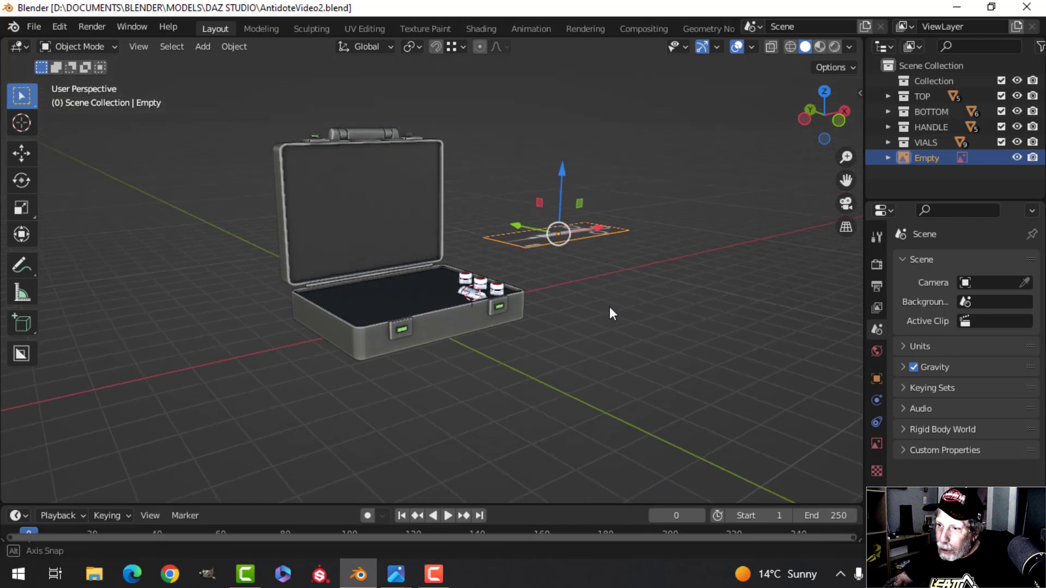
# Step: Examine the open briefcase, its vials and the needle reference image, including from the top orthographic view
pyautogui.scroll(3, 386, 305)
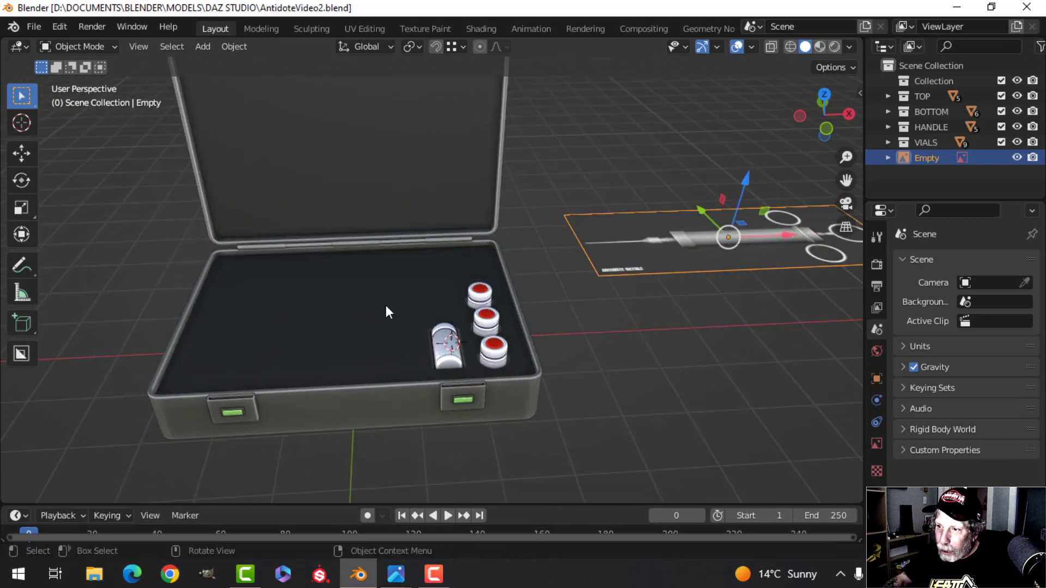
pyautogui.scroll(-3, 386, 305)
pyautogui.scroll(3, 533, 340)
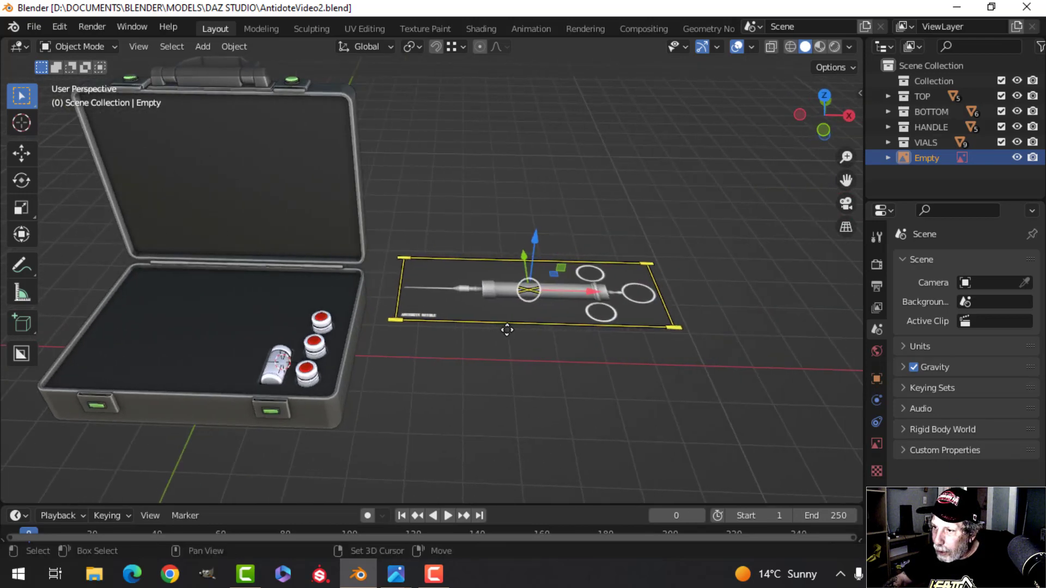
pyautogui.press('KP_7')
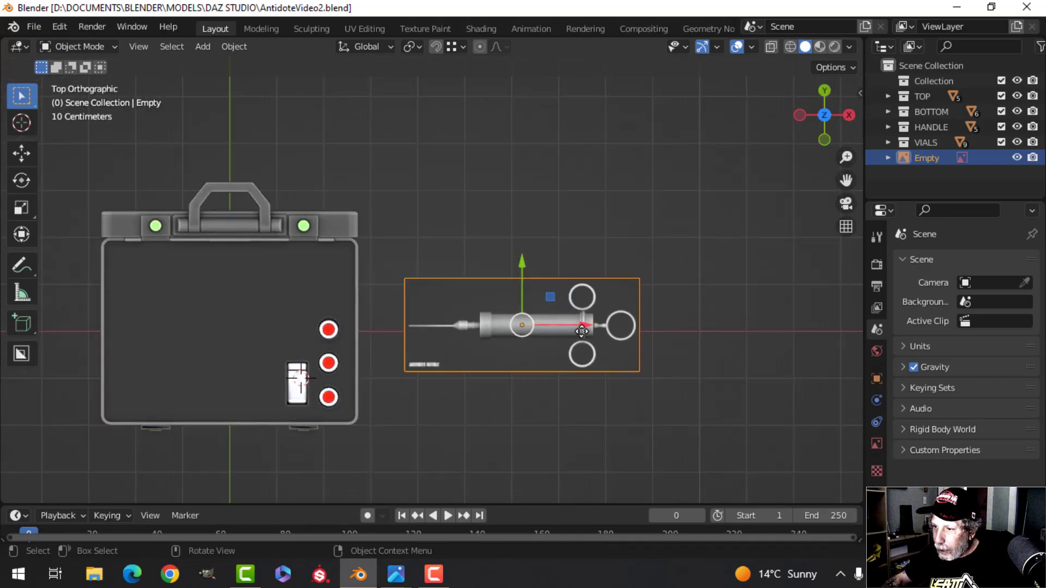
pyautogui.scroll(3, 581, 331)
pyautogui.hotkey('alt', 'a')
pyautogui.keyDown('shift'); pyautogui.moveTo(605, 361); pyautogui.dragTo(503, 297, button='middle'); pyautogui.keyUp('shift')
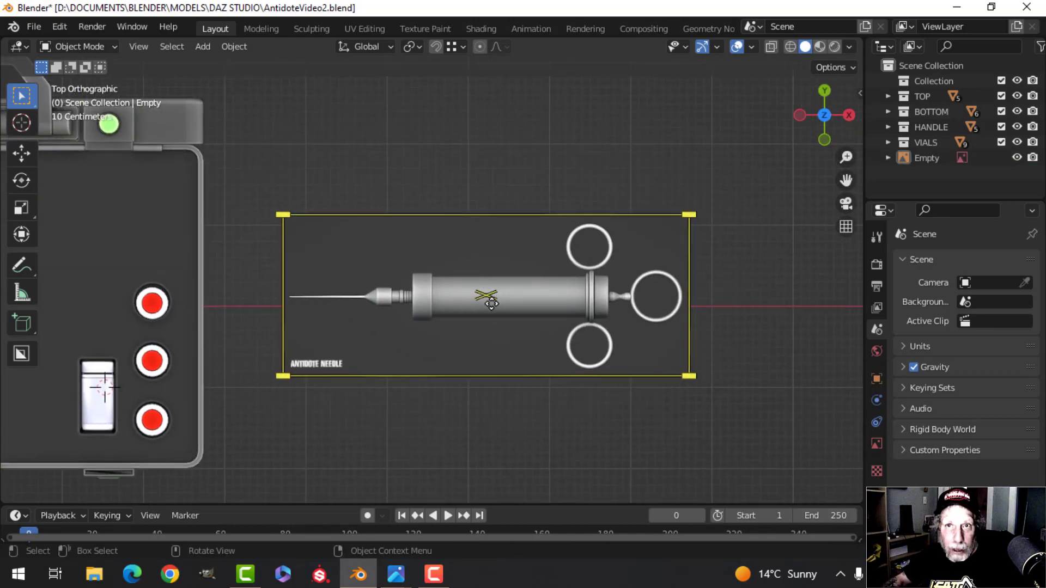
pyautogui.scroll(-1, 491, 303)
pyautogui.scroll(-1, 476, 315)
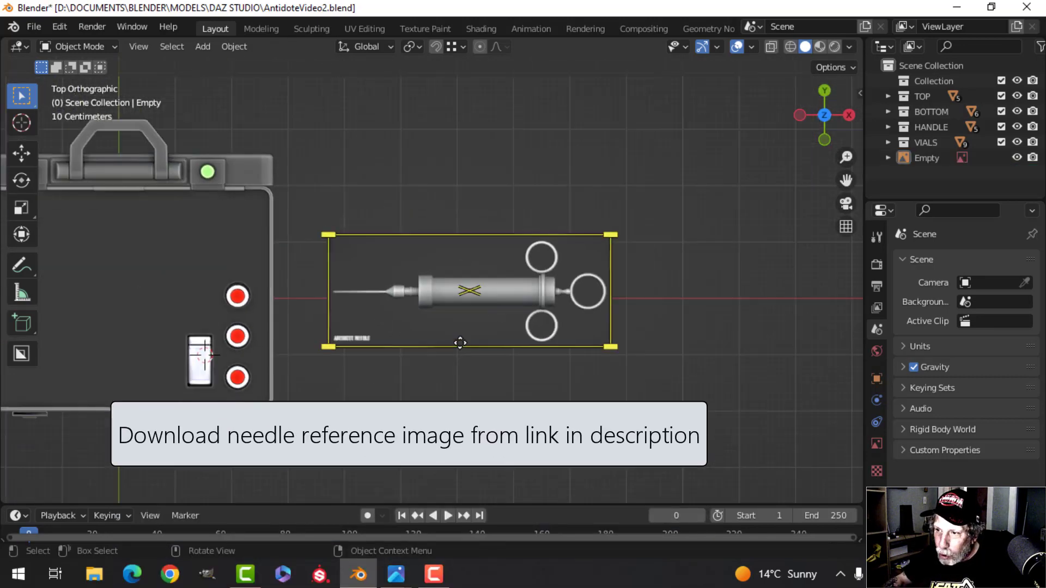
pyautogui.scroll(-1, 459, 331)
pyautogui.keyDown('shift'); pyautogui.moveTo(487, 325); pyautogui.dragTo(533, 316, button='middle'); pyautogui.keyUp('shift')
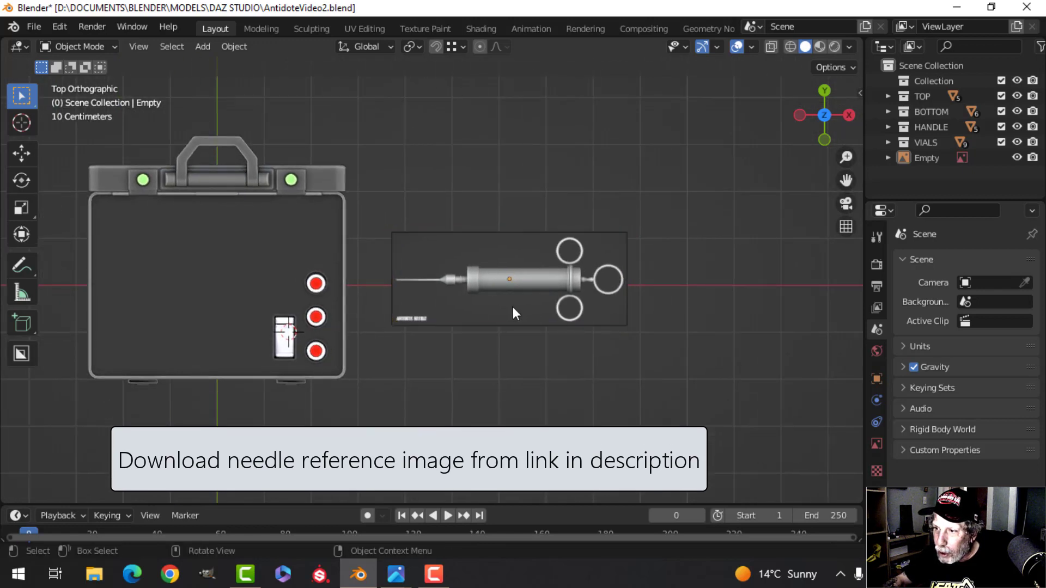
# Step: Move the needle reference image over the case, scale it to about 0.66, and place it between the vials and the hinge
pyautogui.click(543, 307)
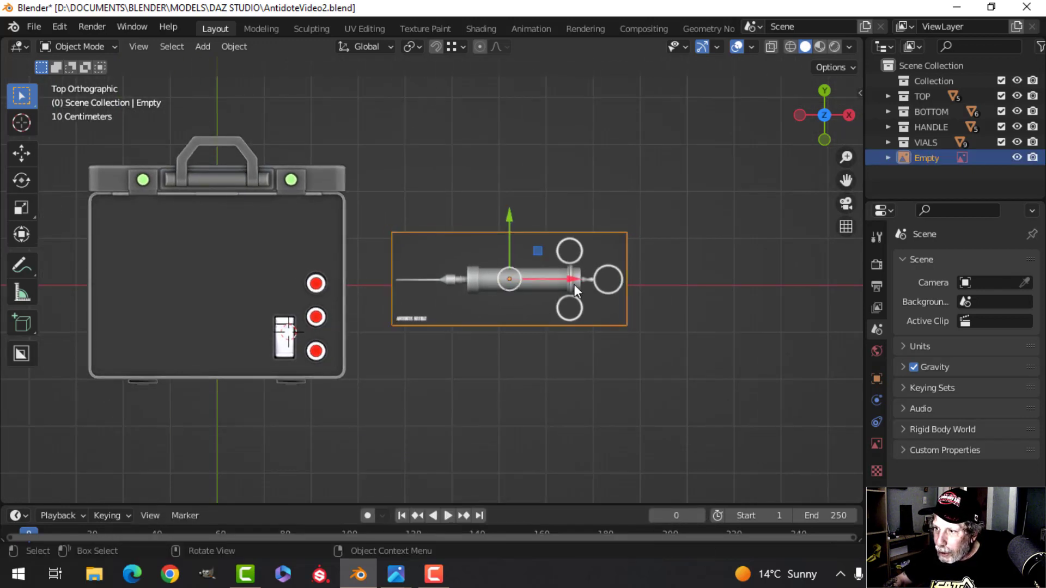
pyautogui.moveTo(574, 284); pyautogui.dragTo(297, 284)
pyautogui.press('s')
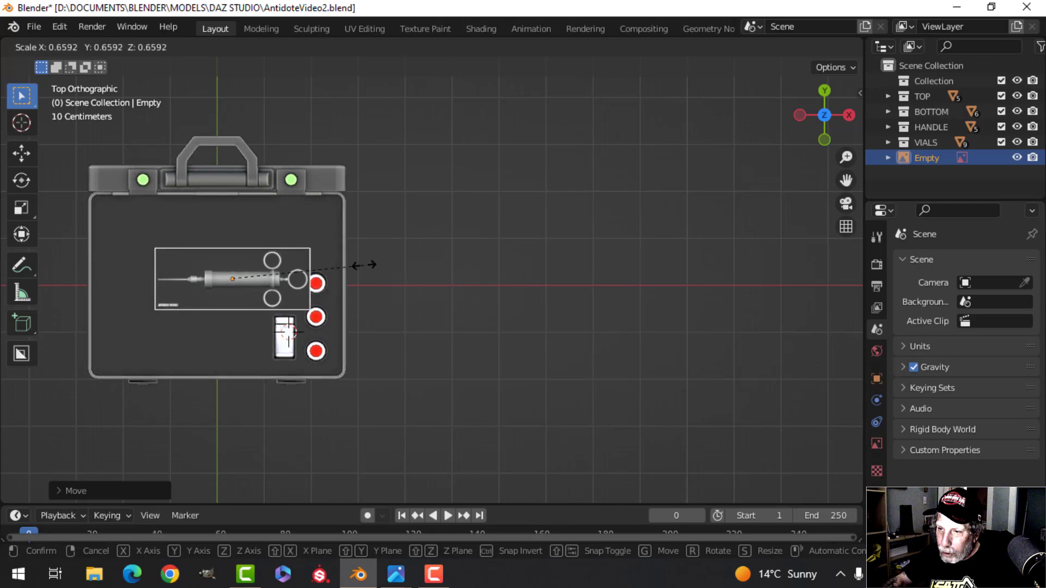
pyautogui.click(364, 265)
pyautogui.scroll(2, 381, 293)
pyautogui.press('g')
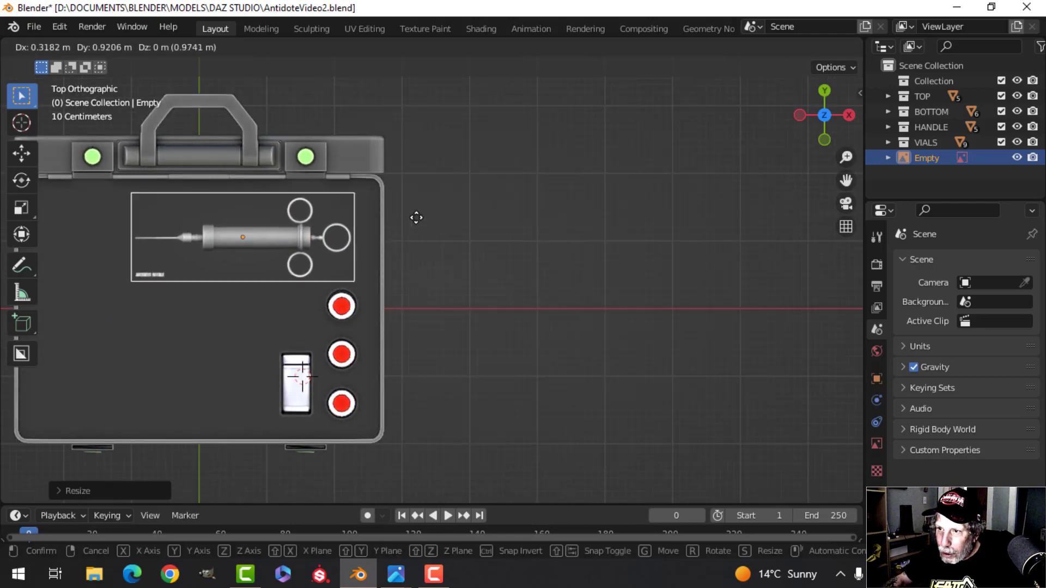
pyautogui.click(421, 217)
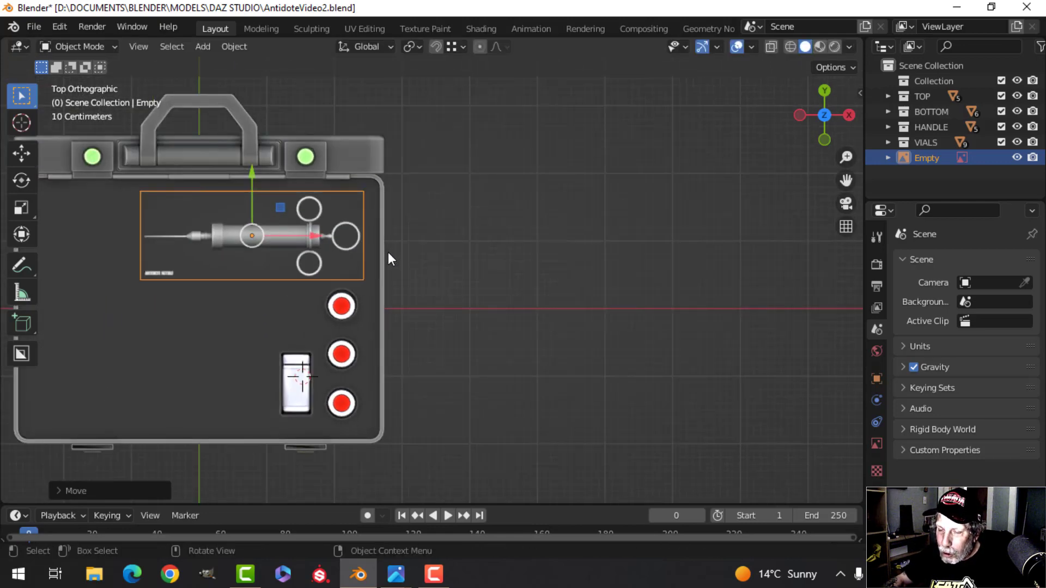
# Step: Fine-tune the scale of the needle reference image to fit the space inside the case
pyautogui.scroll(4, 349, 252)
pyautogui.keyDown('shift'); pyautogui.moveTo(338, 249); pyautogui.dragTo(589, 215, button='middle'); pyautogui.keyUp('shift')
pyautogui.scroll(3, 599, 288)
pyautogui.scroll(-5, 591, 292)
pyautogui.scroll(-2, 590, 292)
pyautogui.press('s')
pyautogui.click(564, 240)
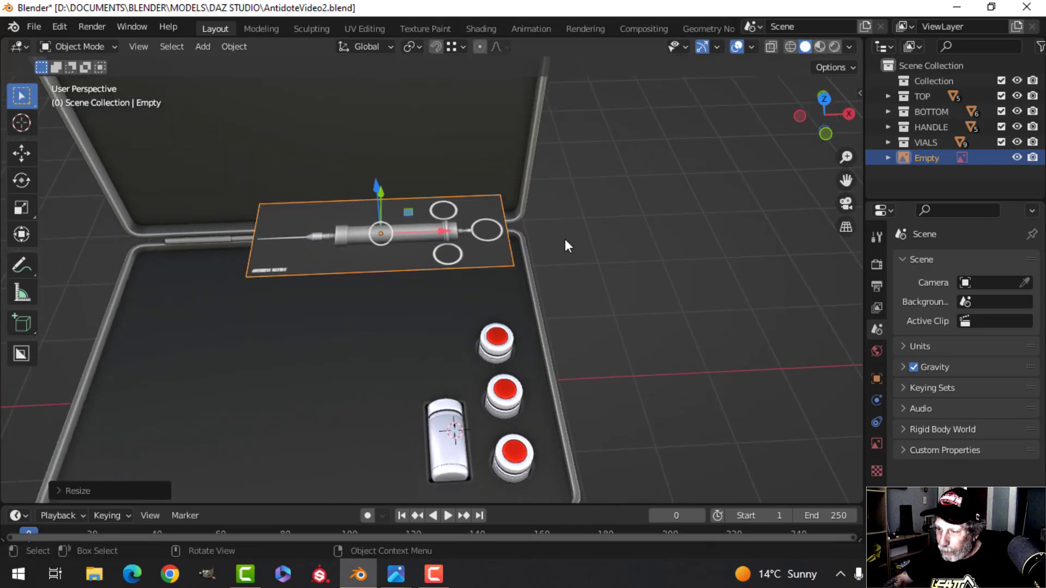
# Step: Lower the needle reference image along Z toward the bottom half of the case
pyautogui.press('KP_7')
pyautogui.moveTo(565, 241); pyautogui.dragTo(568, 146, button='middle')
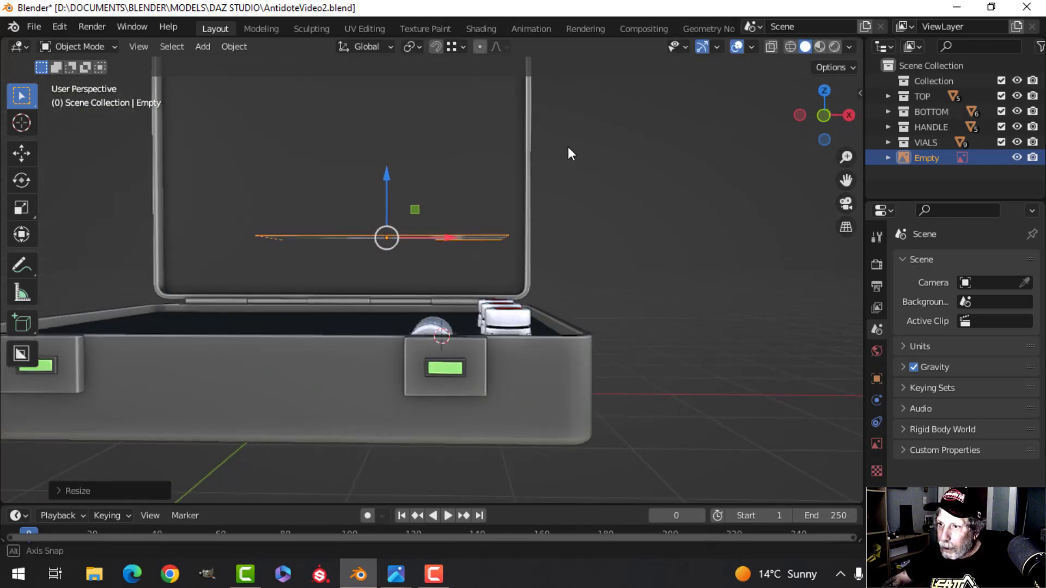
pyautogui.moveTo(387, 182); pyautogui.dragTo(382, 251)
pyautogui.moveTo(509, 253); pyautogui.dragTo(538, 282, button='middle')
# Step: Snap the 3D cursor to the reference image's origin, and lower the image slightly further along Z
pyautogui.press('KP_7')
pyautogui.scroll(4, 497, 293)
pyautogui.scroll(-1, 497, 293)
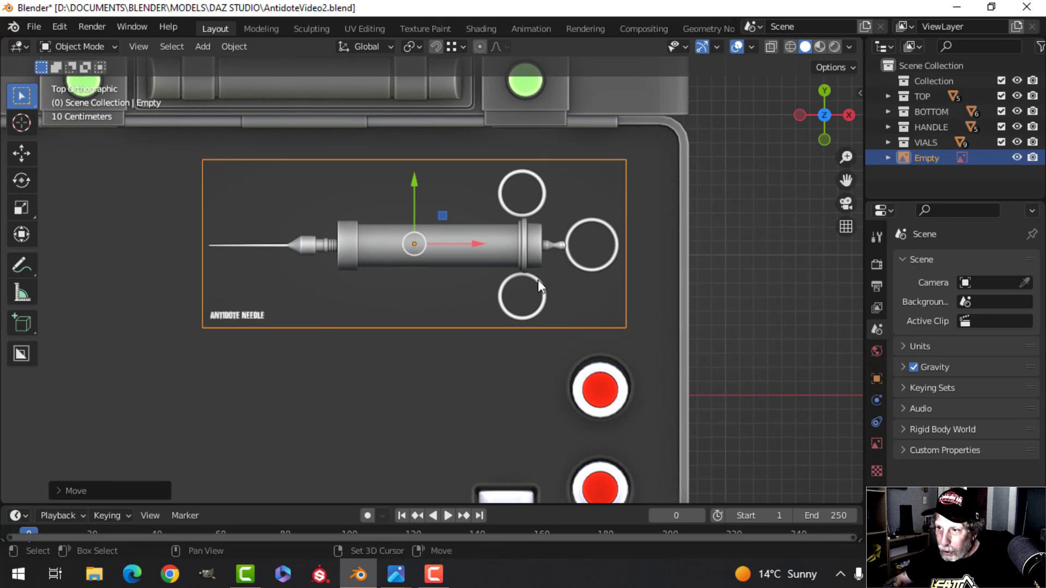
pyautogui.hotkey('shift', 's')
pyautogui.click(532, 348)
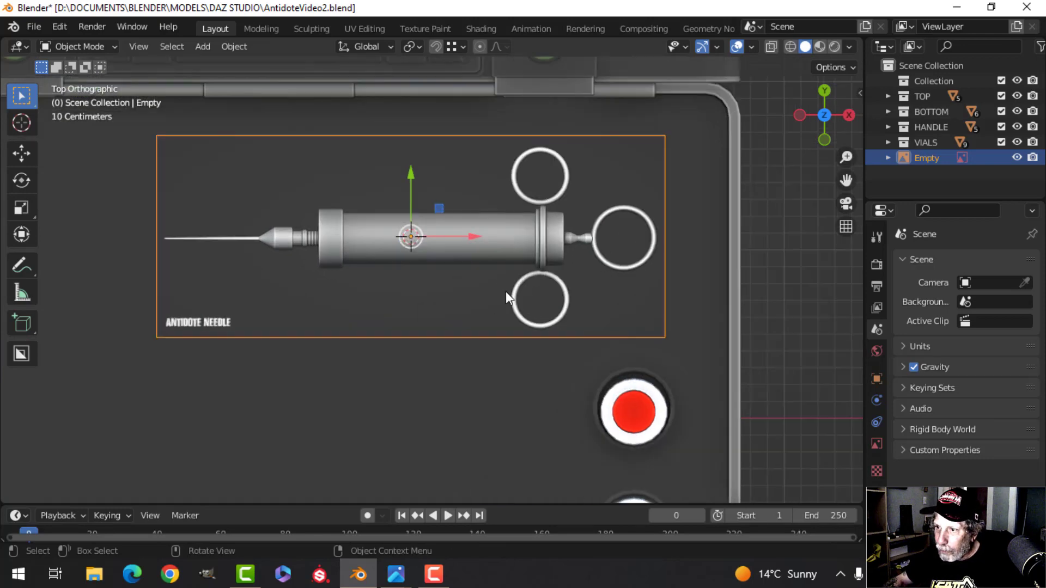
pyautogui.moveTo(528, 283); pyautogui.dragTo(469, 215, button='middle')
pyautogui.moveTo(438, 194); pyautogui.dragTo(430, 233)
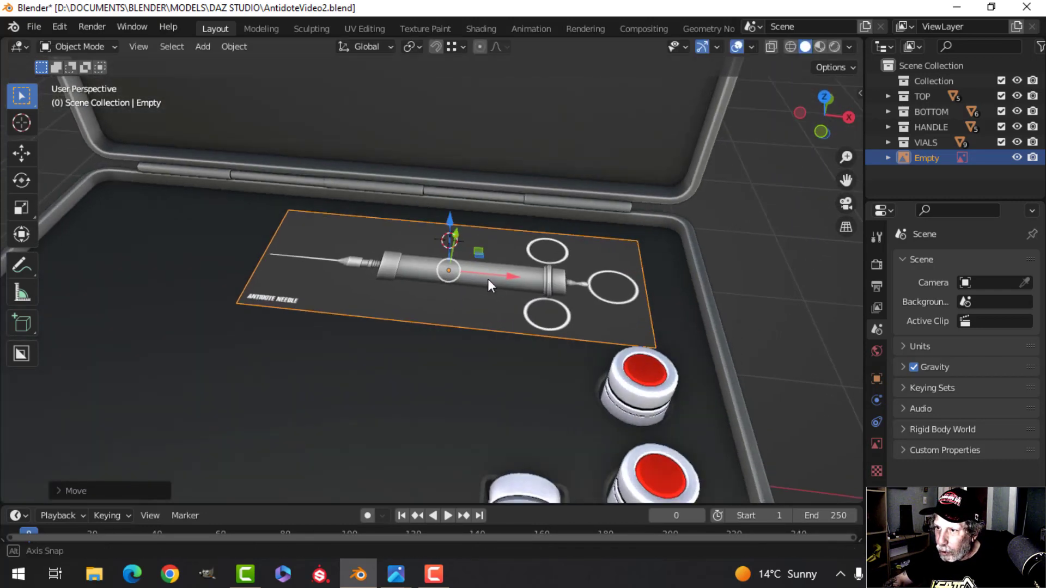
# Step: Add a cylinder mesh with 22 vertices at the 3D cursor on the needle reference image
pyautogui.press('KP_7')
pyautogui.scroll(3, 524, 279)
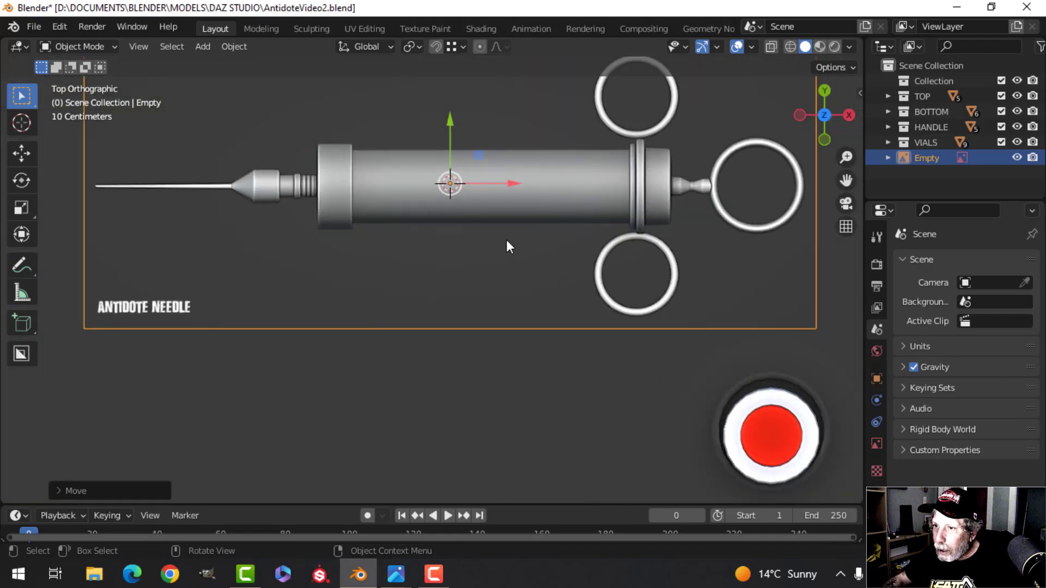
pyautogui.keyDown('shift'); pyautogui.moveTo(506, 243); pyautogui.dragTo(485, 298, button='middle'); pyautogui.keyUp('shift')
pyautogui.scroll(-1, 467, 275)
pyautogui.scroll(1, 449, 282)
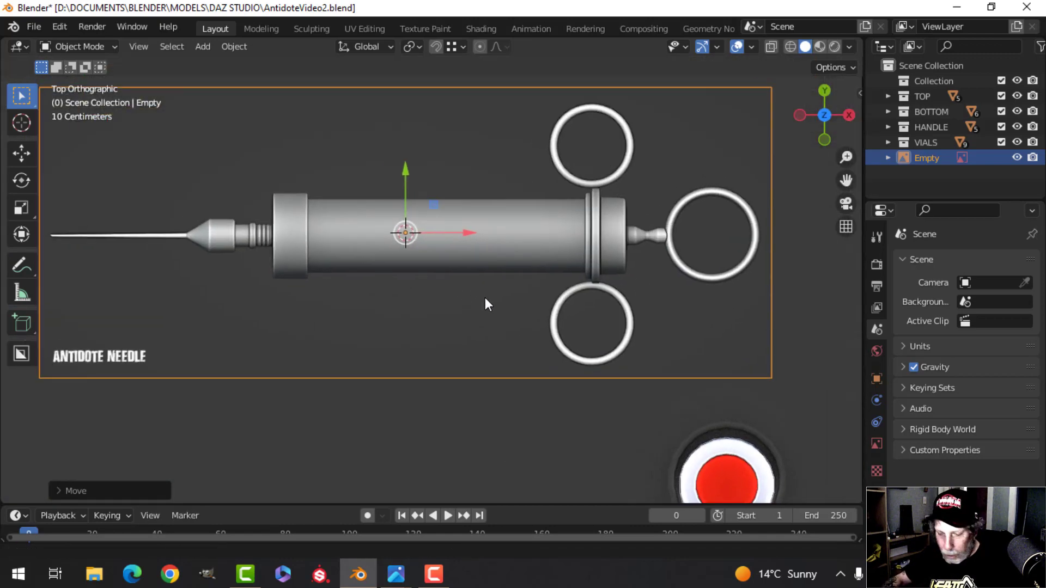
pyautogui.hotkey('shift', 'a')
pyautogui.moveTo(423, 129)
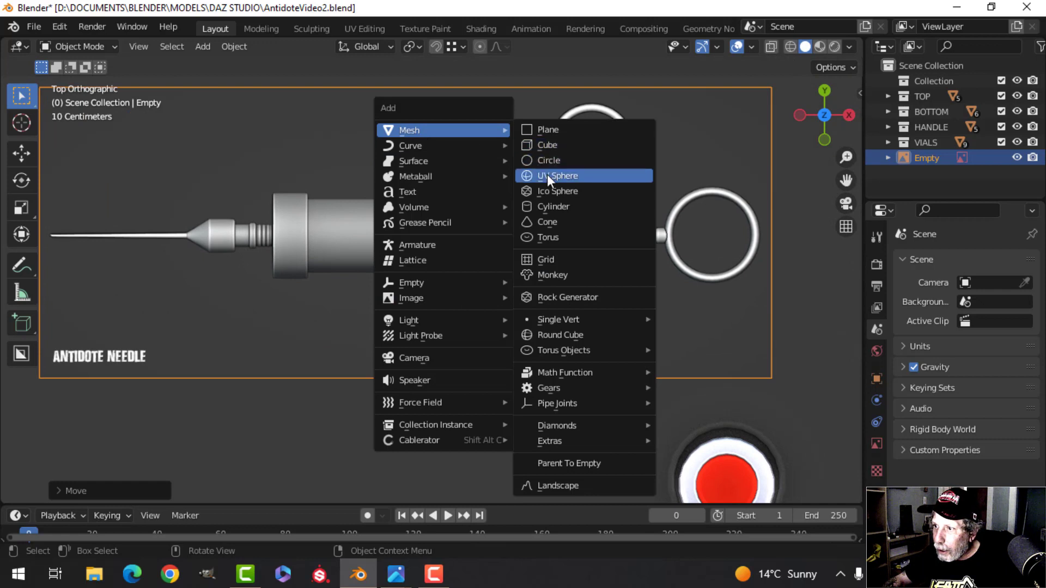
pyautogui.click(552, 206)
pyautogui.click(93, 484)
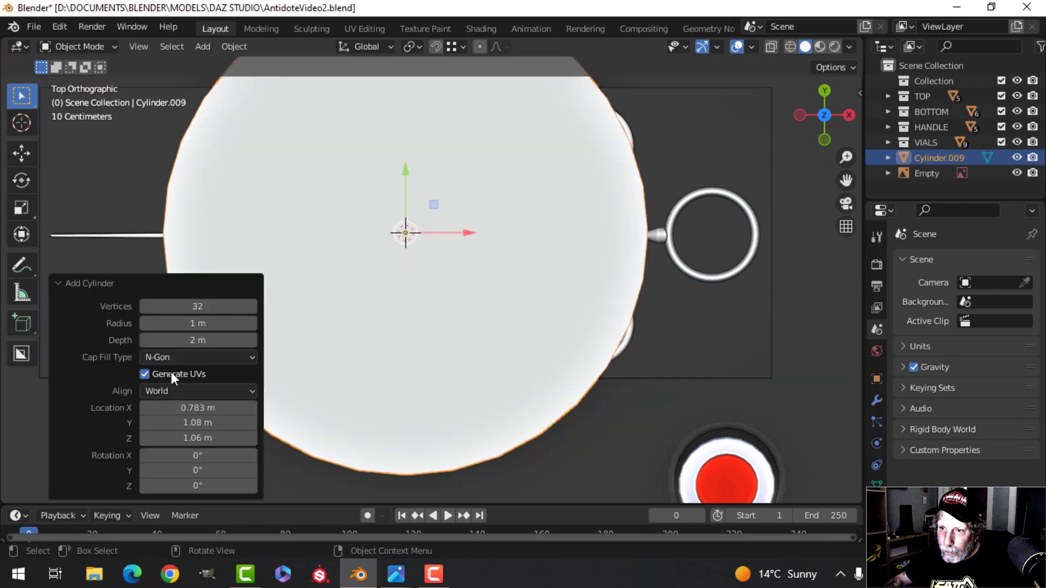
pyautogui.click(151, 306)
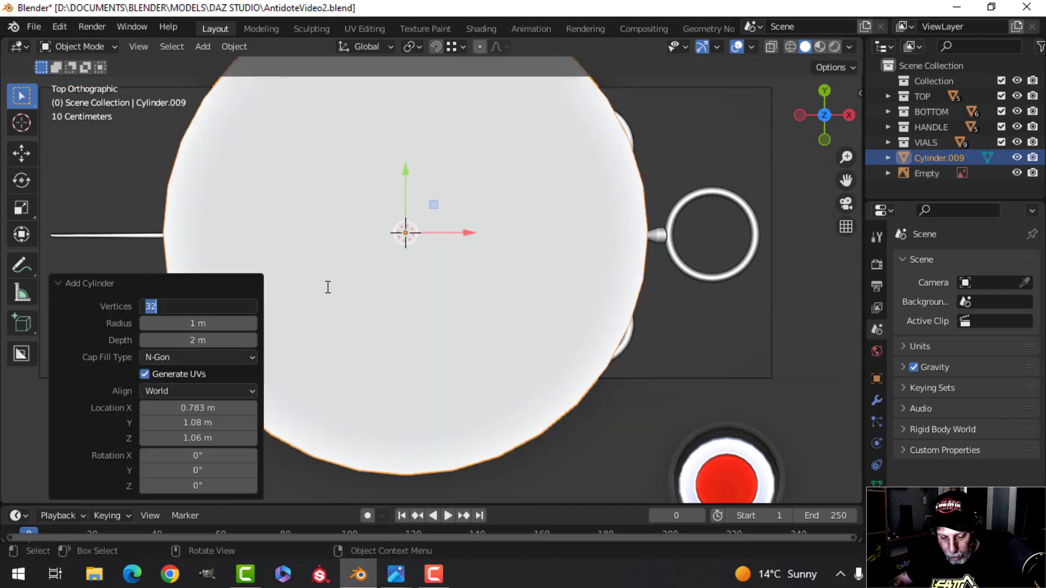
pyautogui.write('22')
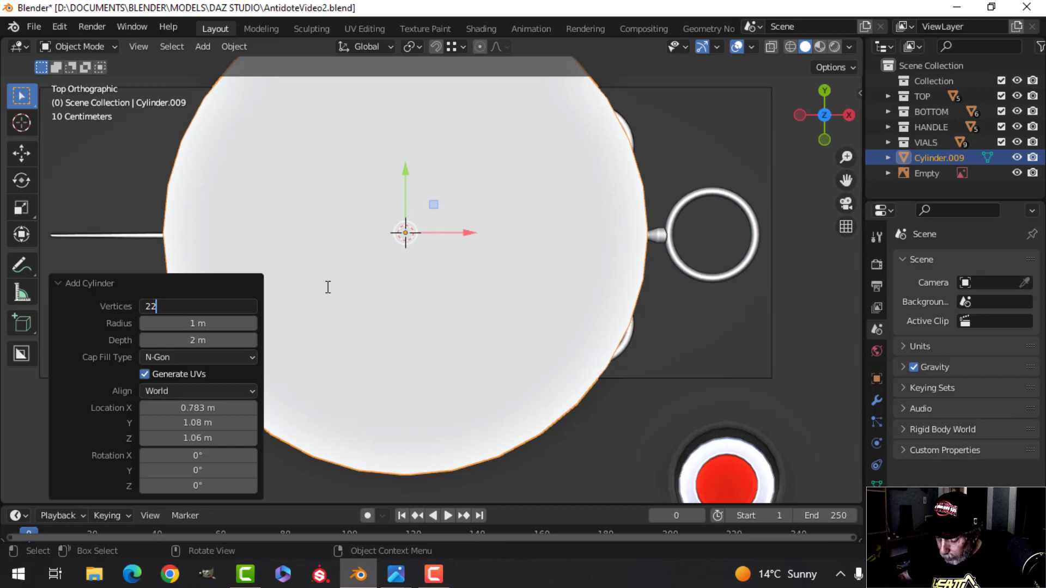
pyautogui.press('Return')
# Step: In Edit Mode, scale the cylinder to 0.148 and rotate it 90° around the Y axis
pyautogui.press('Tab')
pyautogui.press('s')
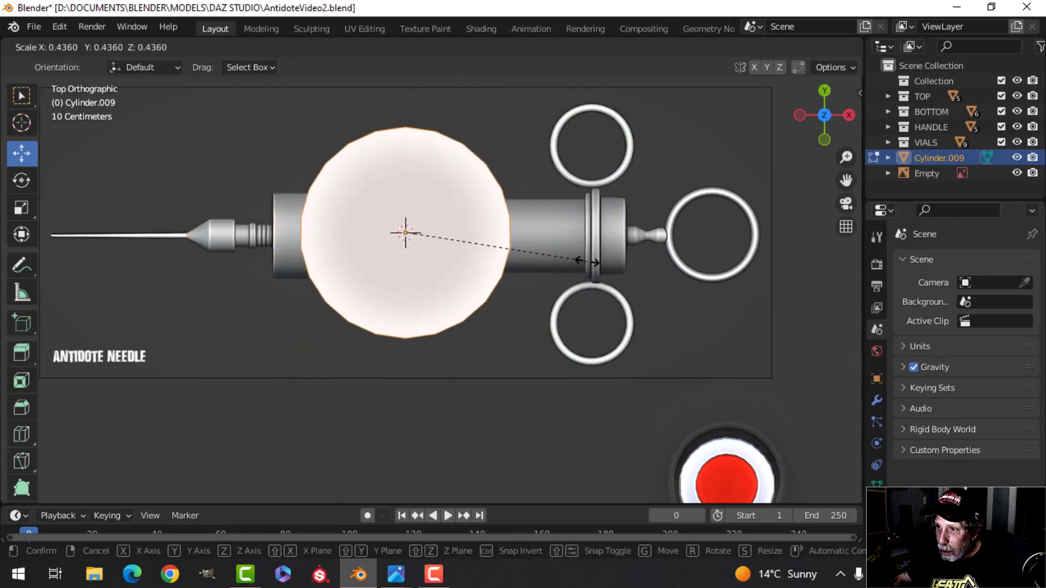
pyautogui.click(465, 249)
pyautogui.scroll(2, 469, 250)
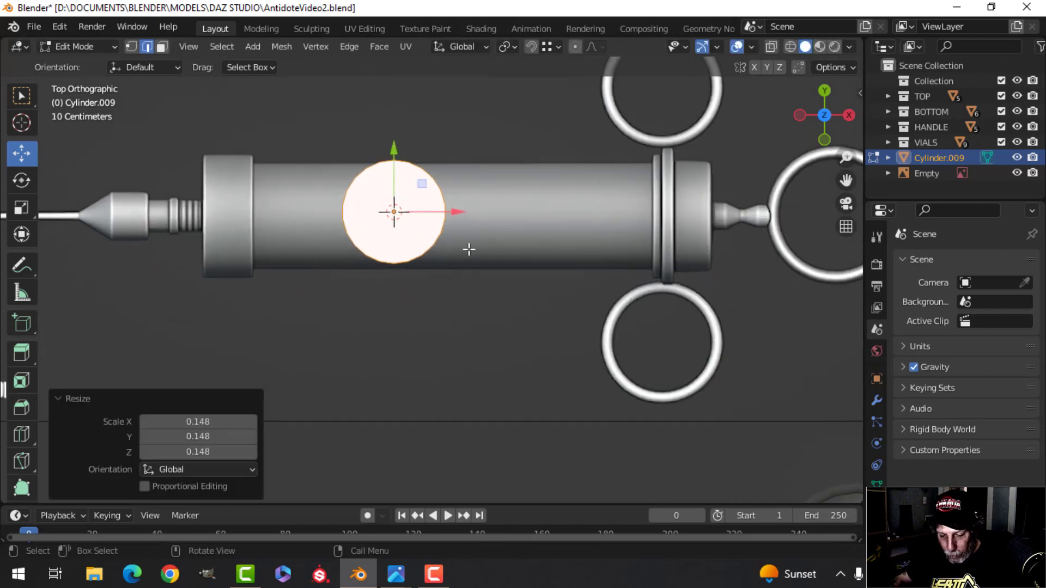
pyautogui.press('r')
pyautogui.write('y')
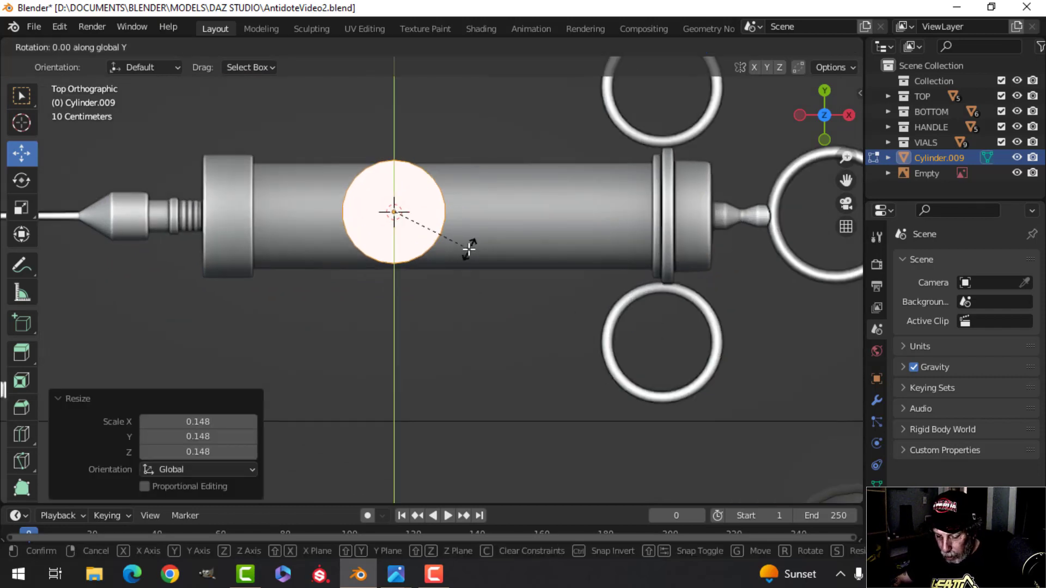
pyautogui.write('90')
pyautogui.press('Return')
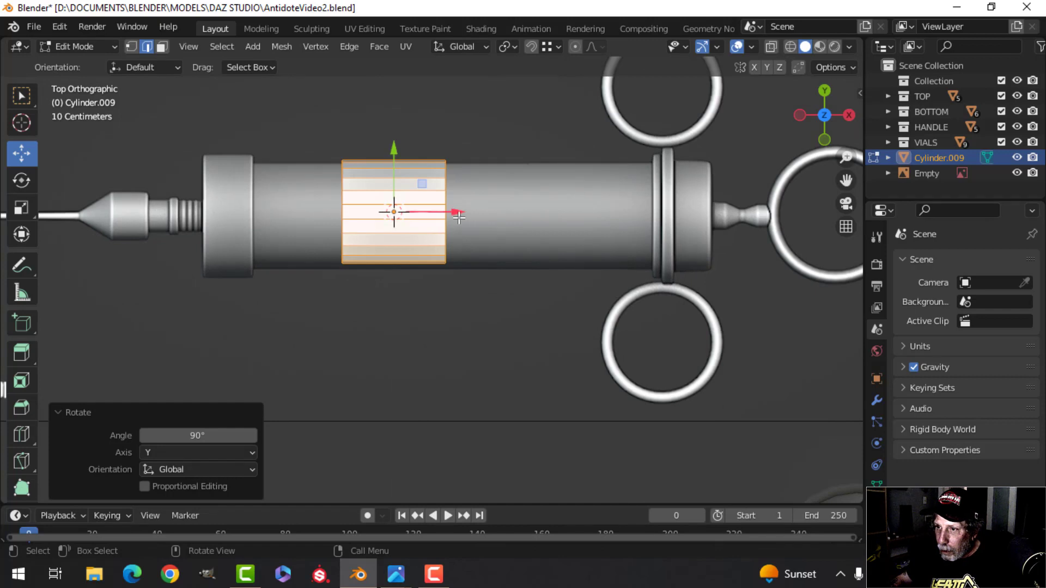
# Step: Align the cylinder with the needle-side end of the reference barrel and, in wireframe, stretch its other end along X to the finger-ring end
pyautogui.moveTo(458, 214)
pyautogui.mouseDown()
pyautogui.moveTo(345, 212)
pyautogui.moveTo(364, 215)
pyautogui.mouseUp()
pyautogui.press('z')
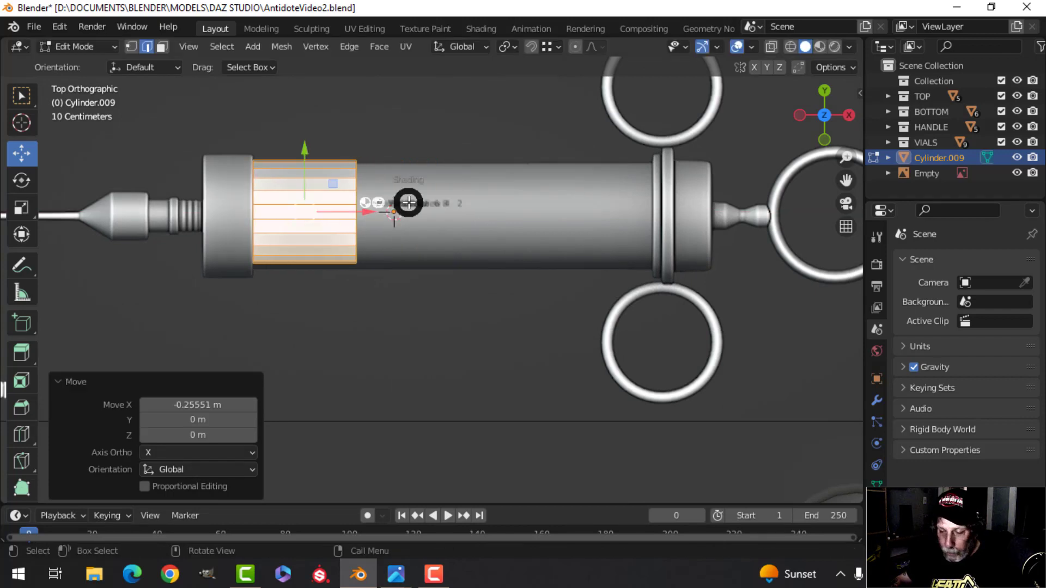
pyautogui.click(263, 207)
pyautogui.click(340, 121)
pyautogui.moveTo(339, 121); pyautogui.dragTo(416, 334)
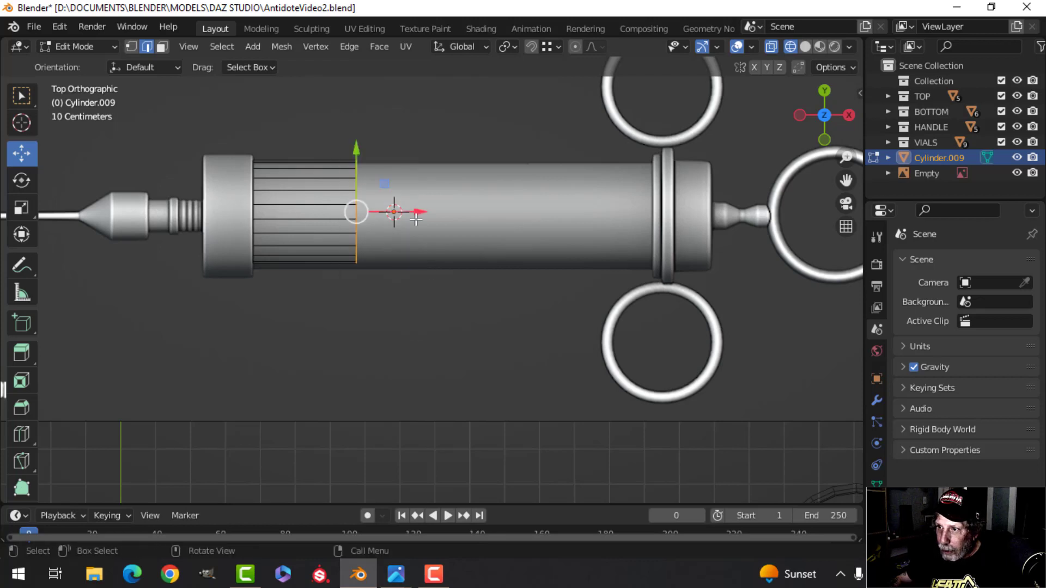
pyautogui.moveTo(414, 214); pyautogui.dragTo(711, 229)
# Step: Scale the whole cylinder by 1.023 and nudge it about 0.015 m along X and -0.009 m along Y to match the reference barrel
pyautogui.keyDown('shift'); pyautogui.moveTo(712, 229); pyautogui.dragTo(600, 249, button='middle'); pyautogui.keyUp('shift')
pyautogui.scroll(2, 635, 232)
pyautogui.scroll(1, 483, 264)
pyautogui.scroll(-1, 477, 258)
pyautogui.press('a')
pyautogui.scroll(-1, 452, 259)
pyautogui.keyDown('shift'); pyautogui.moveTo(452, 260); pyautogui.dragTo(604, 260, button='middle'); pyautogui.keyUp('shift')
pyautogui.press('s')
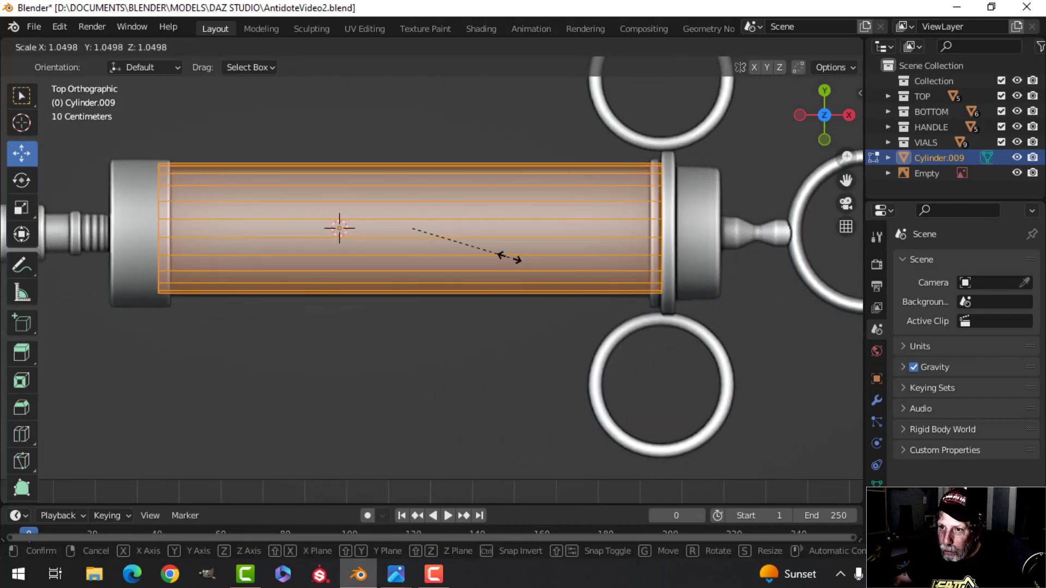
pyautogui.click(501, 252)
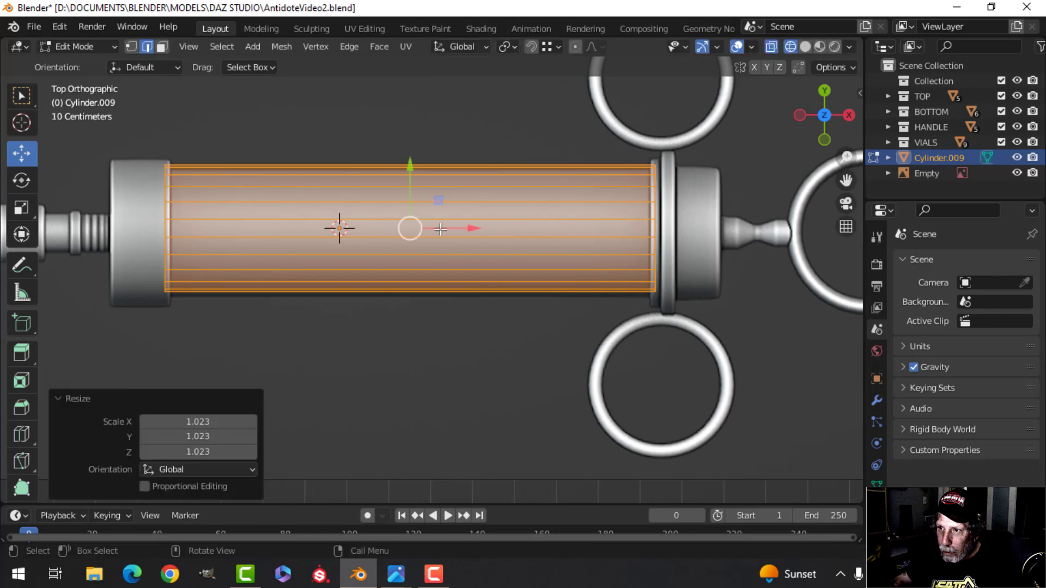
pyautogui.moveTo(411, 163); pyautogui.dragTo(412, 167)
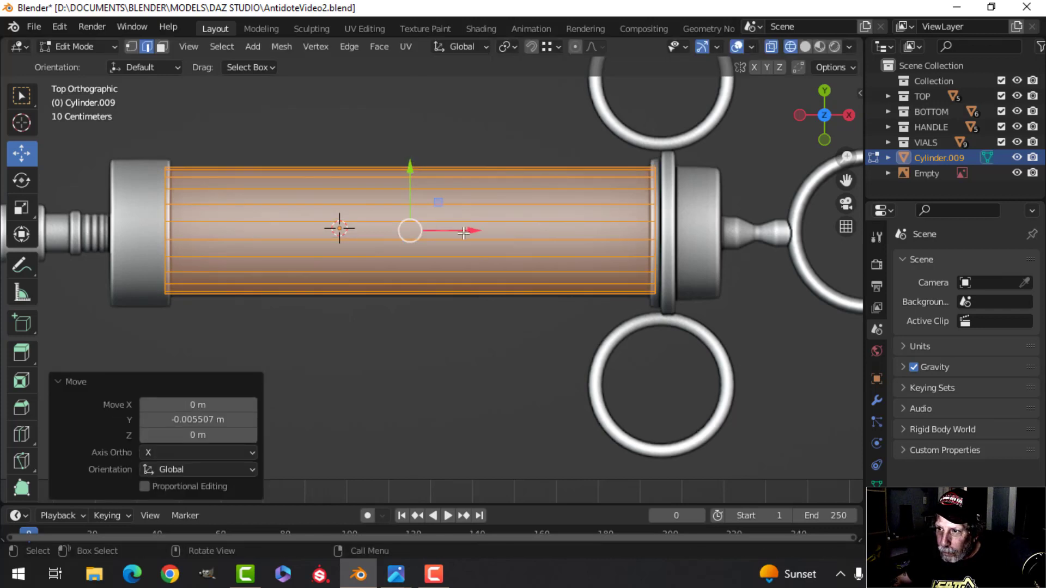
pyautogui.moveTo(464, 233)
pyautogui.mouseDown()
pyautogui.moveTo(483, 231)
pyautogui.moveTo(467, 224)
pyautogui.mouseUp()
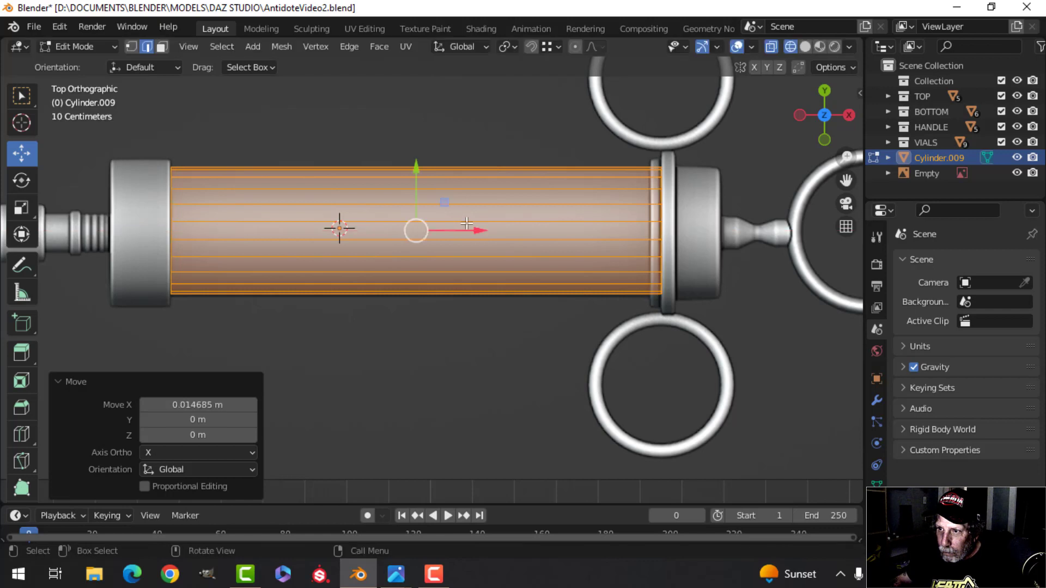
pyautogui.moveTo(421, 170); pyautogui.dragTo(423, 174)
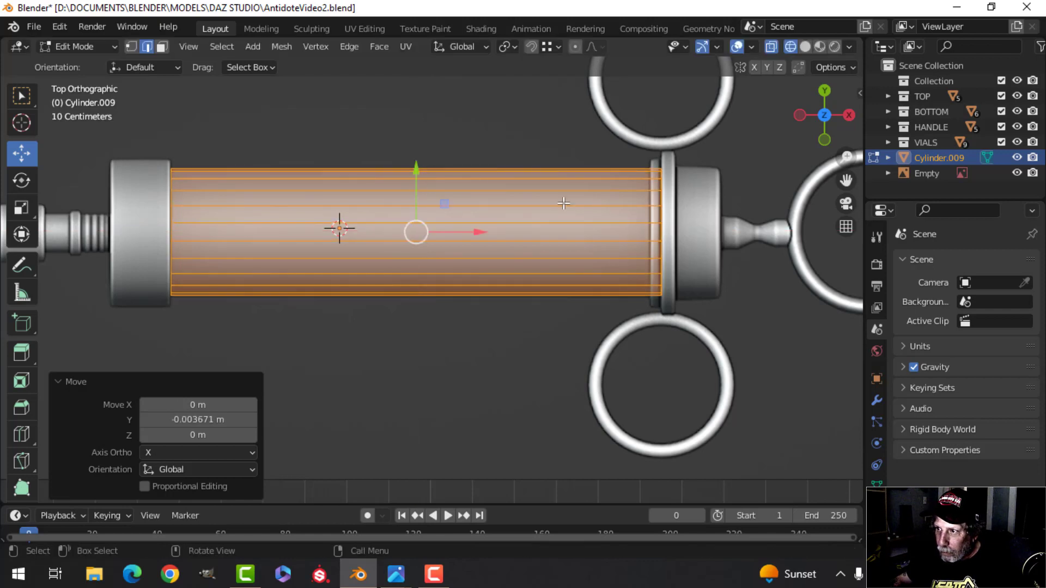
# Step: Select the cylinder's end loop at the finger rings and pull it back along X to the start of the flange
pyautogui.click(660, 208)
pyautogui.keyDown('shift'); pyautogui.moveTo(660, 208); pyautogui.dragTo(613, 205, button='middle'); pyautogui.keyUp('shift')
pyautogui.press('b')
pyautogui.moveTo(576, 145); pyautogui.dragTo(654, 313)
pyautogui.keyDown('shift'); pyautogui.moveTo(685, 250); pyautogui.dragTo(612, 273, button='middle'); pyautogui.keyUp('shift')
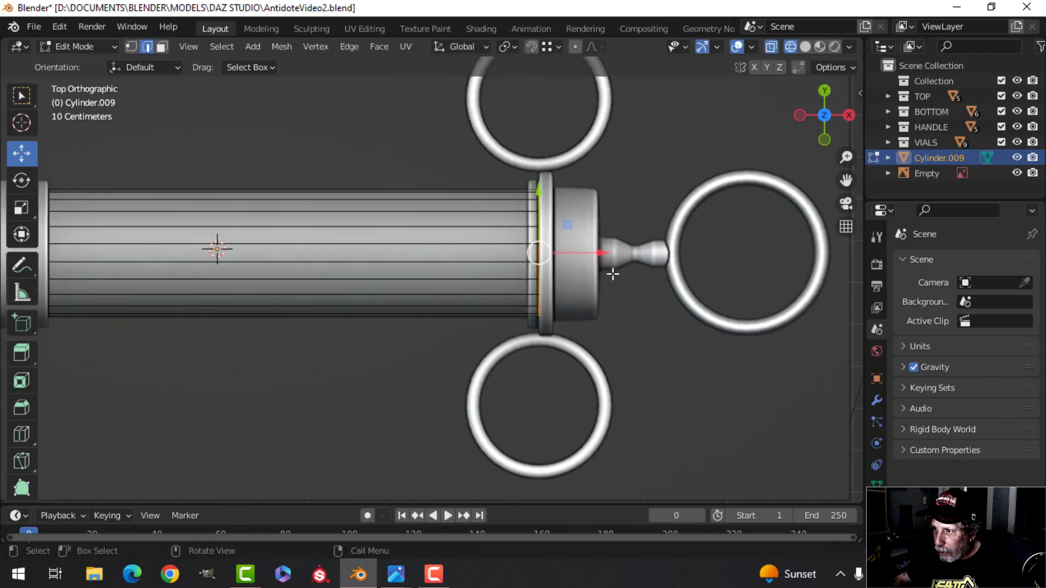
pyautogui.moveTo(600, 252); pyautogui.dragTo(591, 250)
# Step: Extrude the cylinder's flange-end vertices in place and scale them outward to the reference flange's outer radius
pyautogui.scroll(2, 593, 252)
pyautogui.keyDown('shift'); pyautogui.moveTo(614, 261); pyautogui.dragTo(534, 281, button='middle'); pyautogui.keyUp('shift')
pyautogui.press('1')
pyautogui.press('e')
pyautogui.press('Escape')
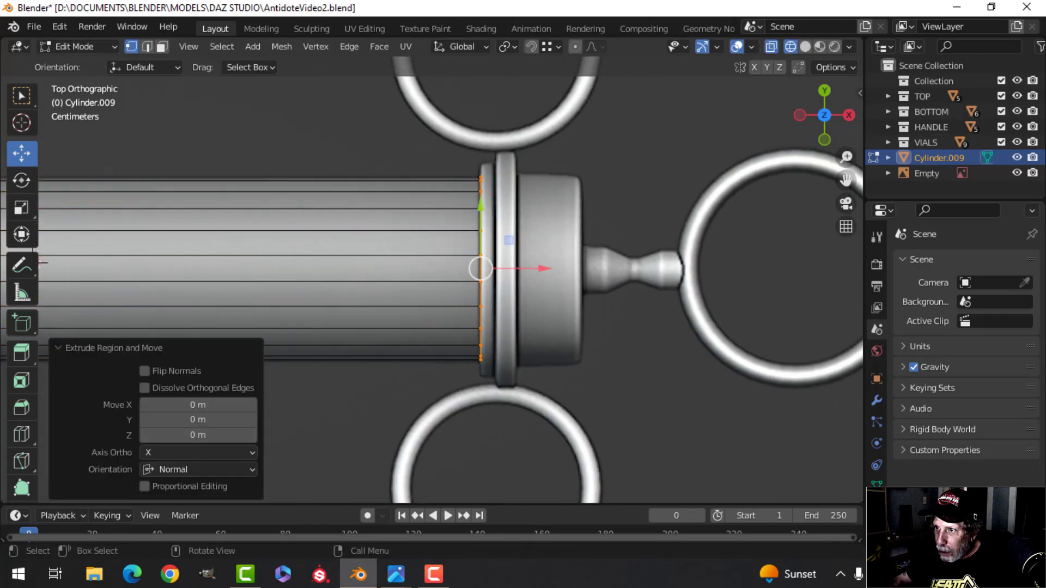
pyautogui.press('s')
pyautogui.click(569, 288)
pyautogui.hotkey('ctrl', 'z')
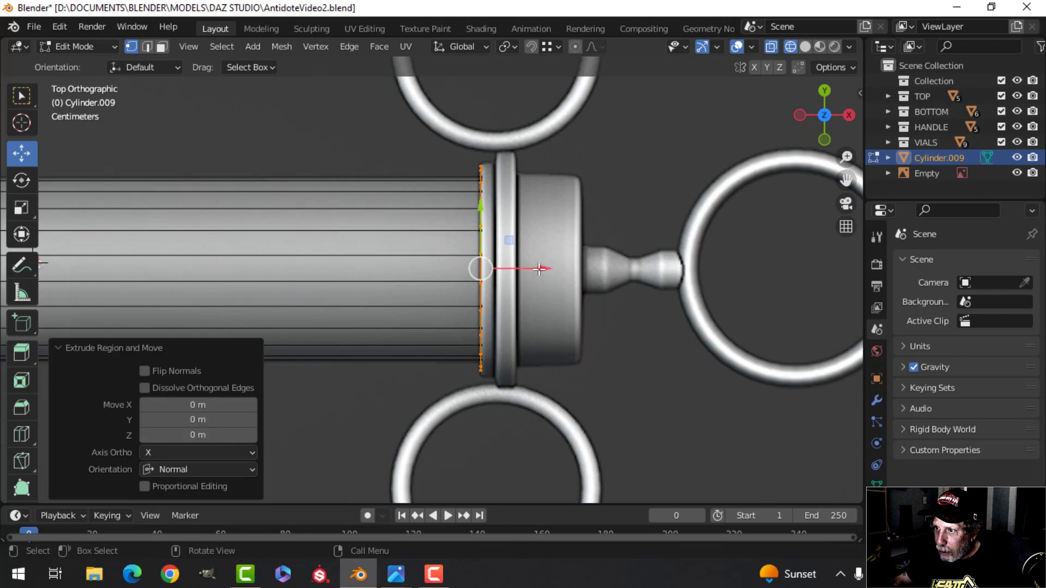
# Step: Extend the flange's first band along X to the raised rim, and scale a new end loop outward to the rim's radius
pyautogui.press('g')
pyautogui.press('x')
pyautogui.press('Escape')
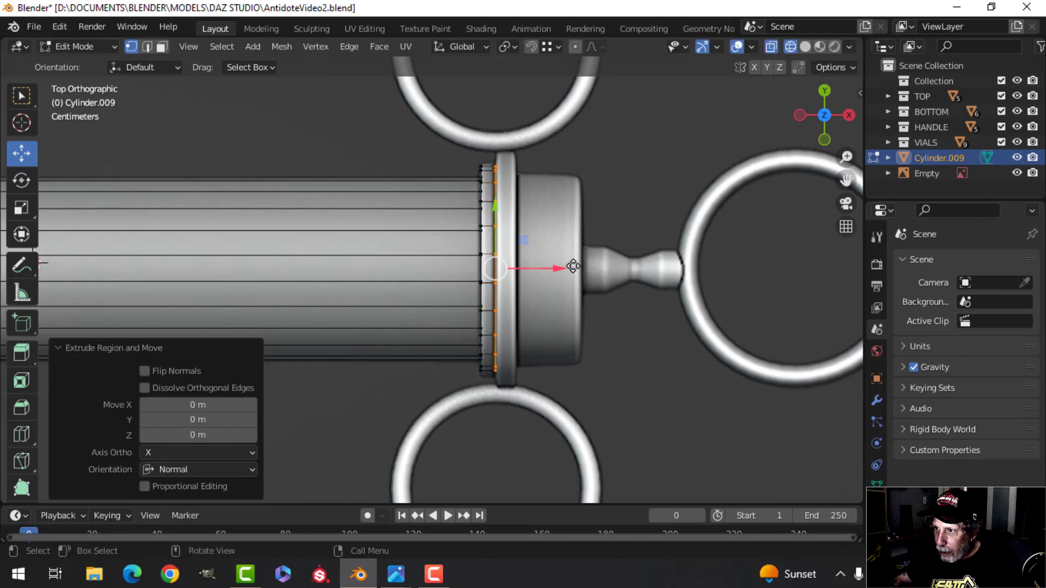
pyautogui.press('s')
pyautogui.click(585, 270)
# Step: Extrude the flange rim's end loop about 0.033 m along X to give the rim its reference thickness
pyautogui.hotkey('ctrl', 'z')
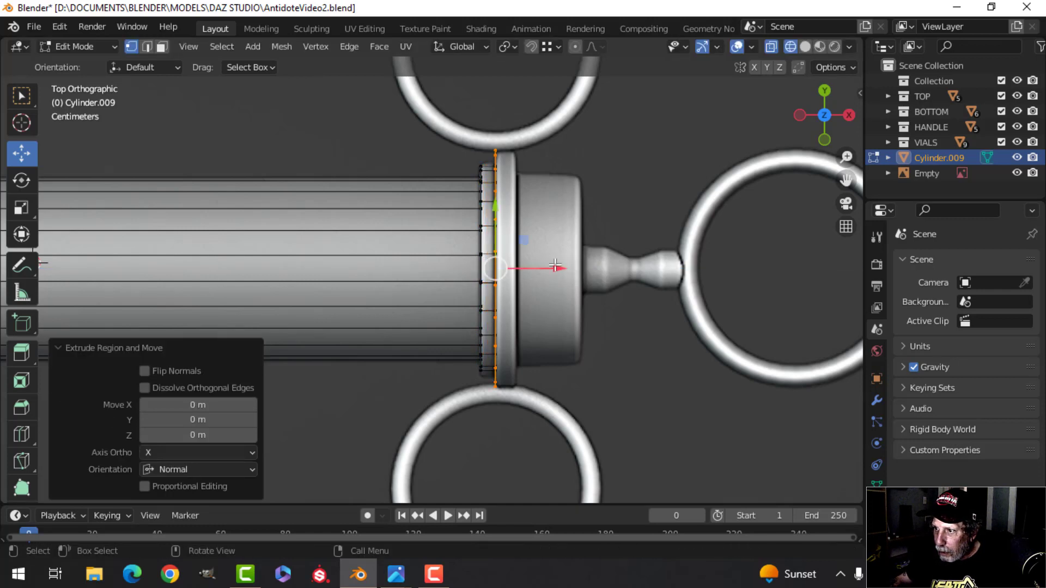
pyautogui.press('g')
pyautogui.press('x')
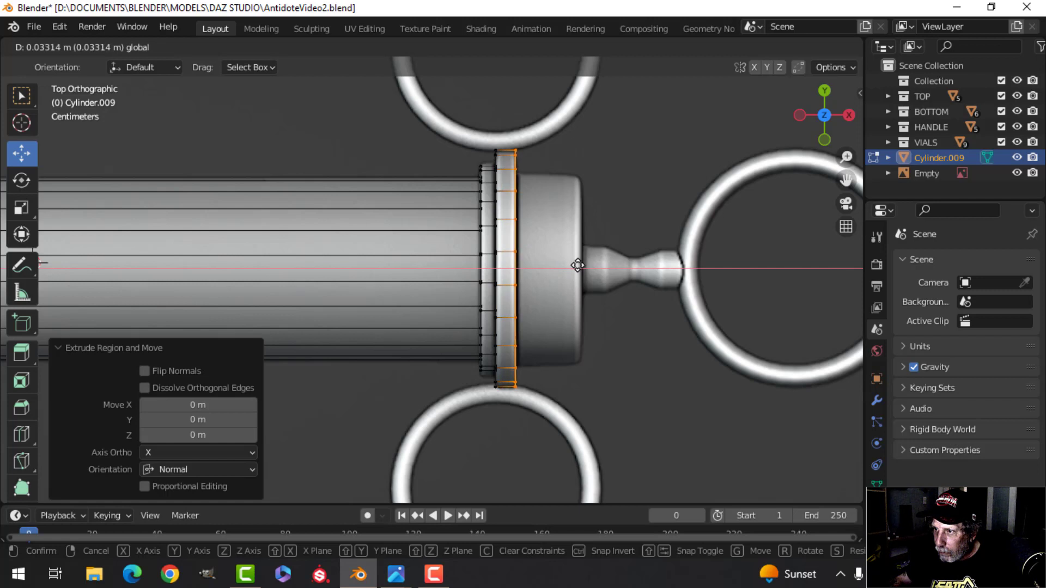
pyautogui.press('Escape')
# Step: Scale a new loop on the rim inward to about 0.81 and extrude it 0.1058 m along X as the plunger-side cap
pyautogui.press('s')
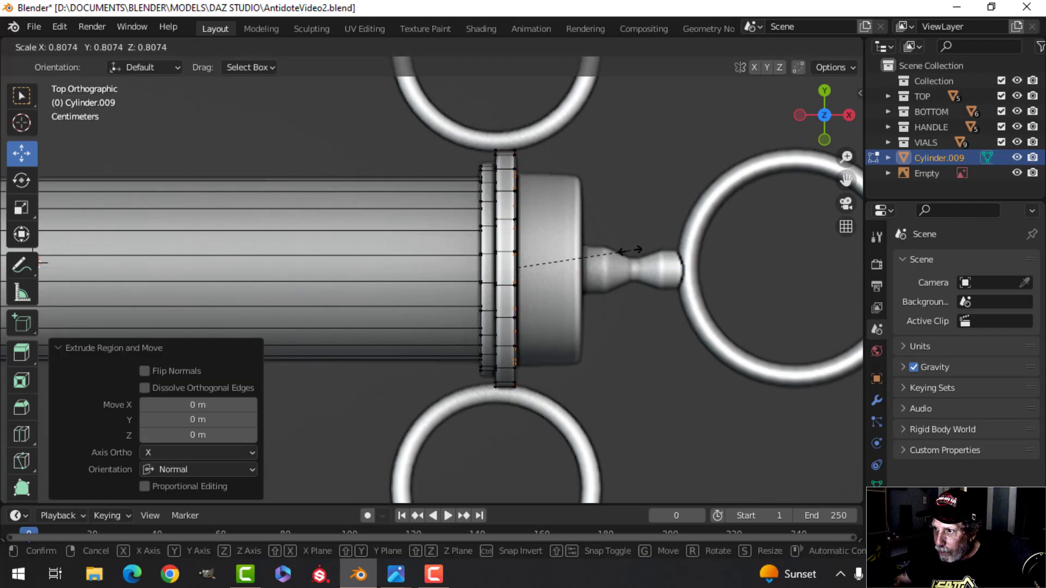
pyautogui.click(629, 251)
pyautogui.hotkey('ctrl', 'z')
pyautogui.press('g')
pyautogui.press('x')
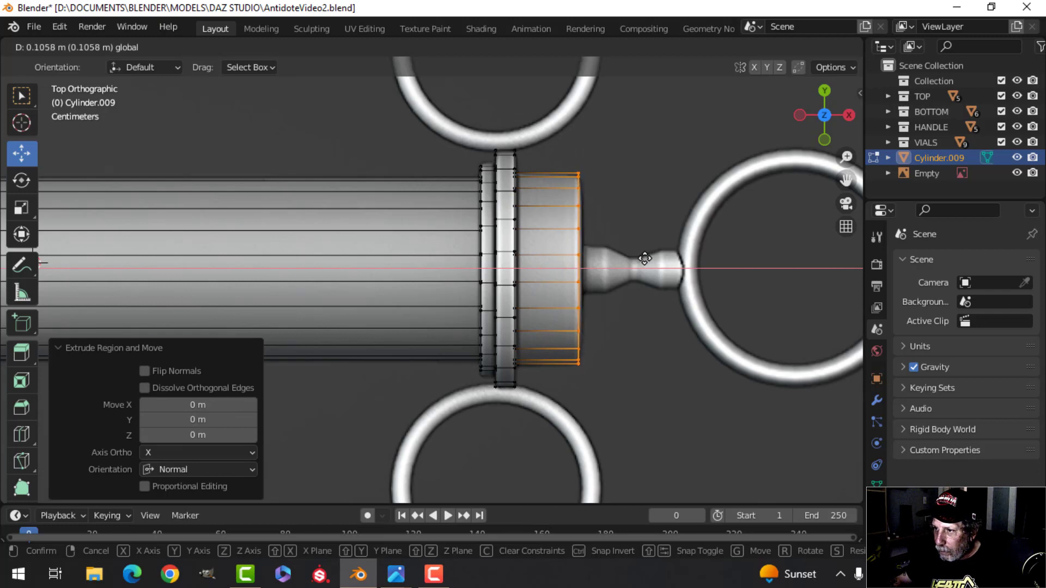
pyautogui.click(645, 259)
pyautogui.scroll(-2, 657, 252)
pyautogui.keyDown('shift'); pyautogui.moveTo(656, 253); pyautogui.dragTo(551, 257, button='middle'); pyautogui.keyUp('shift')
pyautogui.scroll(2, 549, 258)
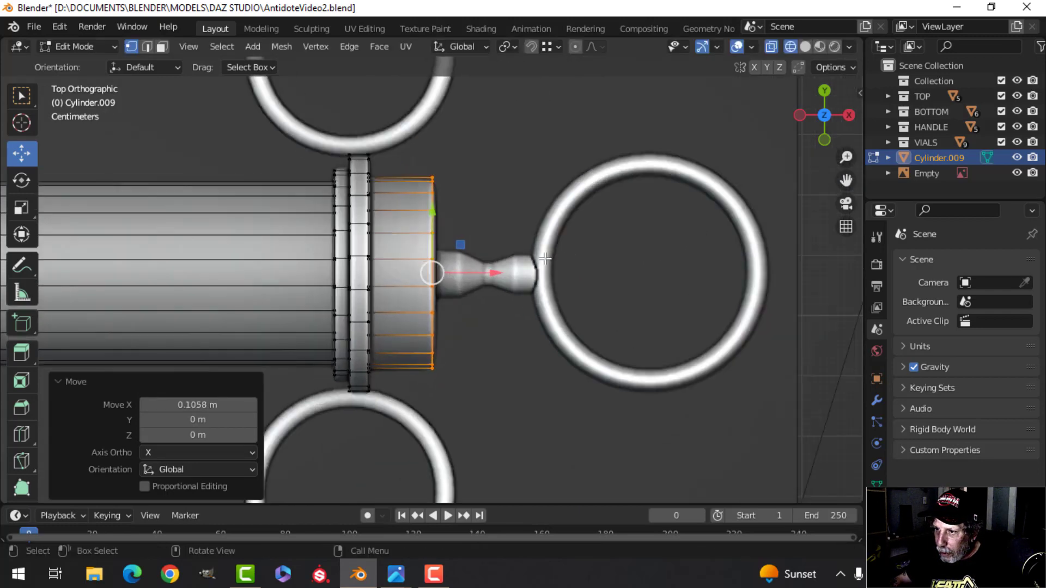
pyautogui.scroll(1, 545, 258)
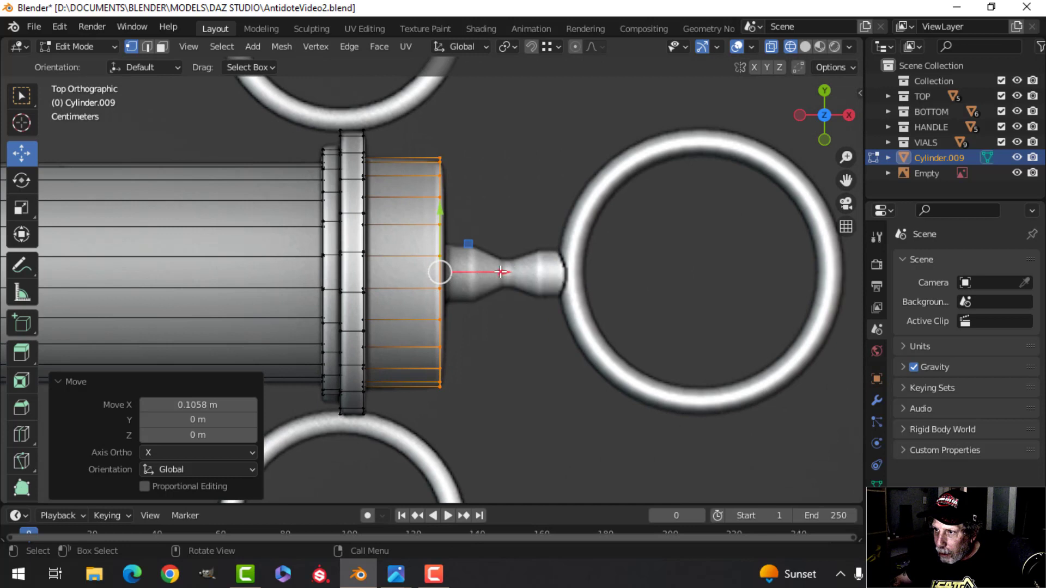
# Step: Extrude the plunger-side cap's end loop in place, scale it down to the plunger rod's radius, and extend it along X in two sections
pyautogui.press('e')
pyautogui.rightClick(598, 247)
pyautogui.press('s')
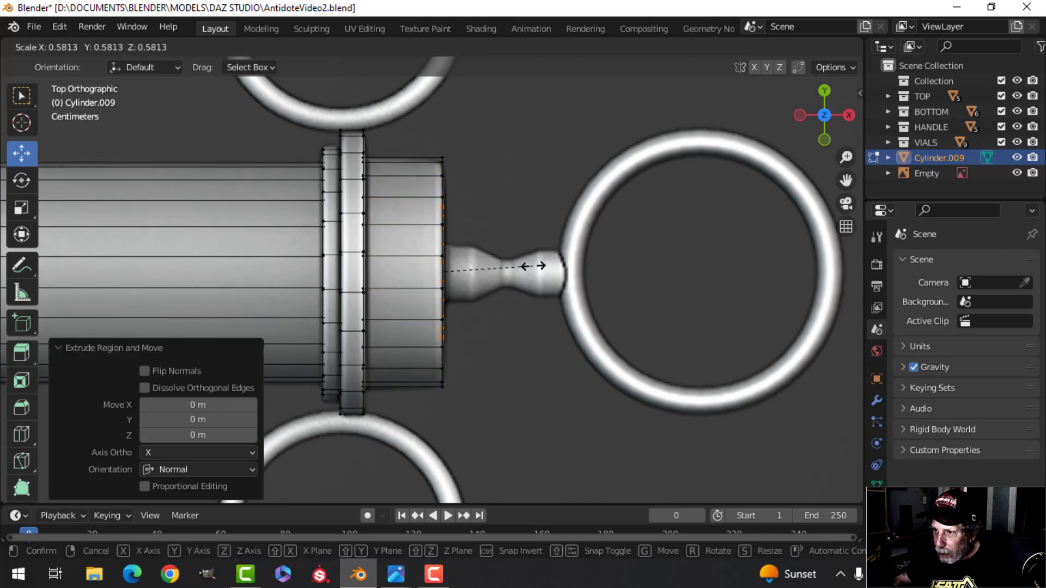
pyautogui.click(449, 270)
pyautogui.press('e')
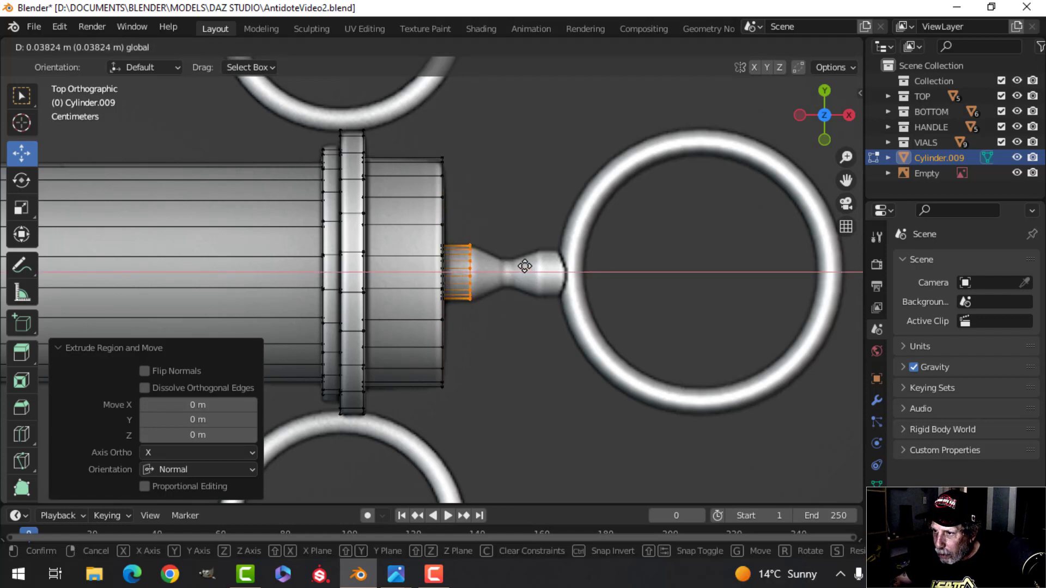
pyautogui.click(522, 263)
pyautogui.scroll(4, 474, 276)
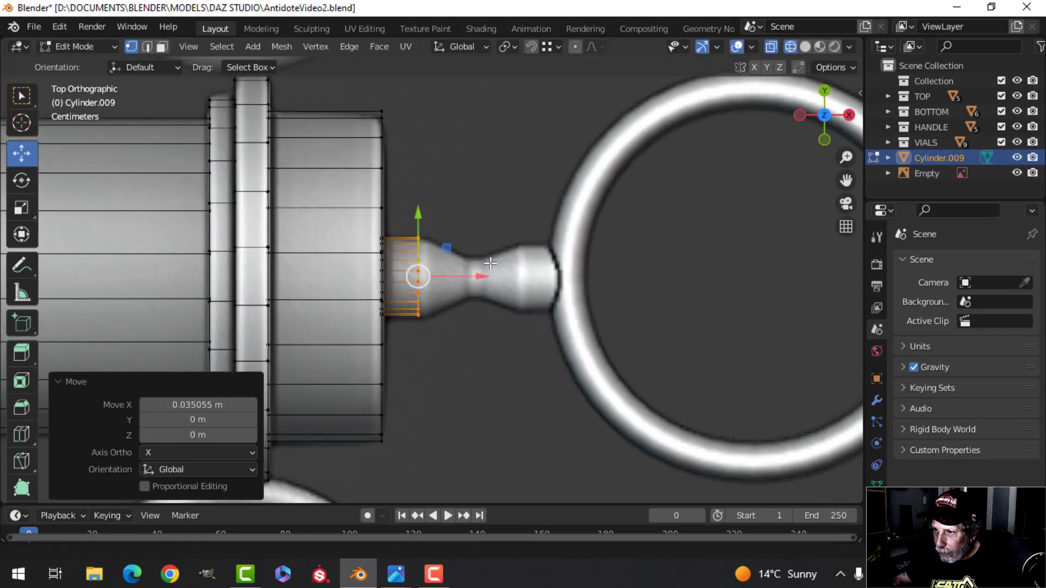
pyautogui.moveTo(481, 275); pyautogui.dragTo(499, 273)
# Step: Taper the plunger rod over about 0.037 m along X to about 0.46 scale, and extrude its narrow waist about 0.017 m
pyautogui.press('e')
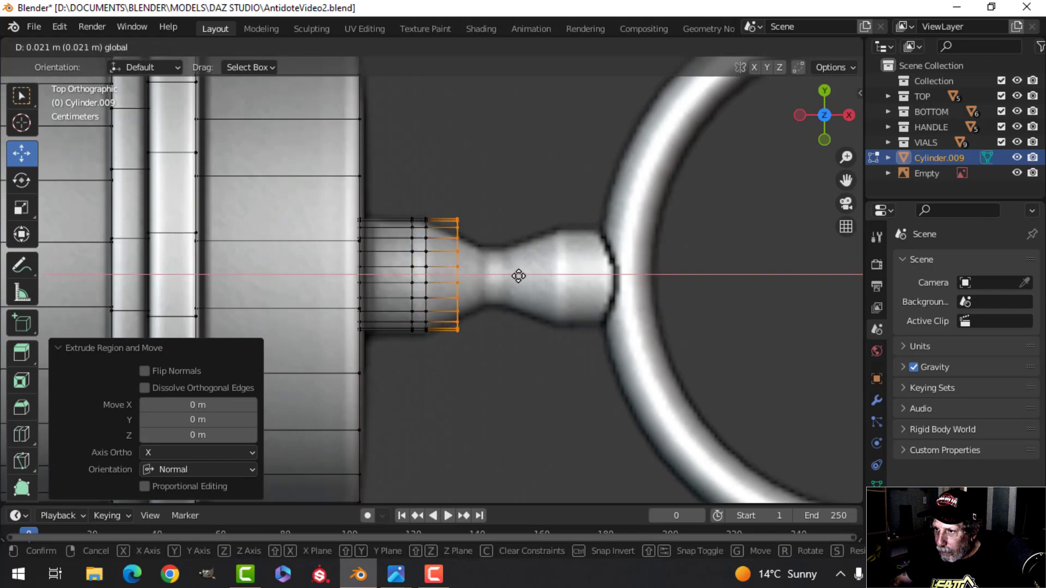
pyautogui.click(540, 280)
pyautogui.press('s')
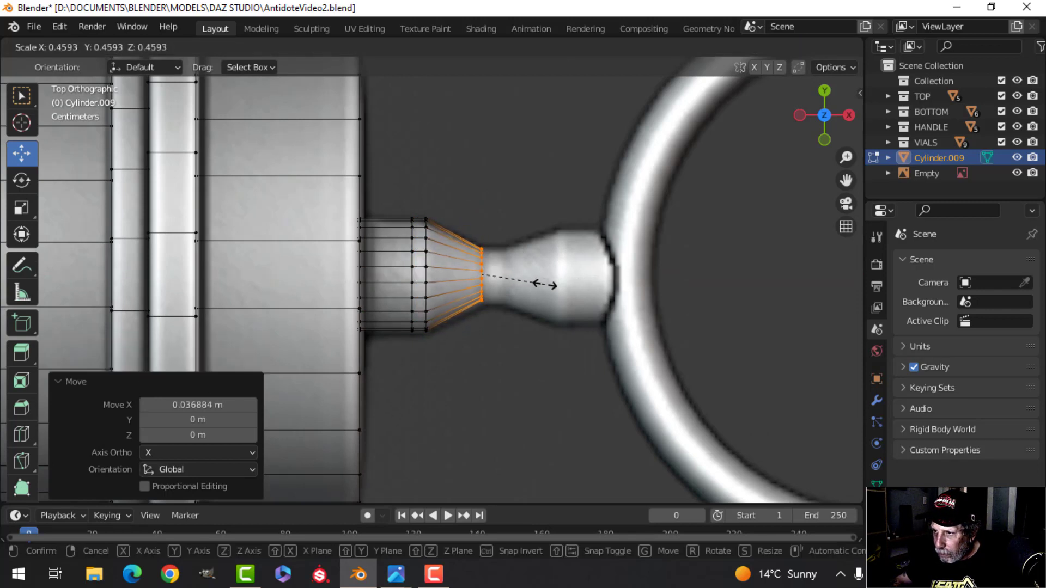
pyautogui.click(546, 284)
pyautogui.keyDown('shift'); pyautogui.moveTo(545, 283); pyautogui.dragTo(512, 283, button='middle'); pyautogui.keyUp('shift')
pyautogui.press('e')
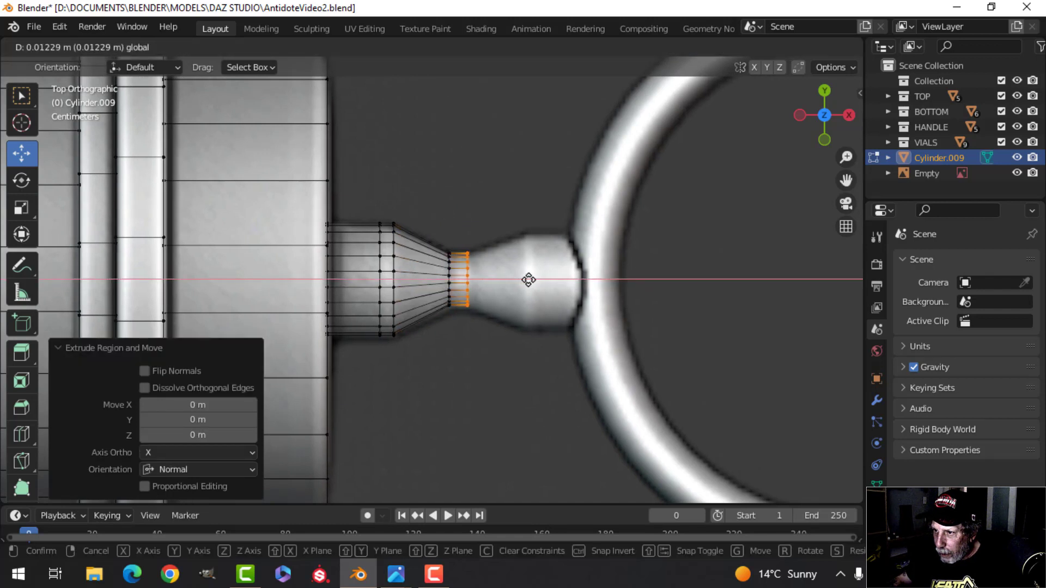
pyautogui.click(536, 282)
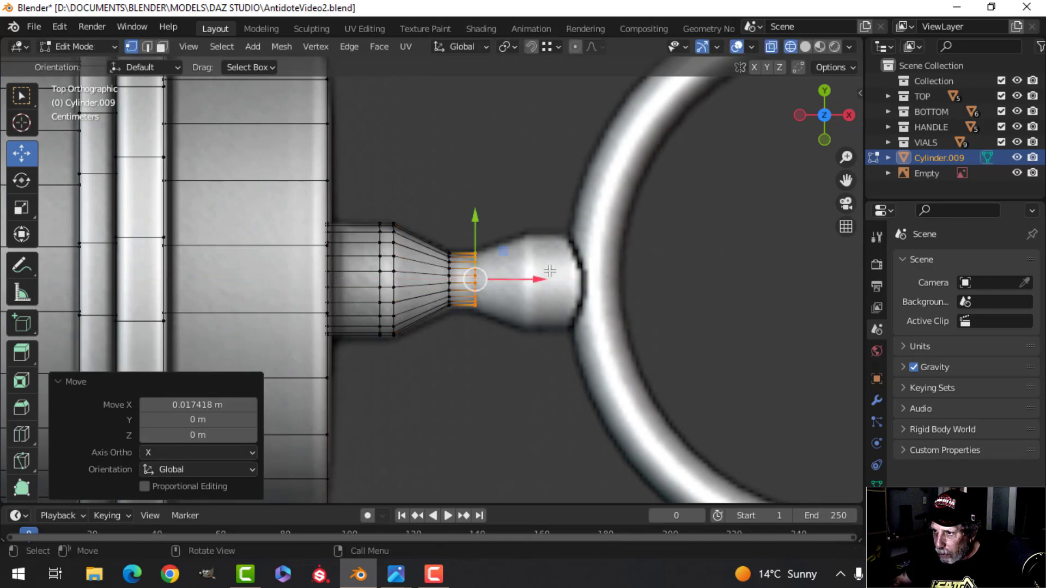
# Step: Extrude the waist's end loop about 0.03 m along X and scale it up by about 1.64 to flare the rod
pyautogui.press('e')
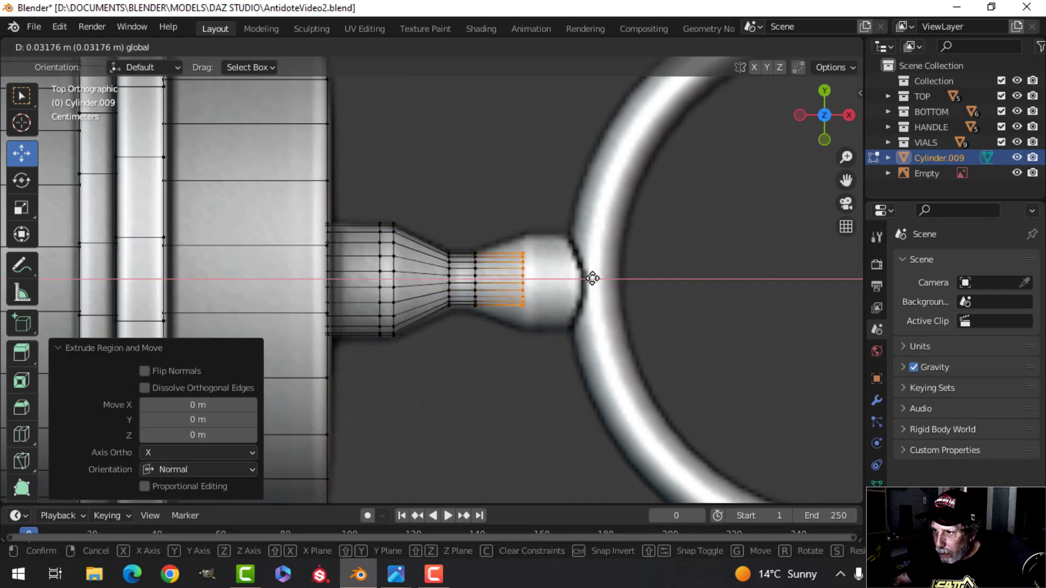
pyautogui.click(593, 278)
pyautogui.press('s')
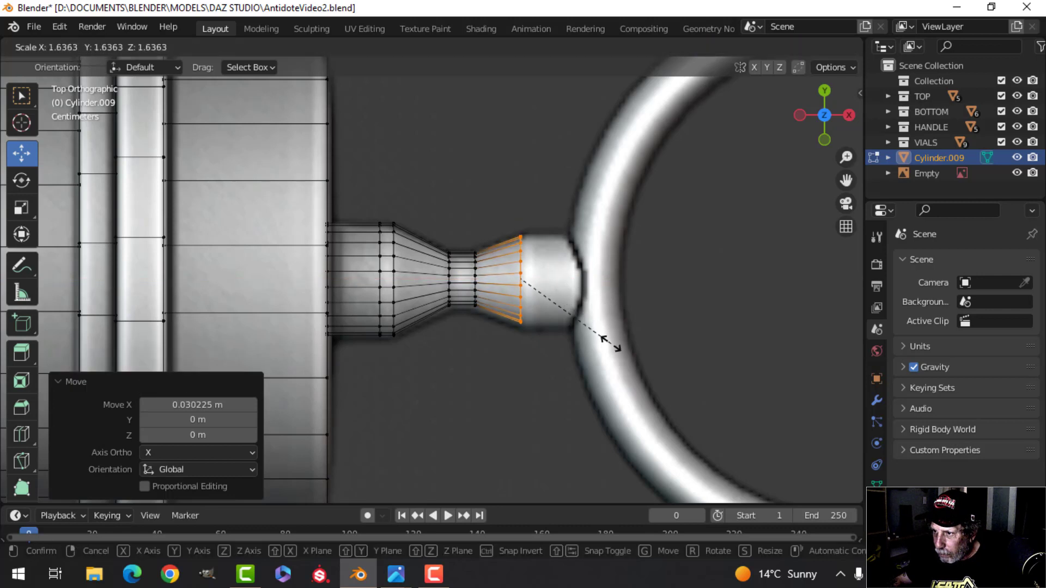
pyautogui.click(610, 341)
# Step: Extrude the flared rod end along X in a short band plus a section of about 0.034 m reaching the thumb ring
pyautogui.press('e')
pyautogui.rightClick(596, 325)
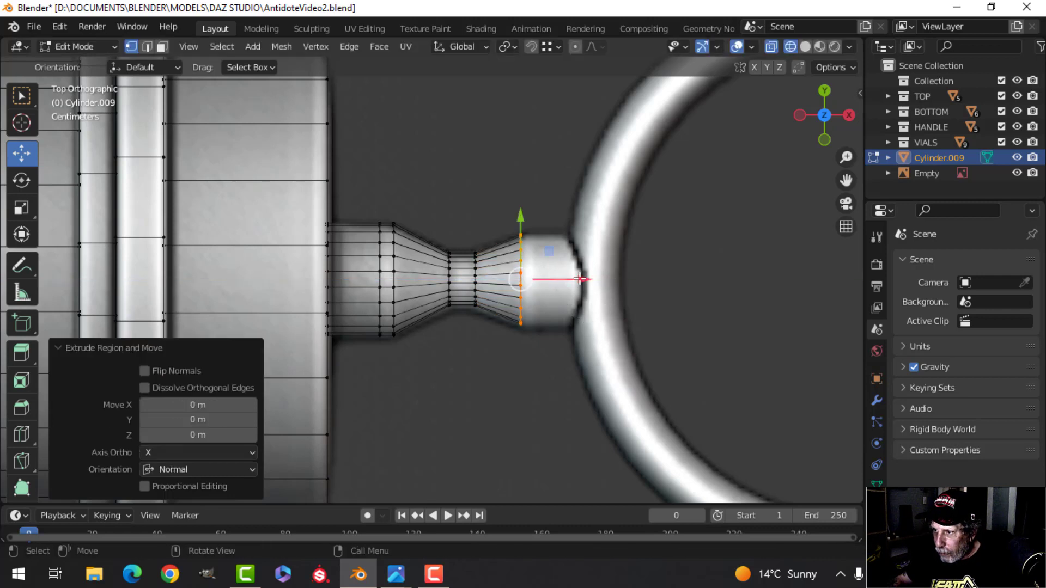
pyautogui.moveTo(581, 279); pyautogui.dragTo(641, 276)
pyautogui.press('e')
pyautogui.rightClick(594, 278)
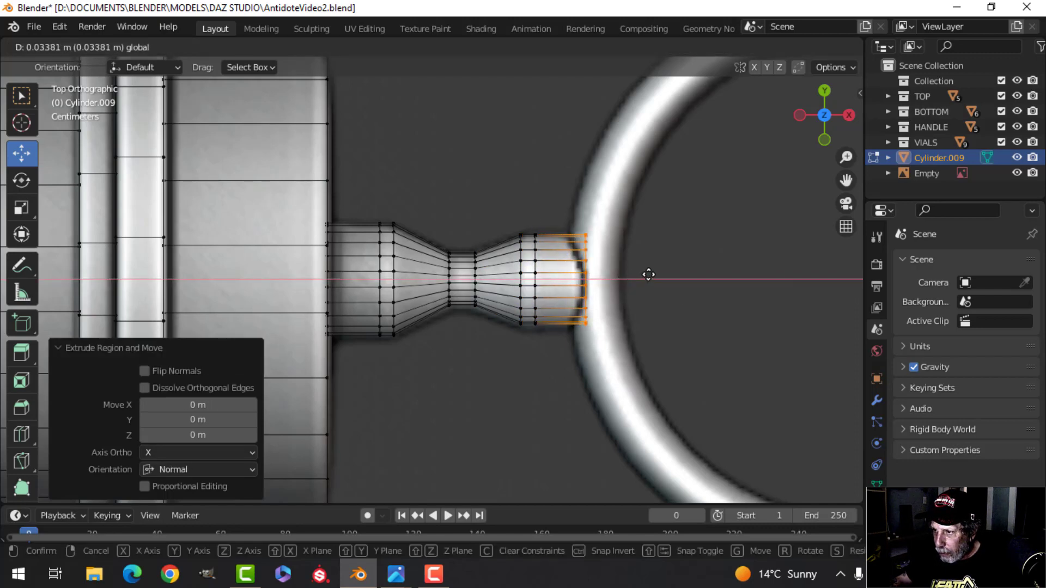
pyautogui.moveTo(649, 275); pyautogui.dragTo(648, 275)
# Step: Extrude the barrel's needle-side end loop in place, scale it by about 1.16, and extend it about 0.142 m along negative X as an end cap
pyautogui.scroll(-8, 648, 278)
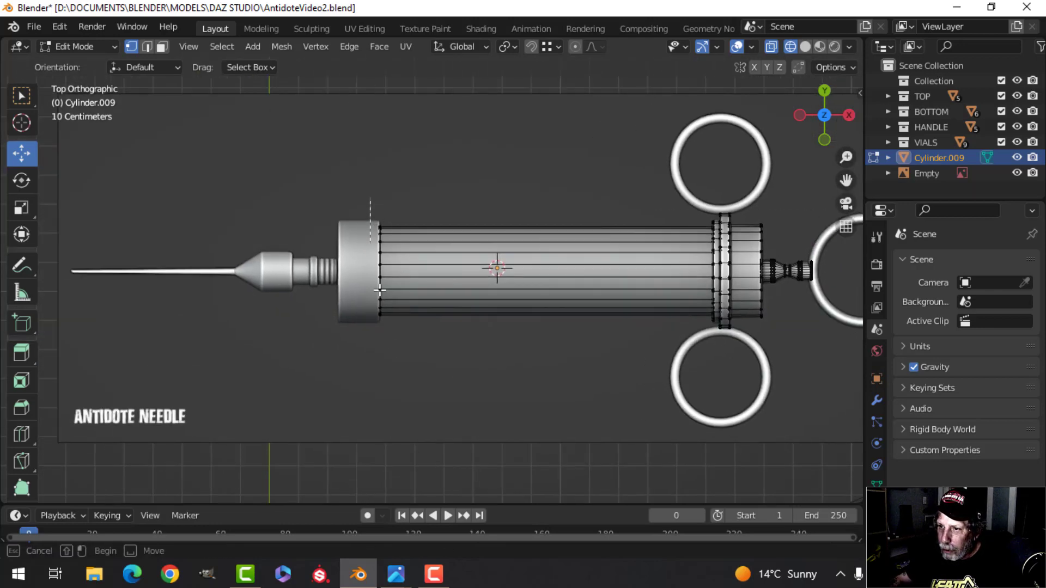
pyautogui.keyDown('alt'); pyautogui.click(387, 327); pyautogui.keyUp('alt')
pyautogui.scroll(3, 390, 339)
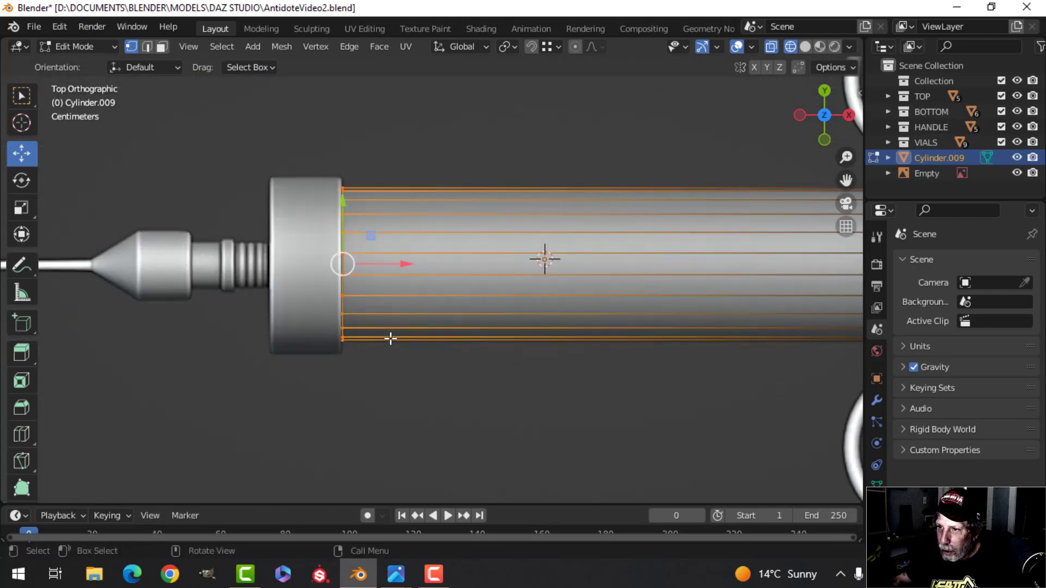
pyautogui.keyDown('shift'); pyautogui.moveTo(384, 301); pyautogui.dragTo(409, 330, button='middle'); pyautogui.keyUp('shift')
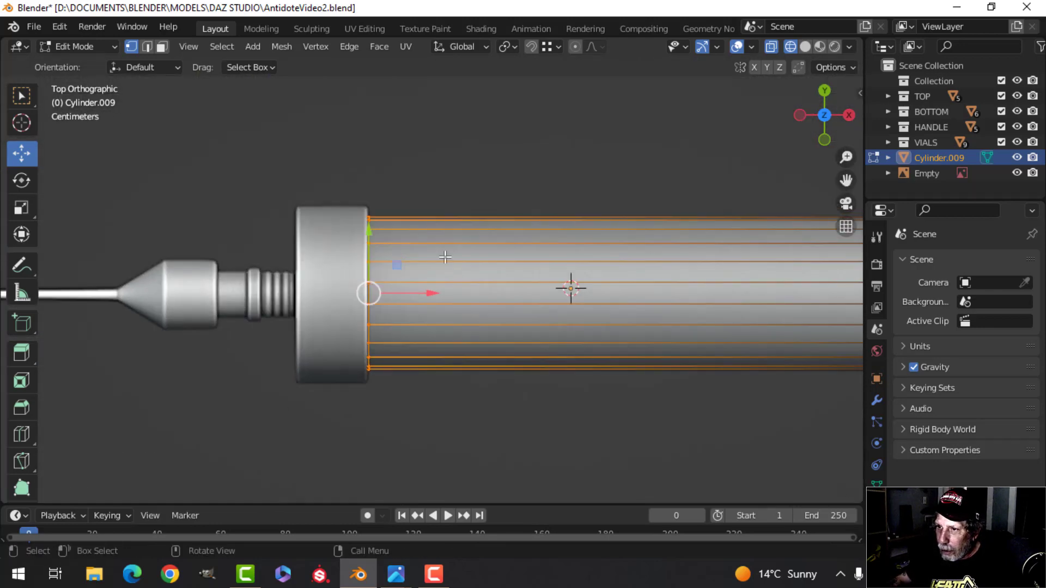
pyautogui.press('e')
pyautogui.press('Escape')
pyautogui.press('s')
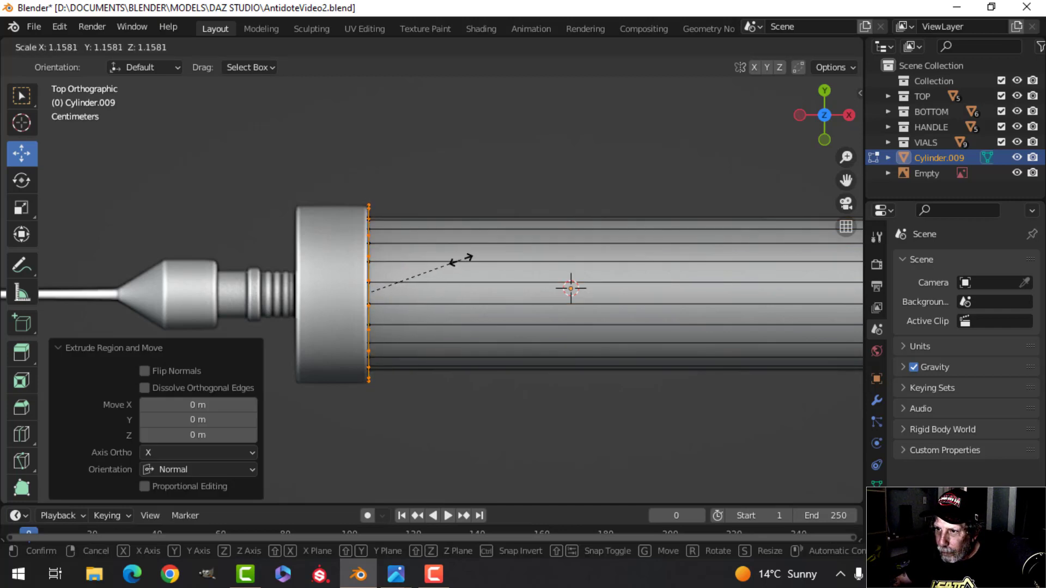
pyautogui.click(452, 261)
pyautogui.press('e')
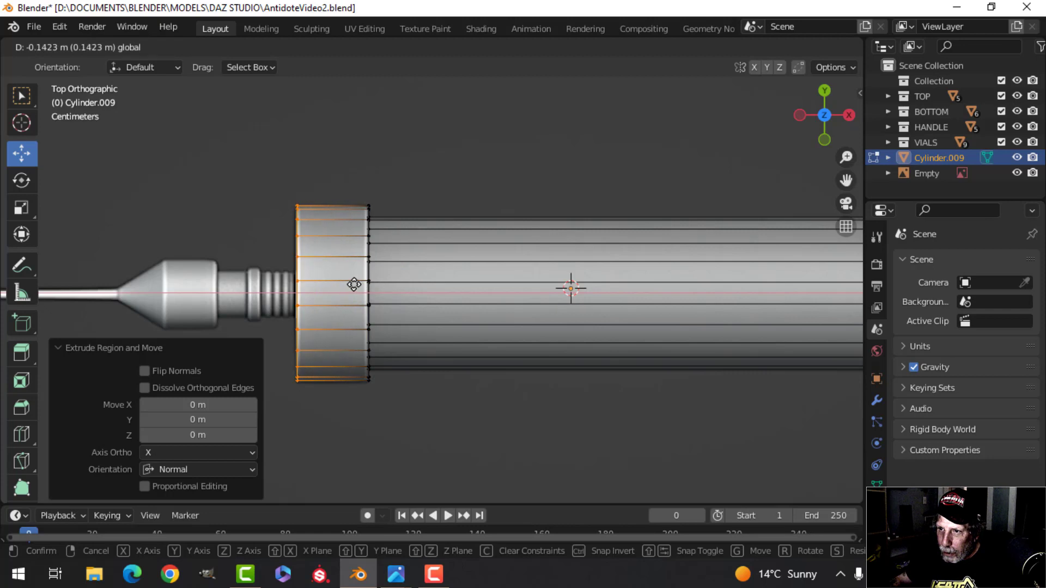
pyautogui.click(355, 284)
# Step: Extrude the needle-side cap's end loop in place, scale it to 0.239, and extend it about 0.073 m along negative X through the ribbed neck
pyautogui.scroll(3, 457, 278)
pyautogui.press('e')
pyautogui.press('Escape')
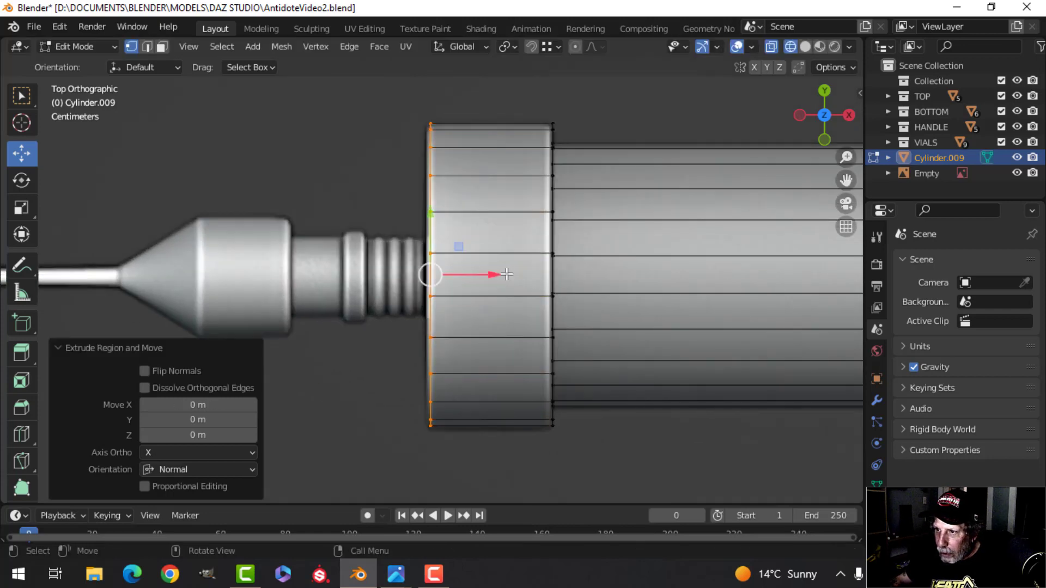
pyautogui.press('s')
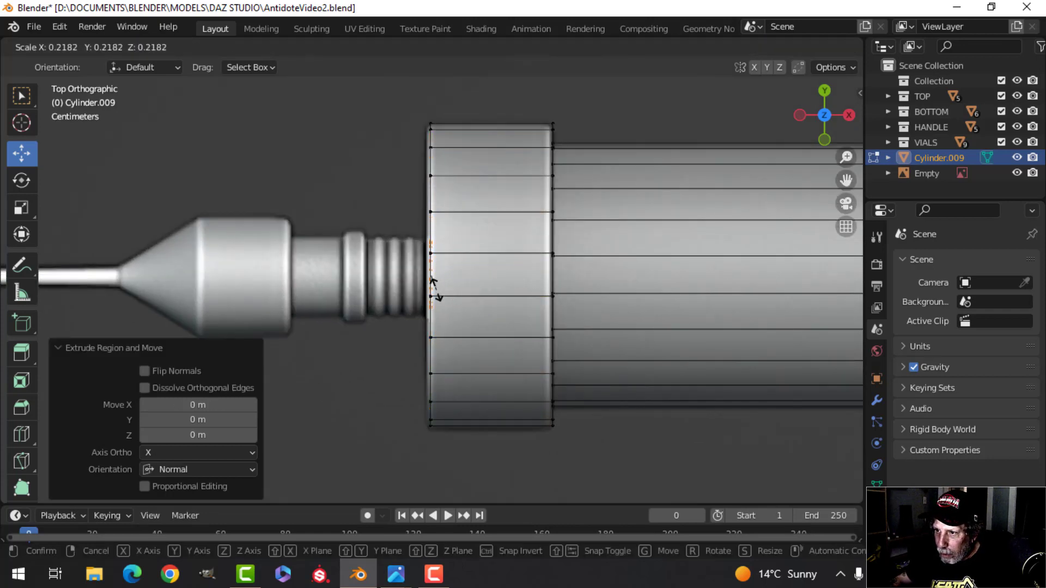
pyautogui.click(430, 275)
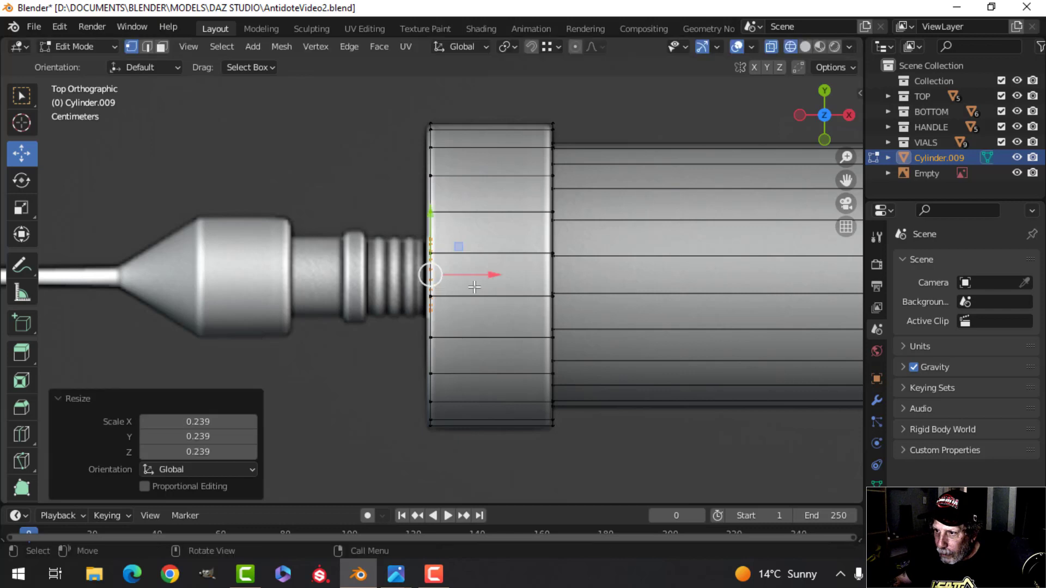
pyautogui.press('e')
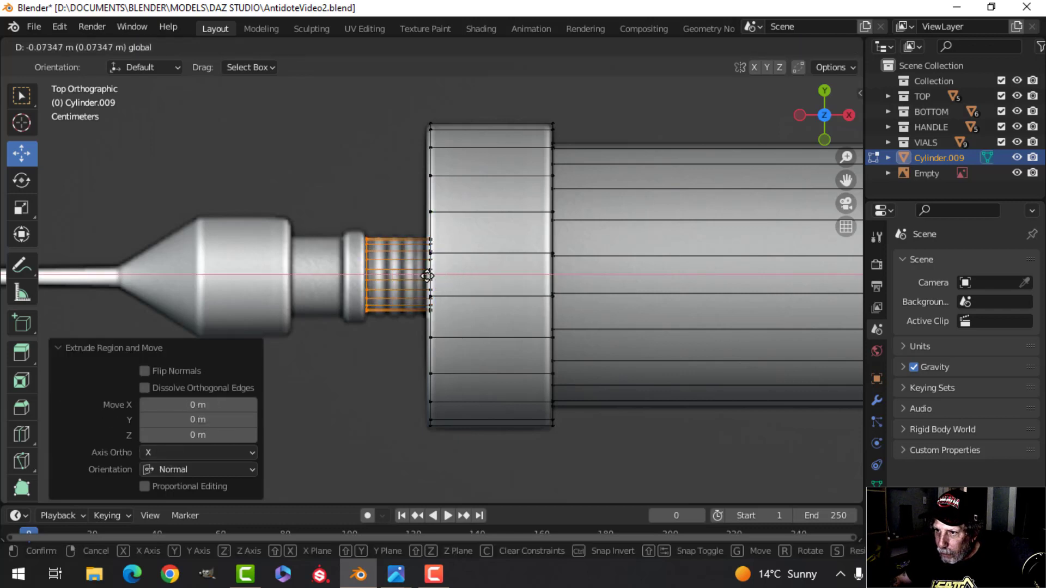
pyautogui.click(428, 276)
# Step: Extrude the neck's end loop in place, scale it out to the collar's radius, and extend it along negative X across the collar
pyautogui.scroll(3, 428, 276)
pyautogui.press('e')
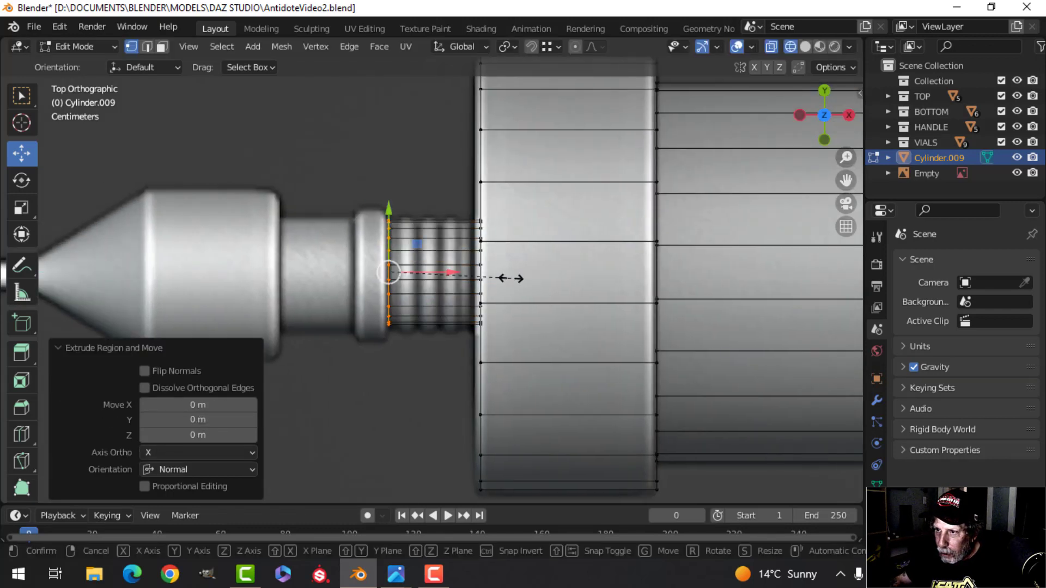
pyautogui.press('s')
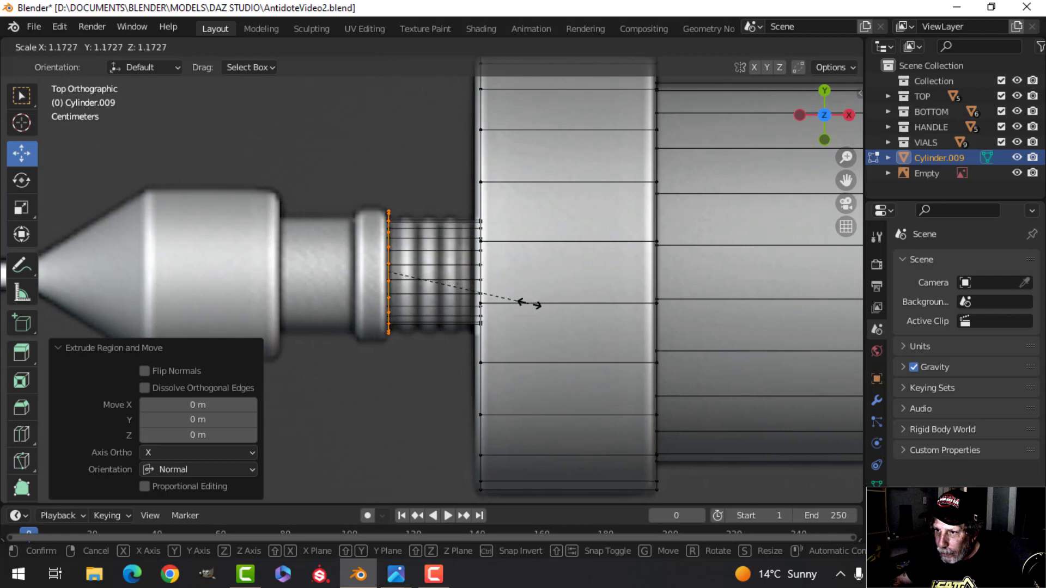
pyautogui.click(536, 310)
pyautogui.press('e')
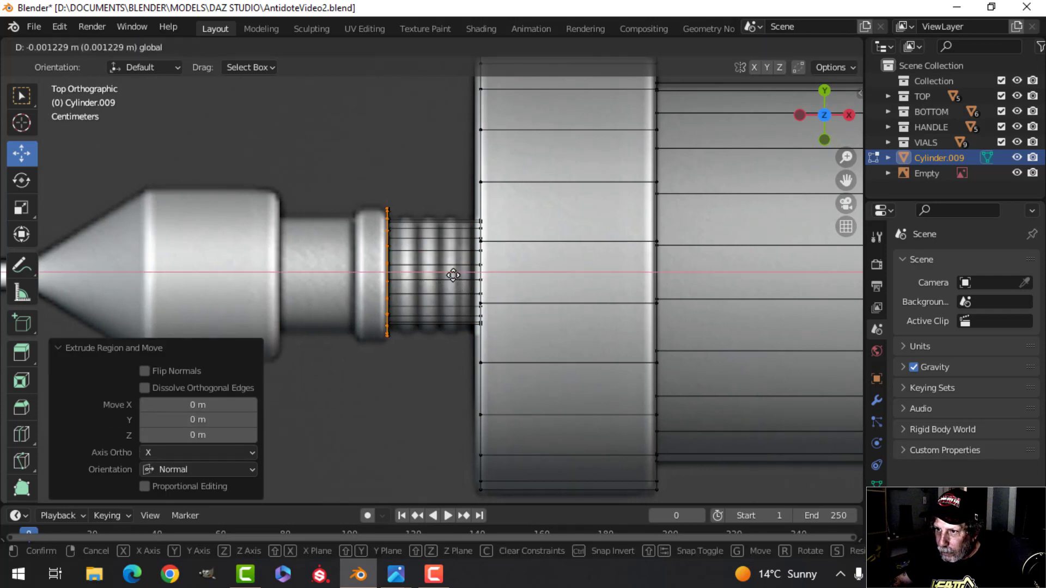
pyautogui.click(426, 274)
# Step: Extrude the collar's end loop in place, scale it down to the smooth neck's radius, and extend it along negative X to the needle hub
pyautogui.keyDown('shift'); pyautogui.moveTo(425, 273); pyautogui.dragTo(530, 293, button='middle'); pyautogui.keyUp('shift')
pyautogui.press('e')
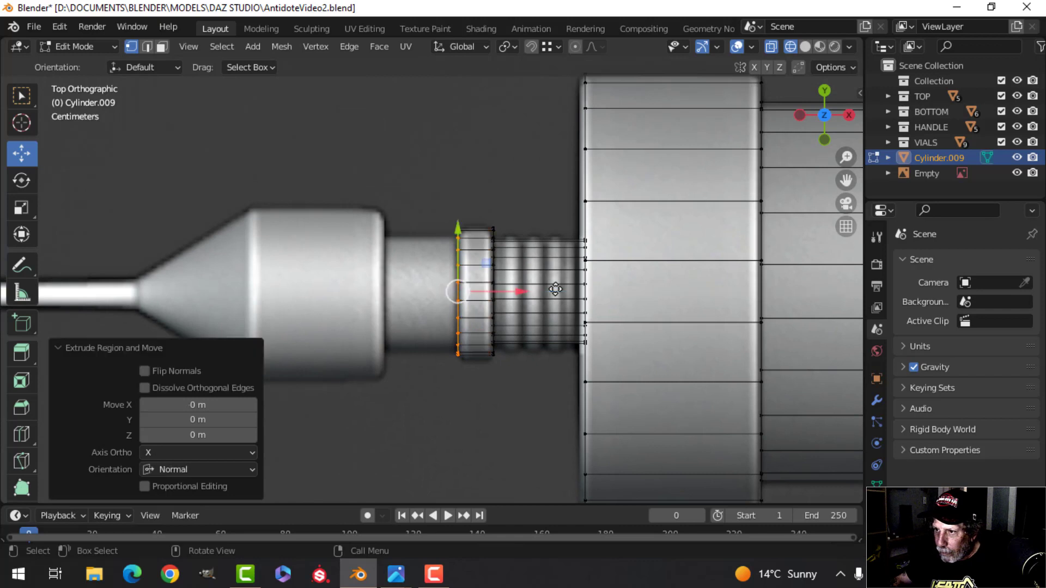
pyautogui.press('s')
pyautogui.click(536, 285)
pyautogui.press('e')
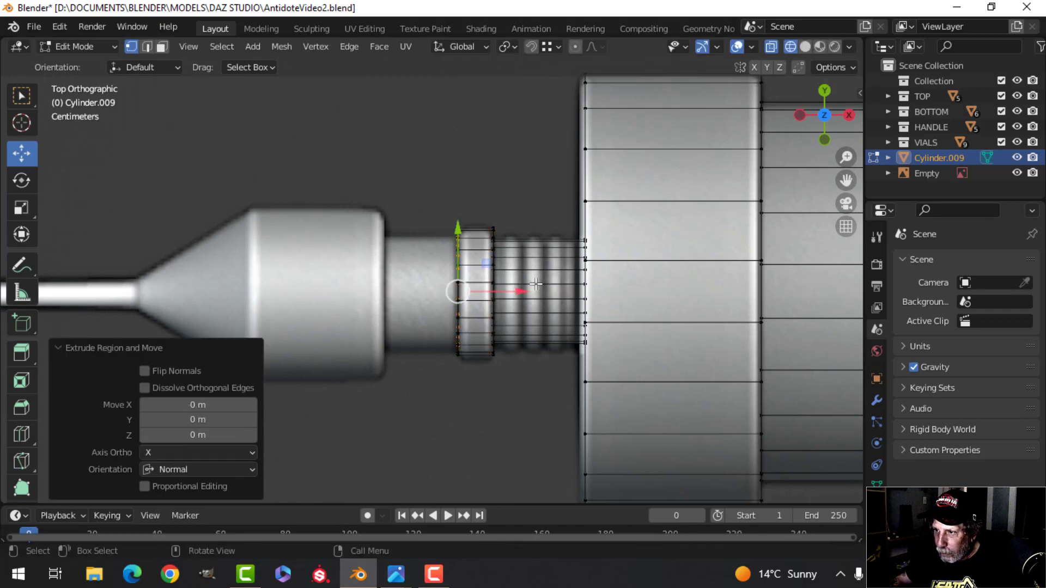
pyautogui.click(457, 292)
# Step: Extrude the smooth neck's end loop in place, scale it to the needle hub's radius, and extend it about 0.108 m along negative X
pyautogui.keyDown('shift'); pyautogui.moveTo(457, 292); pyautogui.dragTo(491, 294, button='middle'); pyautogui.keyUp('shift')
pyautogui.press('e')
pyautogui.press('s')
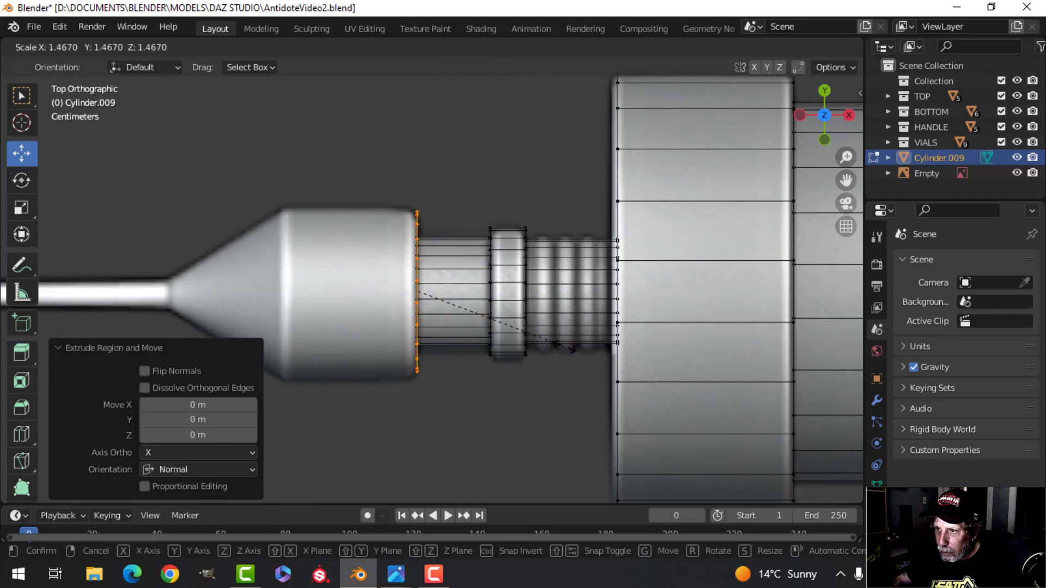
pyautogui.click(565, 347)
pyautogui.keyDown('shift'); pyautogui.moveTo(537, 311); pyautogui.dragTo(660, 314, button='middle'); pyautogui.keyUp('shift')
pyautogui.press('e')
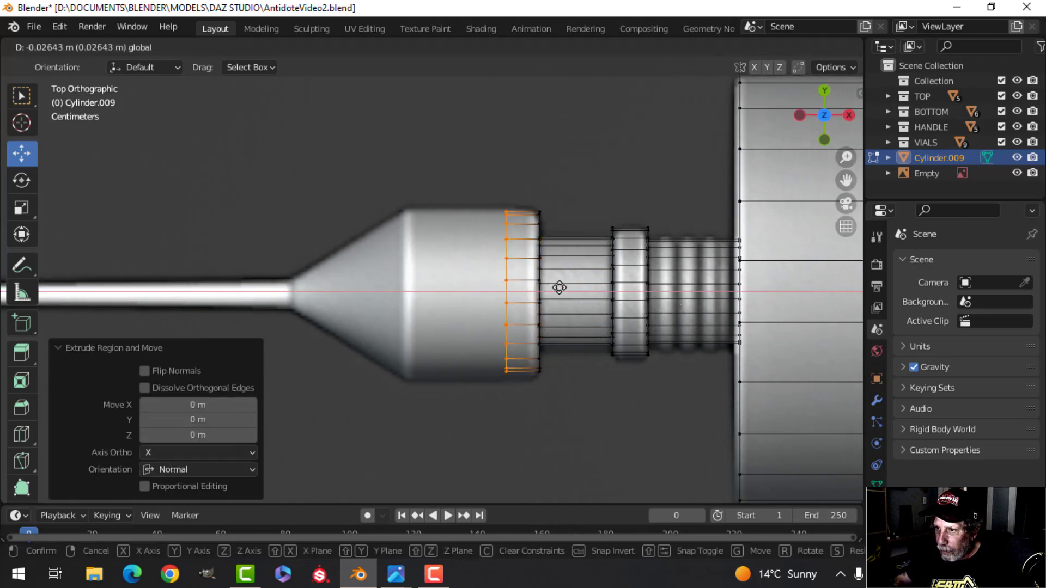
pyautogui.click(472, 286)
pyautogui.keyDown('shift'); pyautogui.moveTo(472, 286); pyautogui.dragTo(578, 311, button='middle'); pyautogui.keyUp('shift')
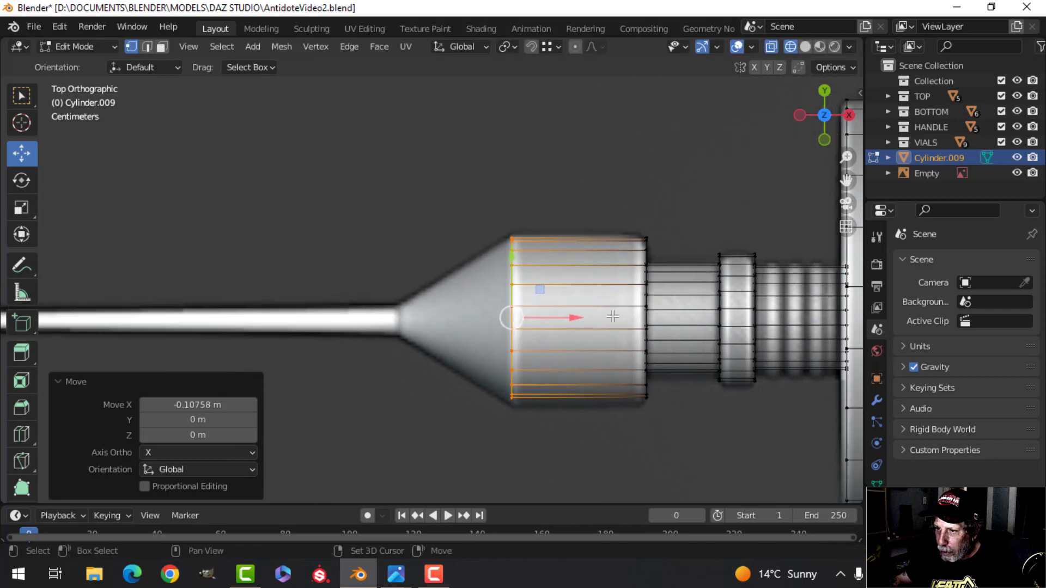
# Step: Extrude the needle hub's end loop about 0.09 m along negative X and scale it to 0.180 to form the cone
pyautogui.press('e')
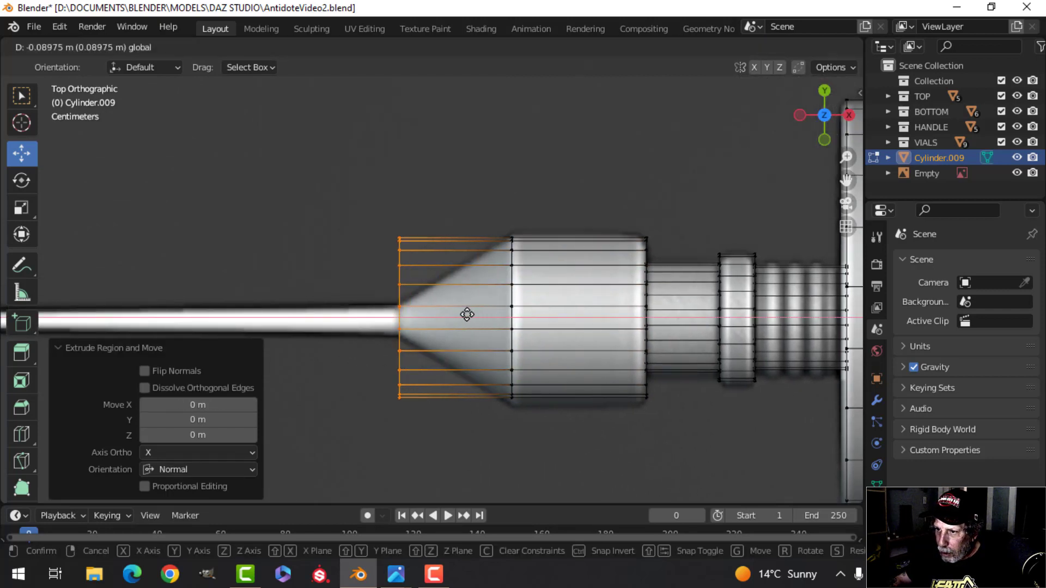
pyautogui.click(467, 315)
pyautogui.press('s')
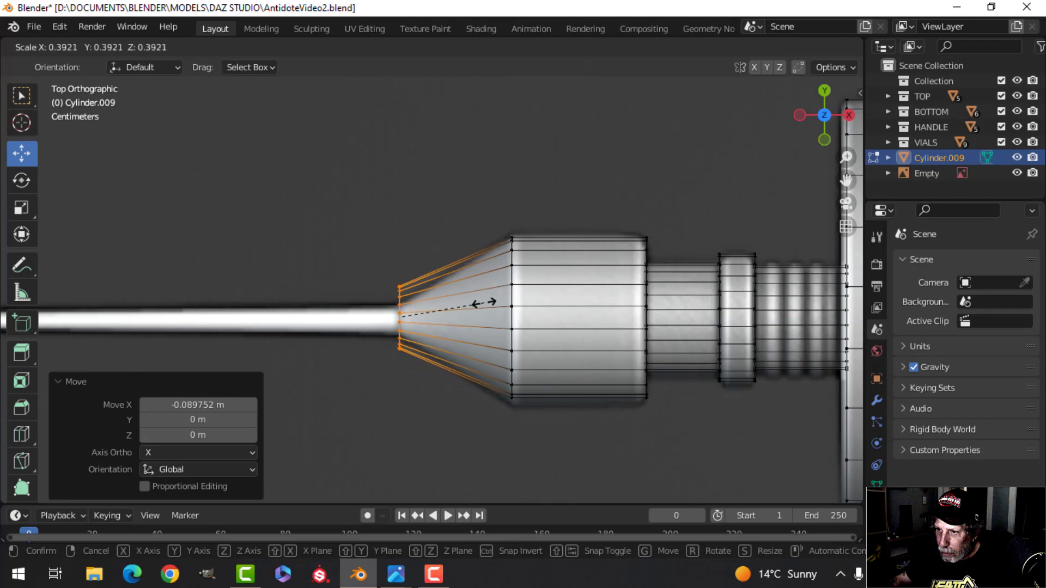
pyautogui.click(439, 312)
# Step: Extrude the cone's tip loop in place, extend it about 0.57 m along negative X as the needle shaft, and scale it to 0.691
pyautogui.scroll(-6, 438, 313)
pyautogui.keyDown('shift'); pyautogui.moveTo(432, 321); pyautogui.dragTo(610, 344, button='middle'); pyautogui.keyUp('shift')
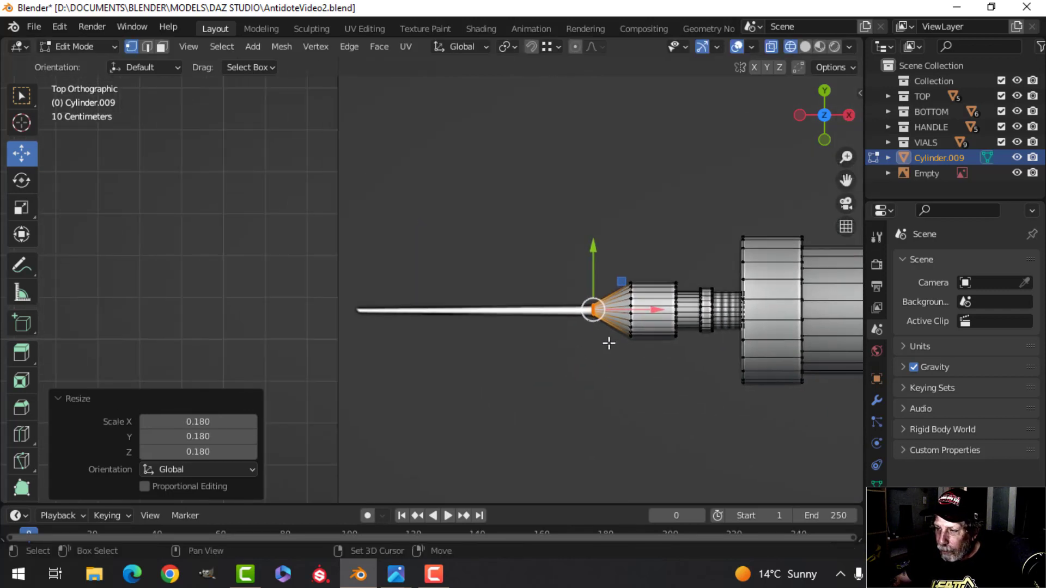
pyautogui.scroll(2, 653, 343)
pyautogui.press('e')
pyautogui.rightClick(724, 336)
pyautogui.moveTo(715, 321); pyautogui.dragTo(422, 322)
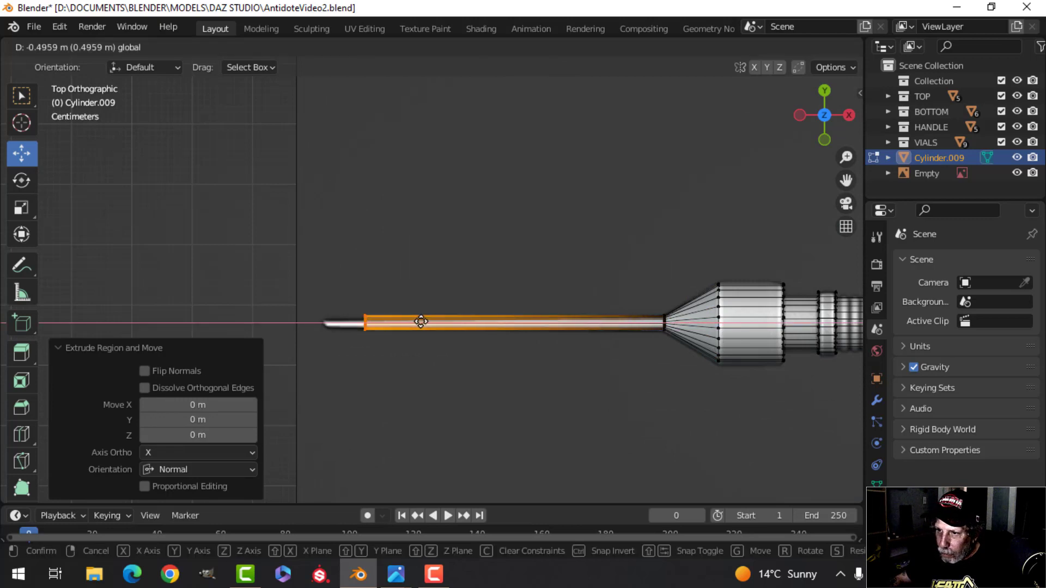
pyautogui.press('s')
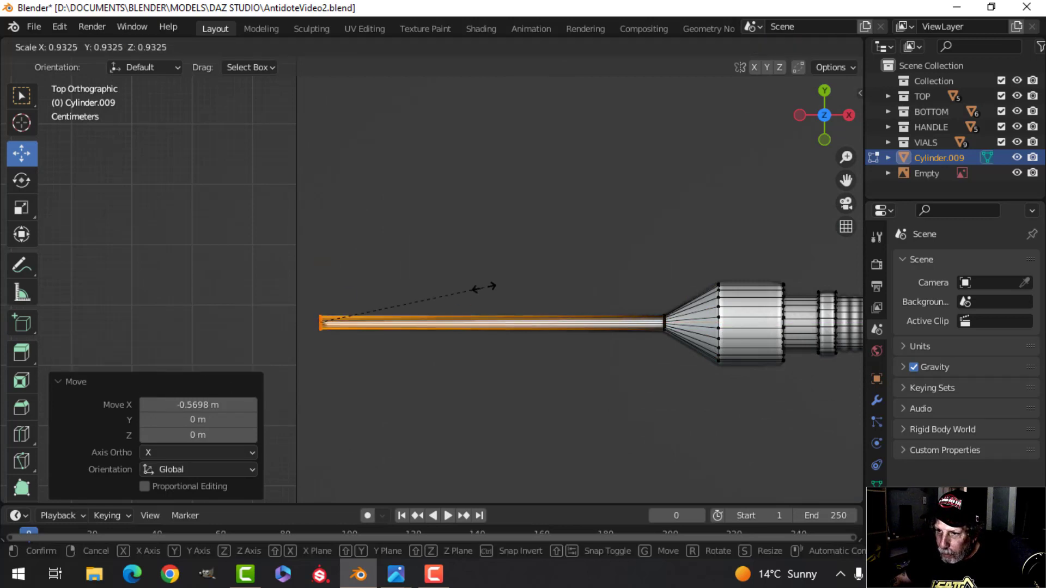
pyautogui.click(441, 298)
# Step: Rotate the needle's end loop about -29.8° in the top view and scale it to 0.708 to form a slanted tip
pyautogui.scroll(3, 430, 306)
pyautogui.keyDown('shift'); pyautogui.moveTo(430, 306); pyautogui.dragTo(665, 257, button='middle'); pyautogui.keyUp('shift')
pyautogui.scroll(2, 649, 275)
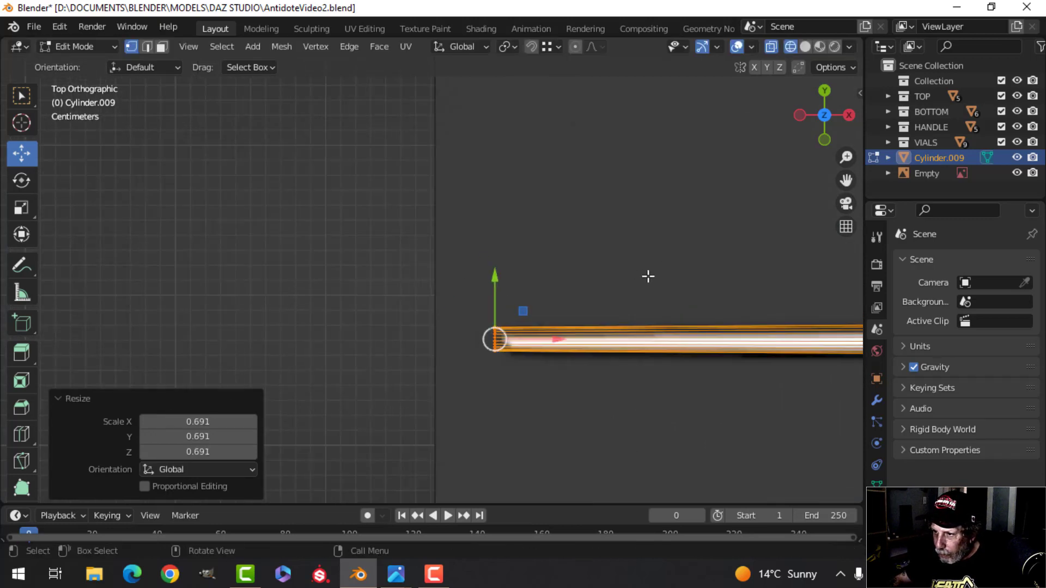
pyautogui.press('r')
pyautogui.click(602, 235)
pyautogui.press('s')
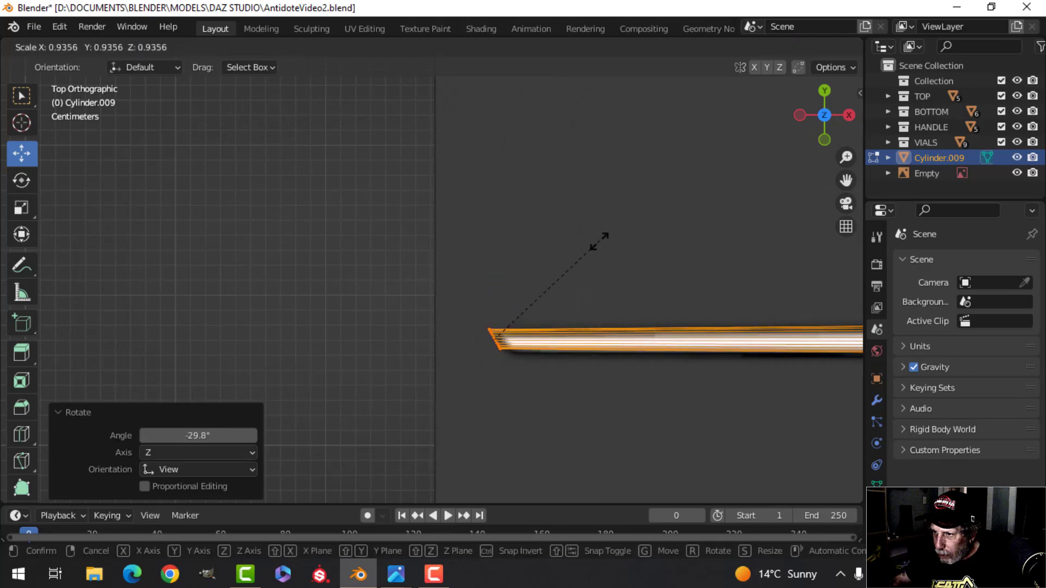
pyautogui.click(570, 260)
# Step: Clear the mesh selection and switch the viewport to solid shading
pyautogui.scroll(-8, 654, 267)
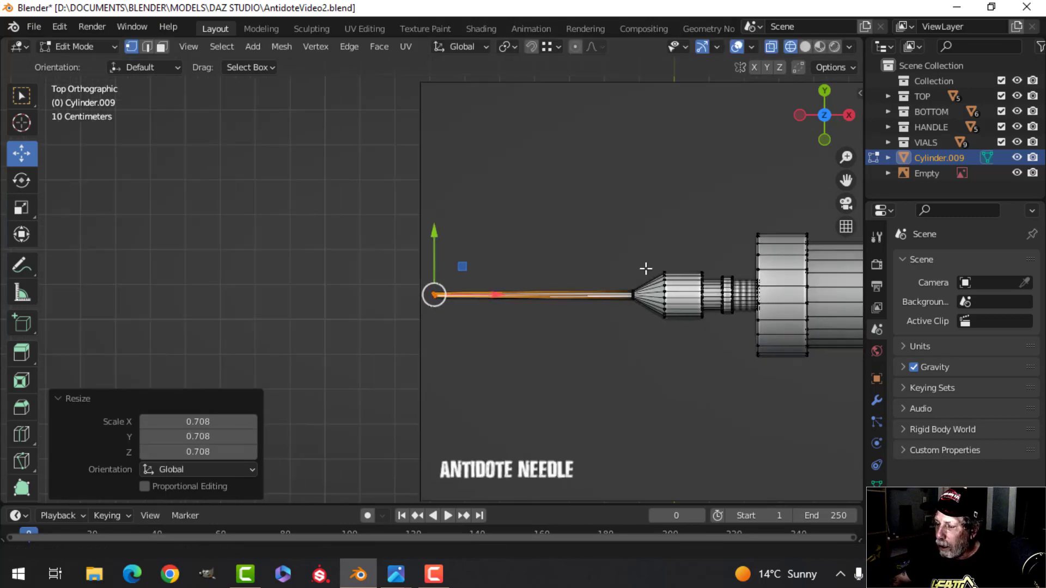
pyautogui.keyDown('shift'); pyautogui.moveTo(647, 268); pyautogui.dragTo(287, 273, button='middle'); pyautogui.keyUp('shift')
pyautogui.scroll(-3, 580, 277)
pyautogui.hotkey('alt', 'a')
pyautogui.keyDown('shift'); pyautogui.moveTo(674, 287); pyautogui.dragTo(551, 274, button='middle'); pyautogui.keyUp('shift')
pyautogui.press('z')
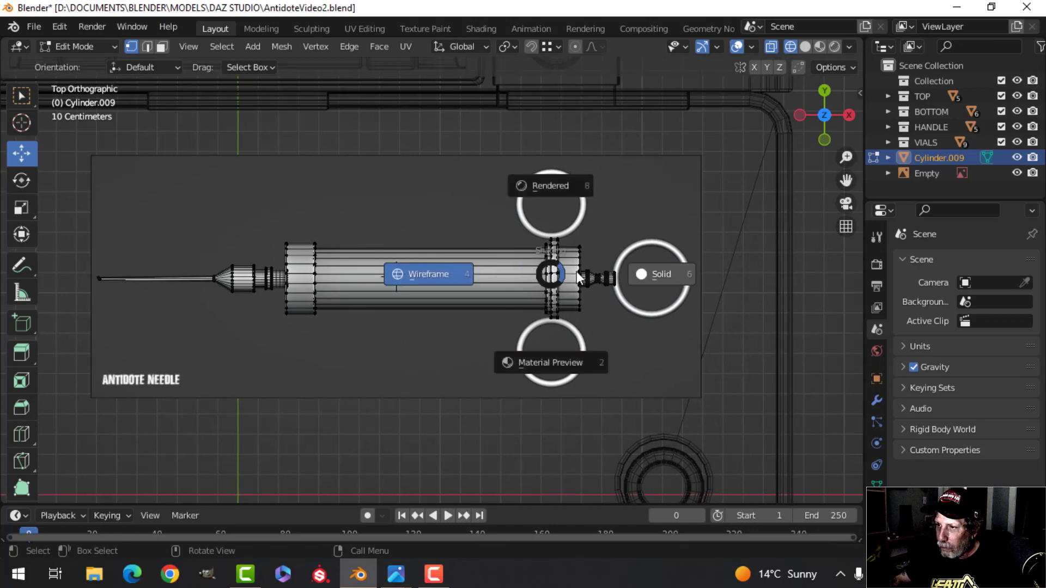
pyautogui.click(661, 275)
pyautogui.moveTo(657, 271); pyautogui.dragTo(544, 292, button='middle')
# Step: Return to Object Mode, select the syringe, and change the solid shading's viewport lighting
pyautogui.press('Tab')
pyautogui.scroll(-4, 494, 279)
pyautogui.hotkey('alt', 'a')
pyautogui.scroll(7, 554, 266)
pyautogui.click(616, 238)
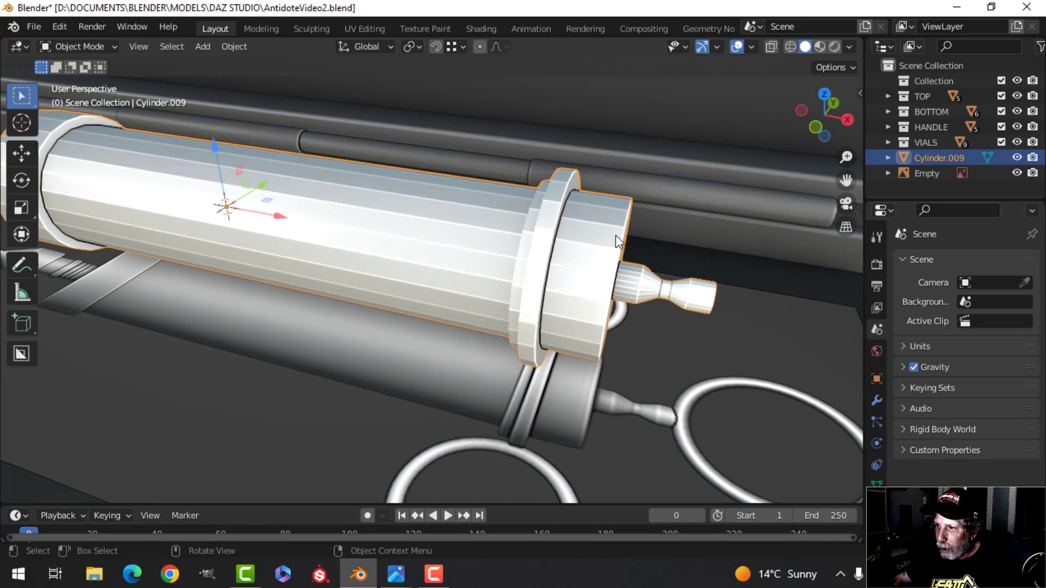
pyautogui.click(845, 48)
pyautogui.click(776, 117)
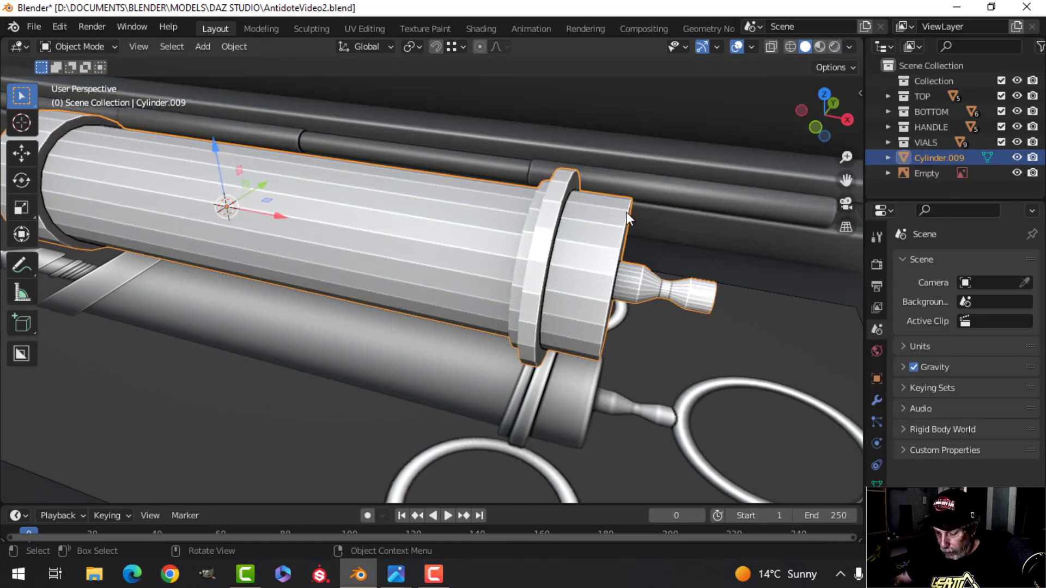
# Step: Isolate the syringe in local view
pyautogui.press('KP_Divide')
pyautogui.moveTo(660, 246); pyautogui.dragTo(494, 194, button='middle')
pyautogui.scroll(4, 587, 276)
pyautogui.scroll(4, 523, 210)
pyautogui.keyDown('shift'); pyautogui.moveTo(569, 234); pyautogui.dragTo(470, 210, button='middle'); pyautogui.keyUp('shift')
pyautogui.scroll(-5, 557, 220)
# Step: Bevel the outer edge loop of the barrel's plunger-side end in Edit Mode with 2 segments and a width of about 0.0067 m
pyautogui.press('Tab')
pyautogui.moveTo(469, 210); pyautogui.dragTo(571, 198, button='middle')
pyautogui.scroll(2, 448, 192)
pyautogui.press('2')
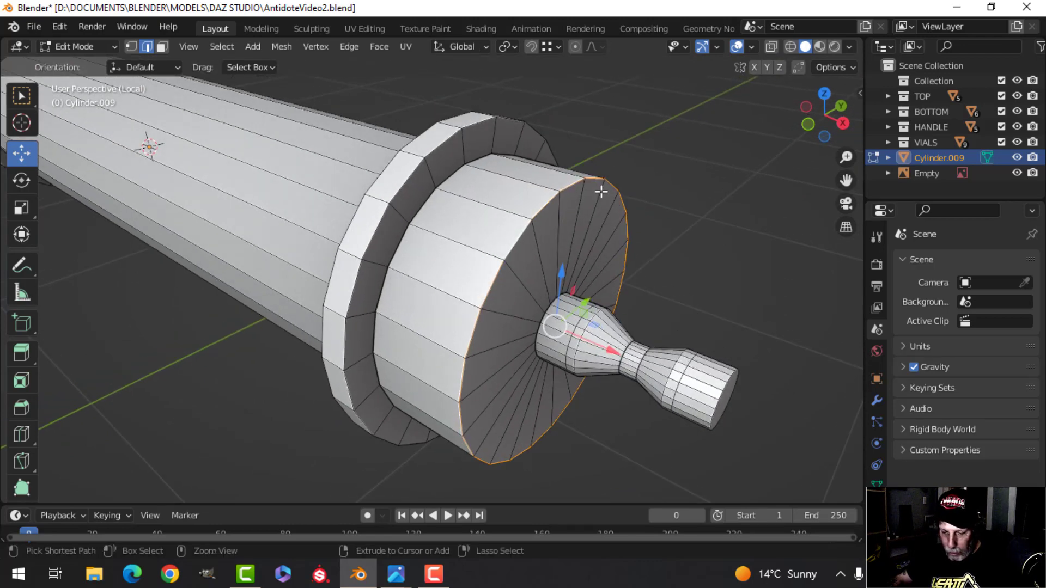
pyautogui.hotkey('ctrl', 'b')
pyautogui.click(681, 158)
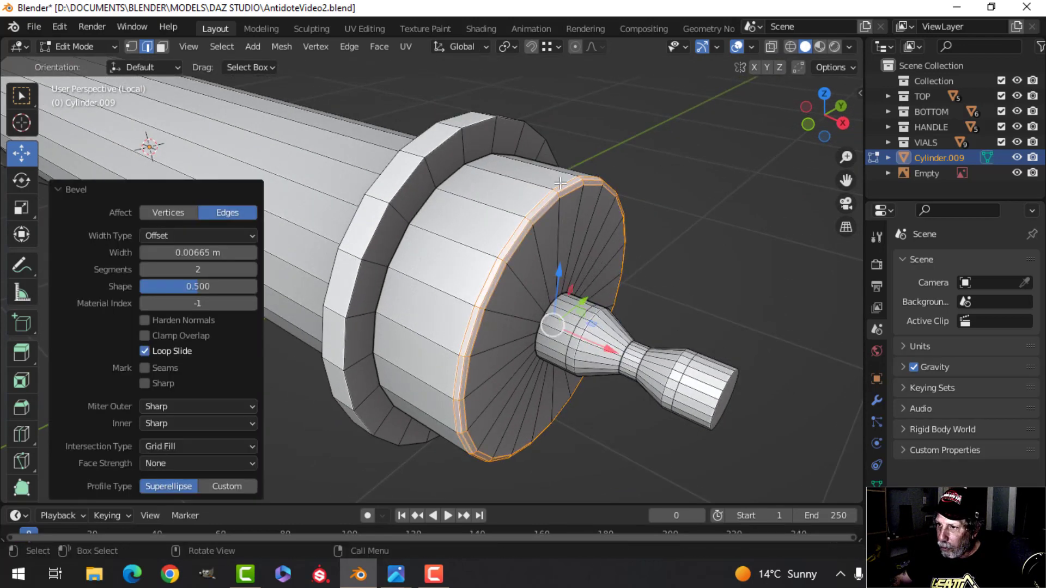
# Step: Bevel the outer edge loops of the flange and of the smaller ring beside it with 2 segments
pyautogui.moveTo(681, 159); pyautogui.dragTo(718, 165, button='middle')
pyautogui.click(718, 166)
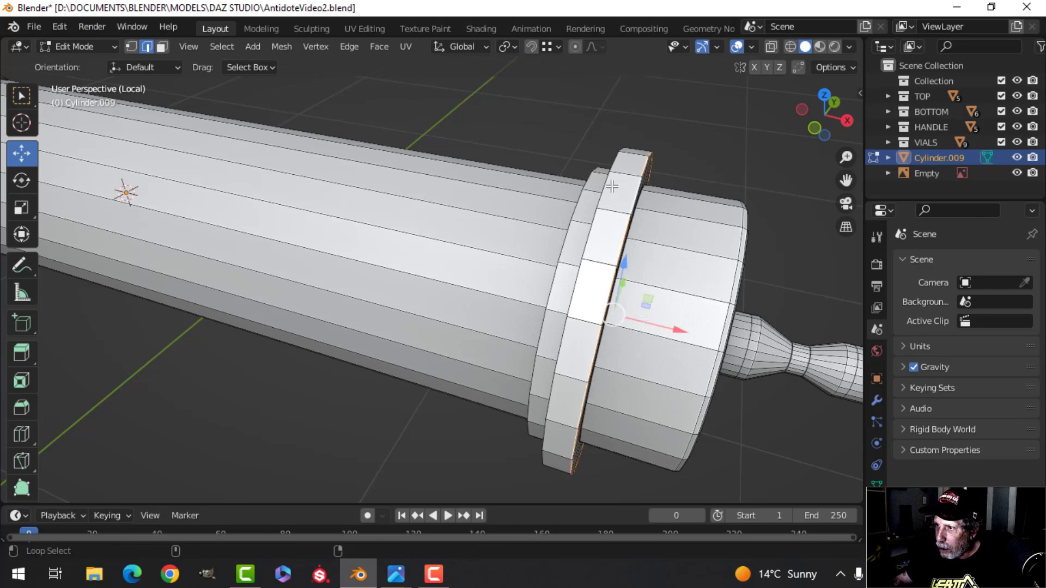
pyautogui.keyDown('alt'); pyautogui.keyDown('shift'); pyautogui.click(610, 186); pyautogui.keyUp('shift'); pyautogui.keyUp('alt')
pyautogui.moveTo(610, 188); pyautogui.dragTo(549, 229, button='middle')
pyautogui.keyDown('shift'); pyautogui.moveTo(708, 198); pyautogui.dragTo(469, 246, button='middle'); pyautogui.keyUp('shift')
pyautogui.scroll(2, 469, 245)
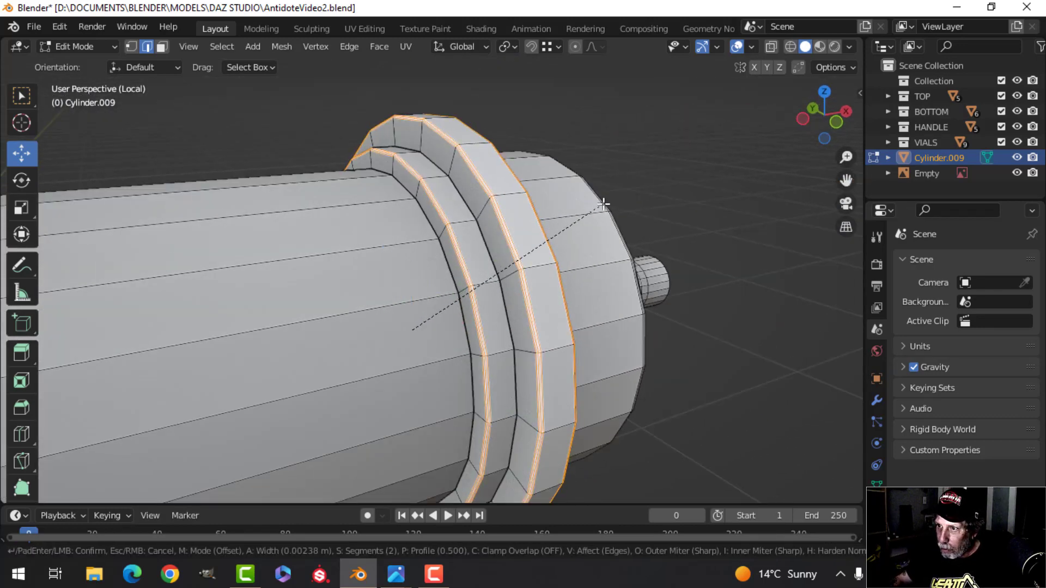
pyautogui.click(627, 197)
# Step: Bevel both outer edge loops of the needle-side cap with 2 segments and a width of about 0.0062 m, and clear the selection
pyautogui.scroll(-5, 494, 246)
pyautogui.scroll(-4, 494, 246)
pyautogui.click(493, 246)
pyautogui.keyDown('shift'); pyautogui.moveTo(389, 255); pyautogui.dragTo(600, 231, button='middle'); pyautogui.keyUp('shift')
pyautogui.scroll(5, 472, 259)
pyautogui.moveTo(472, 259); pyautogui.dragTo(390, 247, button='middle')
pyautogui.keyDown('shift'); pyautogui.moveTo(193, 209); pyautogui.dragTo(430, 272, button='middle'); pyautogui.keyUp('shift')
pyautogui.scroll(3, 431, 272)
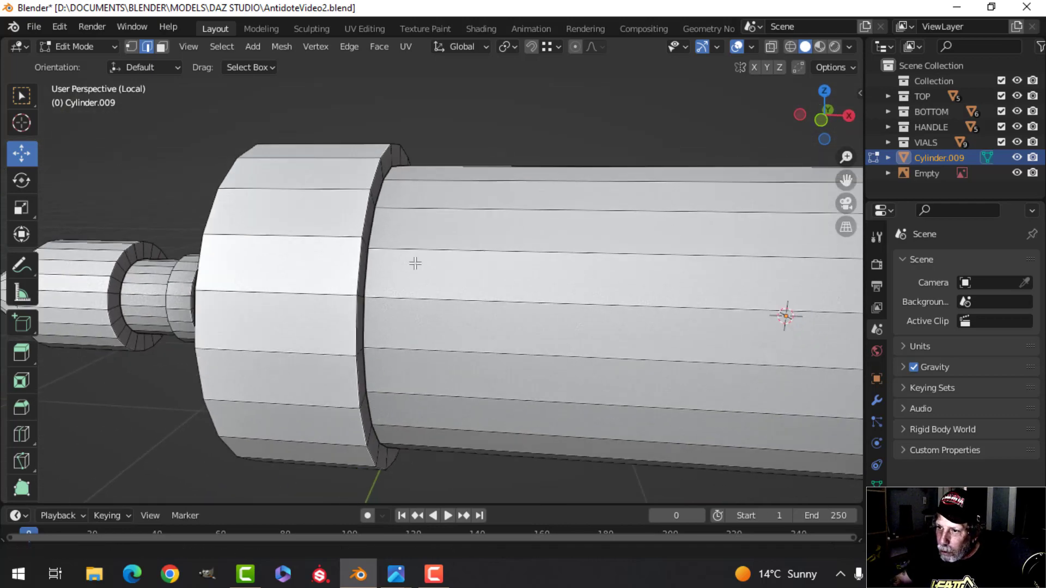
pyautogui.moveTo(365, 243); pyautogui.dragTo(406, 238, button='middle')
pyautogui.keyDown('shift'); pyautogui.moveTo(405, 238); pyautogui.dragTo(652, 198, button='middle'); pyautogui.keyUp('shift')
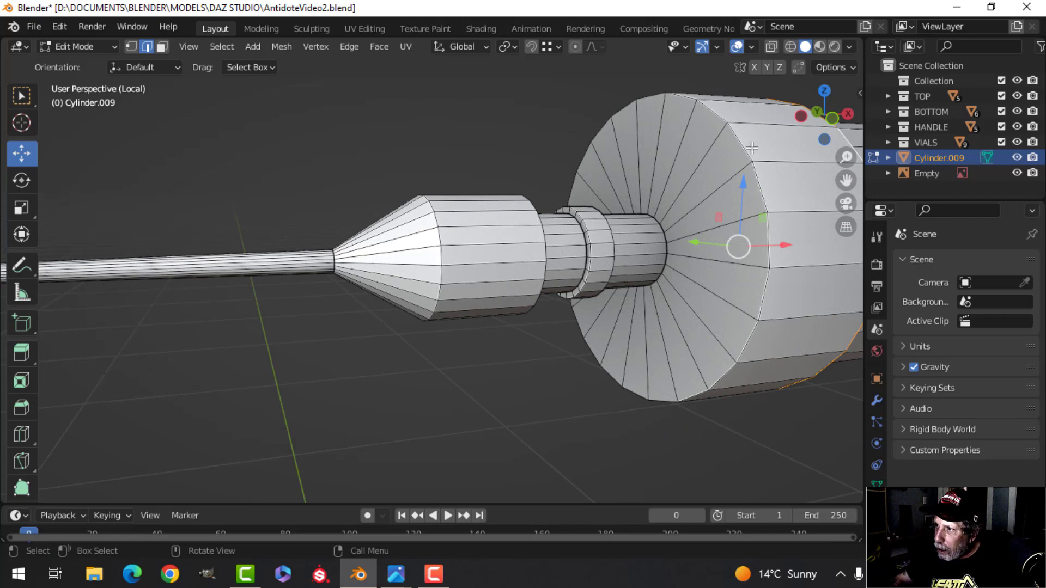
pyautogui.keyDown('shift'); pyautogui.moveTo(752, 147); pyautogui.dragTo(681, 186, button='middle'); pyautogui.keyUp('shift')
pyautogui.hotkey('ctrl', 'b')
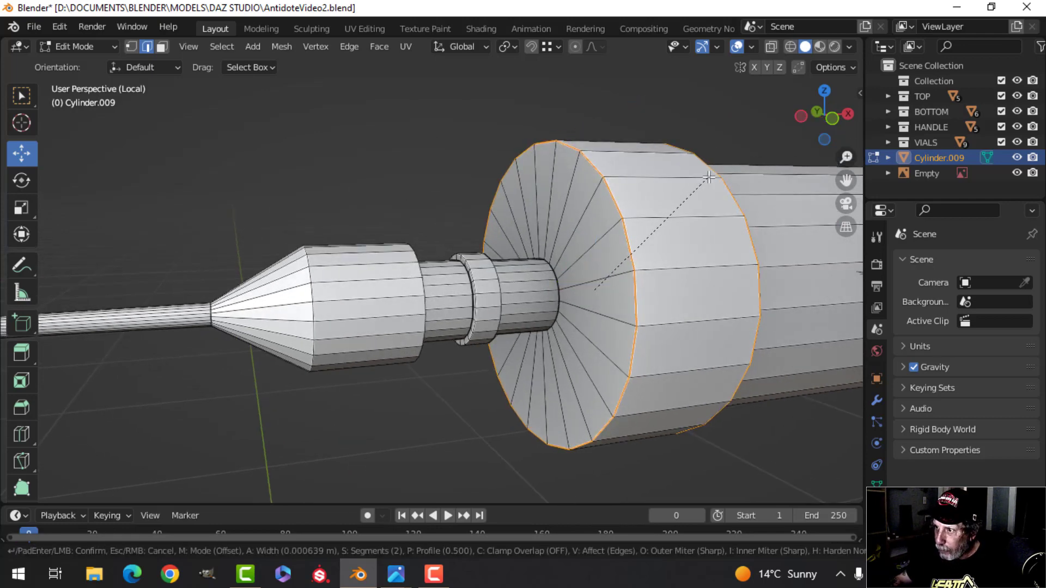
pyautogui.click(749, 153)
pyautogui.scroll(5, 749, 153)
pyautogui.scroll(-5, 690, 231)
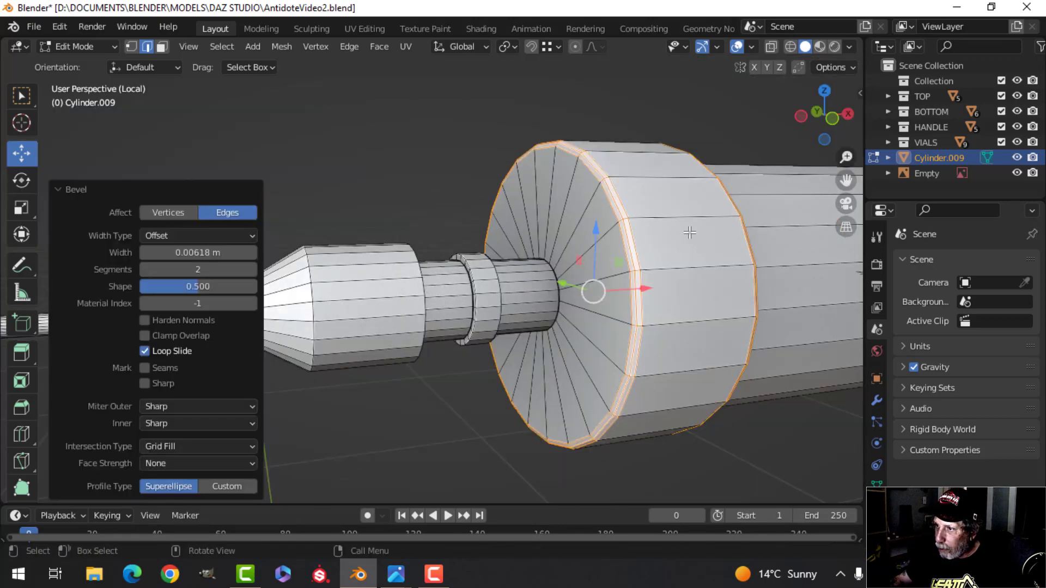
pyautogui.hotkey('alt', 'a')
# Step: Bevel both outer edge loops of the neck's collar with 2 segments and a width of about 0.0026 m
pyautogui.moveTo(537, 281); pyautogui.dragTo(430, 315, button='middle')
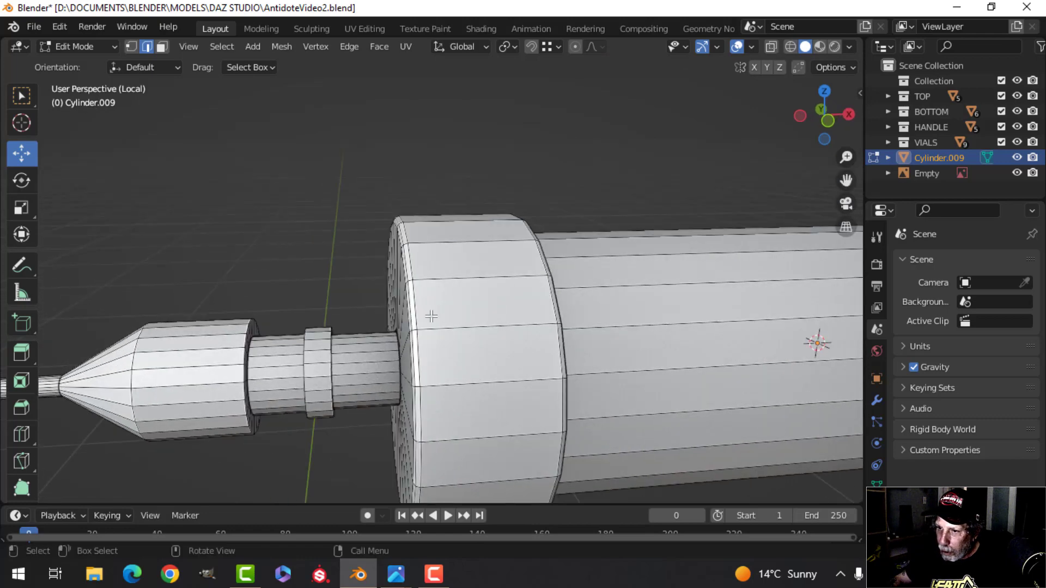
pyautogui.scroll(3, 430, 316)
pyautogui.keyDown('shift'); pyautogui.moveTo(333, 362); pyautogui.dragTo(382, 299, button='middle'); pyautogui.keyUp('shift')
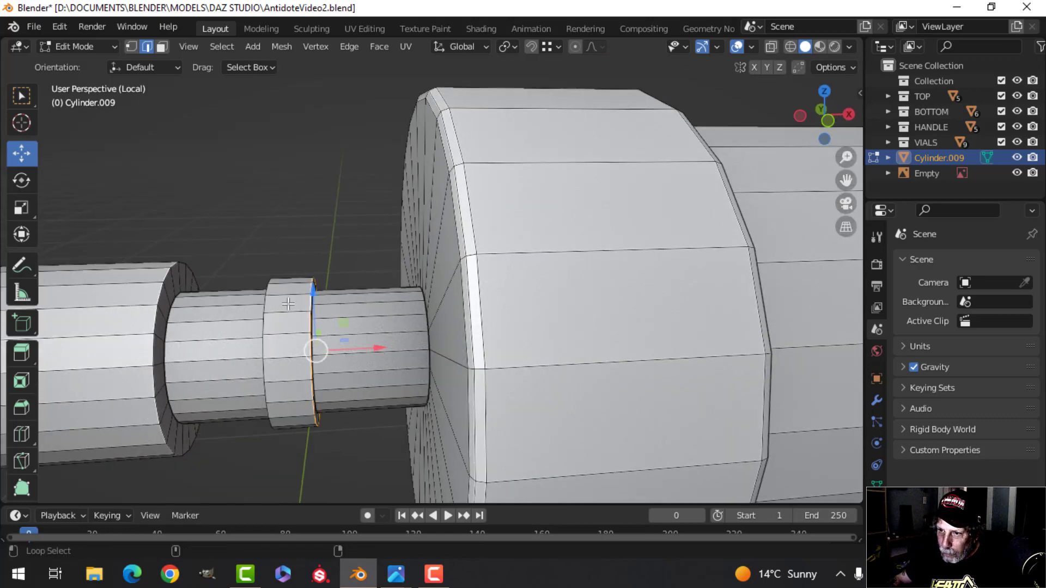
pyautogui.hotkey('ctrl', 'b')
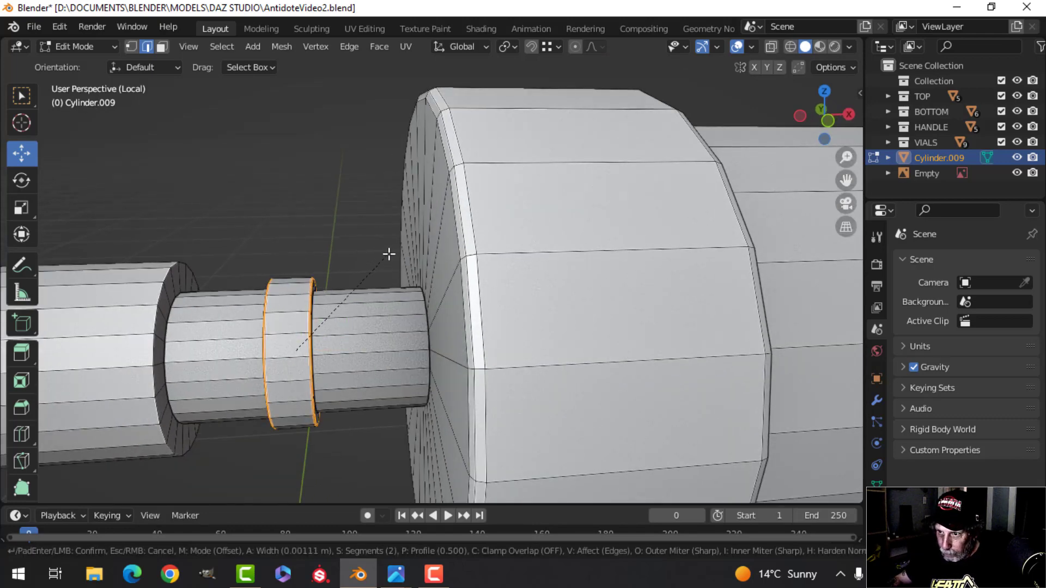
pyautogui.click(407, 244)
pyautogui.scroll(-5, 332, 210)
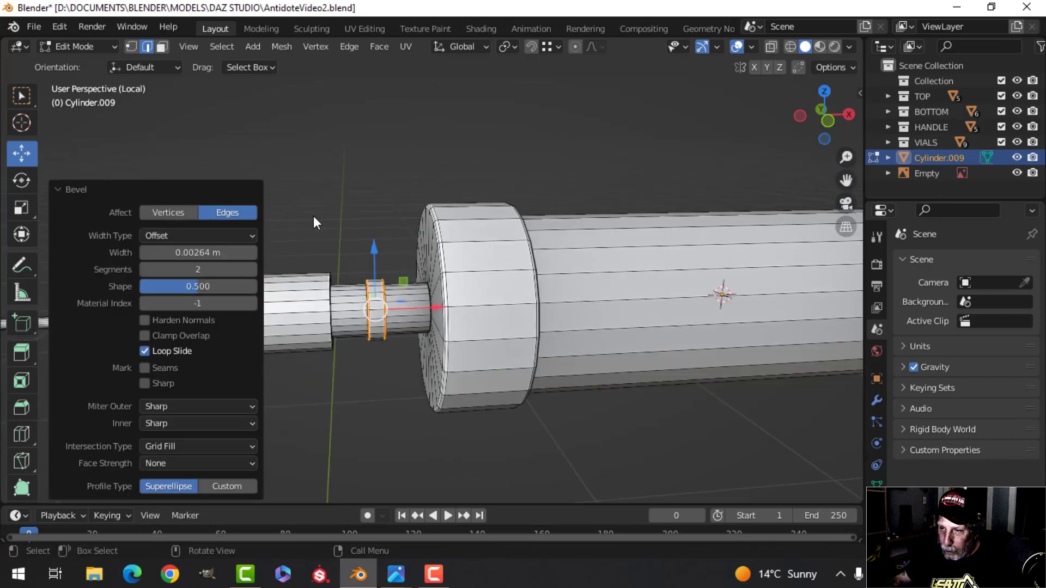
pyautogui.click(312, 215)
# Step: Bevel the needle hub's edge loop facing the neck with 2 segments, and clear the selection
pyautogui.keyDown('shift'); pyautogui.moveTo(272, 242); pyautogui.dragTo(302, 218, button='middle'); pyautogui.keyUp('shift')
pyautogui.scroll(5, 377, 217)
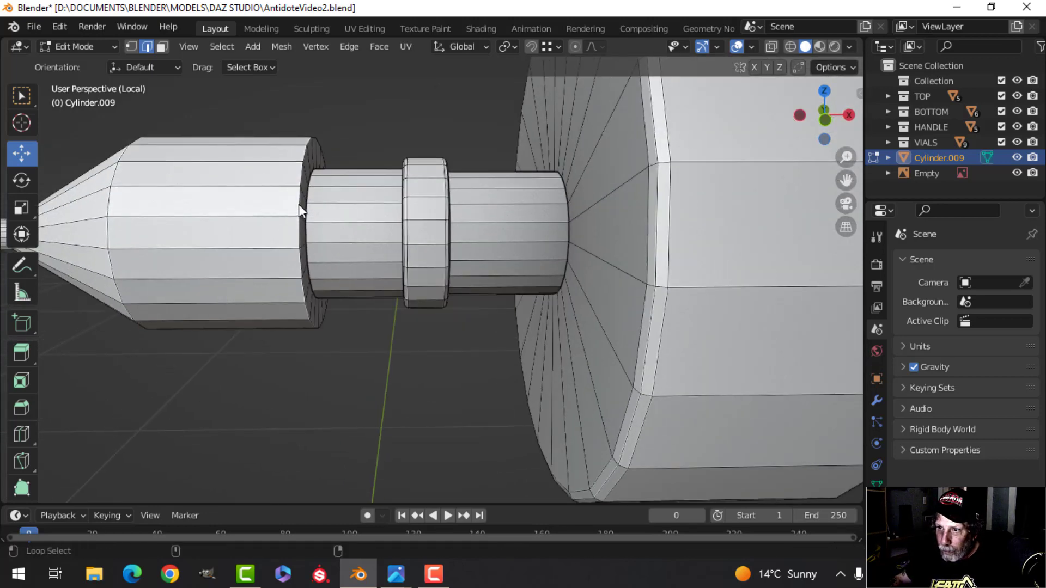
pyautogui.keyDown('alt'); pyautogui.click(299, 204); pyautogui.keyUp('alt')
pyautogui.hotkey('ctrl', 'b')
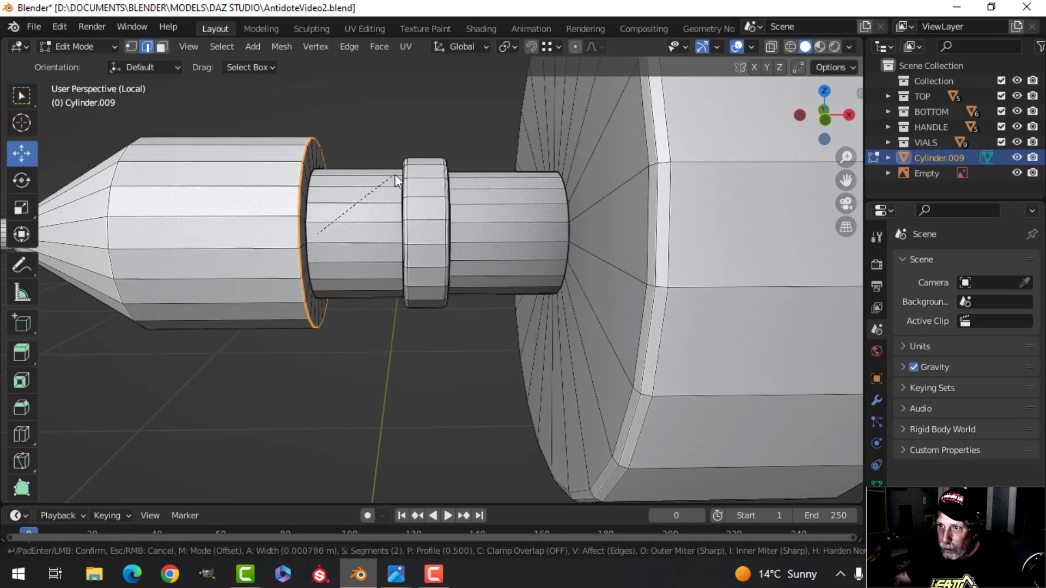
pyautogui.click(408, 167)
pyautogui.scroll(-5, 382, 185)
pyautogui.hotkey('alt', 'a')
# Step: Bevel the edge loop between the needle hub and its cone with 2 segments and a width of 0.0026 m
pyautogui.moveTo(390, 222); pyautogui.dragTo(425, 226, button='middle')
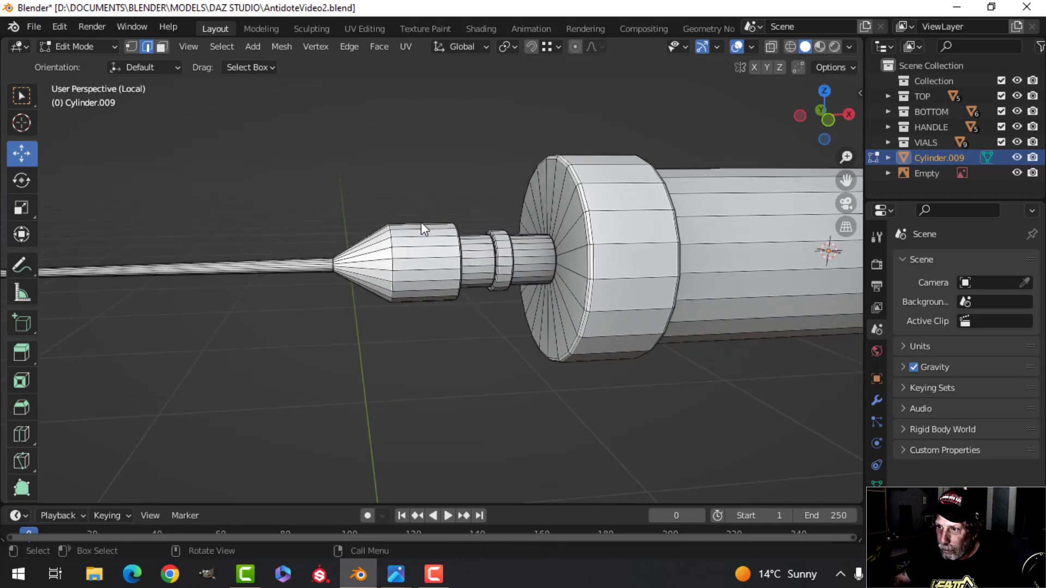
pyautogui.scroll(5, 419, 224)
pyautogui.click(324, 205)
pyautogui.press('Tab')
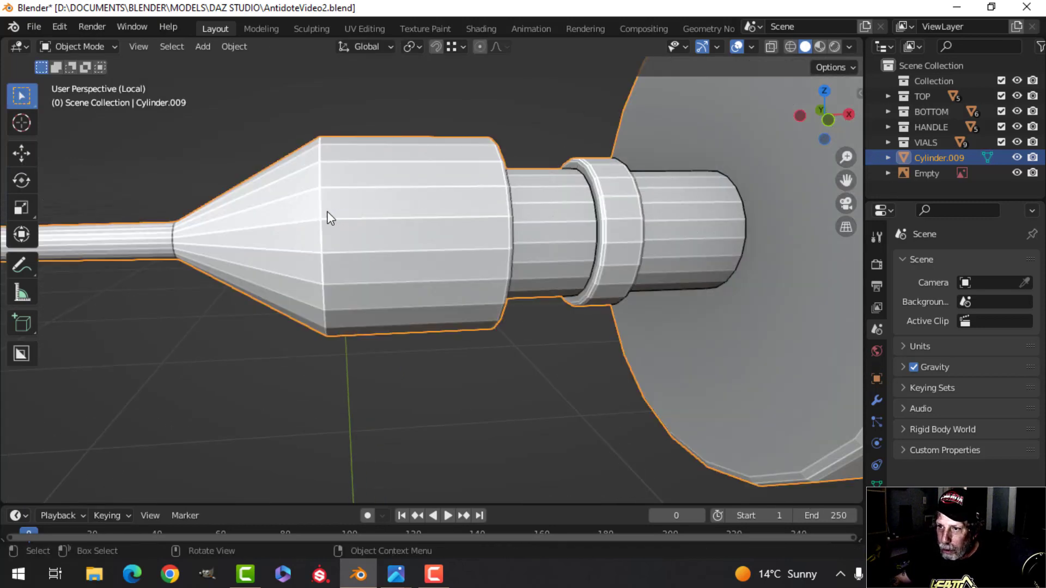
pyautogui.press('Tab')
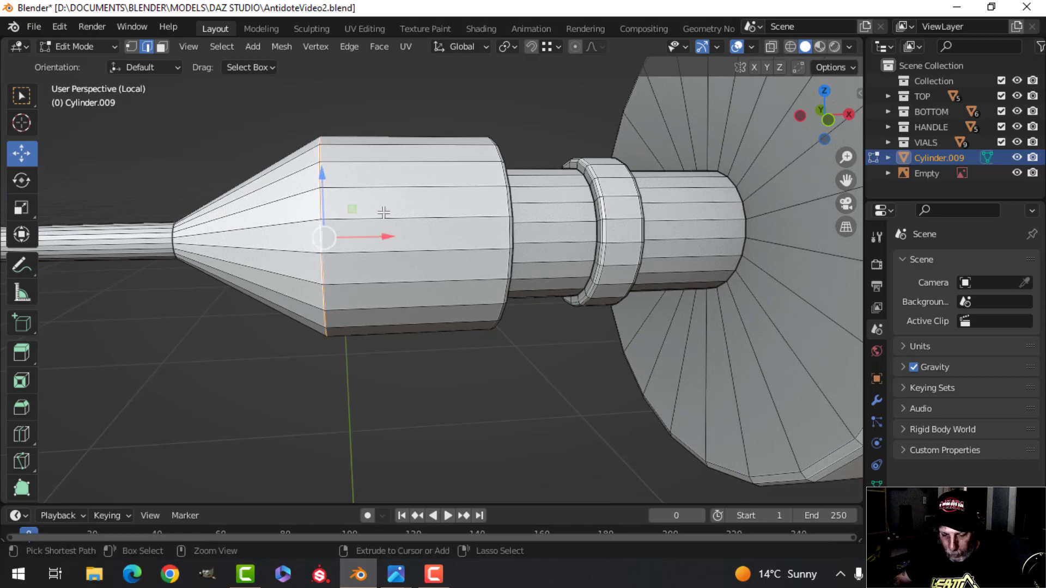
pyautogui.hotkey('ctrl', 'b')
pyautogui.click(427, 203)
pyautogui.scroll(-6, 343, 226)
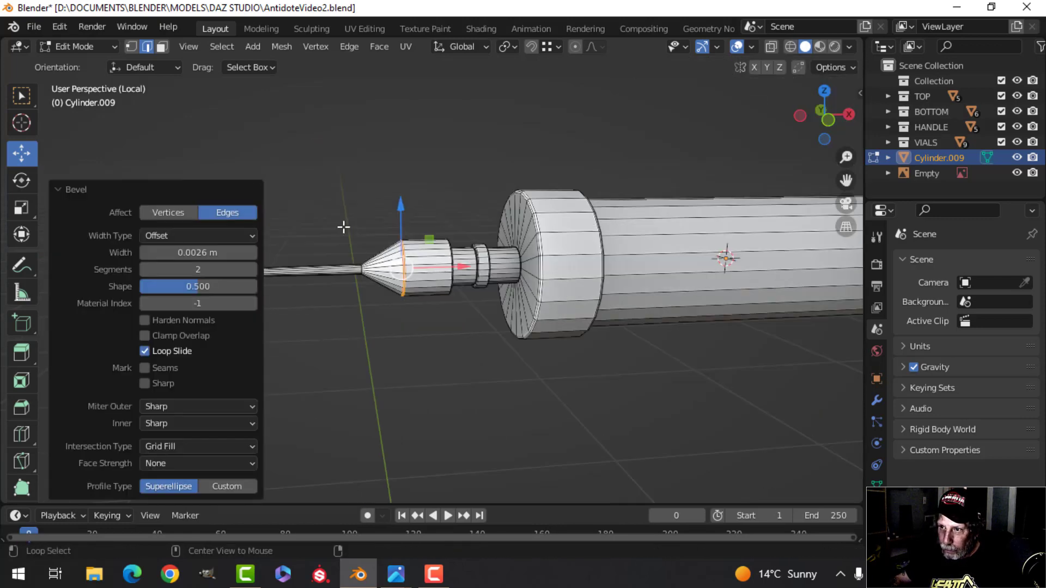
pyautogui.hotkey('alt', 'a')
# Step: Bevel the edge loop where the cone meets the needle shaft with 2 segments, about 0.0012 m wide, and return to Object Mode
pyautogui.moveTo(343, 227); pyautogui.dragTo(390, 236, button='middle')
pyautogui.scroll(5, 440, 244)
pyautogui.scroll(3, 444, 280)
pyautogui.keyDown('shift'); pyautogui.moveTo(455, 238); pyautogui.dragTo(432, 294, button='middle'); pyautogui.keyUp('shift')
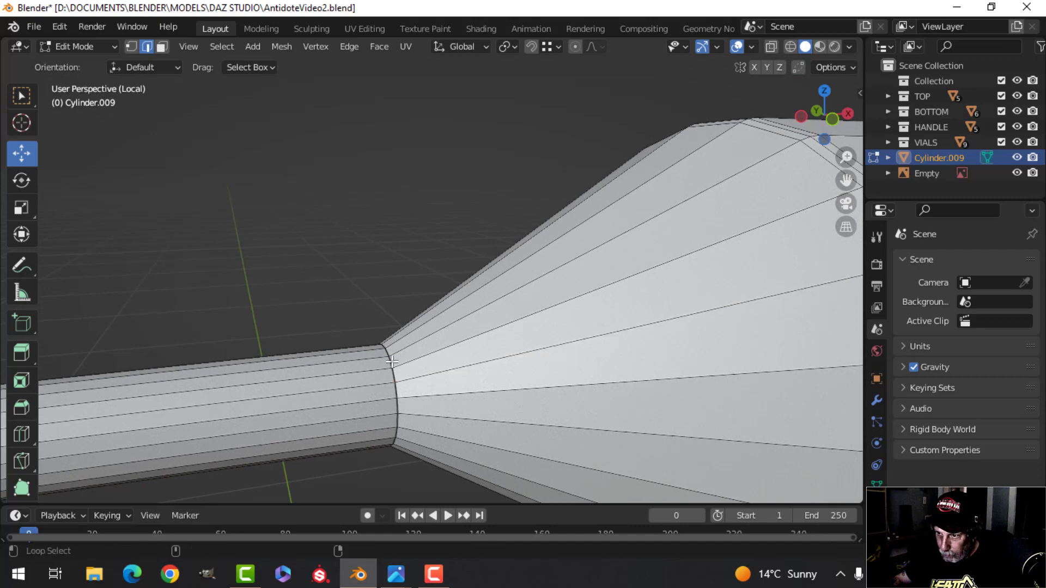
pyautogui.hotkey('ctrl', 'b')
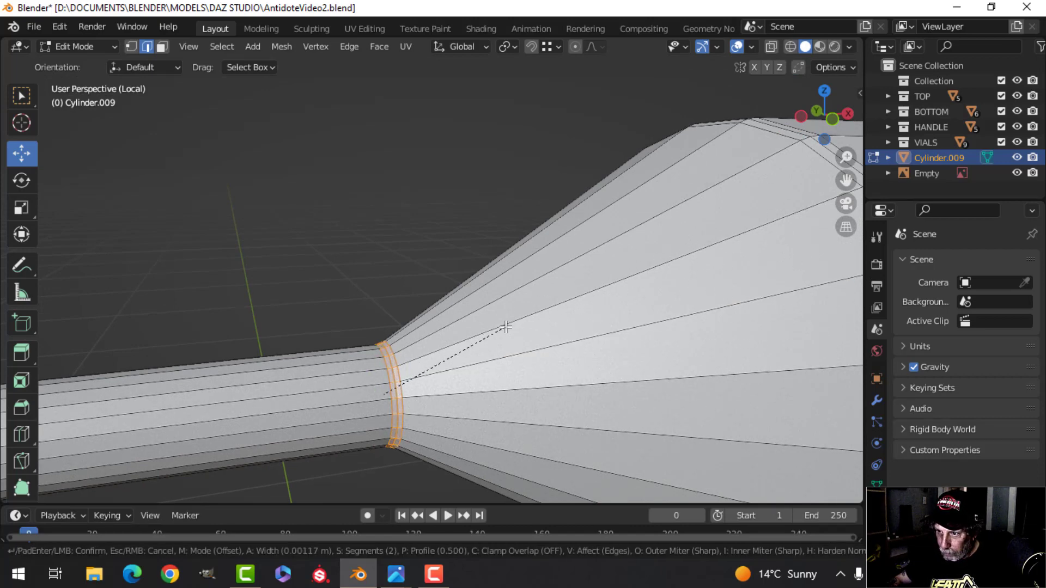
pyautogui.click(505, 327)
pyautogui.scroll(-10, 506, 327)
pyautogui.press('Tab')
# Step: Turn on the Screencast Keys display and hide the sidebar
pyautogui.moveTo(554, 296); pyautogui.dragTo(510, 302, button='middle')
pyautogui.press('n')
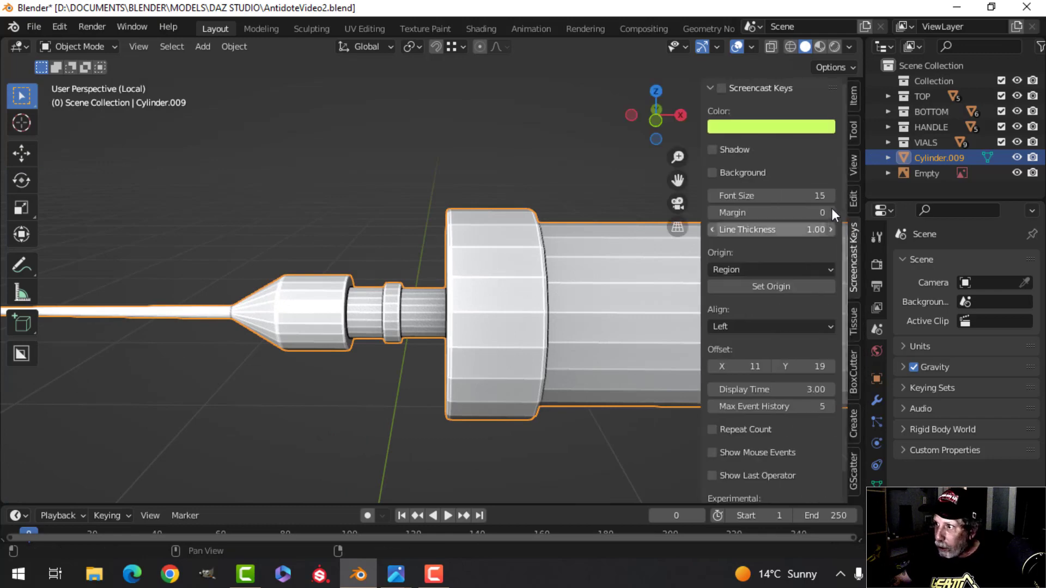
pyautogui.press('n')
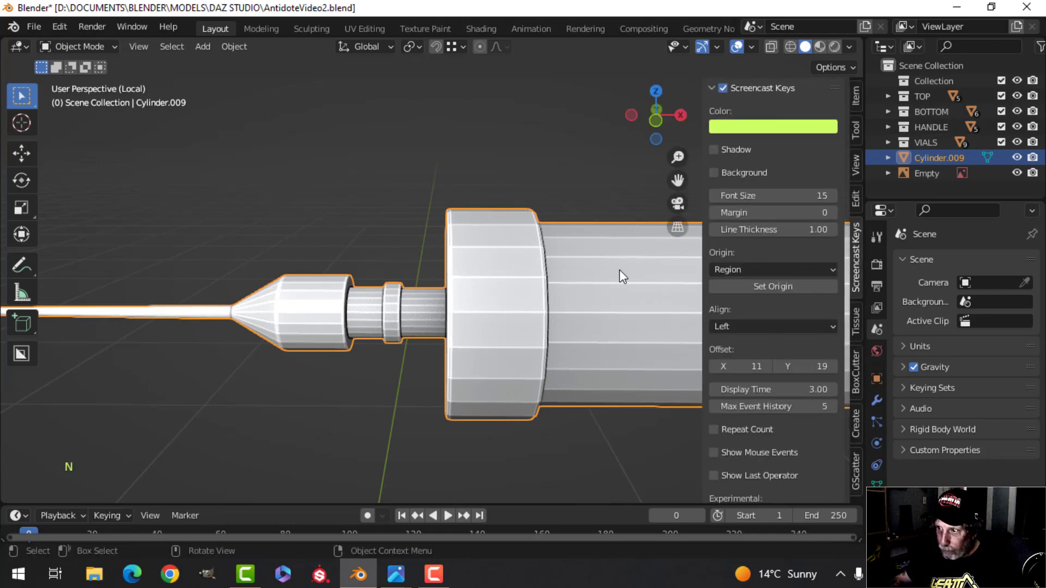
# Step: Try to delete the end face of the plunger knob, undo it, and clear the selection
pyautogui.scroll(-5, 620, 270)
pyautogui.moveTo(544, 289); pyautogui.dragTo(485, 282, button='middle')
pyautogui.scroll(4, 472, 282)
pyautogui.moveTo(485, 281); pyautogui.dragTo(414, 288, button='middle')
pyautogui.scroll(4, 491, 283)
pyautogui.scroll(-2, 462, 283)
pyautogui.press('Tab')
pyautogui.moveTo(404, 335); pyautogui.dragTo(411, 325, button='middle')
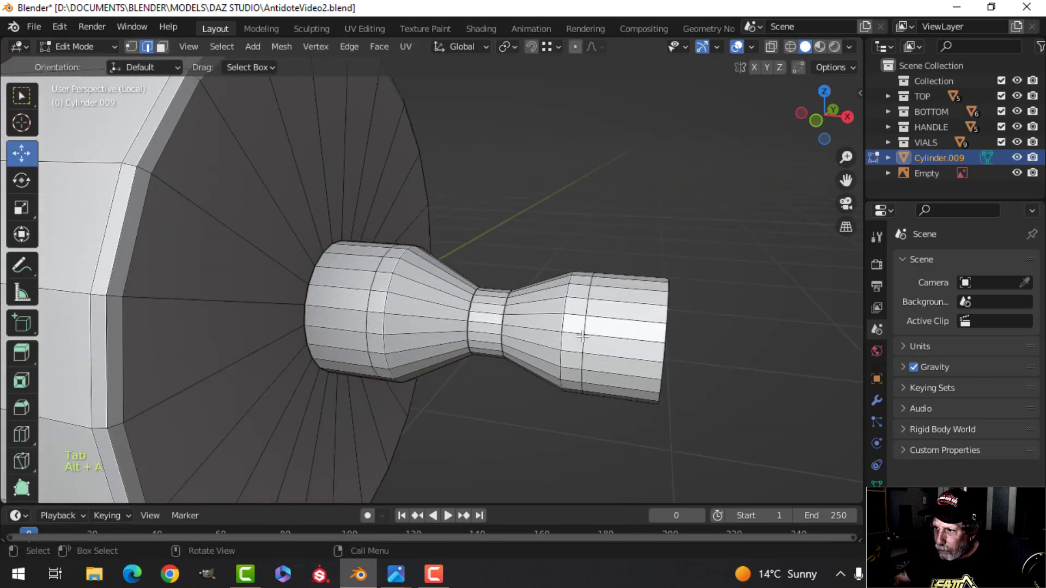
pyautogui.moveTo(583, 336); pyautogui.dragTo(524, 326, button='middle')
pyautogui.press('3')
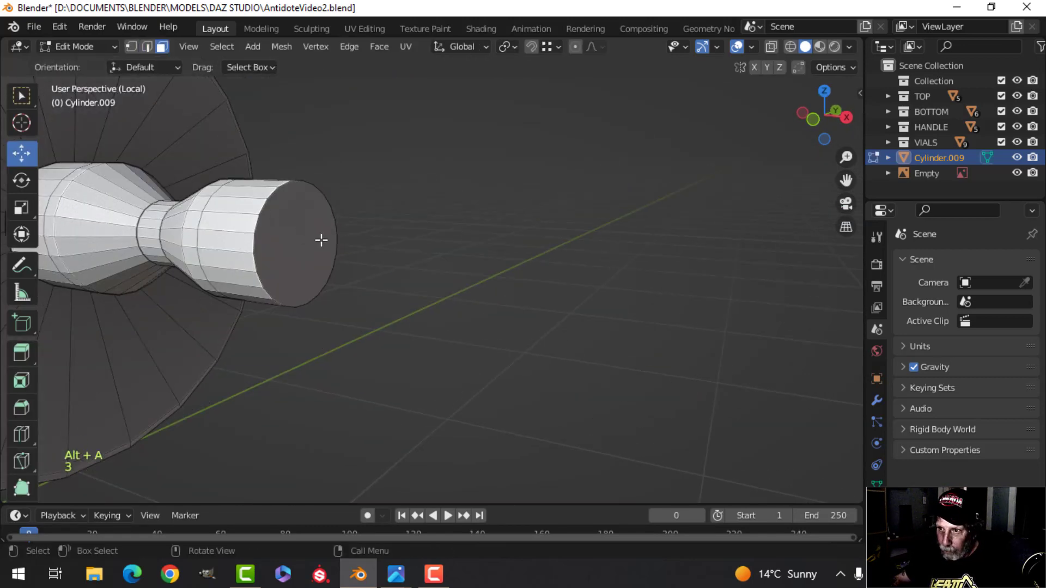
pyautogui.press('x')
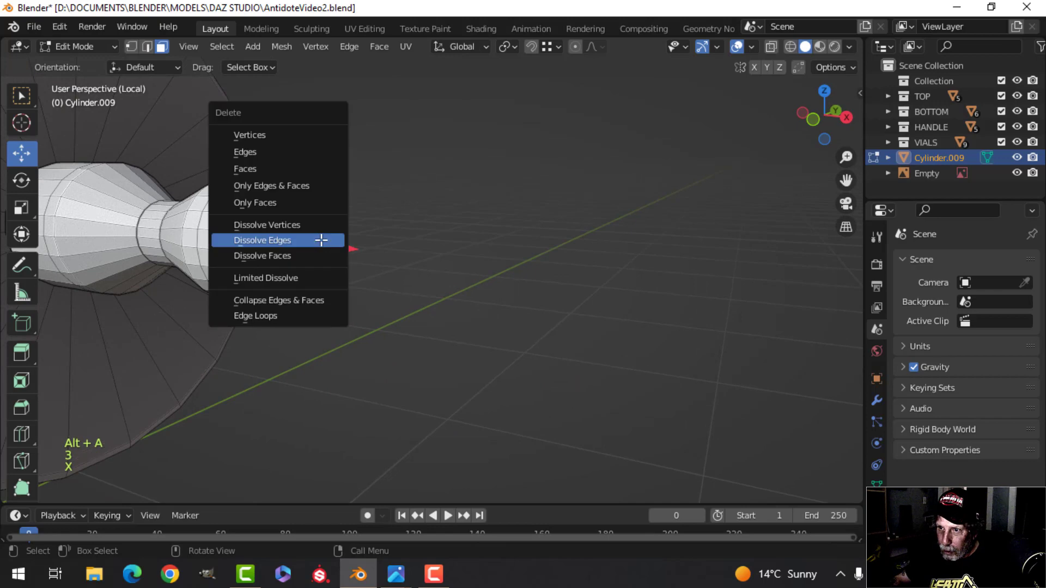
pyautogui.click(285, 168)
pyautogui.hotkey('ctrl', 'z')
pyautogui.hotkey('alt', 'a')
# Step: Apply smooth shading to the whole syringe in Object Mode
pyautogui.moveTo(373, 261); pyautogui.dragTo(400, 294, button='middle')
pyautogui.scroll(3, 407, 276)
pyautogui.press('Tab')
pyautogui.scroll(-5, 420, 286)
pyautogui.rightClick(437, 283)
pyautogui.click(436, 280)
# Step: Add an edge loop around the barrel, slid tight against the large front cap with a factor of about 0.99
pyautogui.press('Tab')
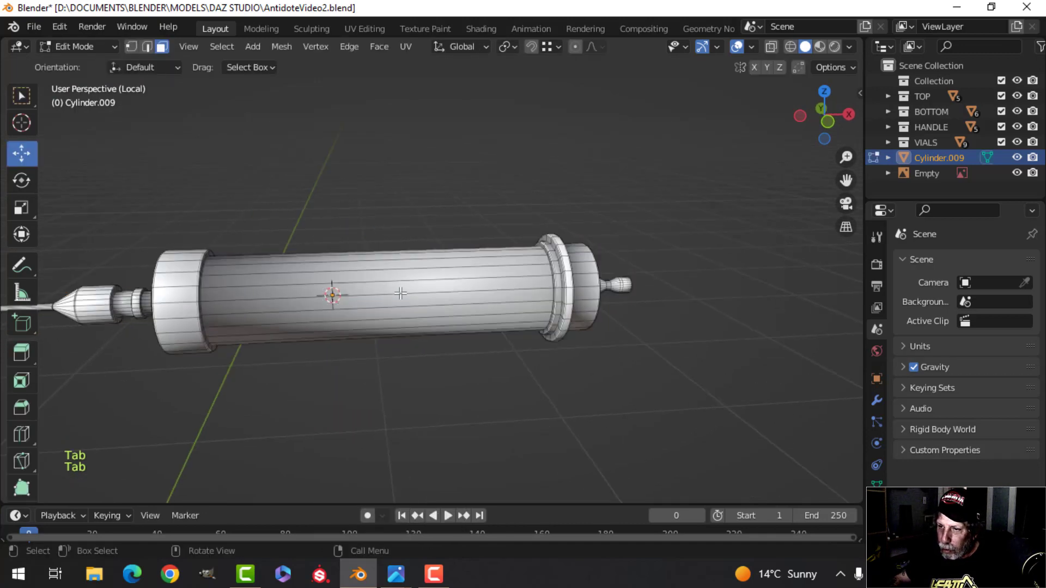
pyautogui.hotkey('ctrl', 'r')
pyautogui.click(364, 272)
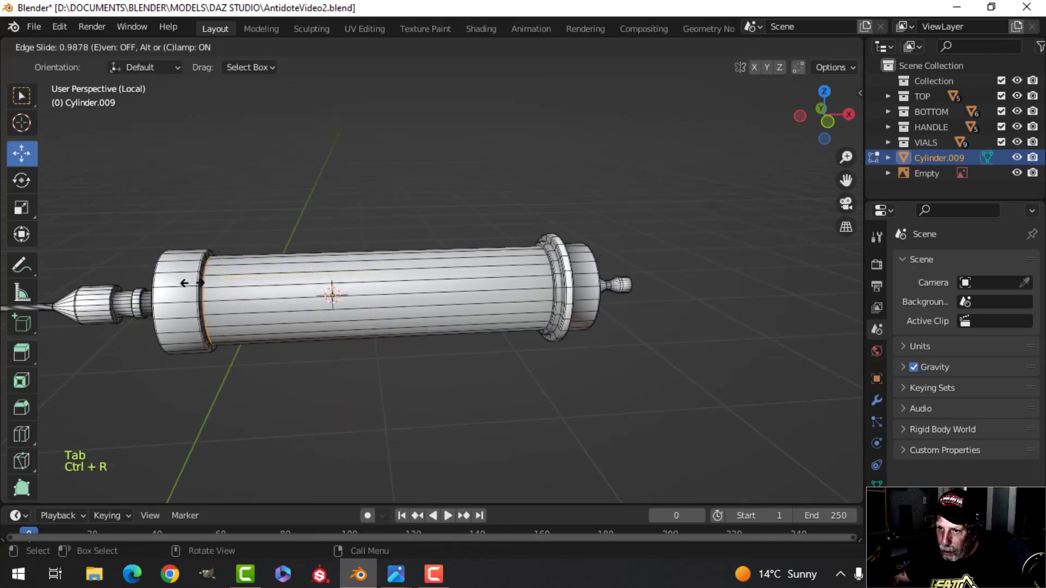
pyautogui.click(190, 281)
pyautogui.press('Tab')
pyautogui.scroll(-4, 527, 285)
pyautogui.hotkey('alt', 'a')
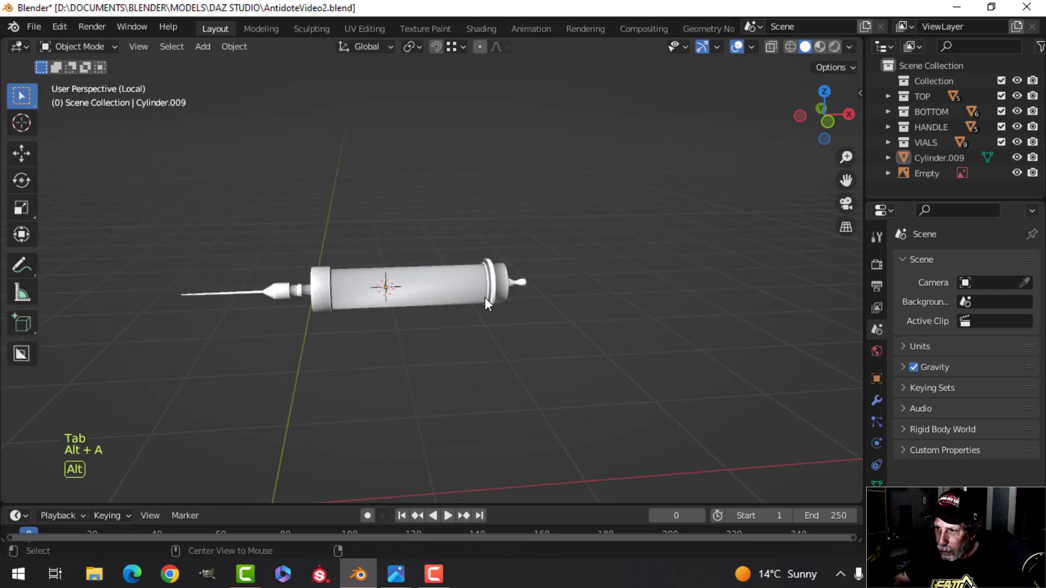
# Step: Add an edge loop around the rear cap, slid toward the flange with a factor of about 0.84
pyautogui.scroll(3, 493, 309)
pyautogui.moveTo(485, 298); pyautogui.dragTo(480, 322, button='middle')
pyautogui.scroll(4, 454, 316)
pyautogui.scroll(-1, 394, 292)
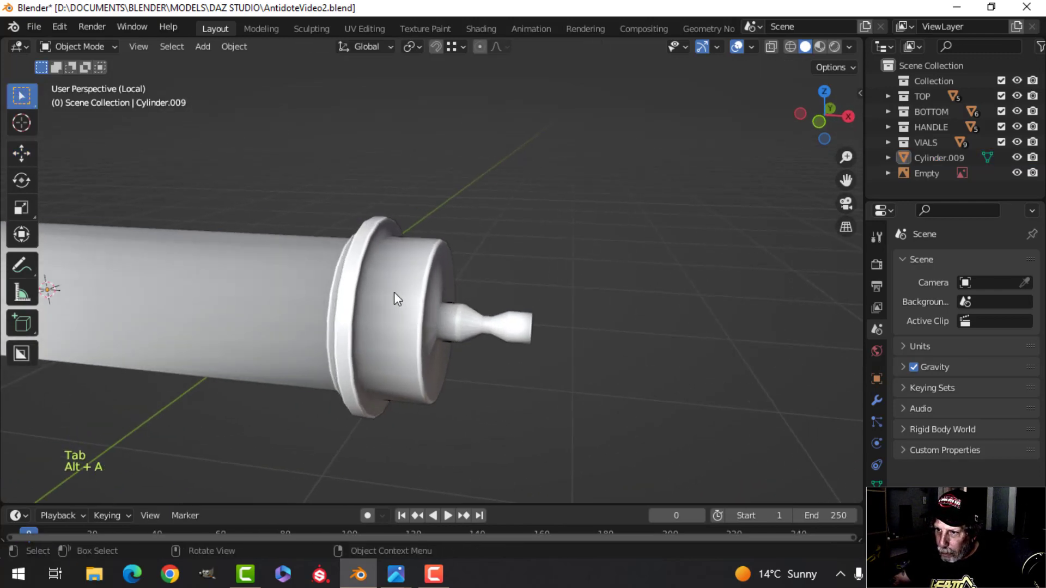
pyautogui.click(393, 292)
pyautogui.press('Tab')
pyautogui.hotkey('ctrl', 'r')
pyautogui.click(398, 275)
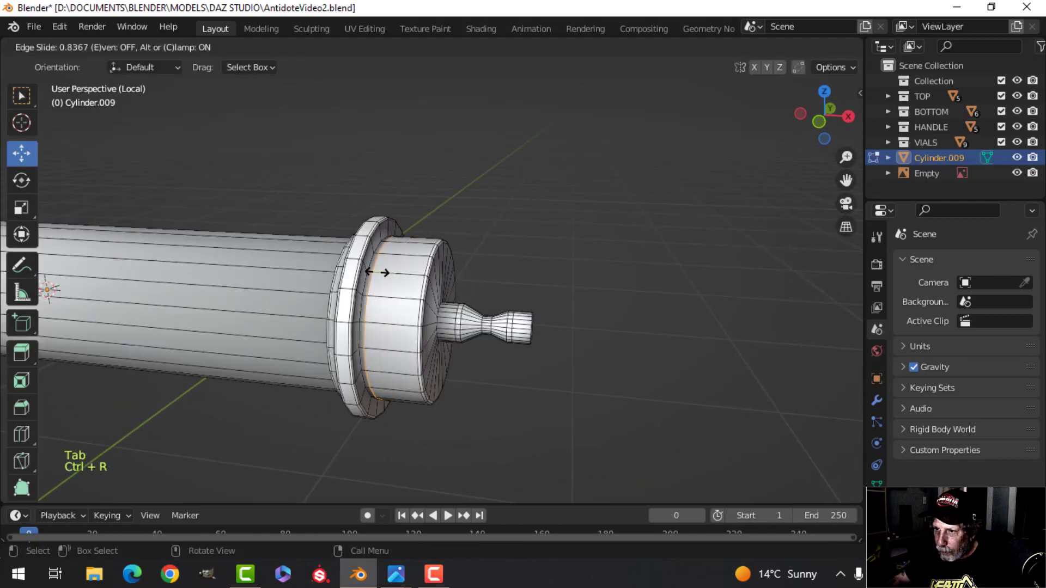
pyautogui.click(377, 273)
pyautogui.scroll(-2, 430, 294)
pyautogui.press('Tab')
# Step: Add an edge loop on the flange's rear face close to the rear cap, with a slide factor of -0.750
pyautogui.moveTo(430, 286)
pyautogui.keyDown('shift'); pyautogui.mouseDown(button='middle')
pyautogui.moveTo(358, 285)
pyautogui.moveTo(434, 269)
pyautogui.mouseUp(button='middle'); pyautogui.keyUp('shift')
pyautogui.scroll(4, 417, 279)
pyautogui.press('Tab')
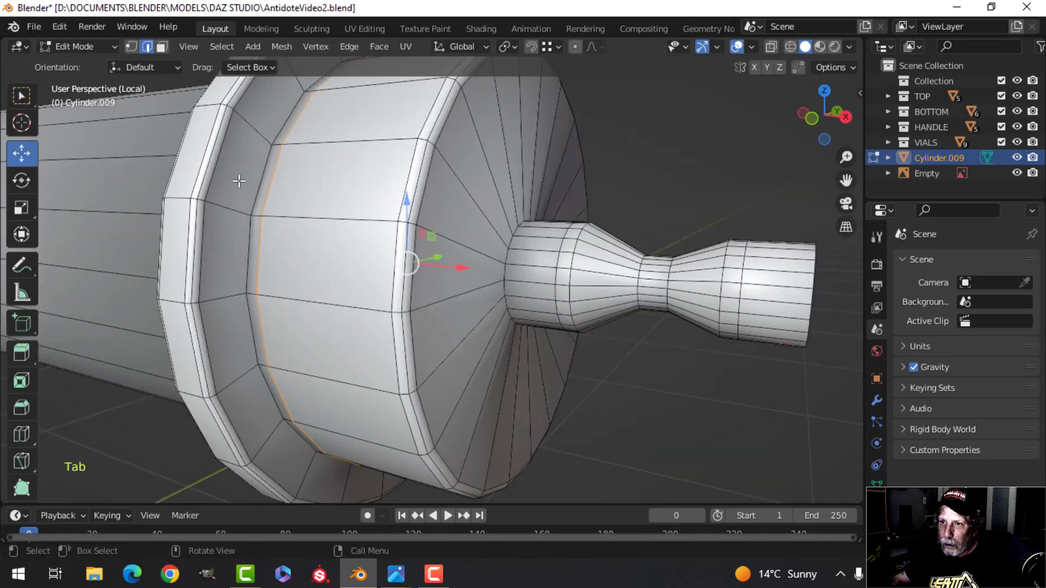
pyautogui.hotkey('ctrl', 'r')
pyautogui.click(253, 132)
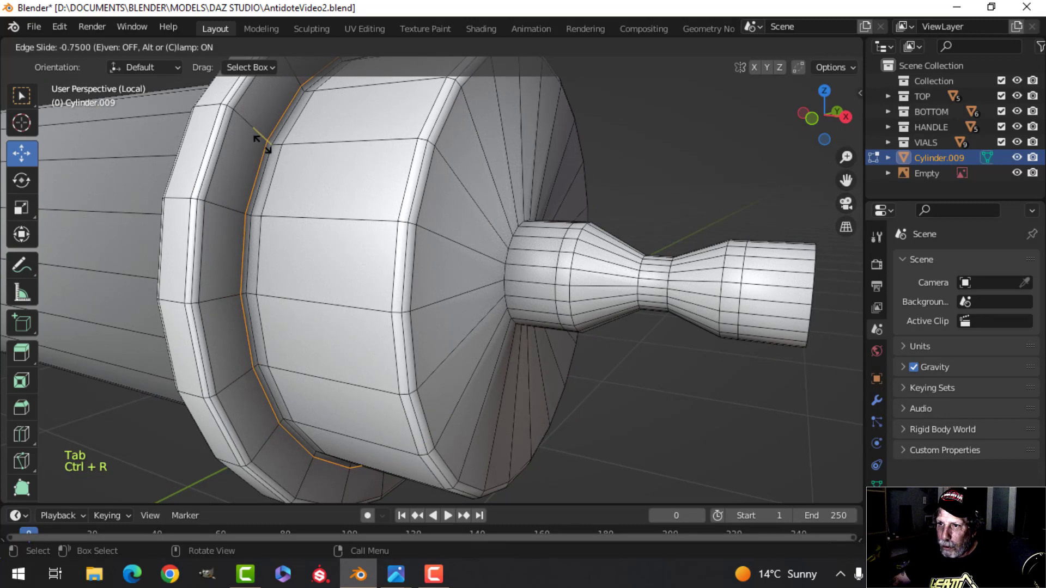
pyautogui.click(261, 143)
# Step: Add an edge loop on the rear cap's end face, close around the plunger stem, with a slide factor of about -0.84
pyautogui.hotkey('ctrl', 'r')
pyautogui.click(508, 207)
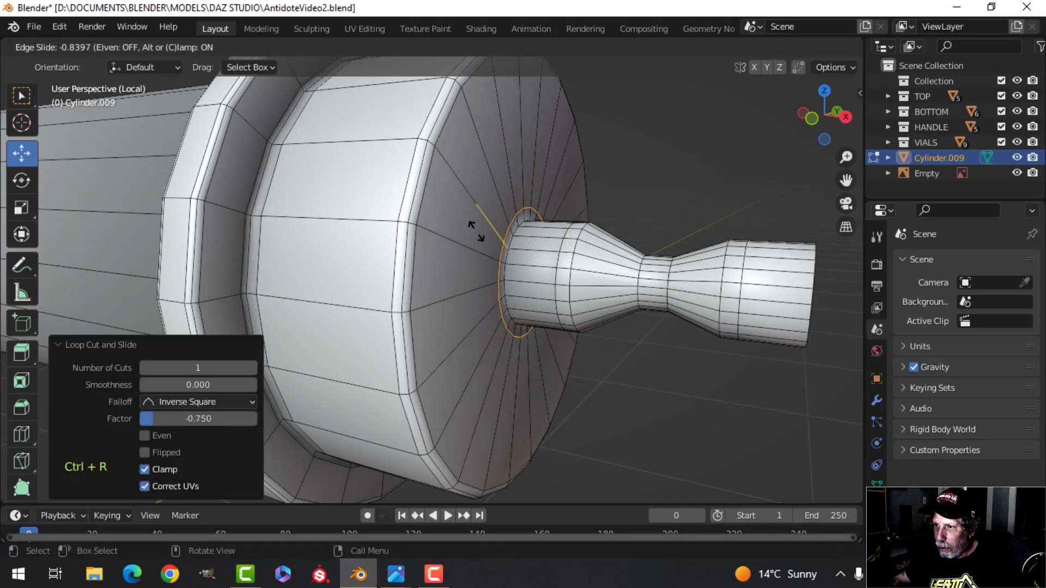
pyautogui.click(475, 236)
pyautogui.press('Tab')
pyautogui.scroll(-5, 475, 237)
# Step: Select the whole syringe mesh and recalculate its normals to face outside
pyautogui.press('Tab')
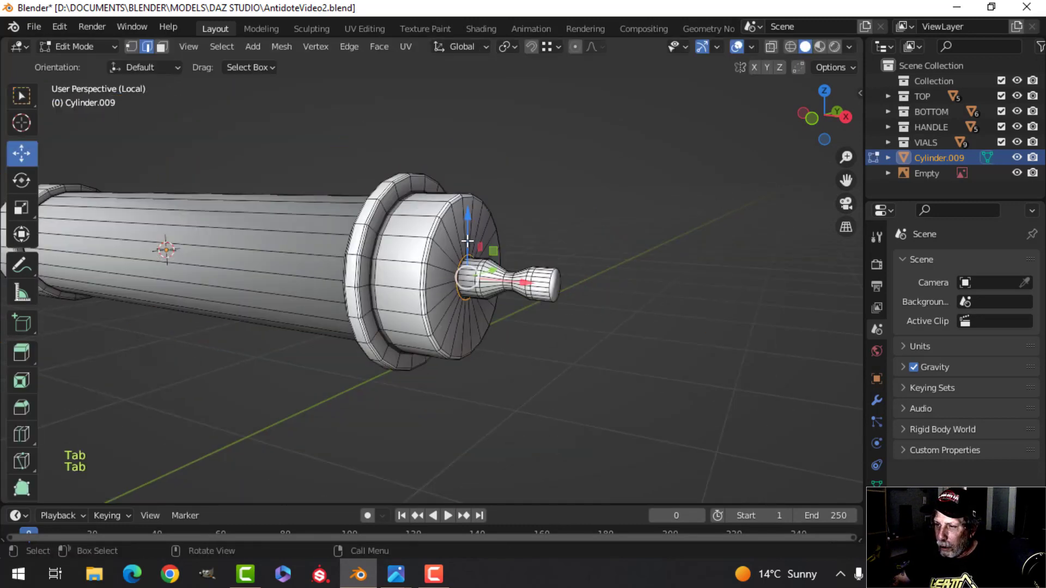
pyautogui.scroll(-4, 427, 257)
pyautogui.keyDown('shift'); pyautogui.moveTo(316, 259); pyautogui.dragTo(490, 267, button='middle'); pyautogui.keyUp('shift')
pyautogui.moveTo(490, 267); pyautogui.dragTo(477, 285, button='middle')
pyautogui.scroll(2, 579, 270)
pyautogui.scroll(-3, 475, 284)
pyautogui.press('a')
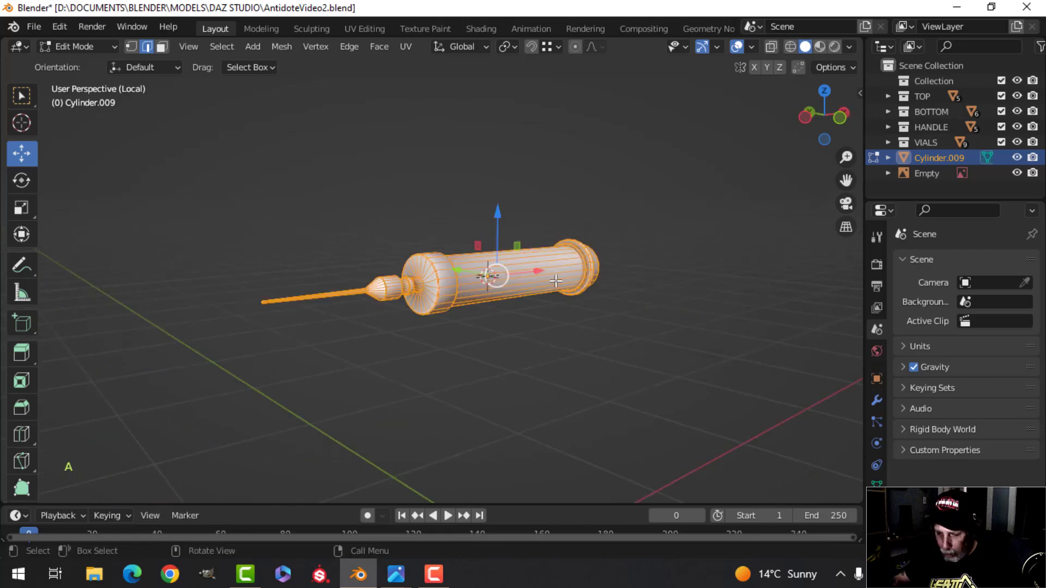
pyautogui.hotkey('alt', 'n')
pyautogui.click(557, 278)
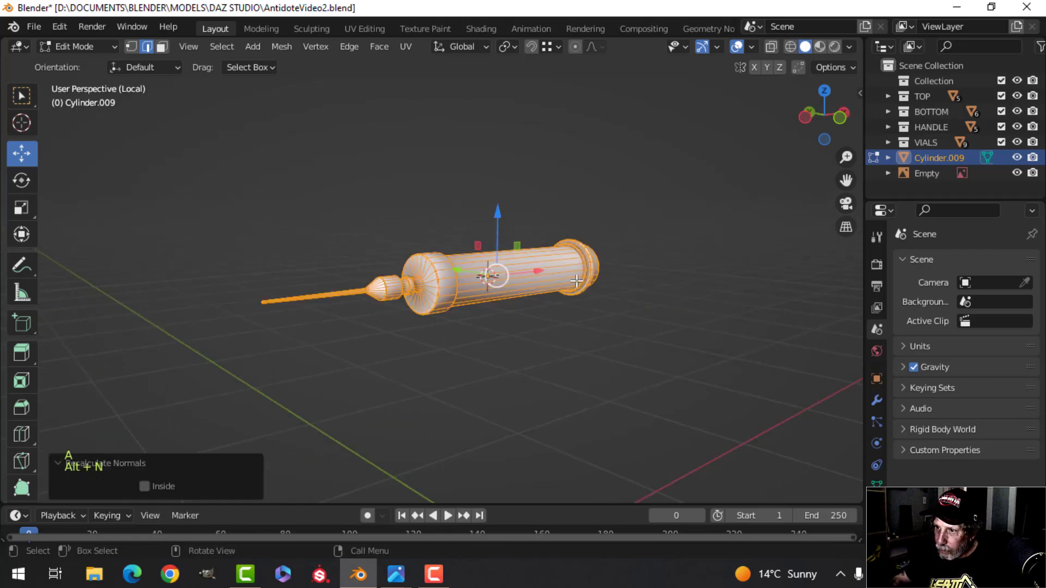
# Step: Add a level 1 Subdivision Surface modifier to the syringe and clear the selection
pyautogui.press('Tab')
pyautogui.hotkey('ctrl', '1')
pyautogui.moveTo(597, 279); pyautogui.dragTo(473, 305, button='middle')
pyautogui.scroll(2, 499, 296)
pyautogui.hotkey('alt', 'a')
# Step: Add an edge loop on the front cap's inner face next to the barrel, with a slide factor of about 0.74
pyautogui.scroll(2, 473, 305)
pyautogui.keyDown('shift'); pyautogui.moveTo(392, 301); pyautogui.dragTo(596, 321, button='middle'); pyautogui.keyUp('shift')
pyautogui.scroll(2, 550, 319)
pyautogui.moveTo(513, 317); pyautogui.dragTo(335, 257, button='middle')
pyautogui.click(477, 308)
pyautogui.press('Tab')
pyautogui.scroll(4, 437, 288)
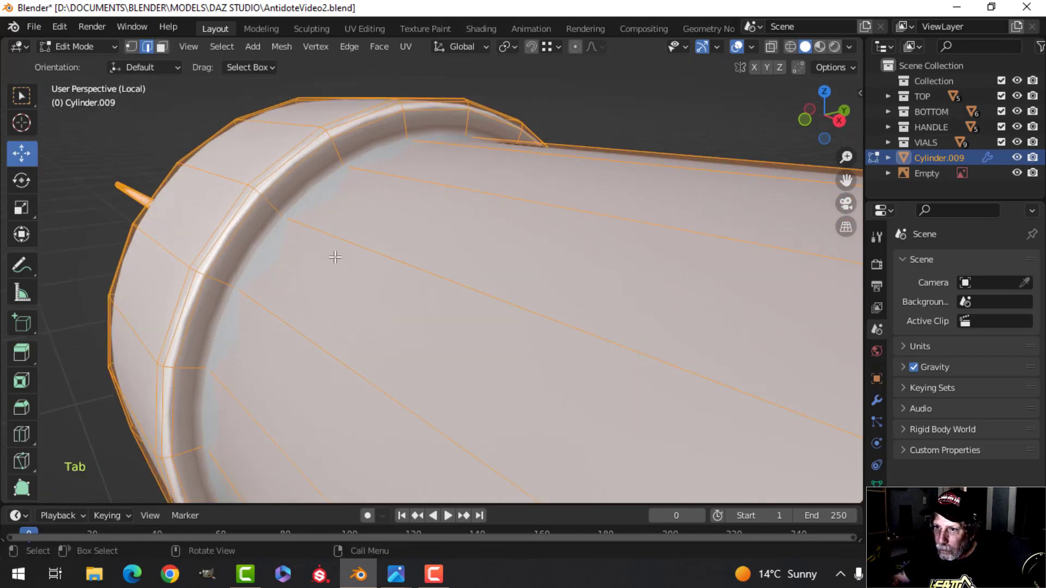
pyautogui.hotkey('ctrl', 'r')
pyautogui.click(266, 200)
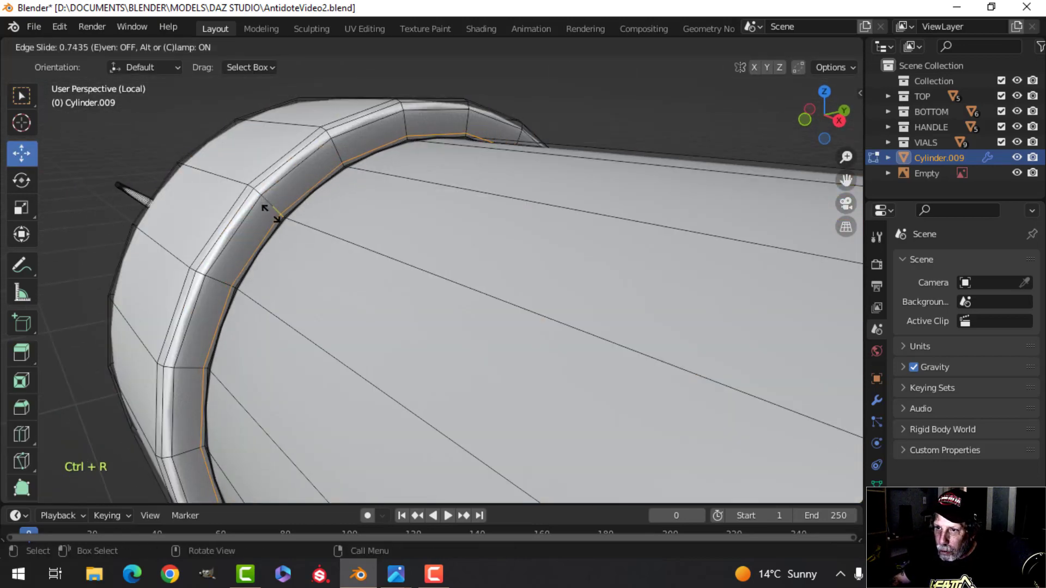
pyautogui.click(271, 214)
pyautogui.press('Tab')
pyautogui.scroll(-4, 310, 246)
# Step: Add an edge loop on the front cap's needle-side face, close around the neck, with a slide factor of -0.930
pyautogui.moveTo(309, 249); pyautogui.dragTo(547, 248, button='middle')
pyautogui.scroll(3, 502, 256)
pyautogui.press('Tab')
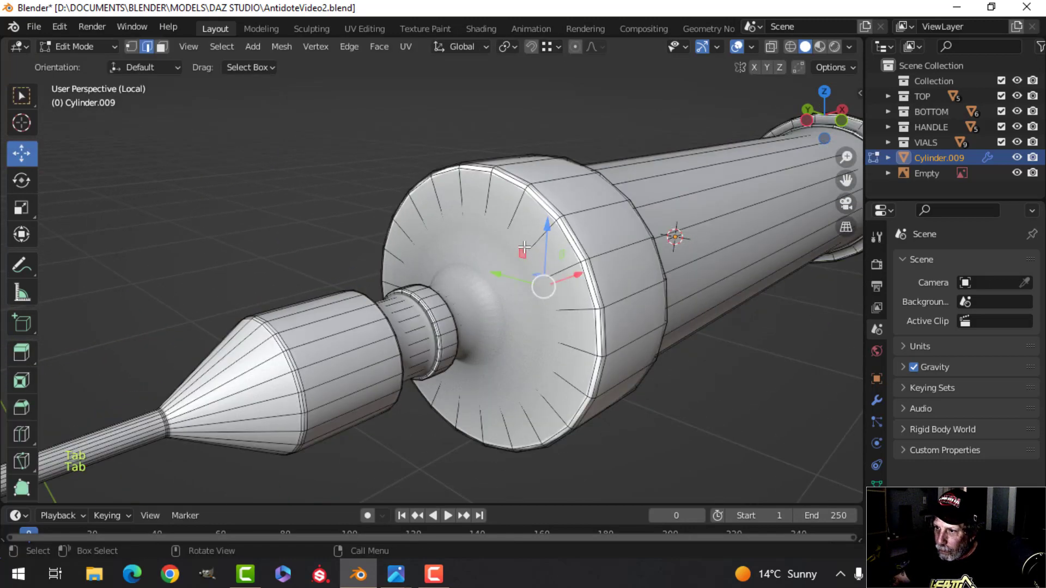
pyautogui.click(527, 235)
pyautogui.click(504, 272)
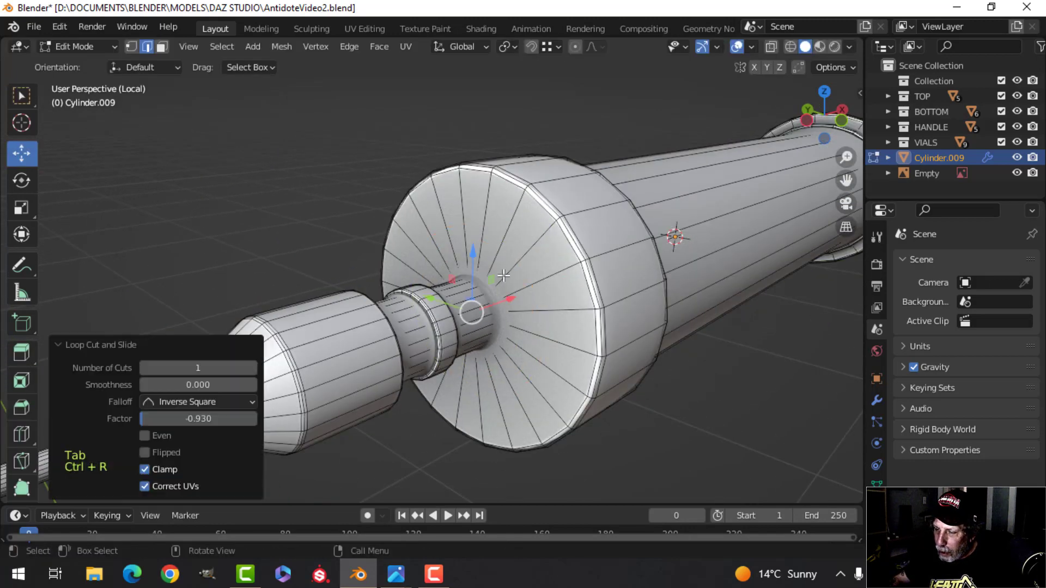
# Step: Add two edge loops on the neck between front cap and ring: one near the cap (factor 0.707), one beside the ring (factor -0.856)
pyautogui.moveTo(467, 303); pyautogui.dragTo(432, 320, button='middle')
pyautogui.hotkey('ctrl', 'r')
pyautogui.click(408, 308)
pyautogui.click(431, 312)
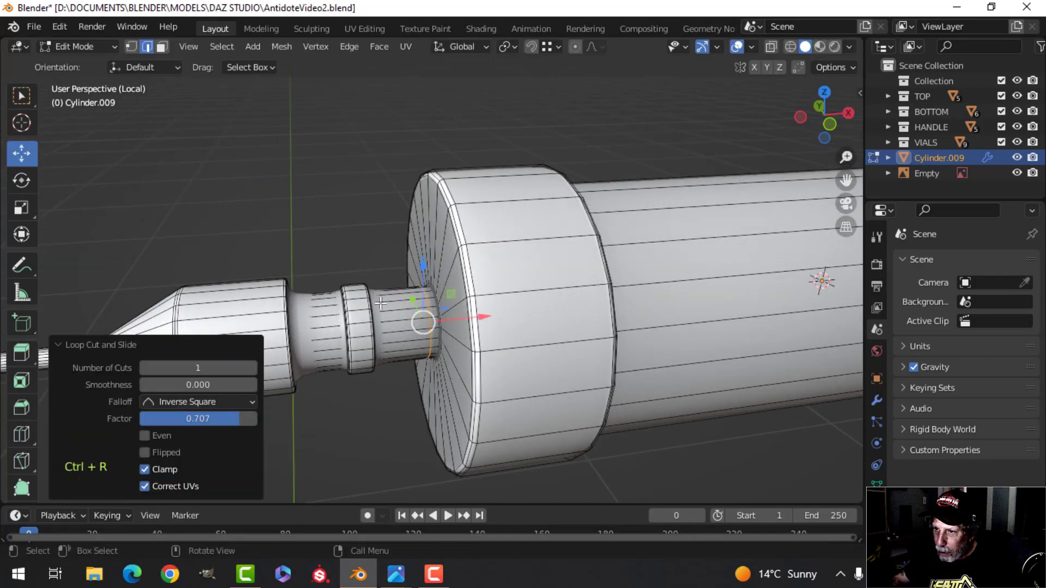
pyautogui.hotkey('ctrl', 'r')
pyautogui.click(384, 305)
pyautogui.click(358, 298)
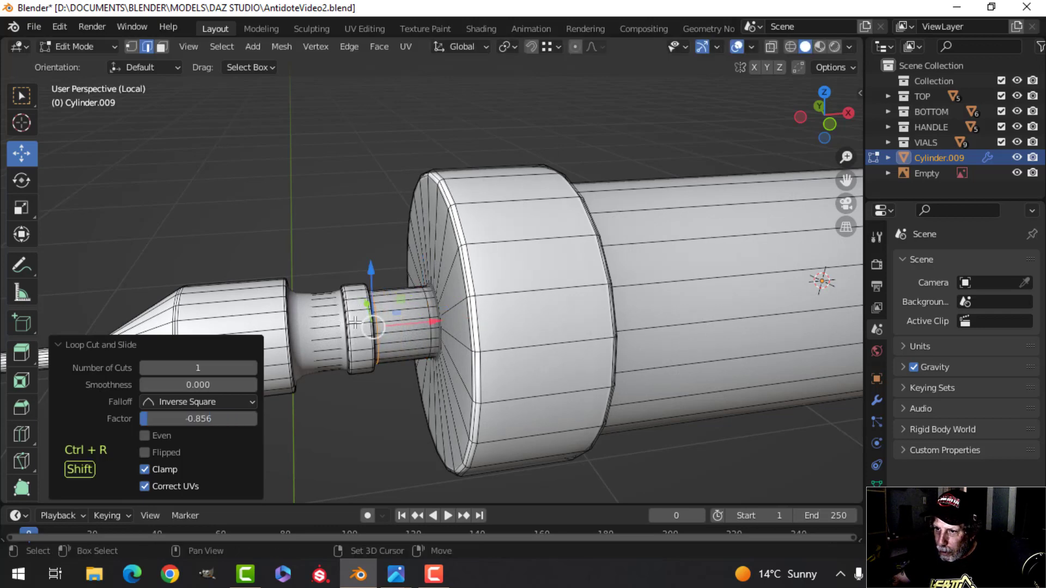
# Step: Add two edge loops on the neck between hub and ring: one beside the hub (factor about -0.76), one beside the ring (factor 0.796)
pyautogui.keyDown('shift'); pyautogui.moveTo(384, 327); pyautogui.dragTo(425, 344, button='middle'); pyautogui.keyUp('shift')
pyautogui.hotkey('ctrl', 'r')
pyautogui.click(333, 315)
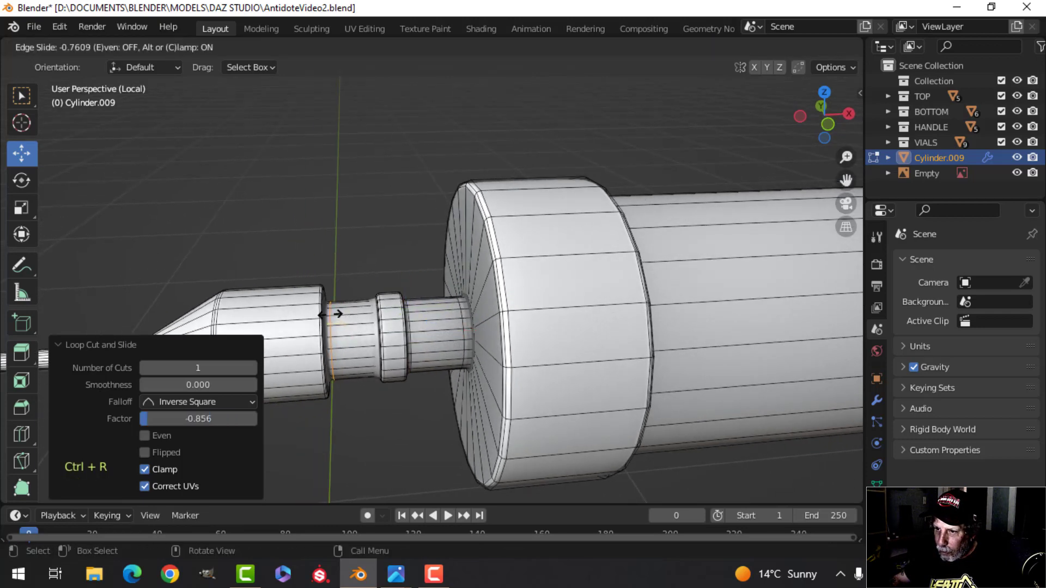
pyautogui.click(330, 315)
pyautogui.click(367, 319)
pyautogui.click(389, 313)
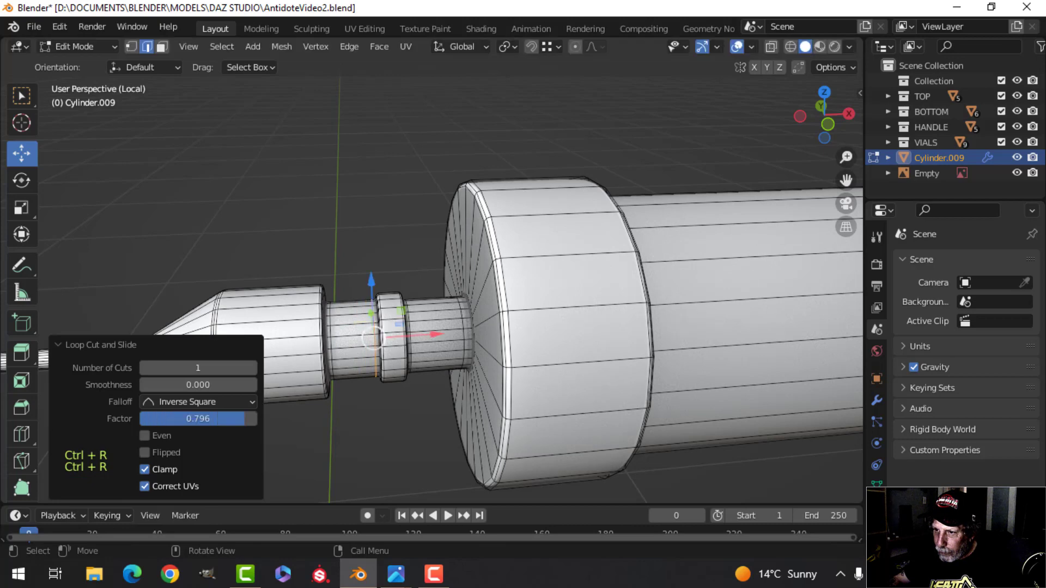
# Step: Add an edge loop on the needle hub's rear face close around the neck, and return to Object Mode
pyautogui.moveTo(390, 313); pyautogui.dragTo(266, 280, button='middle')
pyautogui.scroll(3, 286, 293)
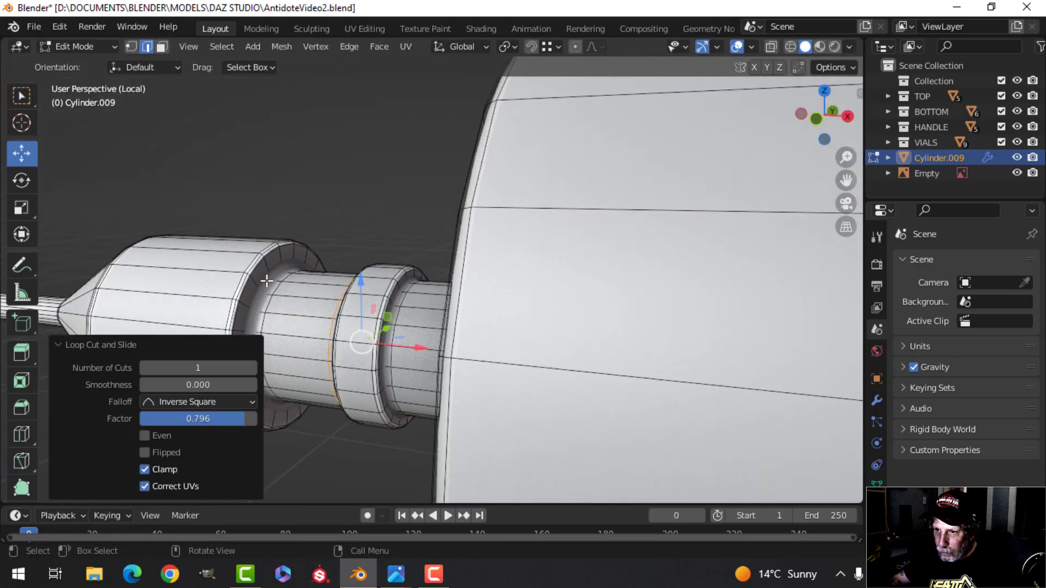
pyautogui.hotkey('ctrl', 'r')
pyautogui.click(261, 284)
pyautogui.click(264, 296)
pyautogui.press('Tab')
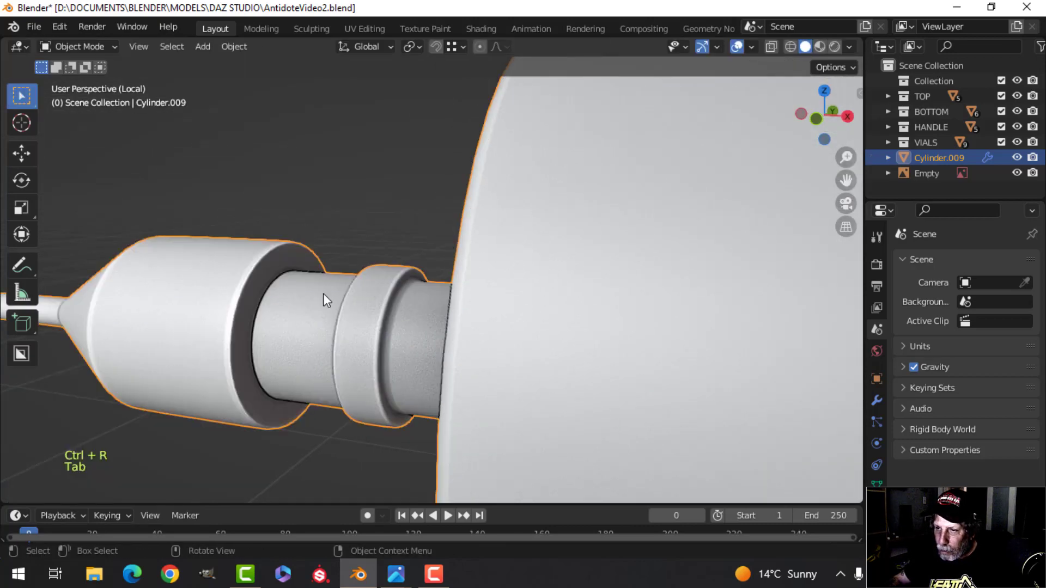
# Step: Examine the smoothed neck, needle hub and front cap for clean, sharp corners
pyautogui.scroll(-4, 338, 296)
pyautogui.moveTo(387, 297); pyautogui.dragTo(473, 337, button='middle')
pyautogui.scroll(-1, 516, 313)
pyautogui.hotkey('alt', 'a')
pyautogui.scroll(1, 515, 314)
pyautogui.click(492, 330)
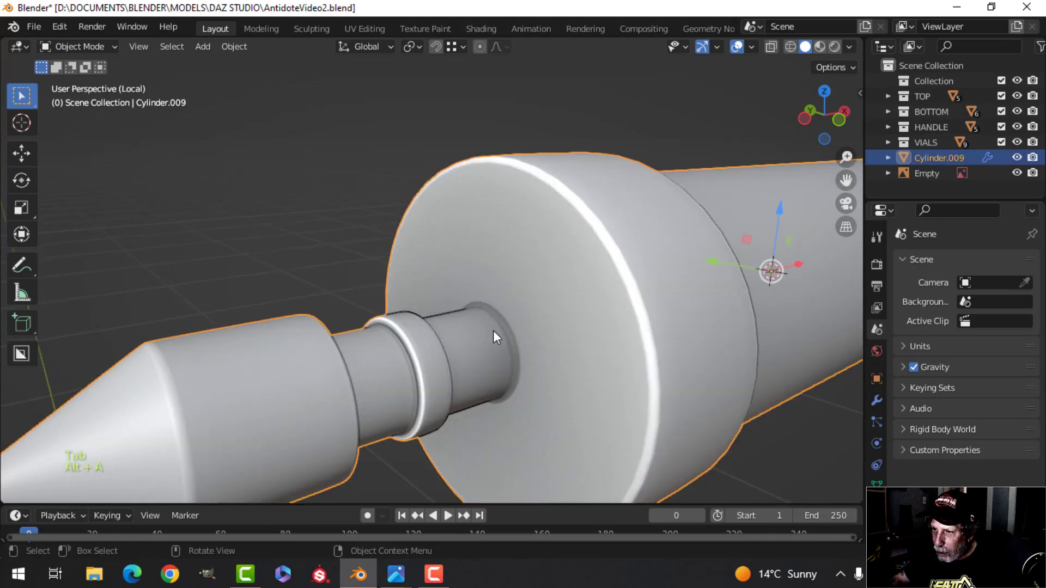
pyautogui.press('Tab')
pyautogui.scroll(-2, 504, 335)
pyautogui.press('Tab')
pyautogui.scroll(-1, 504, 335)
pyautogui.hotkey('alt', 'a')
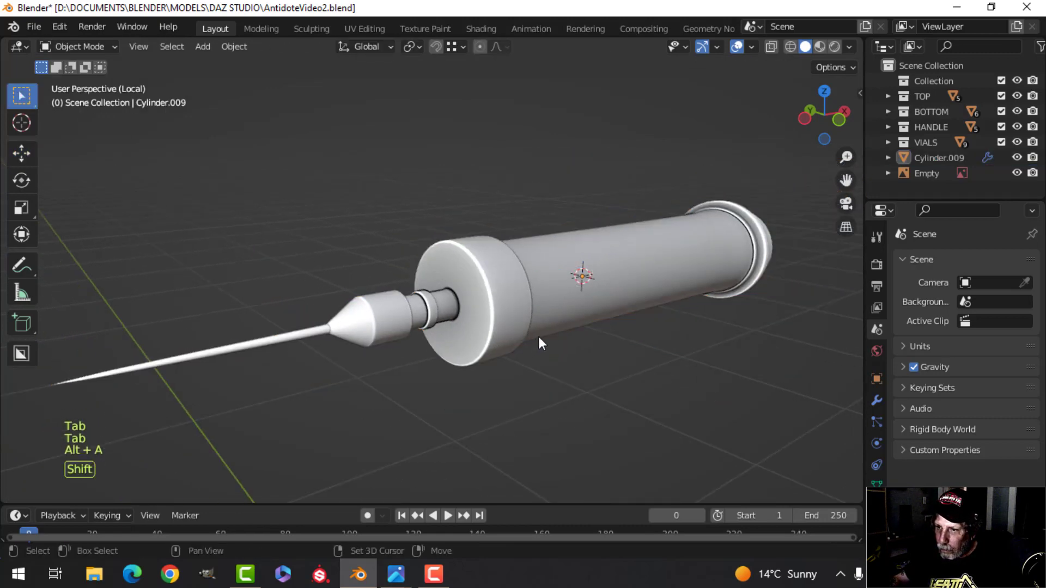
# Step: Add an edge loop at the rear end of the barrel, tight against the small ring, with a slide factor of -0.995
pyautogui.keyDown('shift'); pyautogui.moveTo(541, 336); pyautogui.dragTo(440, 360, button='middle'); pyautogui.keyUp('shift')
pyautogui.keyDown('shift'); pyautogui.moveTo(578, 341); pyautogui.dragTo(370, 367, button='middle'); pyautogui.keyUp('shift')
pyautogui.moveTo(660, 325); pyautogui.dragTo(606, 332, button='middle')
pyautogui.scroll(2, 606, 331)
pyautogui.keyDown('shift'); pyautogui.moveTo(534, 330); pyautogui.dragTo(398, 329, button='middle'); pyautogui.keyUp('shift')
pyautogui.moveTo(398, 329); pyautogui.dragTo(604, 321, button='middle')
pyautogui.scroll(2, 545, 318)
pyautogui.moveTo(603, 321); pyautogui.dragTo(523, 294, button='middle')
pyautogui.press('Tab')
pyautogui.hotkey('ctrl', 'r')
pyautogui.click(539, 284)
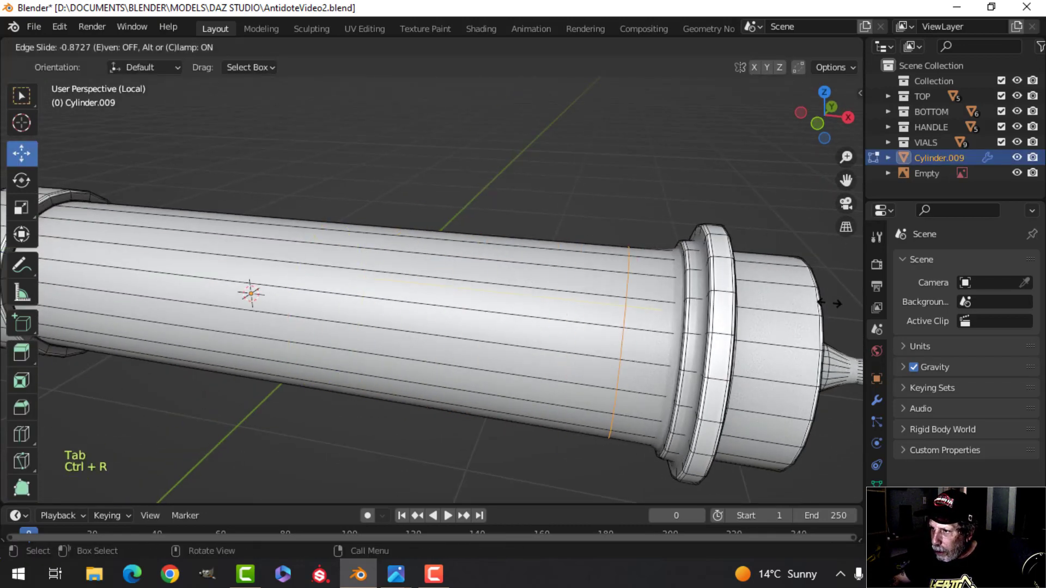
pyautogui.click(2, 296)
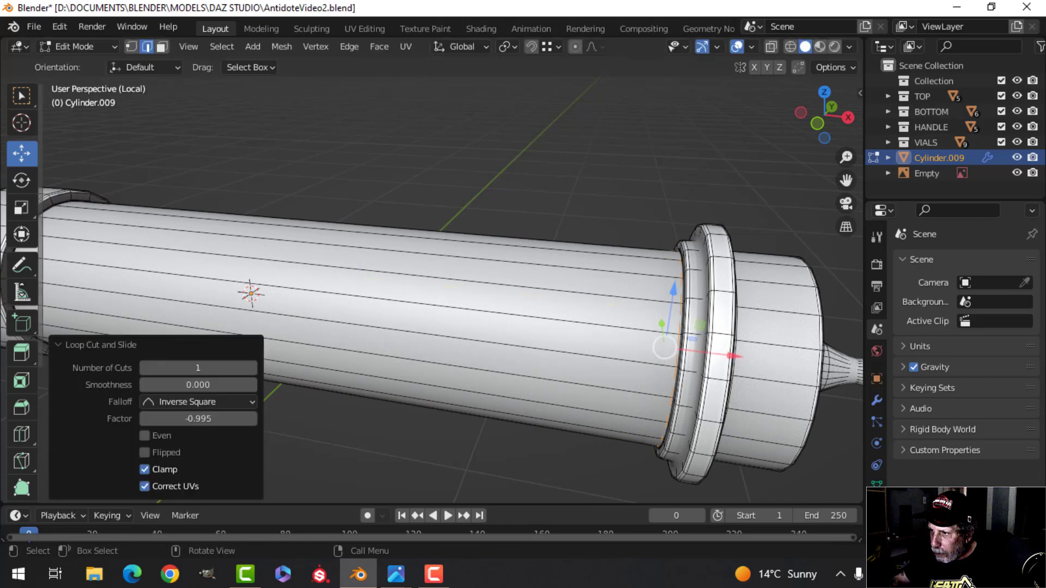
# Step: Add two edge loops where the small rear ring meets the flange, the first with a slide factor of 0.498
pyautogui.keyDown('shift'); pyautogui.moveTo(414, 242); pyautogui.dragTo(289, 288, button='middle'); pyautogui.keyUp('shift')
pyautogui.moveTo(348, 267); pyautogui.dragTo(462, 235, button='middle')
pyautogui.scroll(2, 469, 267)
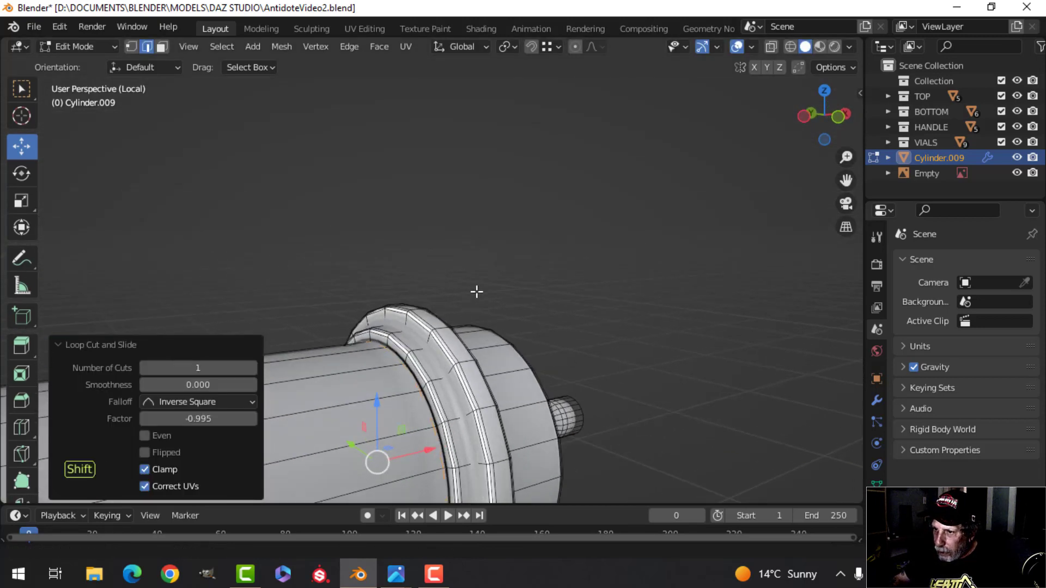
pyautogui.scroll(4, 500, 242)
pyautogui.moveTo(476, 292)
pyautogui.keyDown('shift'); pyautogui.mouseDown(button='middle')
pyautogui.moveTo(500, 243)
pyautogui.moveTo(468, 281)
pyautogui.mouseUp(button='middle'); pyautogui.keyUp('shift')
pyautogui.click(495, 244)
pyautogui.click(490, 251)
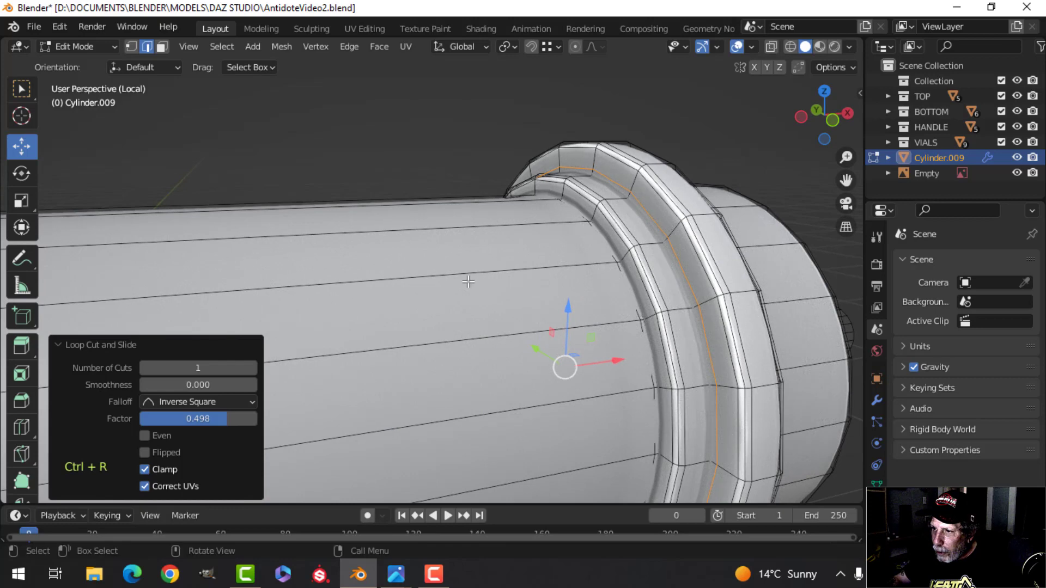
pyautogui.click(615, 200)
pyautogui.click(623, 202)
pyautogui.press('Tab')
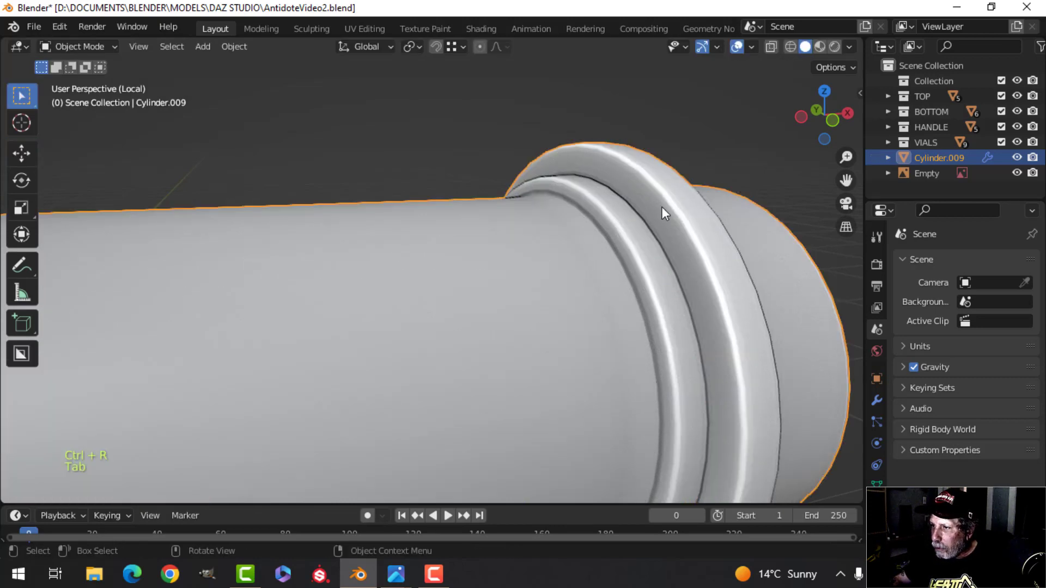
# Step: Add an edge loop around the base of the plunger stem, slid close to the rear cap's end face
pyautogui.moveTo(662, 207); pyautogui.dragTo(558, 224, button='middle')
pyautogui.scroll(-2, 561, 235)
pyautogui.hotkey('alt', 'a')
pyautogui.scroll(-3, 626, 253)
pyautogui.keyDown('shift'); pyautogui.moveTo(626, 253); pyautogui.dragTo(498, 214, button='middle'); pyautogui.keyUp('shift')
pyautogui.scroll(-1, 512, 229)
pyautogui.keyDown('shift'); pyautogui.moveTo(554, 276); pyautogui.dragTo(488, 260, button='middle'); pyautogui.keyUp('shift')
pyautogui.moveTo(488, 261)
pyautogui.mouseDown(button='middle')
pyautogui.moveTo(508, 263)
pyautogui.moveTo(479, 274)
pyautogui.moveTo(488, 273)
pyautogui.mouseUp(button='middle')
pyautogui.scroll(3, 472, 272)
pyautogui.click(469, 275)
pyautogui.press('Tab')
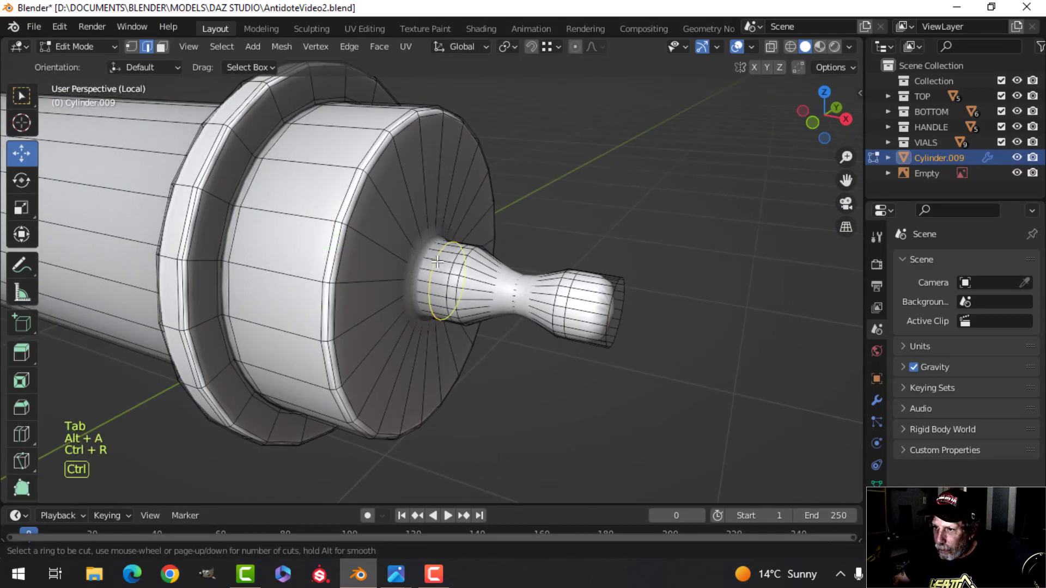
pyautogui.click(437, 262)
pyautogui.click(427, 255)
pyautogui.press('Tab')
pyautogui.scroll(-2, 440, 253)
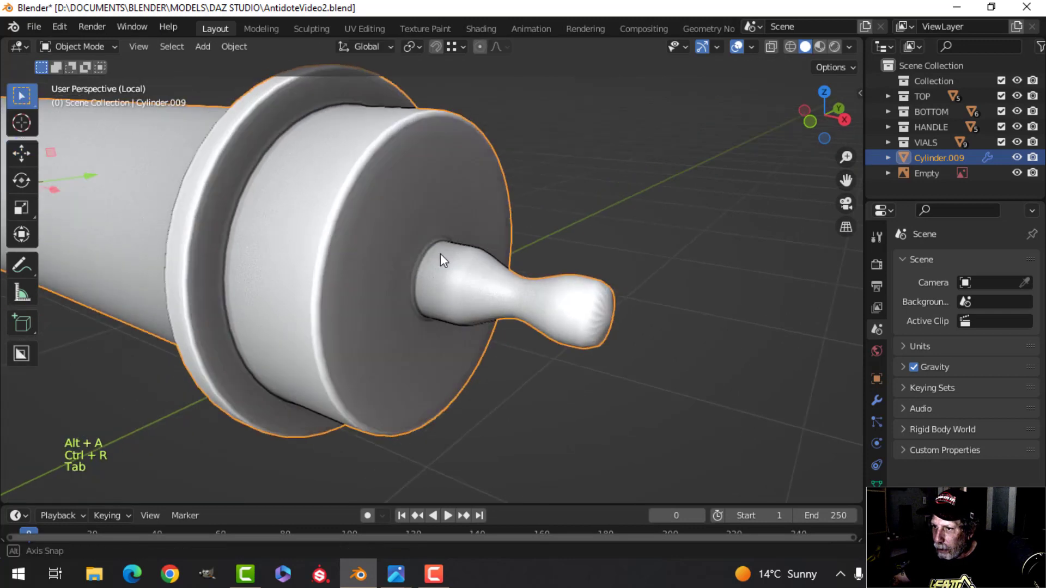
# Step: Add an edge loop on the plunger stem's taper, slid close to the narrow waist with a factor of -0.805
pyautogui.moveTo(440, 254); pyautogui.dragTo(423, 247, button='middle')
pyautogui.scroll(2, 423, 247)
pyautogui.press('Tab')
pyautogui.hotkey('alt', 'a')
pyautogui.scroll(2, 520, 278)
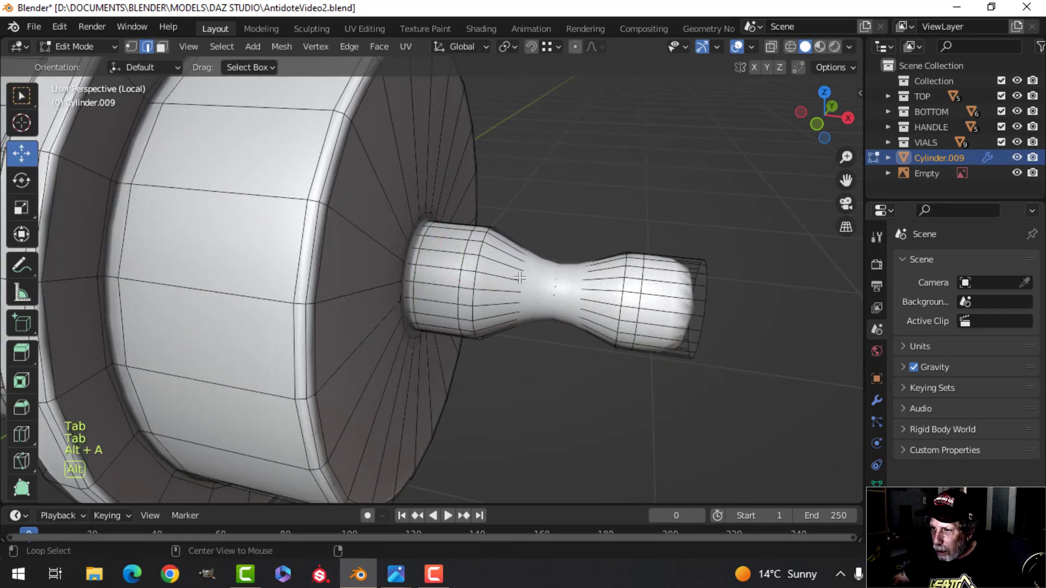
pyautogui.click(513, 266)
pyautogui.click(587, 270)
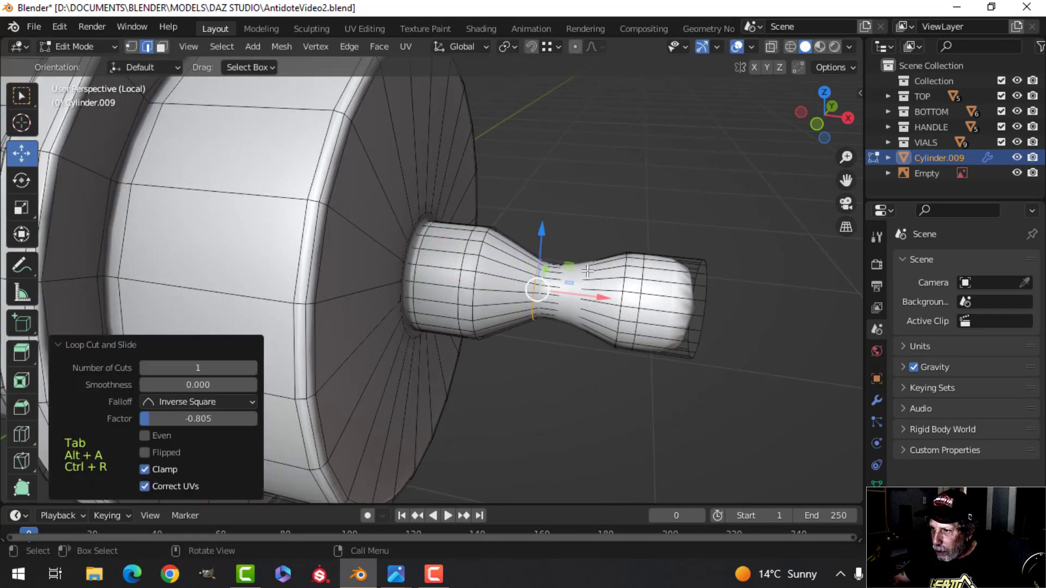
# Step: Add edge loops on the plunger stem beside the waist's outer edge with a factor of 0.810 and near the inner shoulder with 0.803
pyautogui.click(615, 269)
pyautogui.click(592, 269)
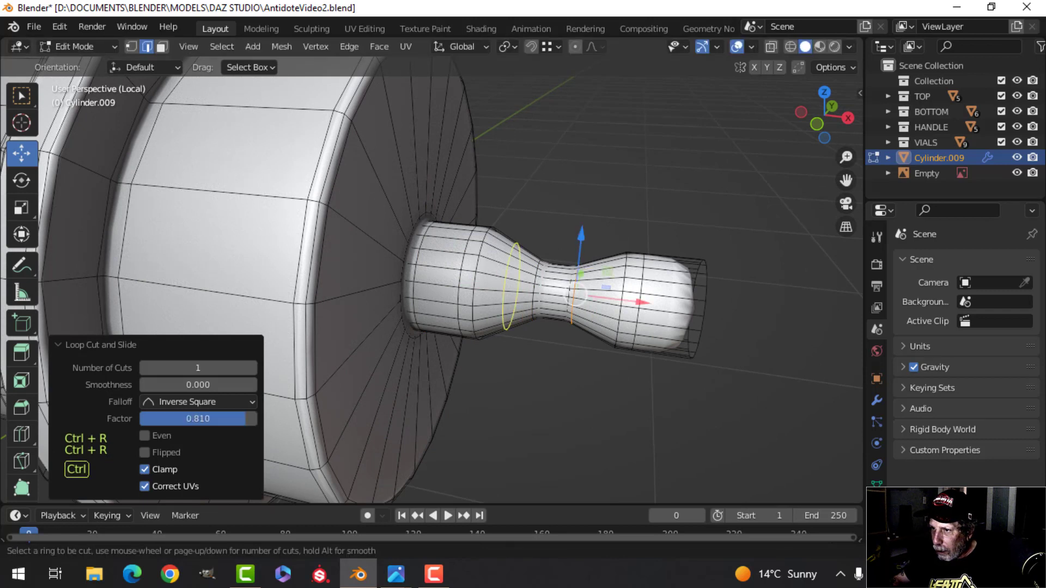
pyautogui.click(482, 259)
pyautogui.click(476, 253)
# Step: Add an edge loop near the stem's outer shoulder with a factor of -0.785 and another close to its free end
pyautogui.hotkey('ctrl', 'r')
pyautogui.click(602, 278)
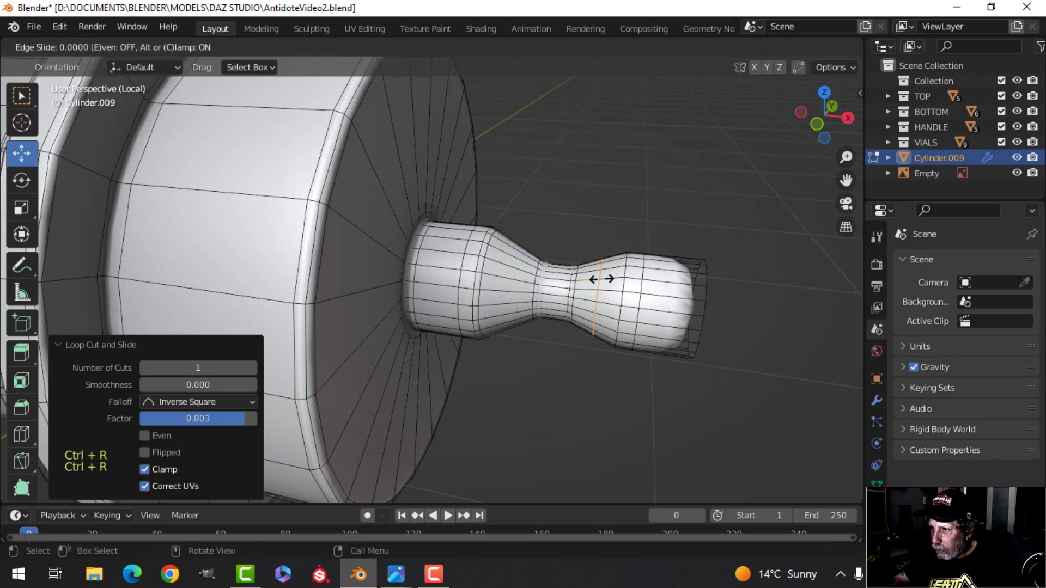
pyautogui.click(625, 275)
pyautogui.hotkey('ctrl', 'r')
pyautogui.click(681, 281)
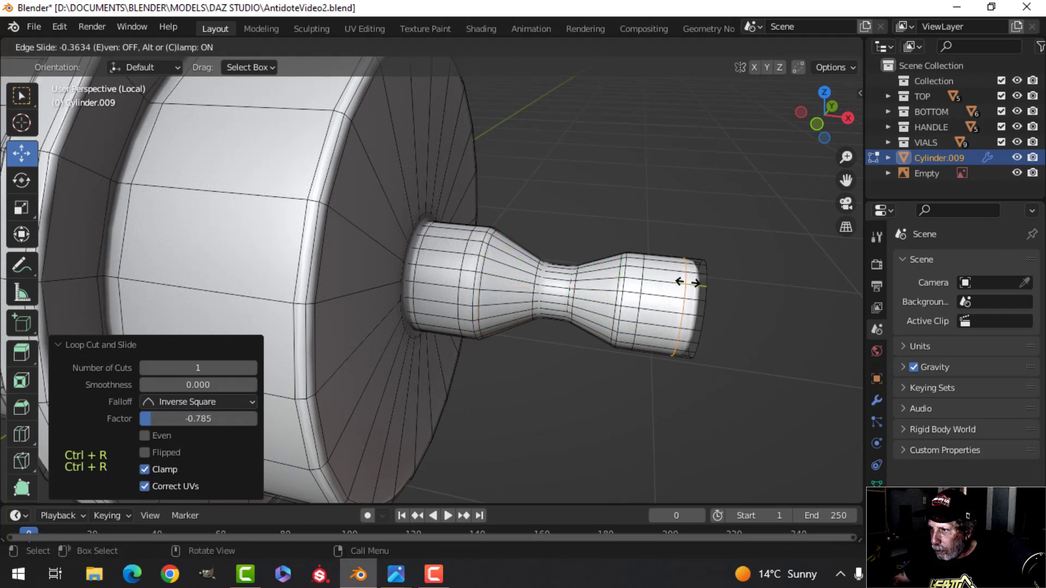
pyautogui.click(699, 283)
pyautogui.press('Tab')
pyautogui.scroll(-5, 599, 278)
pyautogui.hotkey('alt', 'a')
# Step: Add an edge loop around the needle shaft, slid close to the tip
pyautogui.moveTo(583, 274); pyautogui.dragTo(436, 249, button='middle')
pyautogui.scroll(-4, 430, 297)
pyautogui.scroll(2, 358, 263)
pyautogui.keyDown('shift'); pyautogui.moveTo(337, 268); pyautogui.dragTo(483, 218, button='middle'); pyautogui.keyUp('shift')
pyautogui.click(372, 230)
pyautogui.press('Tab')
pyautogui.moveTo(372, 230); pyautogui.dragTo(327, 258, button='middle')
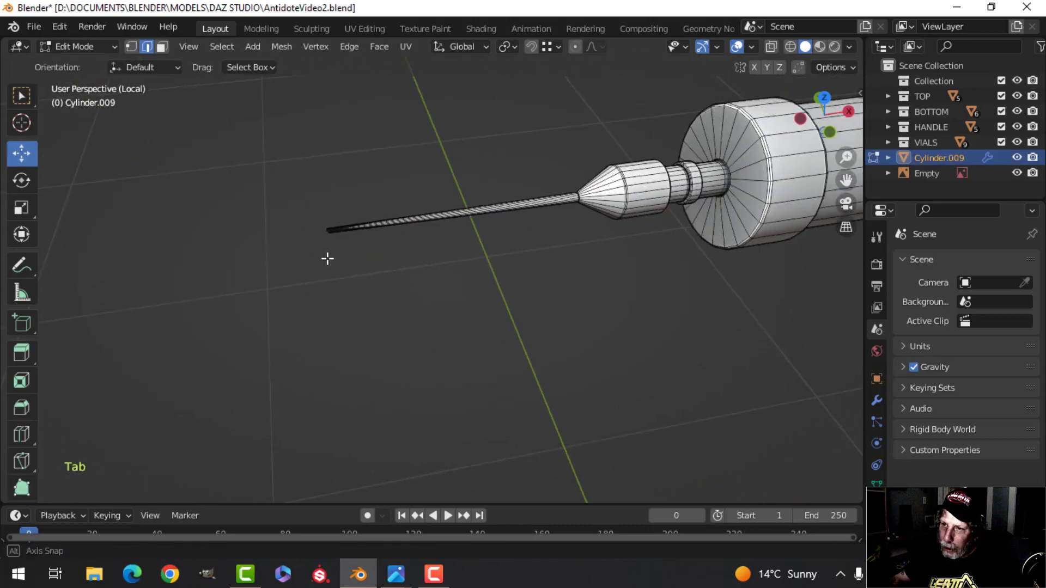
pyautogui.click(434, 220)
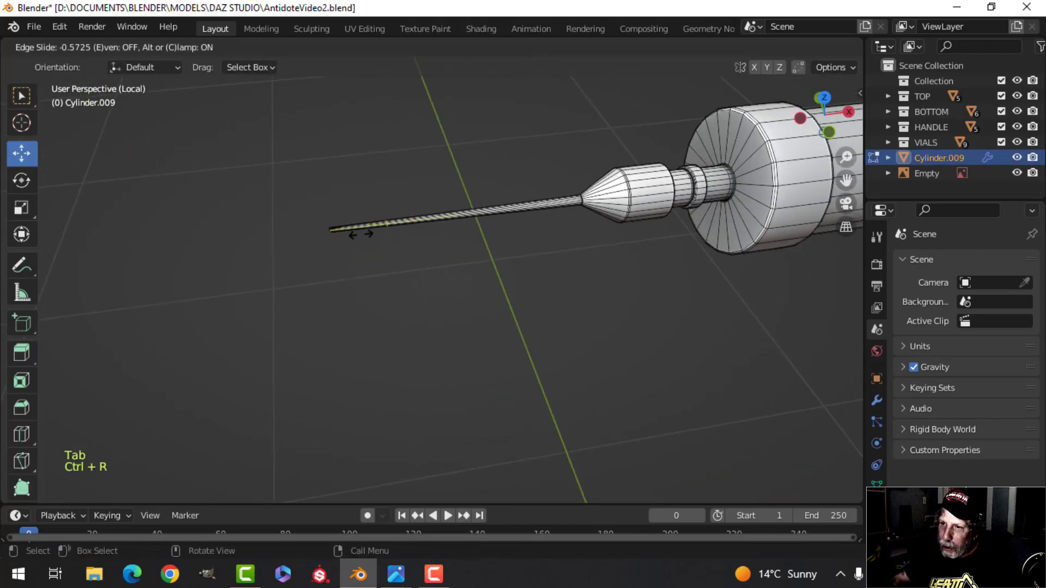
pyautogui.click(318, 241)
pyautogui.press('Tab')
pyautogui.hotkey('alt', 'a')
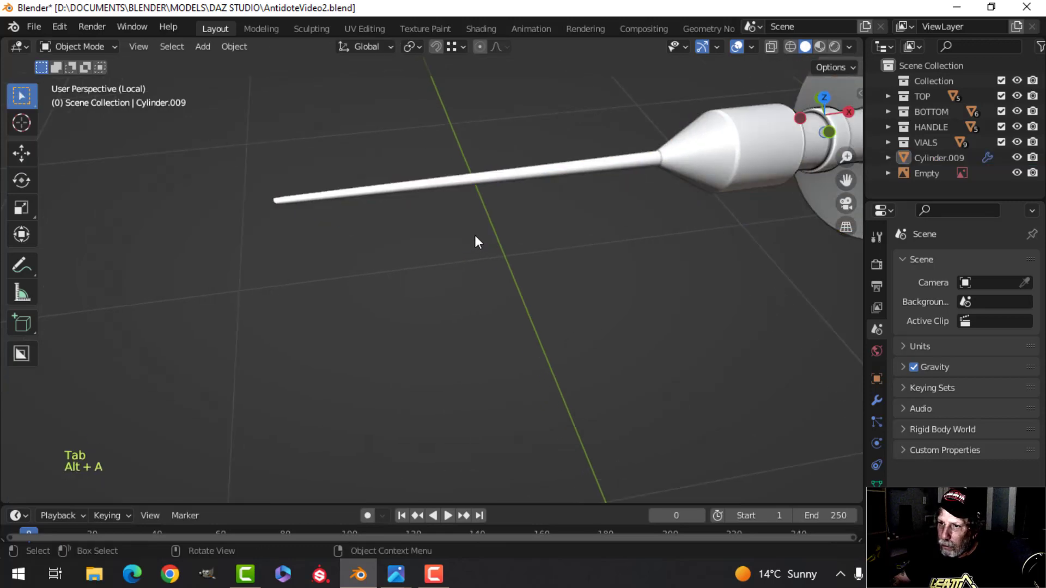
# Step: Examine the smoothed needle, hub and front neck, checking their edge loops in Edit Mode
pyautogui.scroll(-3, 475, 235)
pyautogui.keyDown('shift'); pyautogui.moveTo(536, 230); pyautogui.dragTo(444, 243, button='middle'); pyautogui.keyUp('shift')
pyautogui.scroll(-1, 508, 234)
pyautogui.moveTo(444, 243); pyautogui.dragTo(551, 195, button='middle')
pyautogui.scroll(2, 423, 231)
pyautogui.scroll(2, 551, 195)
pyautogui.click(442, 215)
pyautogui.press('Tab')
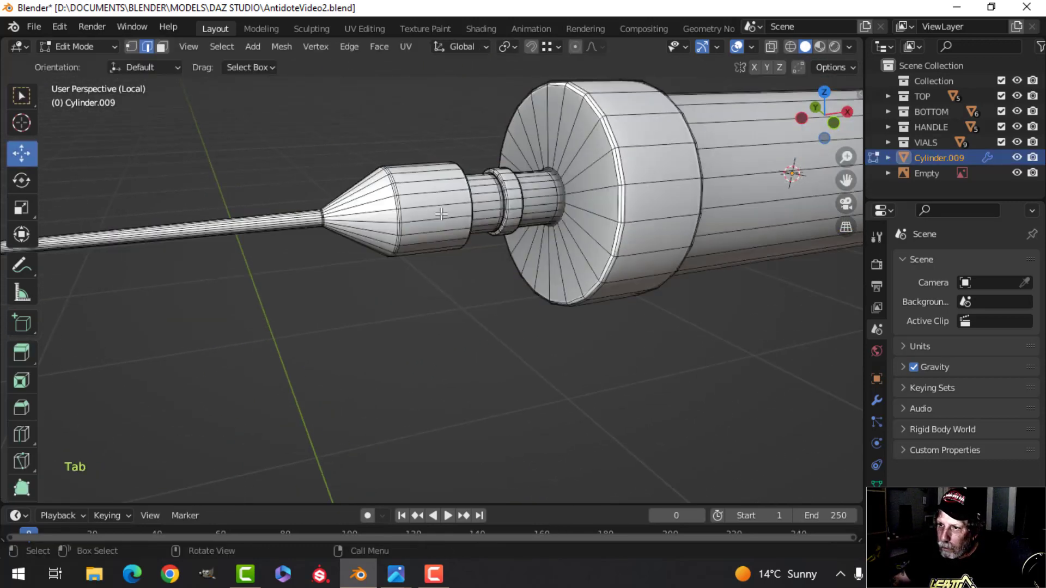
pyautogui.moveTo(441, 214); pyautogui.dragTo(398, 205, button='middle')
pyautogui.scroll(2, 416, 233)
pyautogui.hotkey('alt', 'a')
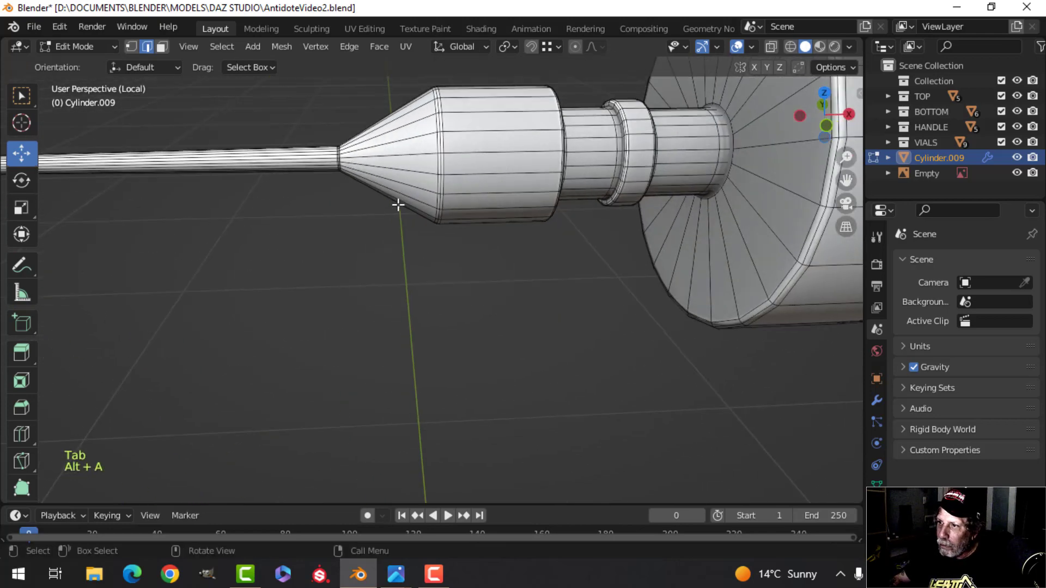
pyautogui.press('Tab')
pyautogui.scroll(-2, 398, 205)
pyautogui.hotkey('alt', 'a')
pyautogui.moveTo(521, 210); pyautogui.dragTo(495, 267, button='middle')
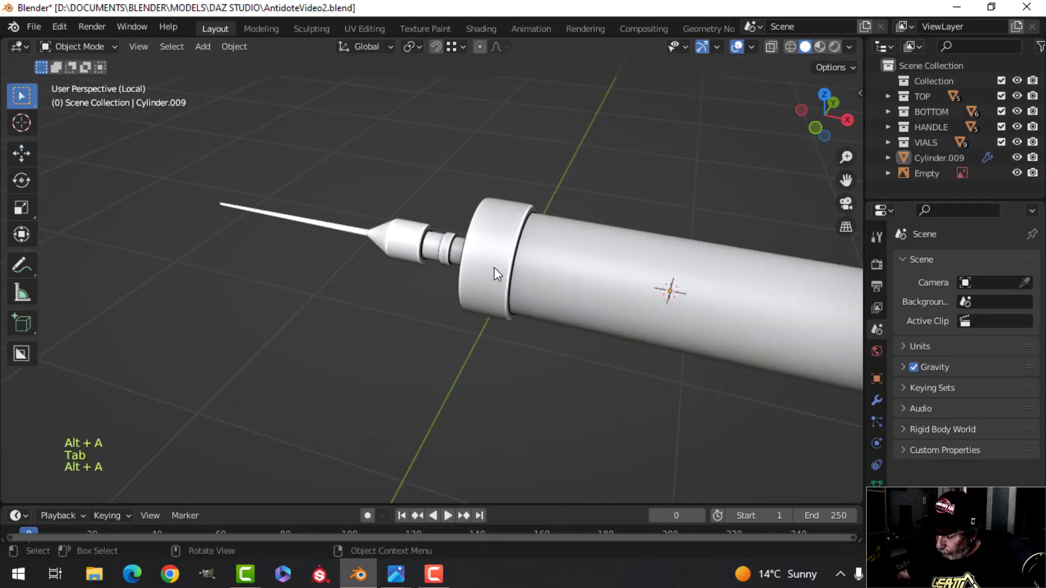
# Step: Leave local view and show the syringe mesh in wireframe from the top, over the reference's ribbed neck
pyautogui.press('KP_7')
pyautogui.moveTo(494, 267); pyautogui.dragTo(515, 191, button='middle')
pyautogui.scroll(3, 514, 217)
pyautogui.keyDown('shift'); pyautogui.moveTo(626, 234); pyautogui.dragTo(334, 257, button='middle'); pyautogui.keyUp('shift')
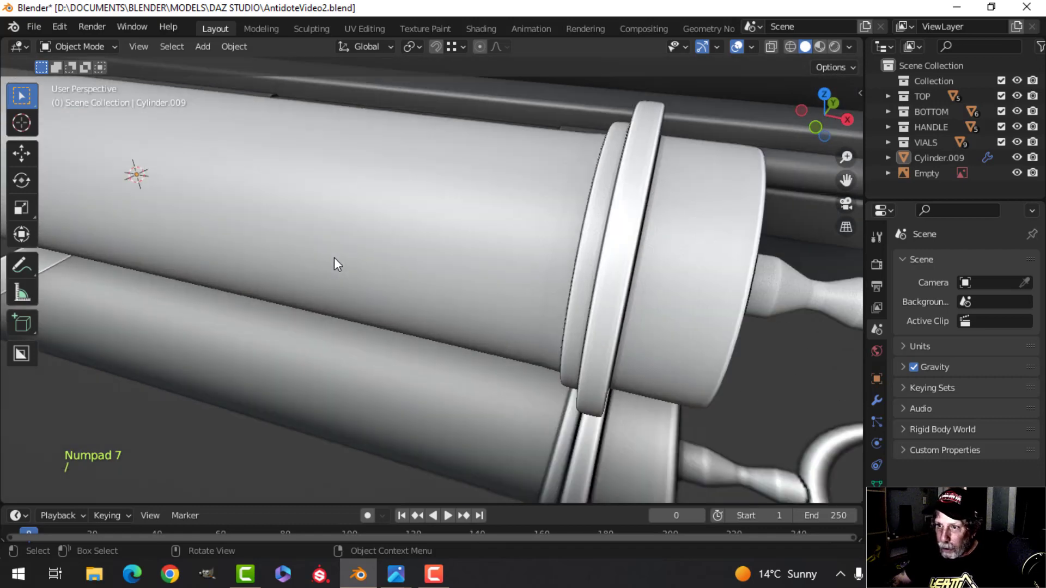
pyautogui.press('KP_7')
pyautogui.scroll(-6, 341, 252)
pyautogui.keyDown('shift'); pyautogui.moveTo(265, 285); pyautogui.dragTo(535, 249, button='middle'); pyautogui.keyUp('shift')
pyautogui.scroll(5, 488, 268)
pyautogui.click(510, 257)
pyautogui.press('Tab')
pyautogui.press('a')
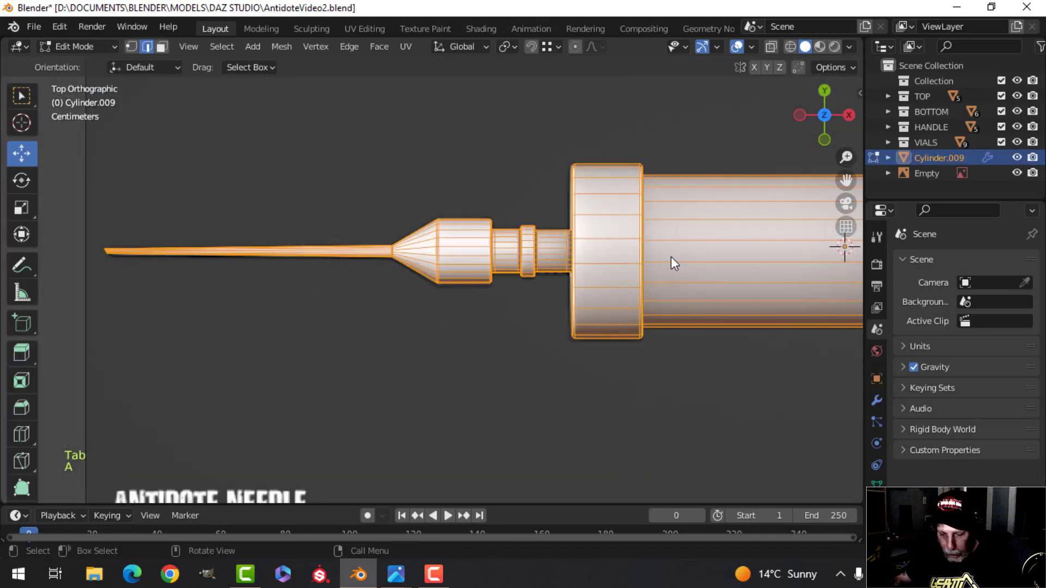
pyautogui.press('z')
pyautogui.click(604, 256)
pyautogui.scroll(4, 599, 255)
pyautogui.keyDown('shift'); pyautogui.moveTo(627, 240); pyautogui.dragTo(455, 288, button='middle'); pyautogui.keyUp('shift')
pyautogui.scroll(3, 490, 278)
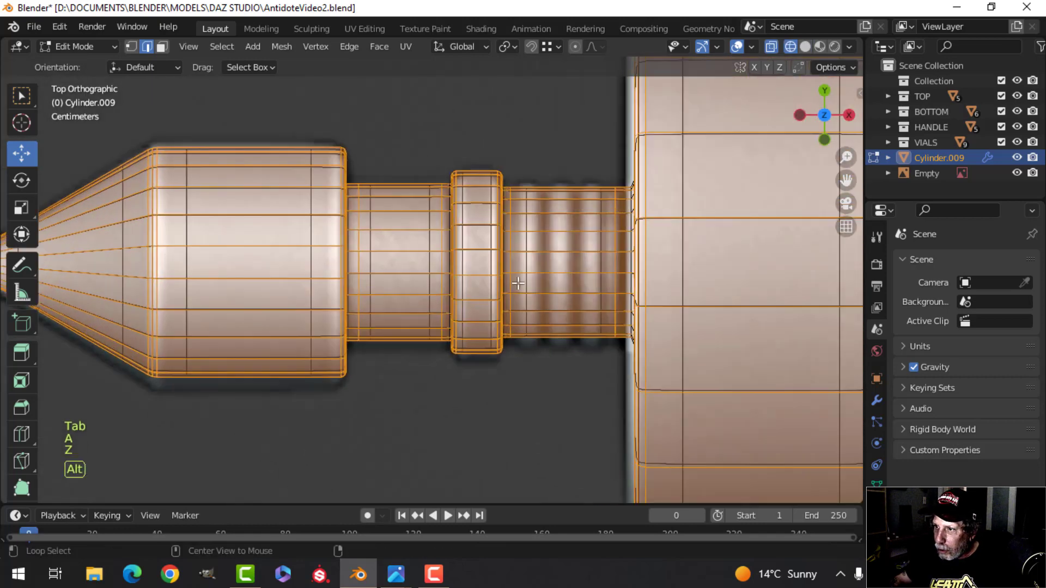
# Step: Clear the mesh selection and turn off the Subdivision Surface's viewport display
pyautogui.hotkey('alt', 'a')
pyautogui.keyDown('shift'); pyautogui.moveTo(544, 272); pyautogui.dragTo(465, 280, button='middle'); pyautogui.keyUp('shift')
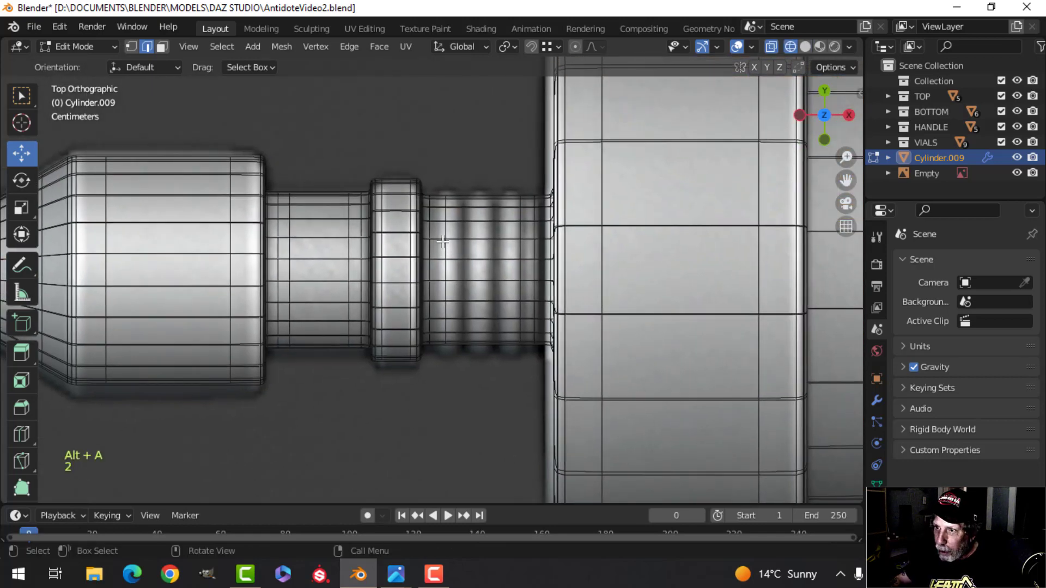
pyautogui.hotkey('alt', 'a')
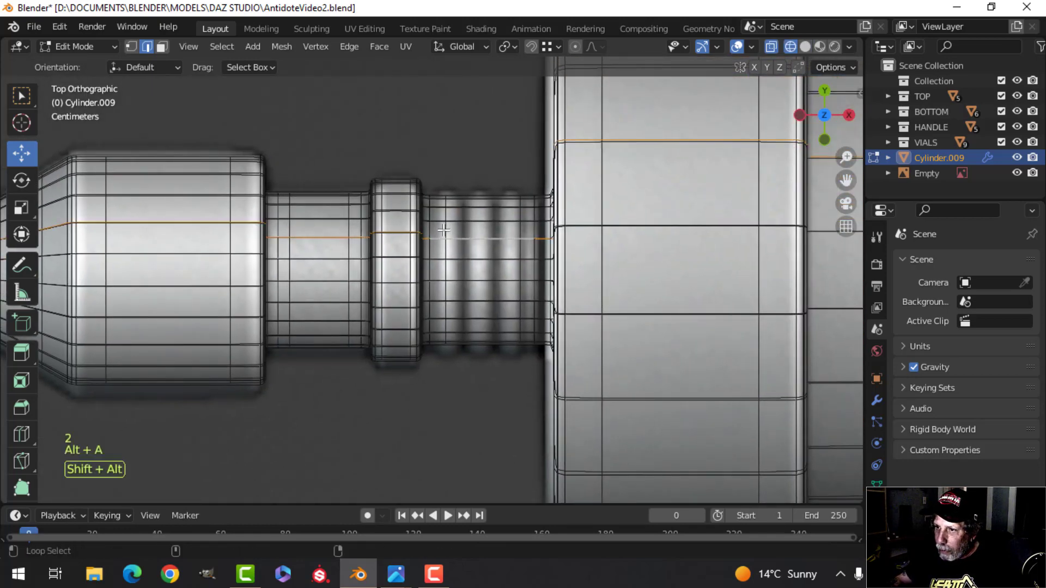
pyautogui.hotkey('alt', 'a')
pyautogui.click(877, 401)
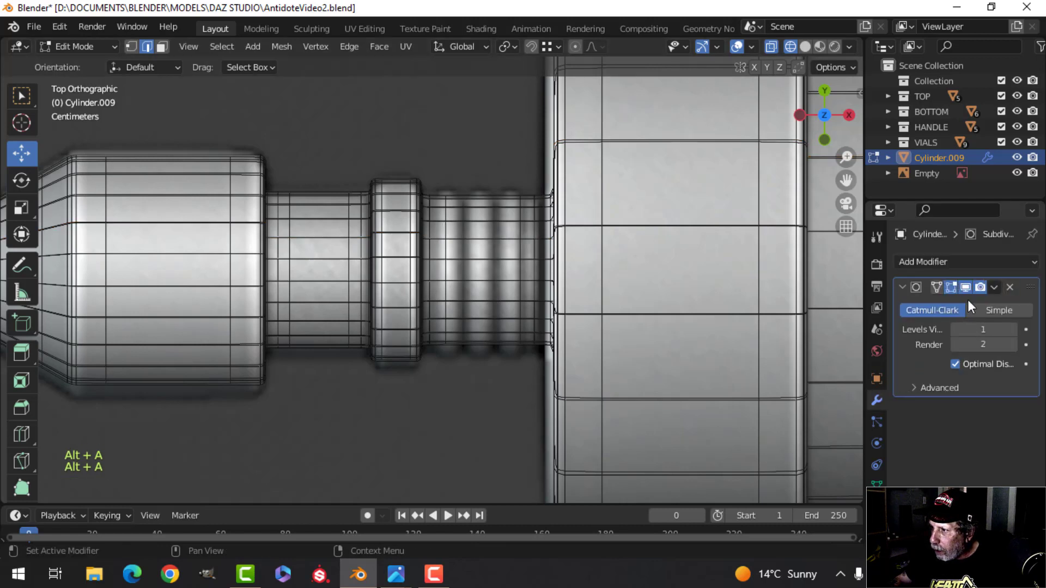
pyautogui.keyDown('shift'); pyautogui.moveTo(475, 227); pyautogui.dragTo(436, 245, button='middle'); pyautogui.keyUp('shift')
# Step: Cut three edge loops around the neck between the small collar and the front cap and scale them 1.338 along X
pyautogui.hotkey('ctrl', 'r')
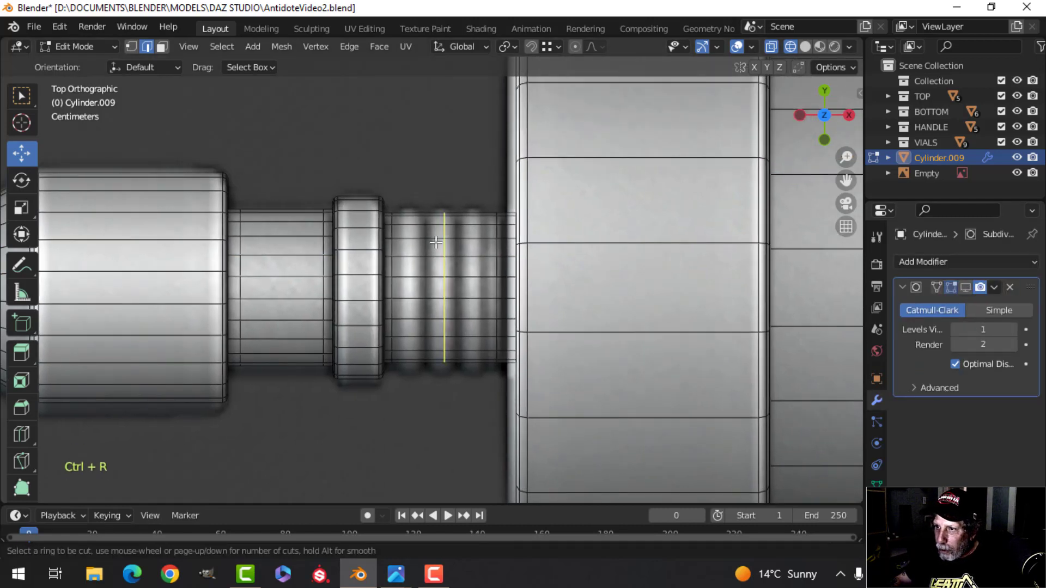
pyautogui.scroll(1, 436, 245)
pyautogui.click(434, 247)
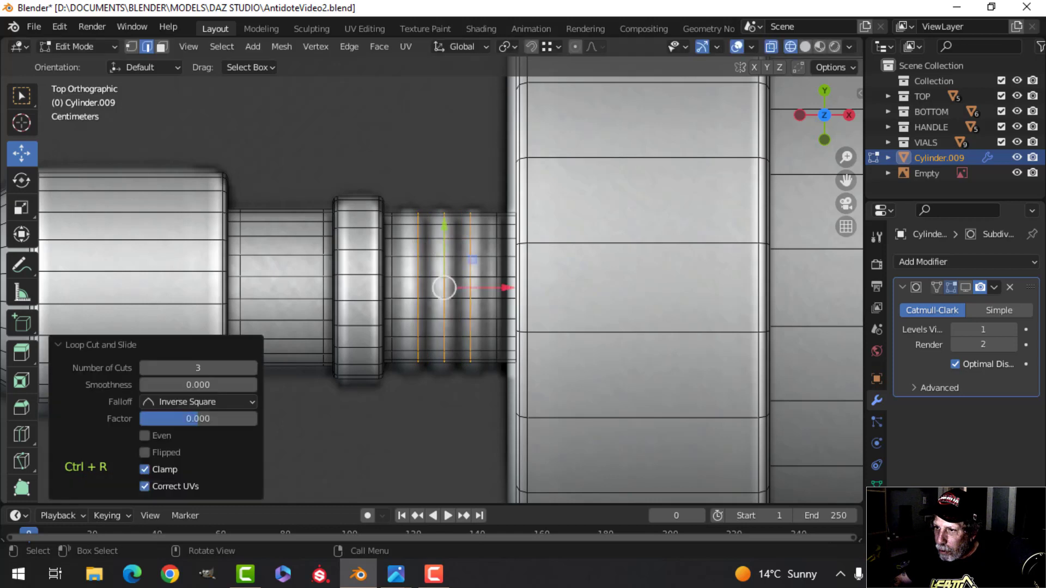
pyautogui.press('s')
pyautogui.press('x')
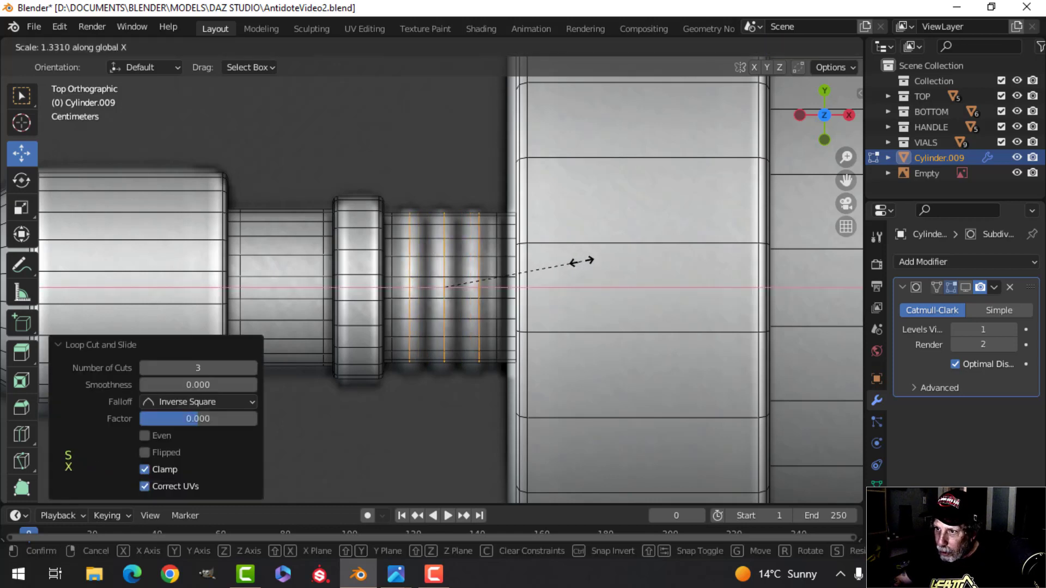
pyautogui.click(583, 262)
pyautogui.hotkey('ctrl', 'b')
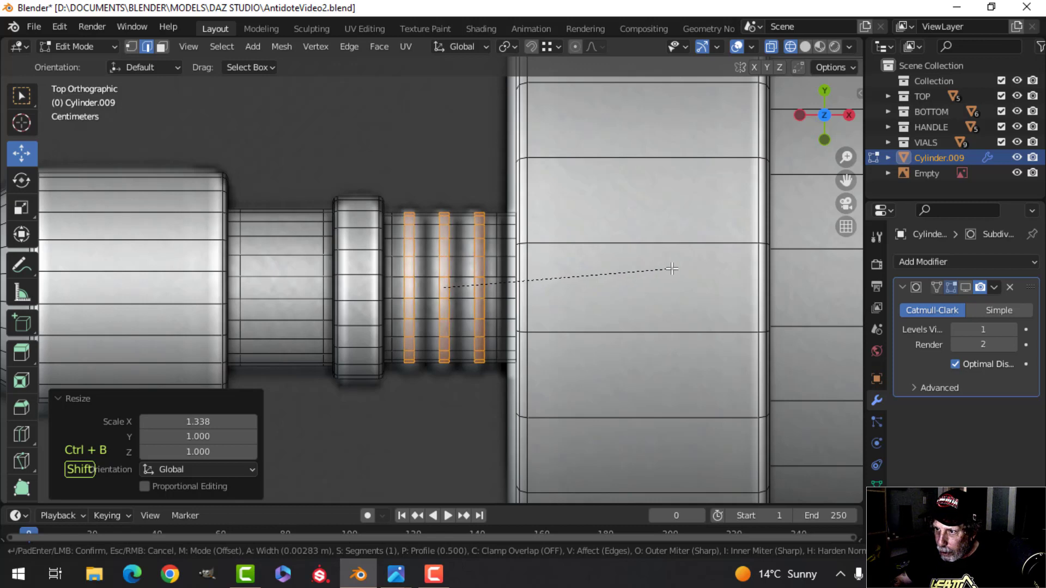
pyautogui.click(672, 268)
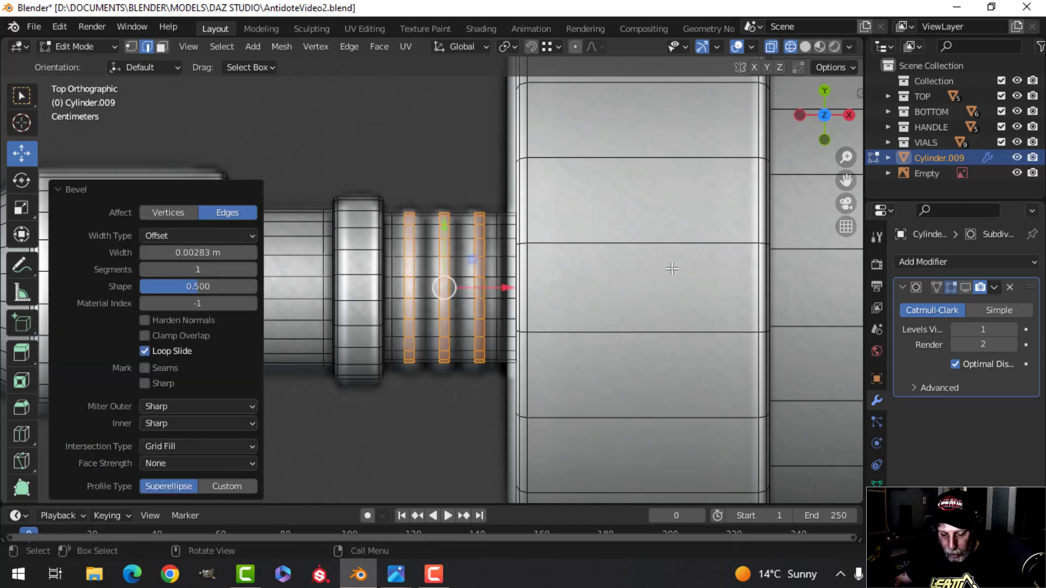
pyautogui.hotkey('ctrl', 'z')
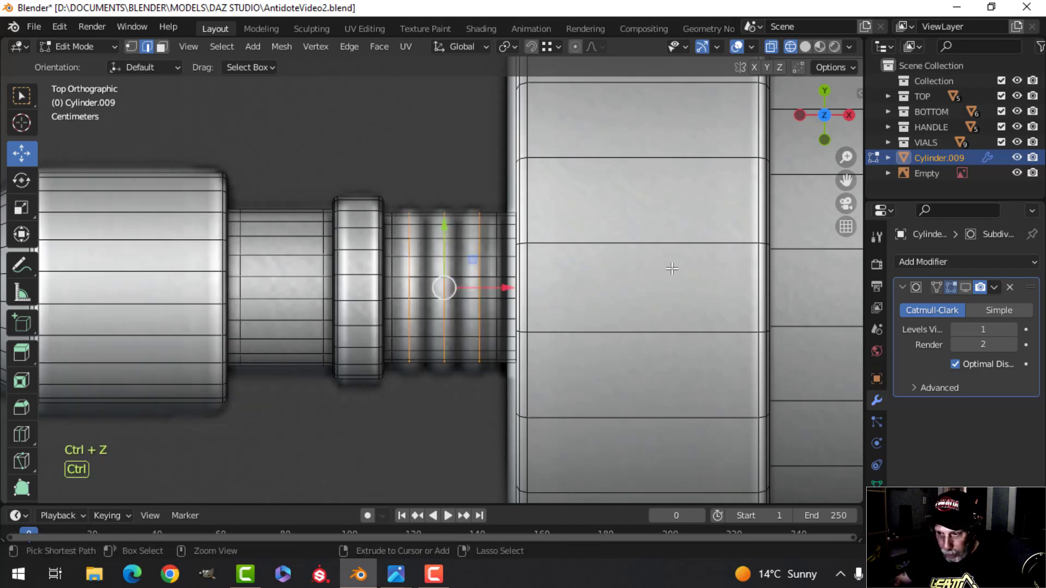
# Step: Bevel the three neck loops to a width of 0.00425 m and extrude the bands outward with a Shrink/Fatten offset of 0.00324 m
pyautogui.hotkey('ctrl', 'b')
pyautogui.click(683, 269)
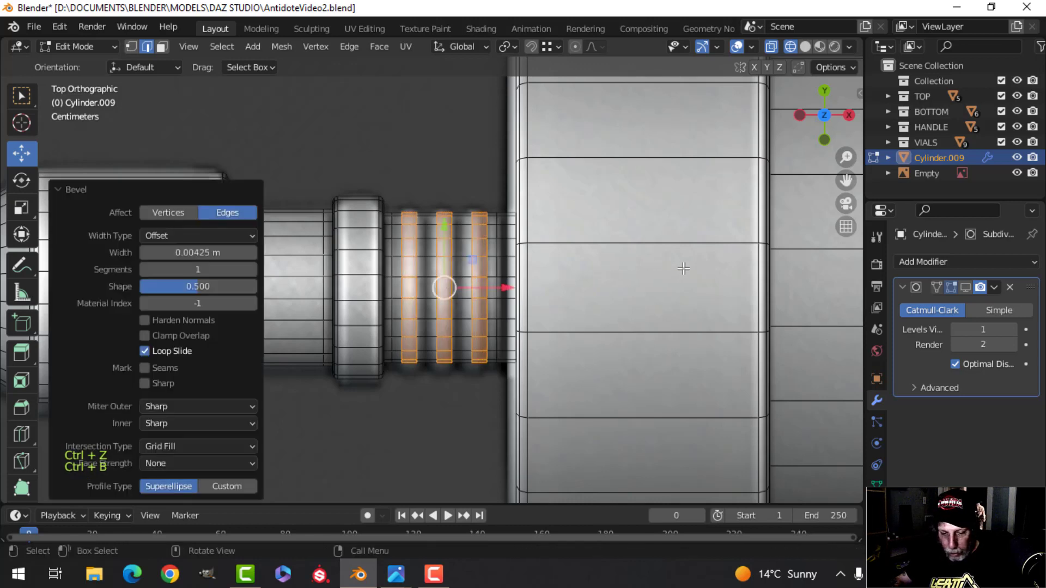
pyautogui.press('e')
pyautogui.hotkey('alt', 's')
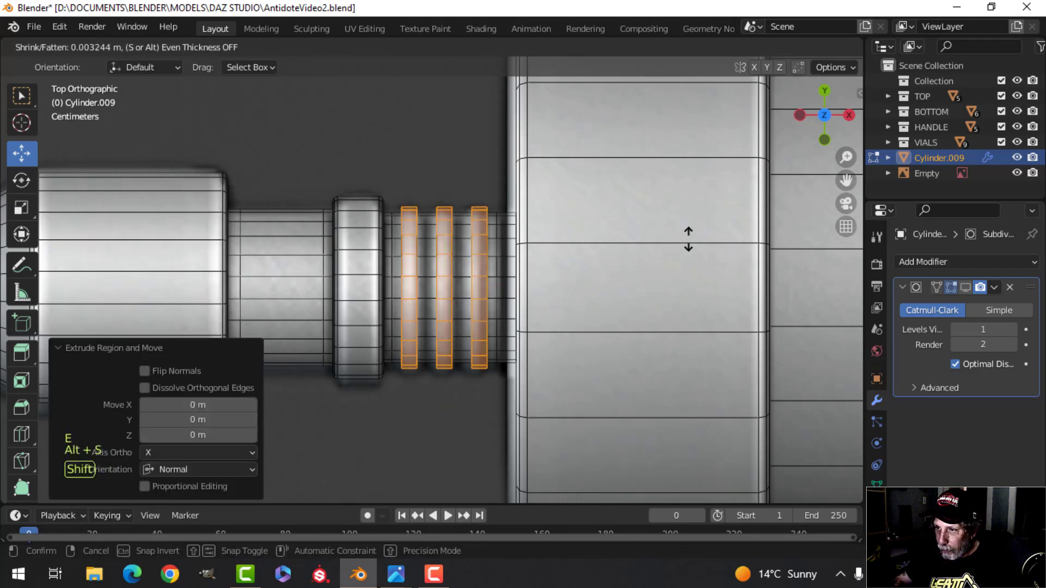
pyautogui.click(688, 240)
# Step: Turn the Subdivision Surface's viewport display back on and view the ribbed neck solid in Object Mode
pyautogui.press('Tab')
pyautogui.click(968, 288)
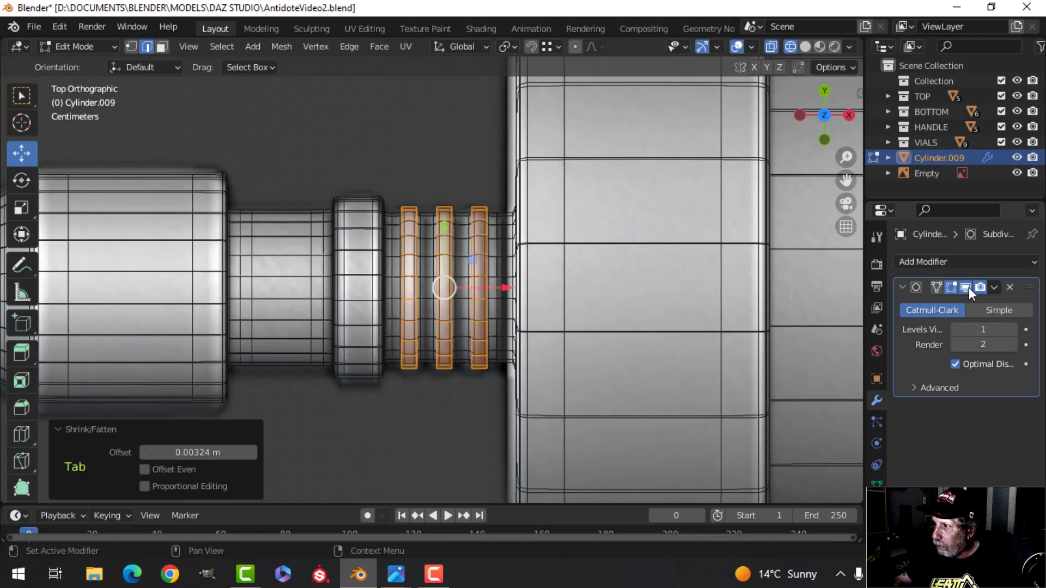
pyautogui.scroll(-4, 536, 300)
pyautogui.hotkey('alt', 'a')
pyautogui.moveTo(525, 302); pyautogui.dragTo(470, 314, button='middle')
pyautogui.scroll(-2, 544, 281)
pyautogui.press('z')
pyautogui.click(642, 281)
pyautogui.scroll(-2, 584, 285)
pyautogui.press('Tab')
pyautogui.scroll(5, 380, 309)
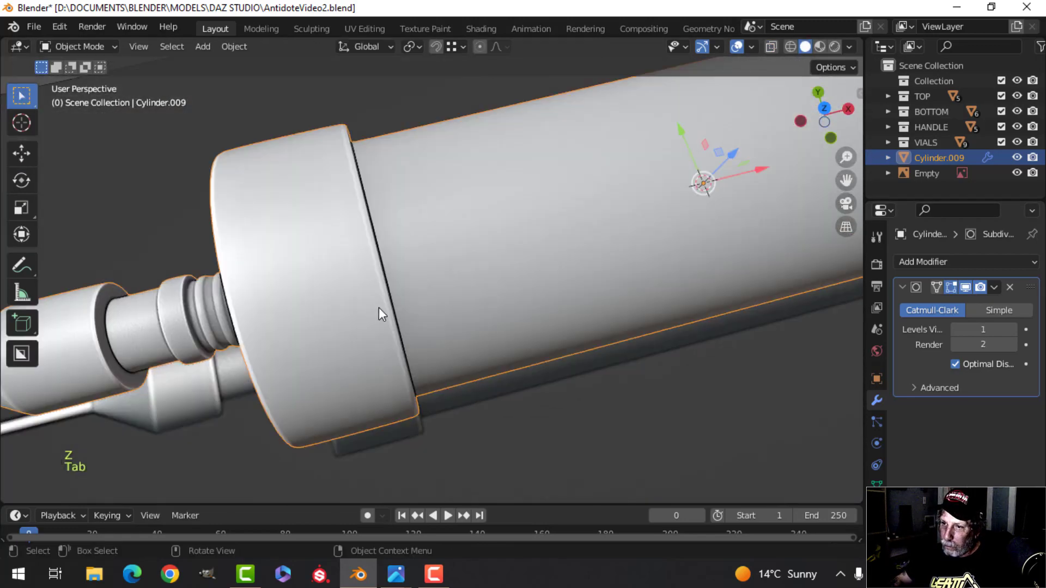
# Step: Examine the smoothed syringe along its length, finishing at the plunger and the reference's finger rings from the top
pyautogui.hotkey('alt', 'a')
pyautogui.moveTo(380, 308); pyautogui.dragTo(347, 291, button='middle')
pyautogui.scroll(-6, 351, 291)
pyautogui.keyDown('shift'); pyautogui.moveTo(512, 281); pyautogui.dragTo(436, 298, button='middle'); pyautogui.keyUp('shift')
pyautogui.keyDown('shift'); pyautogui.moveTo(675, 262); pyautogui.dragTo(456, 331, button='middle'); pyautogui.keyUp('shift')
pyautogui.press('KP_7')
pyautogui.scroll(3, 455, 331)
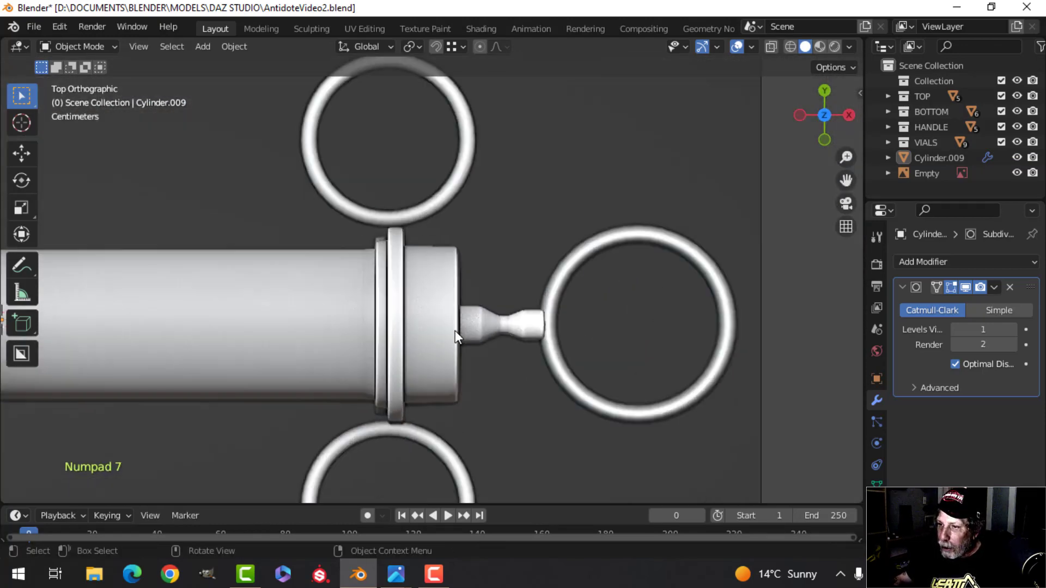
pyautogui.scroll(-3, 455, 332)
pyautogui.keyDown('shift'); pyautogui.moveTo(456, 331); pyautogui.dragTo(495, 282, button='middle'); pyautogui.keyUp('shift')
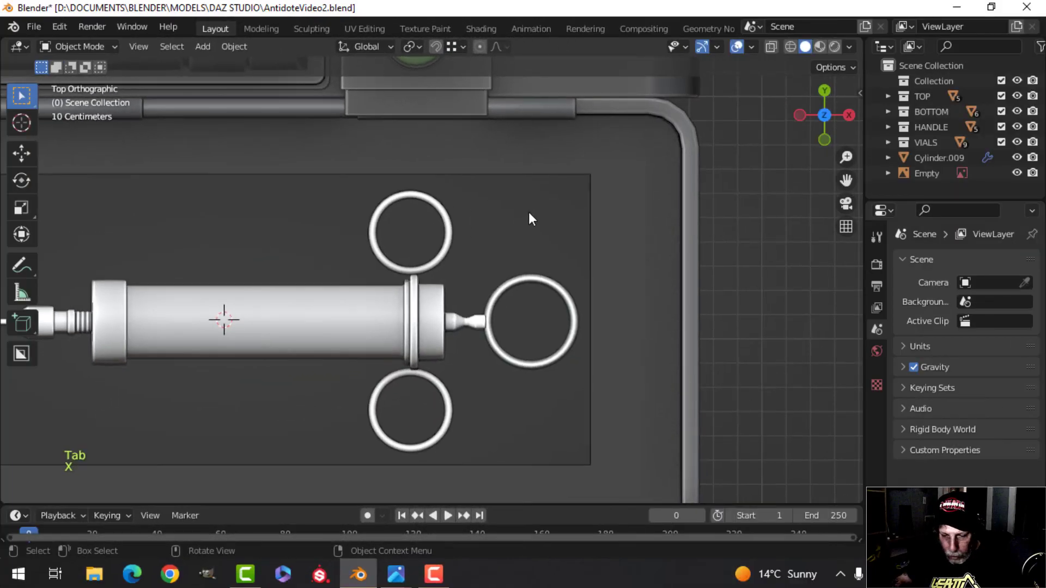
# Step: Add a Bezier circle with a 1 m radius and scale it to 0.330
pyautogui.hotkey('shift', 'a')
pyautogui.moveTo(503, 228)
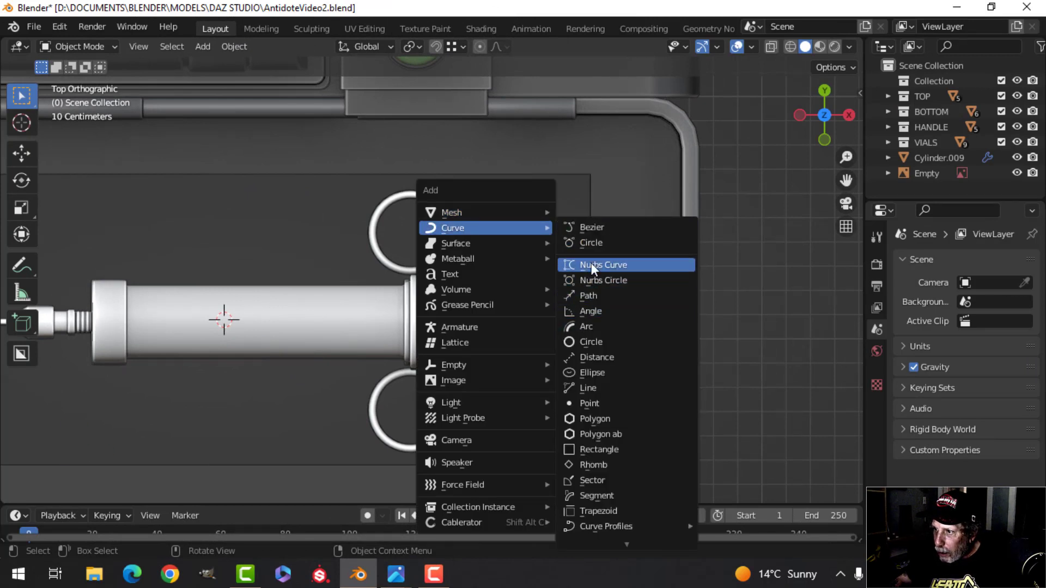
pyautogui.click(593, 244)
pyautogui.press('s')
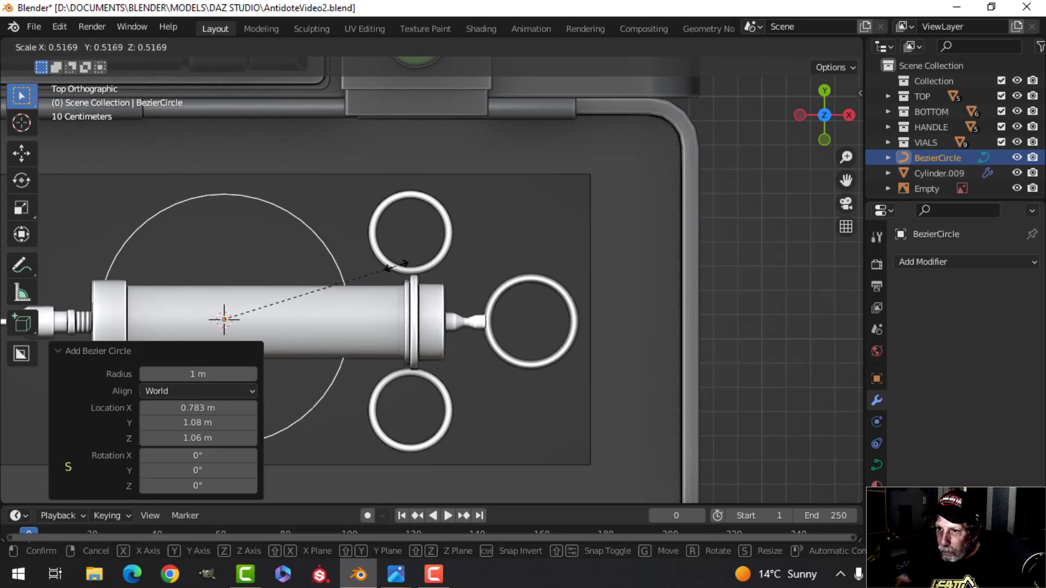
pyautogui.click(335, 283)
# Step: Move the circle over the reference's upper finger ring and fit its size, scaling by 0.504 and by 1.072
pyautogui.press('g')
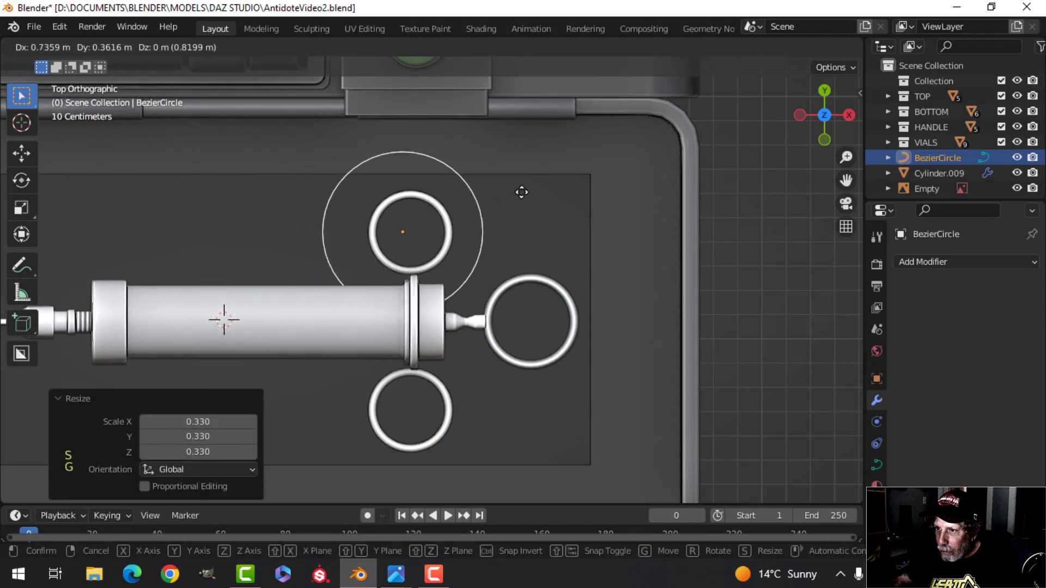
pyautogui.click(528, 190)
pyautogui.press('s')
pyautogui.click(492, 216)
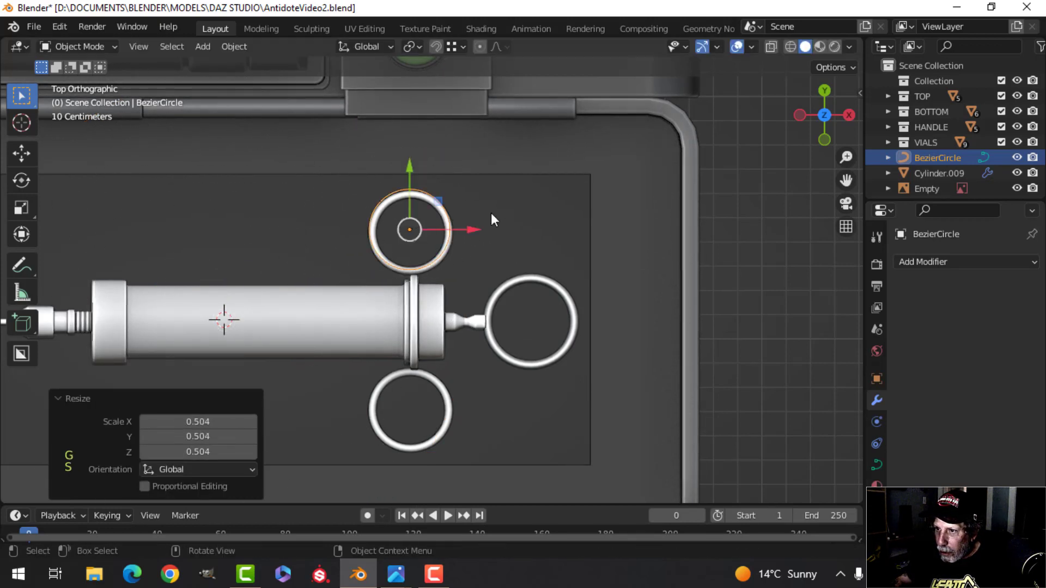
pyautogui.press('g')
pyautogui.click(493, 215)
pyautogui.press('s')
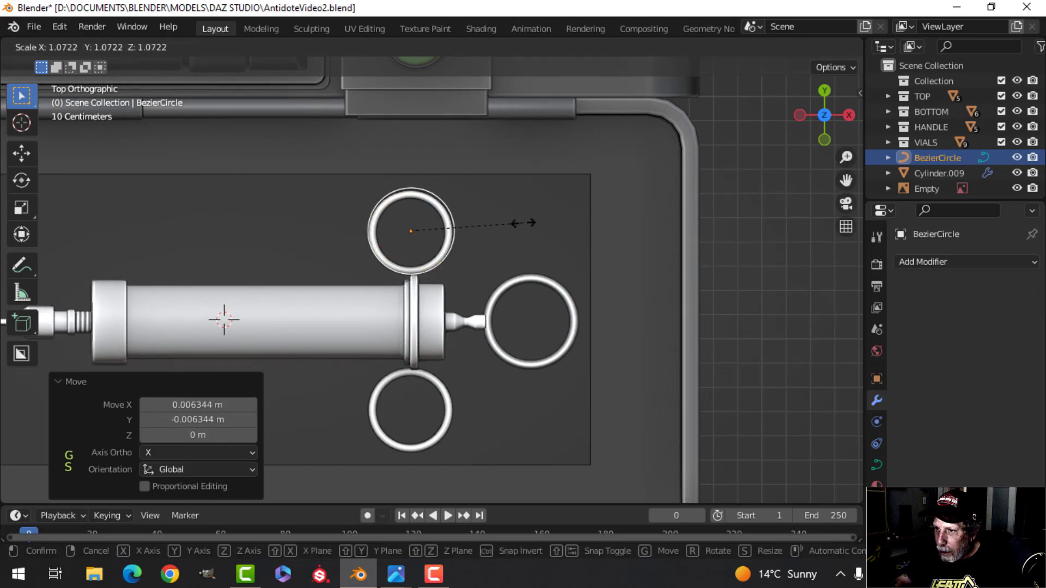
pyautogui.click(519, 223)
# Step: Give the Bezier circle a round bevel with a depth of 0.103 m
pyautogui.click(878, 466)
pyautogui.scroll(-8, 943, 441)
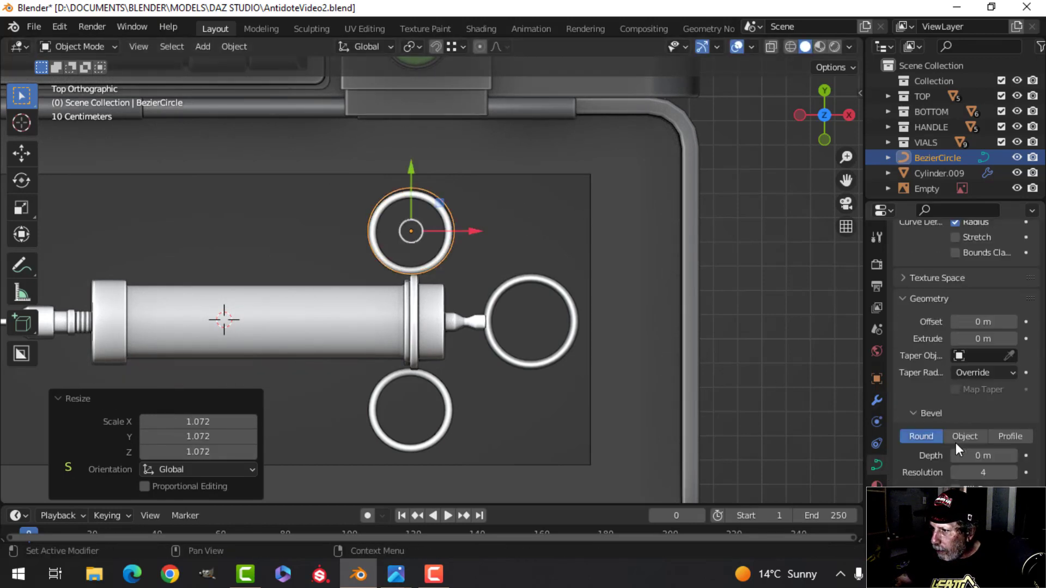
pyautogui.moveTo(975, 394); pyautogui.dragTo(1025, 394)
pyautogui.scroll(3, 534, 266)
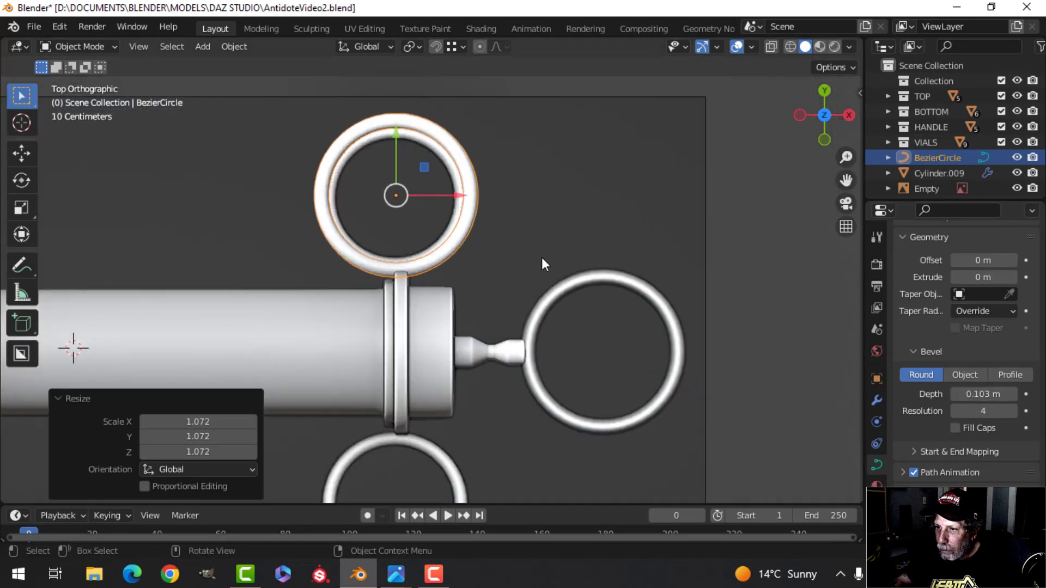
# Step: Scale the beveled circle by 0.927 and nudge it so it lines up with the reference's upper finger ring
pyautogui.press('s')
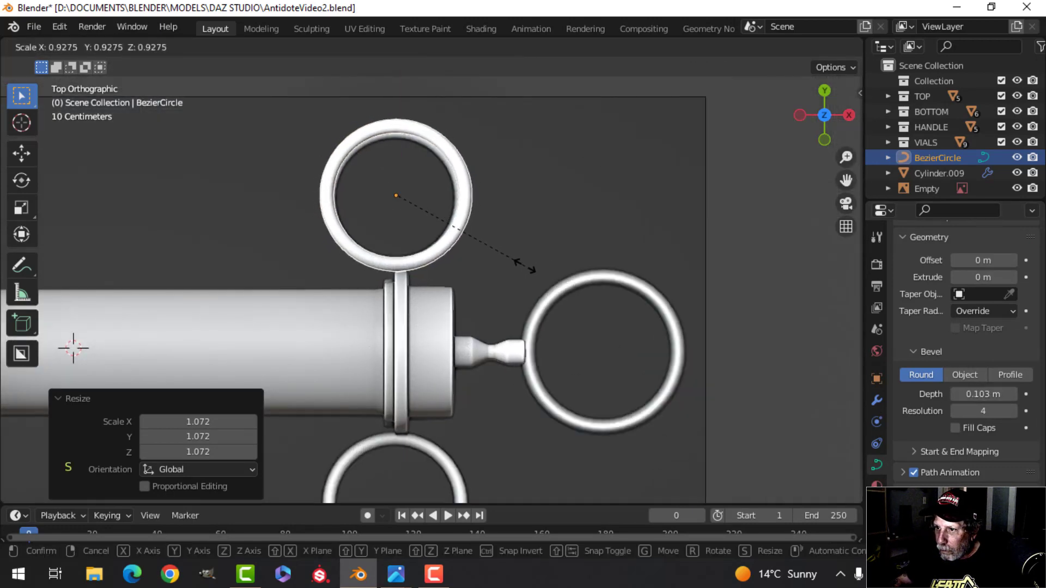
pyautogui.click(524, 266)
pyautogui.press('g')
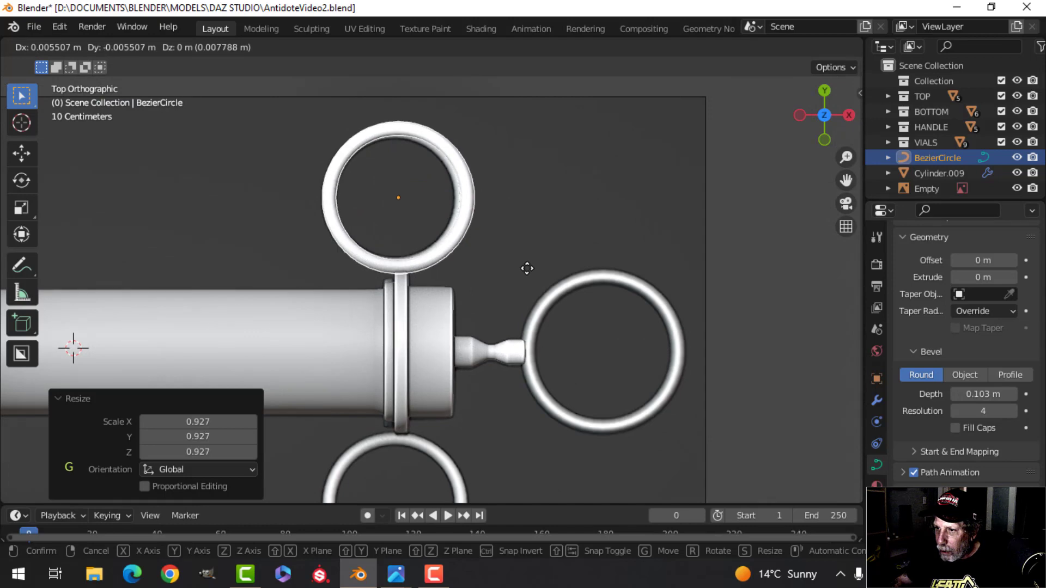
pyautogui.click(525, 265)
# Step: Duplicate the upper finger ring and move the copy -0.73461 m along Y onto the reference's lower ring
pyautogui.scroll(-4, 493, 232)
pyautogui.hotkey('shift', 'd')
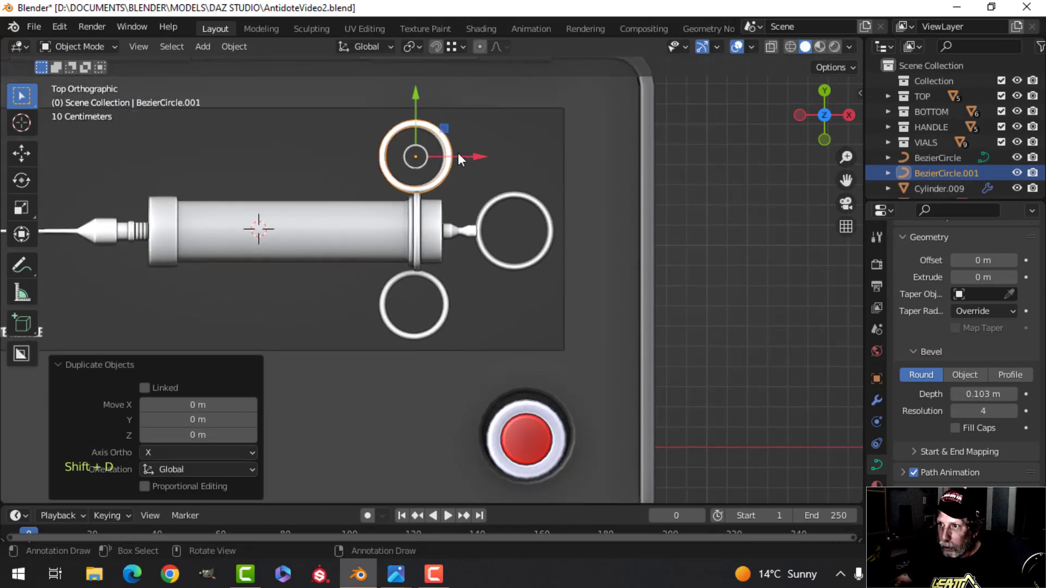
pyautogui.moveTo(418, 98); pyautogui.dragTo(411, 252)
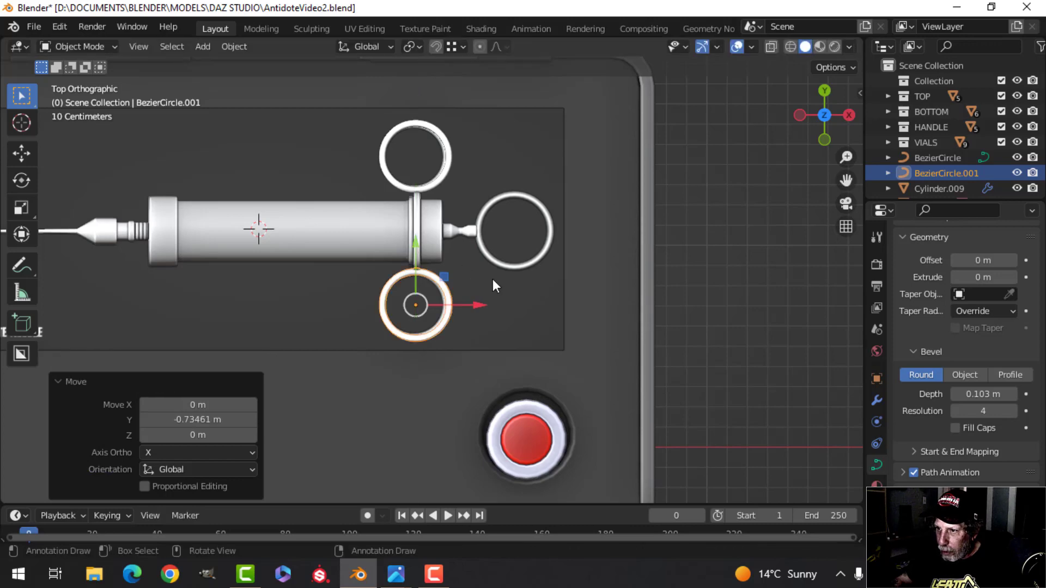
pyautogui.scroll(2, 492, 279)
pyautogui.scroll(-3, 493, 279)
# Step: Duplicate the lower ring, move the copy onto the reference's plunger ring, scale it by 1.078 and nudge it into place
pyautogui.keyDown('shift'); pyautogui.moveTo(492, 278); pyautogui.dragTo(434, 292, button='middle'); pyautogui.keyUp('shift')
pyautogui.hotkey('shift', 'd')
pyautogui.rightClick(442, 292)
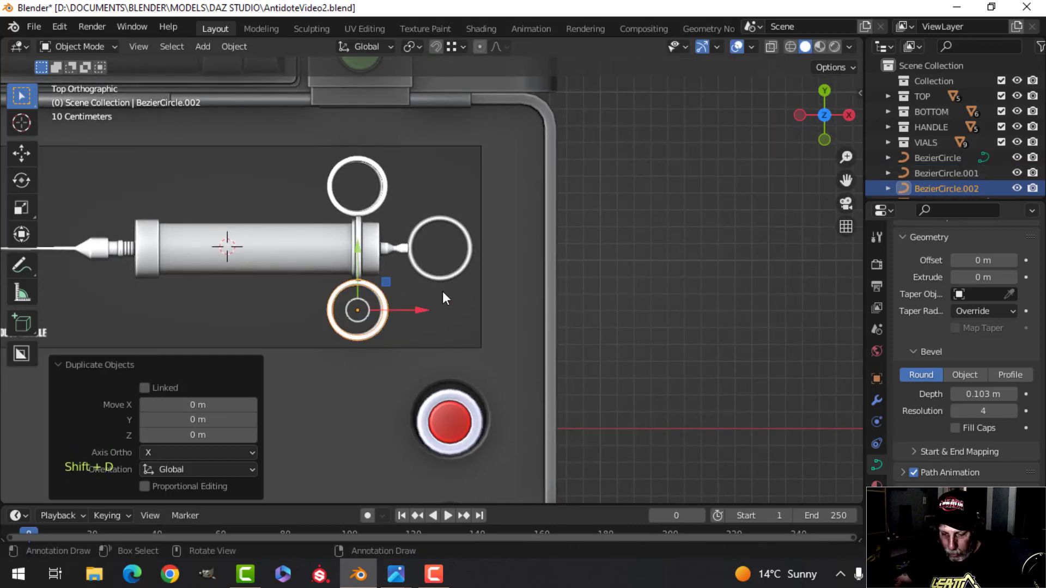
pyautogui.press('g')
pyautogui.click(526, 230)
pyautogui.press('s')
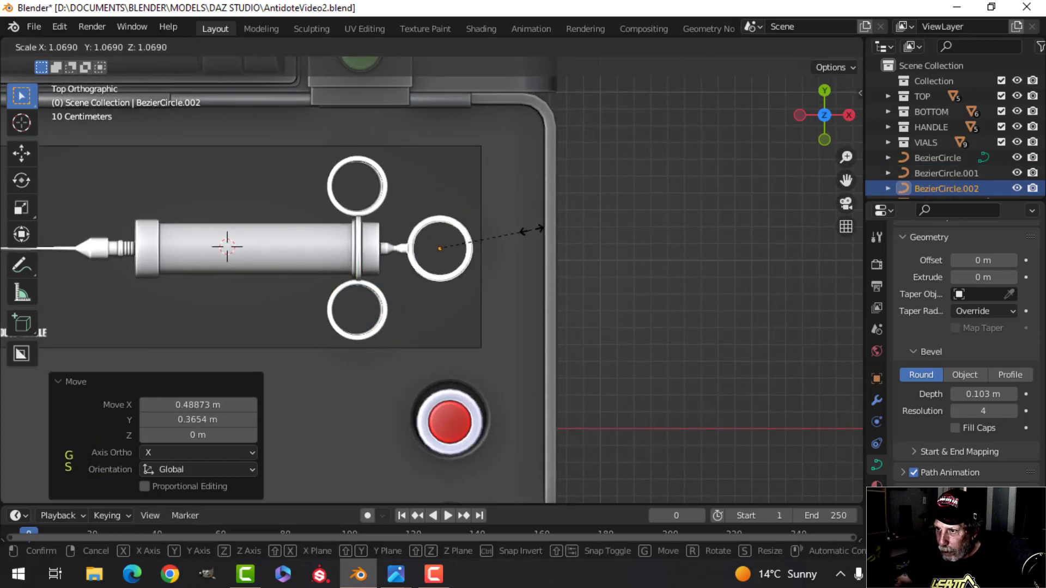
pyautogui.click(533, 229)
pyautogui.press('g')
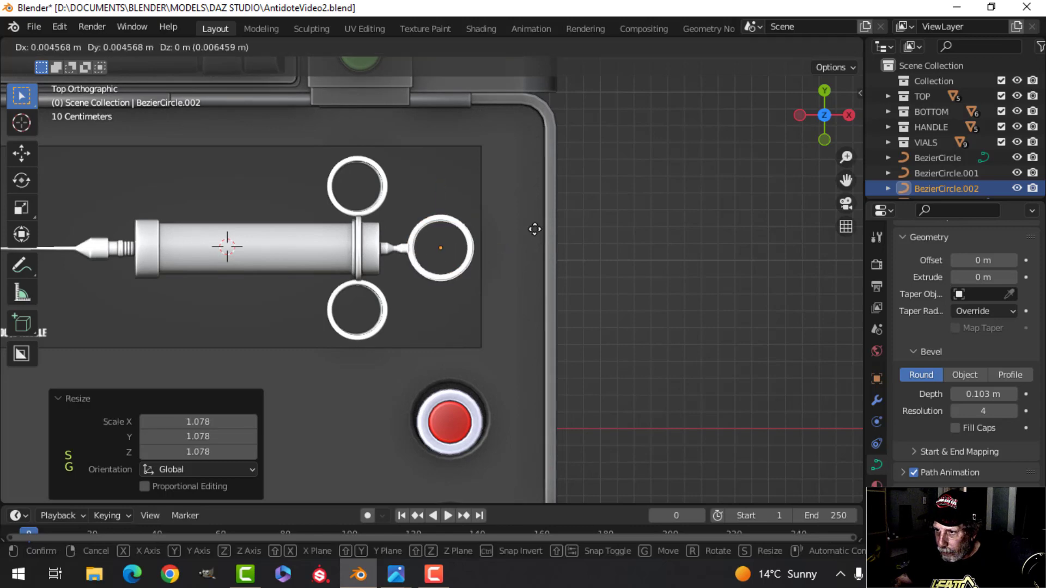
pyautogui.click(534, 229)
# Step: Inset the plunger stem's end face beside its ring by about 0.009 m to sharpen the smoothed edge
pyautogui.moveTo(534, 229); pyautogui.dragTo(433, 182, button='middle')
pyautogui.scroll(3, 430, 234)
pyautogui.scroll(7, 471, 224)
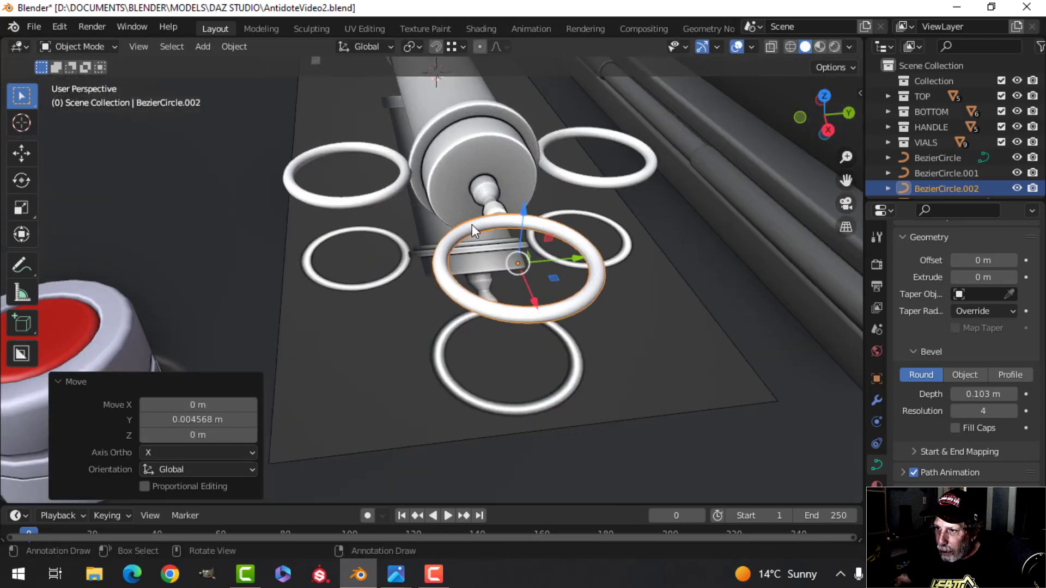
pyautogui.keyDown('shift'); pyautogui.moveTo(471, 224); pyautogui.dragTo(426, 278, button='middle'); pyautogui.keyUp('shift')
pyautogui.scroll(2, 472, 263)
pyautogui.keyDown('shift'); pyautogui.moveTo(544, 212); pyautogui.dragTo(390, 313, button='middle'); pyautogui.keyUp('shift')
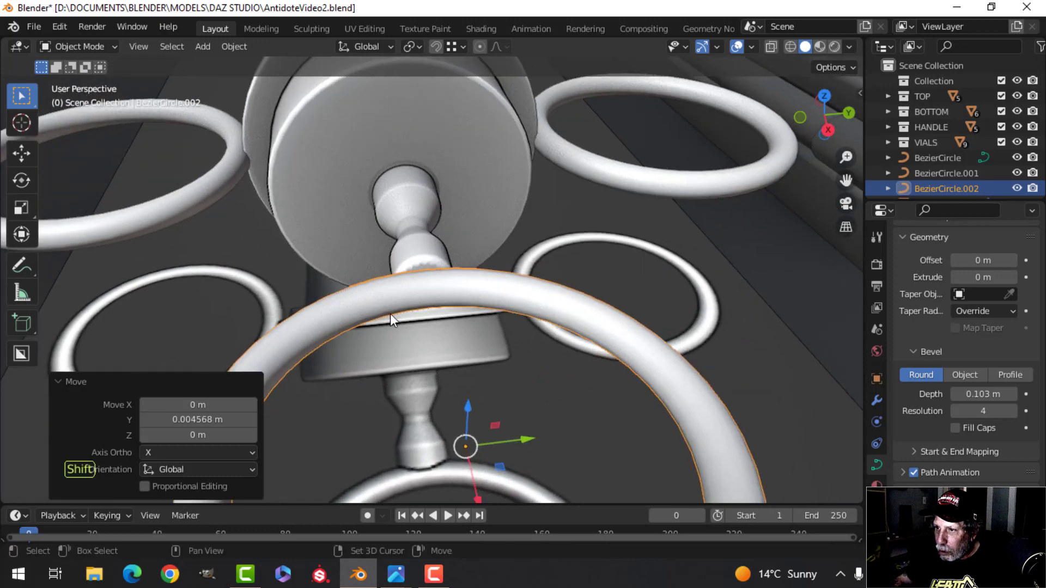
pyautogui.scroll(3, 411, 272)
pyautogui.click(419, 247)
pyautogui.press('Tab')
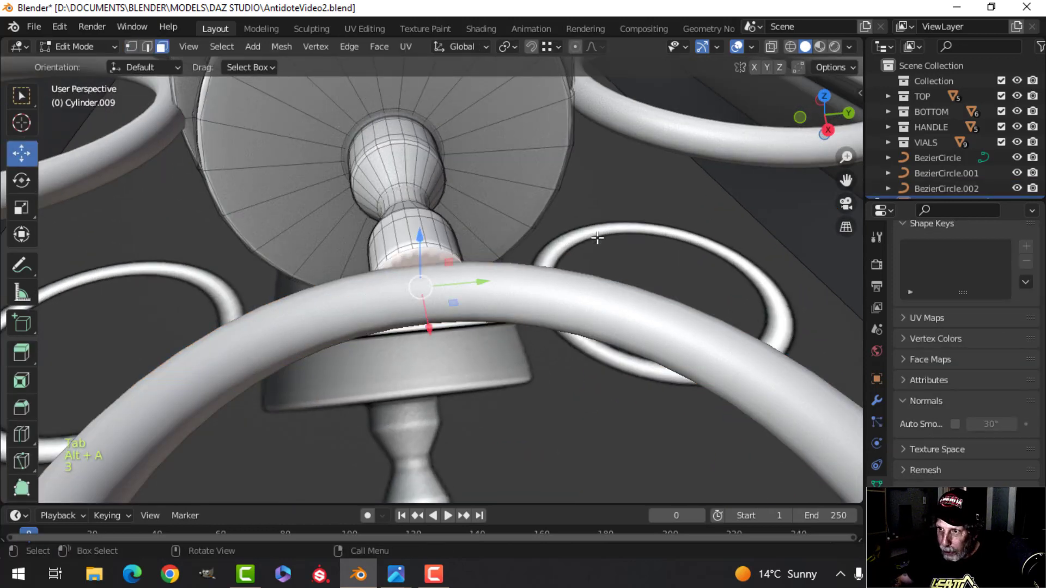
pyautogui.press('i')
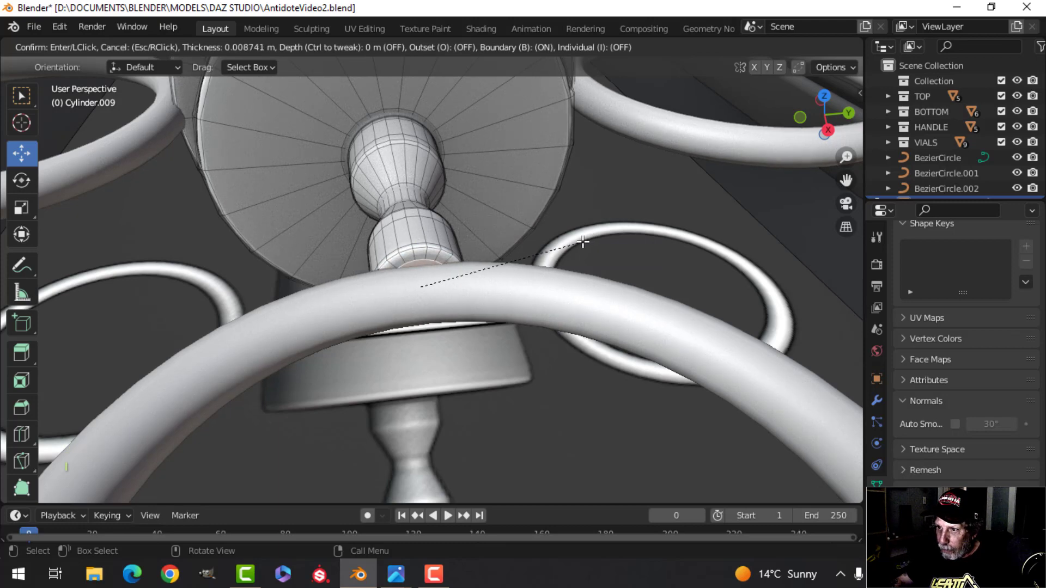
pyautogui.click(579, 245)
pyautogui.press('Tab')
pyautogui.scroll(-3, 468, 263)
pyautogui.hotkey('alt', 'a')
# Step: Examine how the plunger stem and the three finger rings fit together from the side and from above
pyautogui.moveTo(469, 263); pyautogui.dragTo(591, 279, button='middle')
pyautogui.scroll(-4, 403, 291)
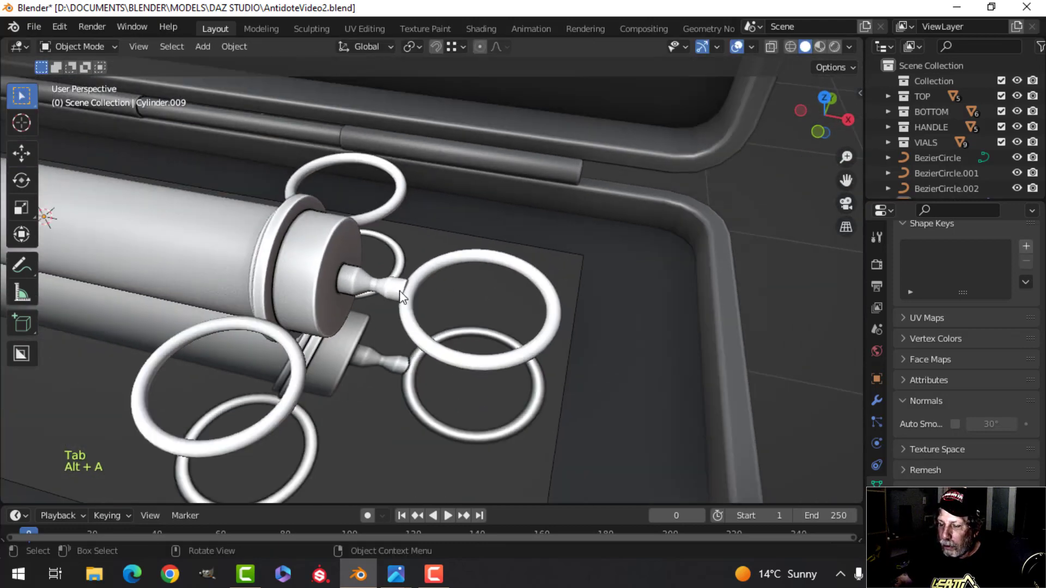
pyautogui.moveTo(400, 292); pyautogui.dragTo(509, 240, button='middle')
pyautogui.scroll(3, 511, 273)
pyautogui.keyDown('shift'); pyautogui.moveTo(512, 304); pyautogui.dragTo(502, 265, button='middle'); pyautogui.keyUp('shift')
pyautogui.moveTo(503, 265)
pyautogui.mouseDown(button='middle')
pyautogui.moveTo(479, 241)
pyautogui.moveTo(492, 217)
pyautogui.moveTo(495, 248)
pyautogui.mouseUp(button='middle')
pyautogui.click(472, 258)
pyautogui.scroll(-5, 495, 248)
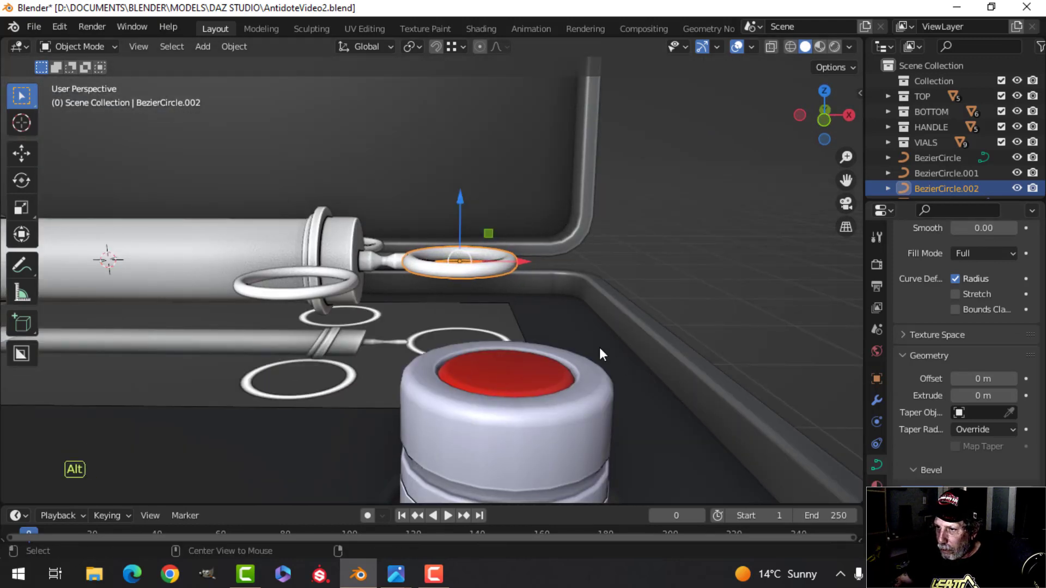
pyautogui.hotkey('alt', 'a')
pyautogui.moveTo(553, 322); pyautogui.dragTo(512, 367, button='middle')
pyautogui.scroll(-5, 431, 339)
pyautogui.keyDown('shift'); pyautogui.moveTo(433, 330); pyautogui.dragTo(466, 412, button='middle'); pyautogui.keyUp('shift')
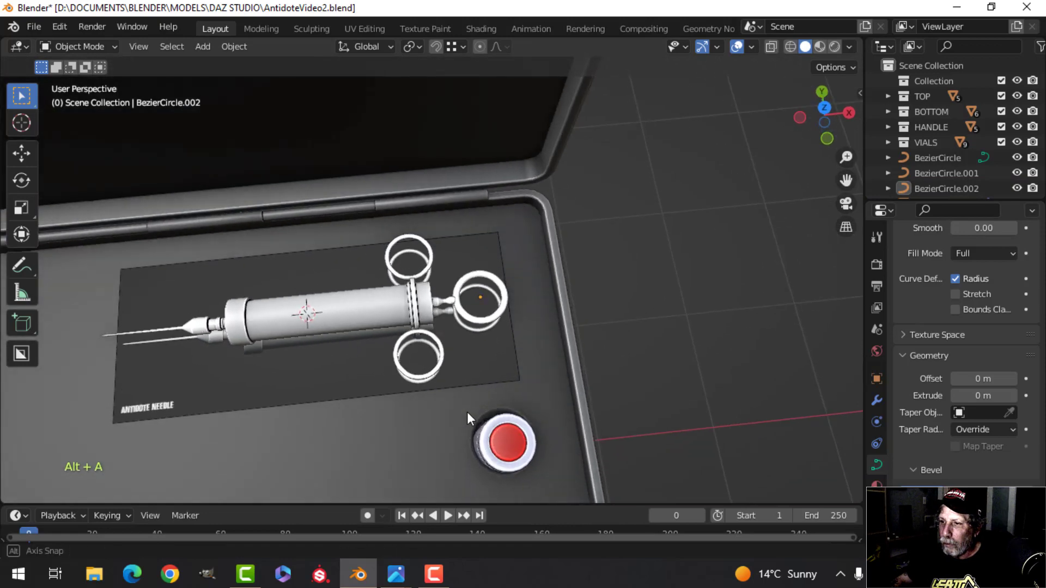
pyautogui.scroll(-3, 457, 381)
pyautogui.keyDown('shift'); pyautogui.moveTo(440, 342); pyautogui.dragTo(472, 316, button='middle'); pyautogui.keyUp('shift')
pyautogui.moveTo(473, 316); pyautogui.dragTo(453, 284, button='middle')
pyautogui.scroll(4, 482, 334)
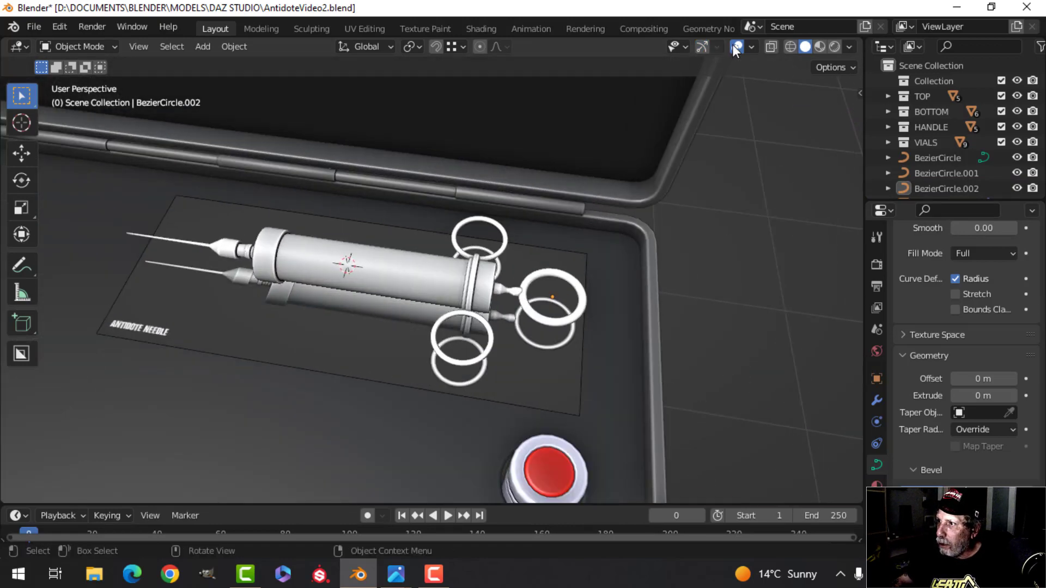
pyautogui.scroll(3, 524, 255)
pyautogui.keyDown('shift'); pyautogui.moveTo(524, 255); pyautogui.dragTo(360, 256, button='middle'); pyautogui.keyUp('shift')
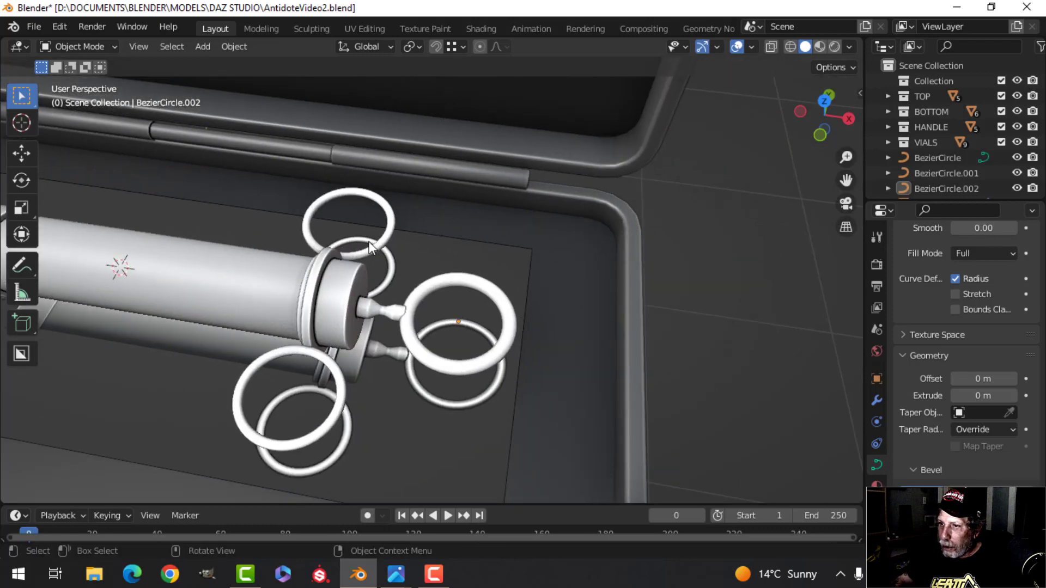
# Step: Join the three finger-ring curves into one object and set its preview resolution to 3
pyautogui.click(375, 248)
pyautogui.click(388, 205)
pyautogui.moveTo(388, 205); pyautogui.dragTo(402, 379, button='middle')
pyautogui.keyDown('shift'); pyautogui.click(359, 391); pyautogui.keyUp('shift')
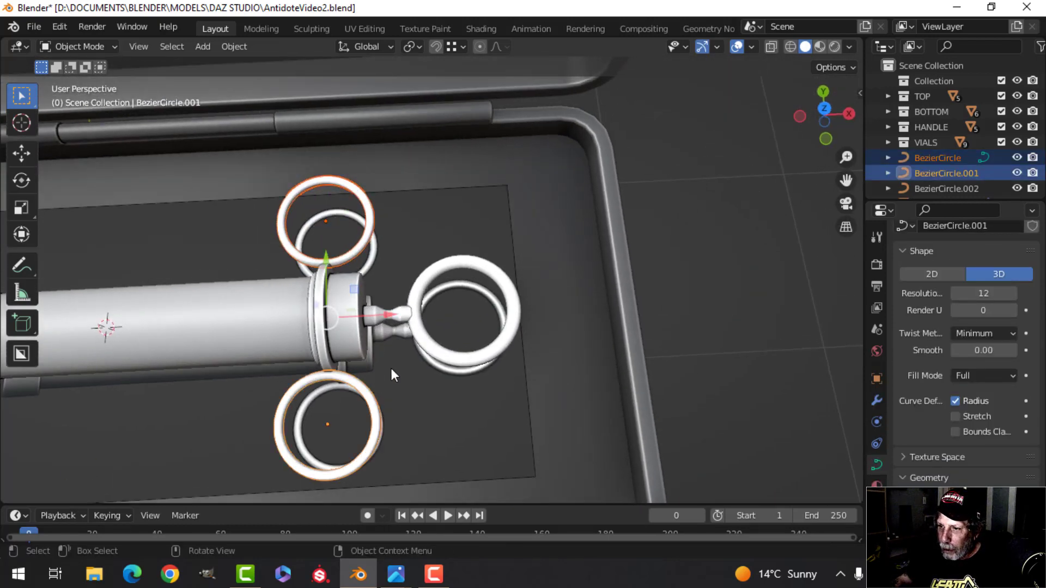
pyautogui.keyDown('shift'); pyautogui.click(465, 354); pyautogui.keyUp('shift')
pyautogui.hotkey('ctrl', 'j')
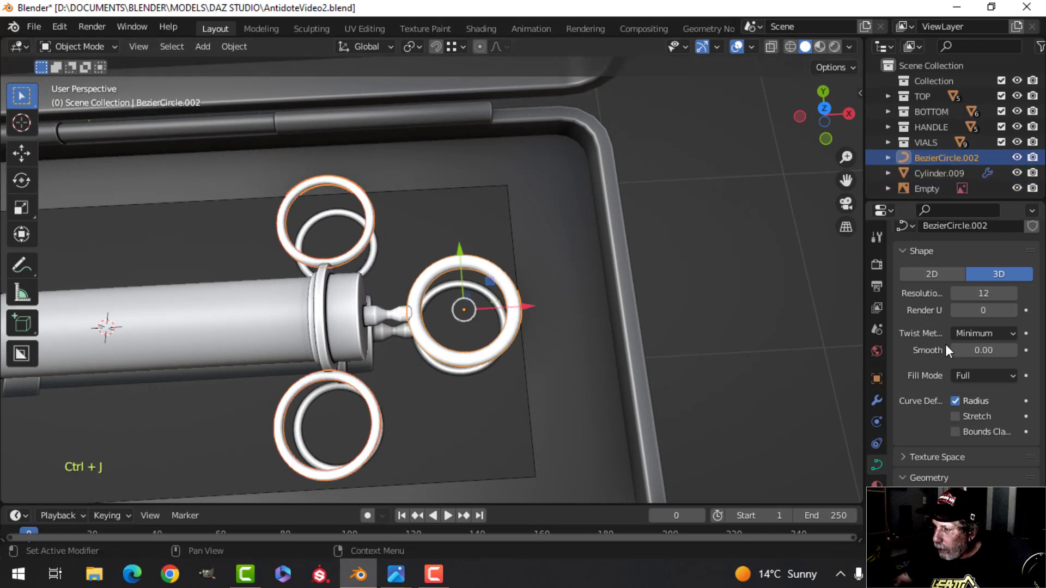
pyautogui.write('3')
pyautogui.press('Return')
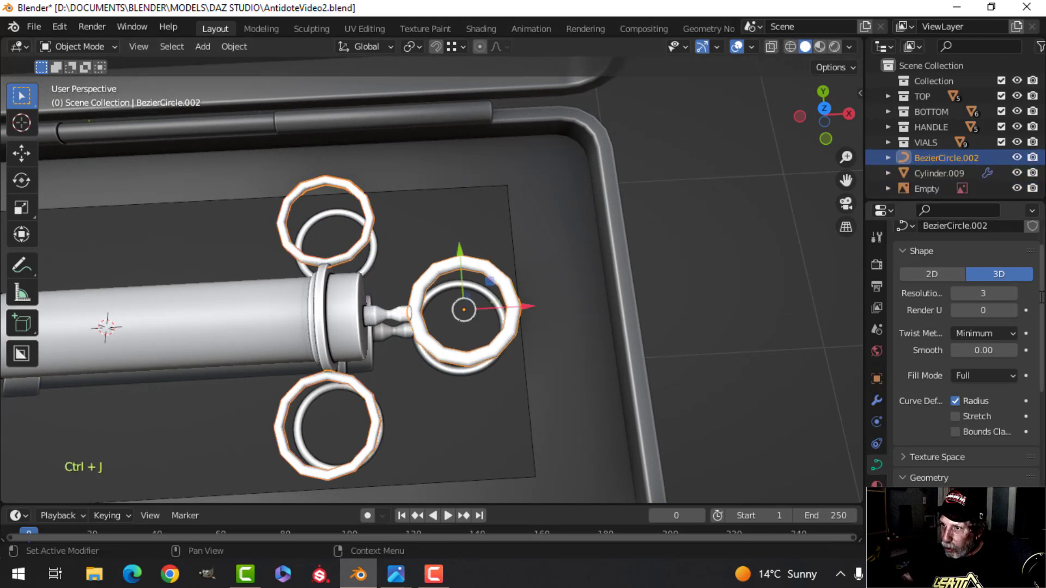
# Step: Convert the joined ring curves to a mesh and add a level 2 Subdivision Surface
pyautogui.rightClick(364, 210)
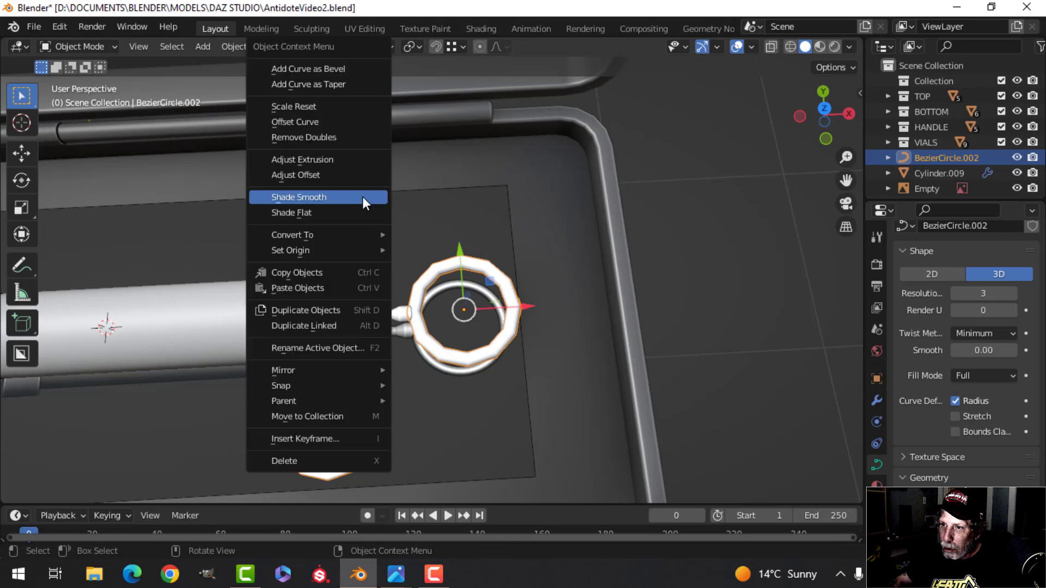
pyautogui.moveTo(326, 238)
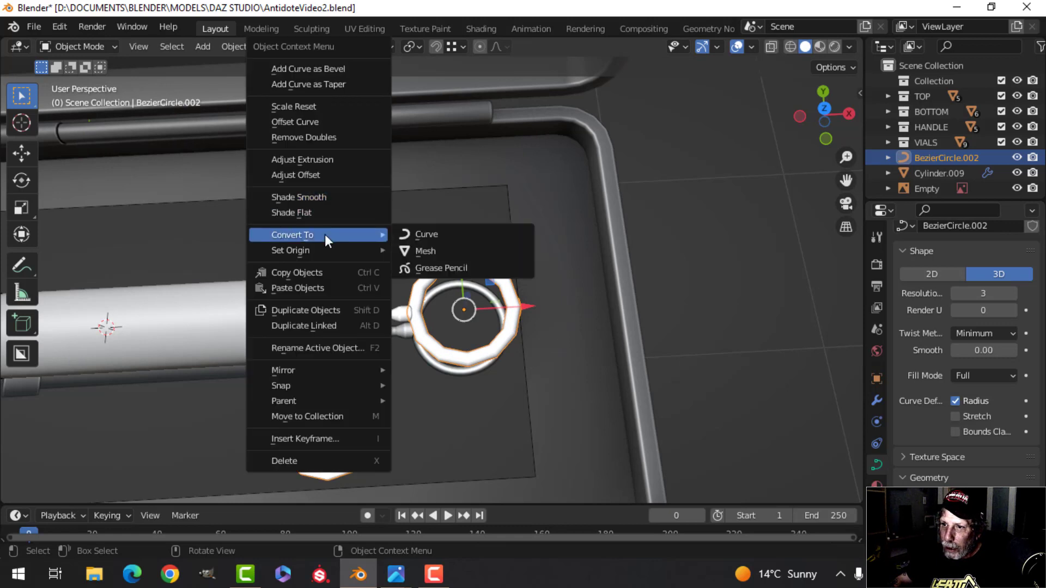
pyautogui.click(426, 251)
pyautogui.hotkey('ctrl', '2')
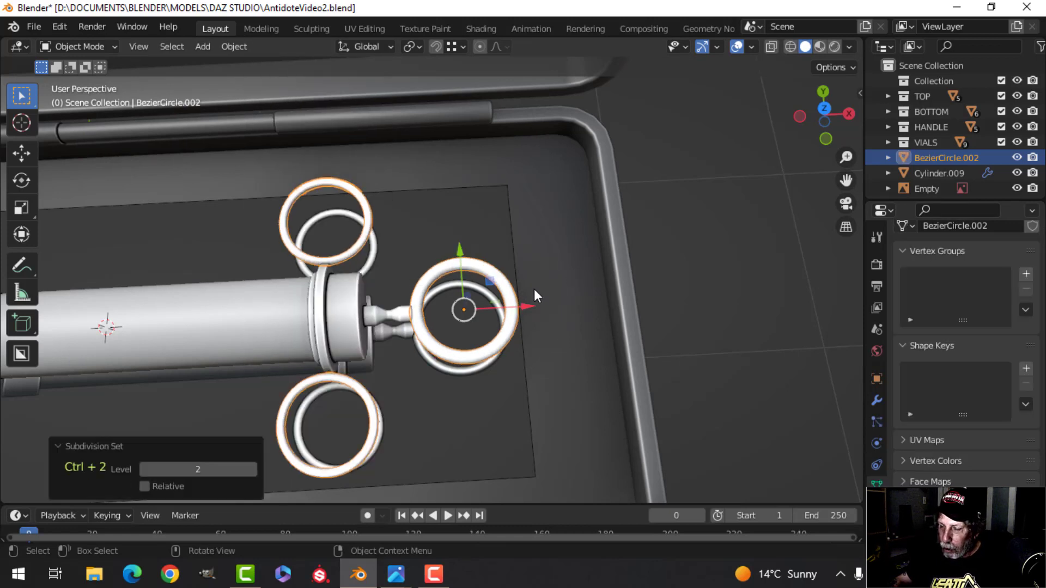
pyautogui.hotkey('alt', 'a')
# Step: Join the finger-ring mesh into the syringe body, keeping the syringe as the active object
pyautogui.keyDown('shift'); pyautogui.moveTo(371, 286); pyautogui.dragTo(430, 285, button='middle'); pyautogui.keyUp('shift')
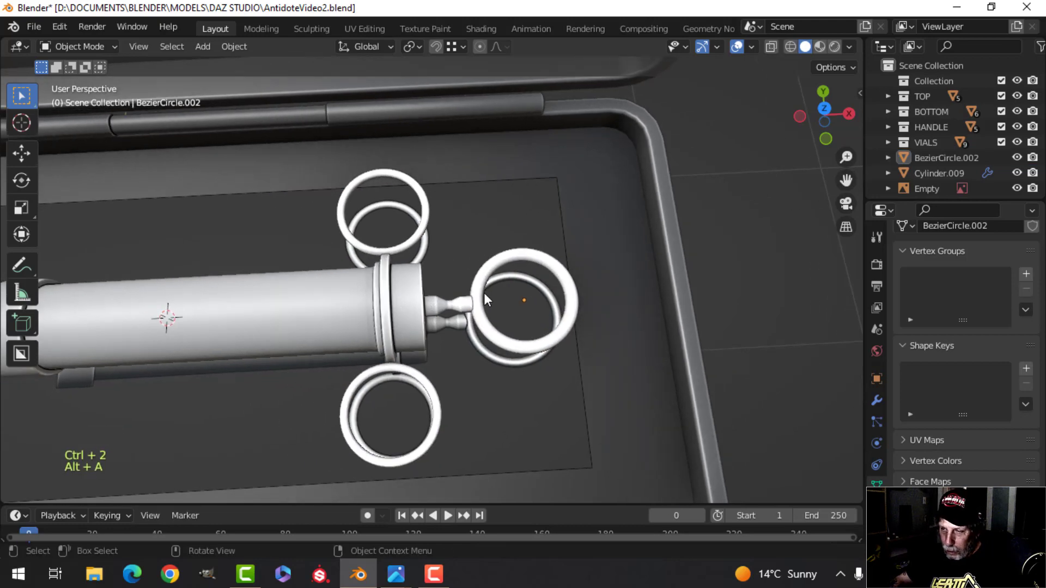
pyautogui.click(478, 305)
pyautogui.keyDown('shift'); pyautogui.click(419, 291); pyautogui.keyUp('shift')
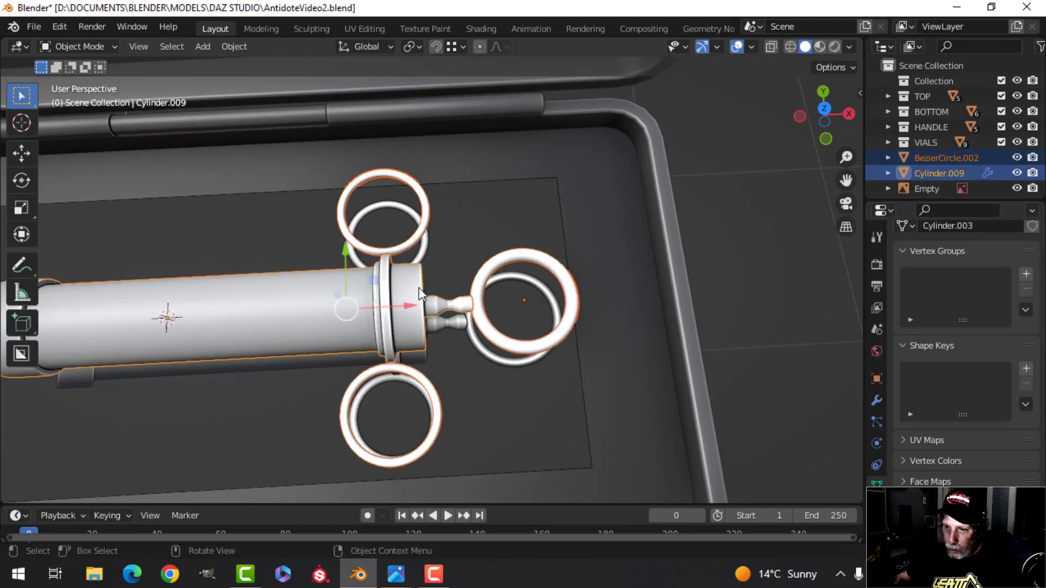
pyautogui.hotkey('ctrl', 'j')
pyautogui.scroll(-3, 375, 270)
pyautogui.hotkey('alt', 'a')
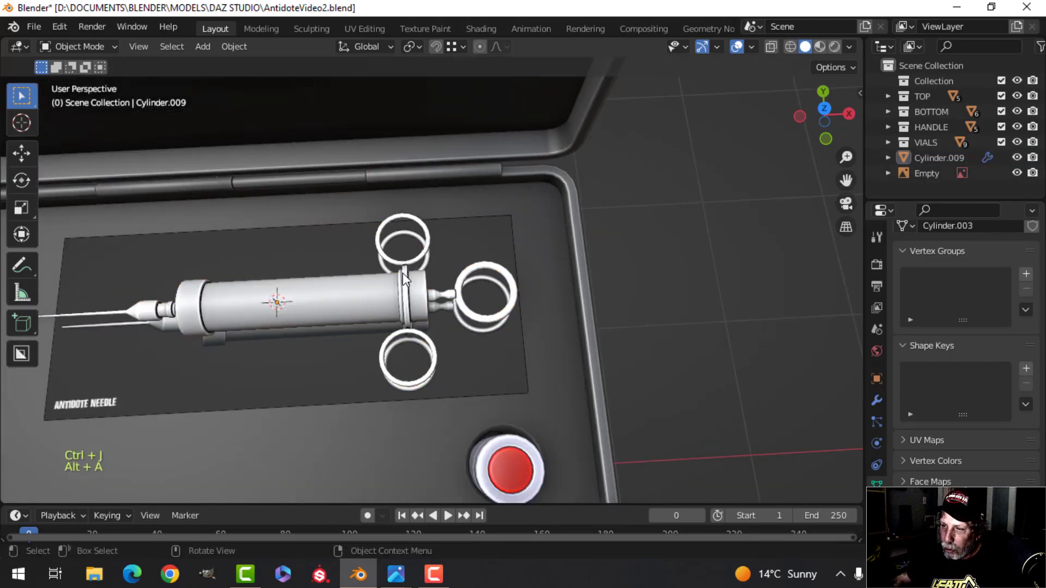
# Step: Hide the antidote needle reference image beneath the syringe
pyautogui.scroll(3, 442, 275)
pyautogui.moveTo(507, 272)
pyautogui.mouseDown(button='middle')
pyautogui.moveTo(443, 275)
pyautogui.moveTo(518, 267)
pyautogui.mouseUp(button='middle')
pyautogui.scroll(1, 445, 271)
pyautogui.scroll(-6, 446, 271)
pyautogui.moveTo(517, 267); pyautogui.dragTo(417, 334, button='middle')
pyautogui.click(411, 274)
pyautogui.press('h')
pyautogui.scroll(-2, 463, 254)
pyautogui.scroll(5, 443, 262)
pyautogui.scroll(-3, 379, 293)
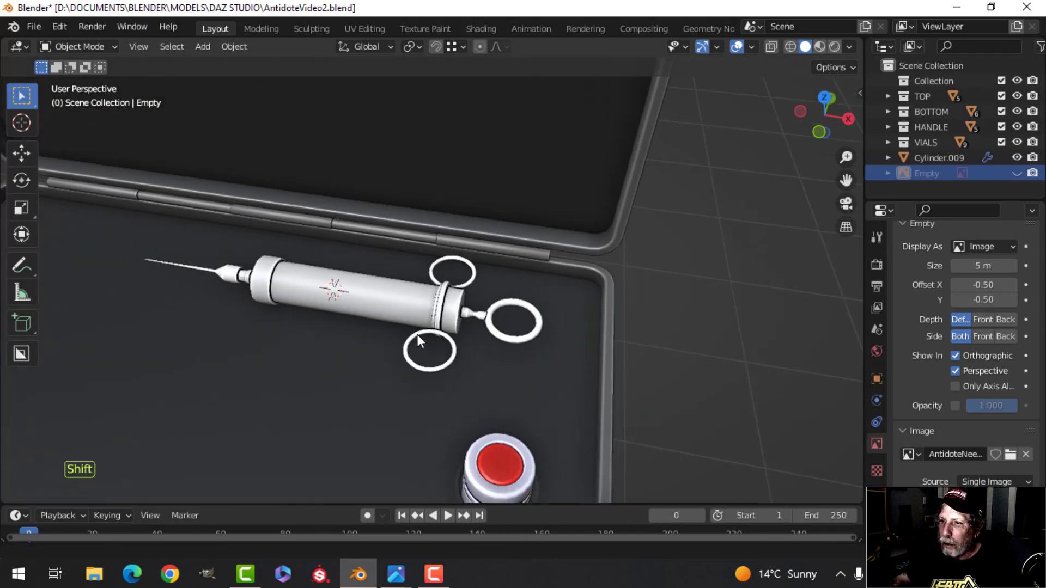
# Step: Select the syringe and check it with a viewport overlay switched on briefly and back off
pyautogui.click(436, 306)
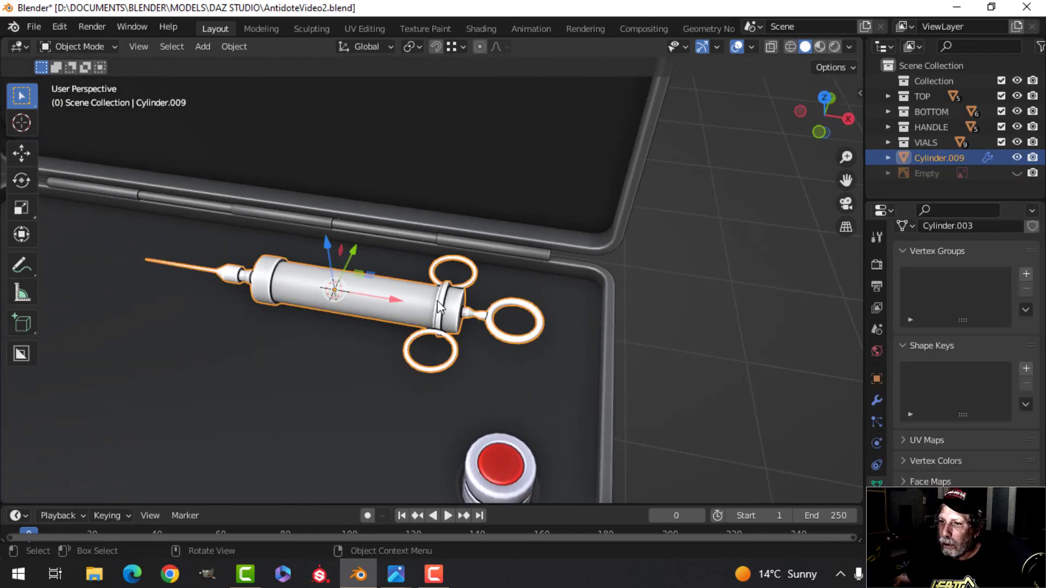
pyautogui.click(752, 47)
pyautogui.click(699, 325)
pyautogui.click(701, 322)
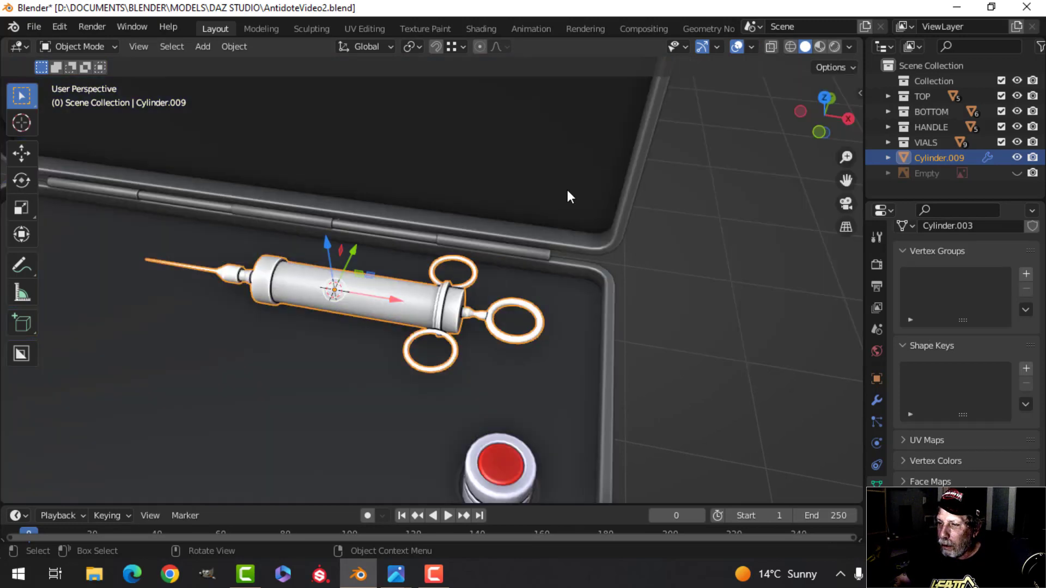
# Step: Merge all of the syringe's vertices by distance and return to Object Mode
pyautogui.press('Tab')
pyautogui.press('a')
pyautogui.press('m')
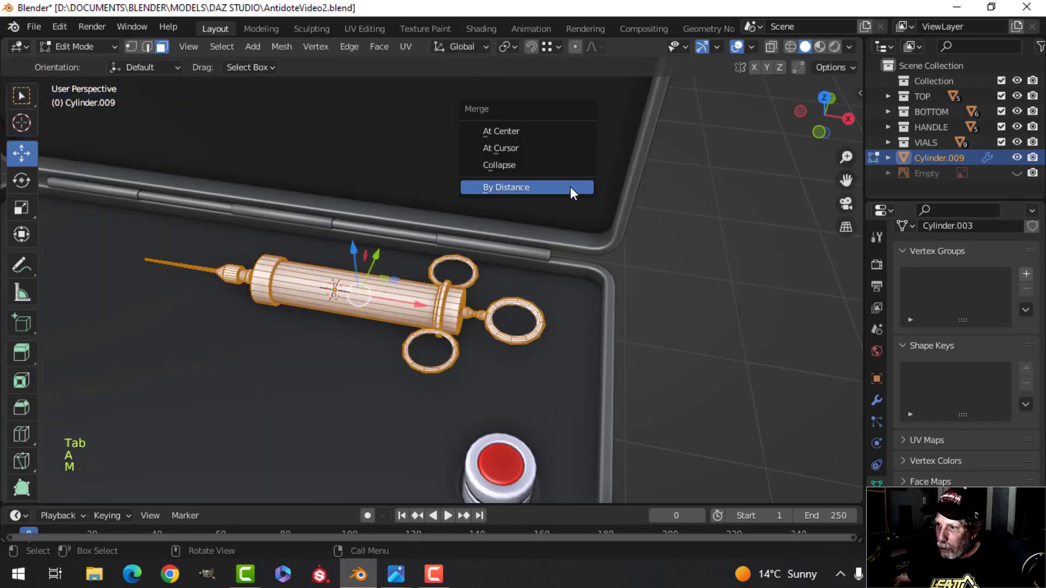
pyautogui.click(570, 187)
pyautogui.press('Tab')
pyautogui.scroll(3, 505, 359)
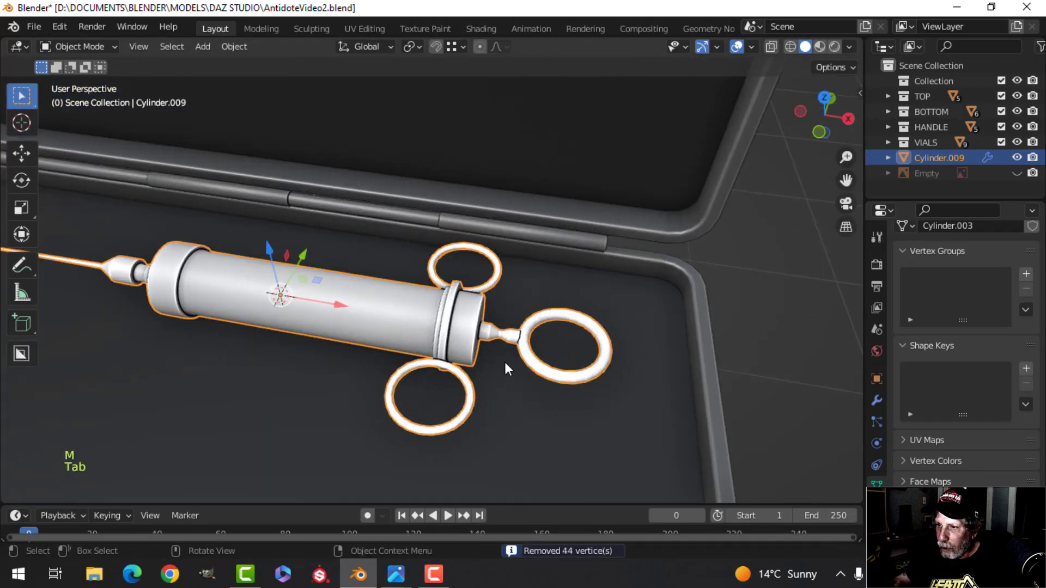
pyautogui.hotkey('alt', 'a')
# Step: Select all of the syringe's geometry in Edit Mode and move it about 0.18 m along X in top view
pyautogui.scroll(-4, 464, 357)
pyautogui.keyDown('shift'); pyautogui.moveTo(462, 358); pyautogui.dragTo(553, 347, button='middle'); pyautogui.keyUp('shift')
pyautogui.moveTo(553, 346); pyautogui.dragTo(553, 374, button='middle')
pyautogui.click(525, 333)
pyautogui.scroll(-4, 522, 338)
pyautogui.press('Tab')
pyautogui.press('a')
pyautogui.scroll(2, 529, 360)
pyautogui.press('KP_7')
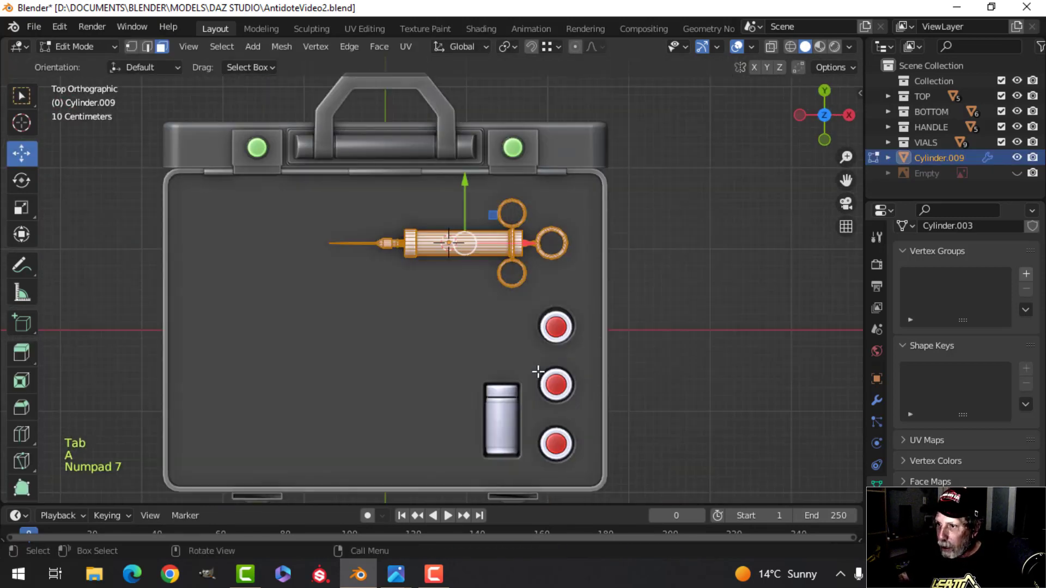
pyautogui.press('g')
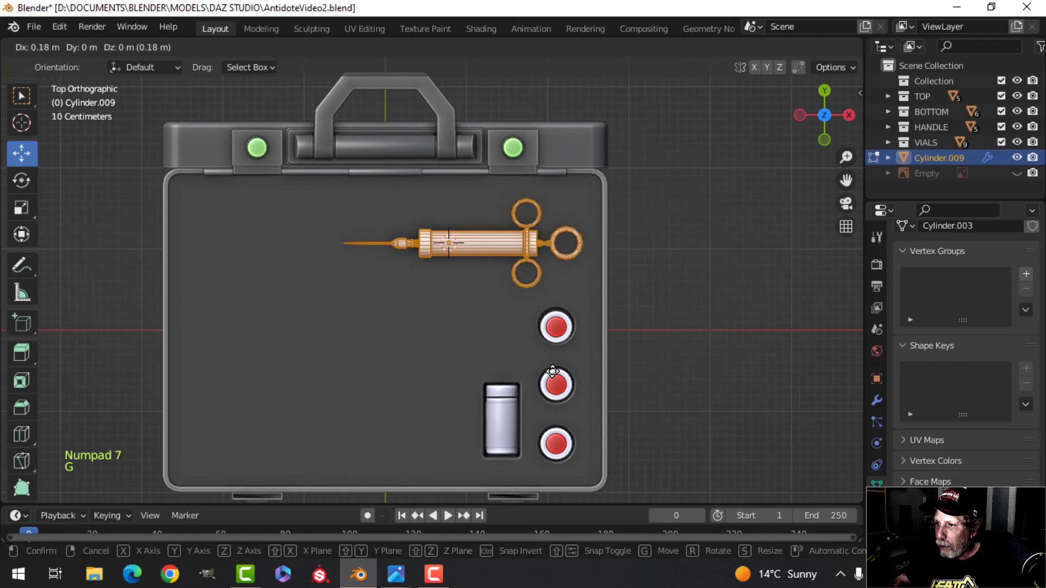
pyautogui.click(554, 370)
# Step: Rescale the whole syringe geometry slightly and lower it by 0.16903 m along Z toward the case floor
pyautogui.press('s')
pyautogui.click(612, 320)
pyautogui.moveTo(612, 319); pyautogui.dragTo(534, 289, button='middle')
pyautogui.moveTo(510, 265)
pyautogui.mouseDown()
pyautogui.moveTo(505, 295)
pyautogui.moveTo(507, 282)
pyautogui.mouseUp()
pyautogui.scroll(2, 513, 326)
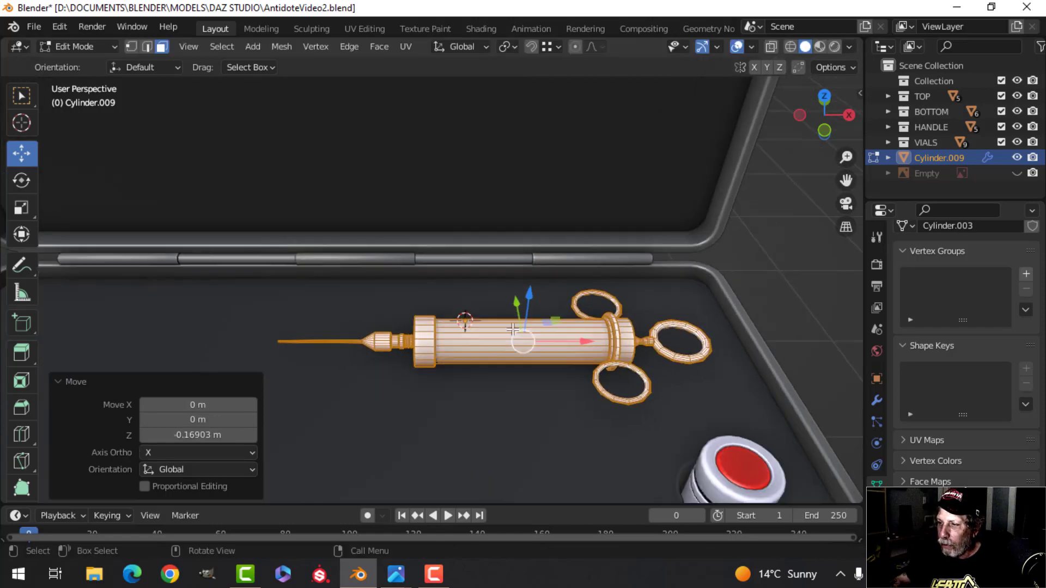
# Step: Rescale the whole syringe geometry slightly, return to Object Mode and clear the selection
pyautogui.scroll(-4, 525, 343)
pyautogui.keyDown('shift'); pyautogui.moveTo(524, 343); pyautogui.dragTo(507, 286, button='middle'); pyautogui.keyUp('shift')
pyautogui.scroll(1, 506, 286)
pyautogui.press('s')
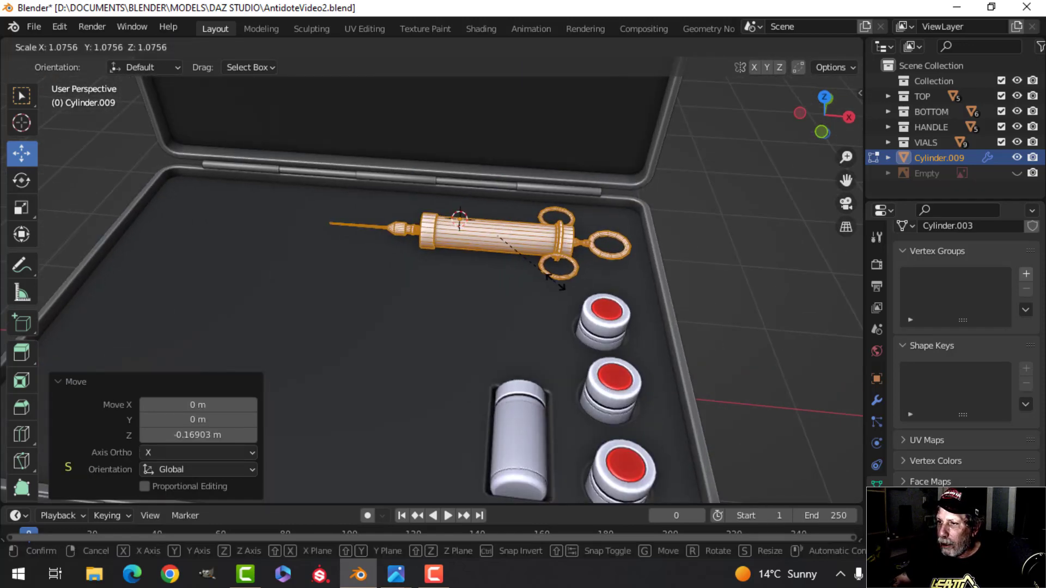
pyautogui.click(502, 283)
pyautogui.press('Tab')
pyautogui.hotkey('alt', 'a')
# Step: Add a 2 m plane at the 3D cursor while in top orthographic view of the case
pyautogui.scroll(-3, 481, 309)
pyautogui.scroll(2, 454, 306)
pyautogui.keyDown('shift'); pyautogui.moveTo(453, 306); pyautogui.dragTo(541, 270, button='middle'); pyautogui.keyUp('shift')
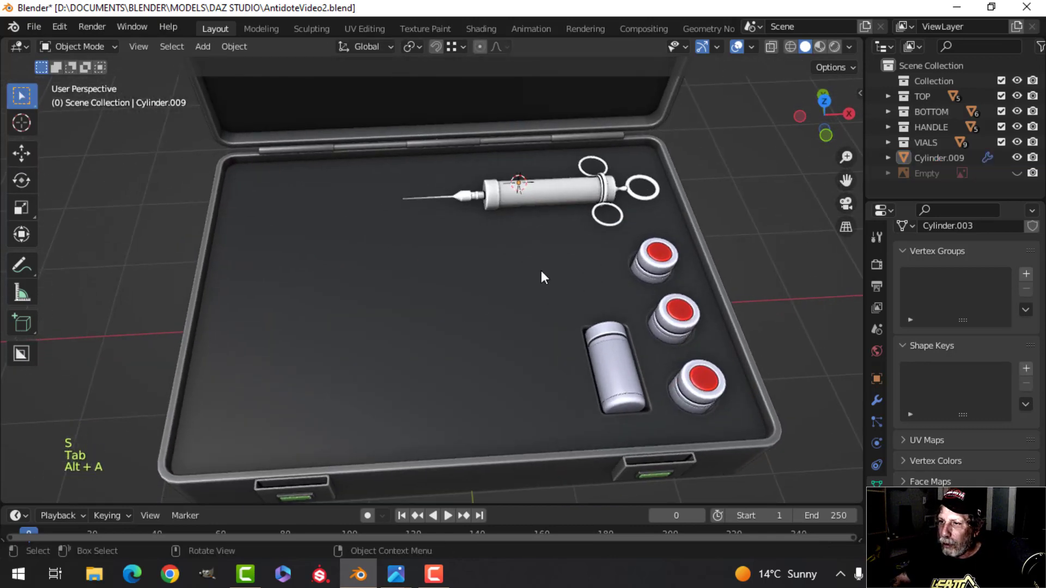
pyautogui.scroll(-2, 495, 286)
pyautogui.keyDown('shift'); pyautogui.moveTo(484, 290); pyautogui.dragTo(468, 265, button='middle'); pyautogui.keyUp('shift')
pyautogui.press('KP_7')
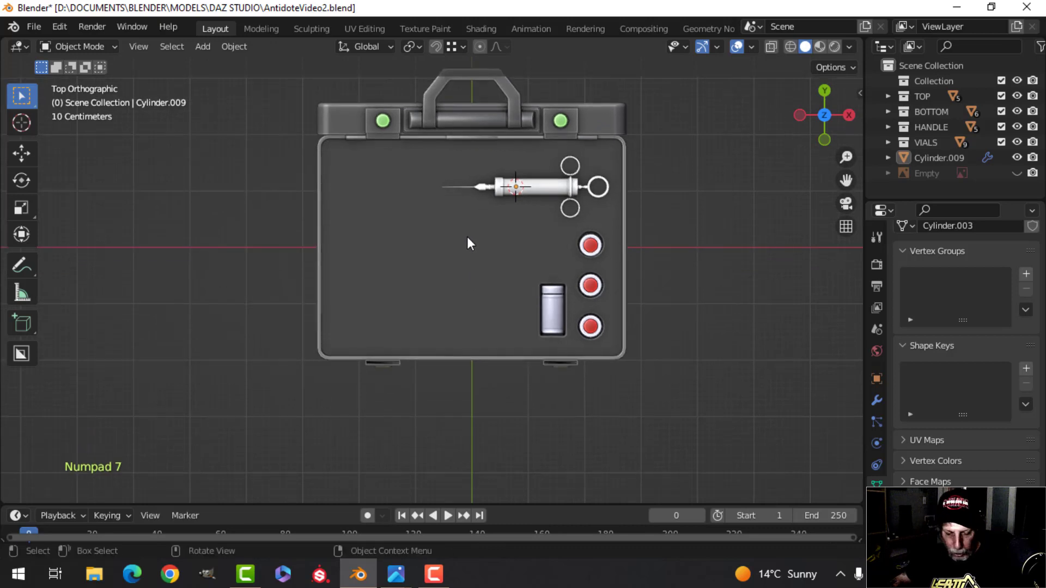
pyautogui.hotkey('shift', 'a')
pyautogui.moveTo(419, 221)
pyautogui.click(526, 221)
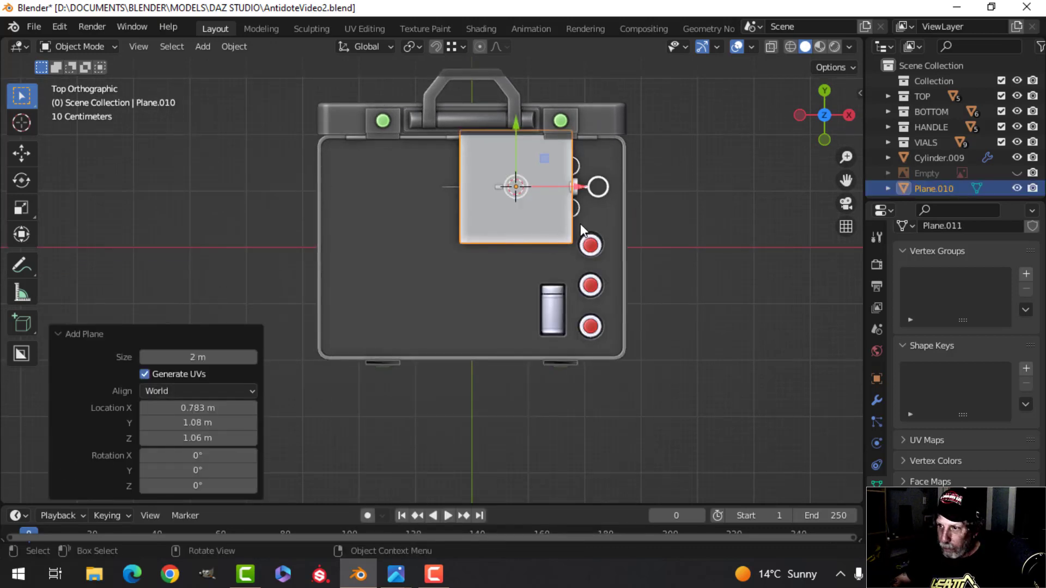
# Step: In Edit Mode, scale the plane to 0.579 along Y and position it over the syringe's barrel and finger rings
pyautogui.press('Tab')
pyautogui.press('g')
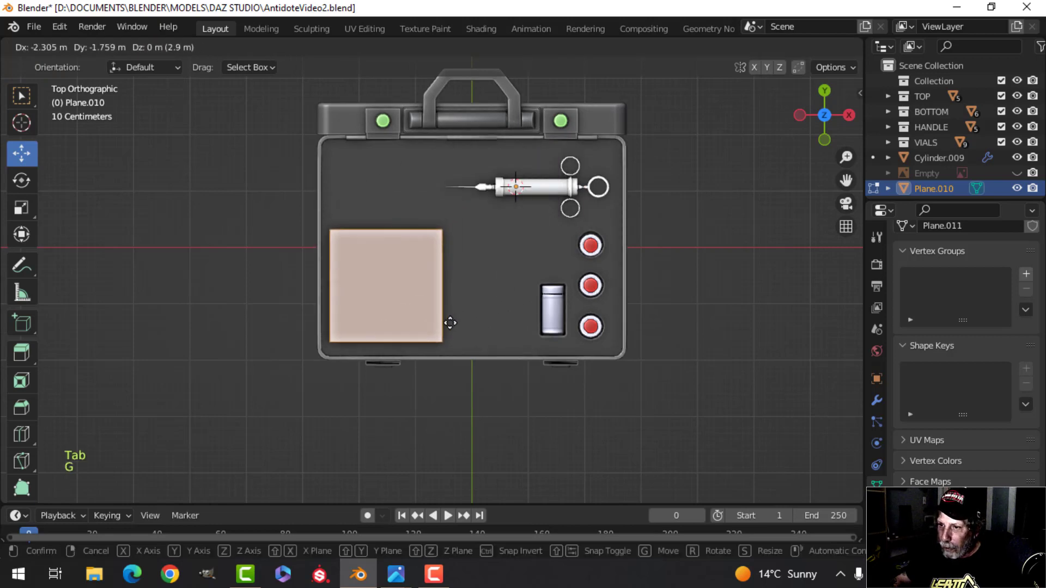
pyautogui.click(549, 233)
pyautogui.press('s')
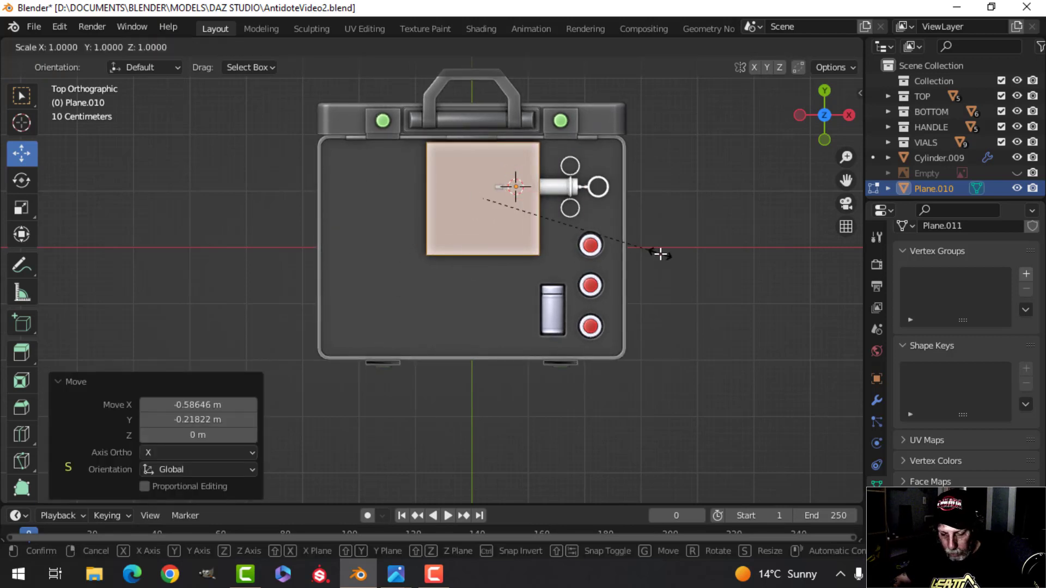
pyautogui.press('y')
pyautogui.click(586, 223)
pyautogui.press('g')
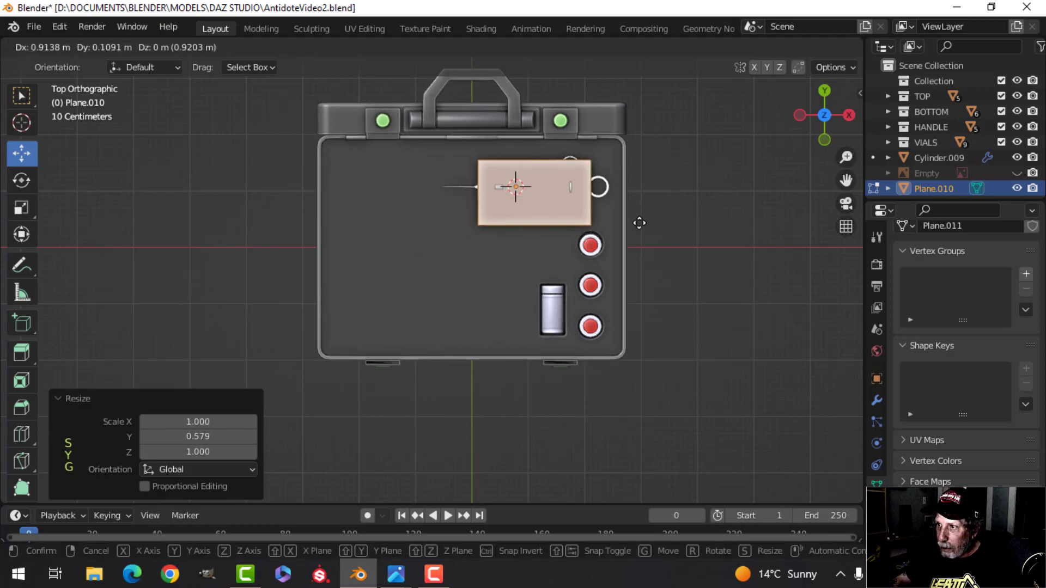
pyautogui.click(662, 217)
# Step: In wireframe shading, move the plane's edge on the needle side by -1.182 m along X, past the needle tip
pyautogui.press('z')
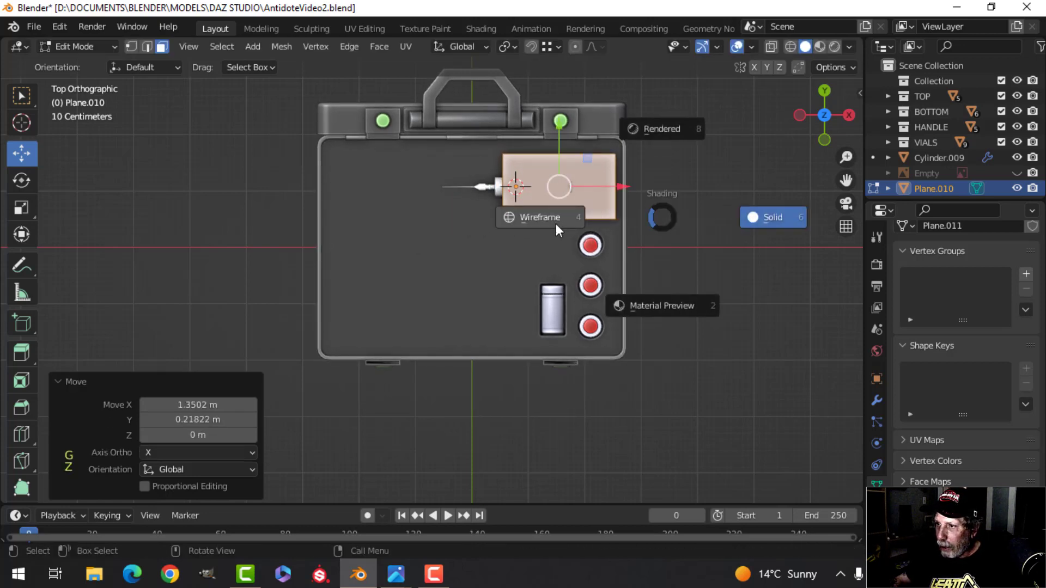
pyautogui.press('2')
pyautogui.click(539, 200)
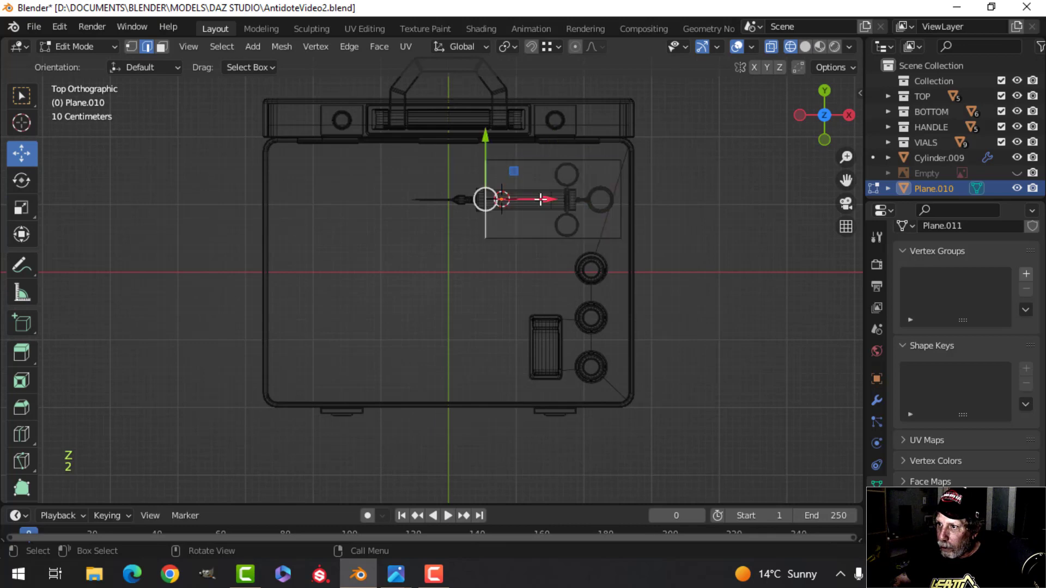
pyautogui.moveTo(549, 198); pyautogui.dragTo(474, 209)
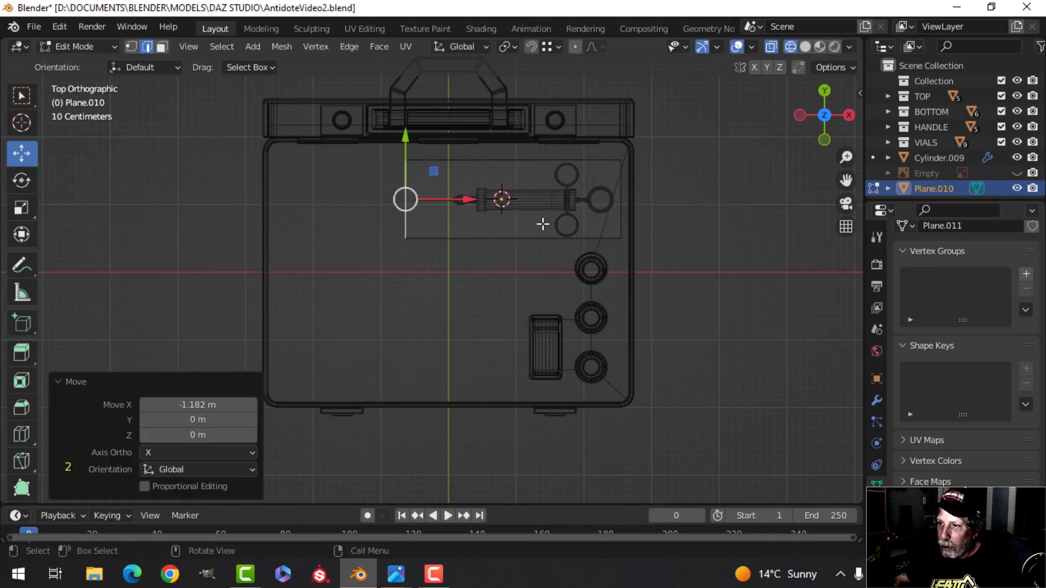
# Step: Widen the plane around the syringe by moving its lower edge slightly outward and its upper edge 0.055249 m along Y
pyautogui.scroll(2, 567, 227)
pyautogui.keyDown('shift'); pyautogui.moveTo(577, 230); pyautogui.dragTo(469, 236, button='middle'); pyautogui.keyUp('shift')
pyautogui.click(492, 228)
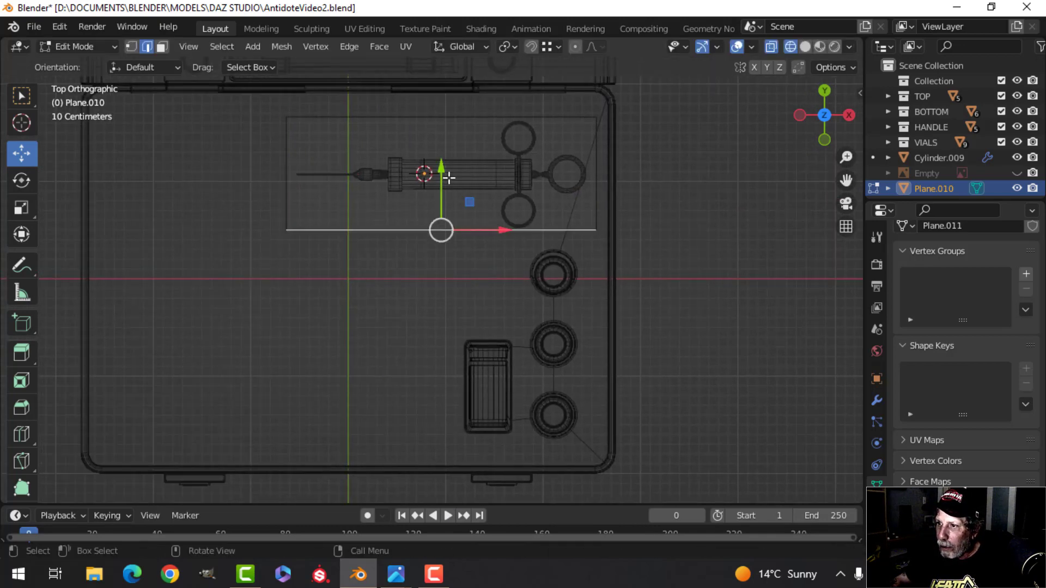
pyautogui.moveTo(445, 179); pyautogui.dragTo(447, 185)
pyautogui.click(491, 118)
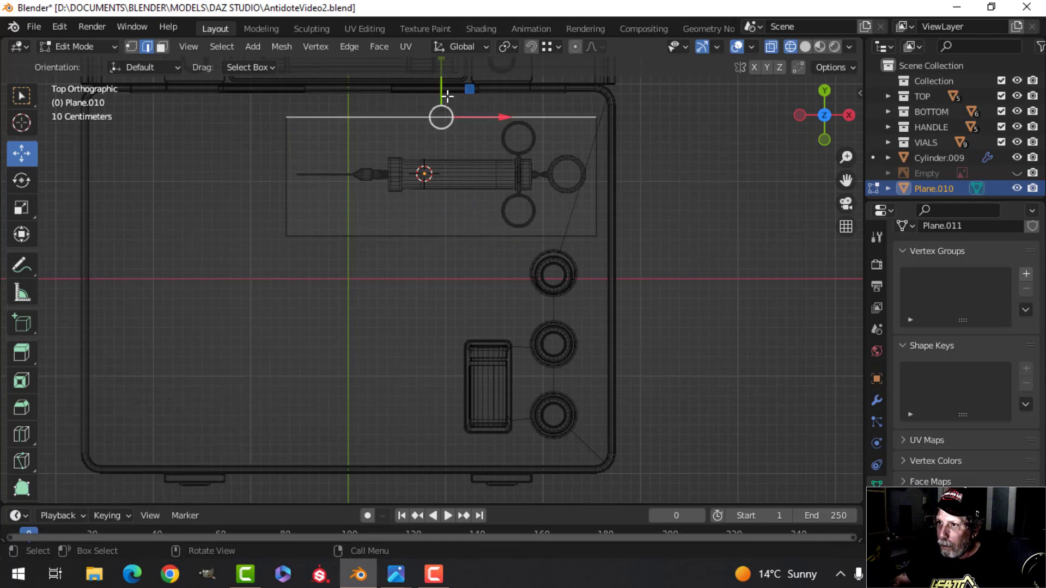
pyautogui.moveTo(447, 96); pyautogui.dragTo(445, 87)
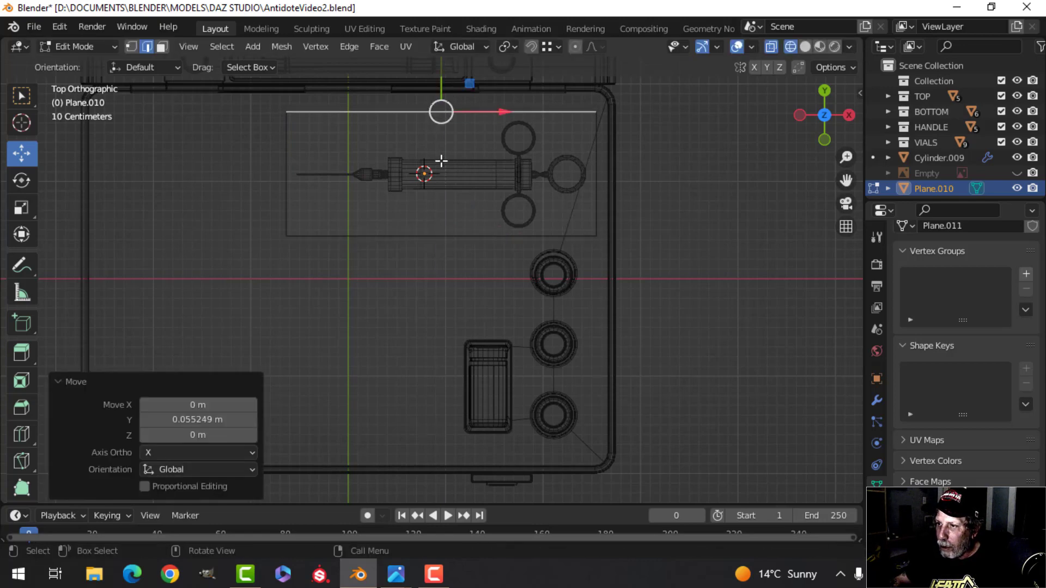
# Step: Return to solid shading, select the whole plane and lower it by 0.20131 m along Z toward the case floor
pyautogui.scroll(-2, 562, 193)
pyautogui.press('z')
pyautogui.moveTo(518, 233); pyautogui.dragTo(454, 219, button='middle')
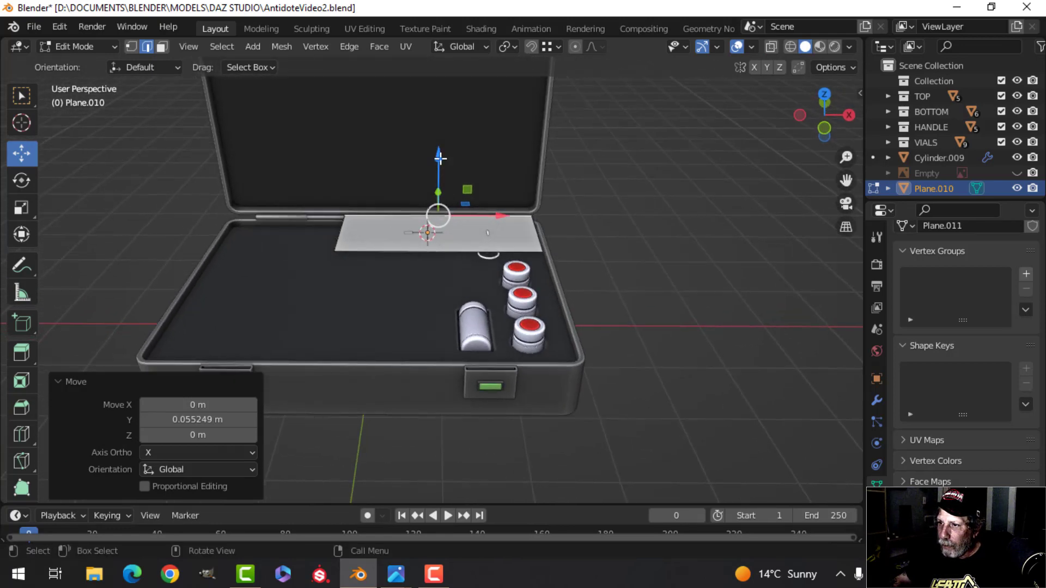
pyautogui.moveTo(441, 158); pyautogui.dragTo(438, 170)
pyautogui.hotkey('ctrl', 'z')
pyautogui.press('a')
pyautogui.moveTo(507, 200); pyautogui.dragTo(485, 221, button='middle')
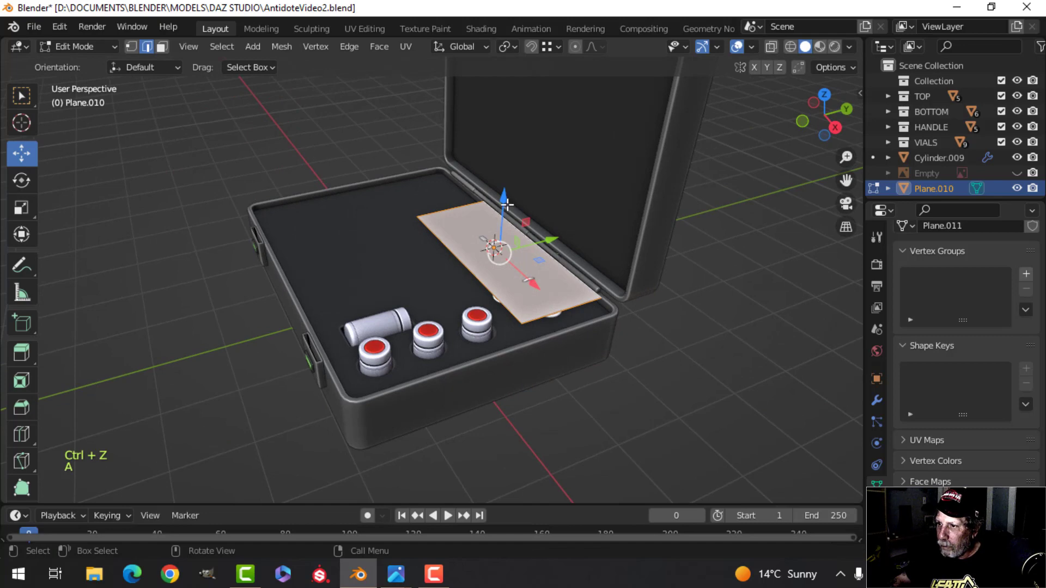
pyautogui.moveTo(507, 204); pyautogui.dragTo(498, 218)
# Step: Duplicate the plane in top view and move the copy -1.9325 m along X and -2.0739 m along Y
pyautogui.moveTo(519, 235); pyautogui.dragTo(589, 271, button='middle')
pyautogui.scroll(-3, 588, 271)
pyautogui.keyDown('shift'); pyautogui.moveTo(479, 291); pyautogui.dragTo(521, 260, button='middle'); pyautogui.keyUp('shift')
pyautogui.moveTo(520, 260); pyautogui.dragTo(542, 275, button='middle')
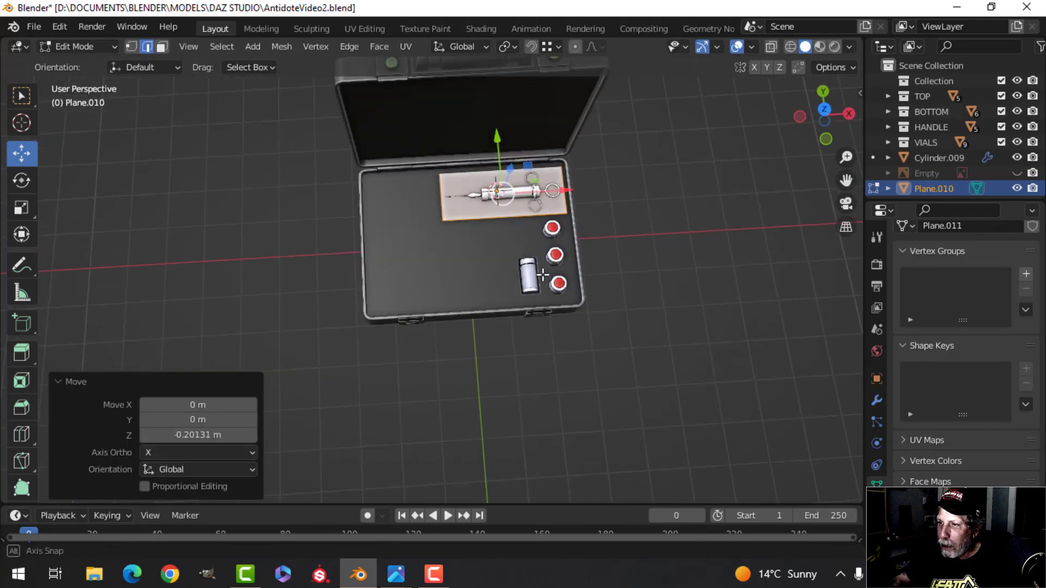
pyautogui.press('KP_7')
pyautogui.scroll(3, 523, 241)
pyautogui.scroll(-4, 526, 242)
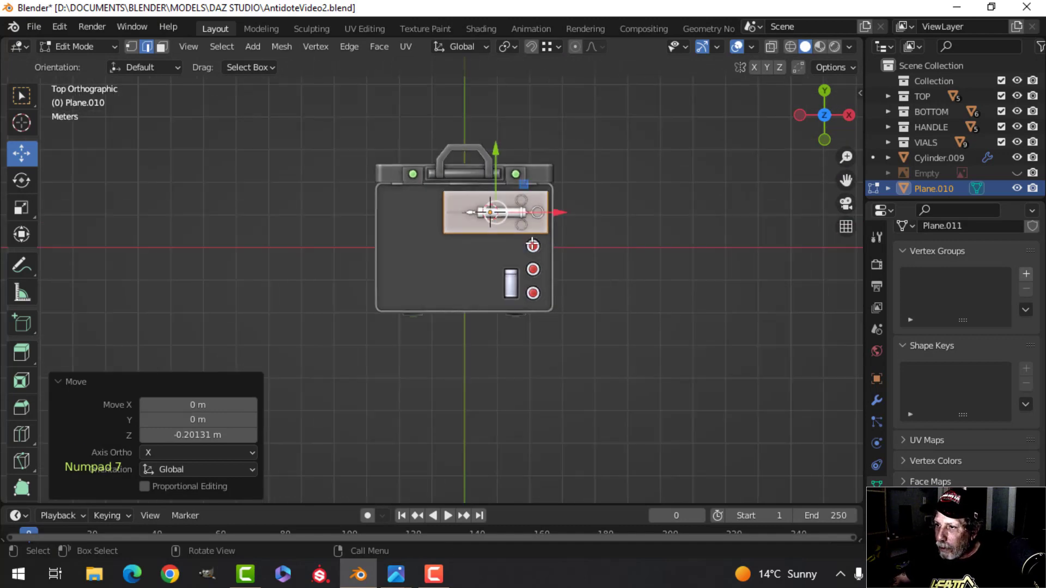
pyautogui.hotkey('shift', 'd')
pyautogui.press('g')
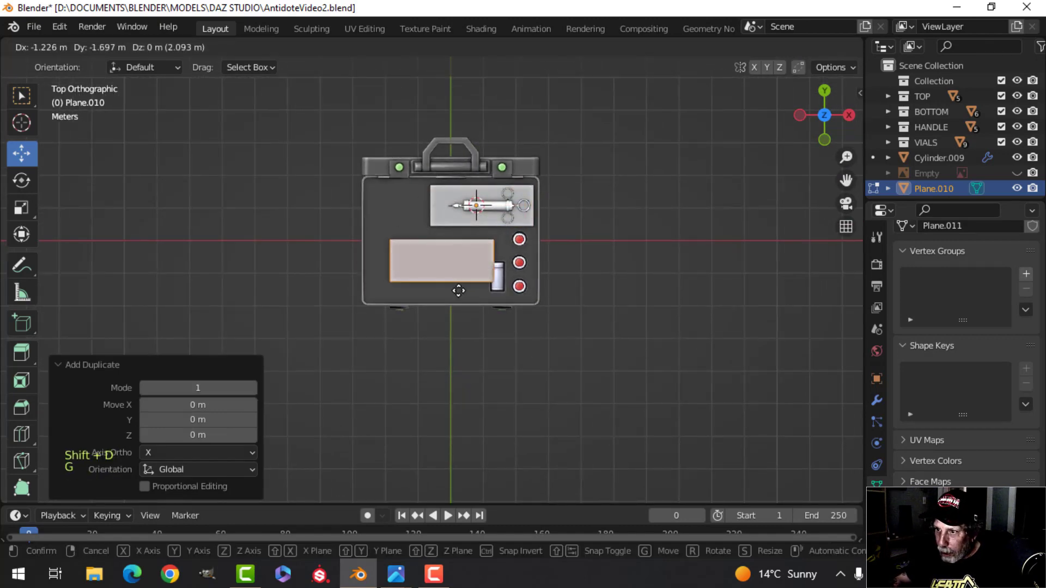
pyautogui.click(490, 283)
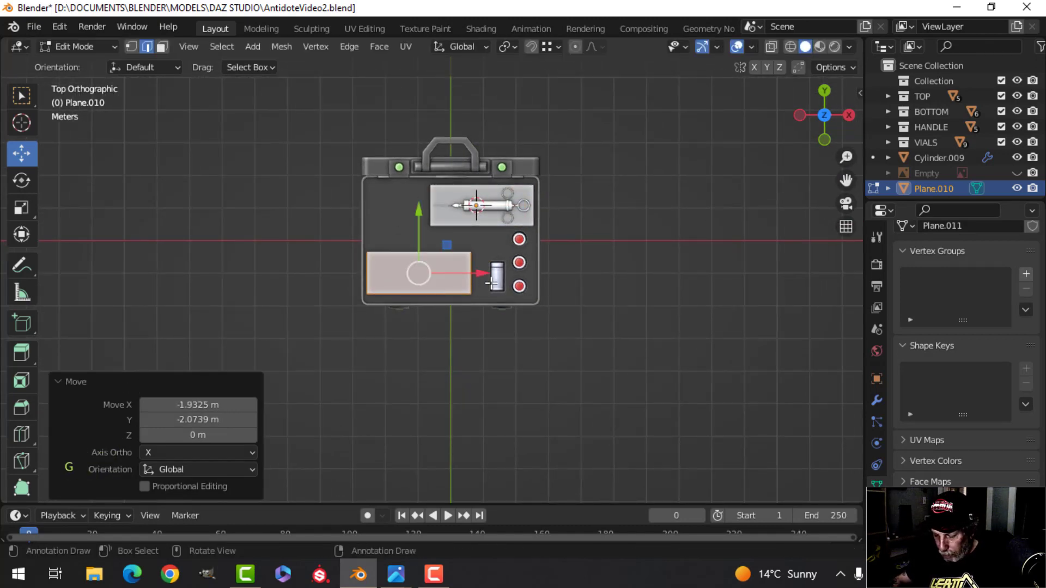
# Step: Separate the duplicated plane into its own object and shorten it in Edit Mode by moving its right-hand vertices inward along X
pyautogui.press('p')
pyautogui.click(492, 283)
pyautogui.press('Tab')
pyautogui.click(426, 275)
pyautogui.press('Tab')
pyautogui.scroll(3, 458, 273)
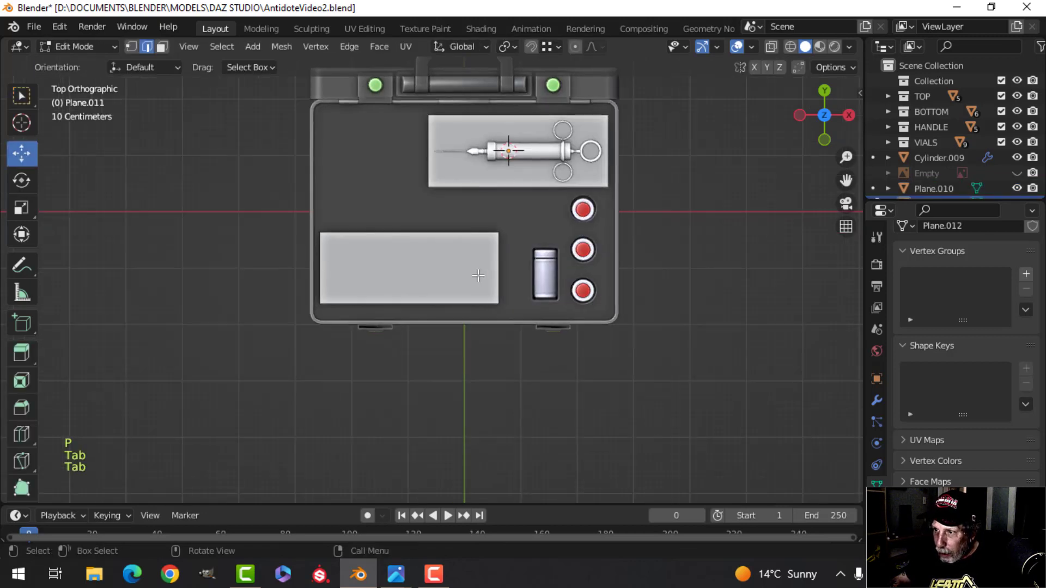
pyautogui.press('1')
pyautogui.moveTo(488, 212); pyautogui.dragTo(463, 279)
# Step: Try to move the separated plane's upper vertices outward along Y, then undo the move
pyautogui.press('b')
pyautogui.moveTo(318, 220); pyautogui.dragTo(427, 246)
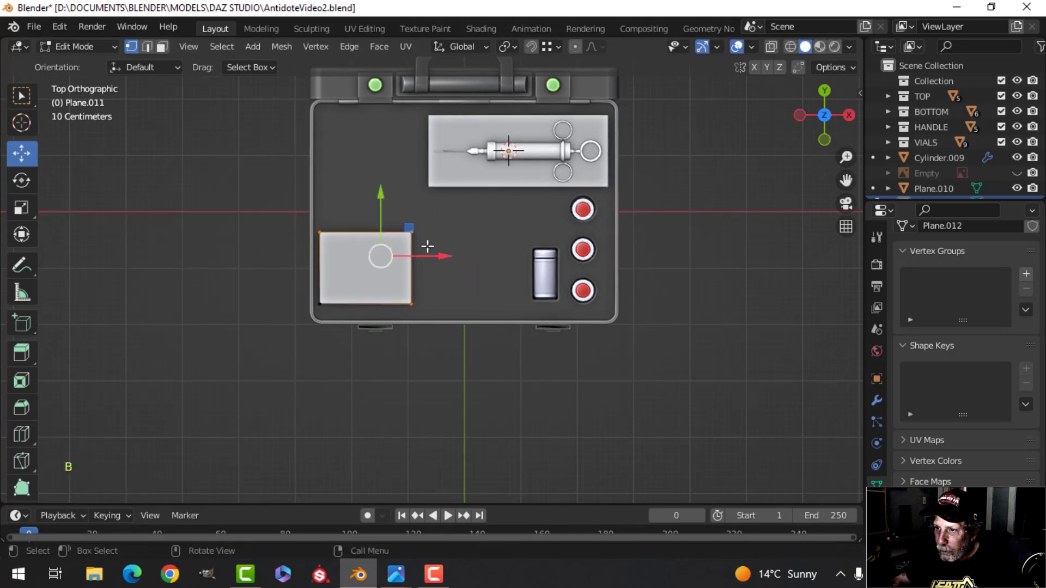
pyautogui.moveTo(373, 215); pyautogui.dragTo(388, 187)
pyautogui.hotkey('ctrl', 'z')
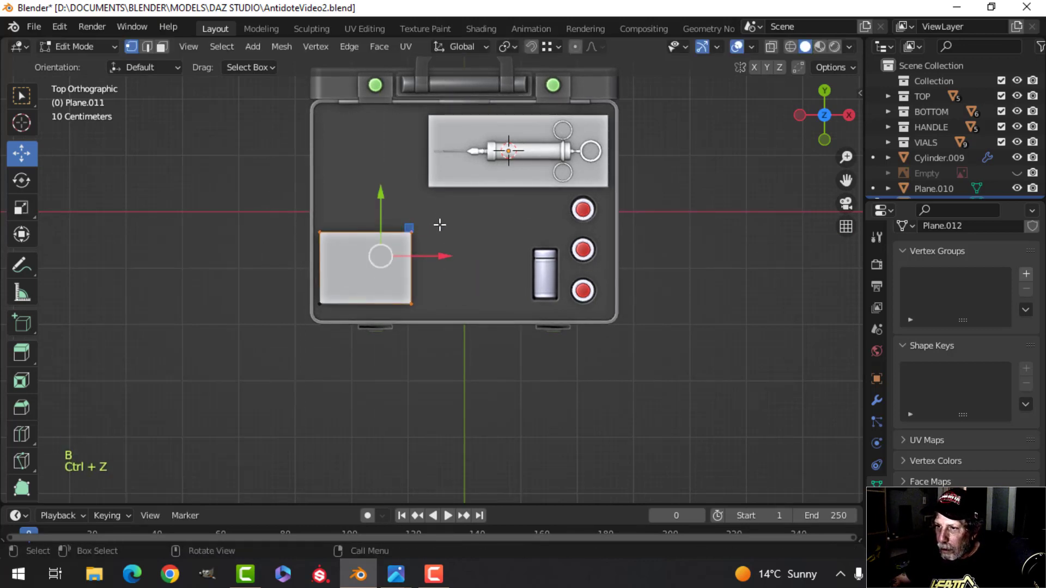
# Step: Lengthen the separated plane along Y by moving its upper vertices toward the lid and its lower vertices slightly toward the front
pyautogui.hotkey('alt', 'a')
pyautogui.press('b')
pyautogui.moveTo(301, 210); pyautogui.dragTo(467, 250)
pyautogui.moveTo(365, 201); pyautogui.dragTo(371, 154)
pyautogui.press('a')
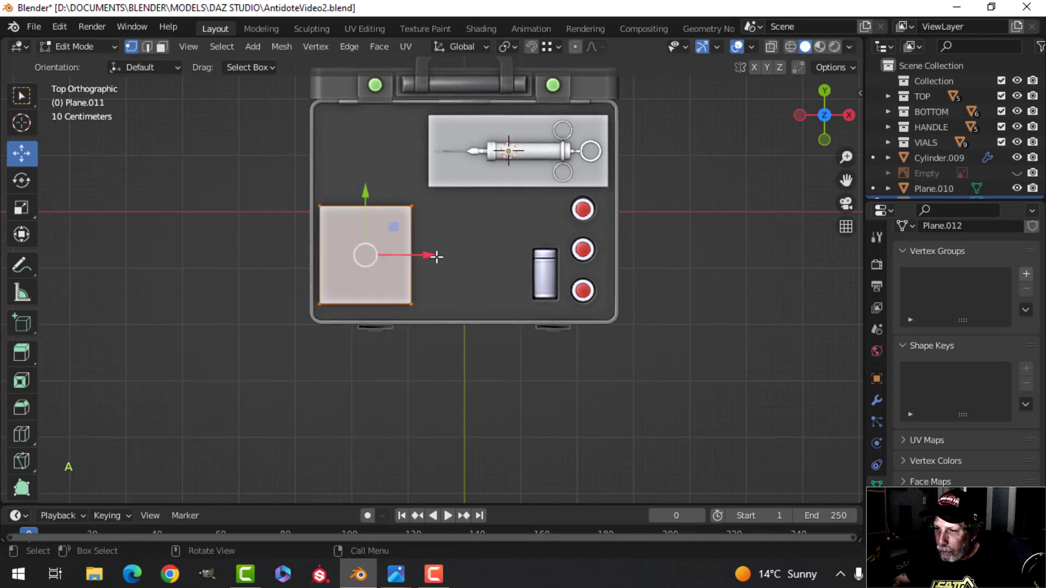
pyautogui.hotkey('alt', 'a')
pyautogui.press('b')
pyautogui.moveTo(309, 288); pyautogui.dragTo(464, 325)
pyautogui.moveTo(366, 251); pyautogui.dragTo(367, 262)
pyautogui.scroll(1, 440, 260)
pyautogui.press('a')
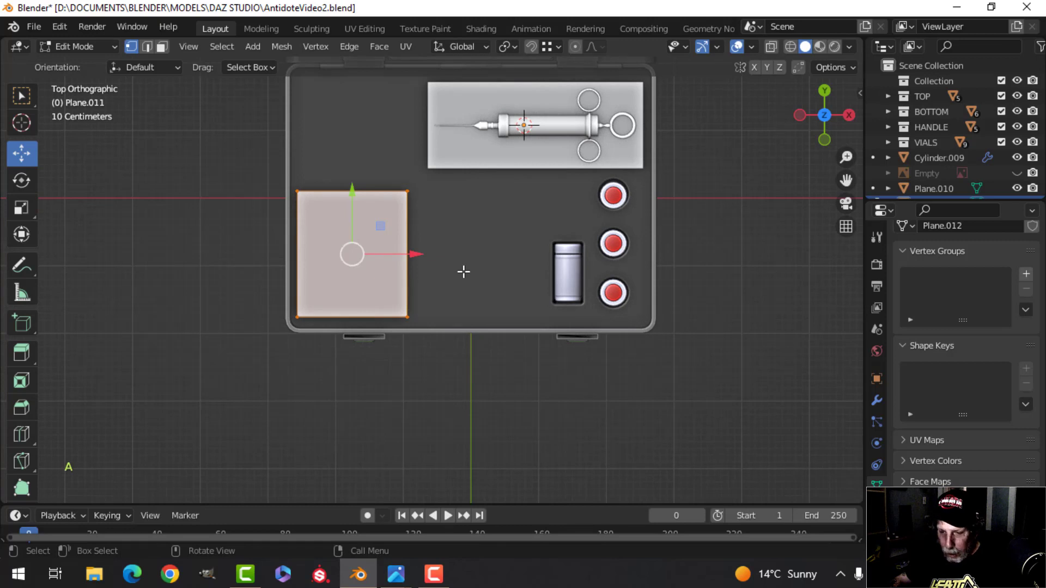
# Step: Widen the separated plane by moving its right-hand vertices outward along X
pyautogui.hotkey('alt', 'a')
pyautogui.moveTo(393, 176); pyautogui.dragTo(423, 346)
pyautogui.moveTo(447, 256); pyautogui.dragTo(491, 257)
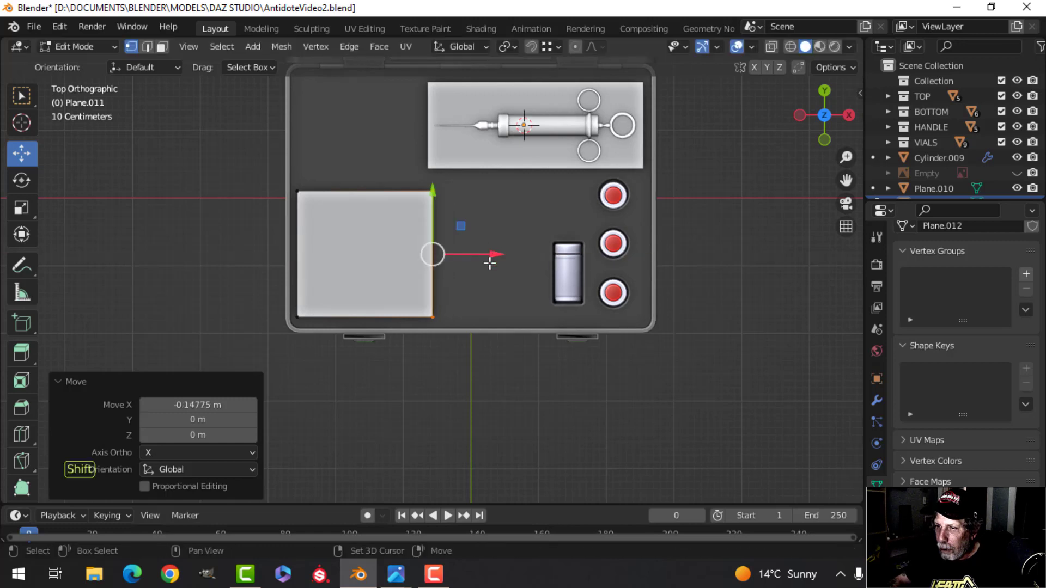
# Step: Duplicate the whole separated plane and place the copy beside it along X, leaving a narrow gap
pyautogui.keyDown('shift'); pyautogui.moveTo(491, 257); pyautogui.dragTo(460, 263, button='middle'); pyautogui.keyUp('shift')
pyautogui.press('a')
pyautogui.hotkey('shift', 'd')
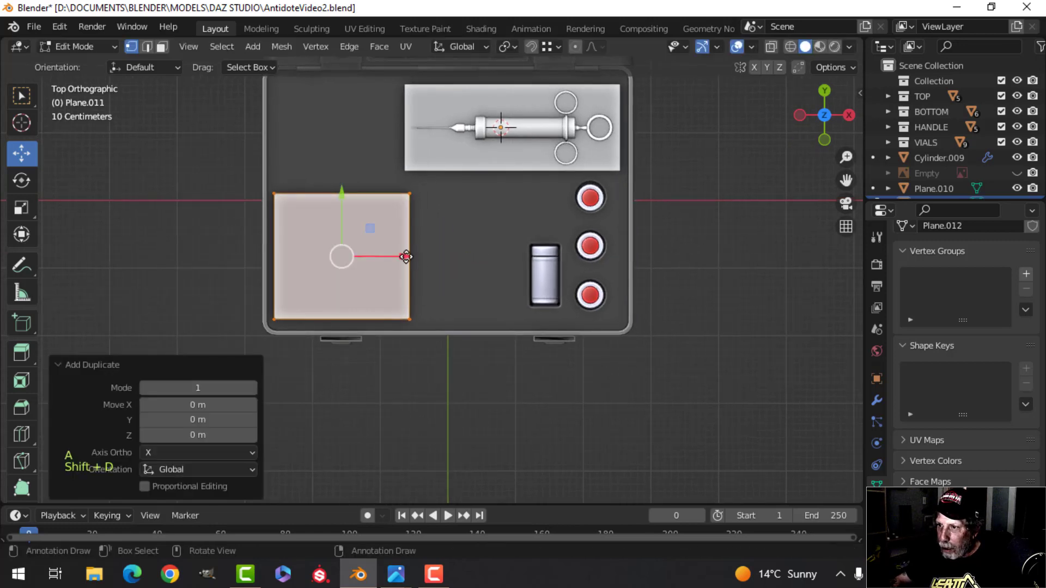
pyautogui.moveTo(406, 257); pyautogui.dragTo(537, 262)
# Step: Narrow the copied plane by moving its right-hand vertices -0.43189 m along X, clear of the lying vial
pyautogui.hotkey('alt', 'a')
pyautogui.press('b')
pyautogui.moveTo(537, 177); pyautogui.dragTo(594, 337)
pyautogui.press('g')
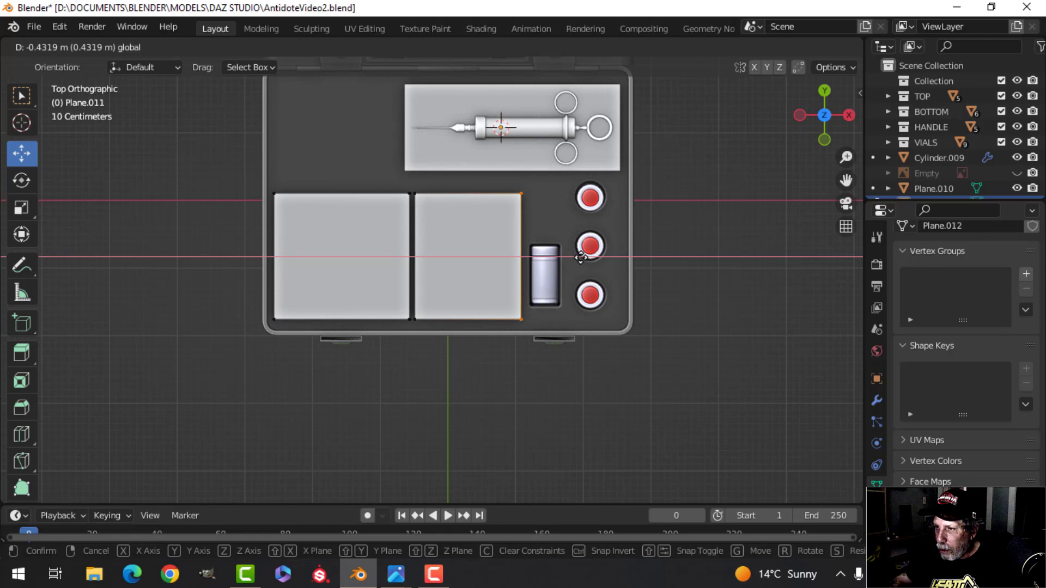
pyautogui.moveTo(581, 257); pyautogui.dragTo(581, 257)
# Step: Duplicate the narrower plane and move the copy -2.0731 m along X and 1.7321 m along Y, beside the syringe's plane
pyautogui.scroll(-1, 400, 234)
pyautogui.keyDown('shift'); pyautogui.moveTo(551, 240); pyautogui.dragTo(558, 275, button='middle'); pyautogui.keyUp('shift')
pyautogui.scroll(1, 582, 245)
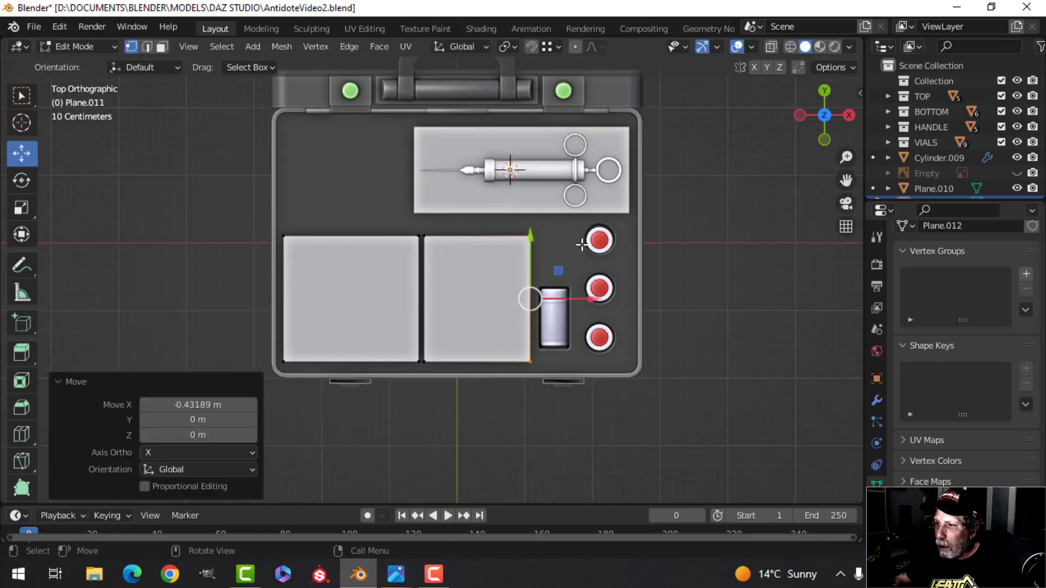
pyautogui.scroll(1, 552, 266)
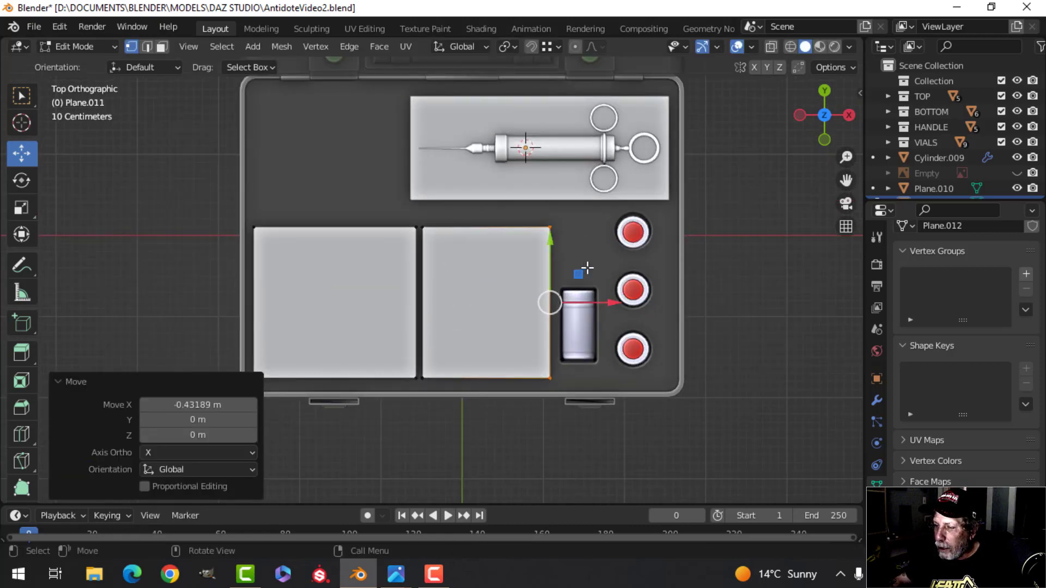
pyautogui.scroll(-1, 586, 266)
pyautogui.scroll(-1, 561, 249)
pyautogui.keyDown('shift'); pyautogui.moveTo(487, 277); pyautogui.dragTo(535, 295, button='middle'); pyautogui.keyUp('shift')
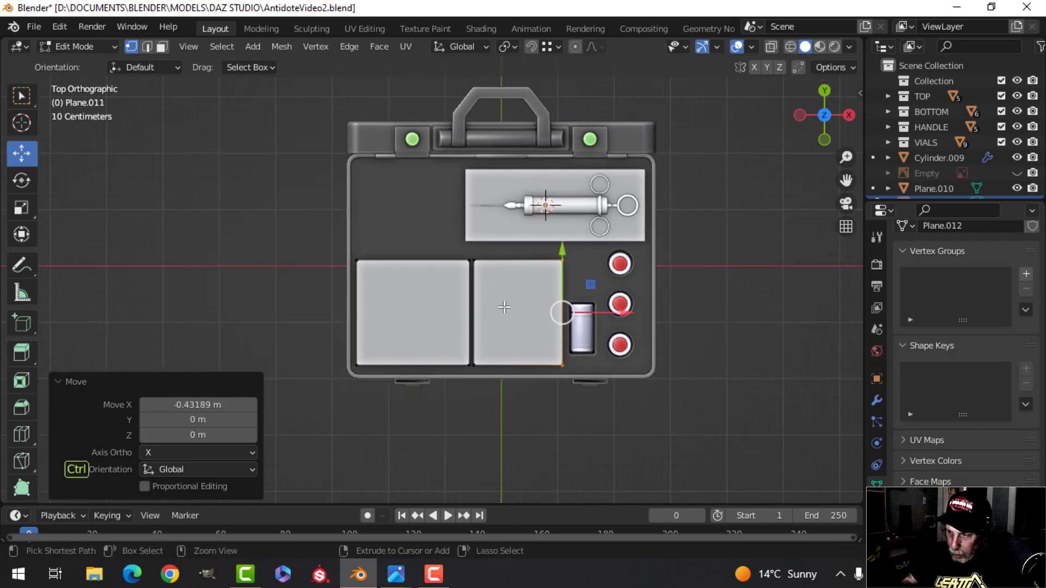
pyautogui.hotkey('ctrl', 'l')
pyautogui.hotkey('shift', 'd')
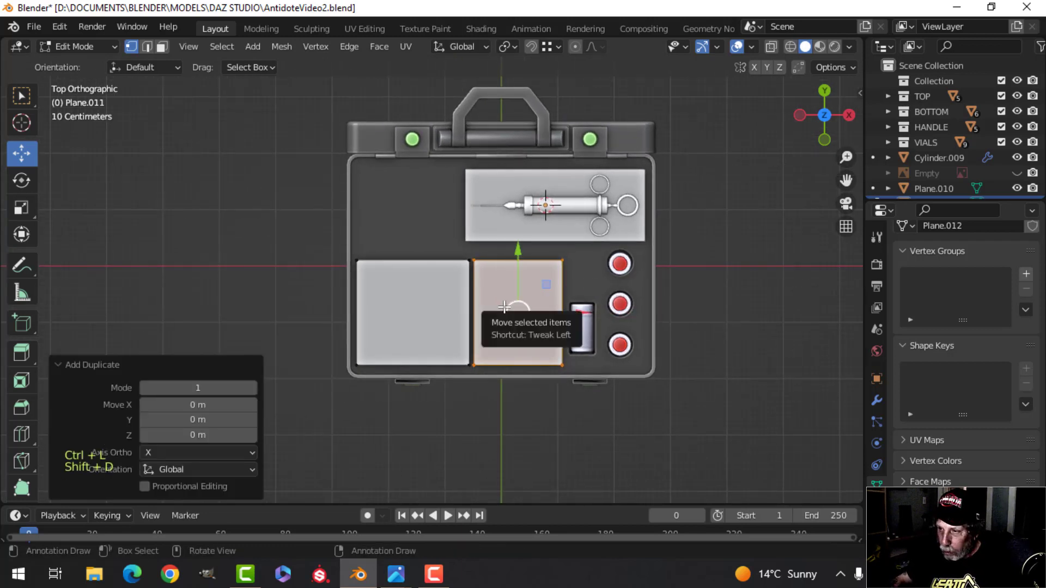
pyautogui.press('g')
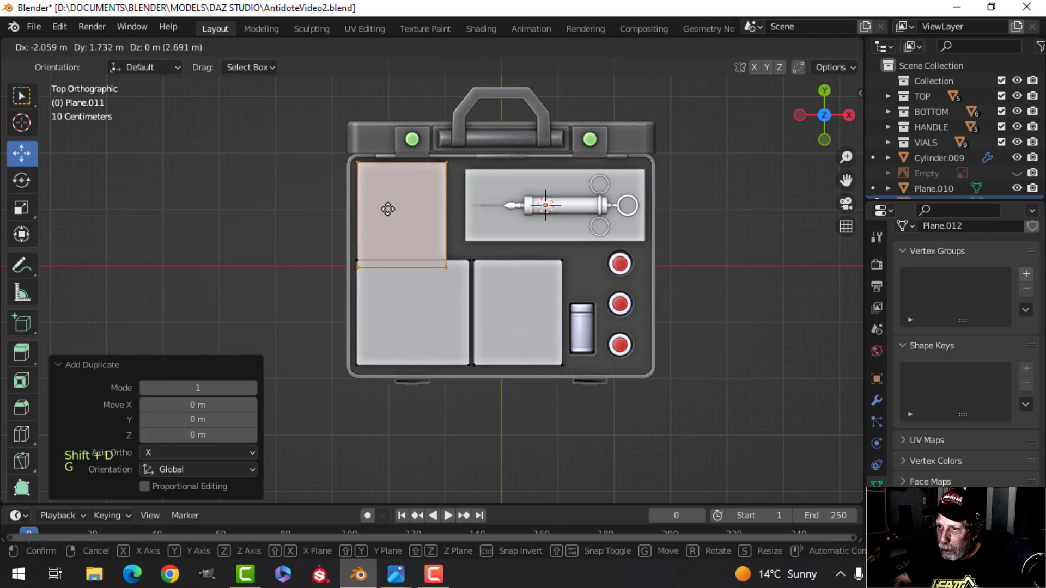
pyautogui.click(385, 218)
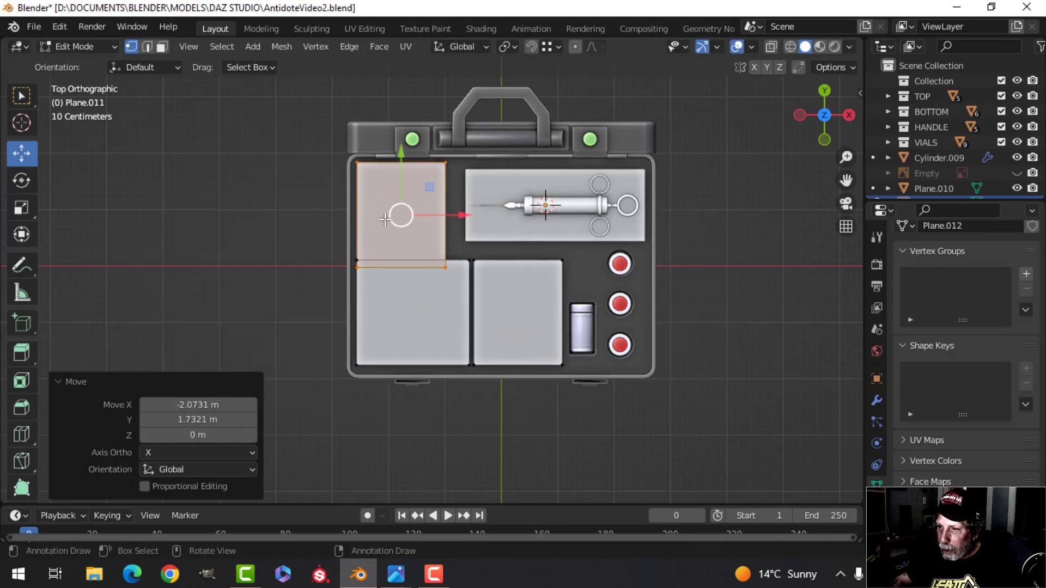
# Step: Try to shorten the third plane by moving its lower vertices along Y, then undo the move
pyautogui.click(357, 267)
pyautogui.keyDown('shift'); pyautogui.click(445, 267); pyautogui.keyUp('shift')
pyautogui.press('g')
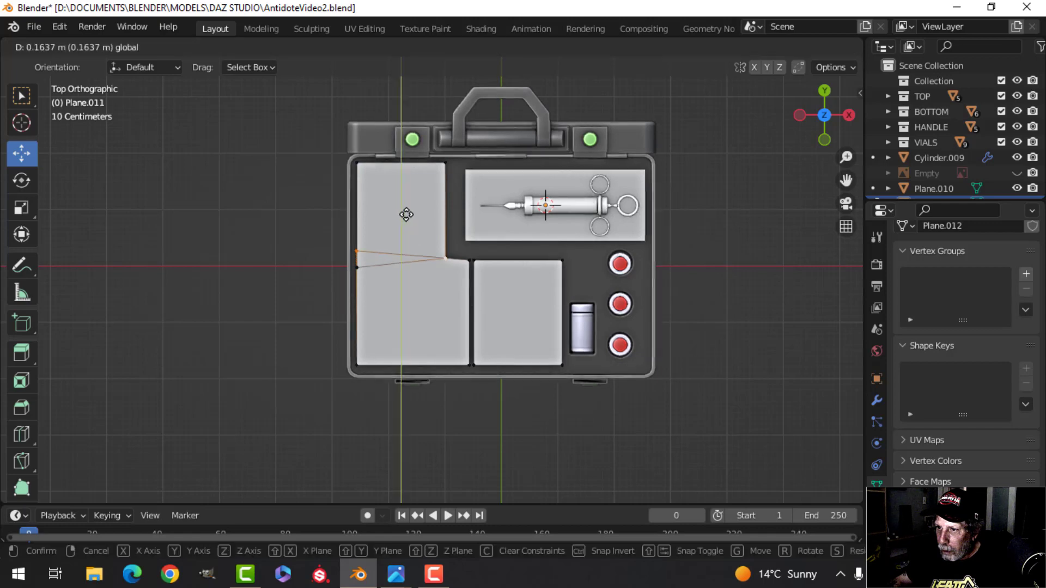
pyautogui.click(407, 215)
pyautogui.hotkey('ctrl', 'z')
pyautogui.scroll(4, 403, 251)
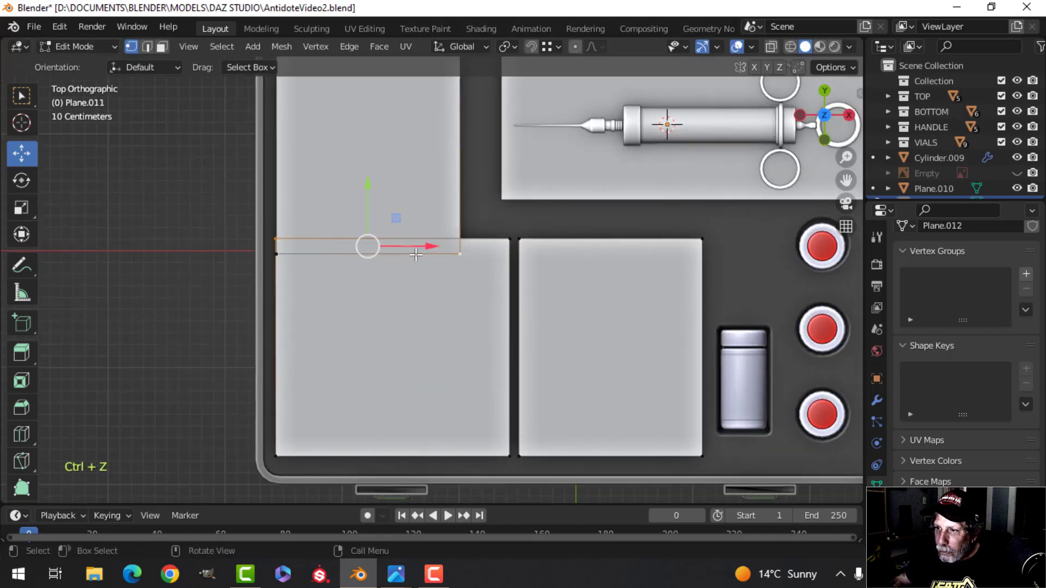
# Step: Shorten the third plane by moving its two lower vertices 0.26967 m along Y
pyautogui.hotkey('alt', 'a')
pyautogui.click(460, 254)
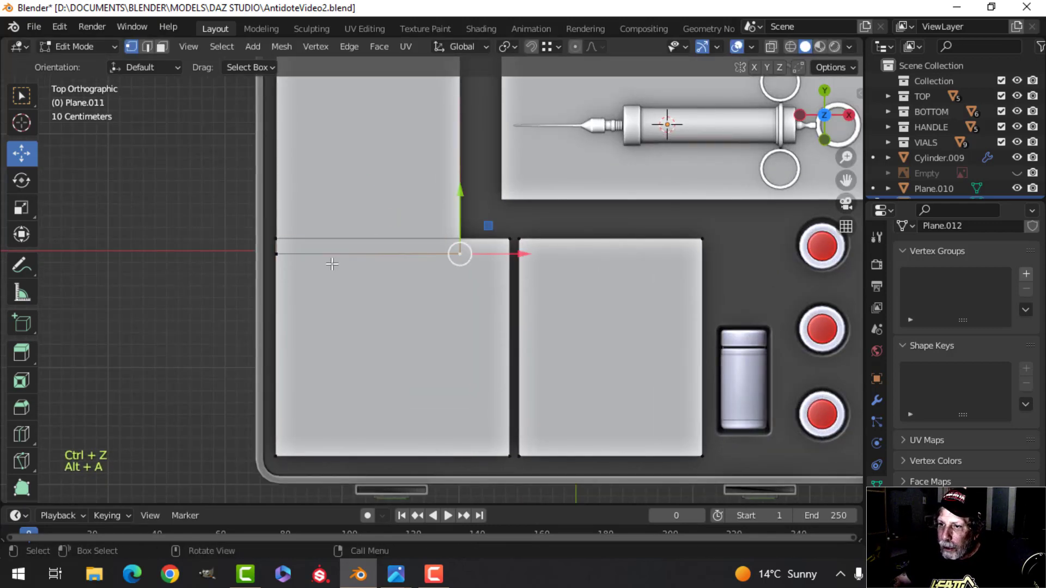
pyautogui.keyDown('shift'); pyautogui.click(276, 254); pyautogui.keyUp('shift')
pyautogui.press('g')
pyautogui.press('y')
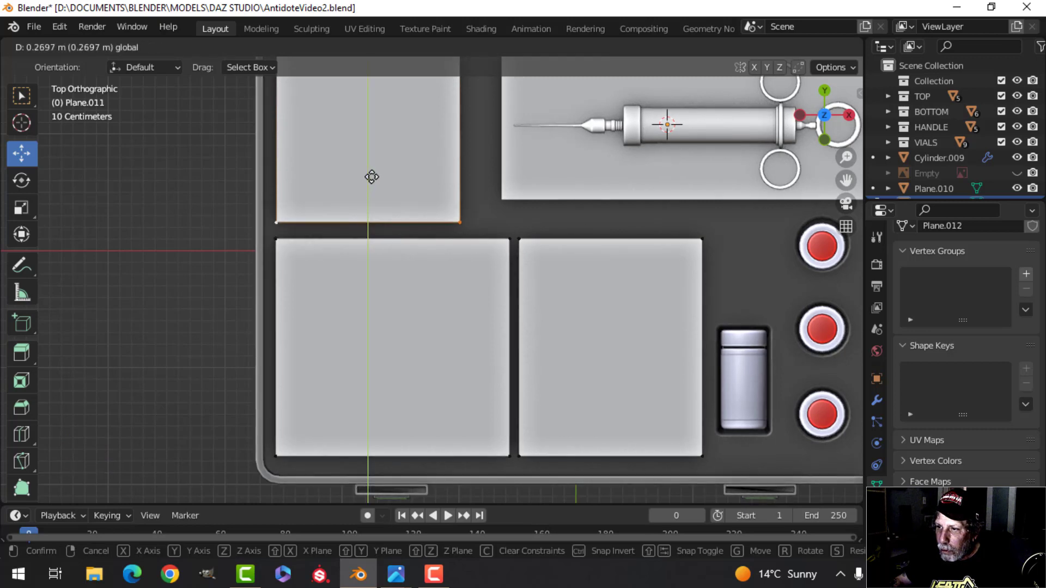
pyautogui.click(378, 175)
pyautogui.scroll(-2, 436, 171)
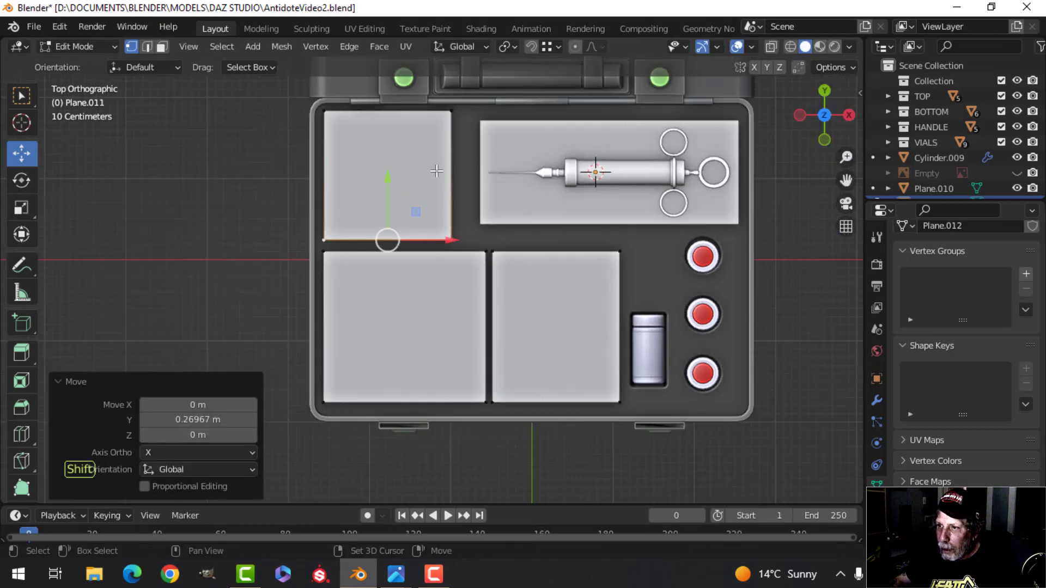
# Step: Widen the third plane toward the syringe's plane by moving its right-hand vertices 0.2652 m along X
pyautogui.click(457, 114)
pyautogui.keyDown('shift'); pyautogui.click(452, 239); pyautogui.keyUp('shift')
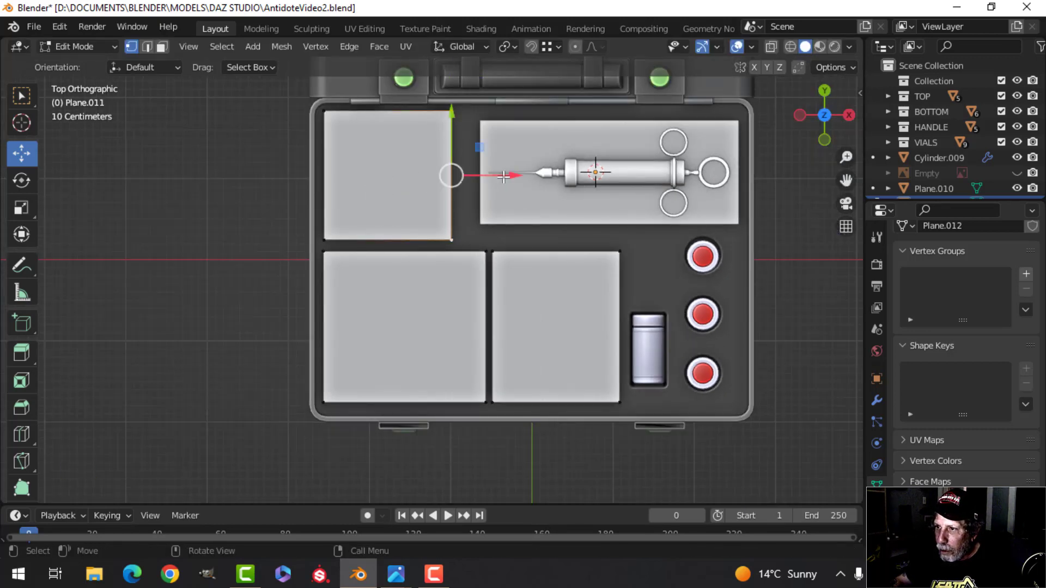
pyautogui.press('g')
pyautogui.press('x')
pyautogui.click(525, 176)
pyautogui.scroll(-2, 516, 216)
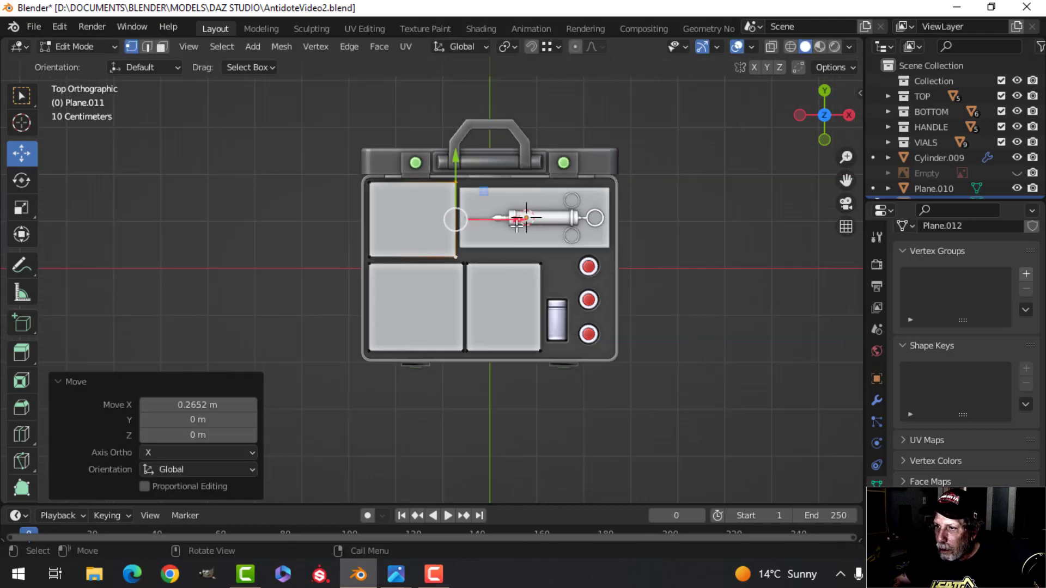
pyautogui.scroll(1, 524, 245)
pyautogui.hotkey('alt', 'a')
pyautogui.keyDown('shift'); pyautogui.moveTo(544, 272); pyautogui.dragTo(452, 255, button='middle'); pyautogui.keyUp('shift')
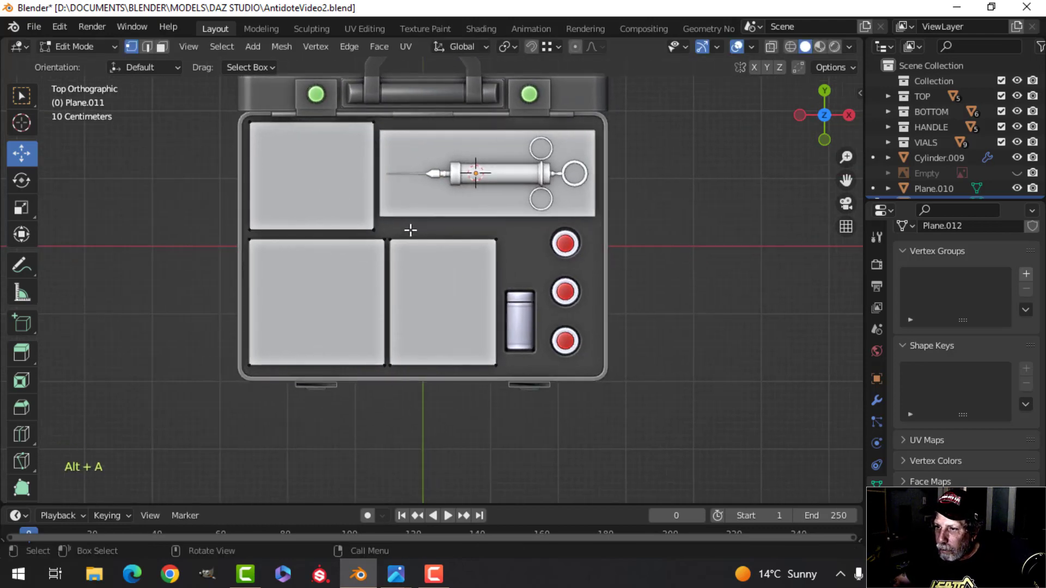
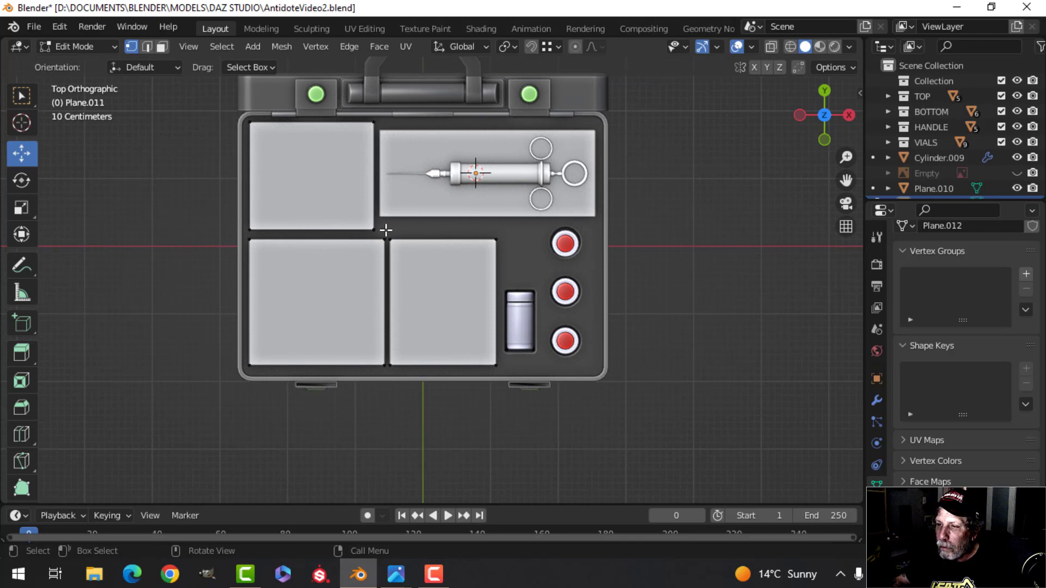
# Step: Snap the third plane's lower vertices along Y to the lower edge of the syringe's plane
pyautogui.keyDown('shift'); pyautogui.click(259, 224); pyautogui.keyUp('shift')
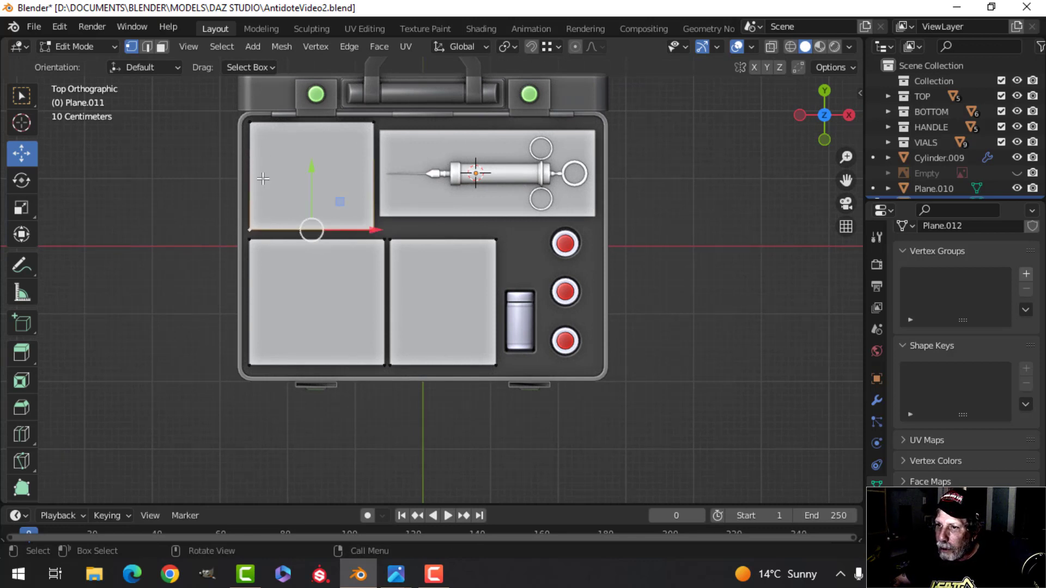
pyautogui.keyDown('ctrl'); pyautogui.moveTo(309, 177); pyautogui.dragTo(309, 165); pyautogui.keyUp('ctrl')
pyautogui.hotkey('alt', 'a')
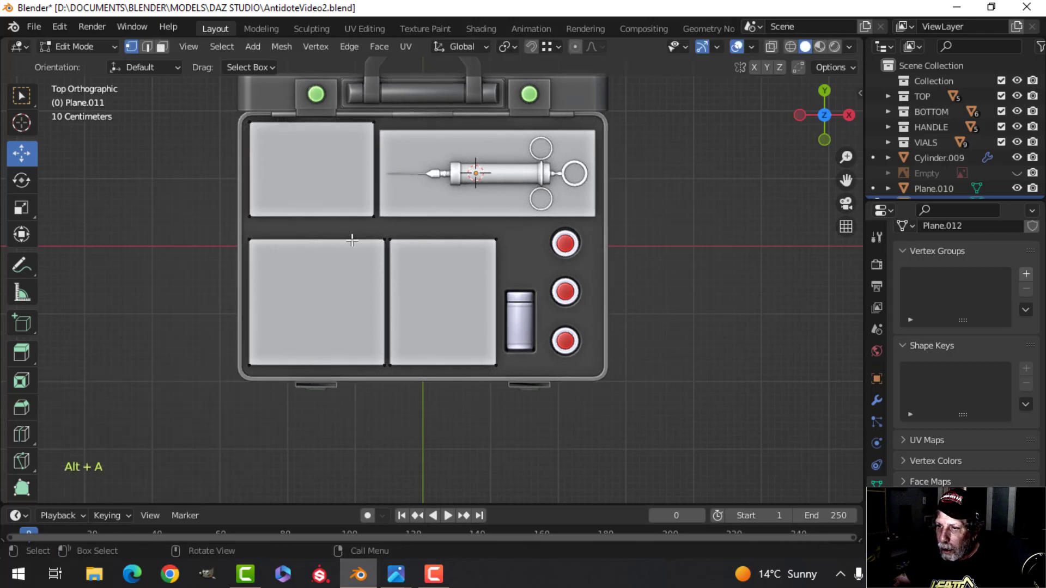
# Step: Extend both lower planes toward the upper row by moving their upper vertices 0.19321 m along Y
pyautogui.press('b')
pyautogui.moveTo(228, 228); pyautogui.dragTo(504, 252)
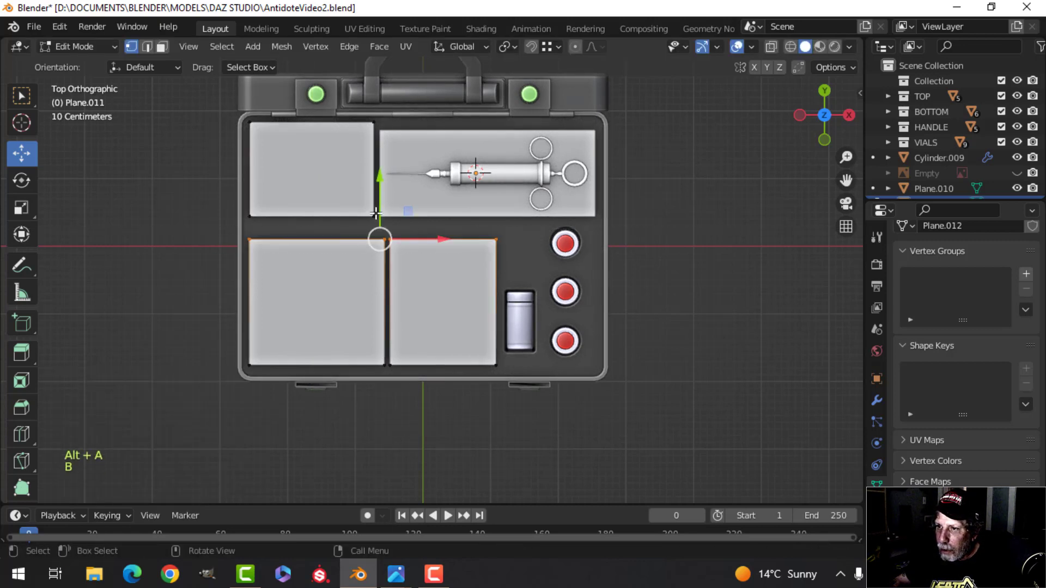
pyautogui.moveTo(377, 214); pyautogui.dragTo(385, 197)
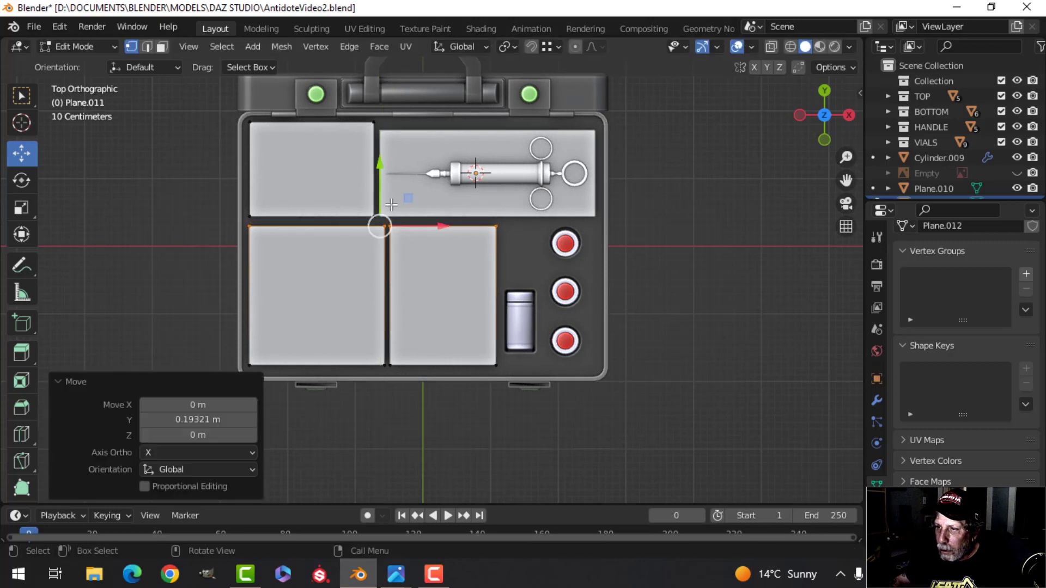
pyautogui.hotkey('alt', 'a')
pyautogui.scroll(1, 430, 225)
pyautogui.keyDown('shift'); pyautogui.moveTo(433, 223); pyautogui.dragTo(408, 297, button='middle'); pyautogui.keyUp('shift')
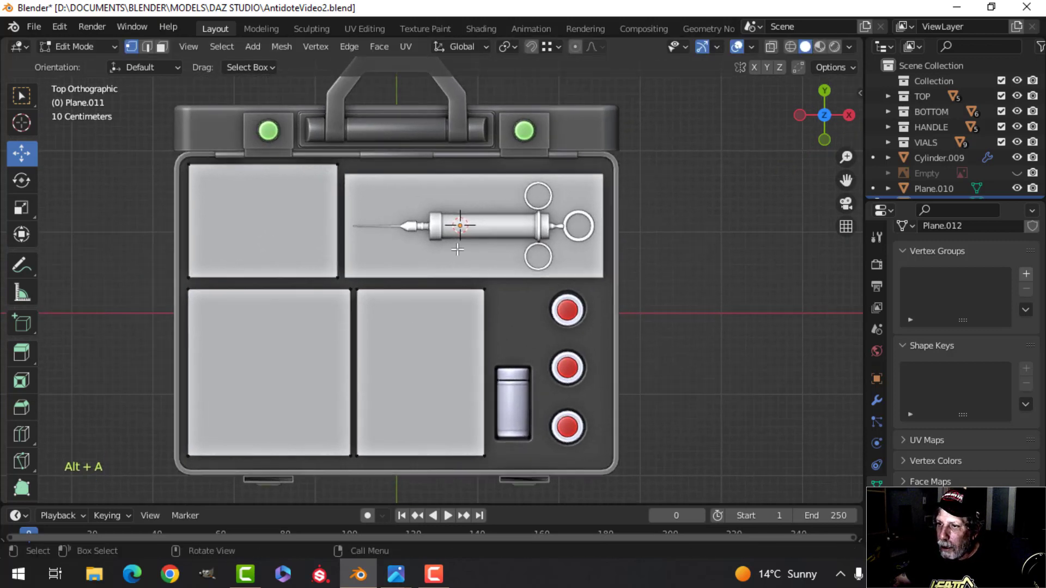
# Step: Snap the lower vertices of the syringe's plane along Y to the neighbouring plane's lower edge
pyautogui.press('Tab')
pyautogui.click(381, 267)
pyautogui.press('Tab')
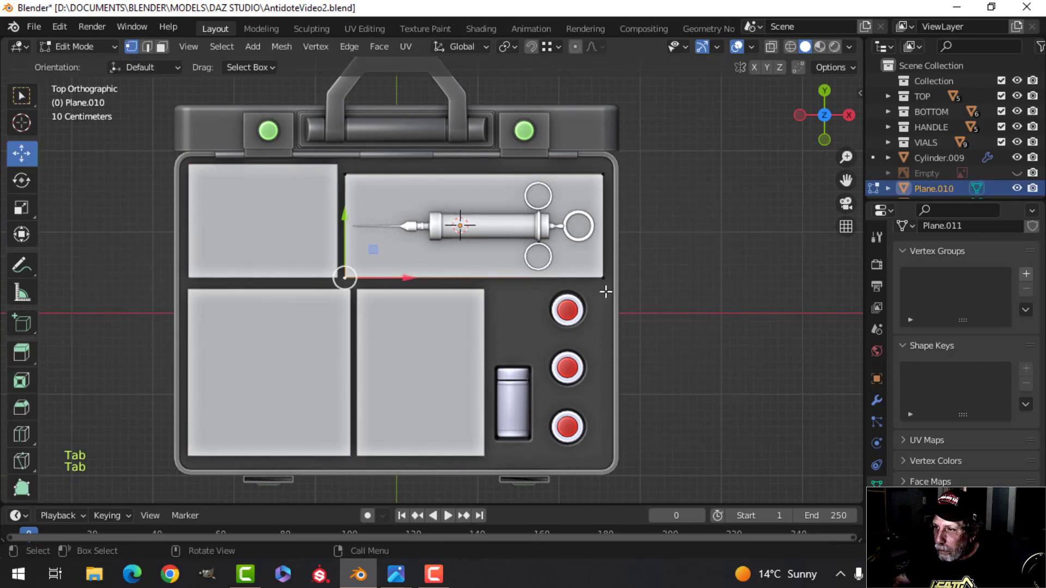
pyautogui.keyDown('shift'); pyautogui.click(605, 289); pyautogui.keyUp('shift')
pyautogui.keyDown('ctrl'); pyautogui.moveTo(474, 247); pyautogui.dragTo(343, 271); pyautogui.keyUp('ctrl')
pyautogui.hotkey('alt', 'a')
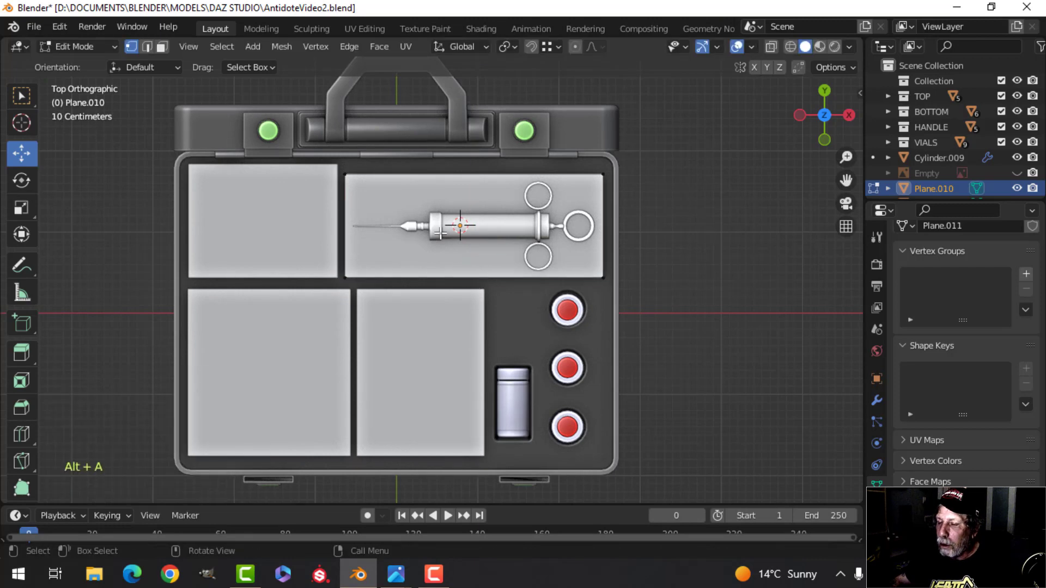
# Step: Narrow the lower-left plane by snapping its right-hand vertices along X to the right edge of the plane above
pyautogui.scroll(-1, 464, 267)
pyautogui.scroll(1, 492, 282)
pyautogui.keyDown('shift'); pyautogui.moveTo(492, 283); pyautogui.dragTo(485, 230, button='middle'); pyautogui.keyUp('shift')
pyautogui.press('Tab')
pyautogui.moveTo(420, 232)
pyautogui.keyDown('shift'); pyautogui.mouseDown(button='middle')
pyautogui.moveTo(481, 224)
pyautogui.moveTo(435, 240)
pyautogui.mouseUp(button='middle'); pyautogui.keyUp('shift')
pyautogui.click(394, 253)
pyautogui.press('Tab')
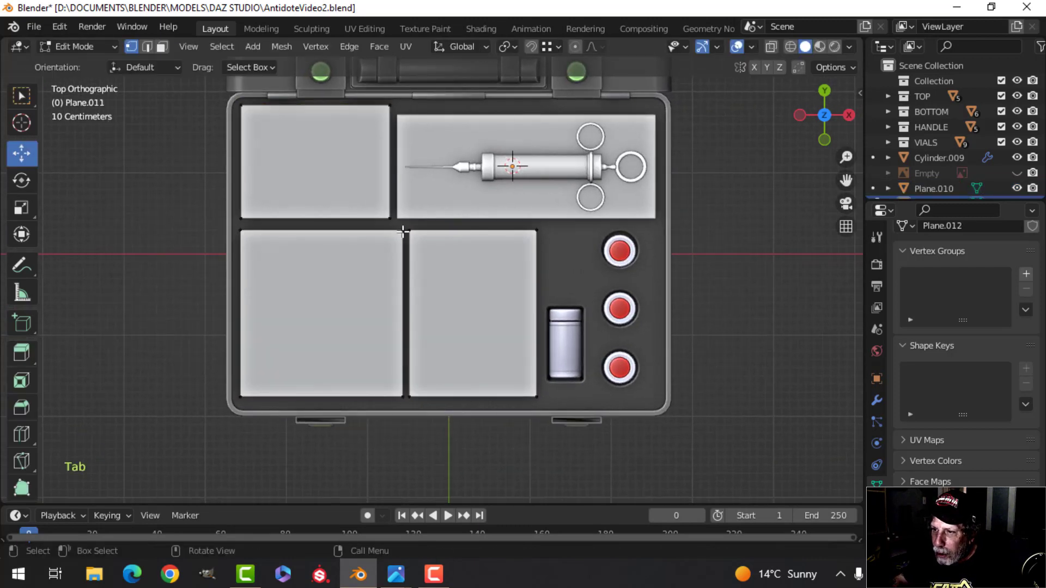
pyautogui.click(403, 230)
pyautogui.keyDown('shift'); pyautogui.click(396, 396); pyautogui.keyUp('shift')
pyautogui.moveTo(463, 314); pyautogui.dragTo(392, 231)
pyautogui.hotkey('alt', 'a')
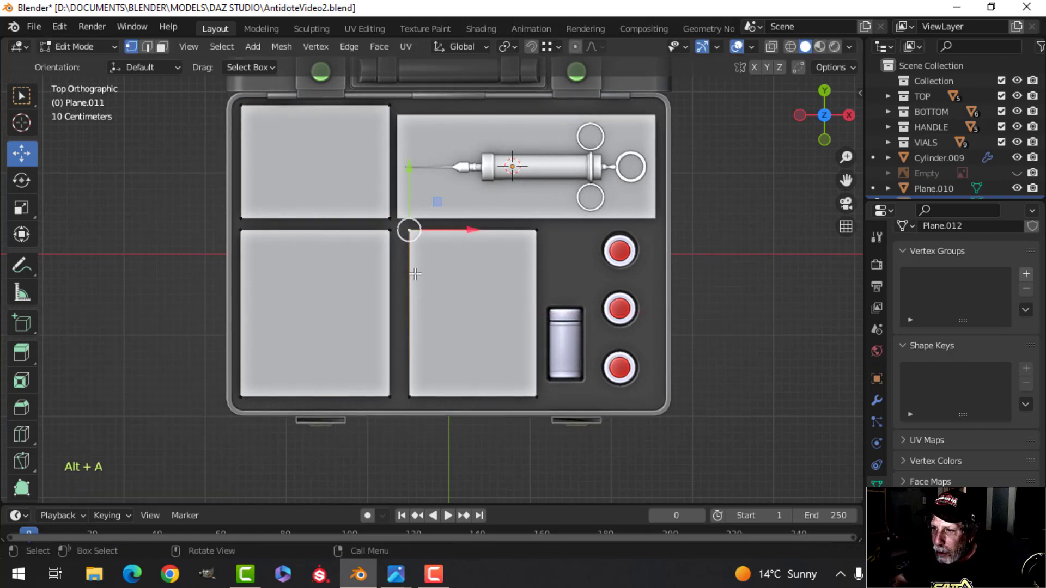
# Step: Widen the lower-right plane by snapping its left-hand vertices along X to the left edge of the syringe's plane
pyautogui.keyDown('shift'); pyautogui.click(409, 396); pyautogui.keyUp('shift')
pyautogui.press('g')
pyautogui.press('x')
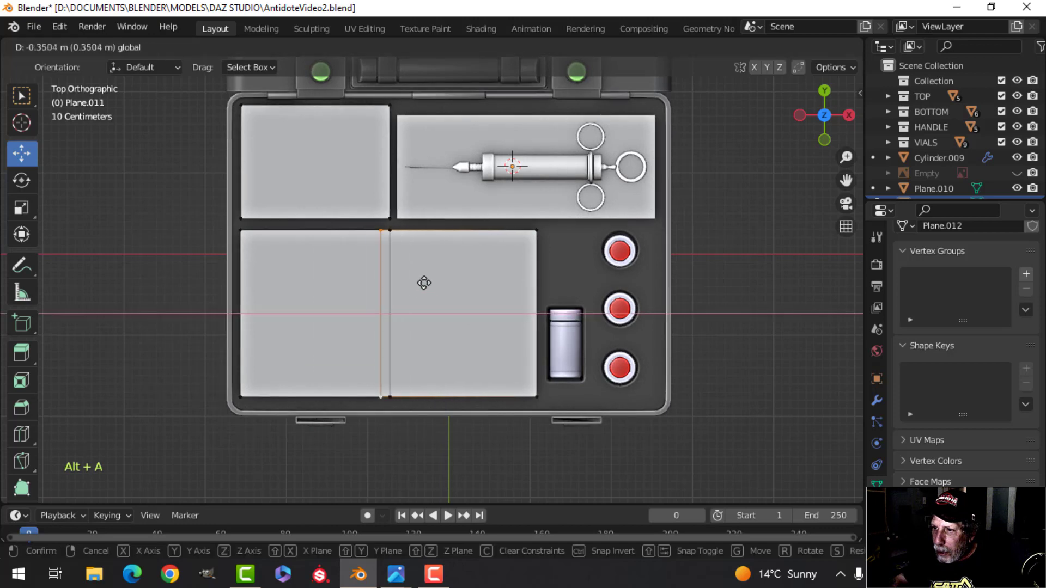
pyautogui.press('ctrl')
pyautogui.keyDown('ctrl'); pyautogui.moveTo(400, 227); pyautogui.dragTo(401, 226); pyautogui.keyUp('ctrl')
pyautogui.press('Tab')
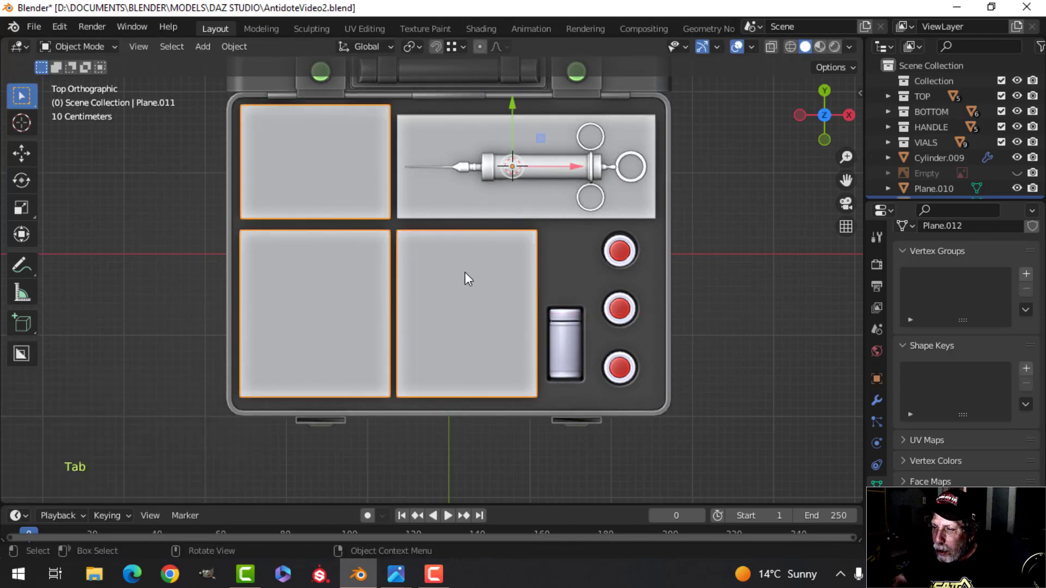
pyautogui.hotkey('alt', 'a')
pyautogui.scroll(-2, 545, 248)
pyautogui.keyDown('shift'); pyautogui.moveTo(549, 252); pyautogui.dragTo(536, 248, button='middle'); pyautogui.keyUp('shift')
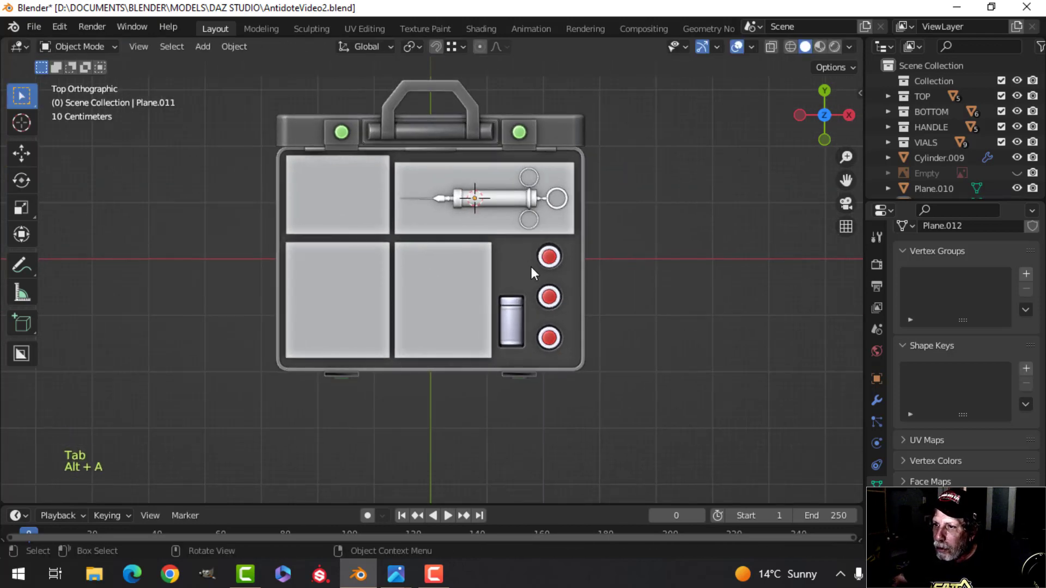
# Step: Delete the faces of the upper-left and lower-right planes, keeping only the lower-left plane in that object
pyautogui.moveTo(512, 293); pyautogui.dragTo(469, 310, button='middle')
pyautogui.click(422, 322)
pyautogui.press('Tab')
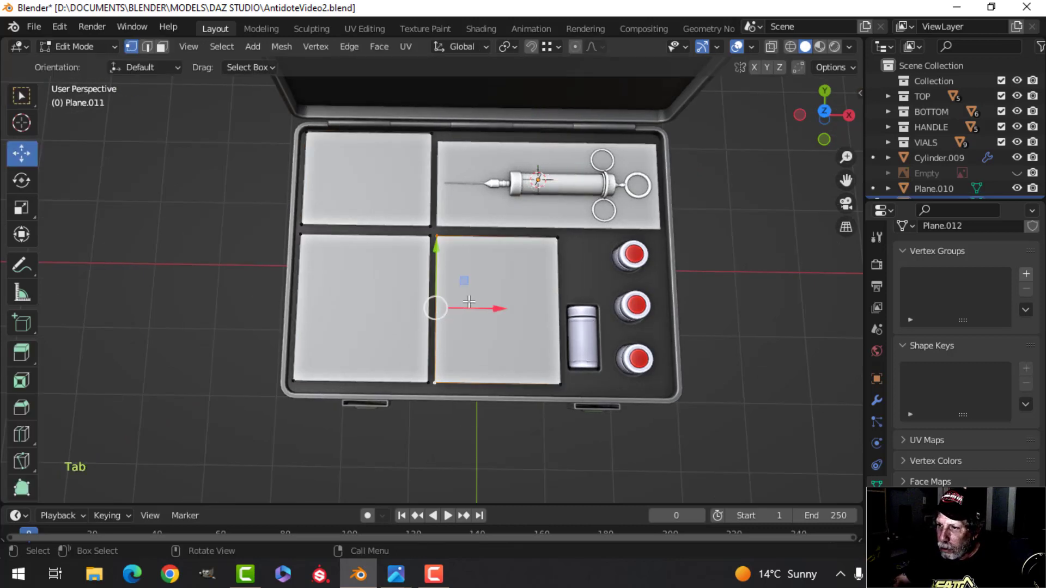
pyautogui.press('KP_7')
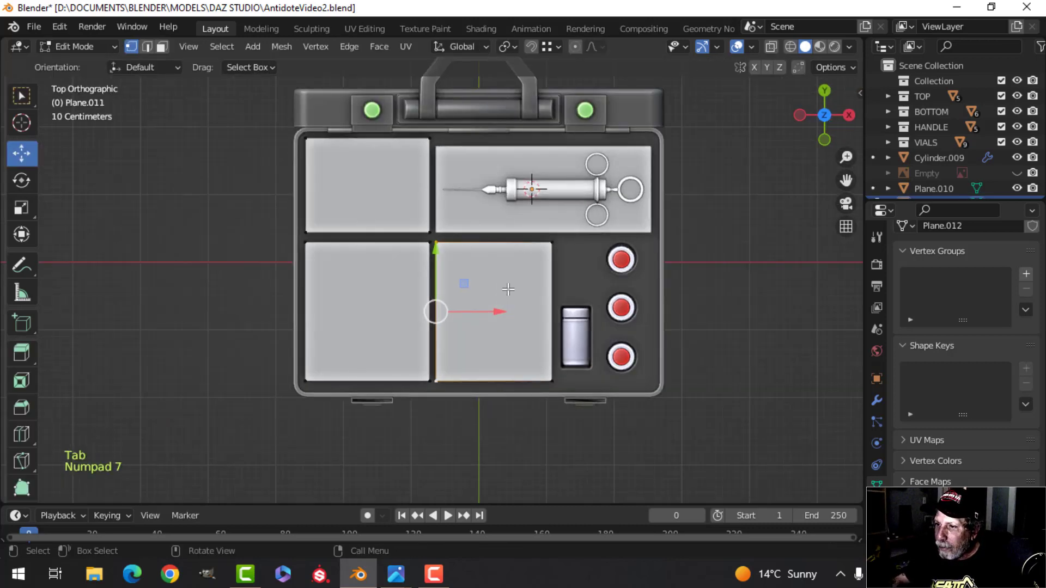
pyautogui.press('3')
pyautogui.click(497, 289)
pyautogui.keyDown('shift'); pyautogui.click(392, 201); pyautogui.keyUp('shift')
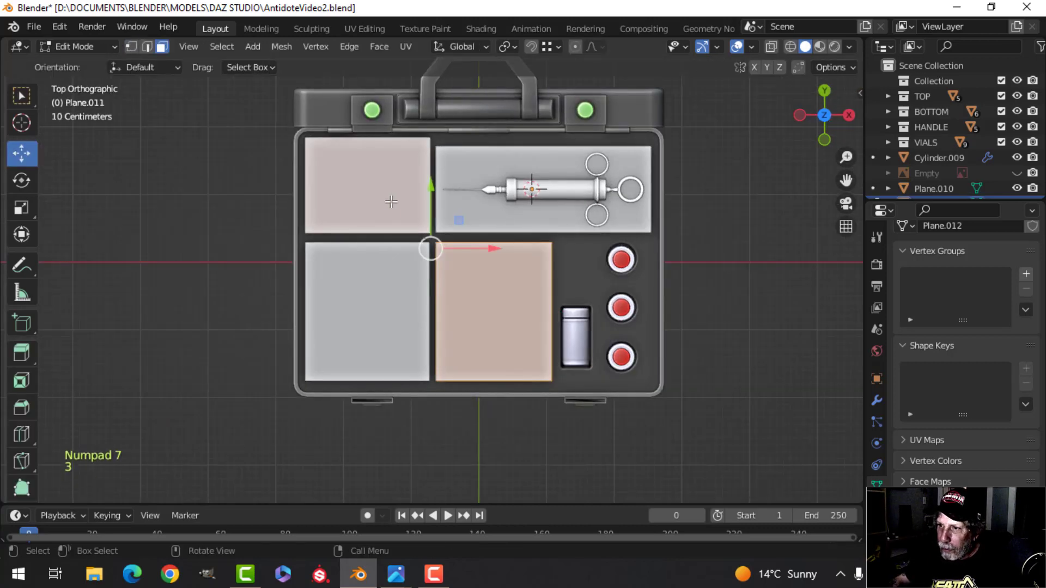
pyautogui.press('x')
pyautogui.click(387, 202)
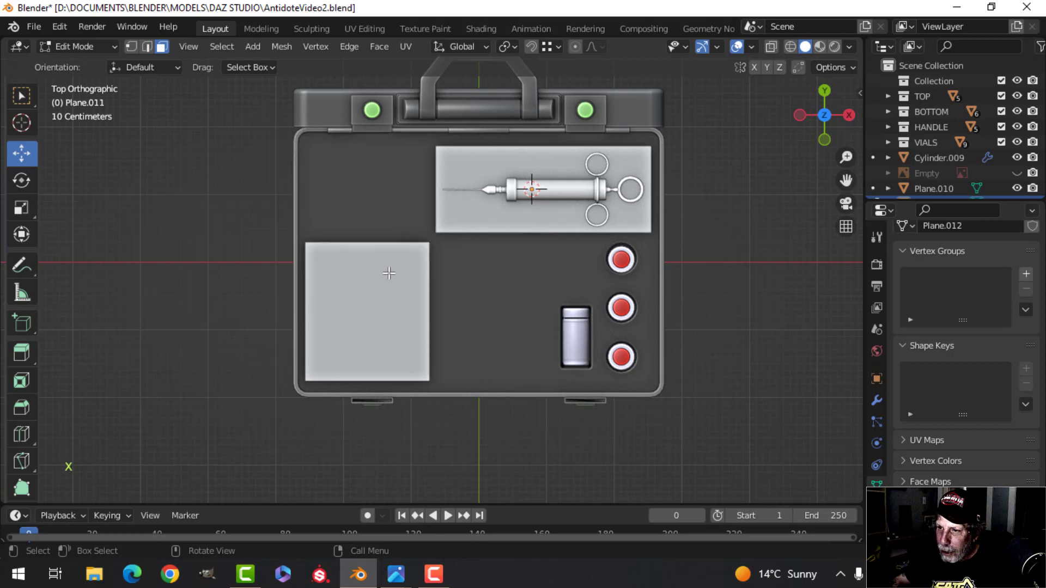
pyautogui.click(389, 273)
pyautogui.press('1')
pyautogui.scroll(2, 449, 266)
pyautogui.keyDown('shift'); pyautogui.moveTo(481, 251); pyautogui.dragTo(526, 220, button='middle'); pyautogui.keyUp('shift')
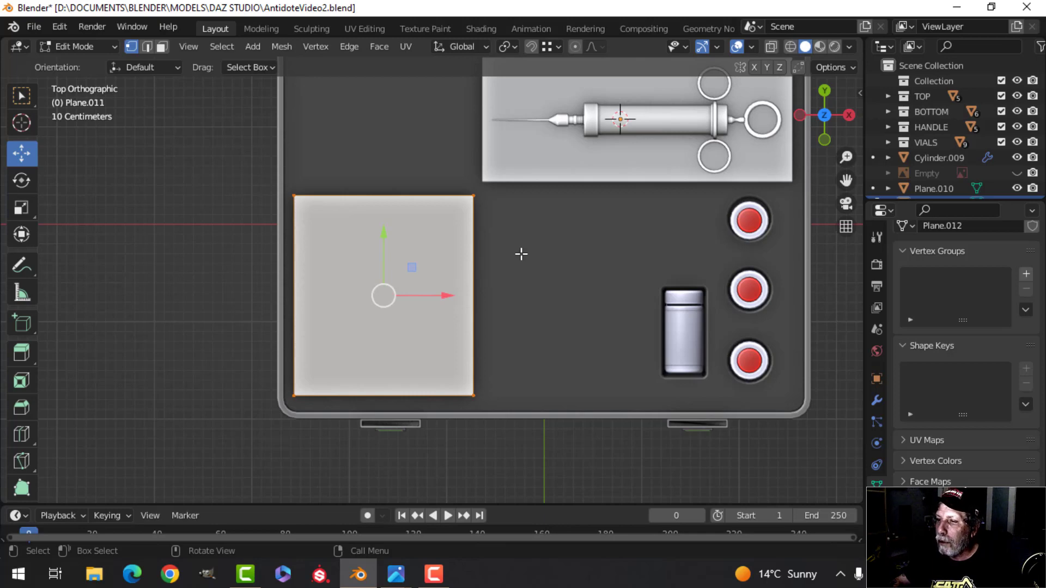
pyautogui.hotkey('alt', 'a')
# Step: Raise the whole plane under the syringe 0.24863 m along Z
pyautogui.scroll(-2, 515, 254)
pyautogui.keyDown('shift'); pyautogui.moveTo(493, 251); pyautogui.dragTo(322, 183, button='middle'); pyautogui.keyUp('shift')
pyautogui.scroll(3, 490, 226)
pyautogui.keyDown('shift'); pyautogui.moveTo(502, 224); pyautogui.dragTo(430, 173, button='middle'); pyautogui.keyUp('shift')
pyautogui.moveTo(463, 177); pyautogui.dragTo(424, 157, button='middle')
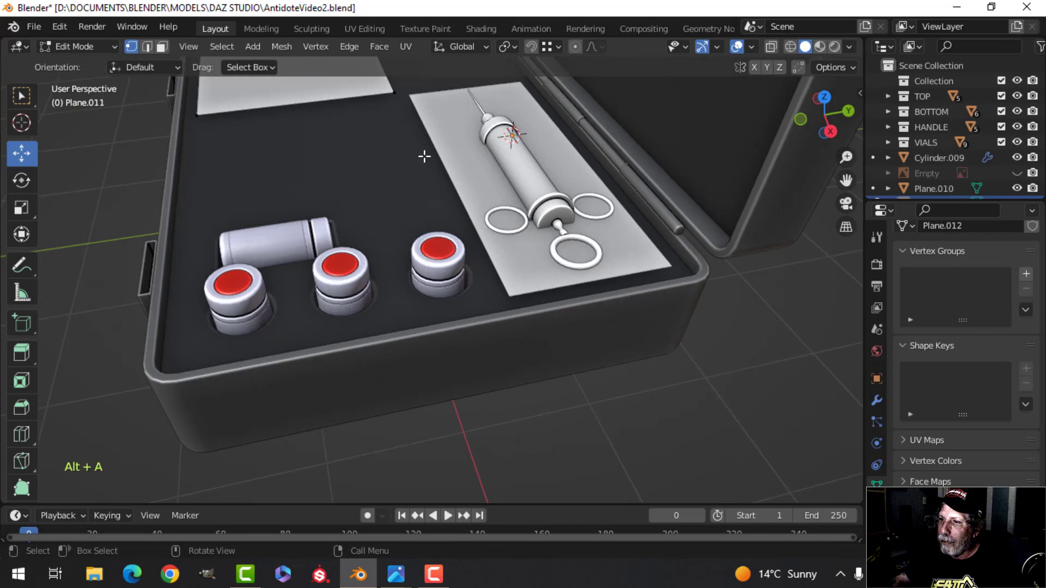
pyautogui.press('Tab')
pyautogui.click(490, 193)
pyautogui.press('Tab')
pyautogui.press('a')
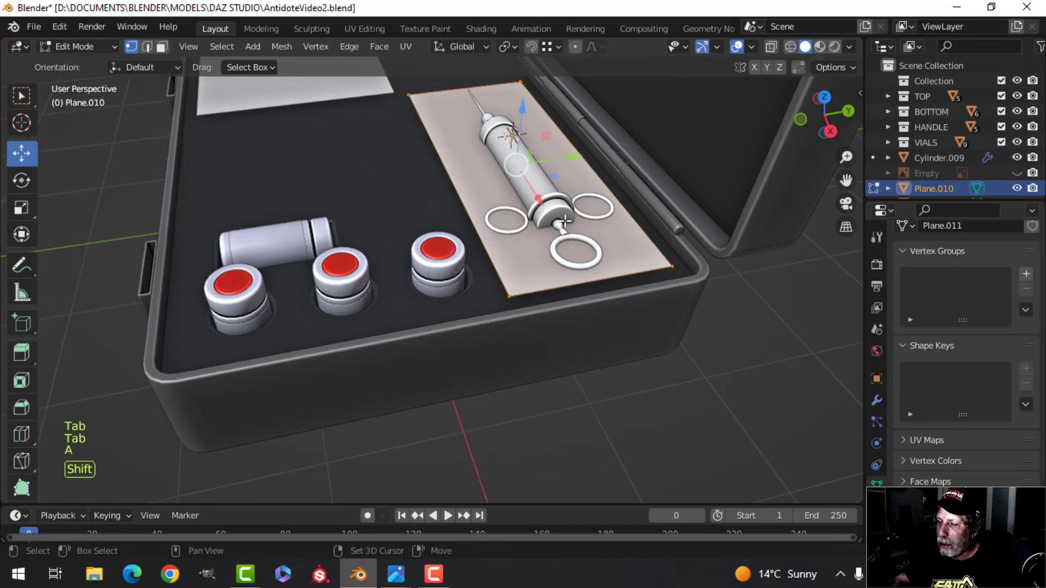
pyautogui.moveTo(565, 219); pyautogui.dragTo(548, 204, button='middle')
pyautogui.moveTo(542, 123); pyautogui.dragTo(537, 98)
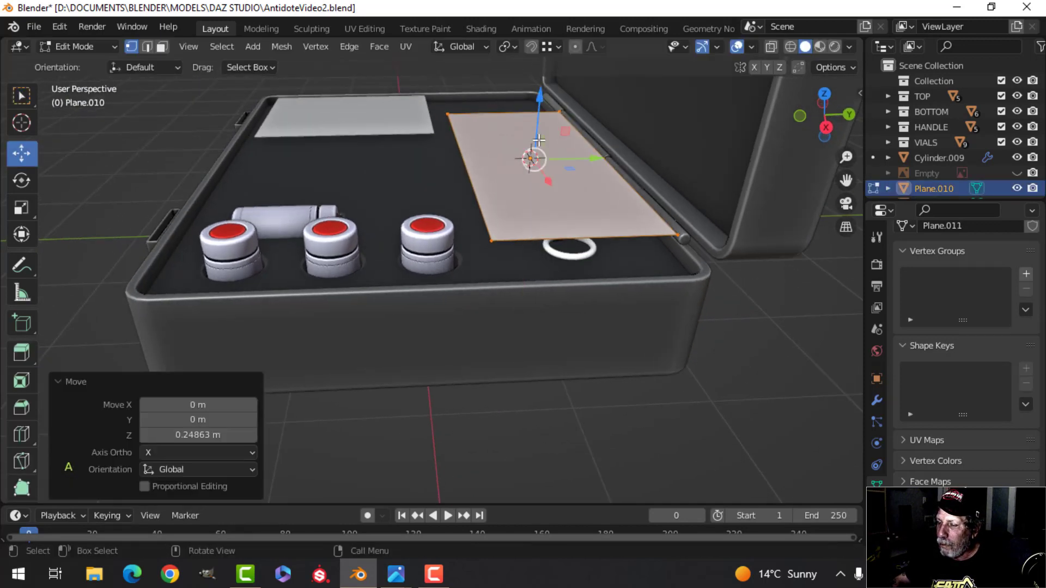
pyautogui.moveTo(536, 98); pyautogui.dragTo(532, 103, button='middle')
# Step: Extrude the raised plane about 0.39 m downward into a block
pyautogui.press('e')
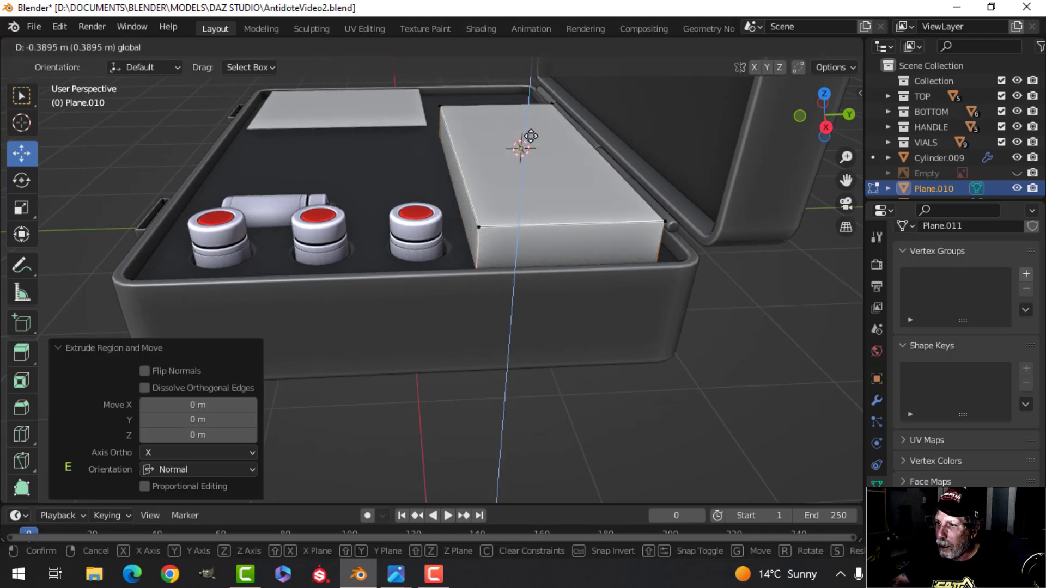
pyautogui.click(528, 136)
pyautogui.press('a')
pyautogui.moveTo(528, 163); pyautogui.dragTo(545, 205, button='middle')
pyautogui.hotkey('alt', 'a')
pyautogui.scroll(3, 545, 204)
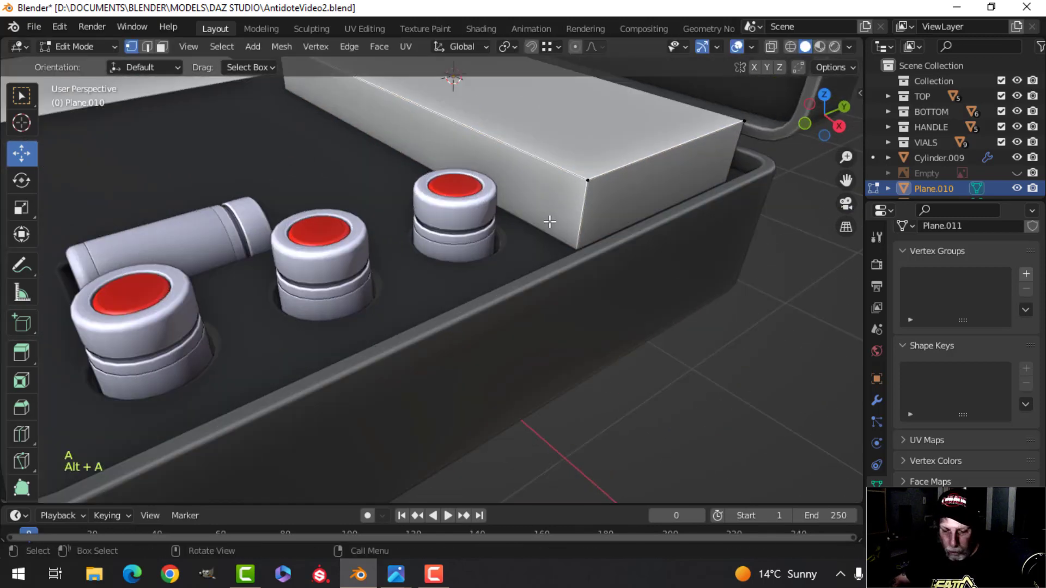
# Step: Bevel the block's four vertical corner edges with a width of 0.0905 m and 4 segments
pyautogui.press('2')
pyautogui.click(580, 219)
pyautogui.keyDown('shift'); pyautogui.click(730, 145); pyautogui.keyUp('shift')
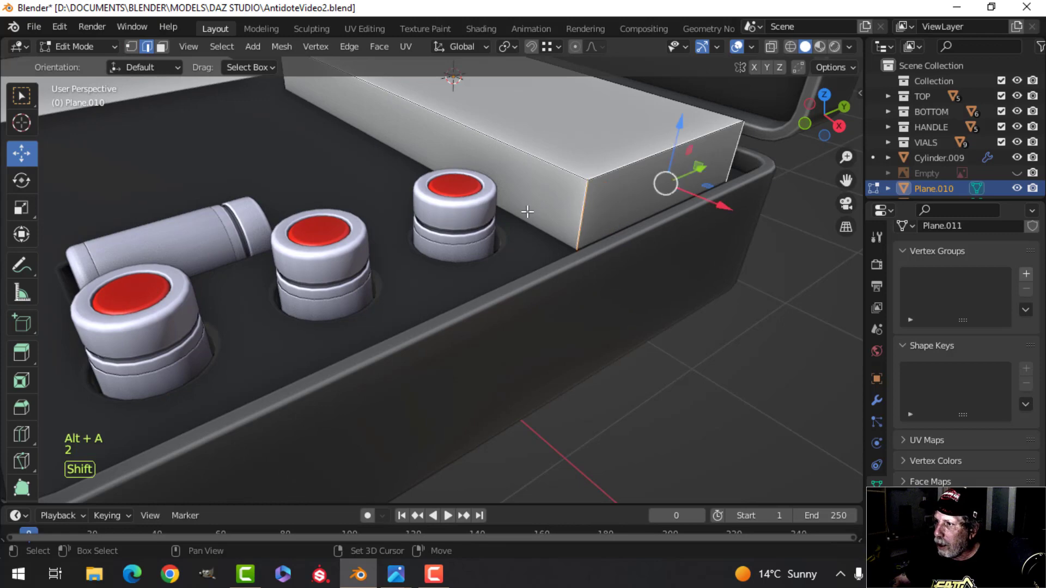
pyautogui.moveTo(730, 144); pyautogui.dragTo(441, 237, button='middle')
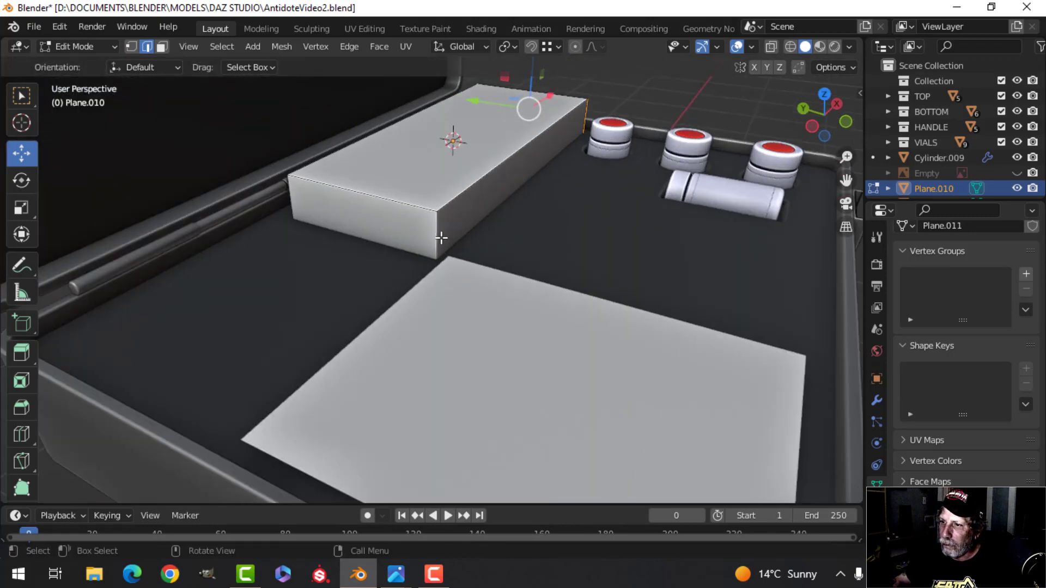
pyautogui.moveTo(481, 202); pyautogui.dragTo(404, 218, button='middle')
pyautogui.scroll(-5, 406, 218)
pyautogui.keyDown('shift'); pyautogui.moveTo(534, 213); pyautogui.dragTo(595, 234, button='middle'); pyautogui.keyUp('shift')
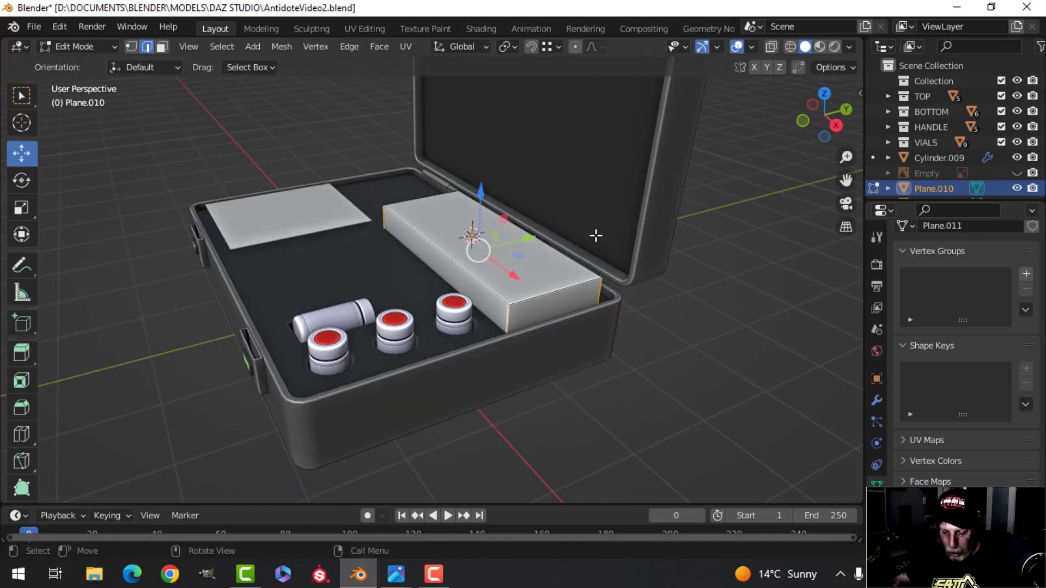
pyautogui.hotkey('ctrl', 'b')
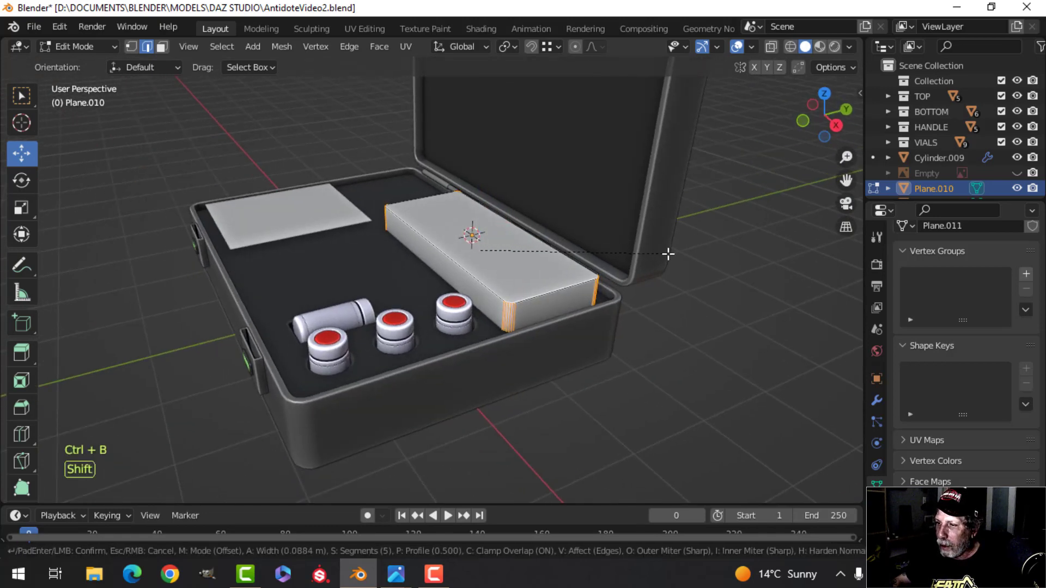
pyautogui.click(669, 254)
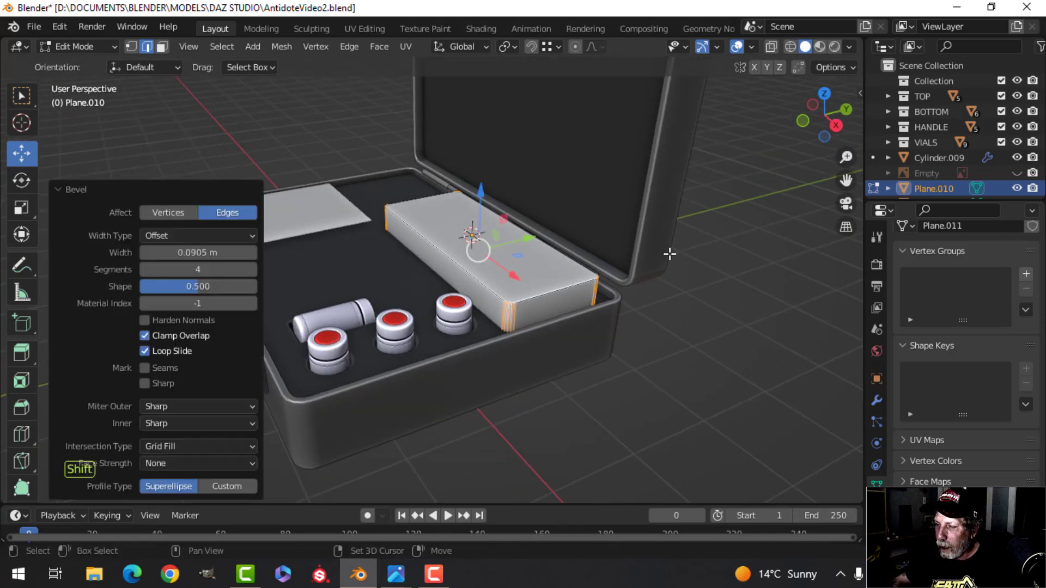
# Step: Lower the whole block slightly along Z so the upper part of the syringe barrel protrudes from its top
pyautogui.press('Tab')
pyautogui.scroll(-3, 550, 256)
pyautogui.hotkey('alt', 'a')
pyautogui.moveTo(534, 256); pyautogui.dragTo(491, 233, button='middle')
pyautogui.press('Tab')
pyautogui.press('a')
pyautogui.moveTo(448, 190); pyautogui.dragTo(451, 203)
pyautogui.press('Tab')
pyautogui.moveTo(385, 224); pyautogui.dragTo(470, 266, button='middle')
pyautogui.scroll(2, 475, 285)
pyautogui.hotkey('alt', 'a')
pyautogui.scroll(2, 516, 273)
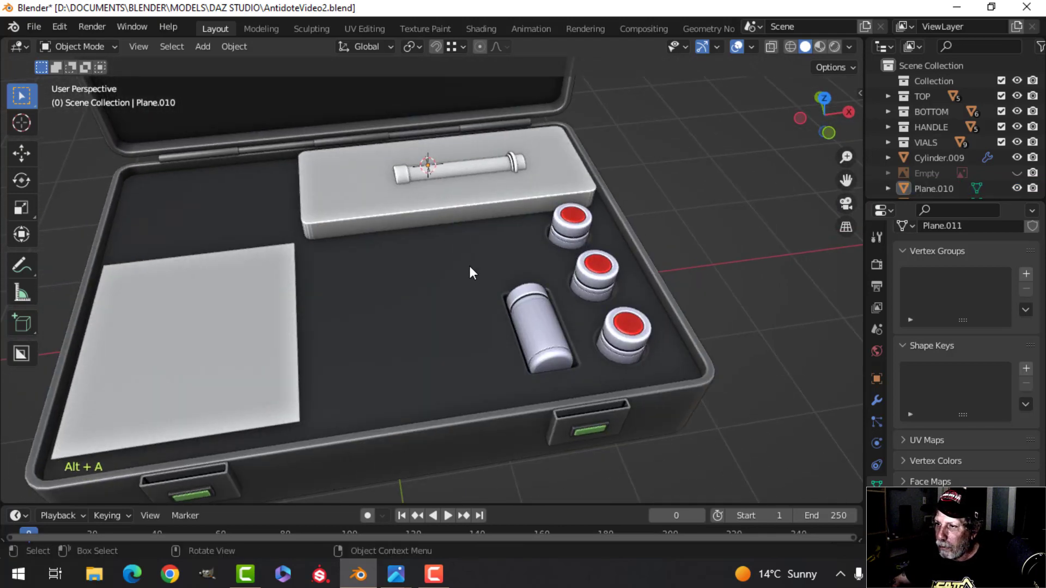
# Step: Isolate the case's dark floor panel and the bevelled syringe block in local view
pyautogui.scroll(-3, 458, 267)
pyautogui.click(427, 274)
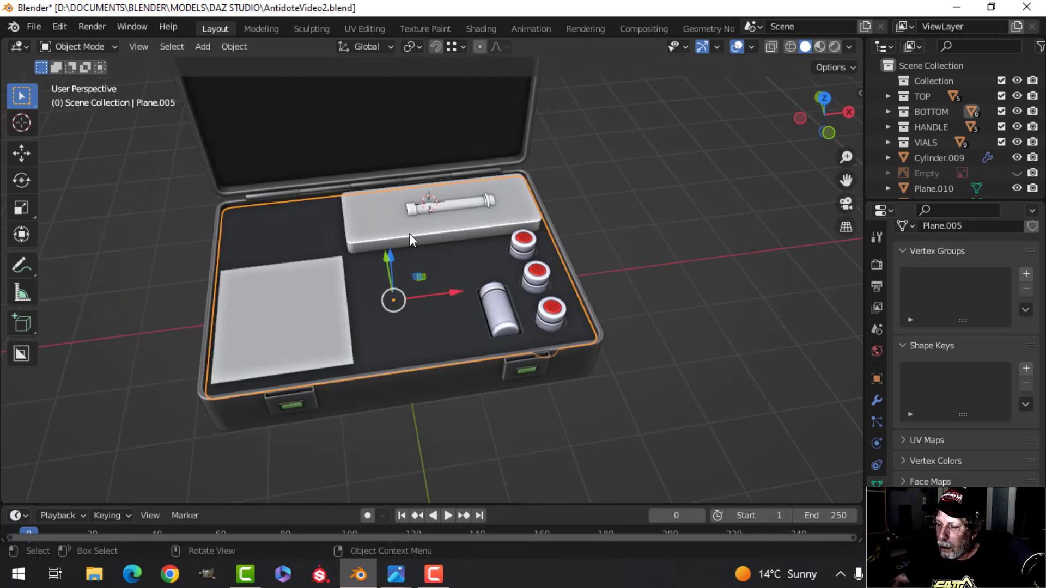
pyautogui.moveTo(410, 233); pyautogui.dragTo(465, 323, button='middle')
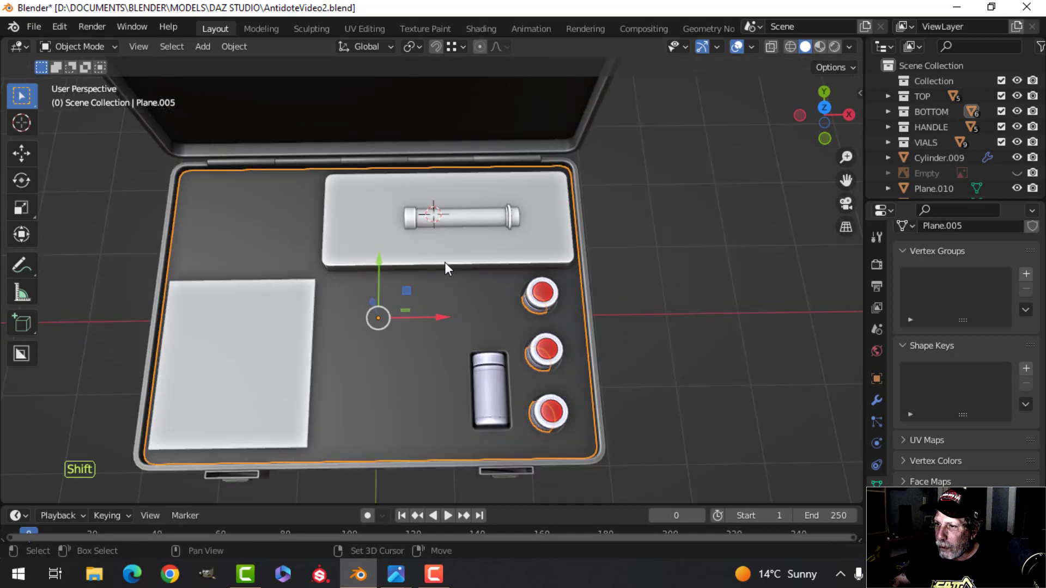
pyautogui.keyDown('shift'); pyautogui.click(444, 263); pyautogui.keyUp('shift')
pyautogui.moveTo(445, 263); pyautogui.dragTo(538, 239, button='middle')
pyautogui.press('/')
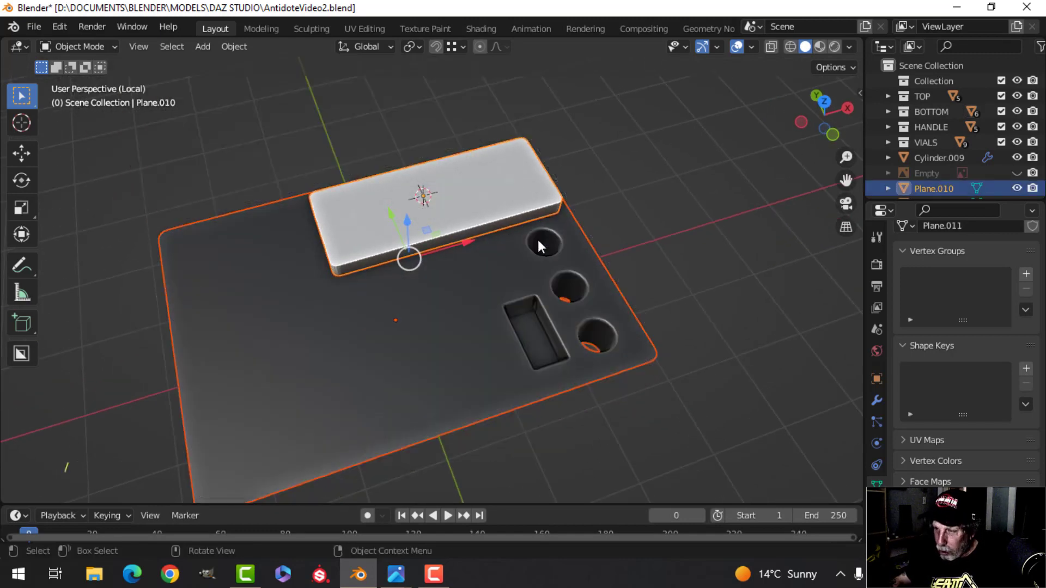
# Step: Try to cut the syringe block out of the floor panel with an applied Boolean Difference modifier, and check beneath the block
pyautogui.hotkey('alt', 'a')
pyautogui.moveTo(669, 285); pyautogui.dragTo(338, 208, button='middle')
pyautogui.click(388, 210)
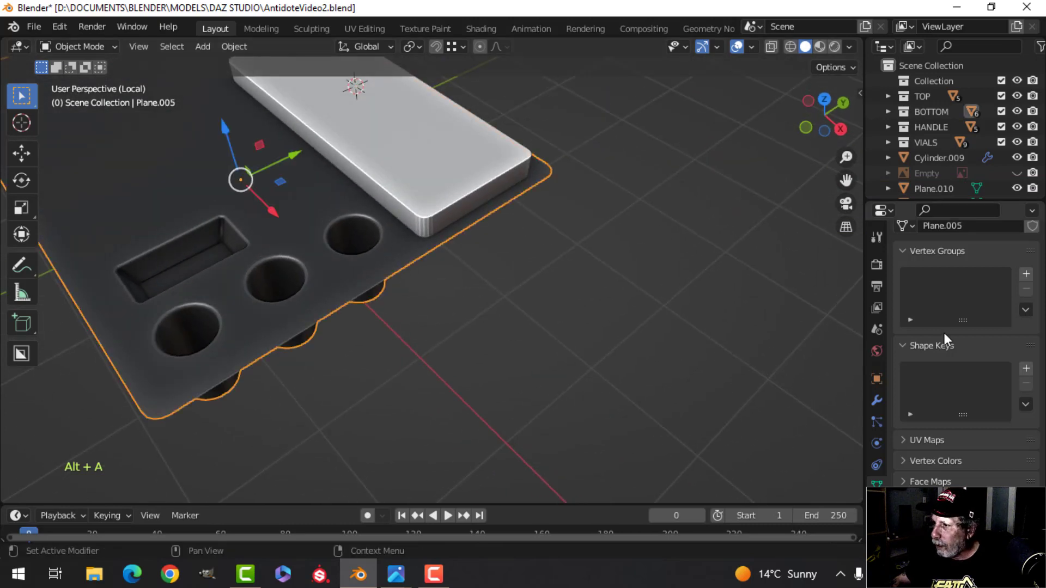
pyautogui.click(877, 401)
pyautogui.click(906, 262)
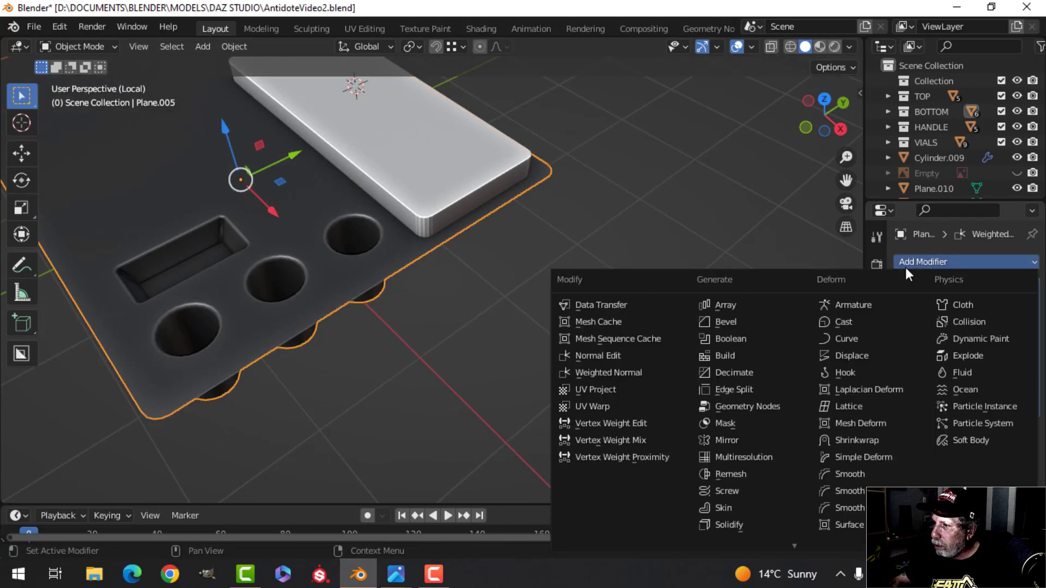
pyautogui.click(745, 338)
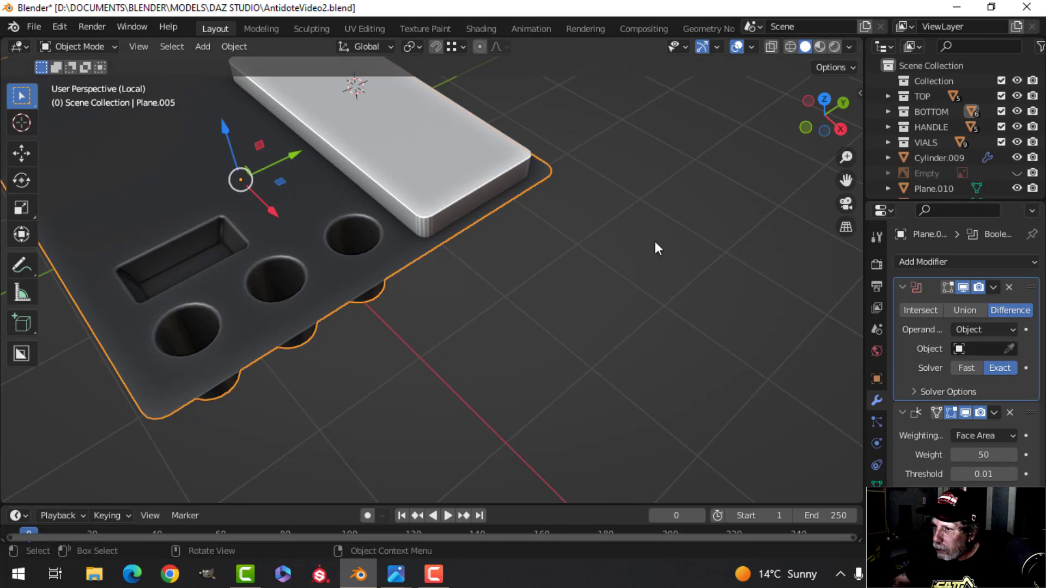
pyautogui.click(1009, 349)
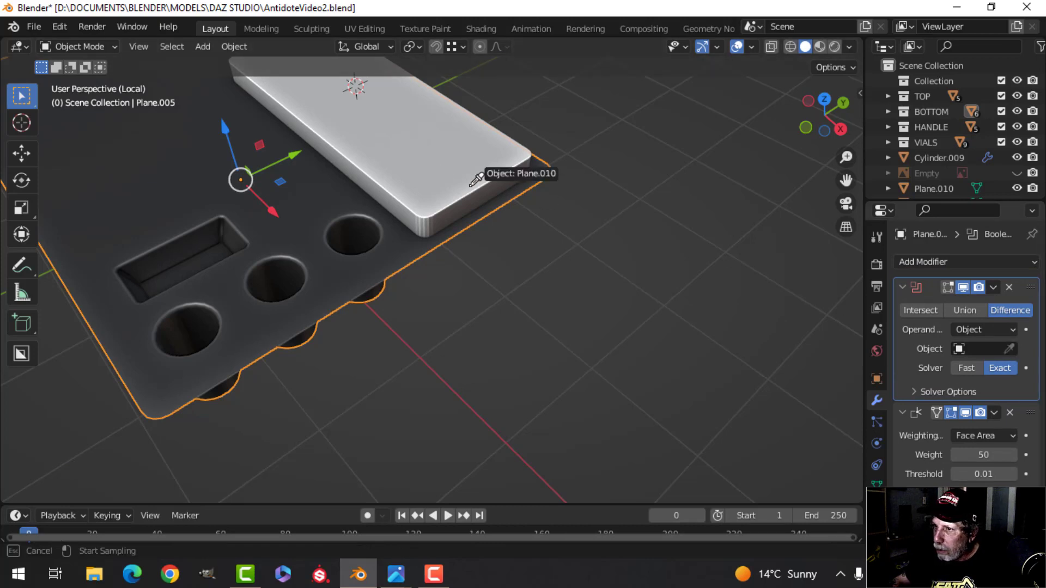
pyautogui.click(503, 188)
pyautogui.click(995, 290)
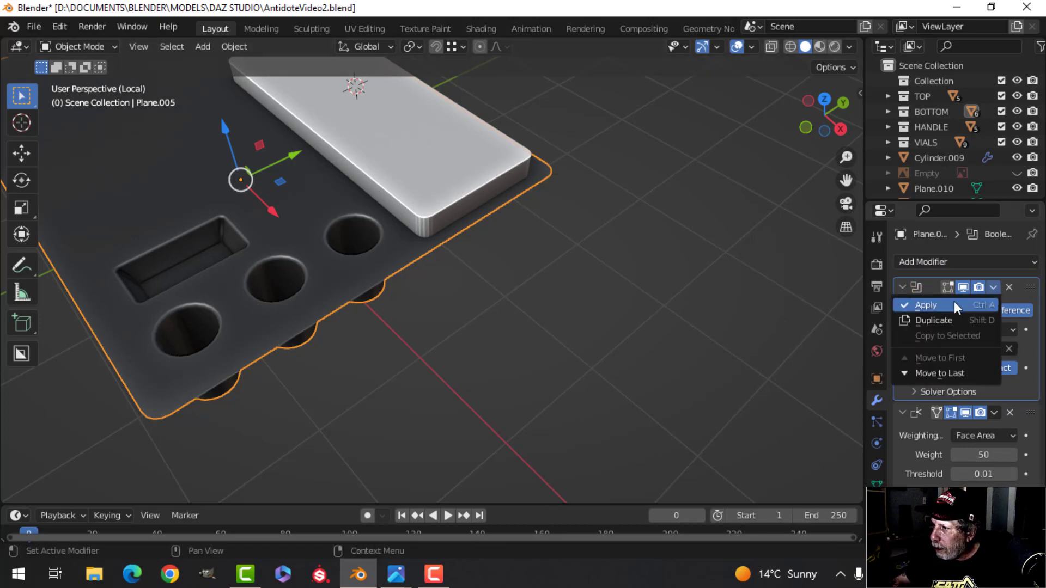
pyautogui.click(954, 302)
pyautogui.click(458, 194)
pyautogui.press('h')
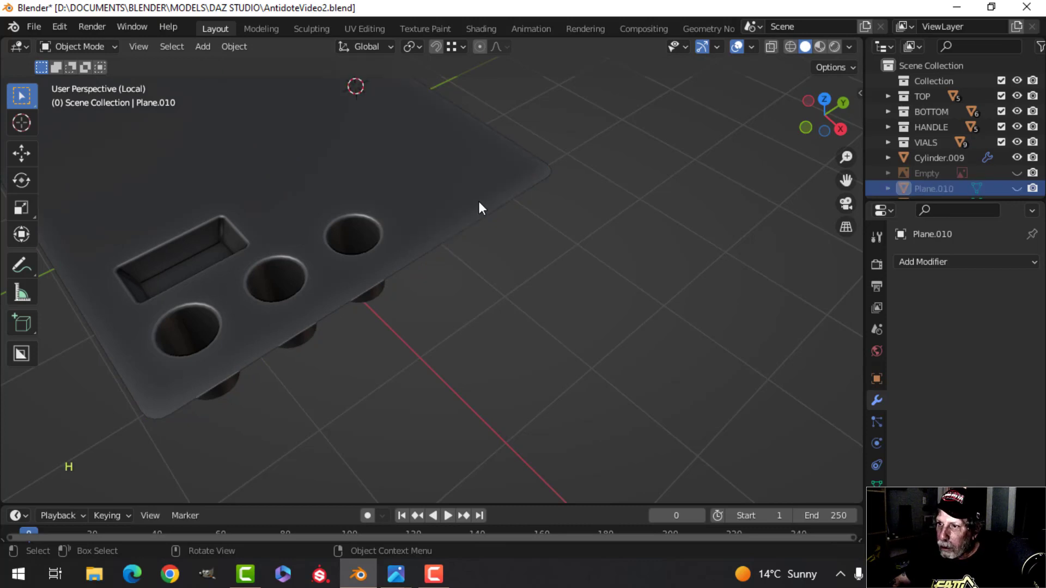
pyautogui.hotkey('ctrl', 'z')
# Step: Check the face orientation of the syringe block and recalculate its normals to the outside
pyautogui.press('Tab')
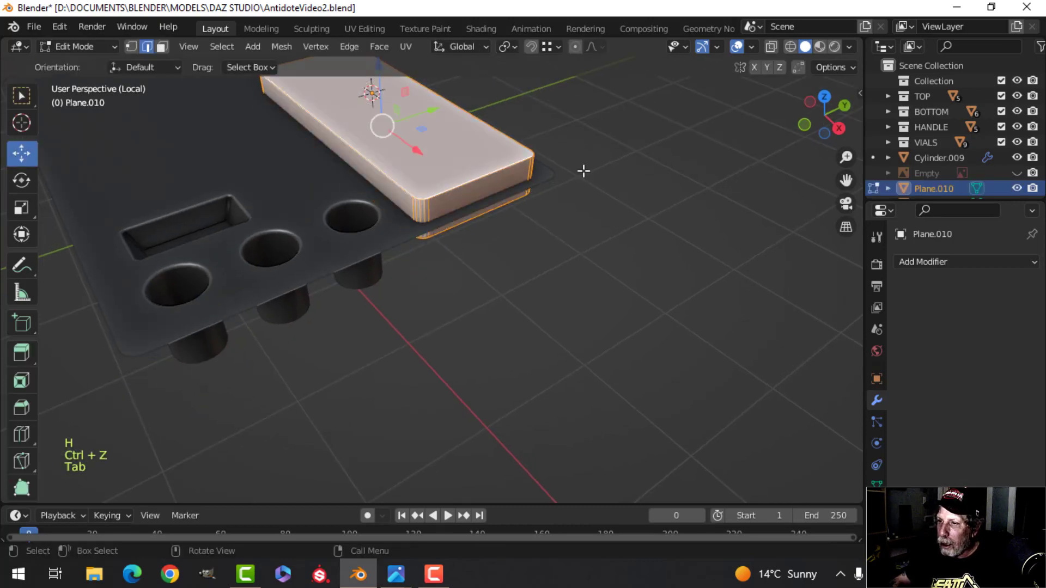
pyautogui.click(751, 48)
pyautogui.click(689, 334)
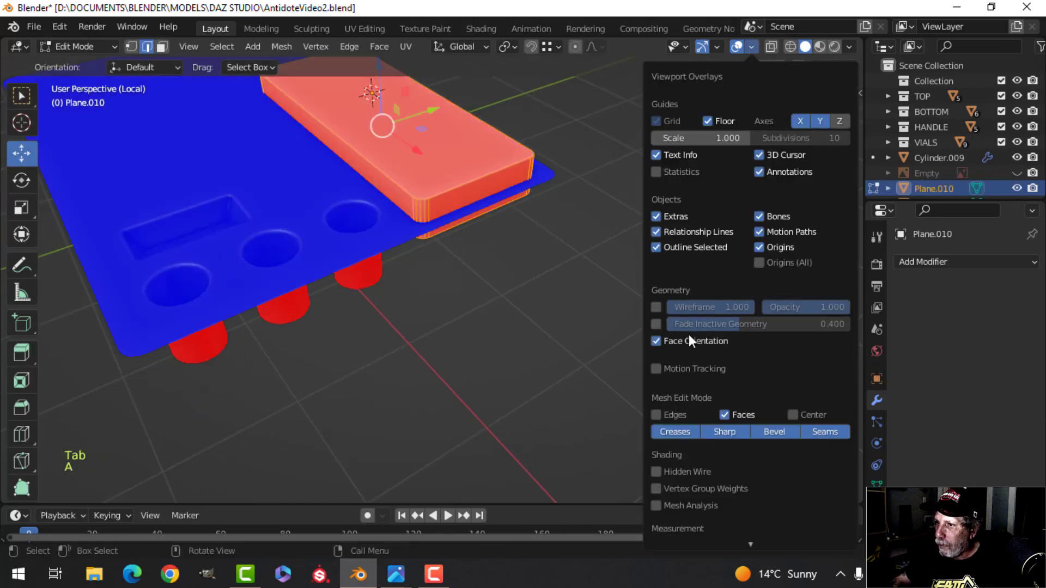
pyautogui.click(689, 332)
pyautogui.hotkey('alt', 'n')
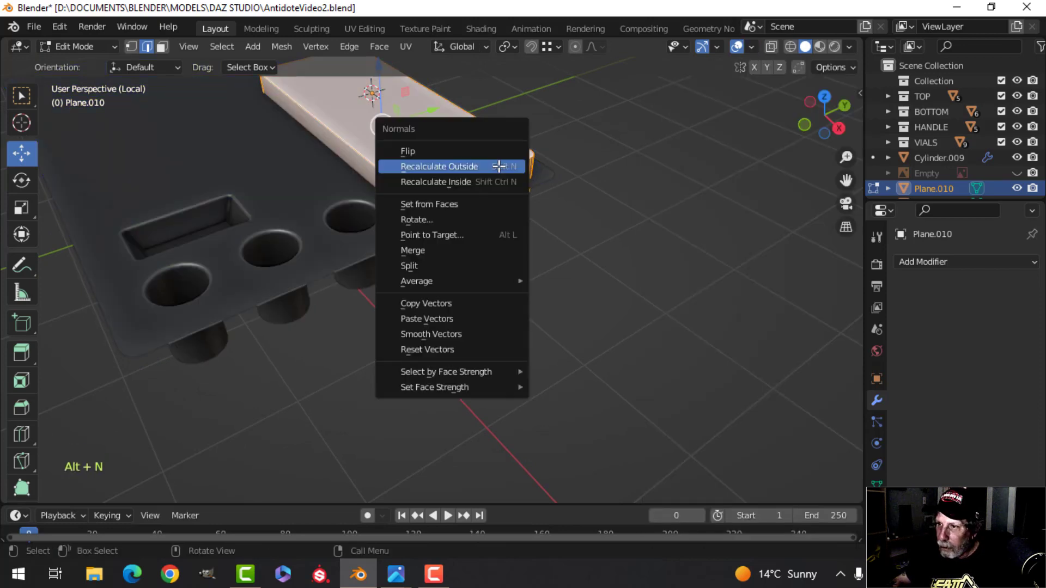
pyautogui.click(497, 167)
pyautogui.press('Tab')
pyautogui.hotkey('alt', 'a')
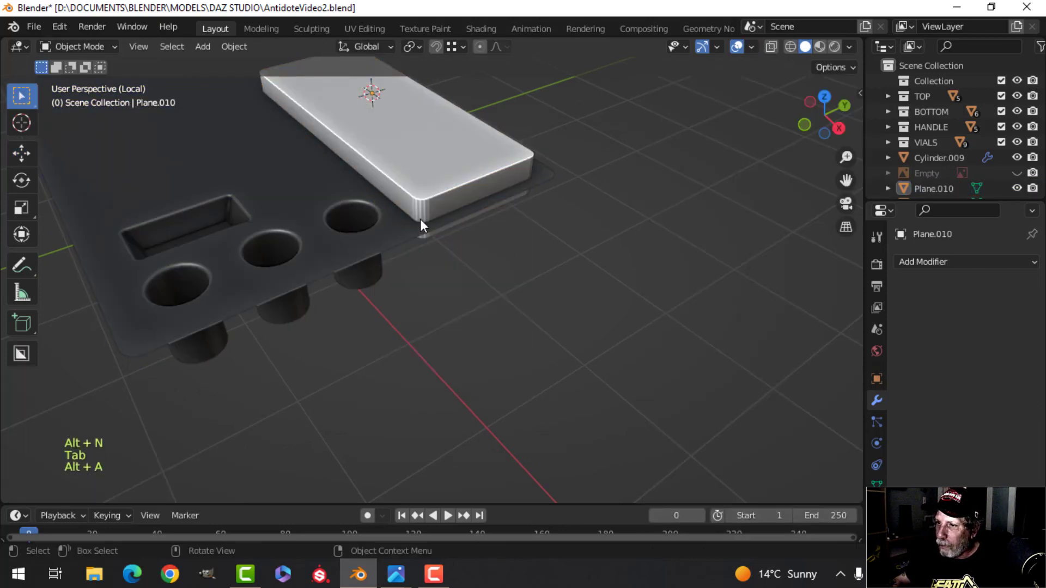
# Step: Add a Boolean Difference modifier to the floor panel with the syringe block as its object, and apply it
pyautogui.click(424, 226)
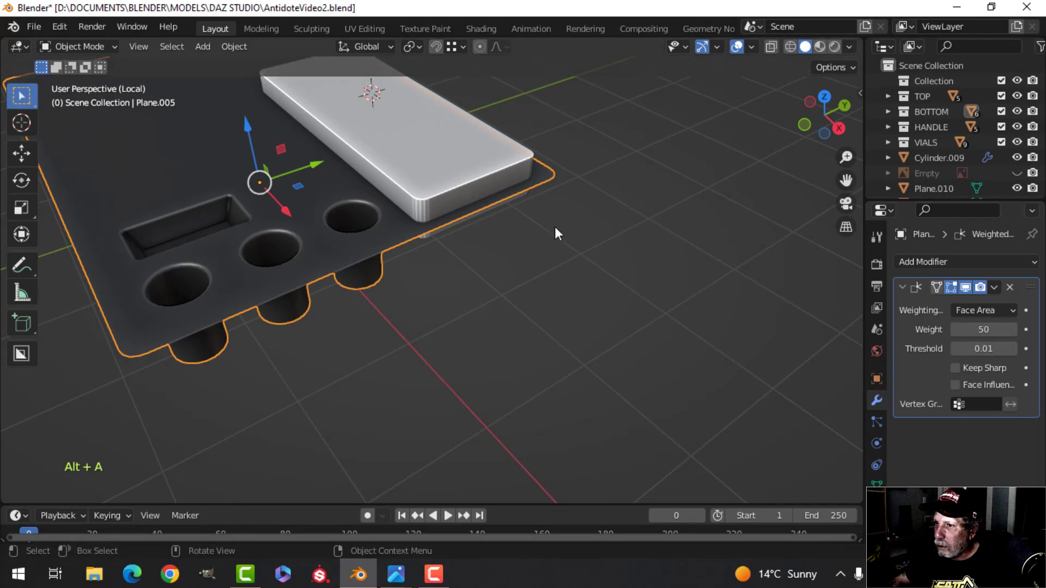
pyautogui.click(432, 177)
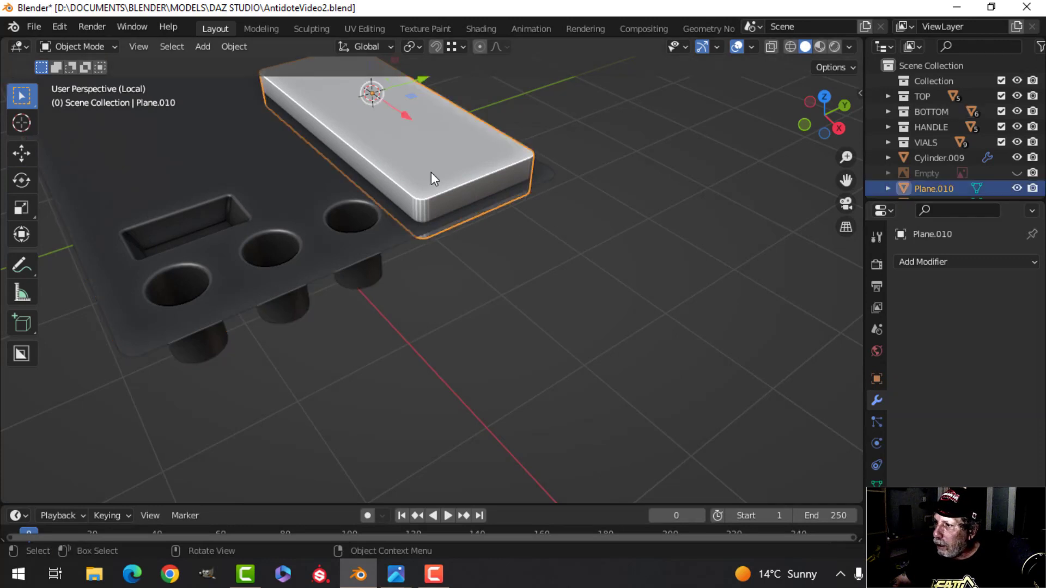
pyautogui.click(369, 252)
pyautogui.click(935, 262)
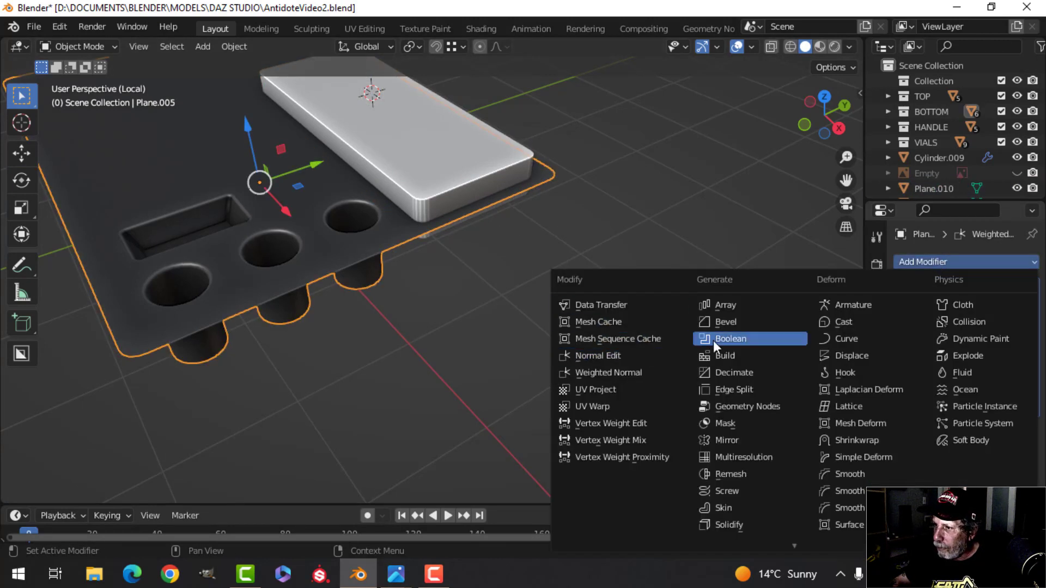
pyautogui.click(733, 339)
pyautogui.moveTo(1033, 431); pyautogui.dragTo(1004, 350)
pyautogui.click(482, 152)
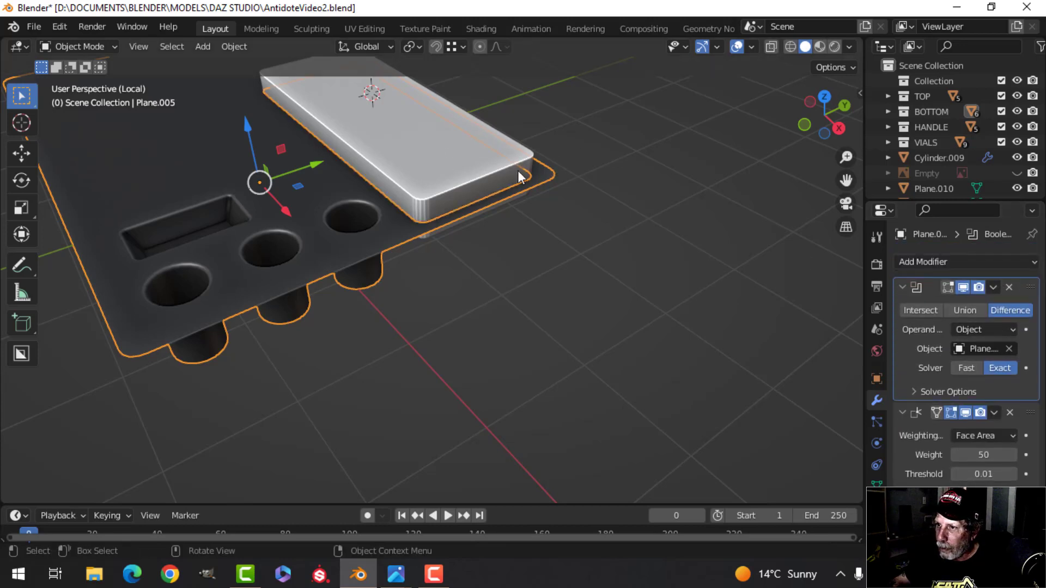
pyautogui.click(995, 287)
pyautogui.click(955, 303)
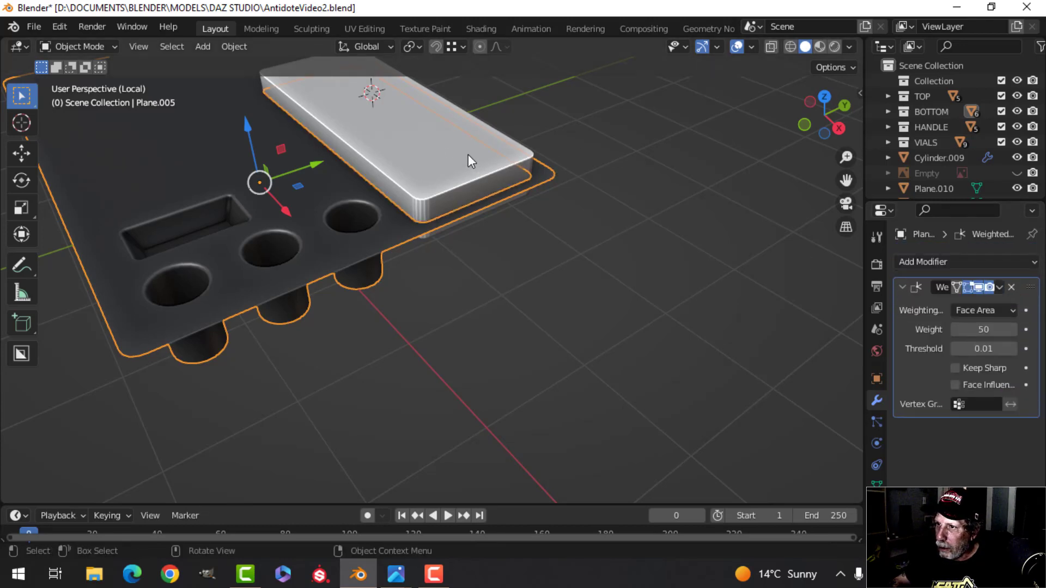
# Step: Delete the bevelled block that served as the cutter for the syringe opening
pyautogui.click(469, 154)
pyautogui.press('x')
pyautogui.click(469, 156)
# Step: Extrude the edge loop of the floor panel's syringe opening about 0.23 m downward along Z to form the recess walls
pyautogui.click(371, 179)
pyautogui.press('Tab')
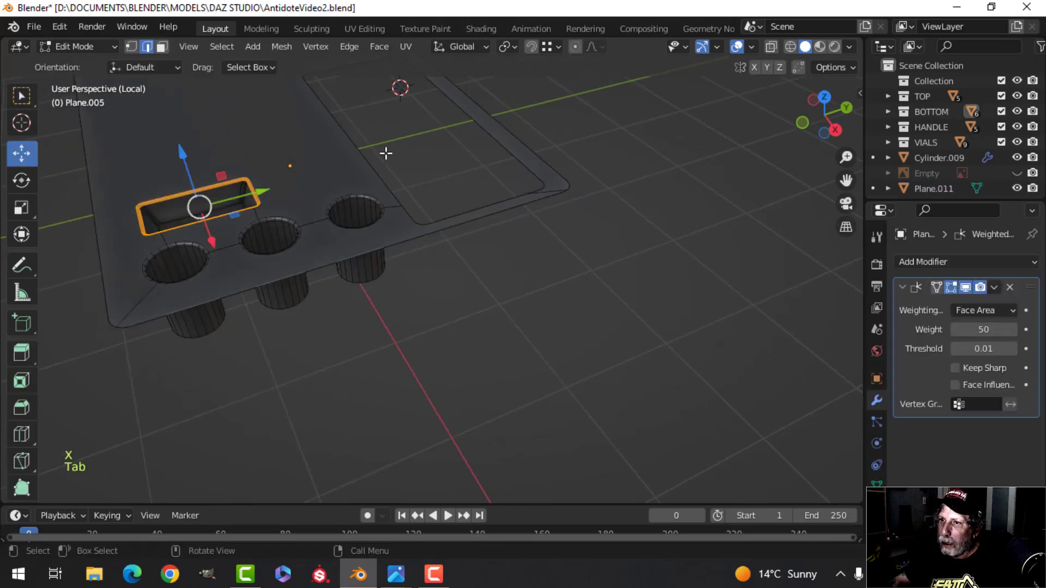
pyautogui.keyDown('shift'); pyautogui.moveTo(385, 152); pyautogui.dragTo(418, 224, button='middle'); pyautogui.keyUp('shift')
pyautogui.hotkey('alt', 'a')
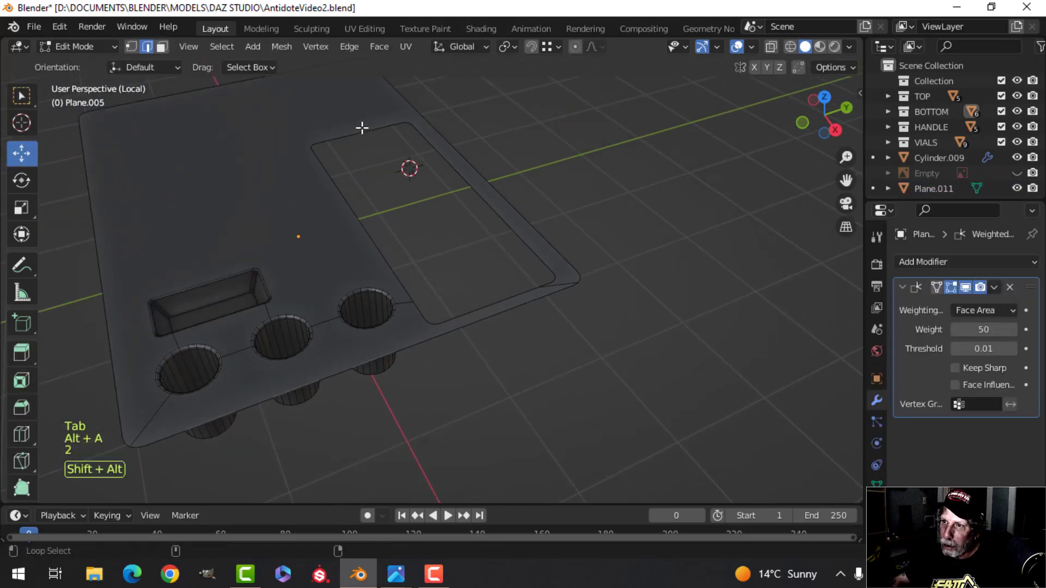
pyautogui.keyDown('alt'); pyautogui.keyDown('shift'); pyautogui.click(363, 135); pyautogui.keyUp('shift'); pyautogui.keyUp('alt')
pyautogui.press('2')
pyautogui.moveTo(444, 276); pyautogui.dragTo(420, 245, button='middle')
pyautogui.press('e')
pyautogui.press('g')
pyautogui.press('z')
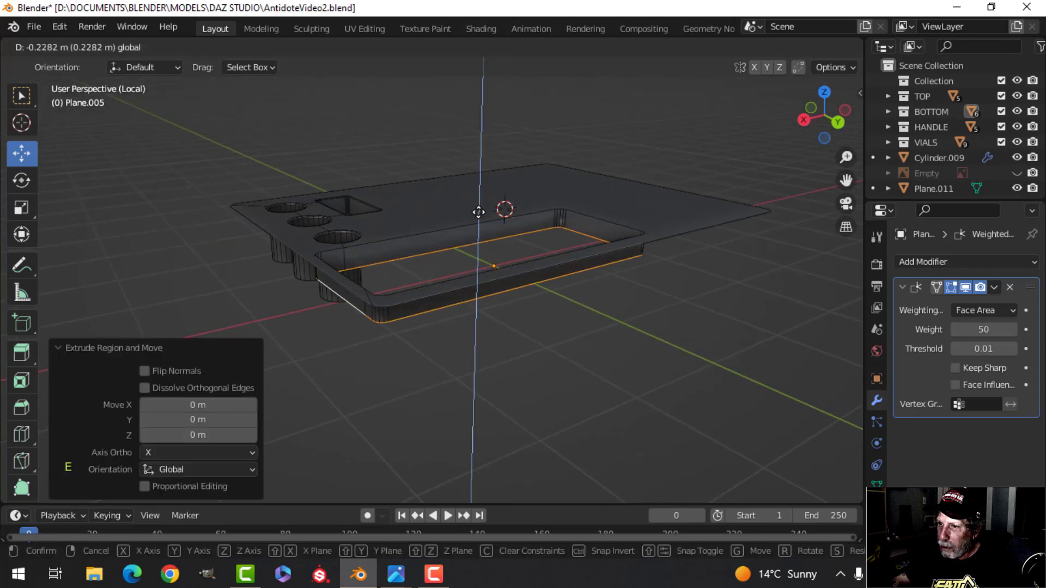
pyautogui.click(480, 225)
# Step: Fill the open bottom of the syringe recess with a face
pyautogui.moveTo(553, 243); pyautogui.dragTo(431, 243, button='middle')
pyautogui.scroll(3, 508, 225)
pyautogui.press('f')
pyautogui.hotkey('alt', 'a')
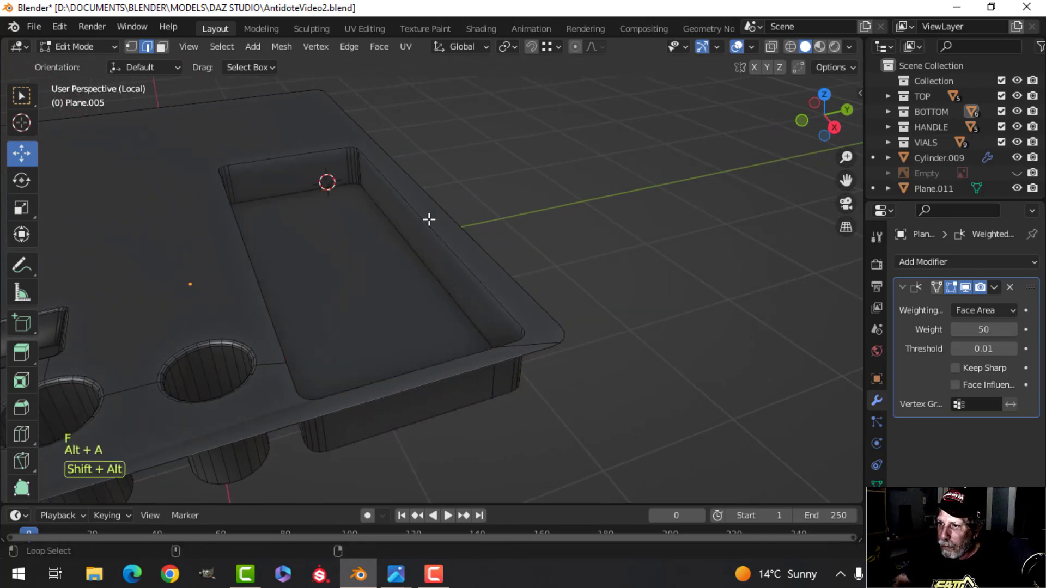
# Step: Bevel the upper rim loop of the syringe recess with a width of about 0.0143 m and 2 segments
pyautogui.keyDown('alt'); pyautogui.keyDown('shift'); pyautogui.click(292, 386); pyautogui.keyUp('shift'); pyautogui.keyUp('alt')
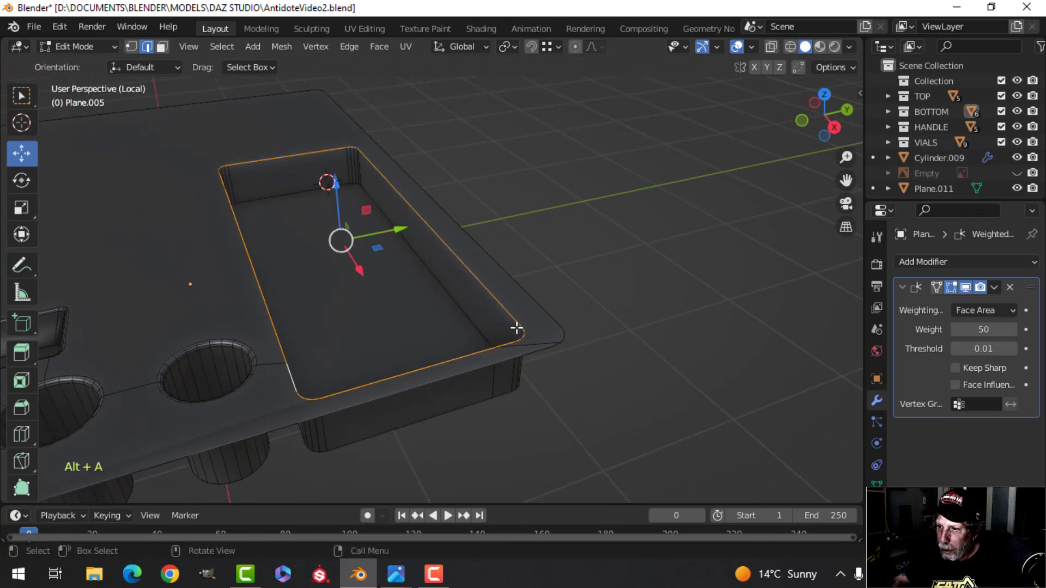
pyautogui.moveTo(516, 328); pyautogui.dragTo(425, 351, button='middle')
pyautogui.scroll(2, 435, 269)
pyautogui.scroll(2, 424, 352)
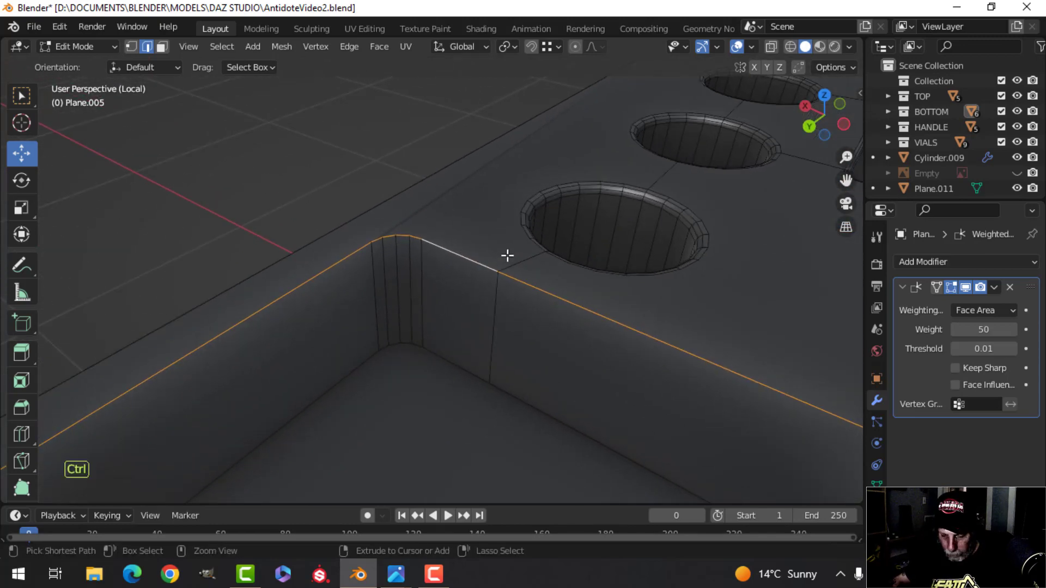
pyautogui.hotkey('ctrl', 'b')
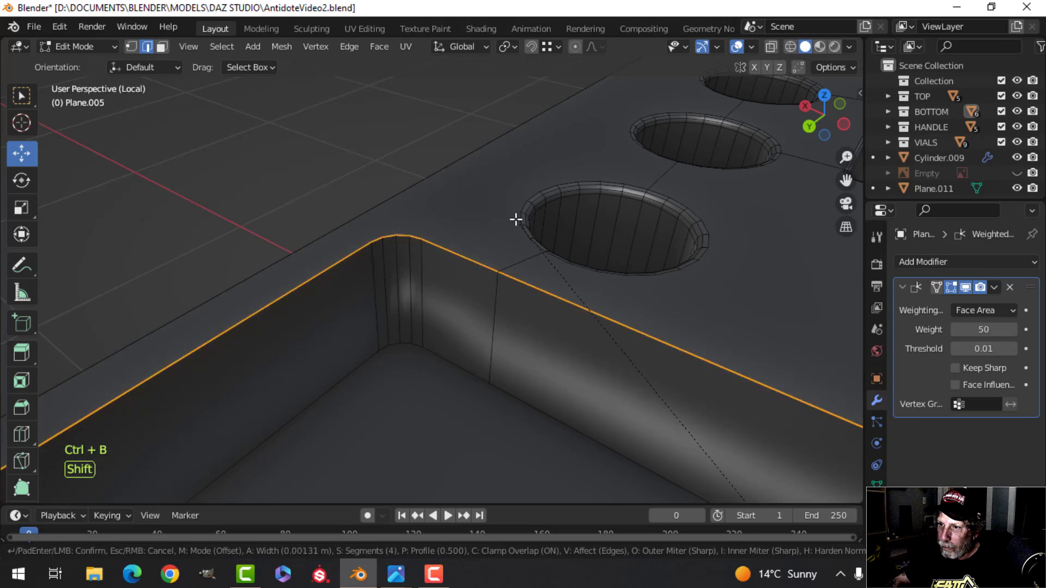
pyautogui.scroll(-3, 478, 185)
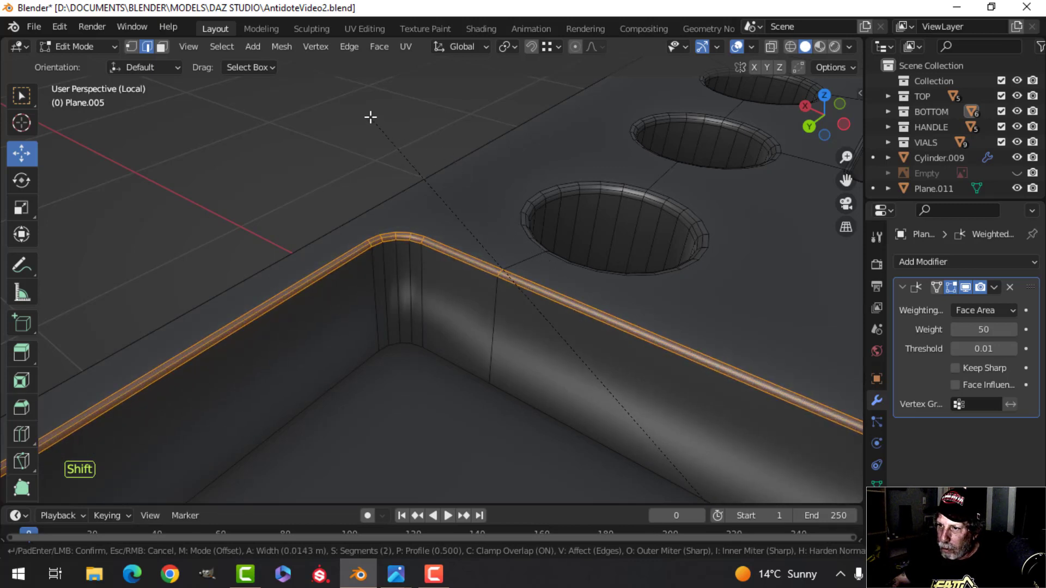
pyautogui.click(369, 117)
pyautogui.press('Tab')
pyautogui.scroll(-3, 444, 254)
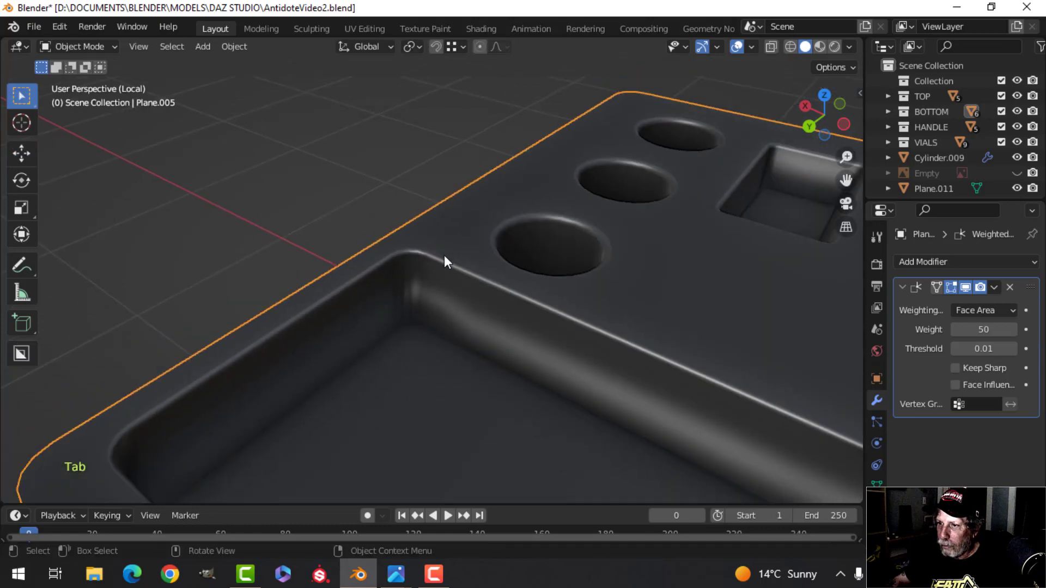
# Step: Add a loop cut around the walls of the syringe recess and slide it close to the recess floor
pyautogui.hotkey('alt', 'a')
pyautogui.moveTo(444, 255); pyautogui.dragTo(581, 318, button='middle')
pyautogui.scroll(-2, 545, 308)
pyautogui.moveTo(496, 303); pyautogui.dragTo(436, 299, button='middle')
pyautogui.press('Tab')
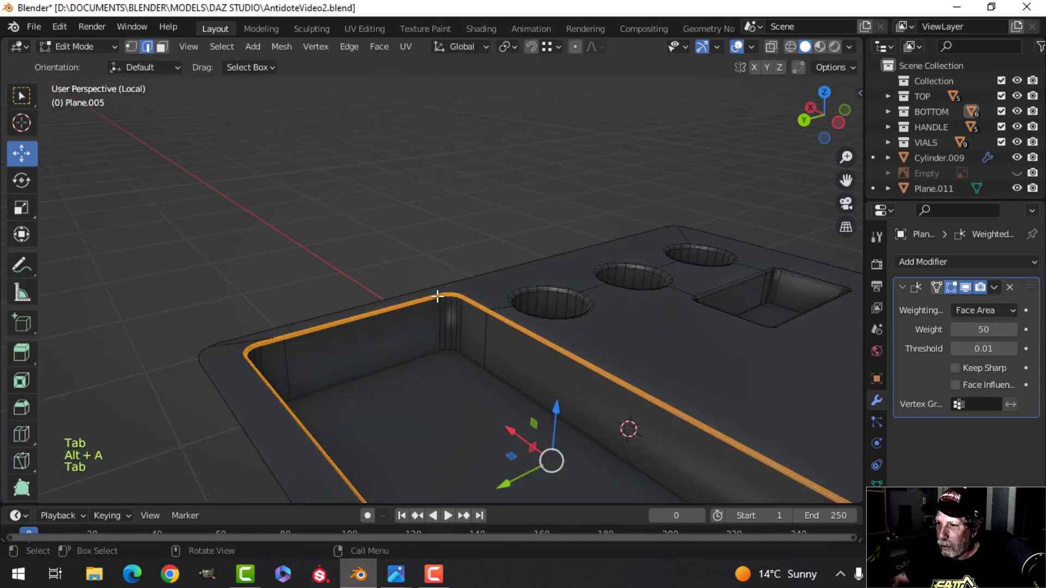
pyautogui.hotkey('alt', 'a')
pyautogui.hotkey('ctrl', 'r')
pyautogui.click(486, 343)
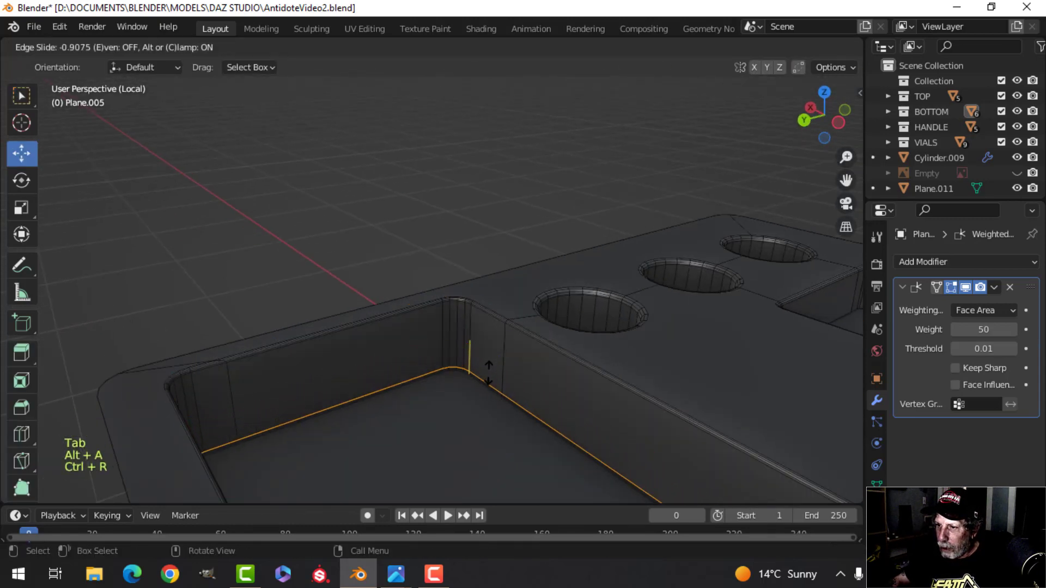
pyautogui.click(489, 372)
pyautogui.press('Tab')
# Step: Leave local view to bring back the complete case with all its contents
pyautogui.scroll(-5, 486, 355)
pyautogui.hotkey('alt', 'a')
pyautogui.moveTo(485, 355); pyautogui.dragTo(611, 346, button='middle')
pyautogui.press('/')
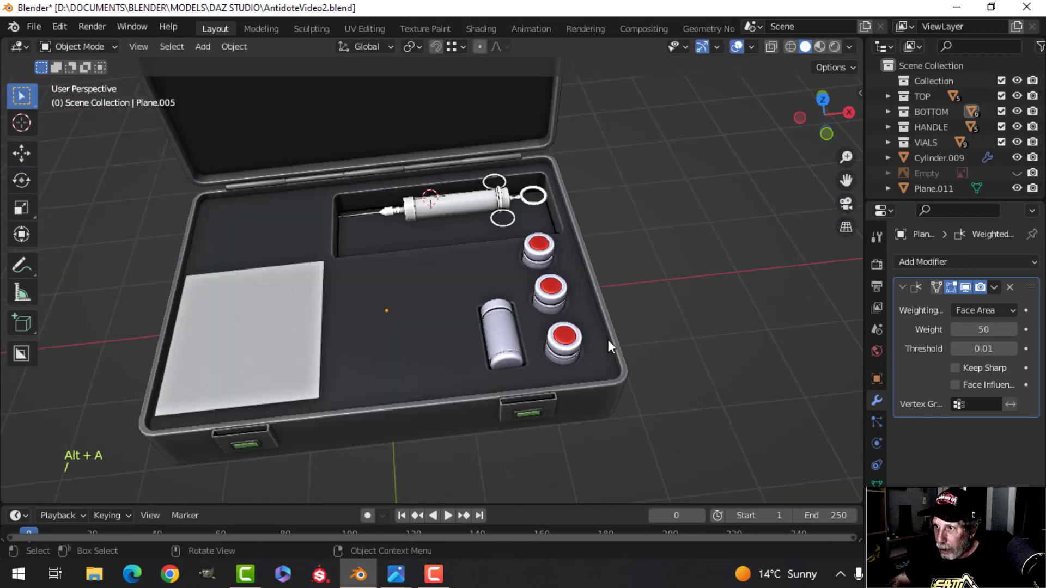
# Step: Move the whole syringe mesh down so that it sits inside its recessed compartment
pyautogui.scroll(-2, 538, 289)
pyautogui.keyDown('shift'); pyautogui.moveTo(523, 276); pyautogui.dragTo(418, 309, button='middle'); pyautogui.keyUp('shift')
pyautogui.scroll(4, 416, 303)
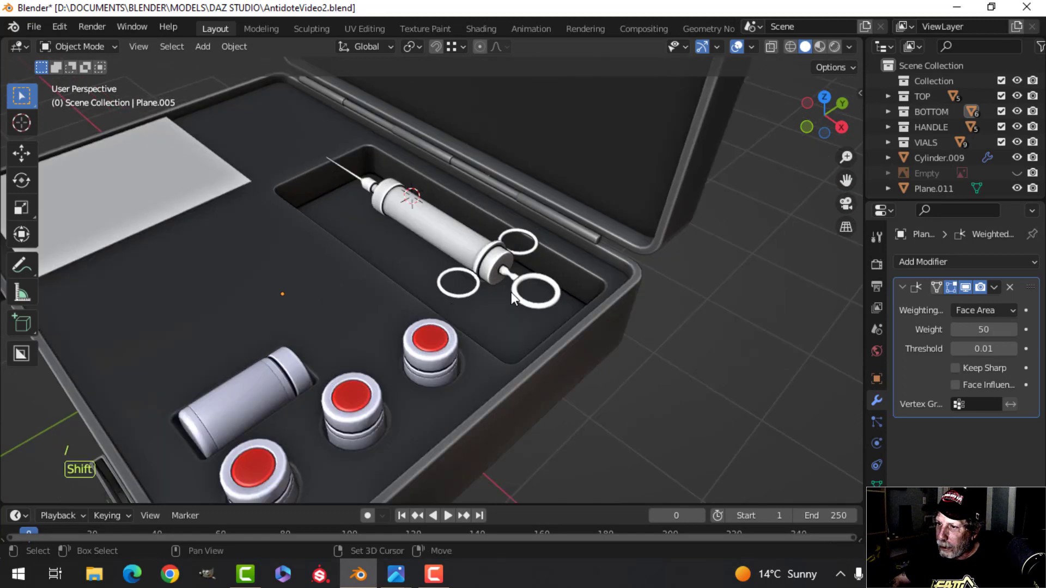
pyautogui.keyDown('shift'); pyautogui.moveTo(516, 294); pyautogui.dragTo(404, 304, button='middle'); pyautogui.keyUp('shift')
pyautogui.click(374, 244)
pyautogui.press('Tab')
pyautogui.press('a')
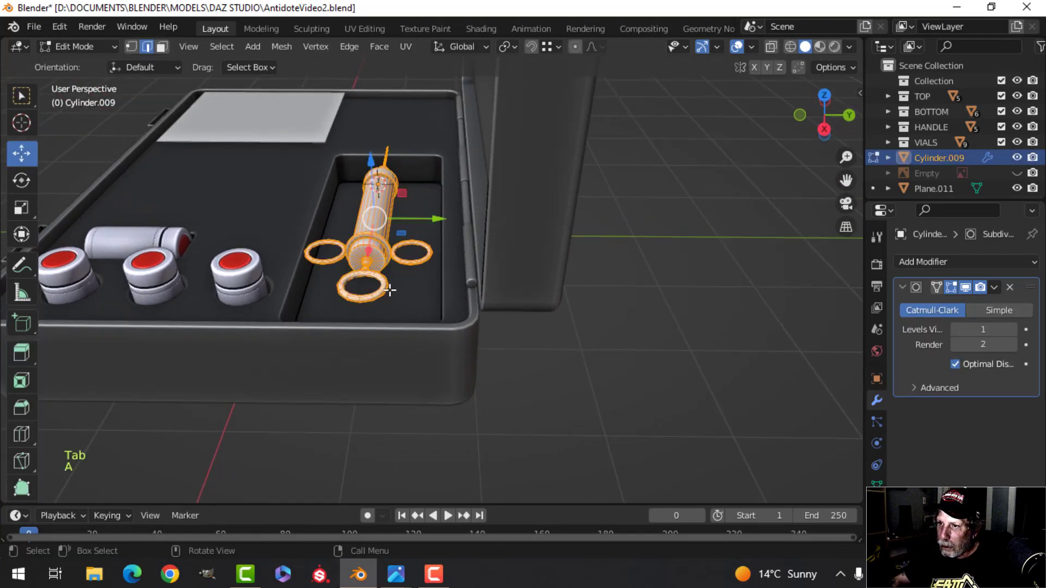
pyautogui.moveTo(382, 234); pyautogui.dragTo(440, 207, button='middle')
pyautogui.moveTo(426, 191); pyautogui.dragTo(443, 224)
pyautogui.moveTo(442, 224); pyautogui.dragTo(509, 243, button='middle')
pyautogui.press('Tab')
pyautogui.hotkey('alt', 'a')
# Step: Examine the layout of the open case, including the recessed syringe, the vials and the square plane on the floor
pyautogui.scroll(3, 420, 350)
pyautogui.scroll(-4, 447, 263)
pyautogui.scroll(3, 491, 290)
pyautogui.scroll(-3, 505, 285)
pyautogui.scroll(4, 496, 299)
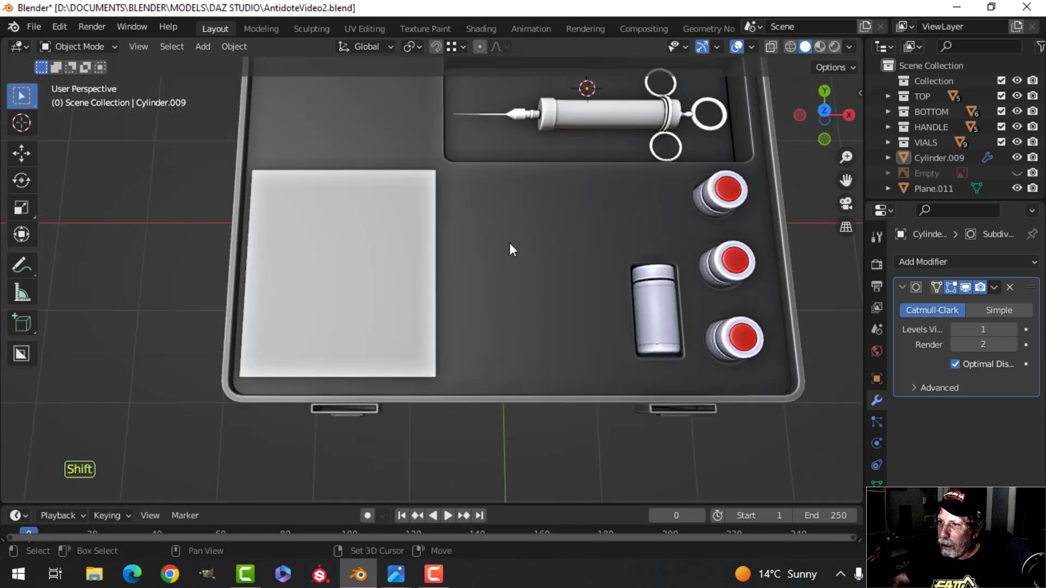
pyautogui.click(423, 256)
pyautogui.scroll(-4, 451, 256)
pyautogui.keyDown('shift'); pyautogui.moveTo(457, 272); pyautogui.dragTo(448, 284, button='middle'); pyautogui.keyUp('shift')
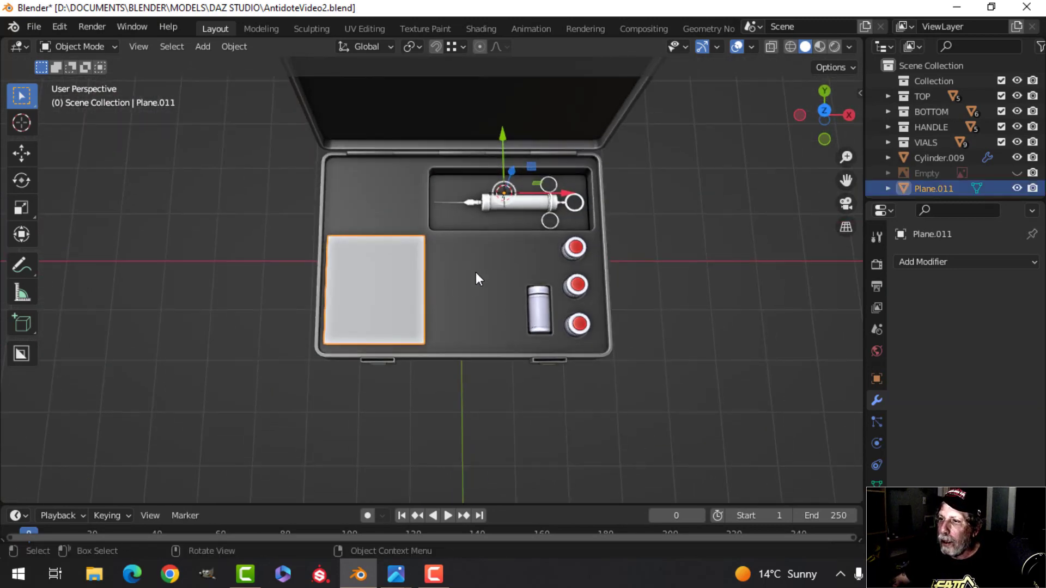
pyautogui.hotkey('alt', 'a')
pyautogui.moveTo(509, 250)
pyautogui.mouseDown(button='middle')
pyautogui.moveTo(521, 214)
pyautogui.moveTo(458, 341)
pyautogui.moveTo(502, 244)
pyautogui.mouseUp(button='middle')
pyautogui.scroll(-1, 456, 330)
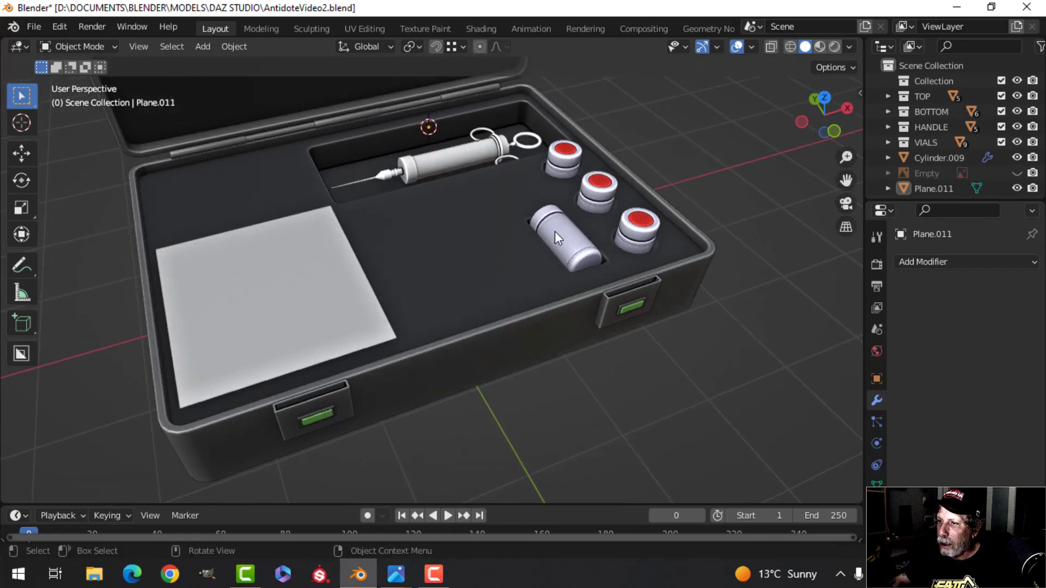
# Step: Copy the hex value E6E8FF from the viewport display colour of the vial lying in the case
pyautogui.click(878, 379)
pyautogui.scroll(-10, 974, 451)
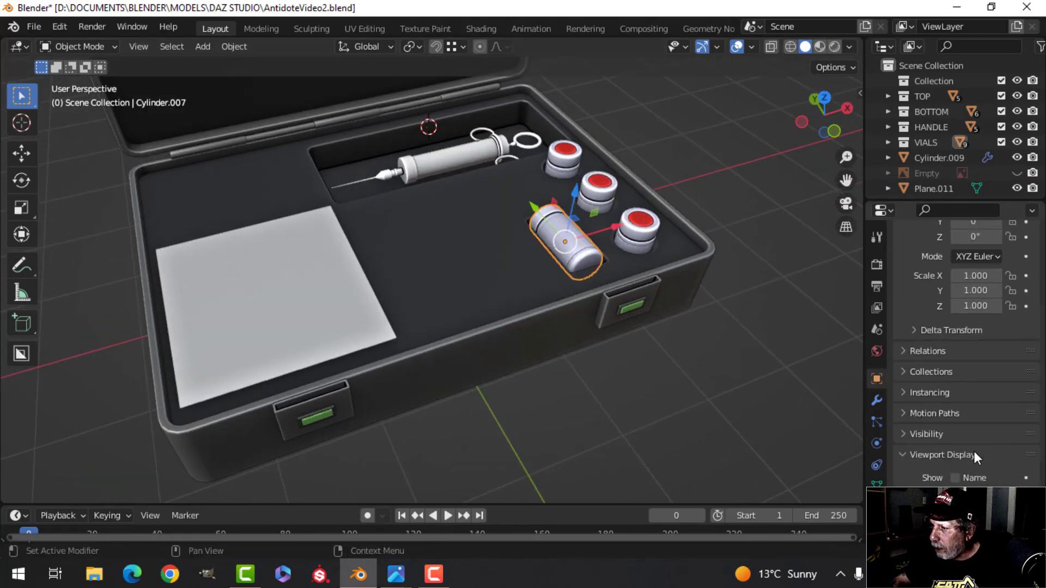
pyautogui.click(978, 448)
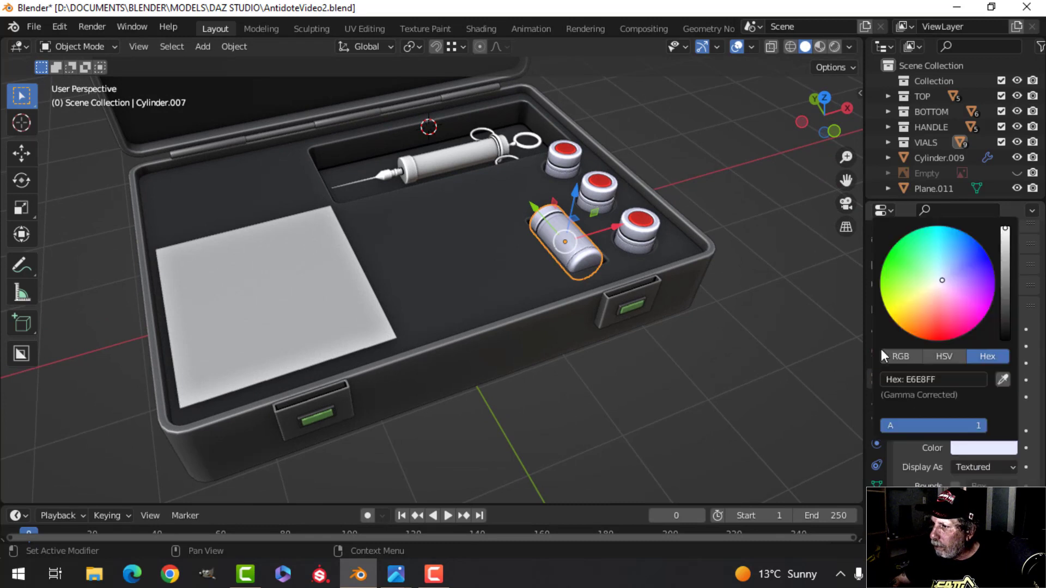
pyautogui.click(939, 381)
pyautogui.press('Return')
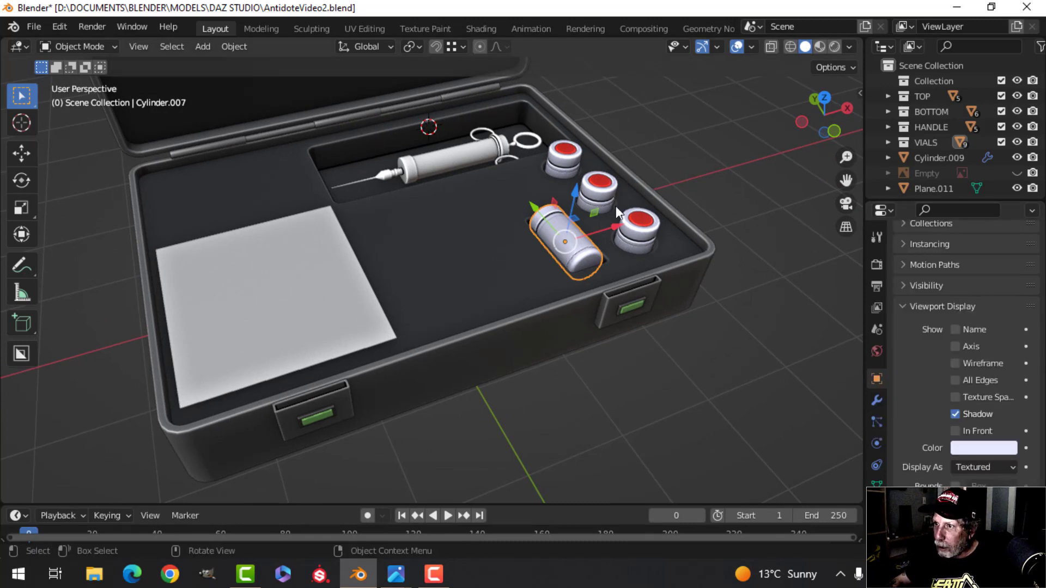
# Step: Set the syringe's viewport display colour to E6E8FF and save the file
pyautogui.click(457, 171)
pyautogui.click(976, 449)
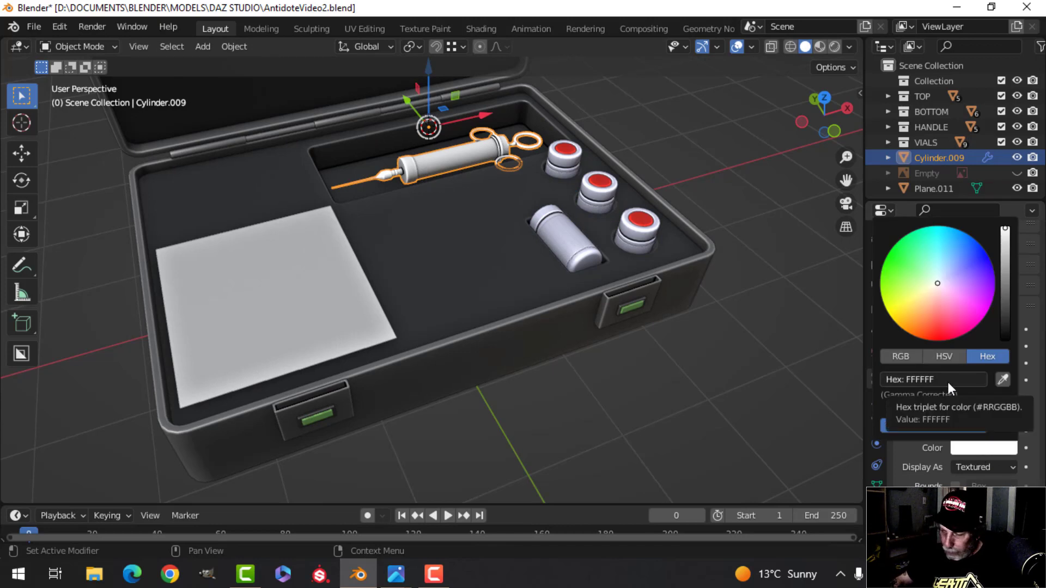
pyautogui.click(947, 381)
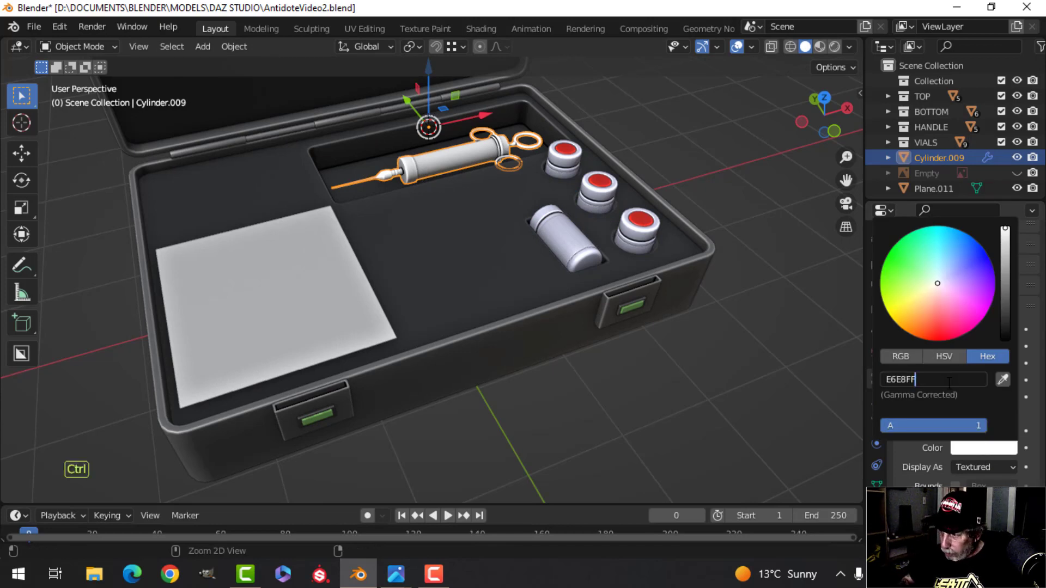
pyautogui.write('E6E8FF')
pyautogui.press('Return')
pyautogui.hotkey('alt', 'a')
pyautogui.scroll(-3, 540, 188)
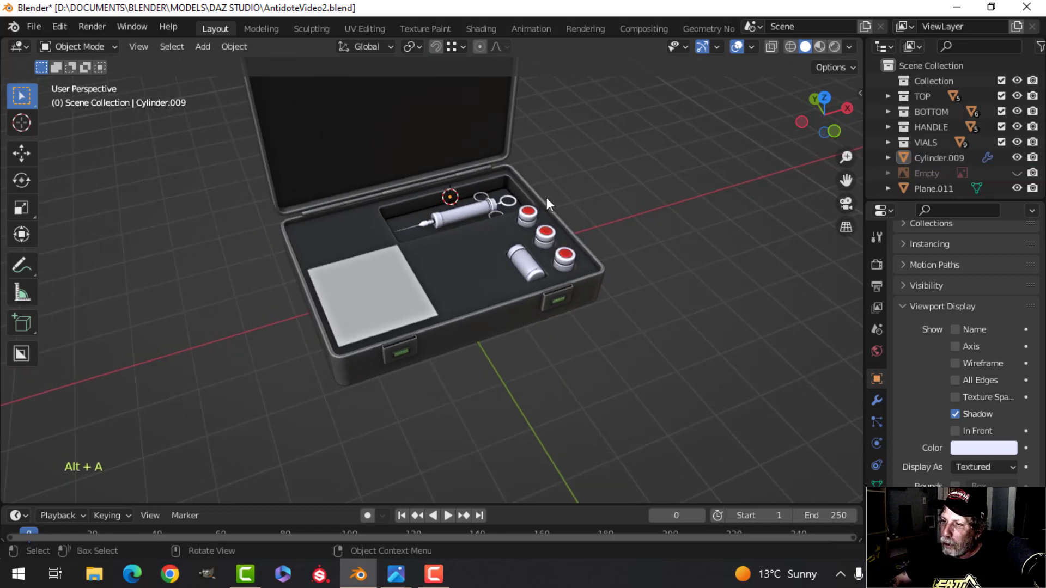
pyautogui.hotkey('ctrl', 's')
# Step: Shift the back edge of the square floor plane slightly toward the front of the case
pyautogui.scroll(3, 541, 203)
pyautogui.moveTo(543, 198); pyautogui.dragTo(531, 256, button='middle')
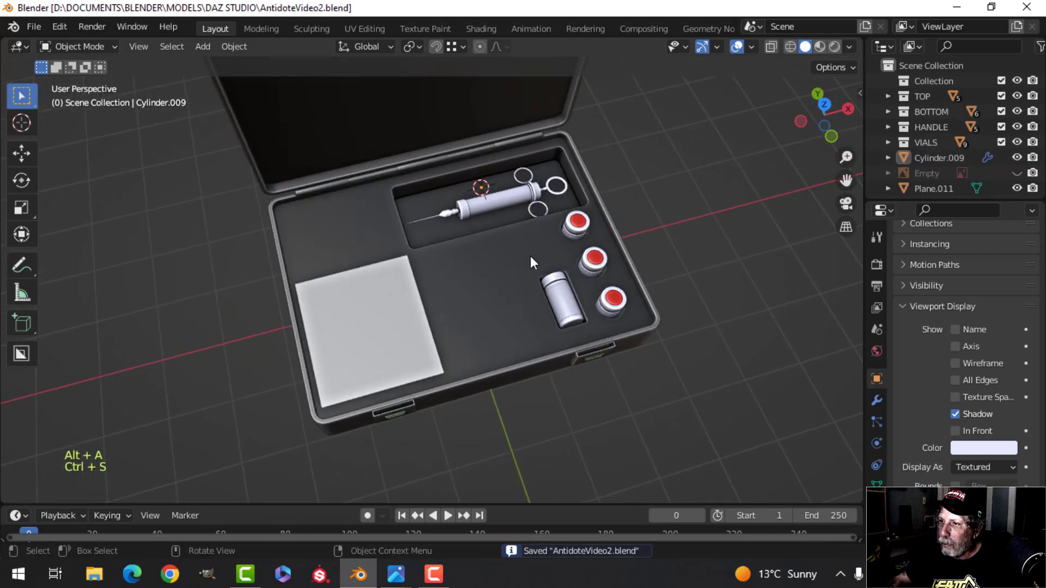
pyautogui.scroll(3, 530, 254)
pyautogui.scroll(-4, 530, 253)
pyautogui.keyDown('shift'); pyautogui.moveTo(477, 261); pyautogui.dragTo(504, 289, button='middle'); pyautogui.keyUp('shift')
pyautogui.click(395, 322)
pyautogui.press('Tab')
pyautogui.press('1')
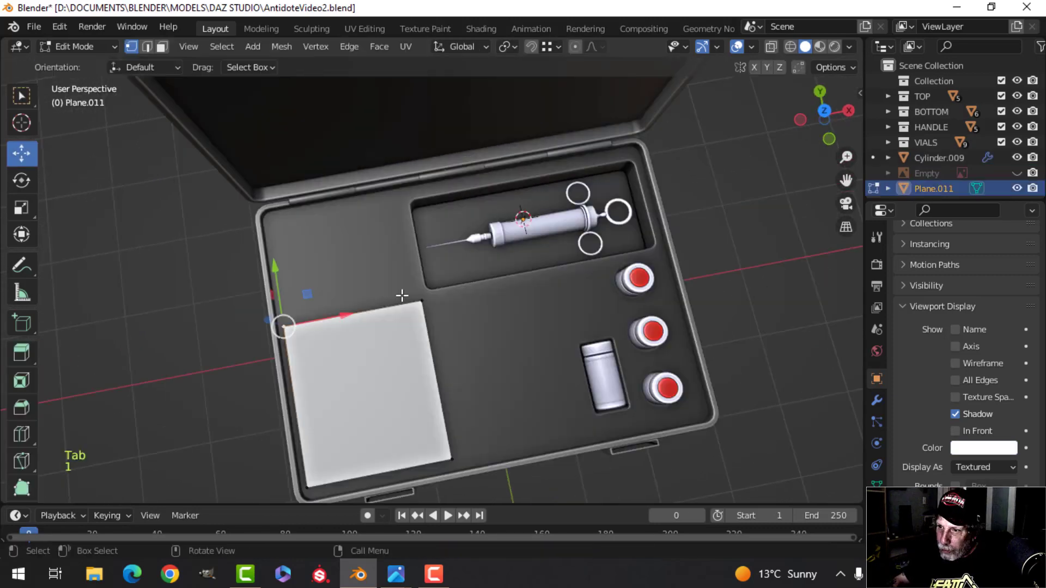
pyautogui.moveTo(343, 259); pyautogui.dragTo(346, 265)
pyautogui.hotkey('alt', 'a')
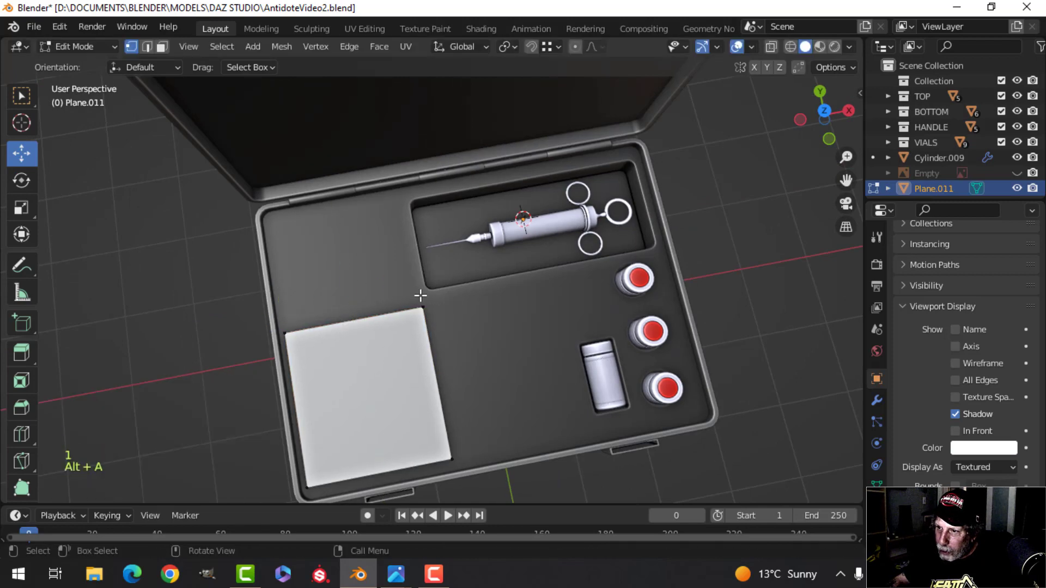
# Step: Move the plane's edge facing the vials outward about 0.28 m along X and nudge its back edge toward the hinge
pyautogui.moveTo(492, 371); pyautogui.dragTo(512, 364)
pyautogui.moveTo(511, 364); pyautogui.dragTo(573, 377, button='middle')
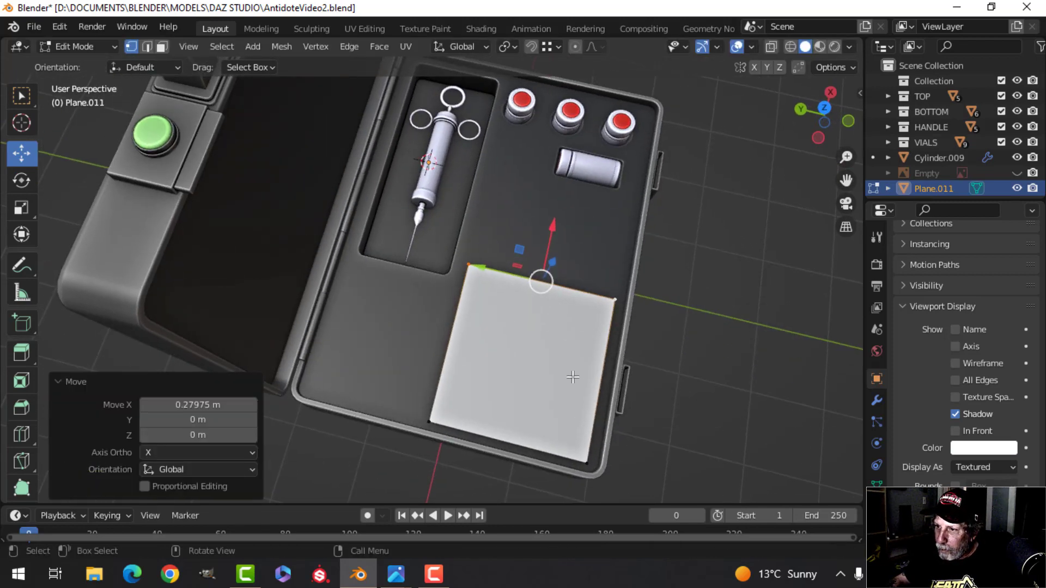
pyautogui.click(472, 267)
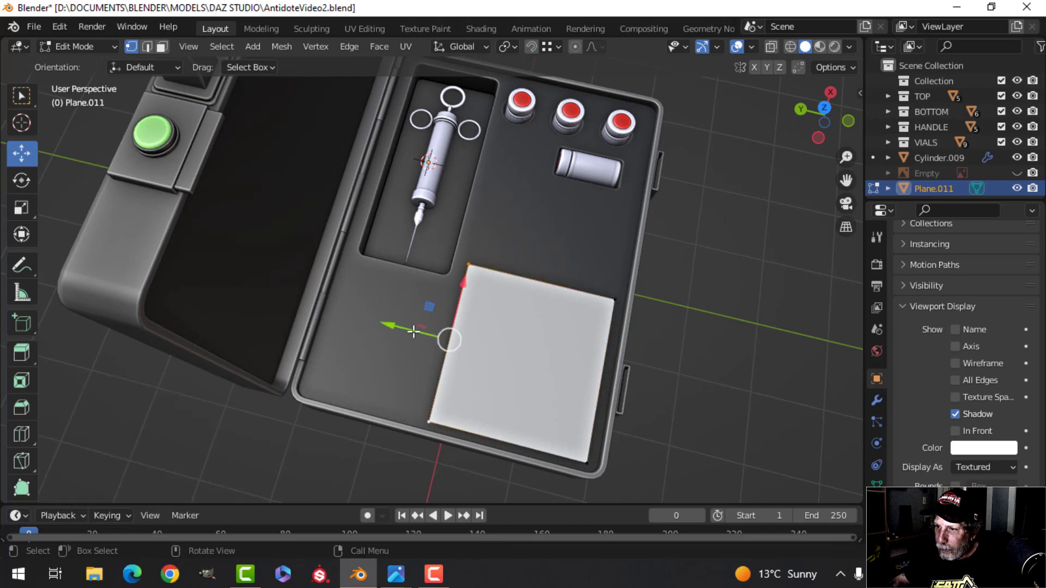
pyautogui.moveTo(414, 332); pyautogui.dragTo(404, 326)
pyautogui.hotkey('alt', 'a')
pyautogui.moveTo(404, 327); pyautogui.dragTo(490, 410, button='middle')
# Step: Round the plane's four corners with a 4-segment vertex bevel about 0.09 m wide
pyautogui.press('a')
pyautogui.scroll(2, 491, 410)
pyautogui.keyDown('shift'); pyautogui.moveTo(530, 366); pyautogui.dragTo(600, 292, button='middle'); pyautogui.keyUp('shift')
pyautogui.press('KP_7')
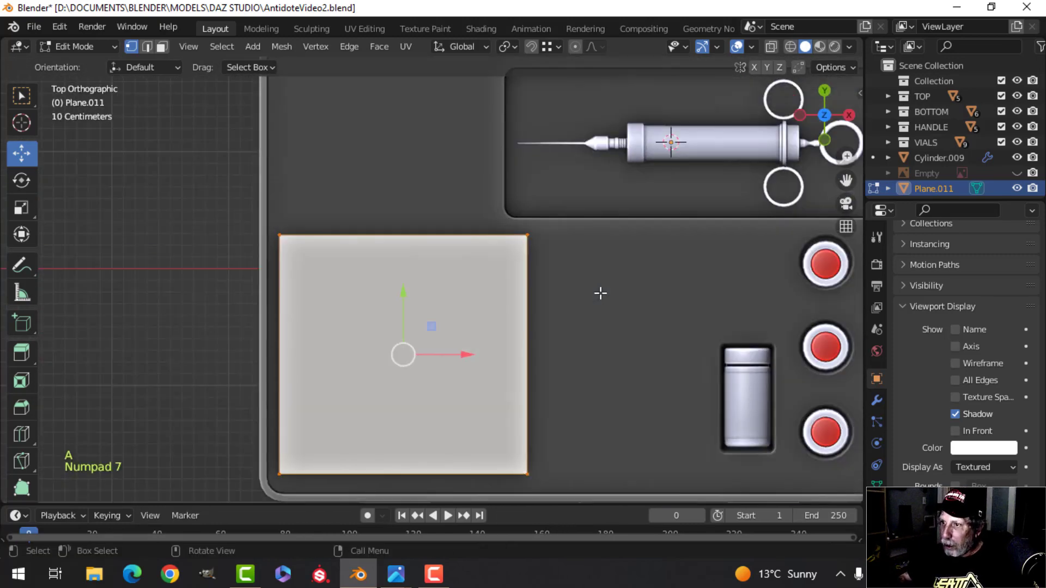
pyautogui.hotkey('ctrl', 'shift', 'b')
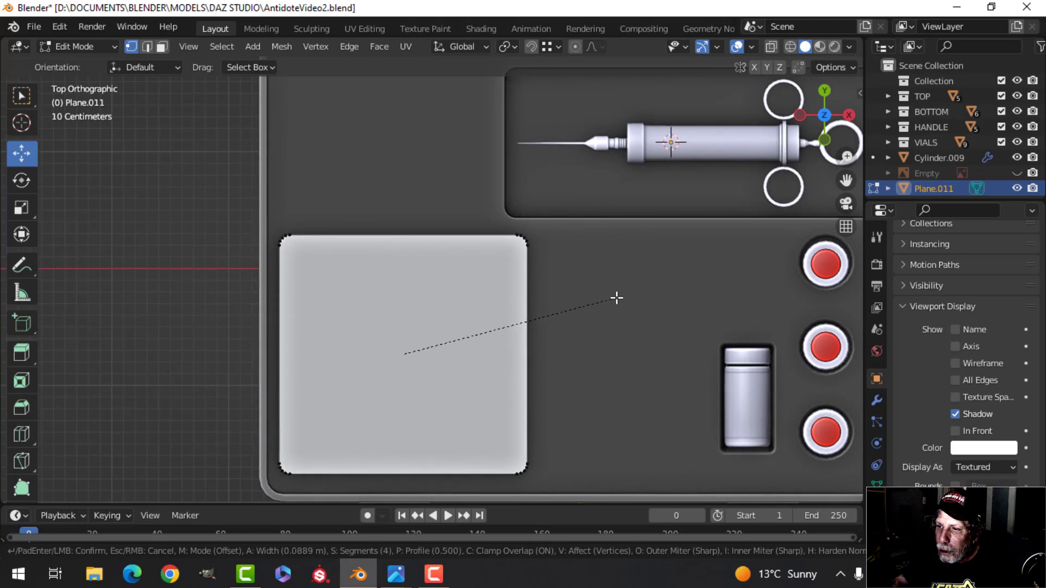
pyautogui.click(616, 298)
# Step: Extrude the rounded plane about 0.04 m downward and delete its bottom face
pyautogui.press('a')
pyautogui.moveTo(619, 293); pyautogui.dragTo(374, 160, button='middle')
pyautogui.scroll(2, 451, 203)
pyautogui.press('e')
pyautogui.rightClick(373, 160)
pyautogui.moveTo(363, 148); pyautogui.dragTo(364, 155)
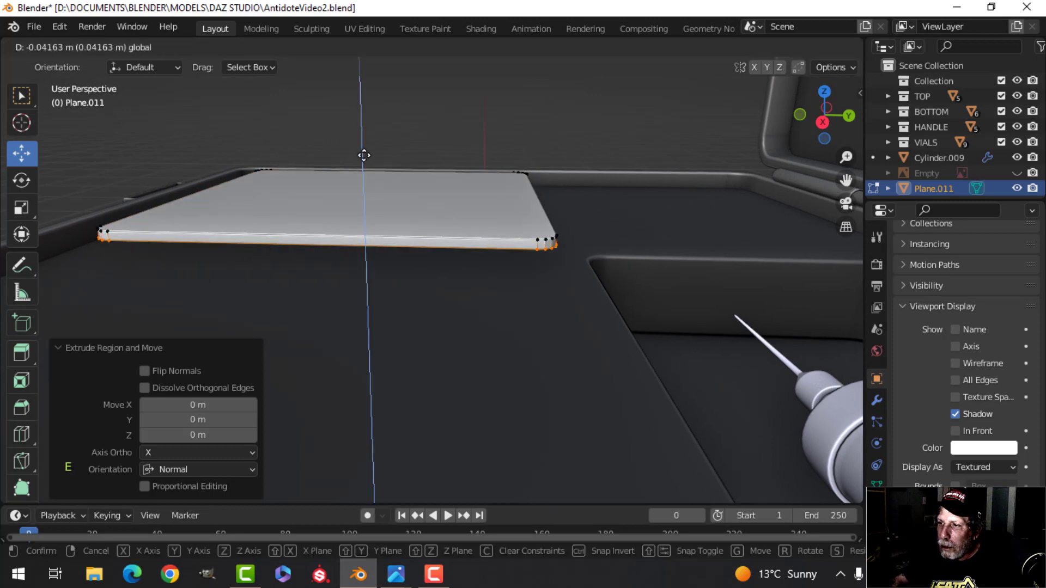
pyautogui.click(363, 155)
pyautogui.press('x')
pyautogui.click(366, 158)
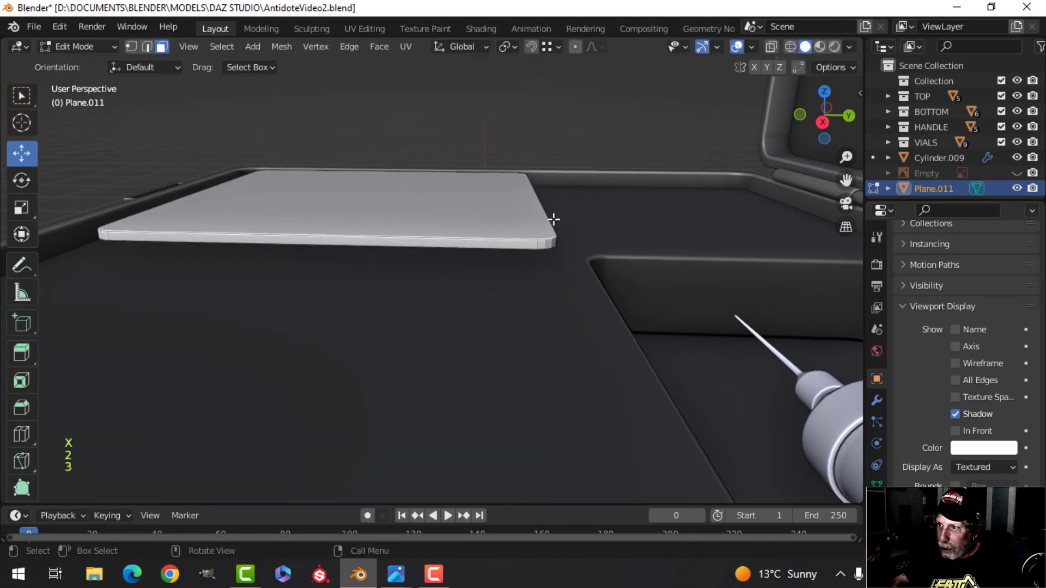
# Step: Bevel the plate's top edges with 2 segments about 0.01 m wide and shade the plate smooth
pyautogui.scroll(3, 554, 220)
pyautogui.click(472, 177)
pyautogui.keyDown('shift'); pyautogui.moveTo(651, 198); pyautogui.dragTo(556, 228, button='middle'); pyautogui.keyUp('shift')
pyautogui.moveTo(556, 228); pyautogui.dragTo(515, 236, button='middle')
pyautogui.scroll(3, 534, 235)
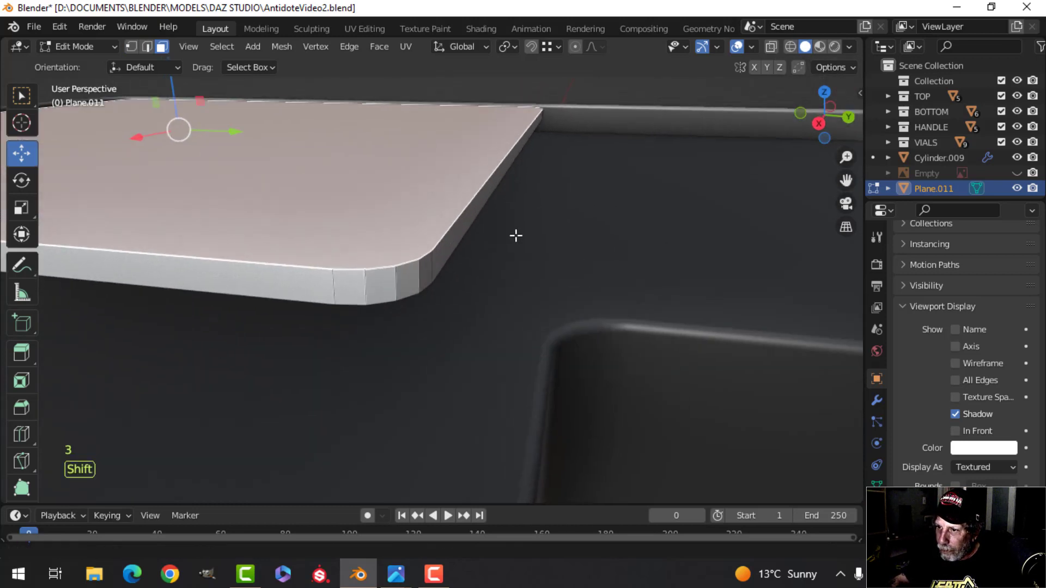
pyautogui.hotkey('ctrl', 'b')
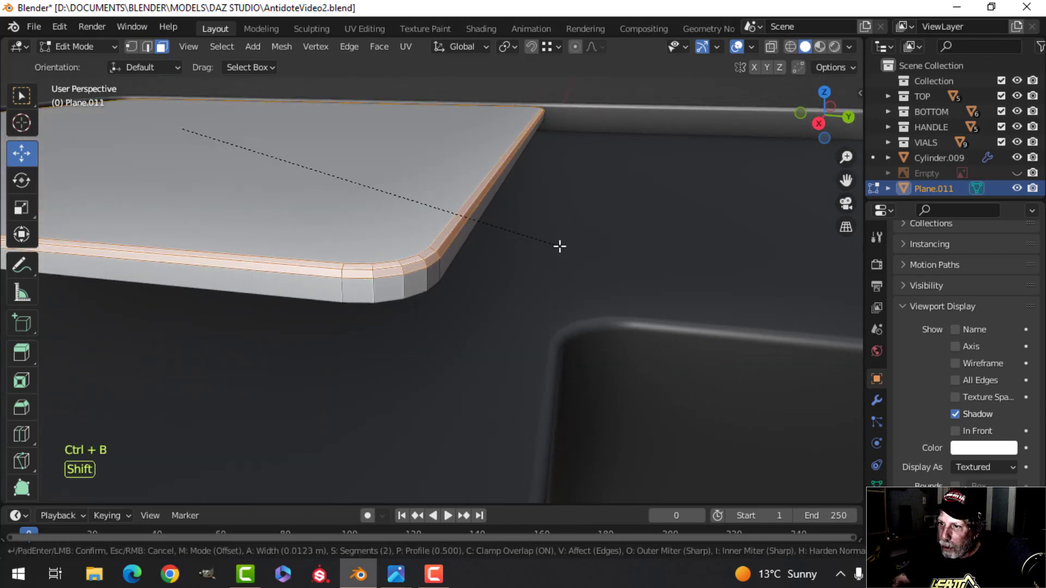
pyautogui.click(548, 243)
pyautogui.press('Tab')
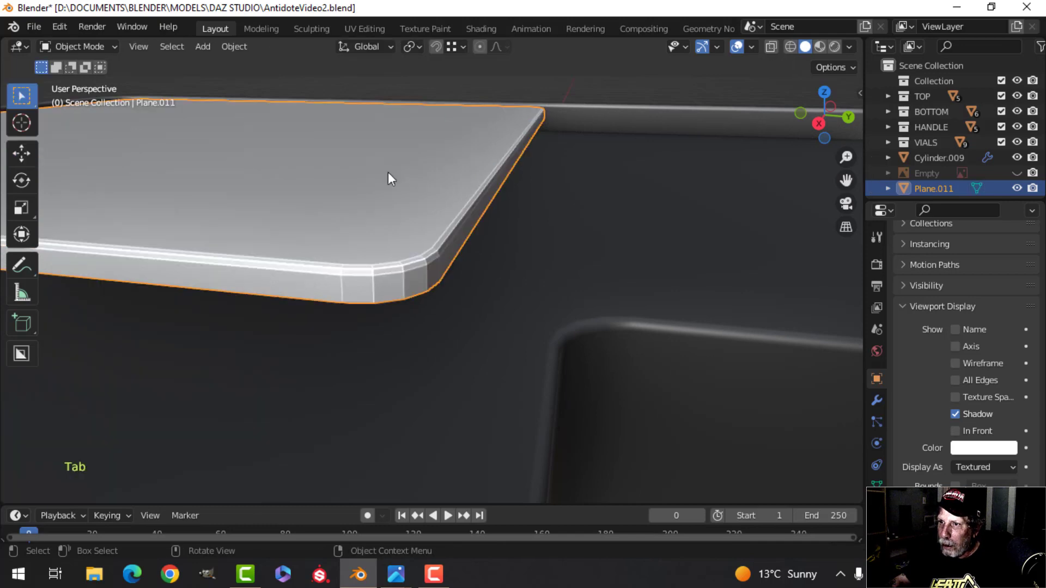
pyautogui.rightClick(341, 146)
pyautogui.click(315, 113)
# Step: Lower the whole plate mesh about 0.08 m toward the case's floor panel
pyautogui.press('Tab')
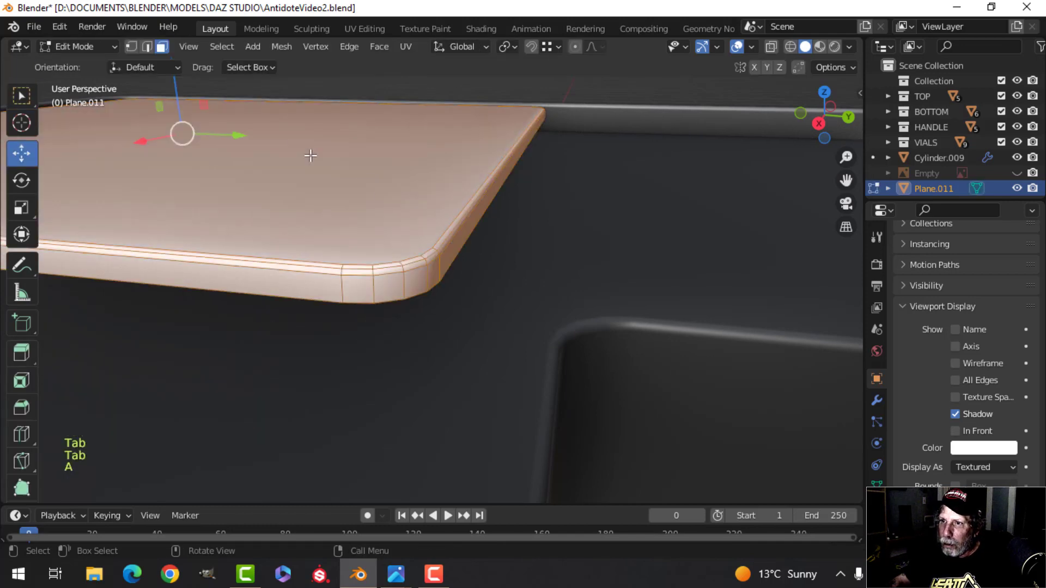
pyautogui.press('a')
pyautogui.moveTo(178, 95); pyautogui.dragTo(189, 127)
pyautogui.scroll(-4, 313, 175)
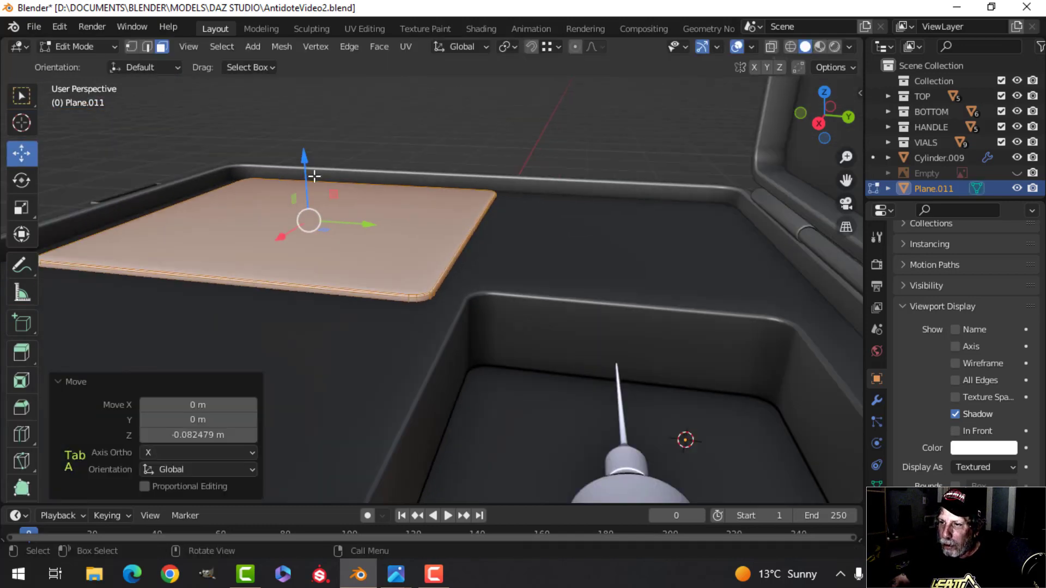
pyautogui.press('Tab')
# Step: Examine how the rounded plate sits in the open case beside the syringe and vials
pyautogui.moveTo(313, 175); pyautogui.dragTo(471, 243, button='middle')
pyautogui.scroll(-4, 485, 250)
pyautogui.hotkey('alt', 'a')
pyautogui.scroll(4, 555, 263)
pyautogui.scroll(-5, 521, 219)
pyautogui.scroll(3, 494, 263)
pyautogui.scroll(-5, 472, 231)
pyautogui.moveTo(470, 243); pyautogui.dragTo(487, 179, button='middle')
pyautogui.scroll(2, 472, 254)
pyautogui.moveTo(487, 180)
pyautogui.mouseDown(button='middle')
pyautogui.moveTo(479, 173)
pyautogui.moveTo(467, 218)
pyautogui.moveTo(443, 201)
pyautogui.moveTo(487, 182)
pyautogui.mouseUp(button='middle')
pyautogui.scroll(2, 480, 174)
pyautogui.scroll(-1, 461, 195)
# Step: Snap the 3D cursor to the centre of the rounded plate
pyautogui.click(525, 231)
pyautogui.press('Tab')
pyautogui.press('a')
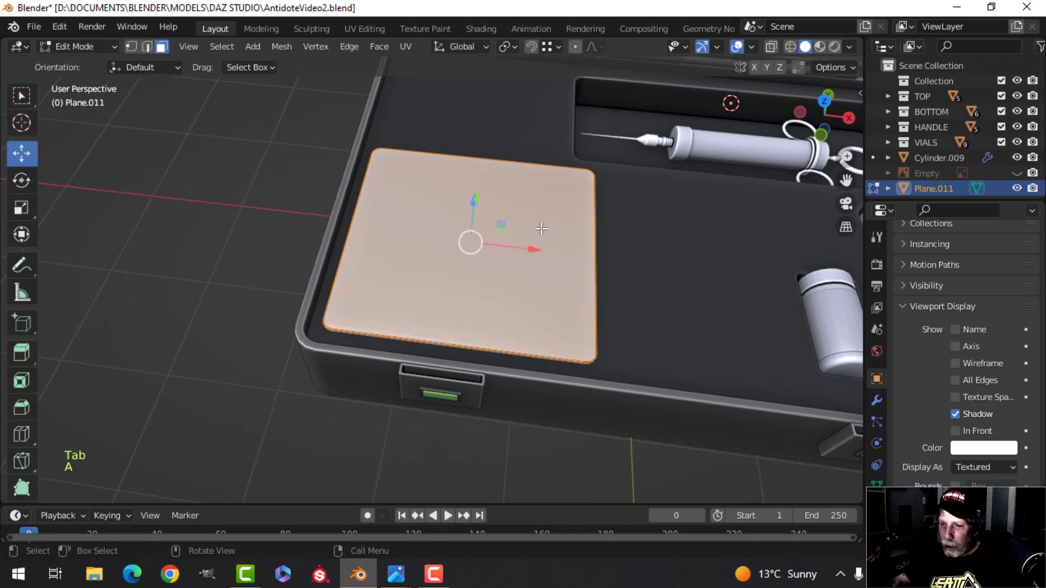
pyautogui.hotkey('shift', 's')
pyautogui.click(543, 318)
pyautogui.press('Tab')
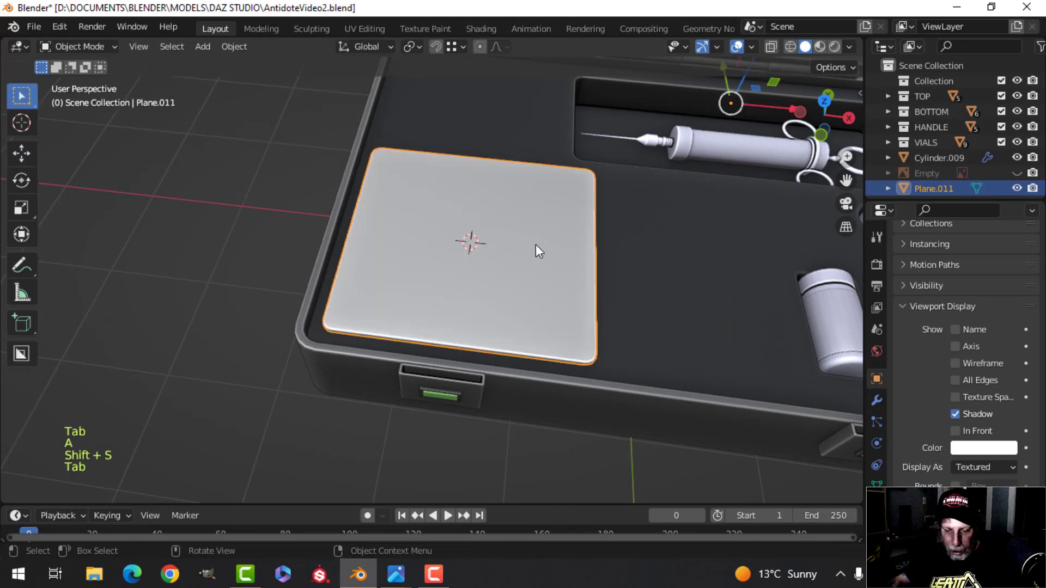
pyautogui.hotkey('shift', 'a')
pyautogui.moveTo(510, 228)
pyautogui.click(596, 229)
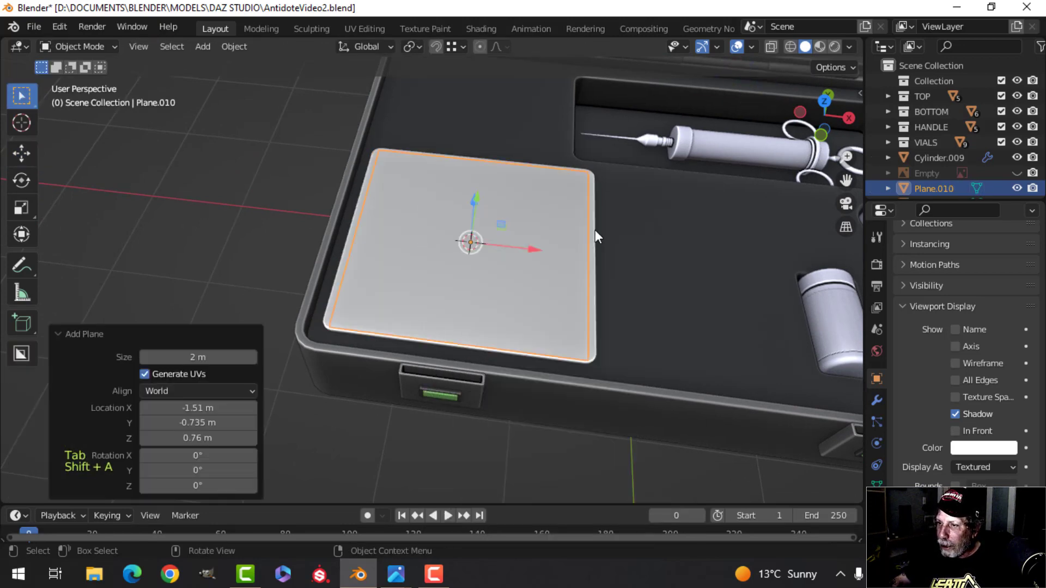
pyautogui.press('x')
pyautogui.click(595, 228)
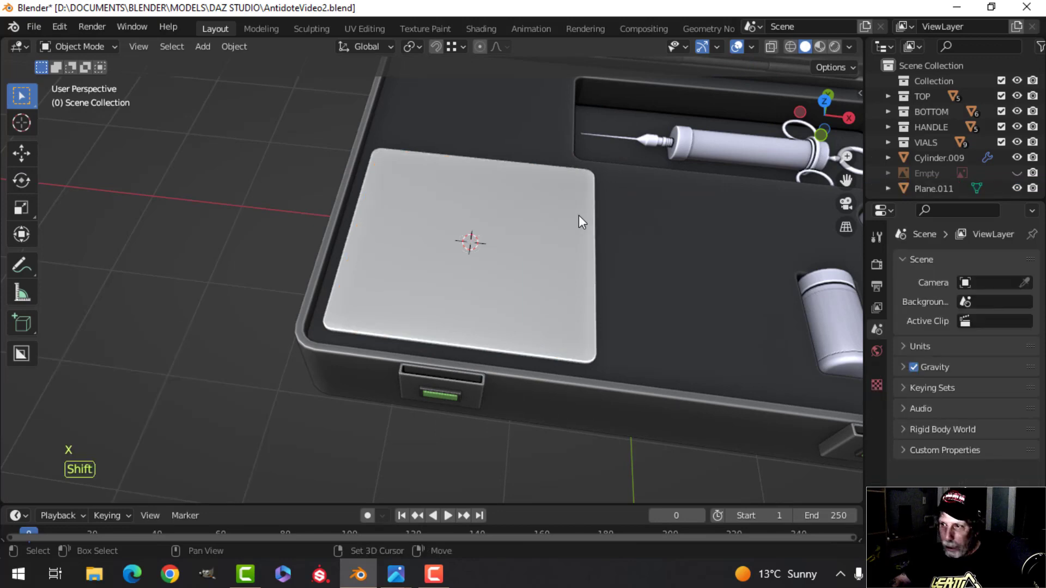
# Step: Add a 16-vertex circle at the plate's centre and raise its mesh about 0.38 m above it
pyautogui.hotkey('shift', 'a')
pyautogui.moveTo(571, 217)
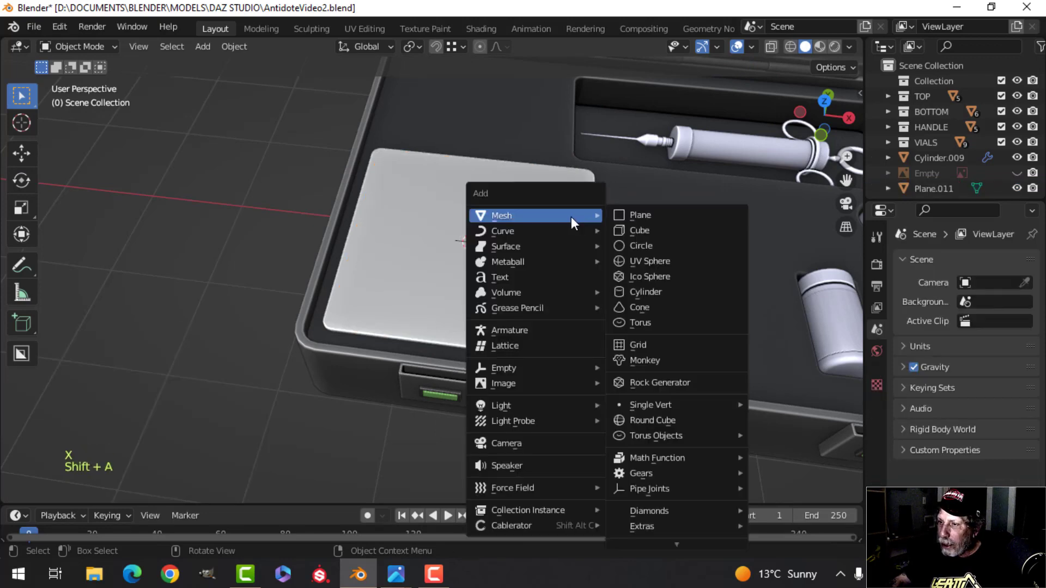
pyautogui.click(635, 243)
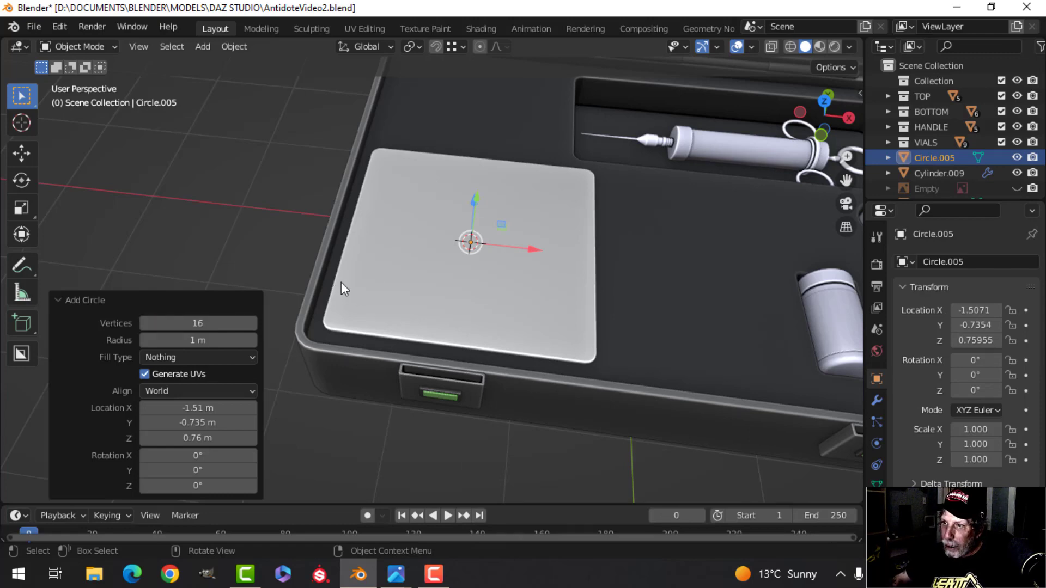
pyautogui.scroll(-5, 342, 282)
pyautogui.press('Tab')
pyautogui.scroll(3, 479, 236)
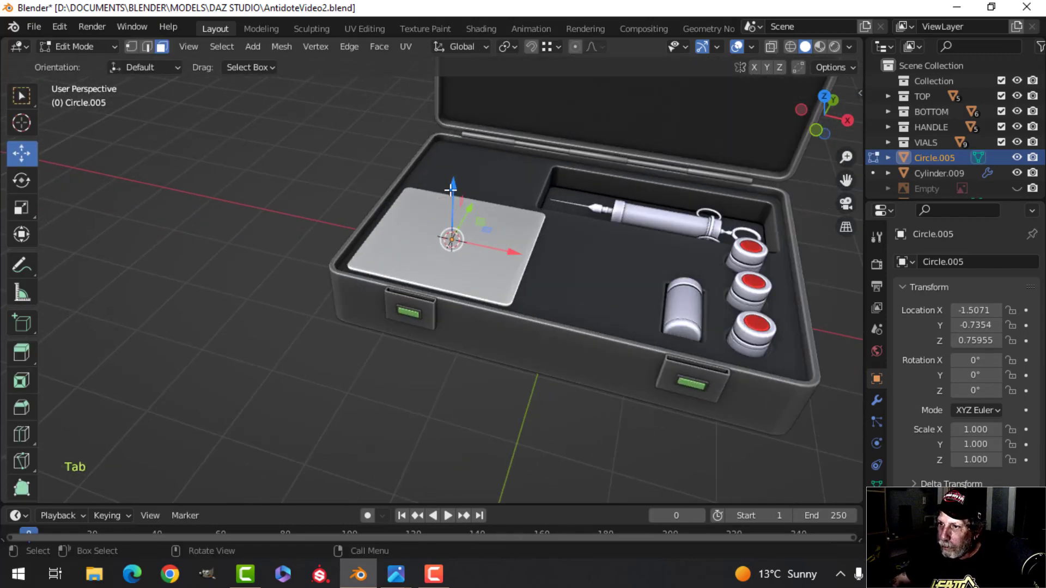
pyautogui.moveTo(451, 189); pyautogui.dragTo(450, 168)
# Step: Scale the circle to 0.1, readjust its size once more and fill it with a face
pyautogui.press('s')
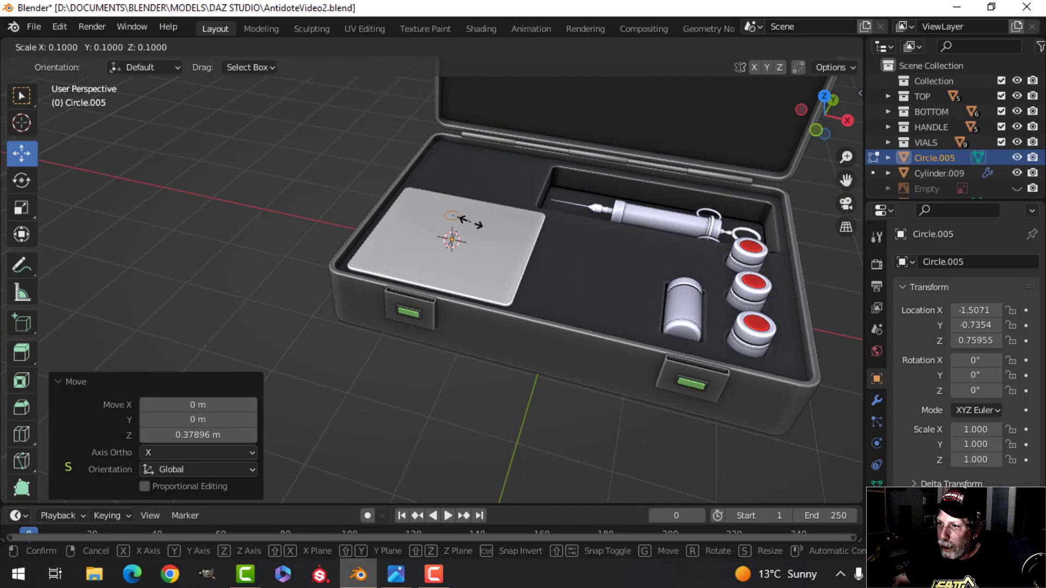
pyautogui.click(471, 223)
pyautogui.scroll(3, 491, 222)
pyautogui.press('s')
pyautogui.click(495, 211)
pyautogui.keyDown('shift'); pyautogui.moveTo(497, 213); pyautogui.dragTo(450, 397, button='middle'); pyautogui.keyUp('shift')
pyautogui.press('f')
# Step: Extrude the filled circle about 0.023 m downward into a disc and delete its bottom face
pyautogui.press('KP_1')
pyautogui.scroll(3, 493, 227)
pyautogui.scroll(2, 483, 346)
pyautogui.keyDown('shift'); pyautogui.moveTo(484, 346); pyautogui.dragTo(469, 425, button='middle'); pyautogui.keyUp('shift')
pyautogui.press('e')
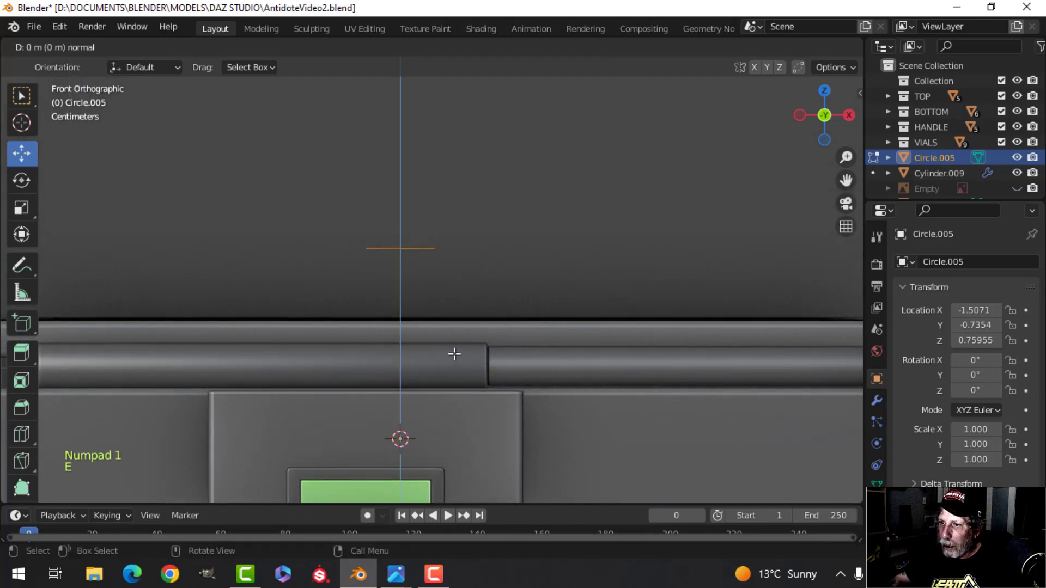
pyautogui.click(456, 354)
pyautogui.moveTo(401, 190); pyautogui.dragTo(410, 204)
pyautogui.press('x')
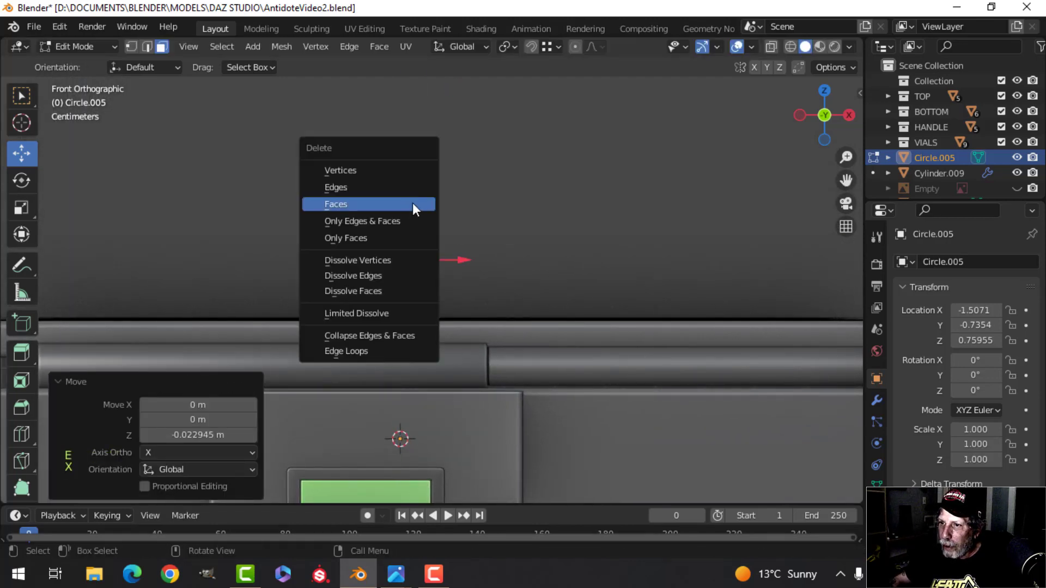
pyautogui.click(413, 205)
# Step: Bevel the disc's top edge with 2 segments about 0.015 m wide and shade the disc smooth
pyautogui.moveTo(415, 207); pyautogui.dragTo(436, 281, button='middle')
pyautogui.click(351, 323)
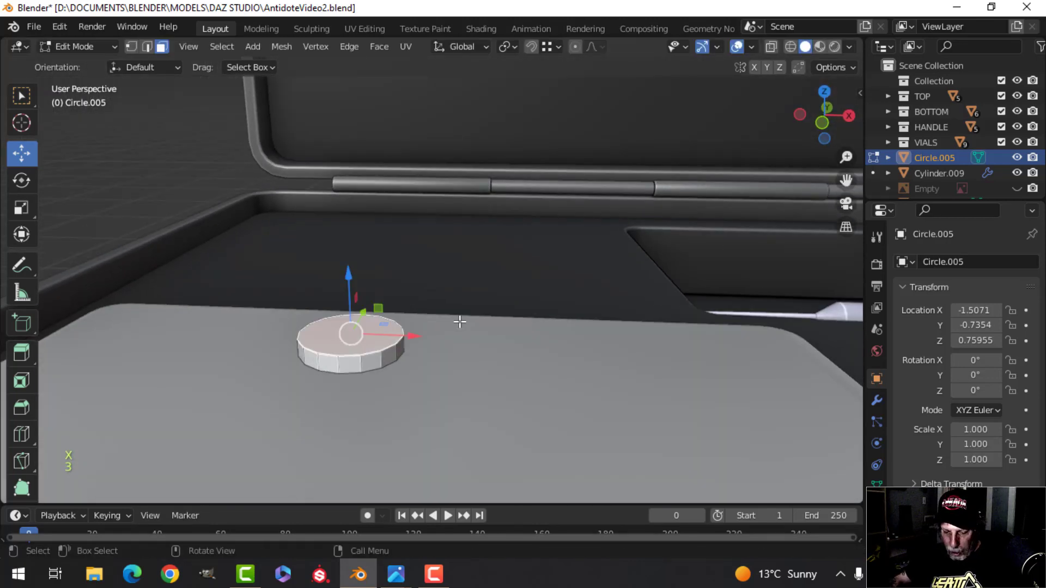
pyautogui.hotkey('ctrl', 'b')
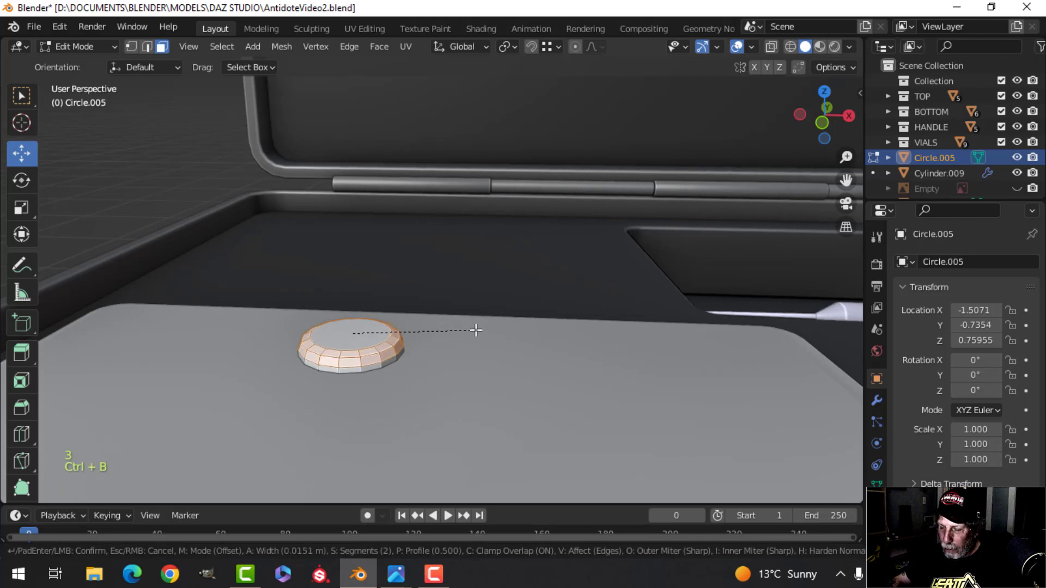
pyautogui.click(476, 330)
pyautogui.press('Tab')
pyautogui.rightClick(345, 332)
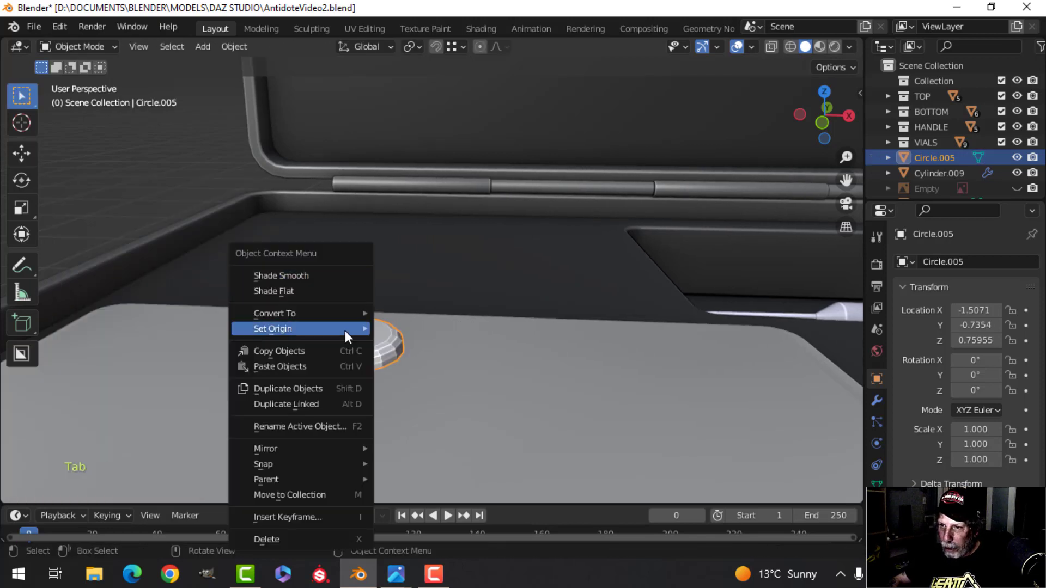
pyautogui.click(321, 275)
# Step: Scale the whole disc mesh down to about 0.66 of its size
pyautogui.press('Tab')
pyautogui.press('a')
pyautogui.press('KP_7')
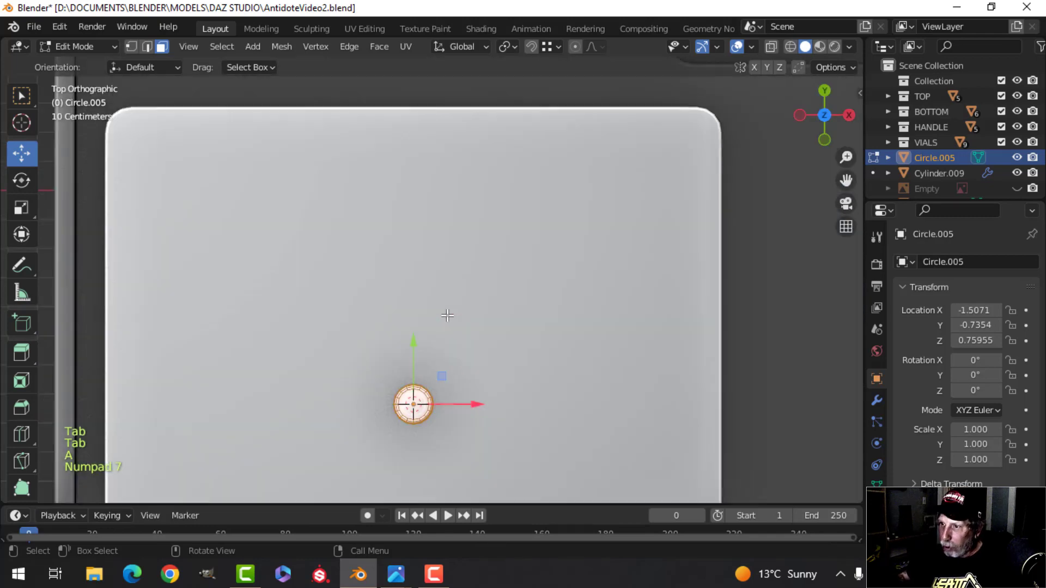
pyautogui.scroll(-3, 449, 315)
pyautogui.press('s')
pyautogui.click(485, 346)
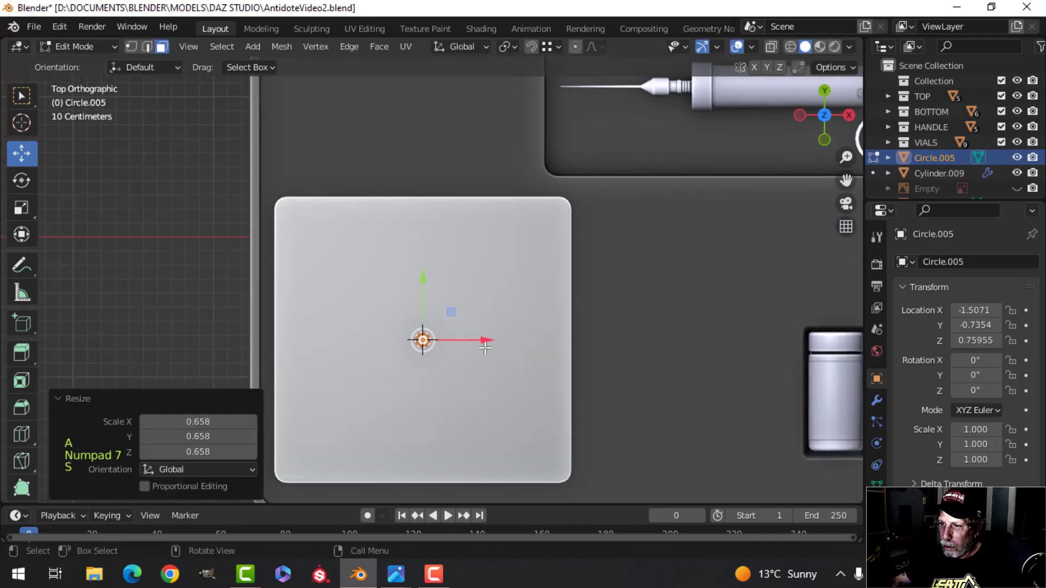
# Step: Move the disc about -0.96 m in X and 0.93 m in Y to the plate's upper-left corner, readjusting its scale and placement slightly
pyautogui.press('g')
pyautogui.click(353, 217)
pyautogui.press('s')
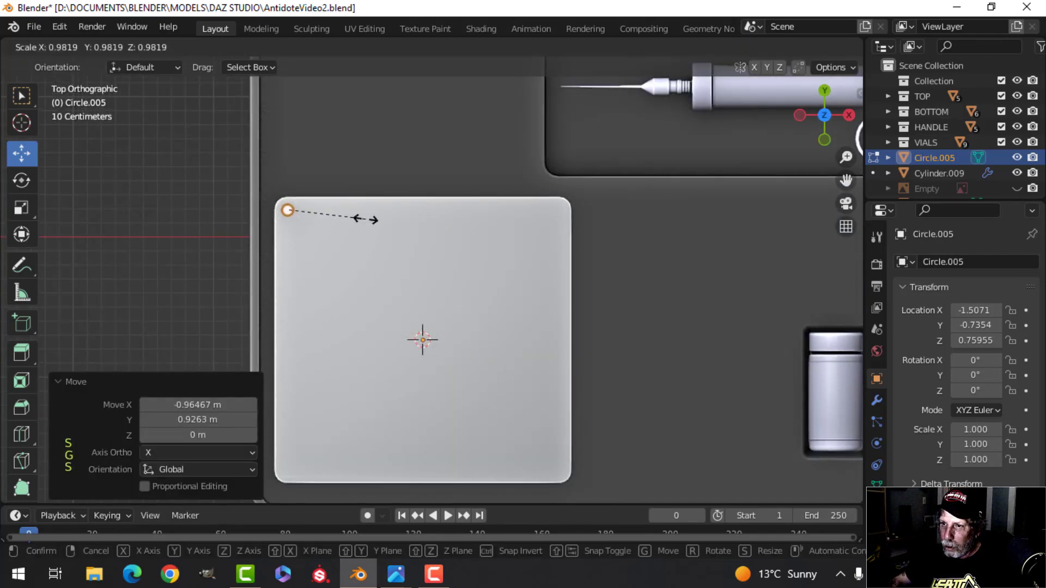
pyautogui.click(357, 221)
pyautogui.press('g')
pyautogui.click(355, 221)
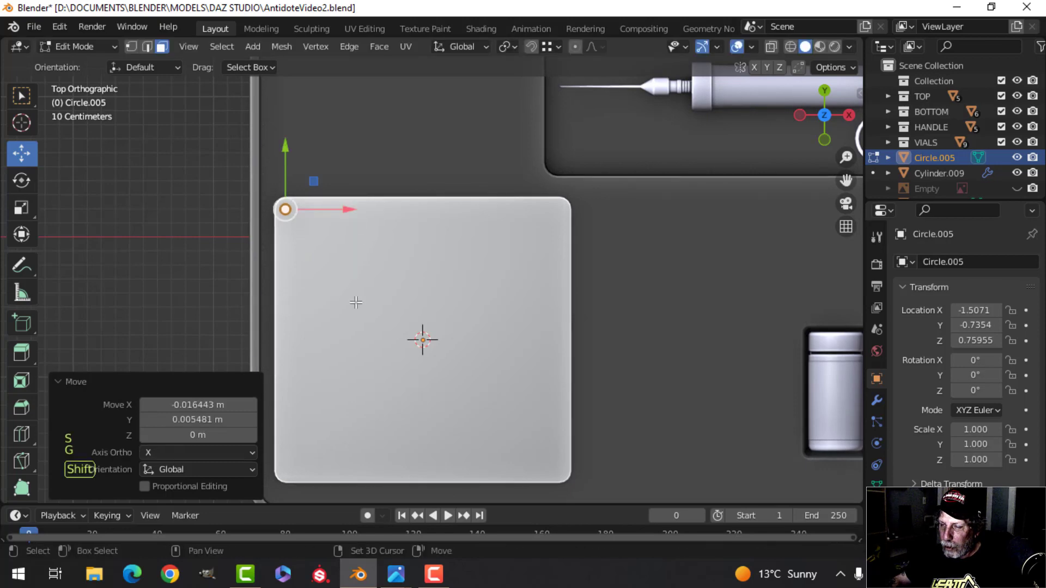
# Step: Lower the disc along Z by about 0.305 m and a further 0.046 m so it sits on the plate's surface
pyautogui.moveTo(353, 301); pyautogui.dragTo(463, 158, button='middle')
pyautogui.press('g')
pyautogui.press('z')
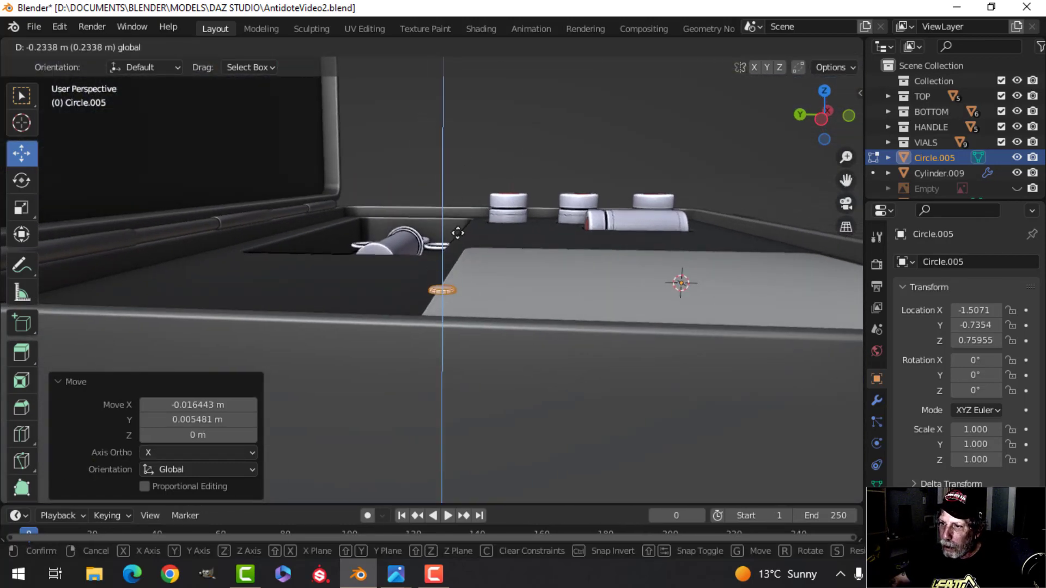
pyautogui.click(572, 257)
pyautogui.moveTo(572, 257); pyautogui.dragTo(406, 238, button='middle')
pyautogui.moveTo(255, 191); pyautogui.dragTo(260, 210)
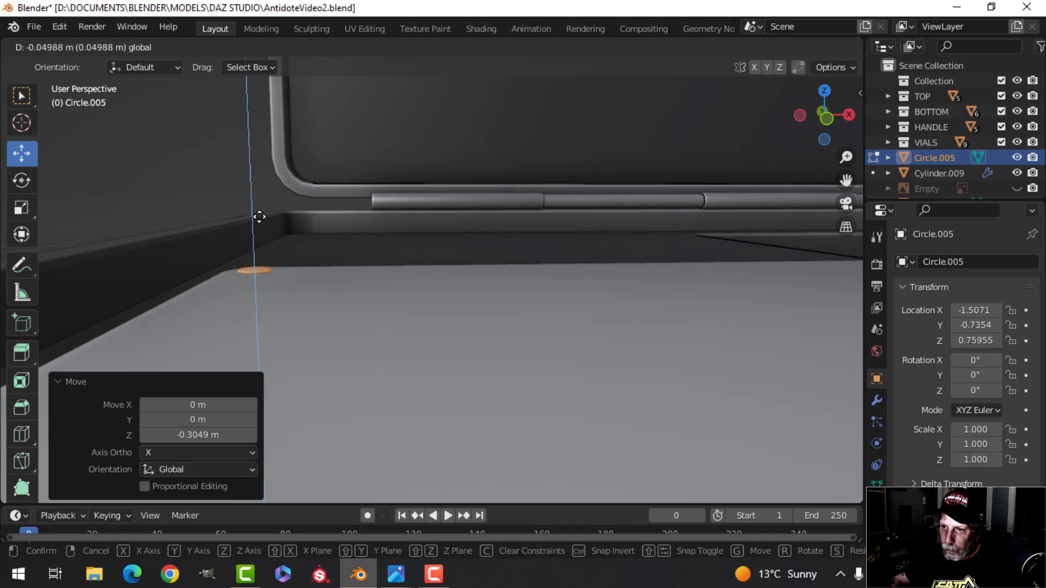
pyautogui.moveTo(260, 215); pyautogui.dragTo(288, 218)
# Step: Nudge the disc about 0.008 m in X and Y within the plate's corner, working from the top view
pyautogui.press('KP_7')
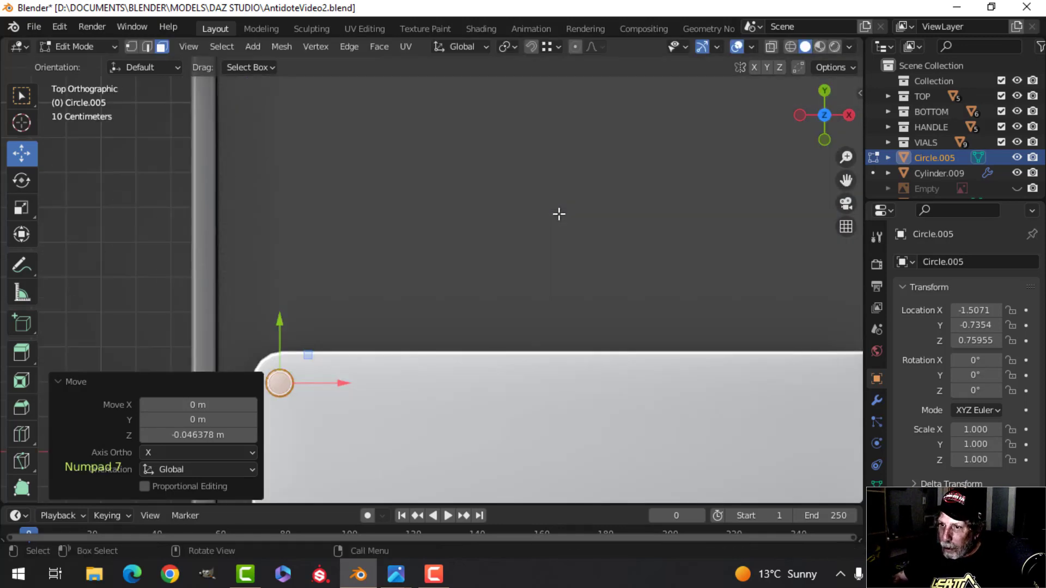
pyautogui.scroll(-2, 560, 234)
pyautogui.scroll(3, 463, 303)
pyautogui.press('g')
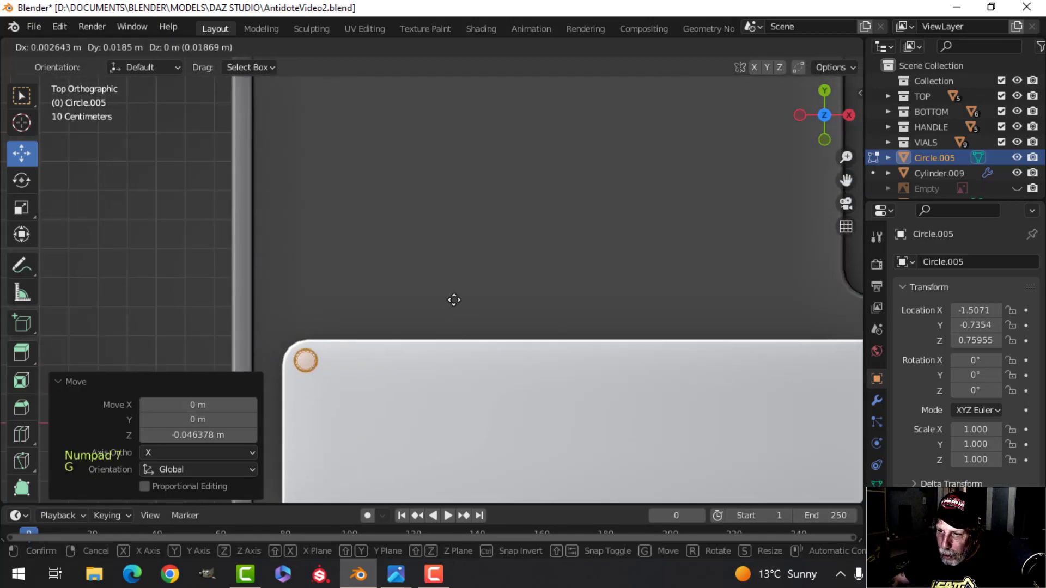
pyautogui.click(456, 303)
pyautogui.moveTo(474, 303); pyautogui.dragTo(567, 277, button='middle')
pyautogui.press('KP_7')
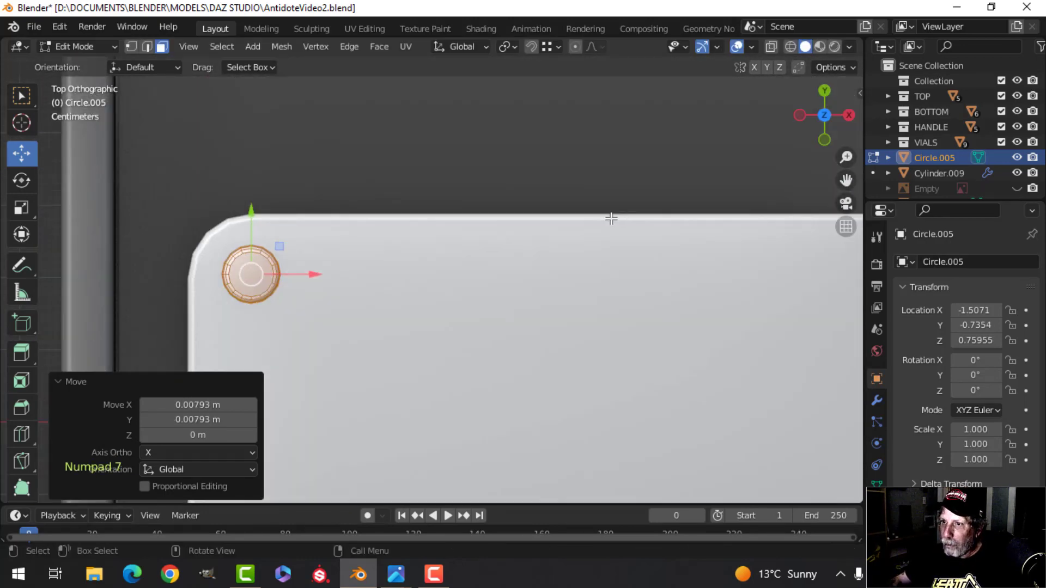
# Step: Add a Mirror modifier to the disc on the X and Y axes so every plate corner gets one
pyautogui.scroll(-11, 611, 273)
pyautogui.keyDown('shift'); pyautogui.moveTo(614, 333); pyautogui.dragTo(490, 266, button='middle'); pyautogui.keyUp('shift')
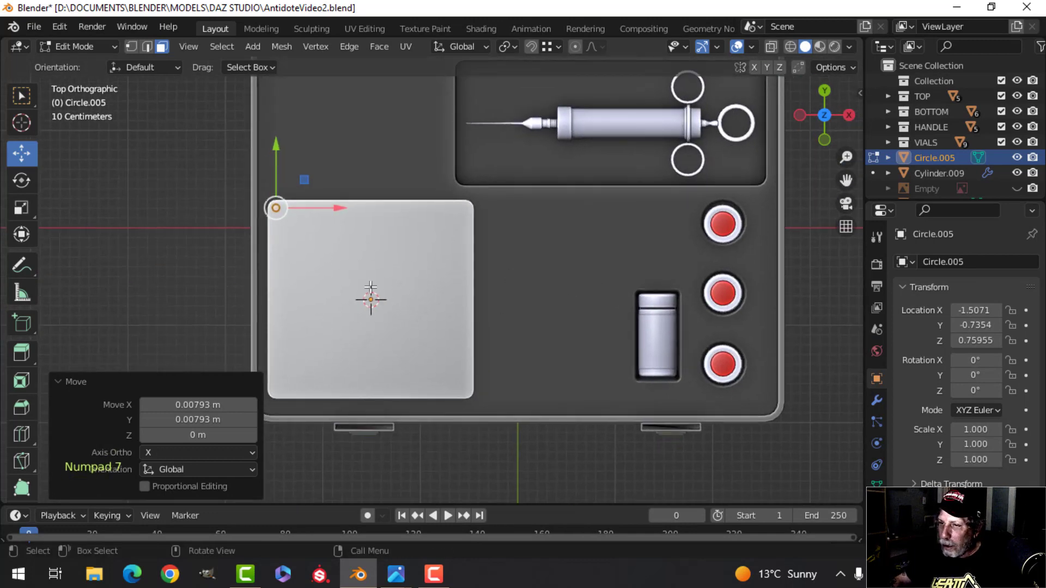
pyautogui.press('Tab')
pyautogui.click(875, 400)
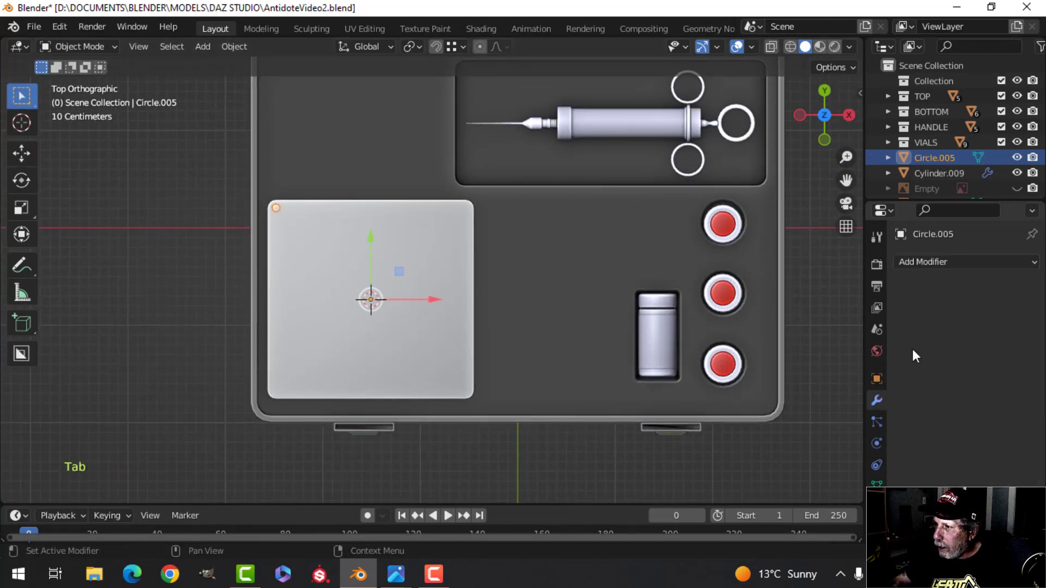
pyautogui.click(916, 262)
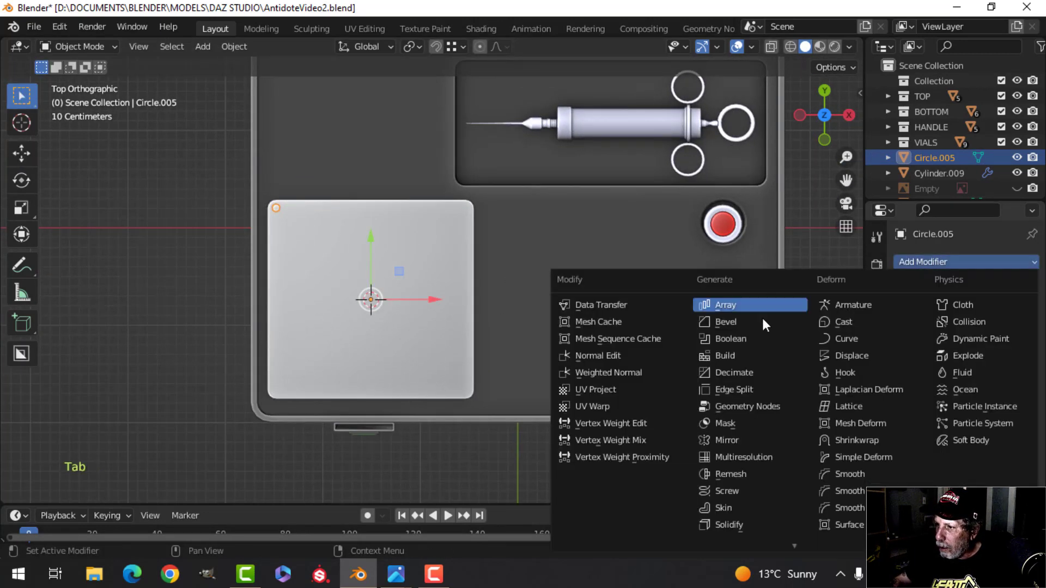
pyautogui.click(747, 437)
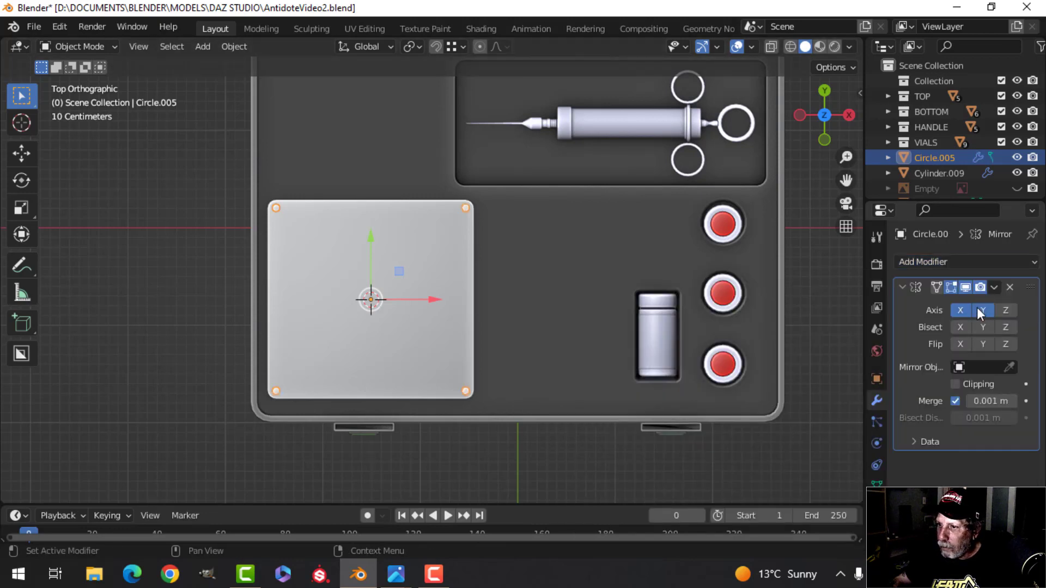
pyautogui.hotkey('alt', 'a')
# Step: Check the disc at the plate's corner up close and apply its Mirror modifier
pyautogui.moveTo(357, 332); pyautogui.dragTo(473, 161, button='middle')
pyautogui.scroll(3, 403, 302)
pyautogui.scroll(3, 266, 295)
pyautogui.moveTo(267, 294); pyautogui.dragTo(435, 234, button='middle')
pyautogui.keyDown('shift'); pyautogui.moveTo(425, 237); pyautogui.dragTo(381, 300, button='middle'); pyautogui.keyUp('shift')
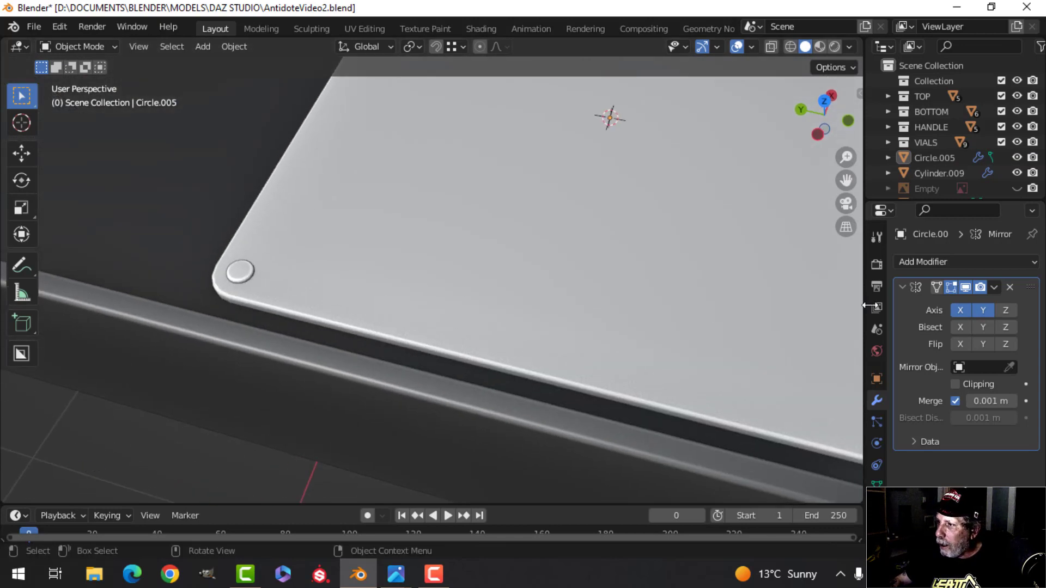
pyautogui.click(994, 287)
pyautogui.click(946, 306)
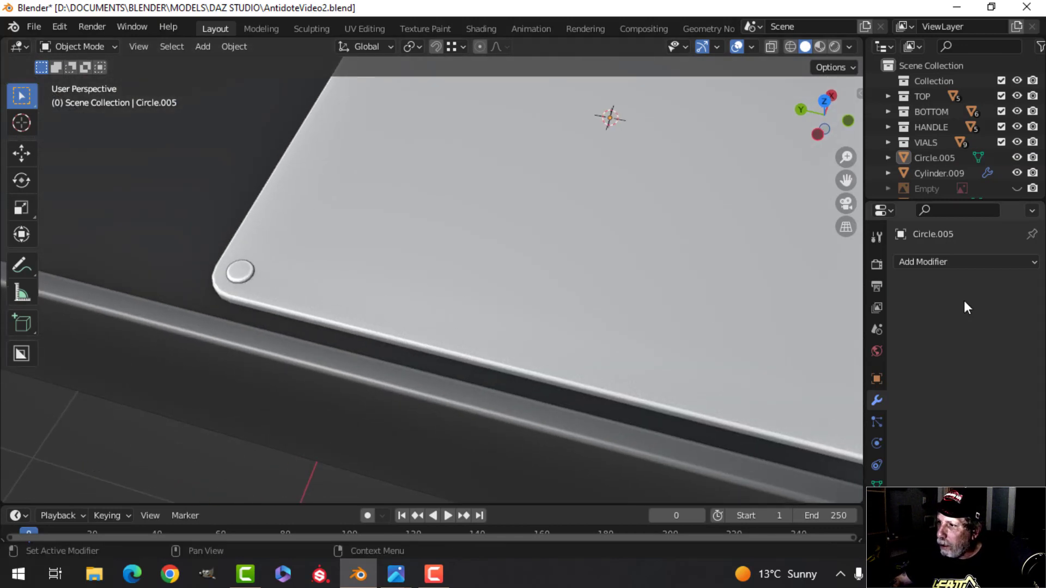
# Step: Join the corner discs with the plate into one object and clear the selection
pyautogui.keyDown('shift'); pyautogui.click(328, 239); pyautogui.keyUp('shift')
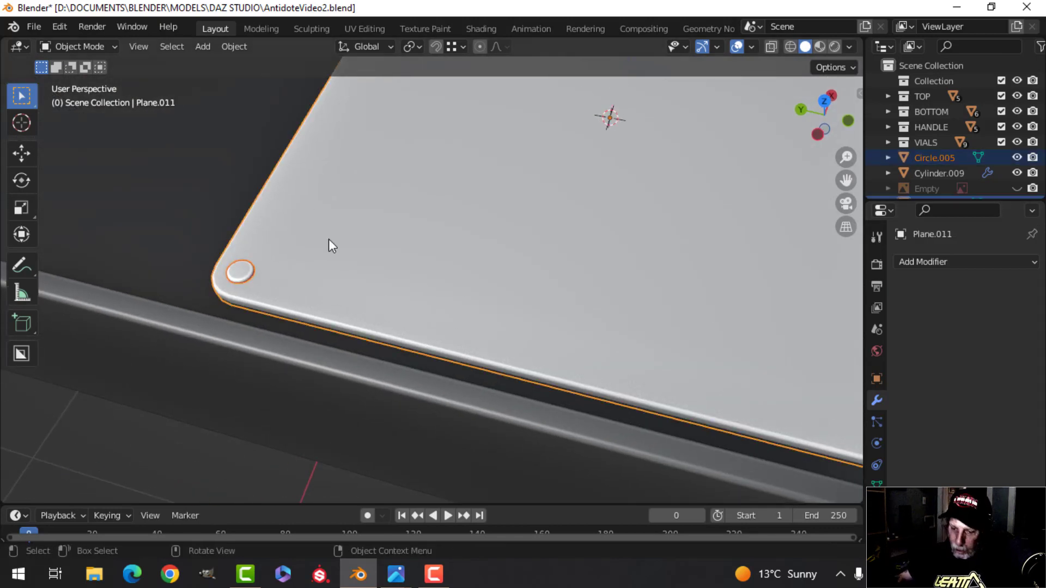
pyautogui.hotkey('ctrl', 'j')
pyautogui.scroll(-11, 328, 248)
pyautogui.hotkey('alt', 'a')
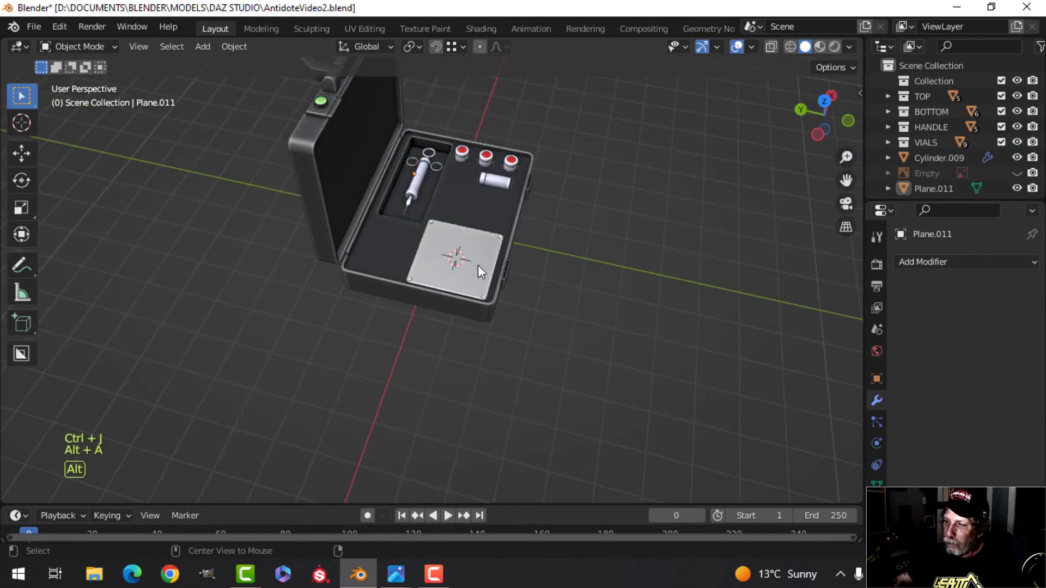
# Step: Set the joined plate's origin to its geometry
pyautogui.moveTo(478, 265); pyautogui.dragTo(358, 316, button='middle')
pyautogui.scroll(3, 382, 319)
pyautogui.keyDown('shift'); pyautogui.moveTo(484, 330); pyautogui.dragTo(377, 224, button='middle'); pyautogui.keyUp('shift')
pyautogui.click(342, 261)
pyautogui.press('Tab')
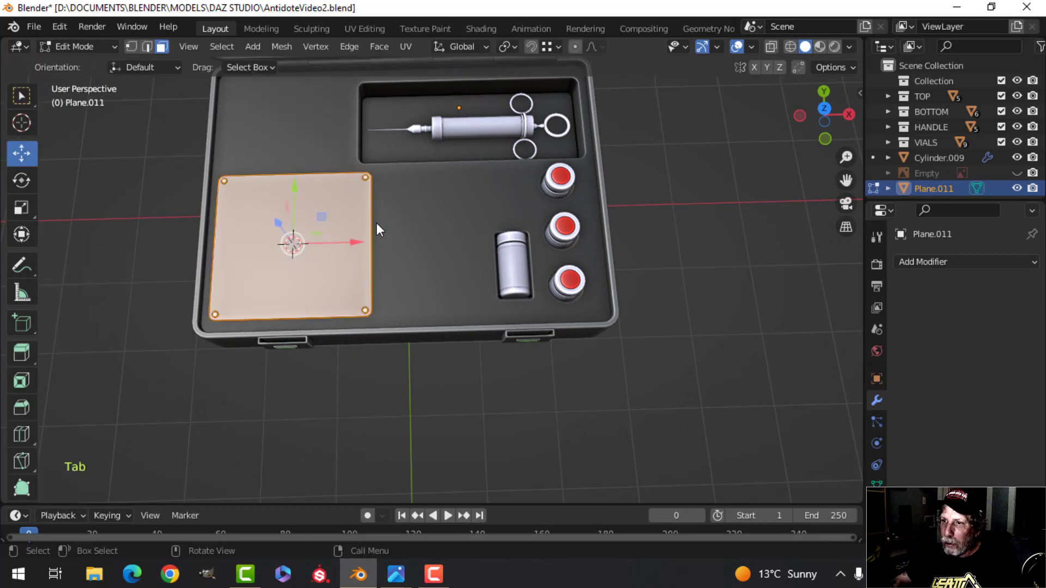
pyautogui.press('a')
pyautogui.press('Tab')
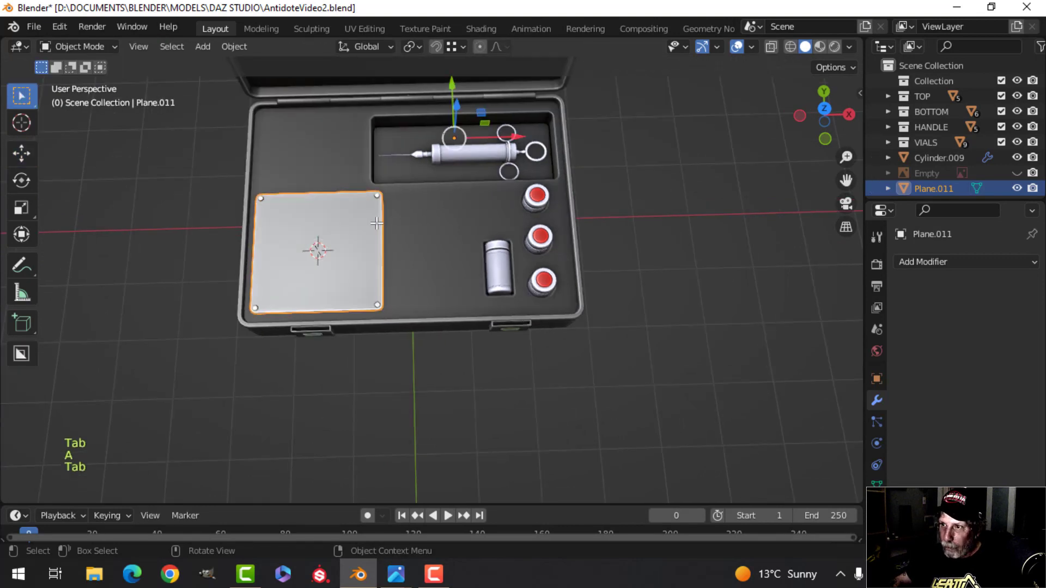
pyautogui.rightClick(326, 221)
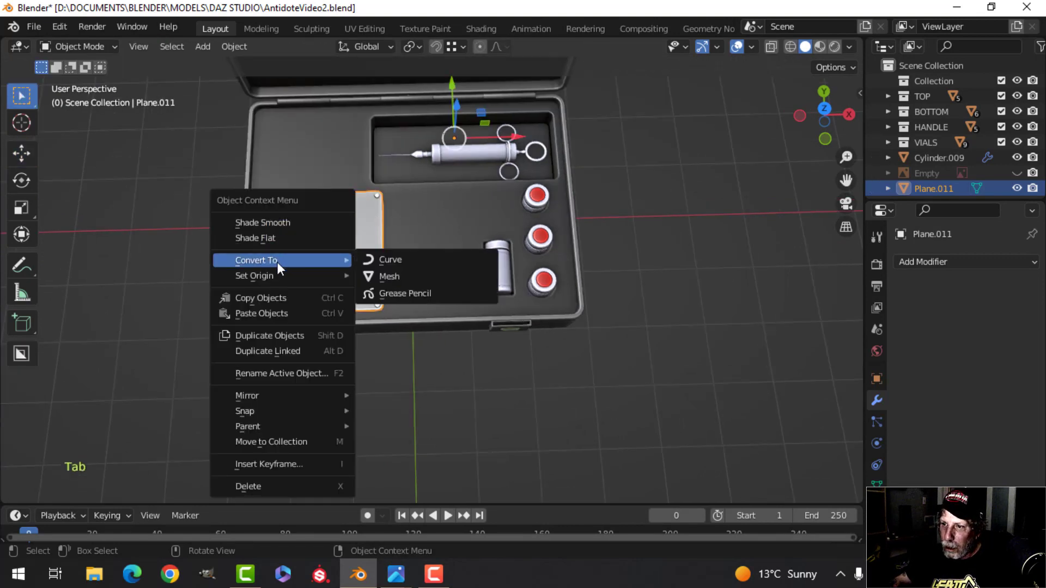
pyautogui.moveTo(275, 276)
pyautogui.click(408, 292)
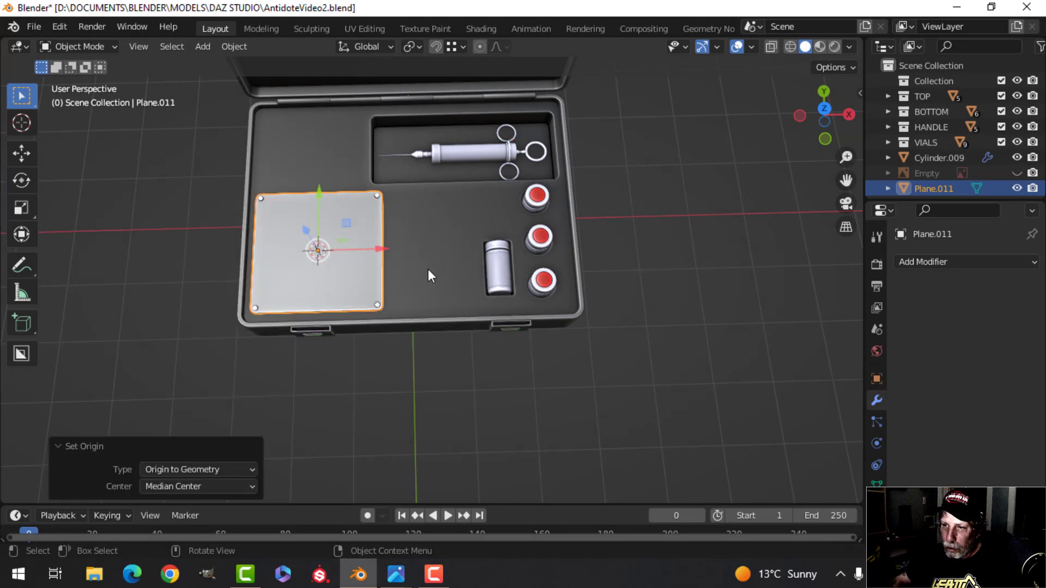
# Step: Duplicate the plate and move the copy about 2.19 m along X beside the original
pyautogui.hotkey('shift', 'd')
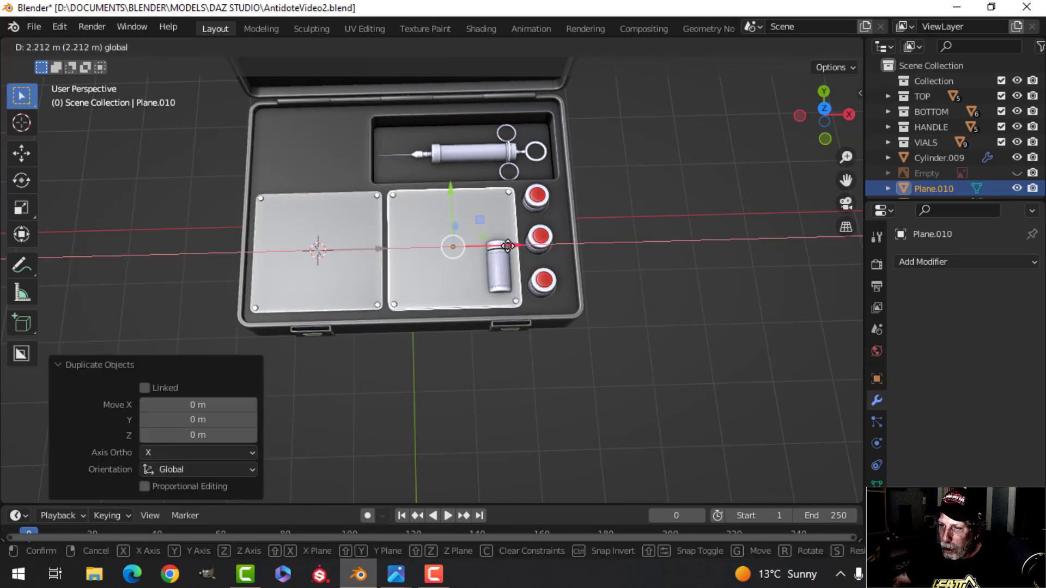
pyautogui.click(506, 247)
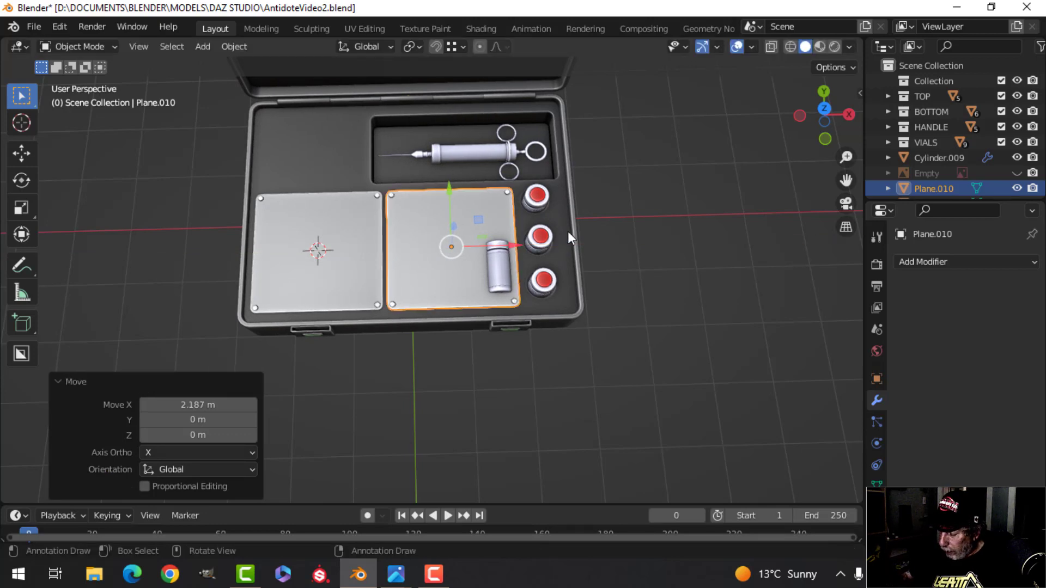
pyautogui.press('KP_7')
# Step: Narrow the copied plate by moving its right edge and two discs about 0.6 m inward along X, clear of the lying vial
pyautogui.press('Tab')
pyautogui.press('z')
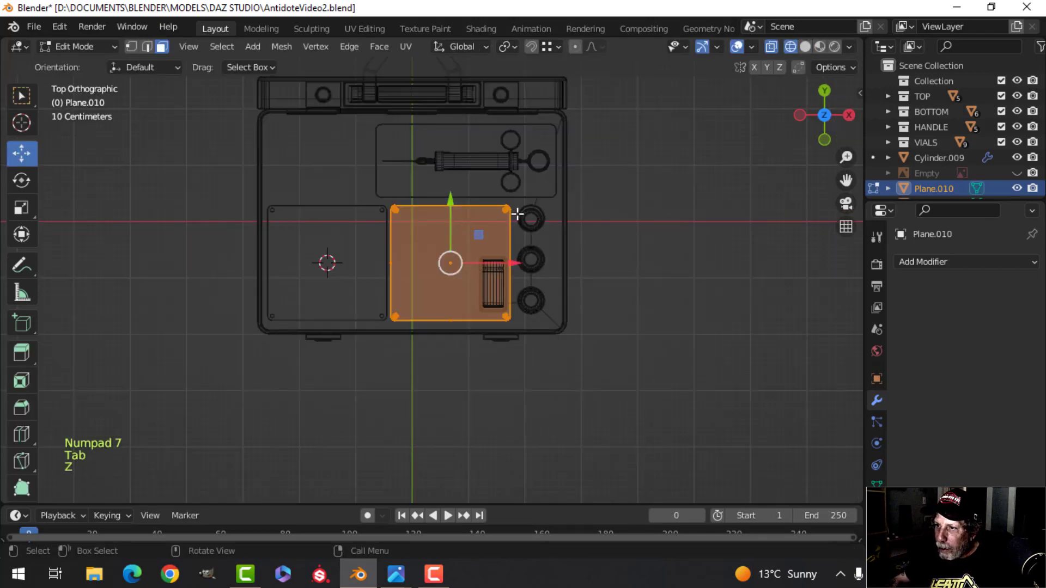
pyautogui.hotkey('alt', 'a')
pyautogui.press('b')
pyautogui.moveTo(486, 176); pyautogui.dragTo(568, 383)
pyautogui.scroll(3, 579, 289)
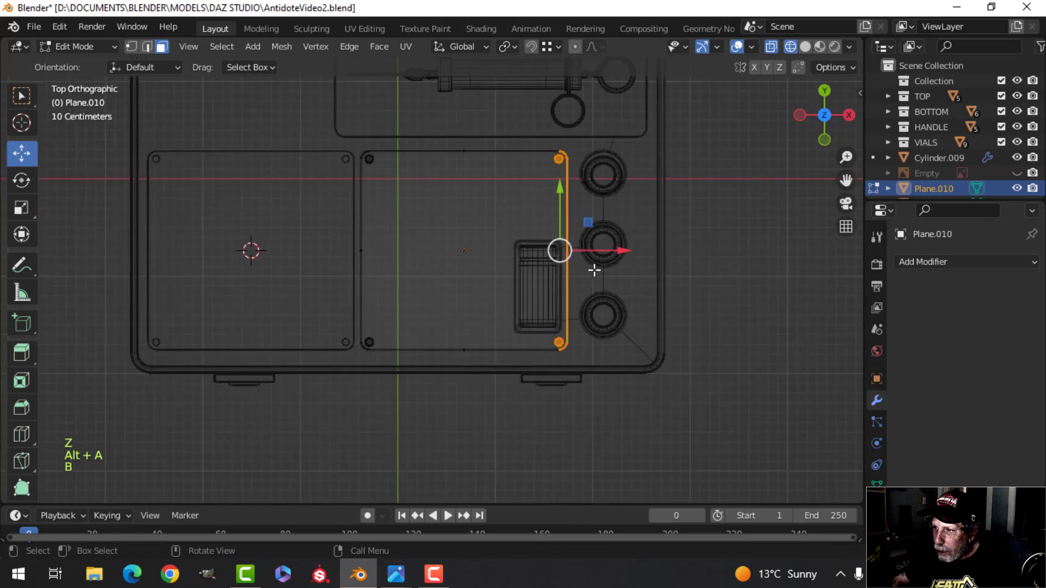
pyautogui.moveTo(625, 251); pyautogui.dragTo(601, 251)
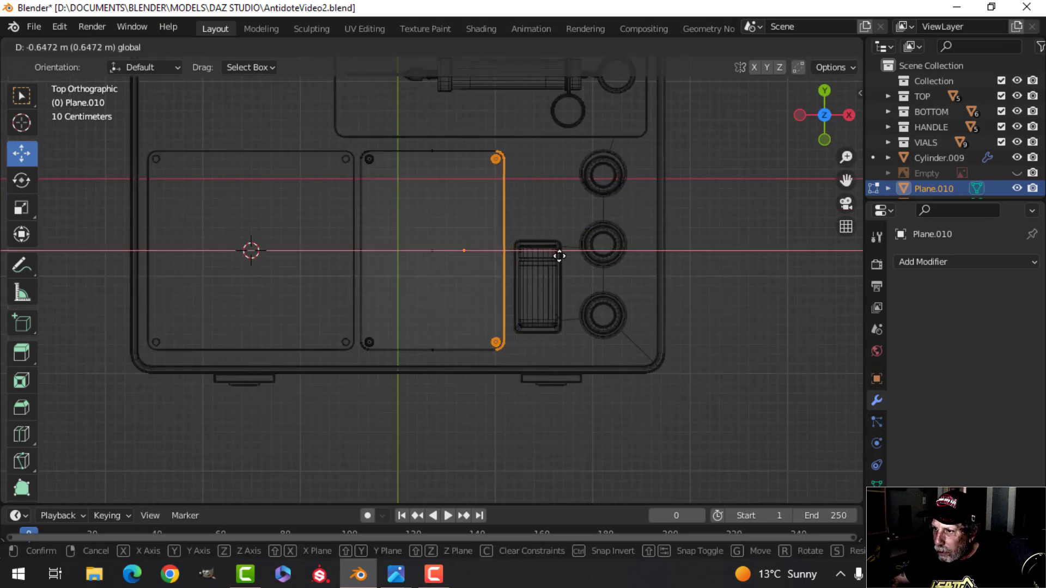
pyautogui.moveTo(559, 256); pyautogui.dragTo(566, 256)
pyautogui.press('z')
pyautogui.click(594, 267)
pyautogui.press('Tab')
pyautogui.scroll(-4, 593, 268)
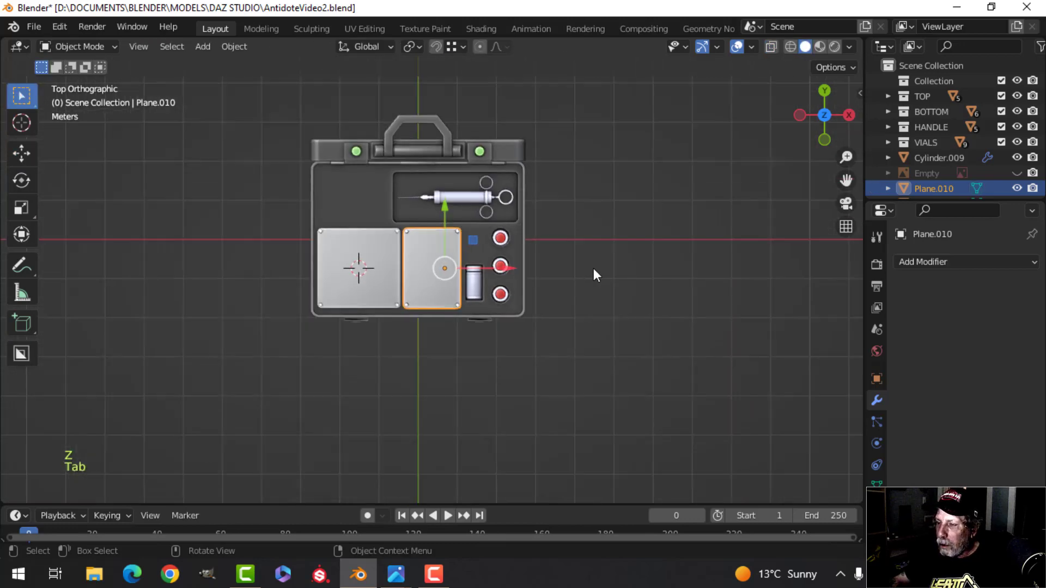
# Step: Select both plates and lower them about 0.013 m along Z toward the case floor
pyautogui.hotkey('alt', 'a')
pyautogui.scroll(2, 566, 264)
pyautogui.scroll(5, 462, 299)
pyautogui.moveTo(462, 300); pyautogui.dragTo(389, 244, button='middle')
pyautogui.scroll(4, 411, 207)
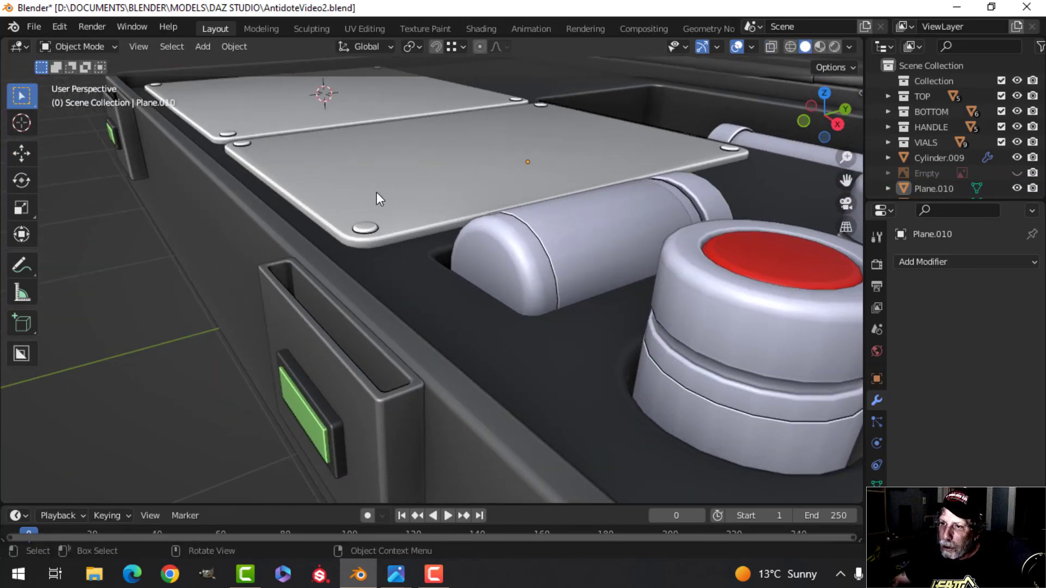
pyautogui.click(377, 192)
pyautogui.keyDown('shift'); pyautogui.click(301, 95); pyautogui.keyUp('shift')
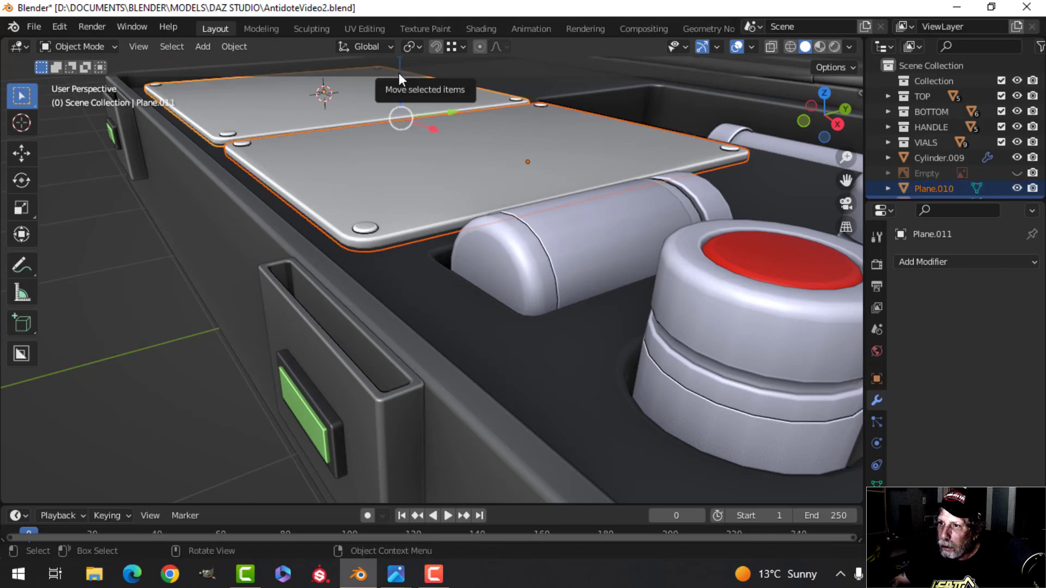
pyautogui.moveTo(401, 76); pyautogui.dragTo(401, 77)
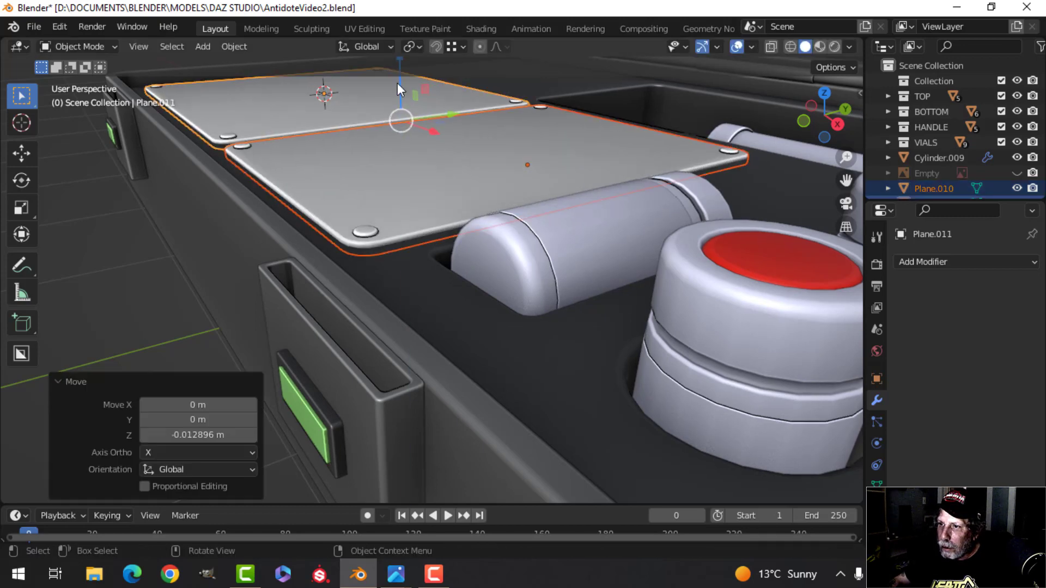
pyautogui.hotkey('alt', 'a')
# Step: Duplicate the large plate and move the copy about 2.13 m along Y into the area beside the syringe recess
pyautogui.scroll(-5, 428, 136)
pyautogui.moveTo(428, 137); pyautogui.dragTo(458, 246, button='middle')
pyautogui.scroll(-3, 458, 246)
pyautogui.keyDown('shift'); pyautogui.moveTo(381, 253); pyautogui.dragTo(459, 226, button='middle'); pyautogui.keyUp('shift')
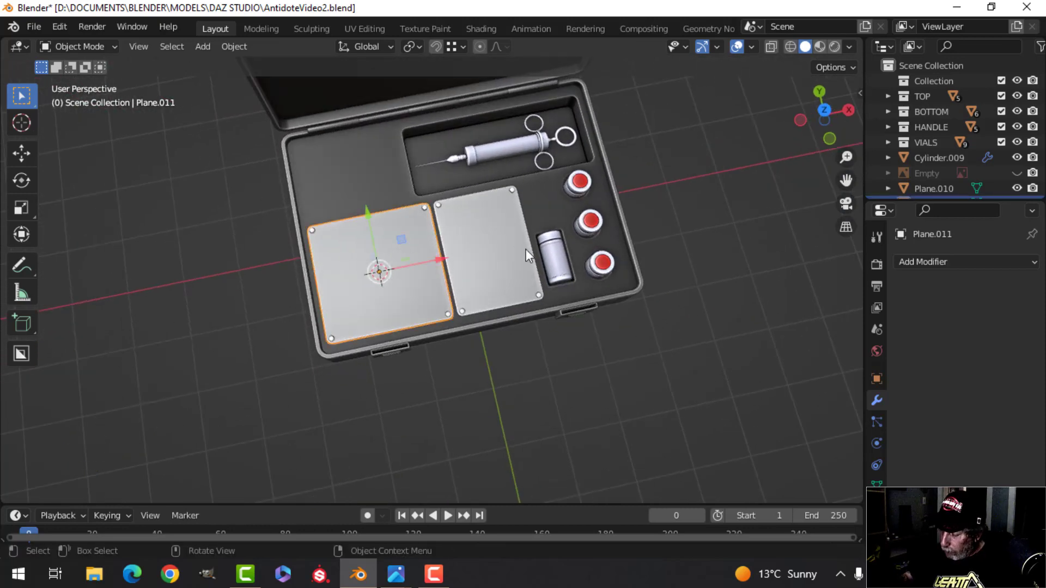
pyautogui.press('KP_7')
pyautogui.hotkey('shift', 'd')
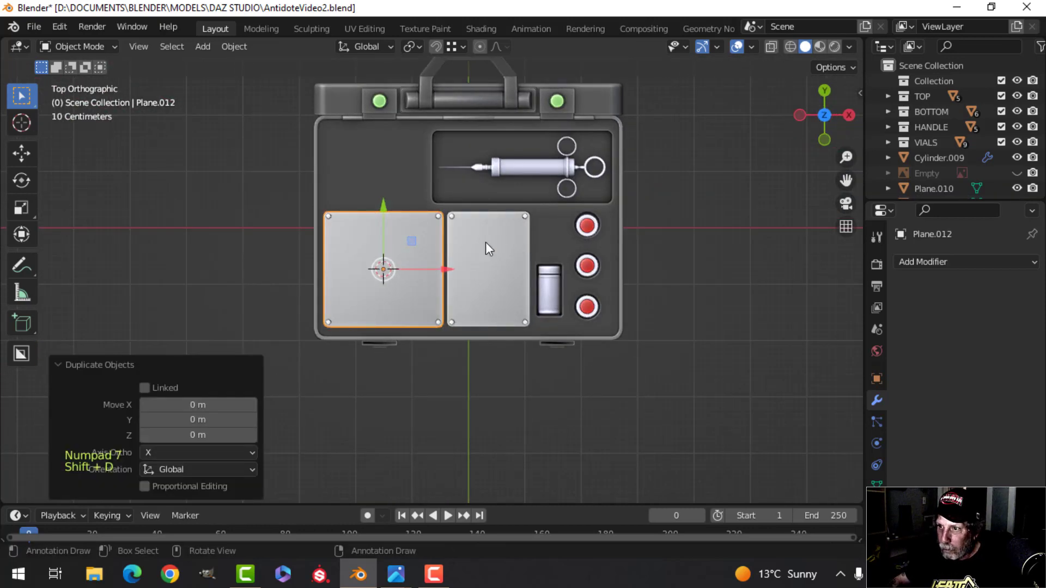
pyautogui.moveTo(384, 210); pyautogui.dragTo(420, 82)
pyautogui.scroll(-2, 458, 205)
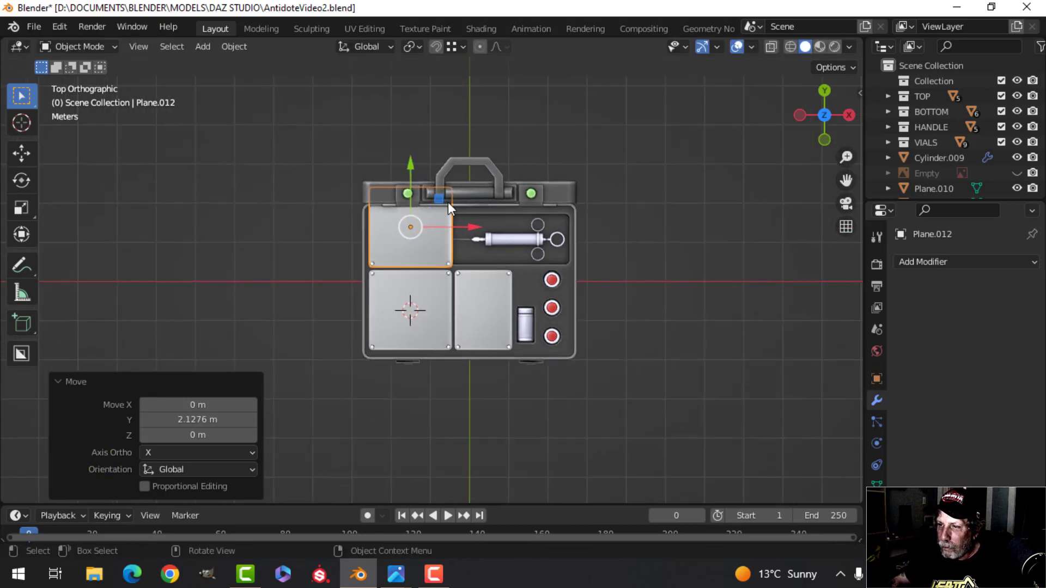
# Step: Shorten the plate beside the syringe compartment by moving its hinge-side edge and screws about -0.52 m along Y
pyautogui.press('Tab')
pyautogui.hotkey('alt', 'a')
pyautogui.press('z')
pyautogui.click(315, 194)
pyautogui.press('b')
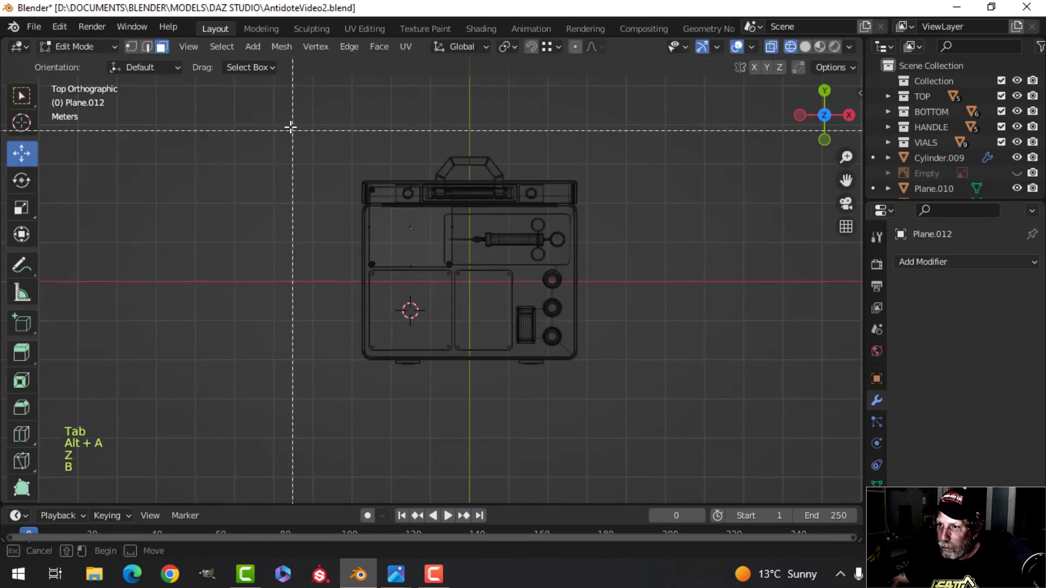
pyautogui.moveTo(296, 130); pyautogui.dragTo(523, 207)
pyautogui.scroll(3, 523, 207)
pyautogui.press('g')
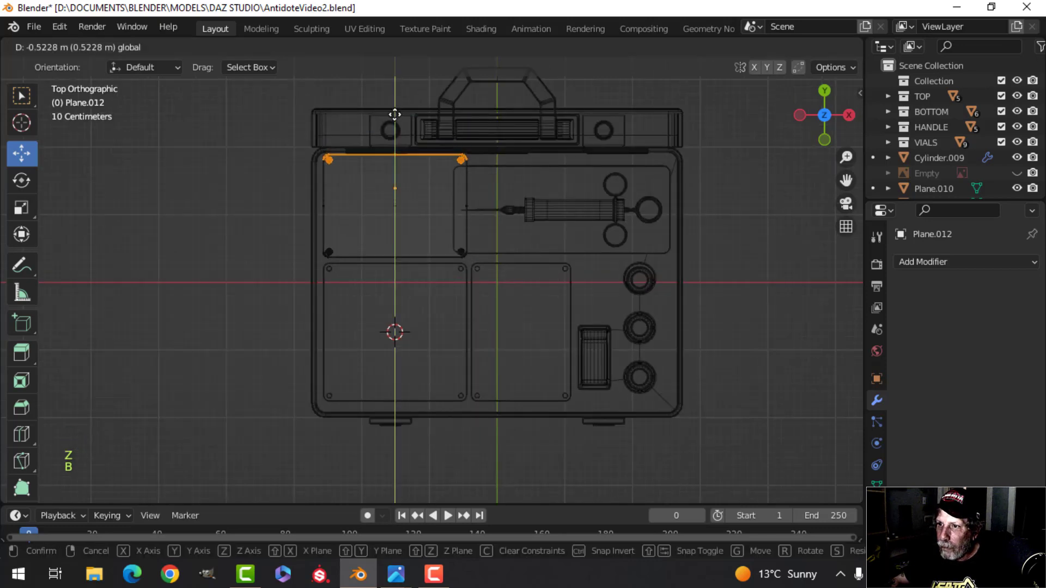
pyautogui.click(394, 118)
# Step: Narrow the same plate by moving its syringe-side edge and screws about -0.27 m along X, and return to solid shading
pyautogui.hotkey('alt', 'a')
pyautogui.press('b')
pyautogui.moveTo(397, 159); pyautogui.dragTo(502, 278)
pyautogui.moveTo(524, 217); pyautogui.dragTo(498, 204)
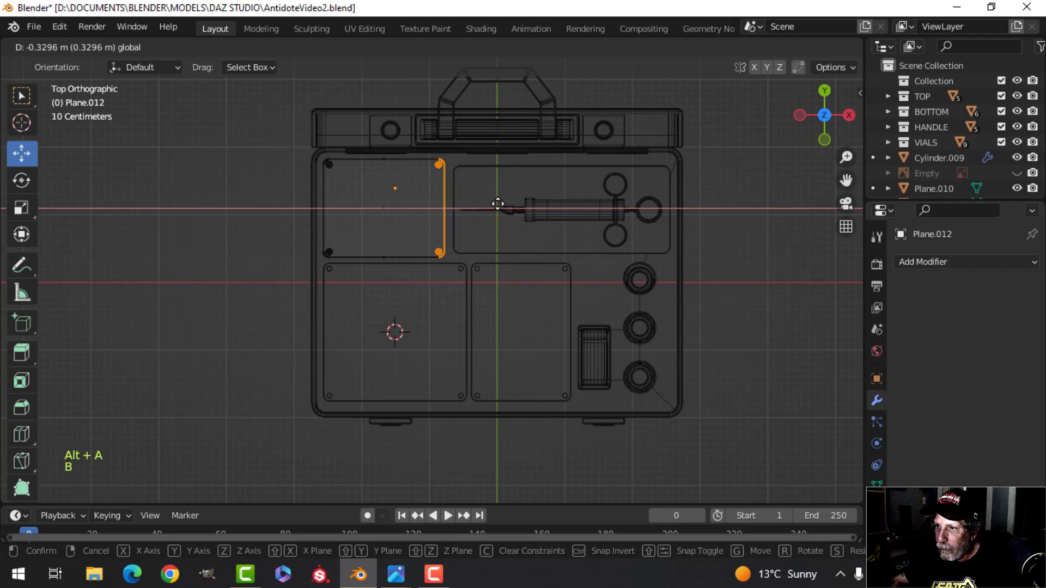
pyautogui.click(501, 201)
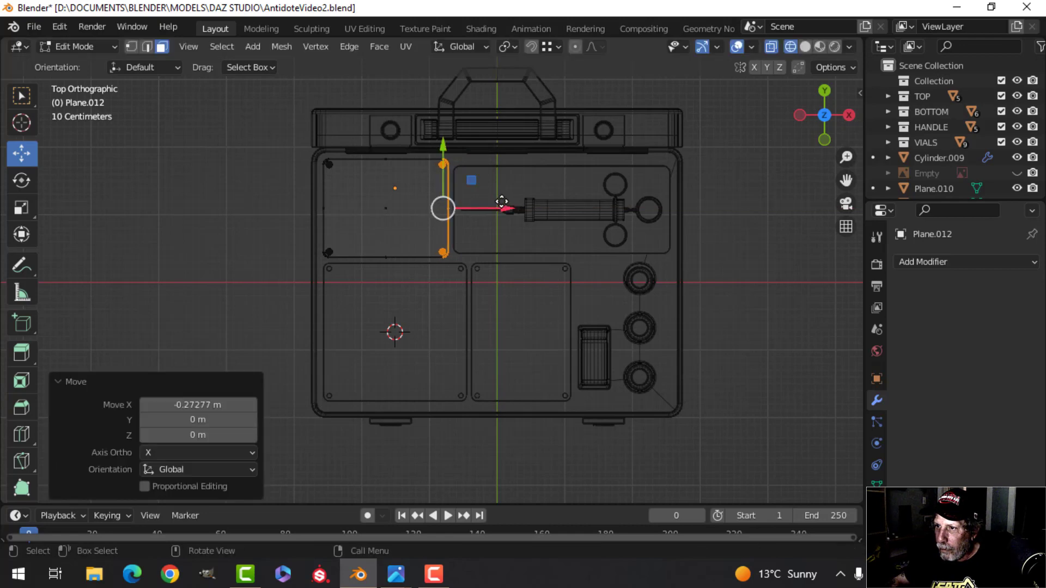
pyautogui.press('z')
pyautogui.click(612, 201)
pyautogui.press('Tab')
pyautogui.scroll(-4, 532, 232)
pyautogui.scroll(1, 503, 276)
pyautogui.hotkey('alt', 'a')
# Step: Examine the tray area around the plates, the lying vial and the three upright vials
pyautogui.scroll(3, 508, 275)
pyautogui.keyDown('shift'); pyautogui.moveTo(441, 279); pyautogui.dragTo(338, 272, button='middle'); pyautogui.keyUp('shift')
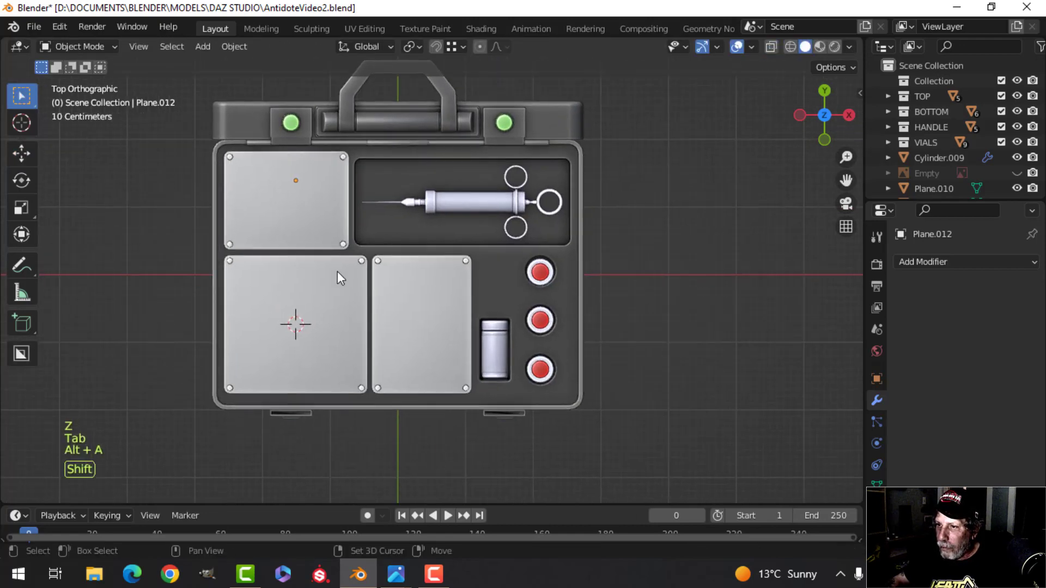
pyautogui.moveTo(332, 332); pyautogui.dragTo(478, 157, button='middle')
pyautogui.scroll(3, 408, 276)
pyautogui.moveTo(408, 172); pyautogui.dragTo(275, 181, button='middle')
pyautogui.keyDown('shift'); pyautogui.moveTo(310, 163); pyautogui.dragTo(397, 237, button='middle'); pyautogui.keyUp('shift')
pyautogui.scroll(-2, 358, 249)
pyautogui.moveTo(397, 237); pyautogui.dragTo(362, 247, button='middle')
pyautogui.scroll(-1, 425, 237)
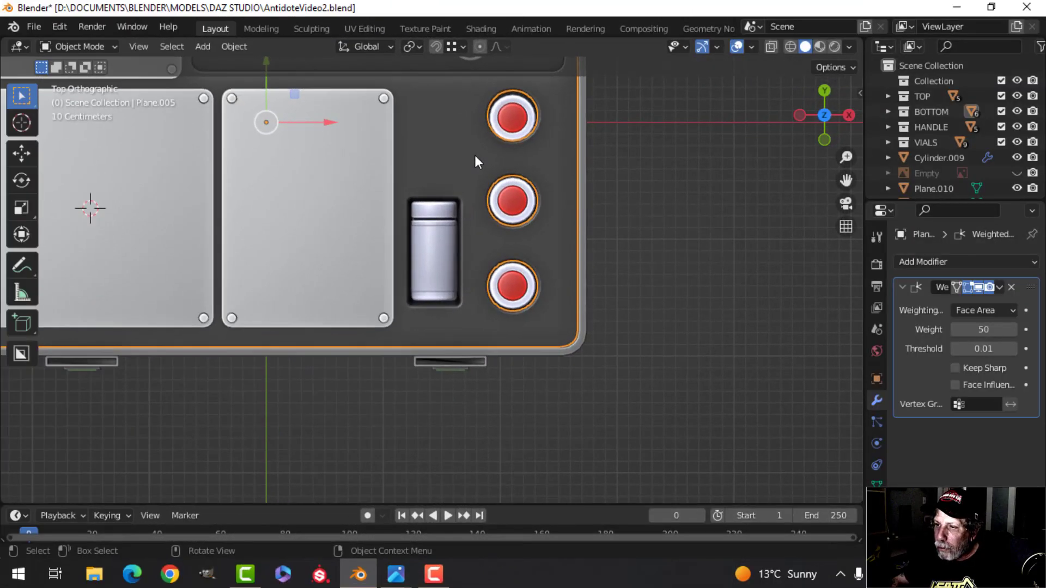
pyautogui.scroll(-1, 431, 228)
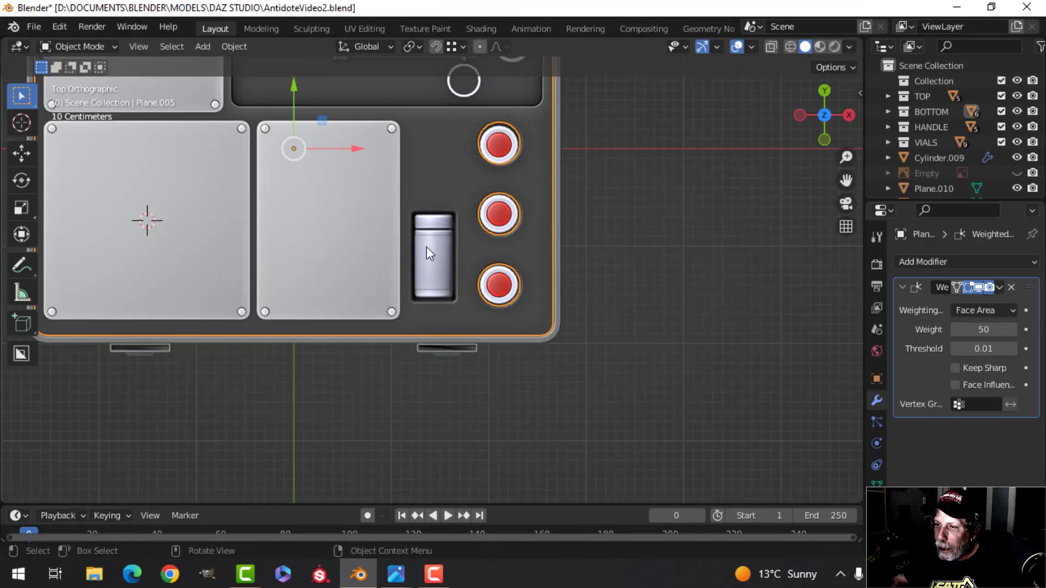
pyautogui.keyDown('shift'); pyautogui.moveTo(434, 253); pyautogui.dragTo(477, 235, button='middle'); pyautogui.keyUp('shift')
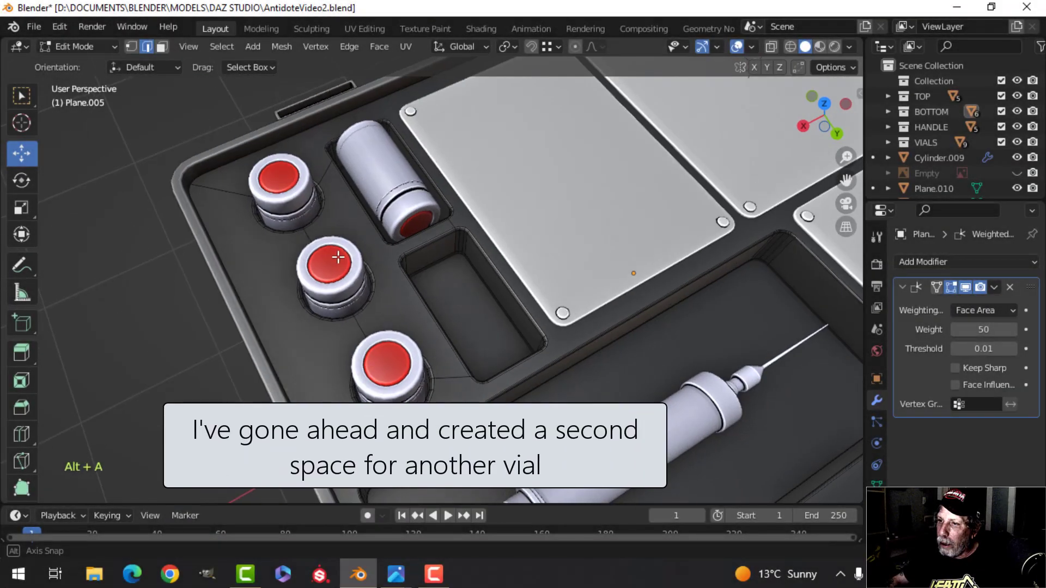
# Step: Duplicate the lying vial and move the copy about 1.14 m along Y into the empty second recess
pyautogui.scroll(4, 338, 257)
pyautogui.press('Tab')
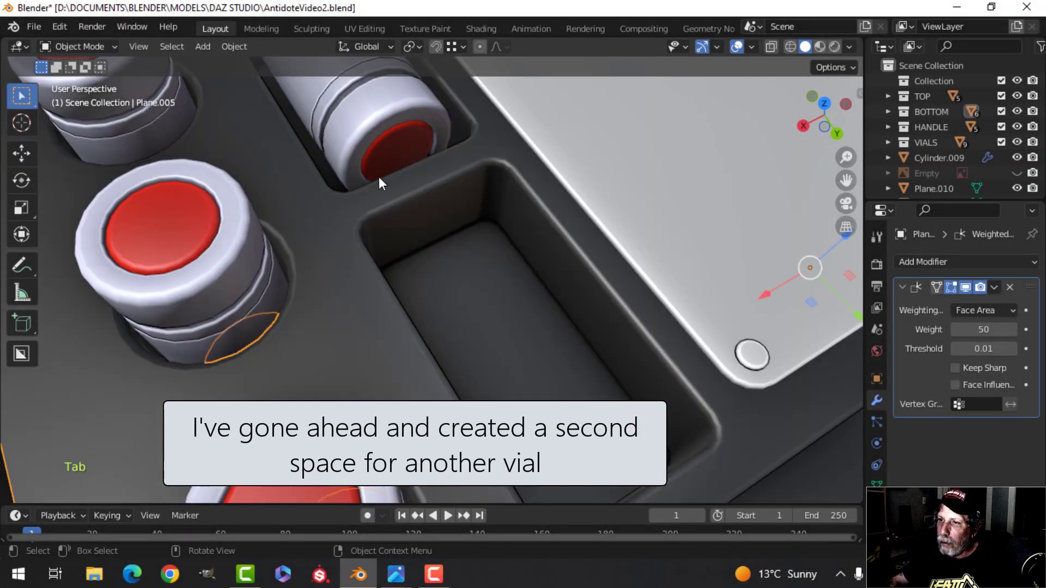
pyautogui.click(390, 146)
pyautogui.scroll(-5, 416, 234)
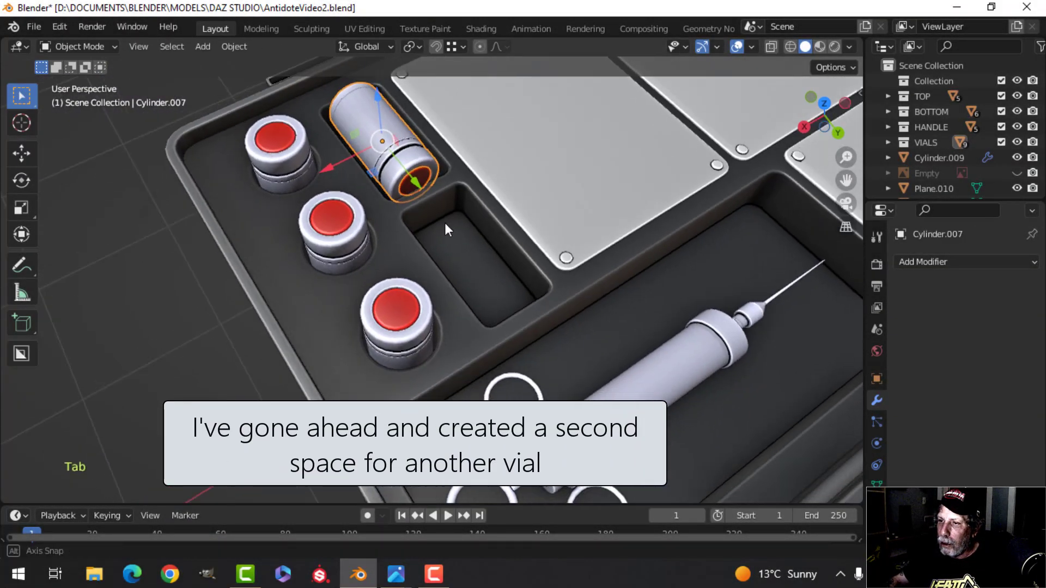
pyautogui.hotkey('shift', 'd')
pyautogui.press('g')
pyautogui.press('y')
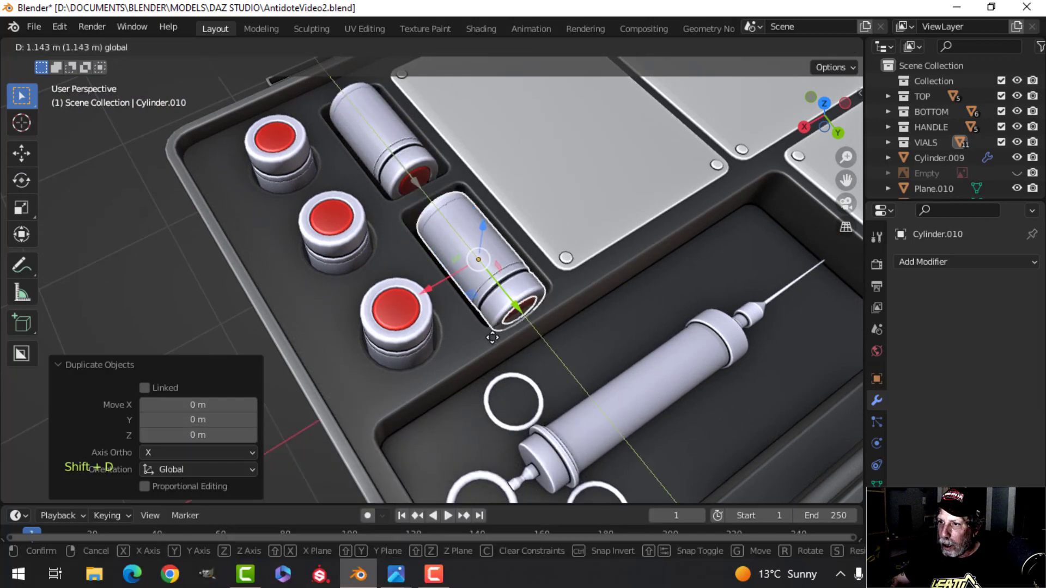
pyautogui.moveTo(491, 328); pyautogui.dragTo(491, 328)
# Step: Inspect the duplicated vial's fit in its recess from several angles
pyautogui.press('Tab')
pyautogui.moveTo(424, 235); pyautogui.dragTo(548, 245, button='middle')
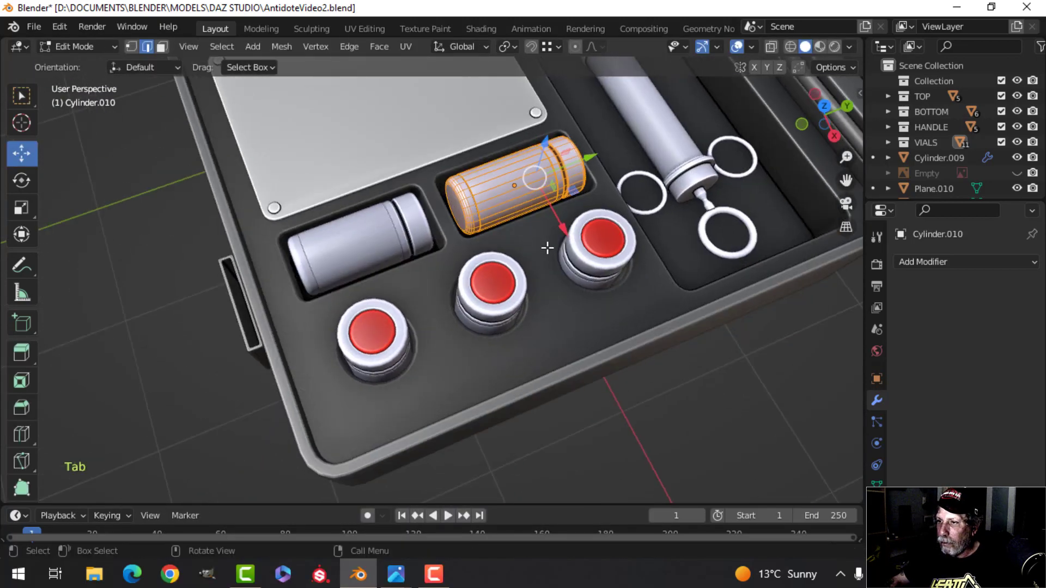
pyautogui.press('Tab')
pyautogui.scroll(-5, 436, 245)
pyautogui.hotkey('alt', 'a')
pyautogui.moveTo(415, 246); pyautogui.dragTo(486, 304, button='middle')
pyautogui.scroll(5, 545, 256)
pyautogui.moveTo(486, 304); pyautogui.dragTo(488, 276, button='middle')
pyautogui.scroll(-4, 427, 279)
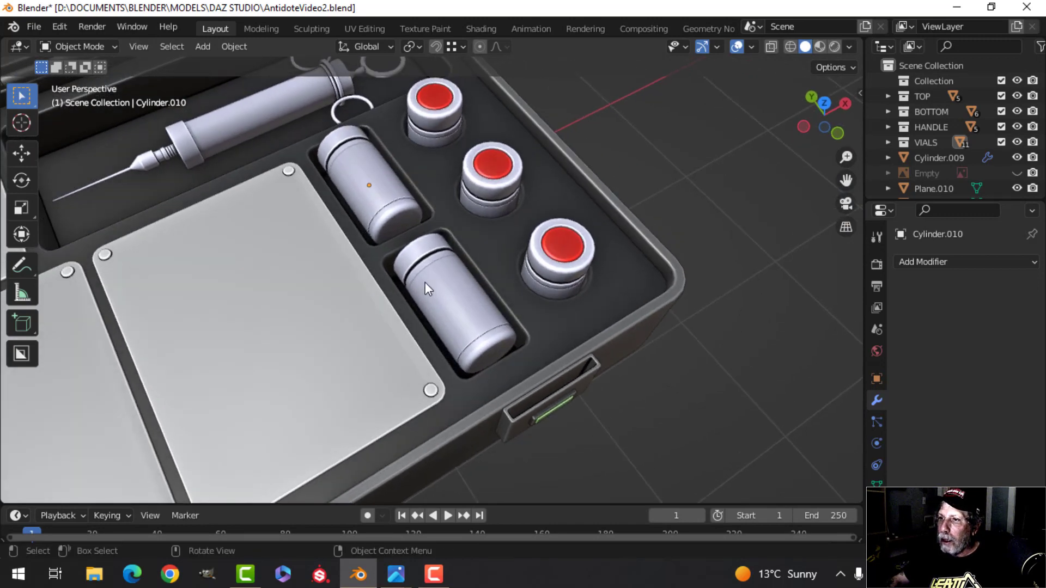
# Step: Move the upright vial nearest the syringe out of the case by -2.6124 m in Y and -0.29075 m in Z
pyautogui.moveTo(419, 282); pyautogui.dragTo(433, 189, button='middle')
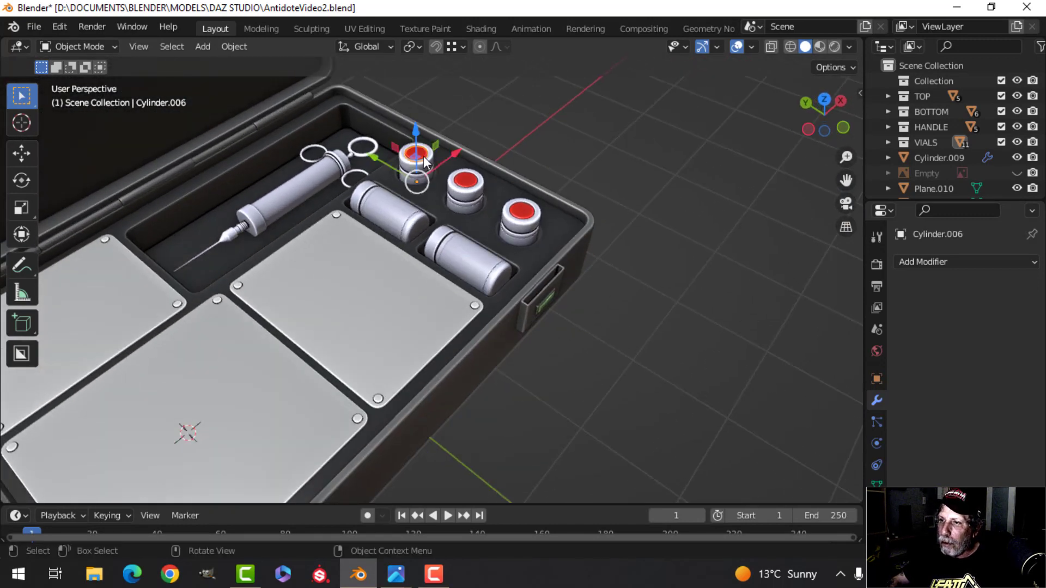
pyautogui.moveTo(396, 147); pyautogui.dragTo(580, 294)
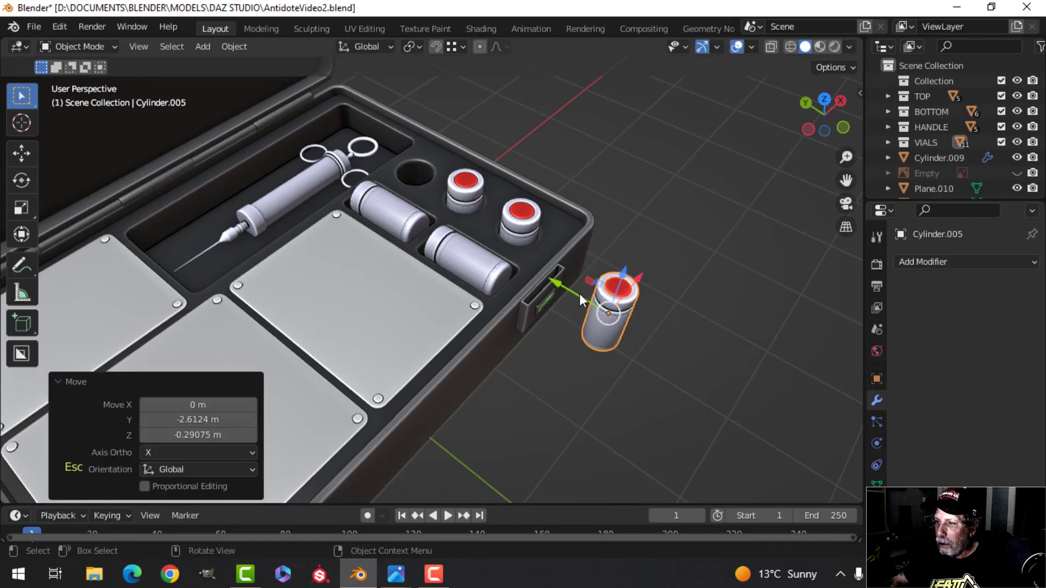
pyautogui.press('Escape')
pyautogui.moveTo(528, 278); pyautogui.dragTo(431, 235, button='middle')
pyautogui.scroll(-3, 431, 234)
pyautogui.hotkey('alt', 'a')
# Step: Isolate the dark inner tray in local view
pyautogui.scroll(4, 436, 295)
pyautogui.keyDown('shift'); pyautogui.moveTo(501, 272); pyautogui.dragTo(467, 315, button='middle'); pyautogui.keyUp('shift')
pyautogui.scroll(5, 469, 282)
pyautogui.click(511, 286)
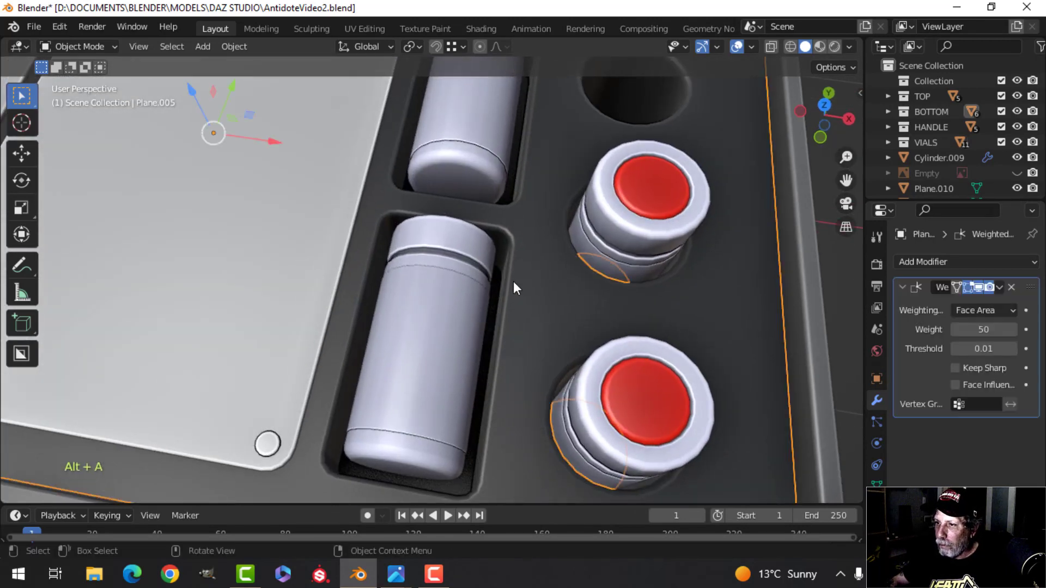
pyautogui.press('KP_Divide')
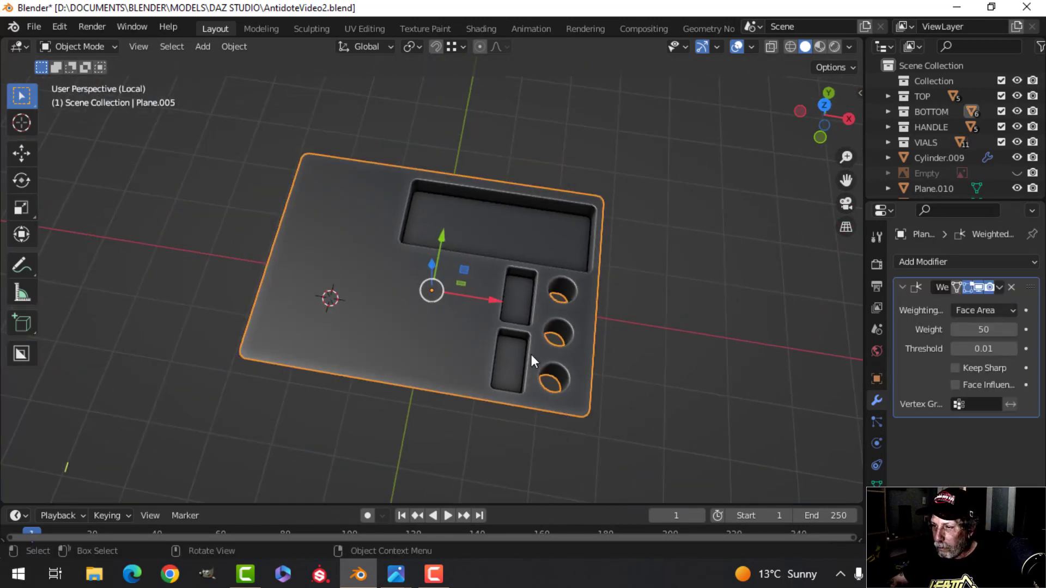
# Step: Select the floor faces of both rectangular vial recesses and grow the selection to cover their walls and rims
pyautogui.press('Tab')
pyautogui.scroll(3, 531, 354)
pyautogui.keyDown('shift'); pyautogui.moveTo(599, 371); pyautogui.dragTo(479, 252, button='middle'); pyautogui.keyUp('shift')
pyautogui.hotkey('alt', 'a')
pyautogui.press('3')
pyautogui.click(485, 304)
pyautogui.keyDown('shift'); pyautogui.click(502, 178); pyautogui.keyUp('shift')
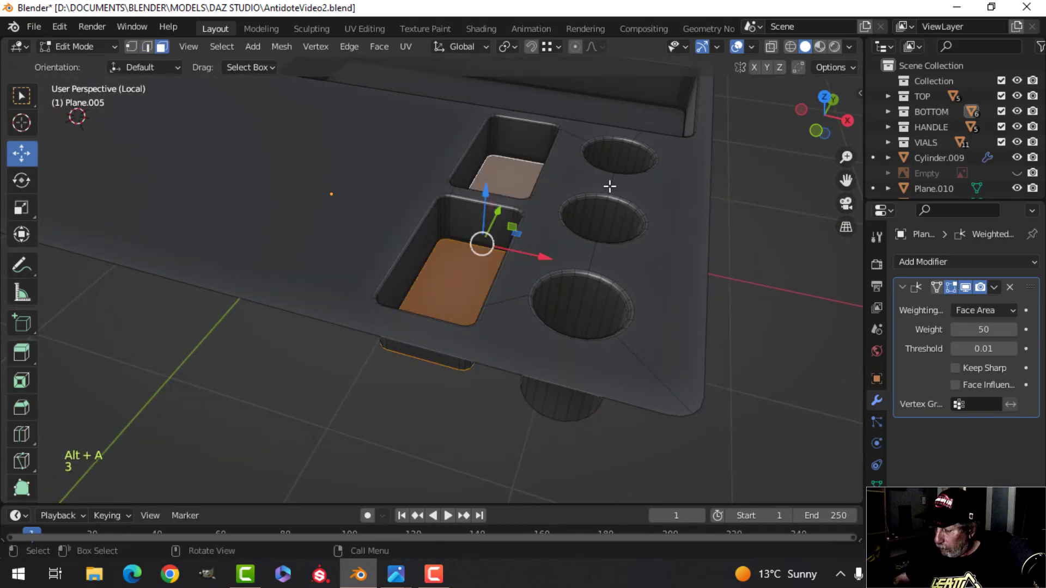
pyautogui.press('ctrl+KP_Add')
pyautogui.press('ctrl+KP_Add')
pyautogui.press('ctrl+KP_Add')
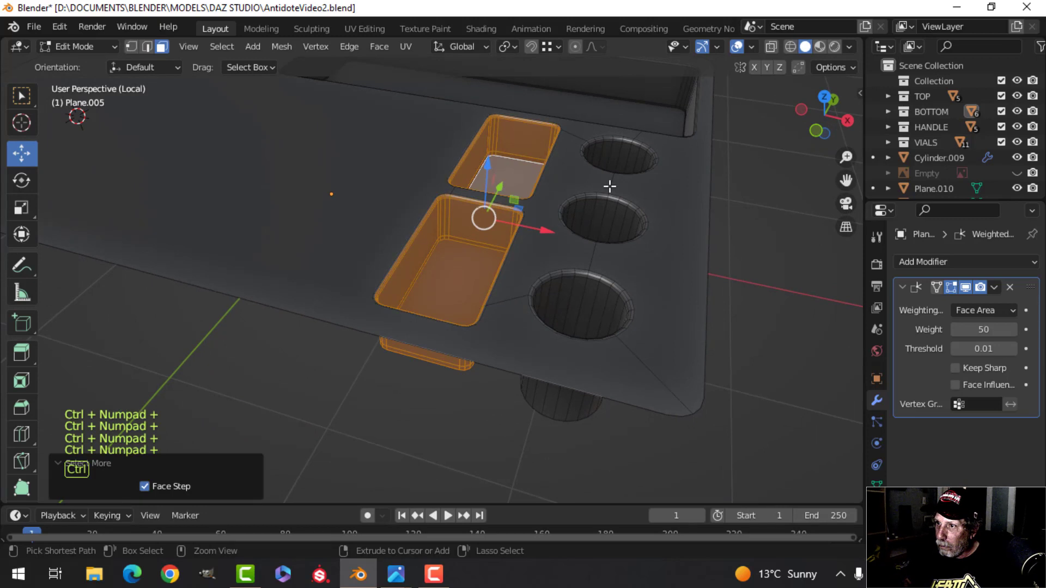
pyautogui.press('ctrl+KP_Add')
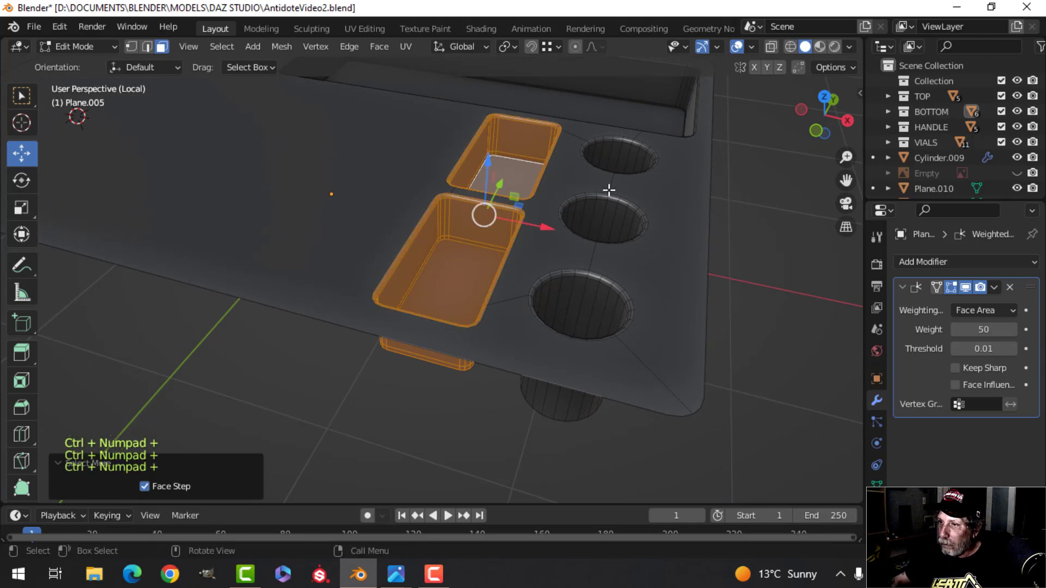
# Step: Scale both vial recesses to about 0.94 along X and leave local view
pyautogui.moveTo(609, 190); pyautogui.dragTo(619, 299, button='middle')
pyautogui.press('s')
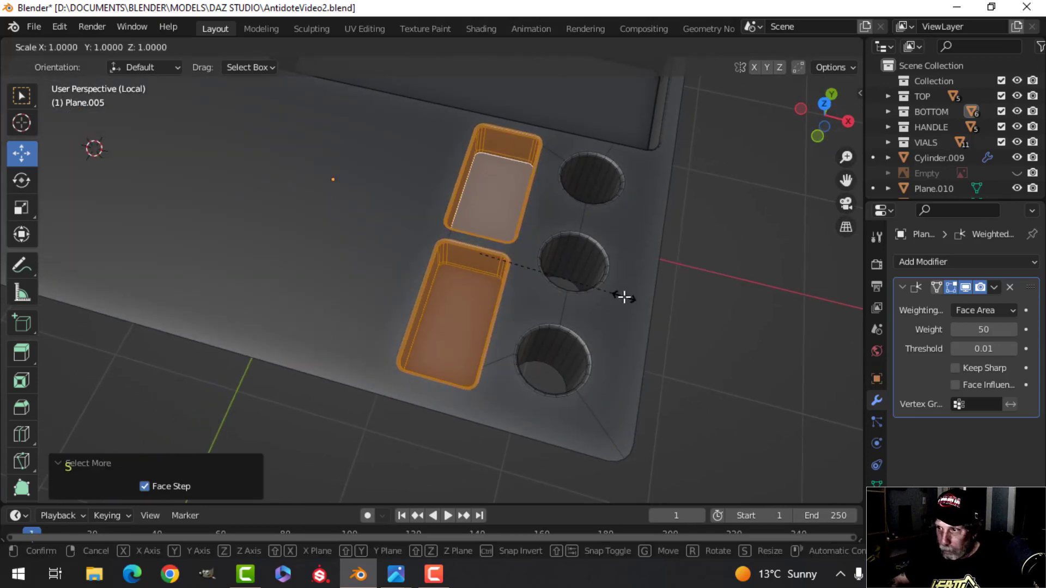
pyautogui.press('x')
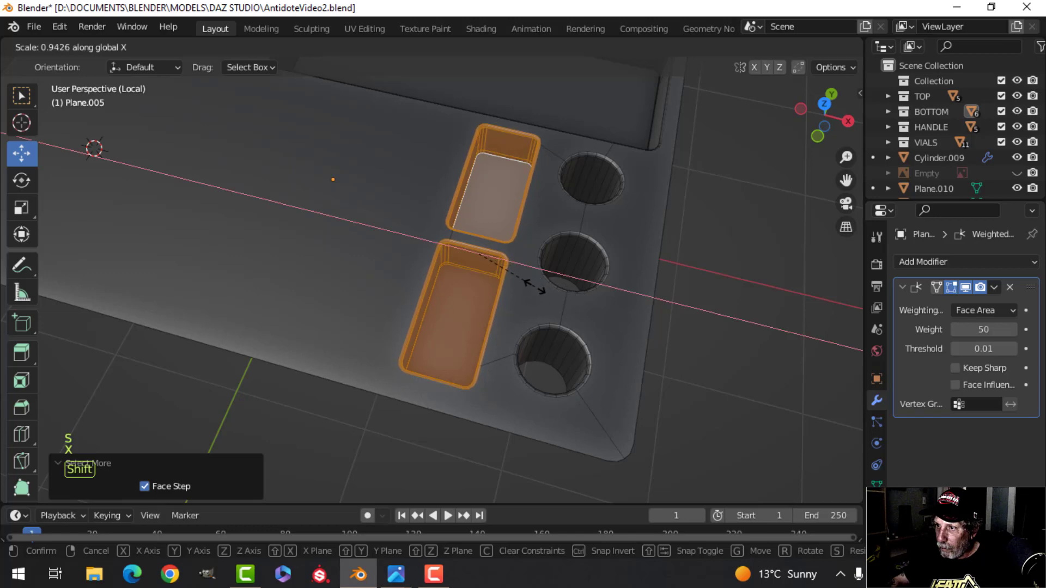
pyautogui.click(536, 281)
pyautogui.press('Tab')
pyautogui.press('/')
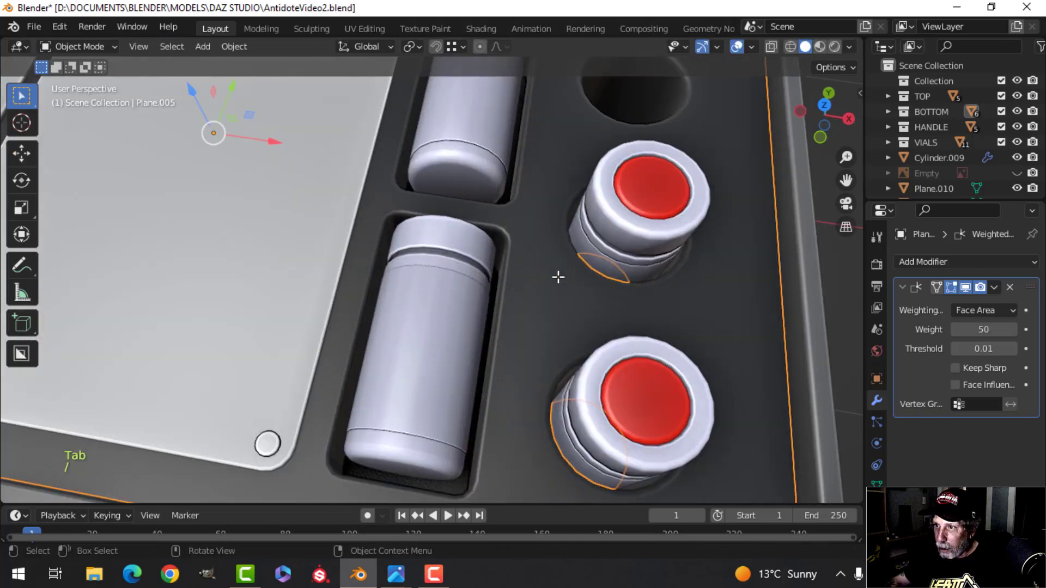
# Step: Narrow both vial recesses further around the vials by scaling them to 0.964 along X
pyautogui.press('Tab')
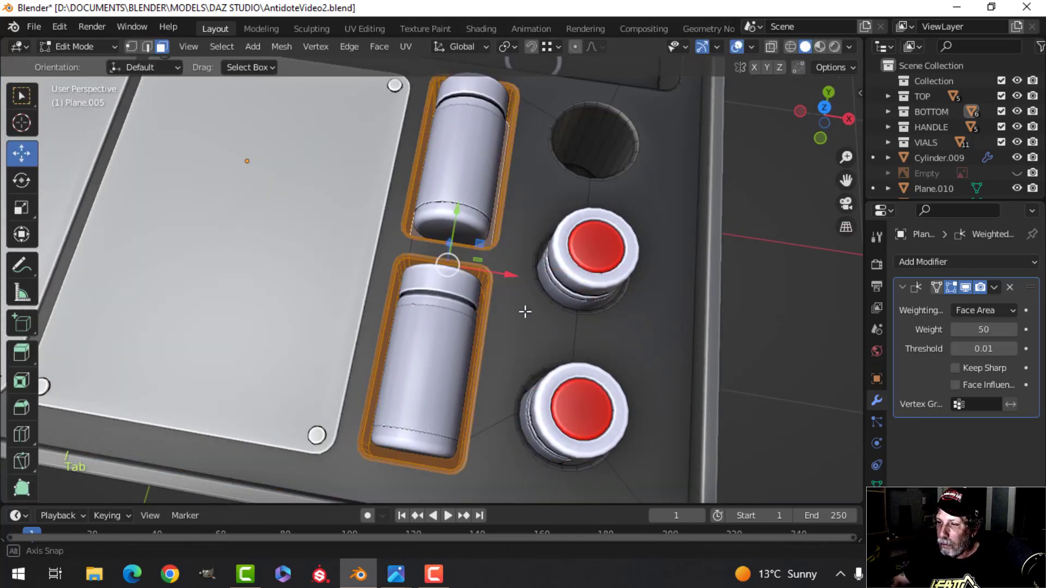
pyautogui.moveTo(524, 311); pyautogui.dragTo(514, 320, button='middle')
pyautogui.press('s')
pyautogui.press('x')
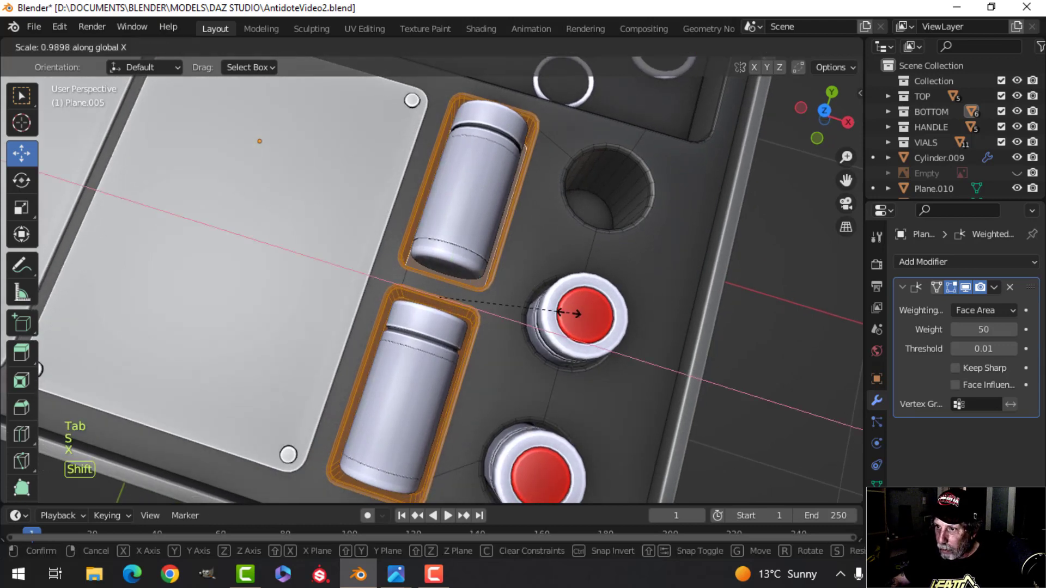
pyautogui.click(521, 285)
pyautogui.moveTo(521, 285); pyautogui.dragTo(478, 112, button='middle')
# Step: Set the transform pivot to Individual Origins and scale both vial recesses to 0.906 along Y
pyautogui.click(507, 49)
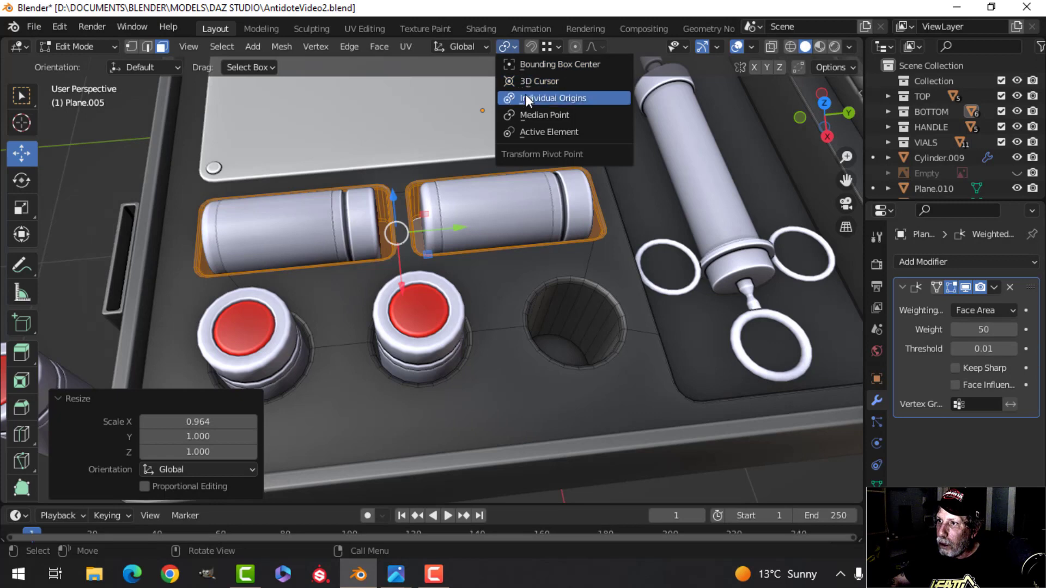
pyautogui.click(527, 98)
pyautogui.keyDown('shift'); pyautogui.moveTo(393, 198); pyautogui.dragTo(464, 257, button='middle'); pyautogui.keyUp('shift')
pyautogui.scroll(2, 464, 258)
pyautogui.keyDown('shift'); pyautogui.moveTo(577, 283); pyautogui.dragTo(539, 258, button='middle'); pyautogui.keyUp('shift')
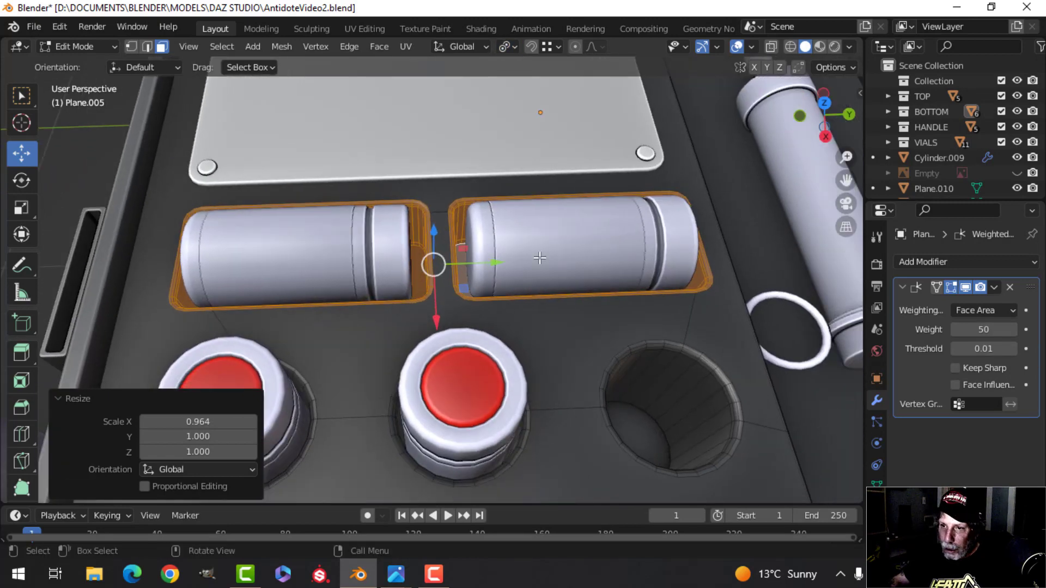
pyautogui.press('s')
pyautogui.press('y')
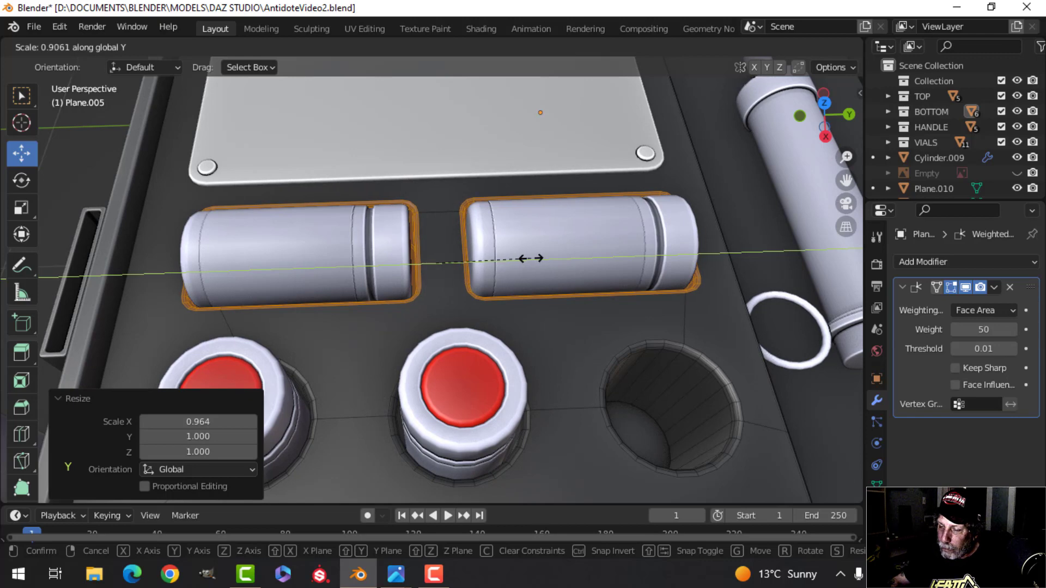
pyautogui.click(531, 258)
# Step: Fine-tune the length of both vial recesses along Y, then leave edit mode and deselect everything
pyautogui.moveTo(531, 258); pyautogui.dragTo(576, 261, button='middle')
pyautogui.press('s')
pyautogui.press('y')
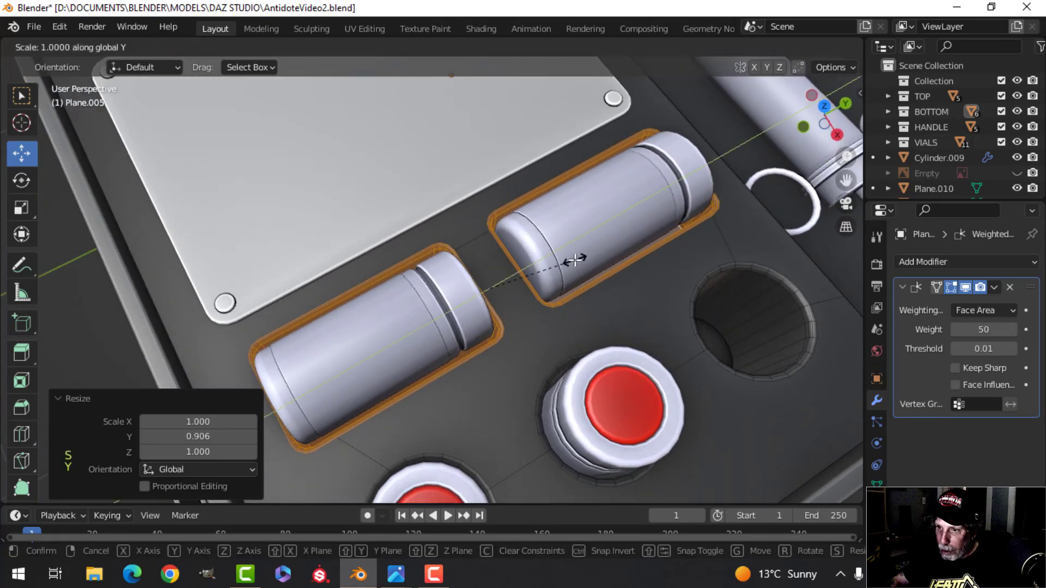
pyautogui.keyDown('shift'); pyautogui.click(603, 250); pyautogui.keyUp('shift')
pyautogui.press('Tab')
pyautogui.scroll(-4, 589, 254)
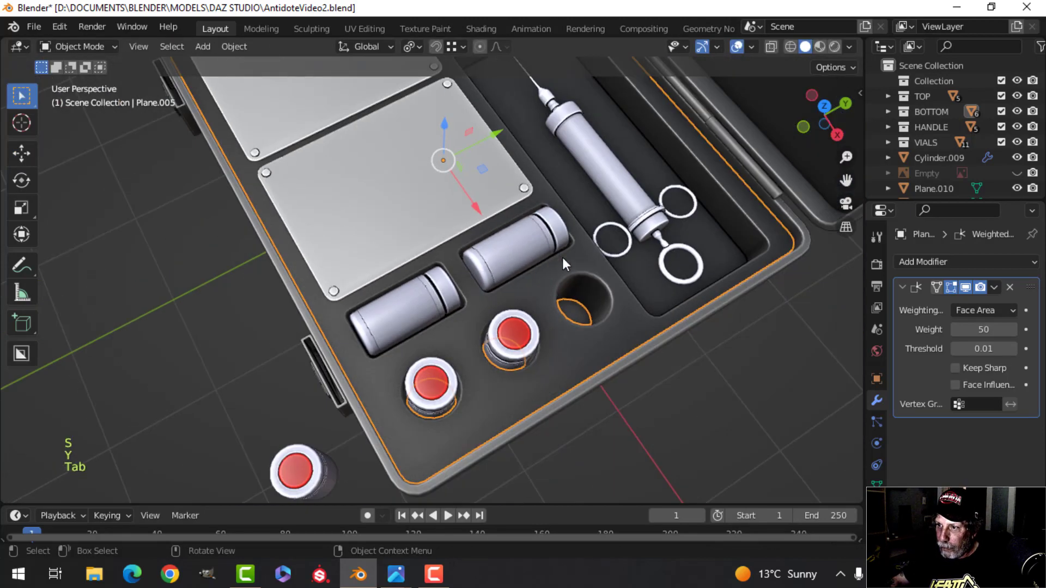
pyautogui.hotkey('alt', 'a')
# Step: Check the whole open case and save the file
pyautogui.moveTo(562, 257)
pyautogui.mouseDown(button='middle')
pyautogui.moveTo(492, 285)
pyautogui.moveTo(547, 315)
pyautogui.moveTo(535, 305)
pyautogui.moveTo(531, 257)
pyautogui.moveTo(570, 260)
pyautogui.mouseUp(button='middle')
pyautogui.scroll(-4, 523, 263)
pyautogui.moveTo(545, 273); pyautogui.dragTo(568, 246, button='middle')
pyautogui.scroll(2, 519, 289)
pyautogui.scroll(-2, 576, 279)
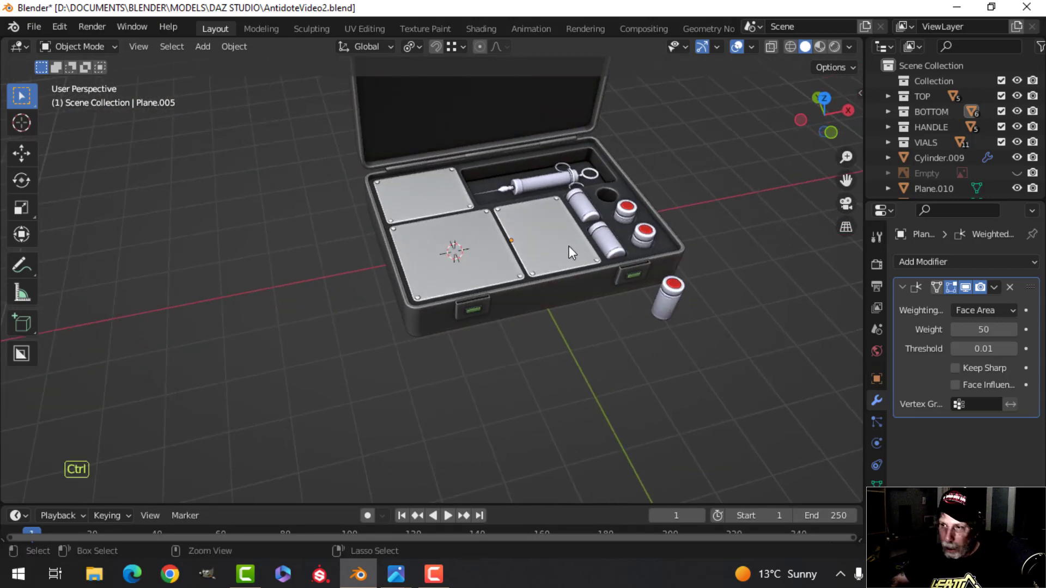
pyautogui.hotkey('ctrl', 's')
# Step: Select the case's inner tray, lighten its viewport display color to a dark grey, and deselect it
pyautogui.scroll(-2, 571, 201)
pyautogui.keyDown('shift'); pyautogui.moveTo(570, 201); pyautogui.dragTo(513, 215, button='middle'); pyautogui.keyUp('shift')
pyautogui.moveTo(504, 240); pyautogui.dragTo(498, 197, button='middle')
pyautogui.scroll(3, 491, 212)
pyautogui.moveTo(499, 196); pyautogui.dragTo(485, 248, button='middle')
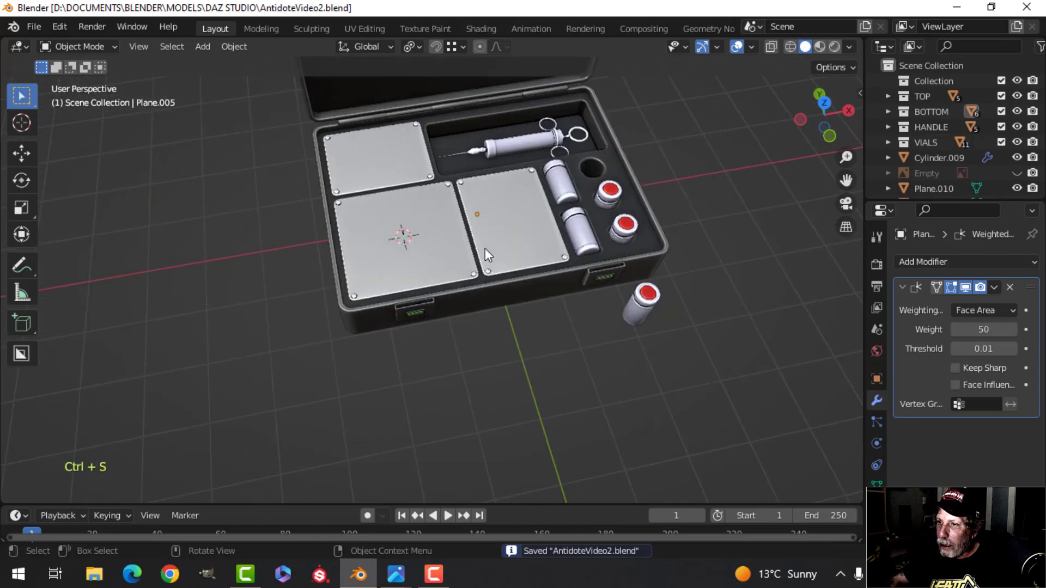
pyautogui.scroll(4, 586, 201)
pyautogui.keyDown('shift'); pyautogui.moveTo(586, 202); pyautogui.dragTo(433, 237, button='middle'); pyautogui.keyUp('shift')
pyautogui.click(423, 245)
pyautogui.scroll(-5, 458, 272)
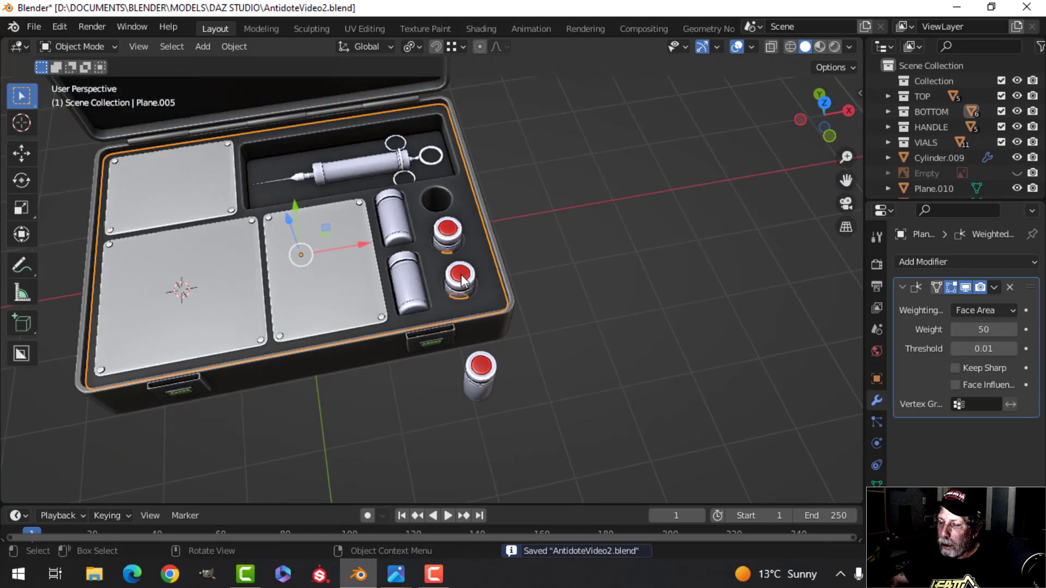
pyautogui.keyDown('shift'); pyautogui.moveTo(459, 276); pyautogui.dragTo(515, 246, button='middle'); pyautogui.keyUp('shift')
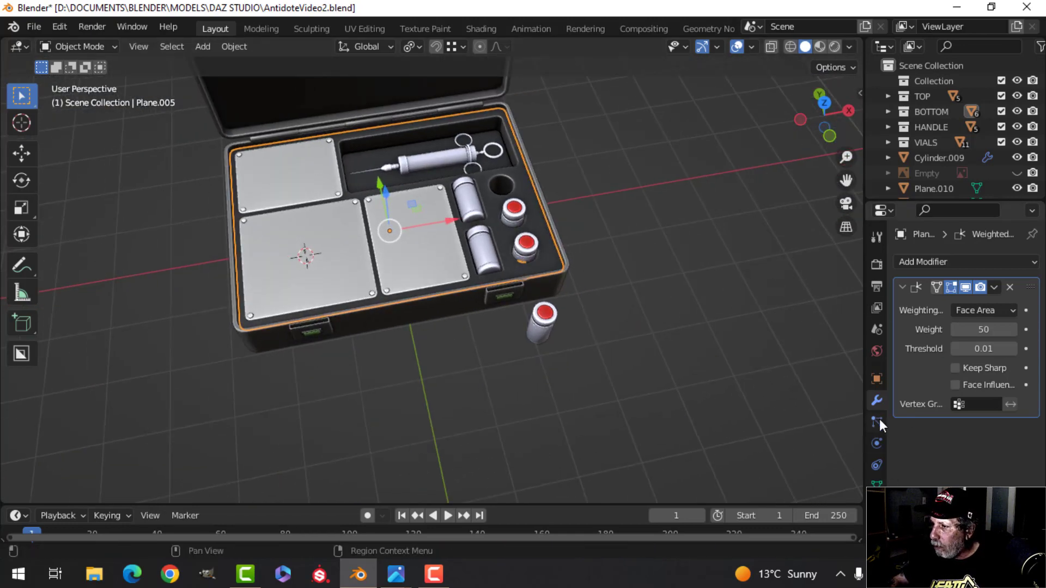
pyautogui.click(877, 380)
pyautogui.scroll(-3, 935, 380)
pyautogui.click(965, 423)
pyautogui.scroll(-4, 975, 441)
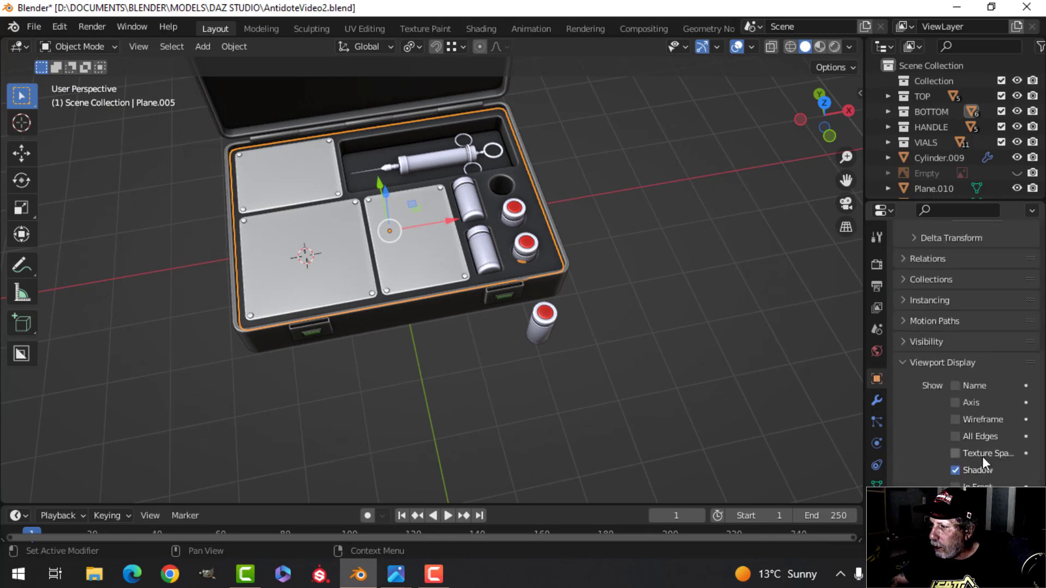
pyautogui.click(980, 450)
pyautogui.moveTo(1005, 315); pyautogui.dragTo(1006, 299)
pyautogui.hotkey('alt', 'a')
# Step: Inspect the tray, plates, syringe and vials in the open case from several distances and angles
pyautogui.scroll(5, 553, 251)
pyautogui.keyDown('shift'); pyautogui.moveTo(554, 250); pyautogui.dragTo(523, 245, button='middle'); pyautogui.keyUp('shift')
pyautogui.scroll(-4, 495, 309)
pyautogui.keyDown('shift'); pyautogui.moveTo(451, 218); pyautogui.dragTo(520, 310, button='middle'); pyautogui.keyUp('shift')
pyautogui.scroll(3, 465, 322)
pyautogui.moveTo(512, 306); pyautogui.dragTo(491, 246, button='middle')
pyautogui.scroll(-2, 491, 299)
pyautogui.moveTo(491, 246)
pyautogui.mouseDown(button='middle')
pyautogui.moveTo(492, 237)
pyautogui.moveTo(486, 258)
pyautogui.mouseUp(button='middle')
pyautogui.keyDown('shift'); pyautogui.moveTo(483, 253); pyautogui.dragTo(442, 295, button='middle'); pyautogui.keyUp('shift')
pyautogui.scroll(3, 443, 295)
pyautogui.scroll(-2, 442, 295)
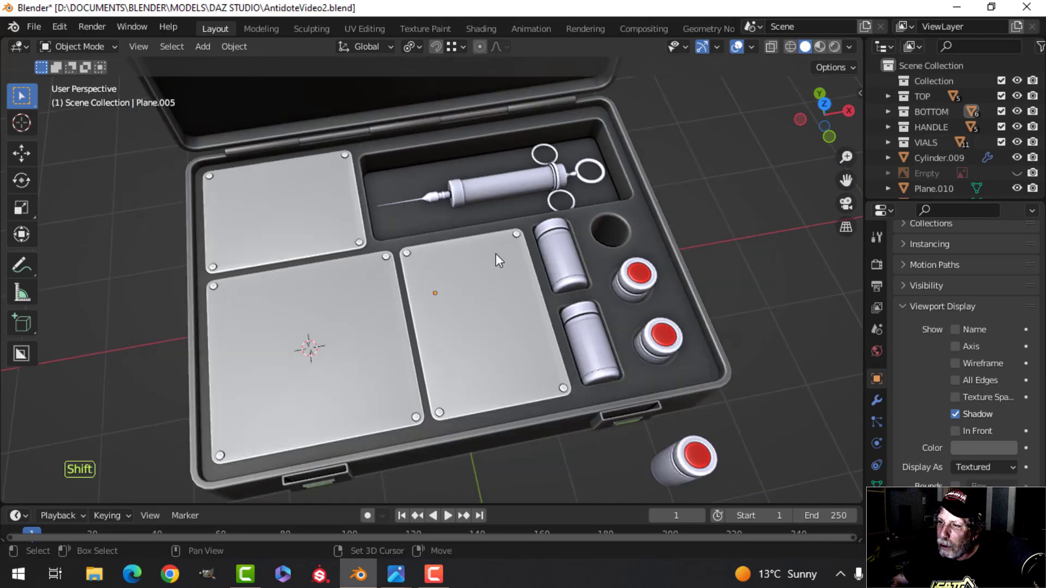
pyautogui.keyDown('shift'); pyautogui.moveTo(495, 253); pyautogui.dragTo(433, 285, button='middle'); pyautogui.keyUp('shift')
pyautogui.scroll(-1, 433, 285)
pyautogui.keyDown('shift'); pyautogui.moveTo(368, 278); pyautogui.dragTo(495, 225, button='middle'); pyautogui.keyUp('shift')
pyautogui.scroll(-2, 421, 297)
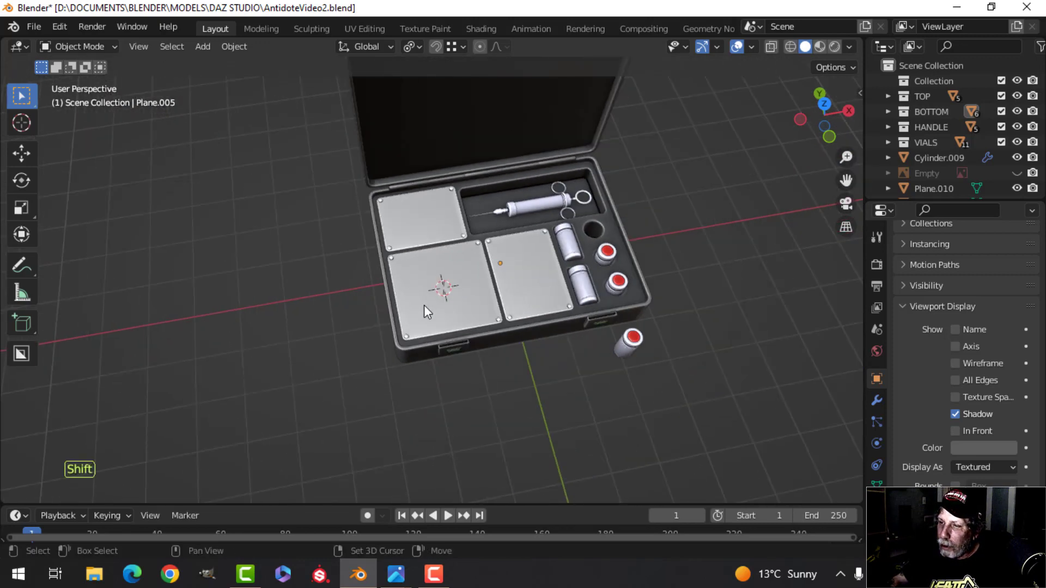
pyautogui.keyDown('shift'); pyautogui.moveTo(424, 305); pyautogui.dragTo(416, 315, button='middle'); pyautogui.keyUp('shift')
pyautogui.moveTo(416, 315); pyautogui.dragTo(401, 322, button='middle')
pyautogui.scroll(2, 401, 330)
pyautogui.keyDown('shift'); pyautogui.moveTo(439, 268); pyautogui.dragTo(443, 252, button='middle'); pyautogui.keyUp('shift')
# Step: In top view, add a mesh plane over the large square plate and scale it to 0.596 in edit mode
pyautogui.click(465, 250)
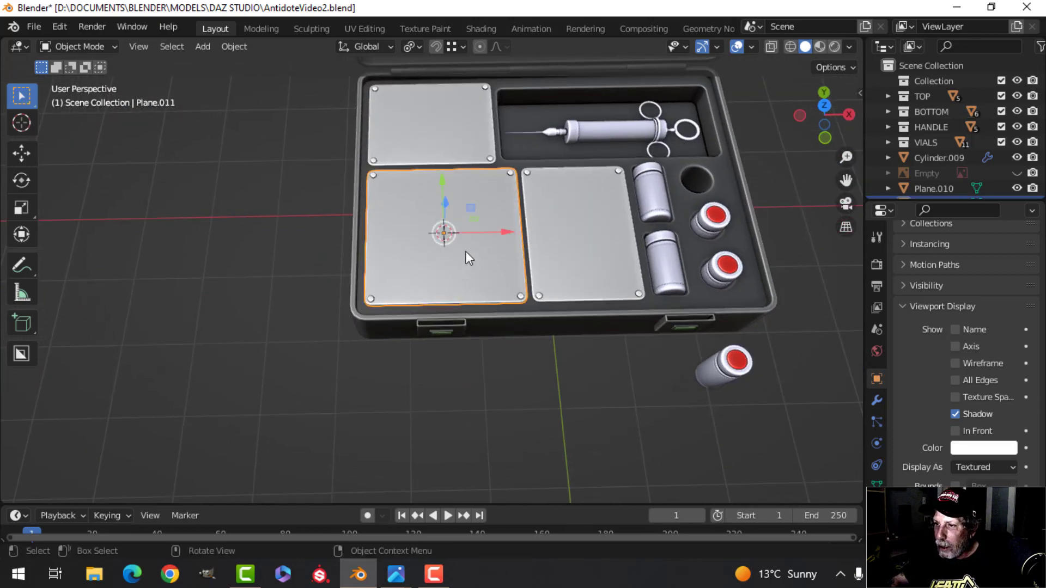
pyautogui.hotkey('alt', 'a')
pyautogui.press('KP_7')
pyautogui.hotkey('shift', 'a')
pyautogui.moveTo(414, 226)
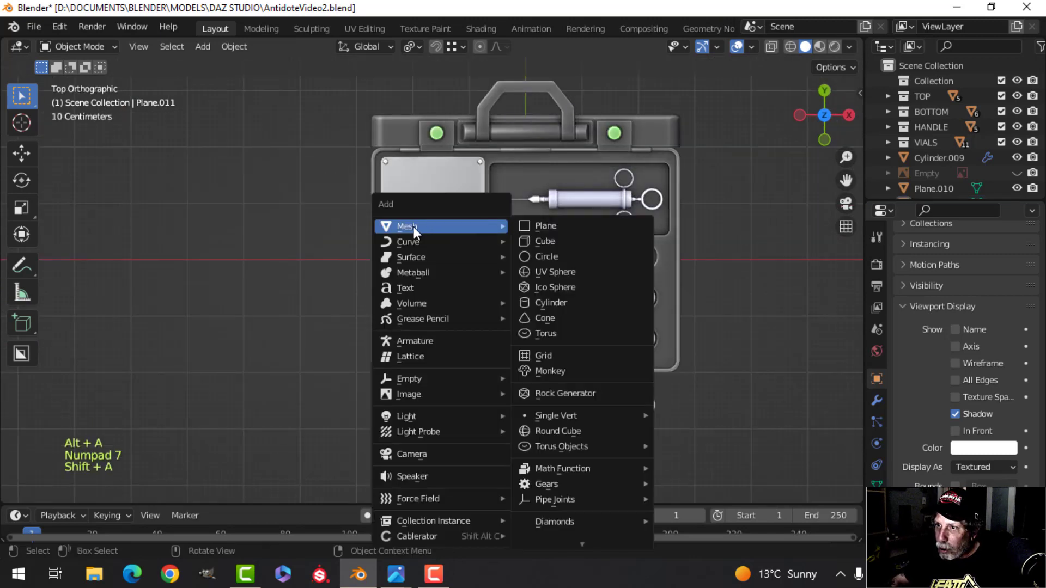
pyautogui.click(551, 226)
pyautogui.press('Tab')
pyautogui.press('s')
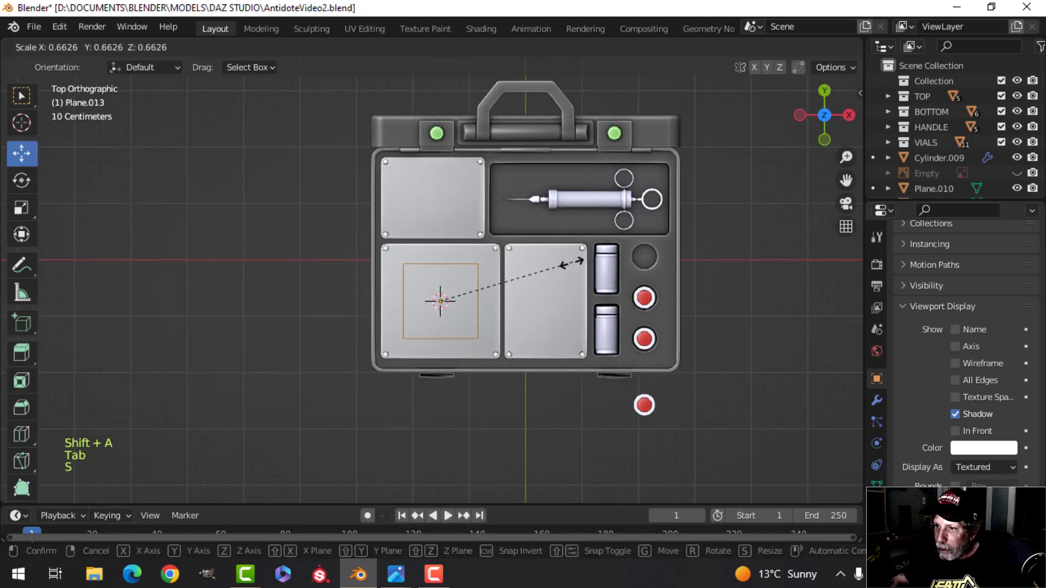
pyautogui.click(567, 262)
# Step: Scale the plane to 0.439 along X and move it about -0.61 m in X and 0.22 m in Y
pyautogui.press('s')
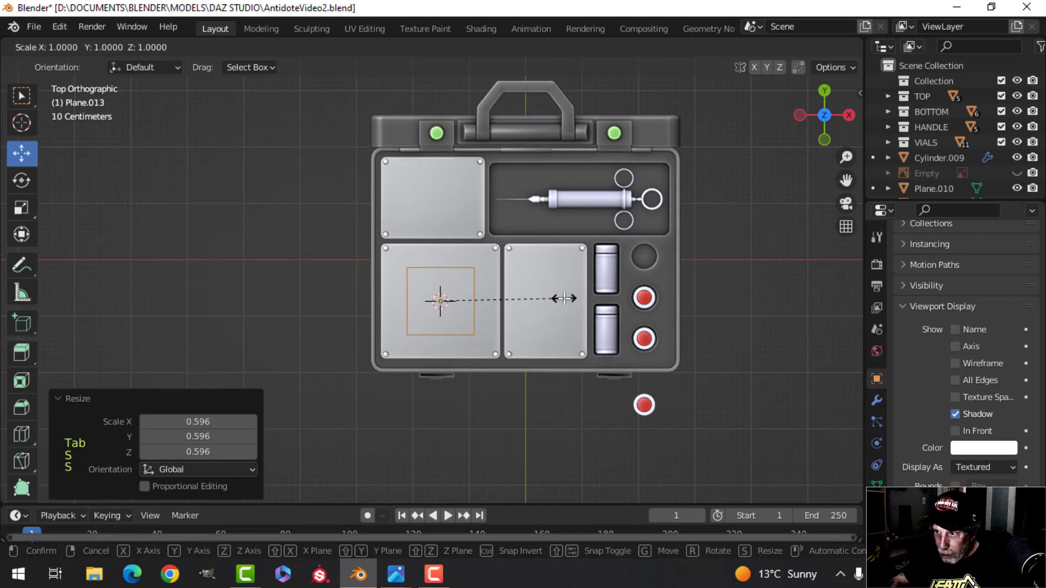
pyautogui.press('x')
pyautogui.click(490, 303)
pyautogui.press('g')
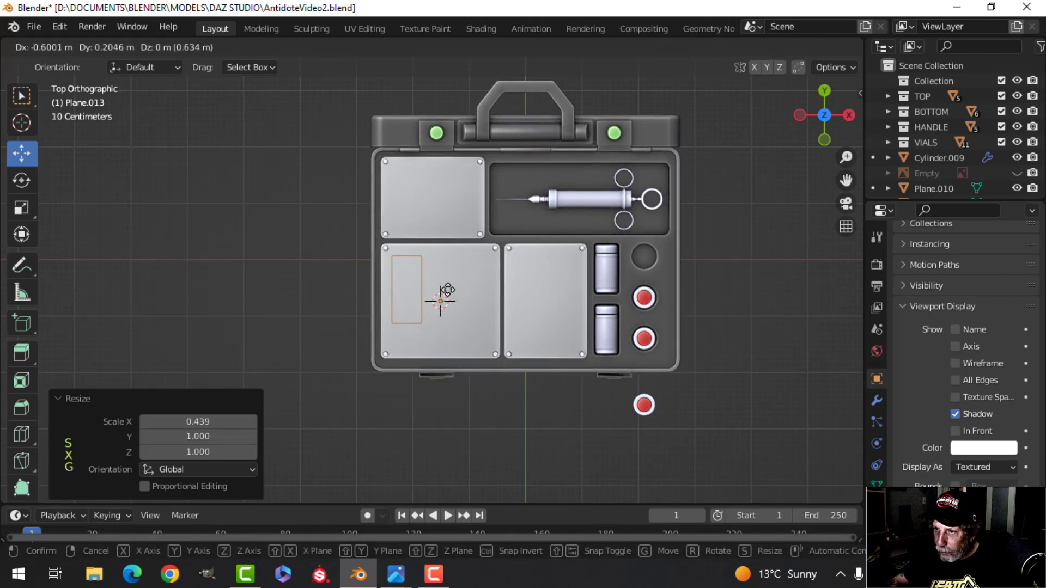
pyautogui.click(447, 290)
# Step: Lengthen the narrow plane by moving its lower edge down and its upper edge up about 0.076 m along Y
pyautogui.scroll(2, 429, 336)
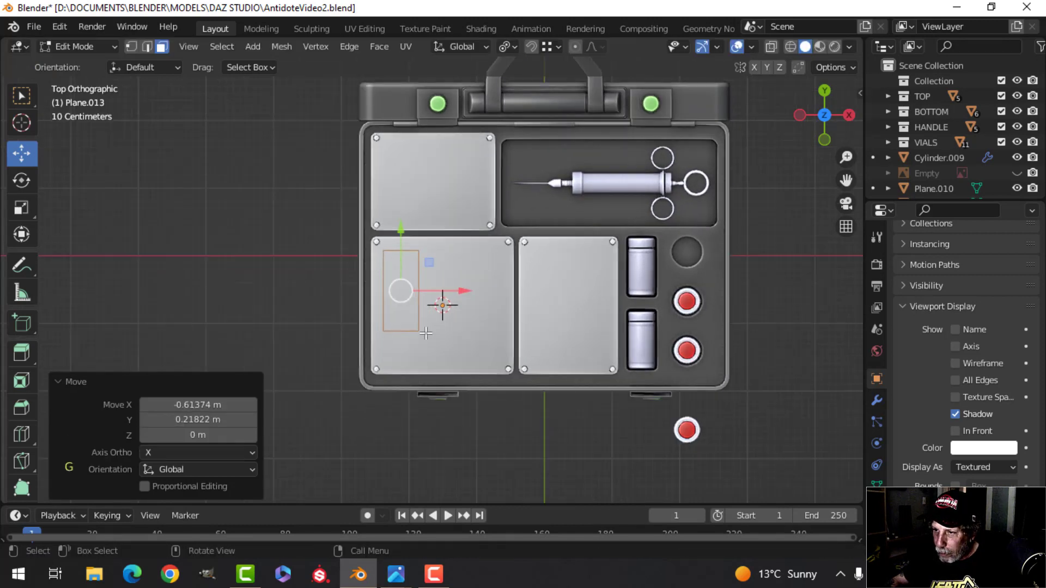
pyautogui.keyDown('shift'); pyautogui.moveTo(446, 316); pyautogui.dragTo(486, 294, button='middle'); pyautogui.keyUp('shift')
pyautogui.scroll(1, 492, 298)
pyautogui.press('2')
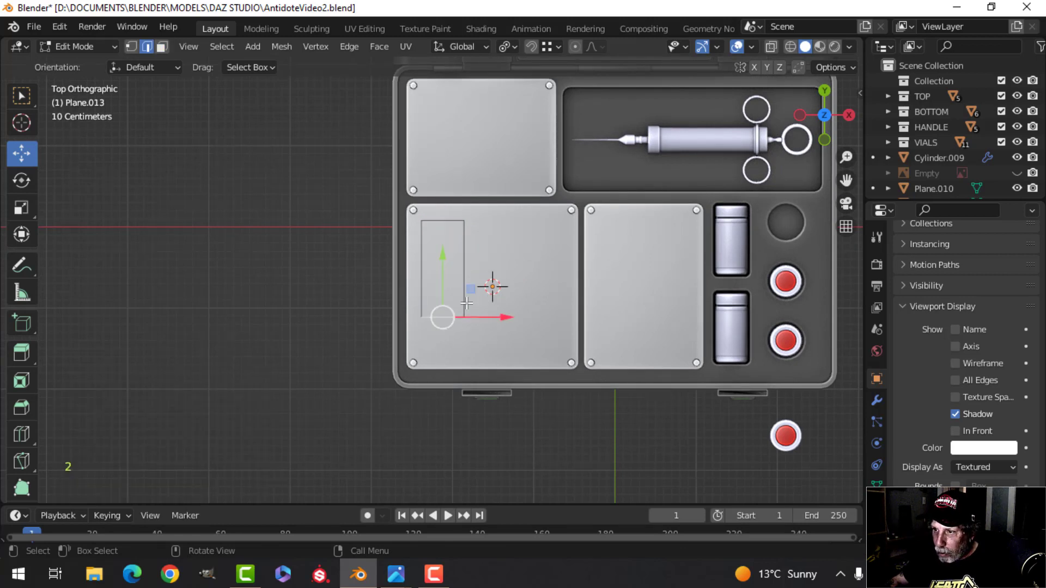
pyautogui.moveTo(442, 257); pyautogui.dragTo(445, 285)
pyautogui.click(445, 218)
pyautogui.moveTo(446, 196); pyautogui.dragTo(447, 188)
pyautogui.scroll(2, 513, 244)
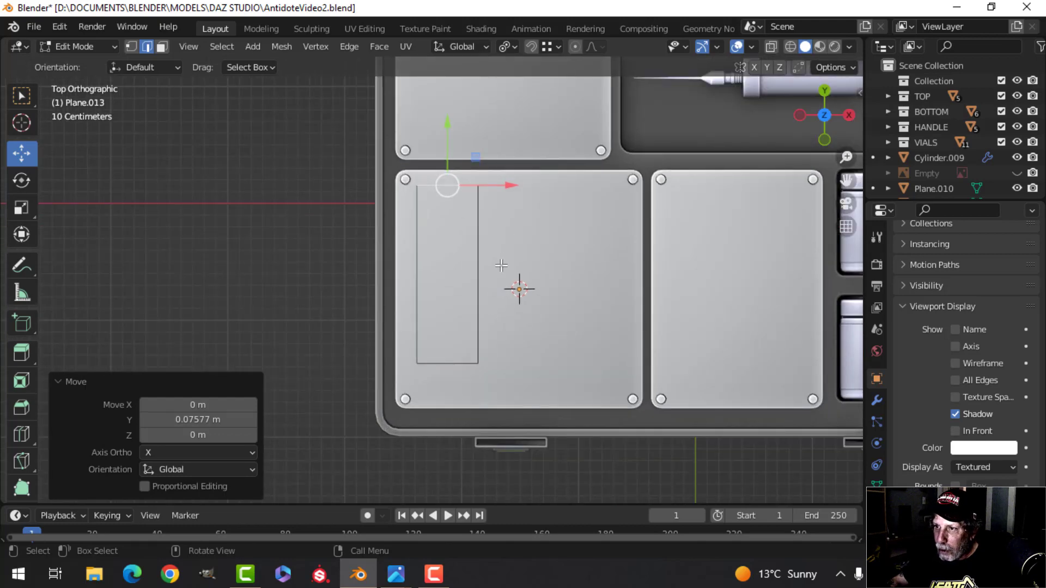
# Step: Round the narrow plane's four corners with a vertex bevel about 0.053 m wide and 4 segments
pyautogui.press('a')
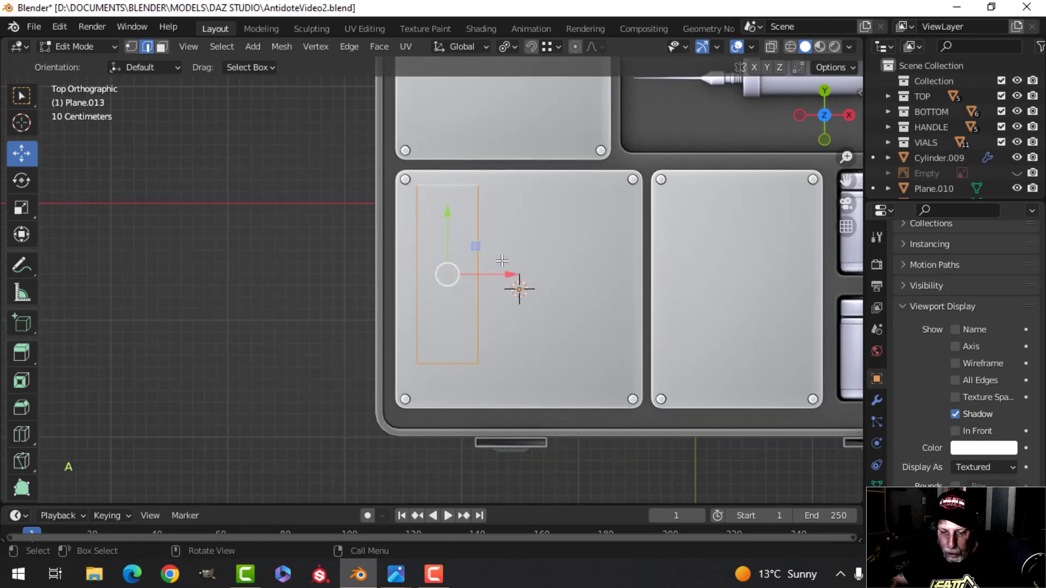
pyautogui.scroll(2, 502, 261)
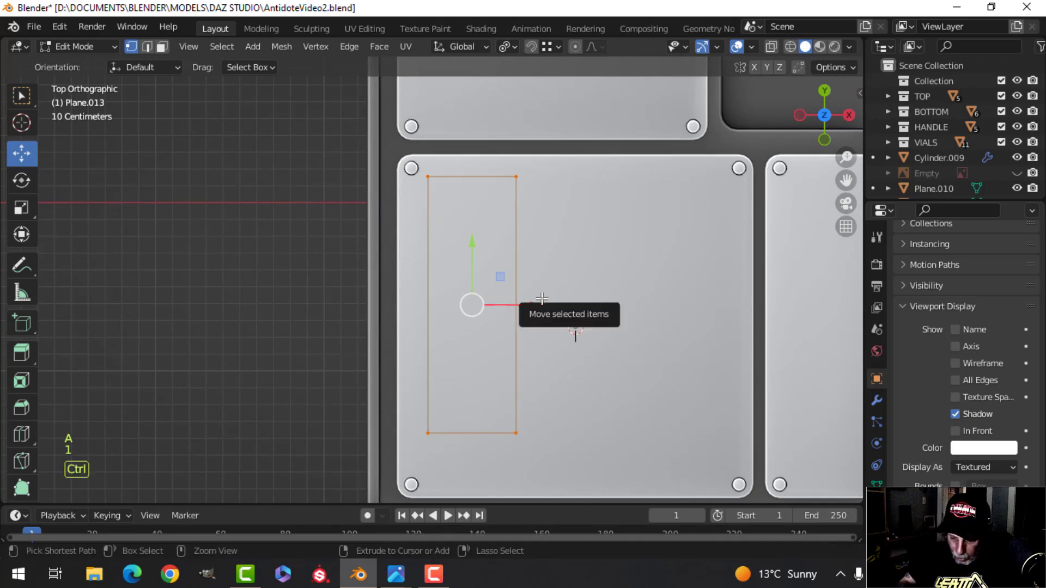
pyautogui.hotkey('shift', 'ctrl', 'b')
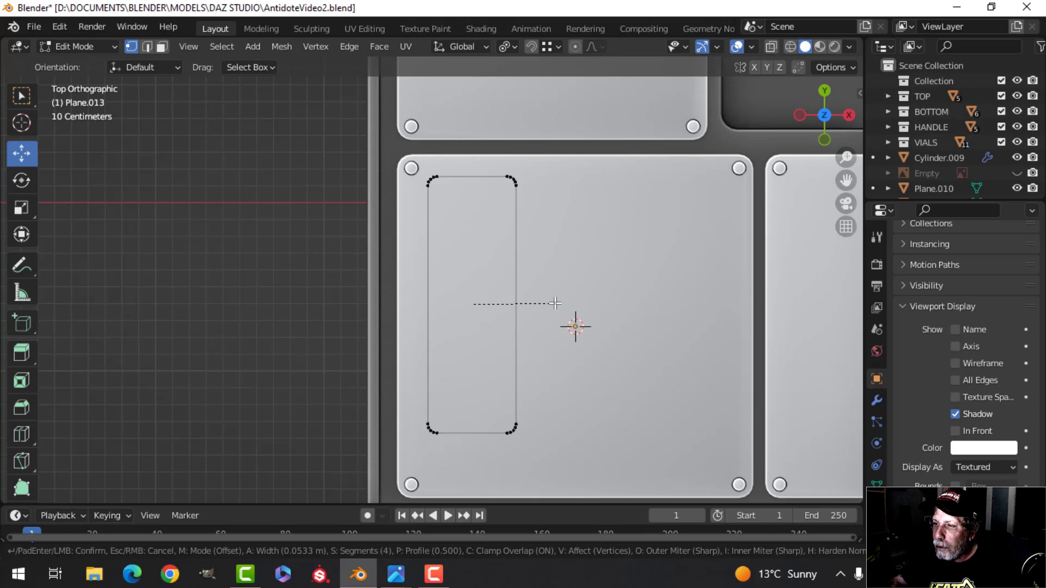
pyautogui.click(555, 303)
# Step: Fill the rounded outline with a face and raise it about 0.06 m along Z above the plate
pyautogui.press('a')
pyautogui.scroll(-1, 563, 293)
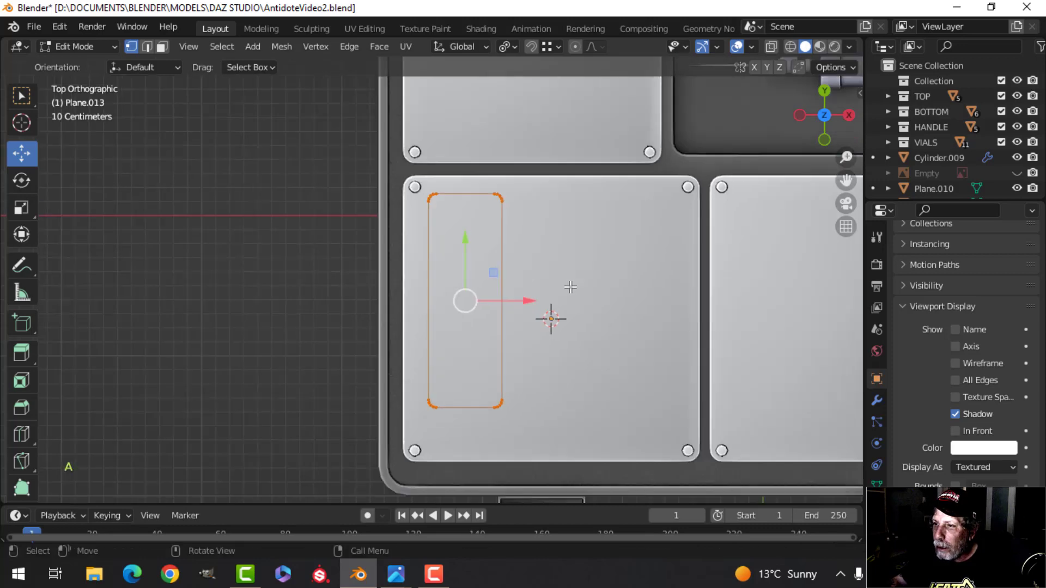
pyautogui.moveTo(567, 290); pyautogui.dragTo(463, 169, button='middle')
pyautogui.keyDown('shift'); pyautogui.moveTo(463, 169); pyautogui.dragTo(531, 319, button='middle'); pyautogui.keyUp('shift')
pyautogui.keyDown('shift'); pyautogui.moveTo(531, 319); pyautogui.dragTo(542, 348, button='middle'); pyautogui.keyUp('shift')
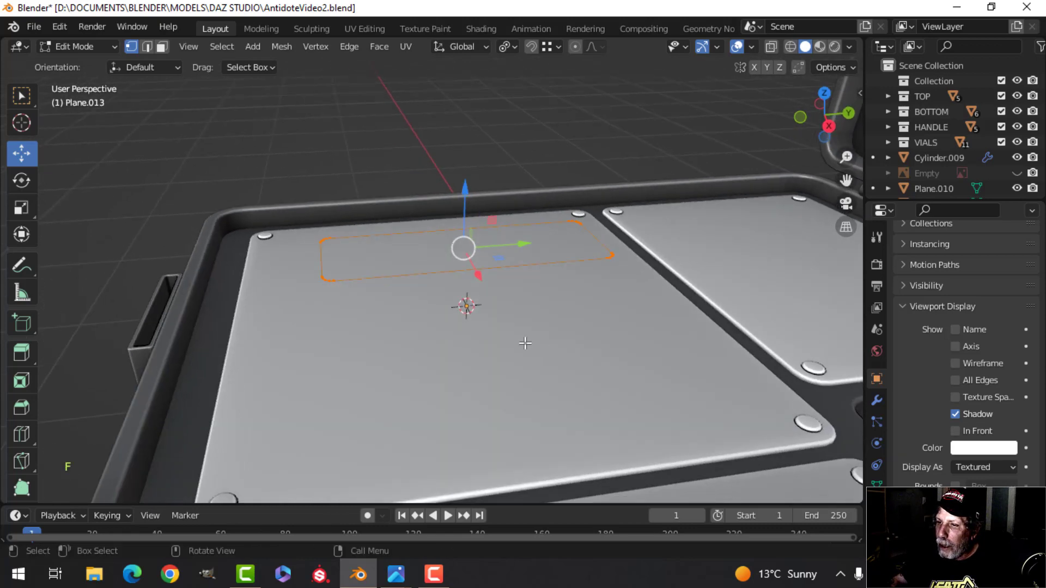
pyautogui.moveTo(465, 203); pyautogui.dragTo(473, 178)
pyautogui.moveTo(468, 240); pyautogui.dragTo(486, 289, button='middle')
pyautogui.keyDown('shift'); pyautogui.moveTo(468, 288); pyautogui.dragTo(423, 321, button='middle'); pyautogui.keyUp('shift')
pyautogui.moveTo(422, 320); pyautogui.dragTo(439, 325, button='middle')
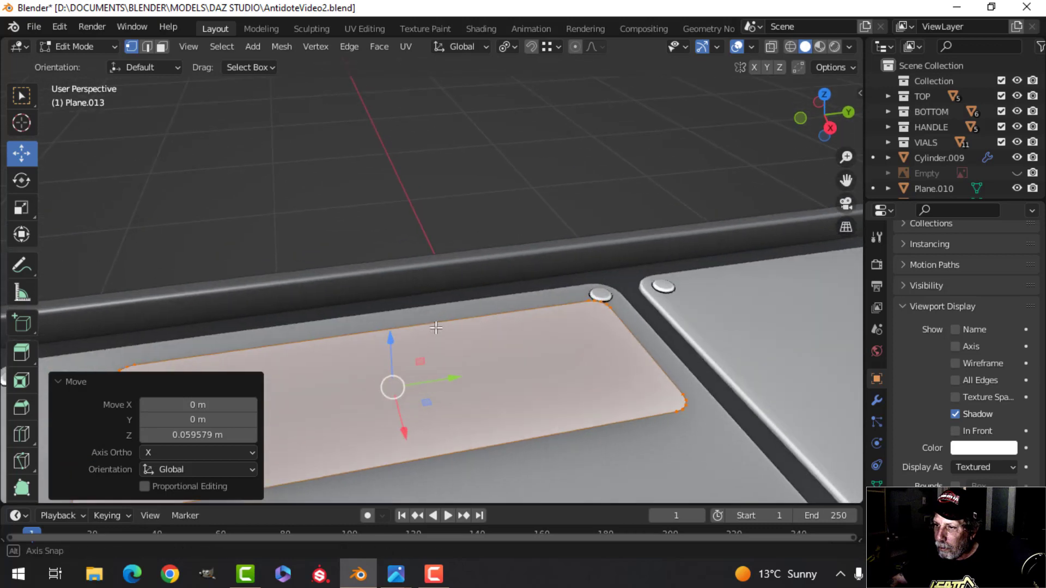
# Step: Extrude the rounded face about 0.074 m downward to form a block on the plate
pyautogui.scroll(2, 434, 325)
pyautogui.scroll(-4, 435, 325)
pyautogui.keyDown('shift'); pyautogui.moveTo(511, 320); pyautogui.dragTo(450, 315, button='middle'); pyautogui.keyUp('shift')
pyautogui.moveTo(450, 315); pyautogui.dragTo(447, 309, button='middle')
pyautogui.scroll(2, 486, 307)
pyautogui.scroll(-4, 370, 297)
pyautogui.keyDown('shift'); pyautogui.moveTo(364, 297); pyautogui.dragTo(403, 254, button='middle'); pyautogui.keyUp('shift')
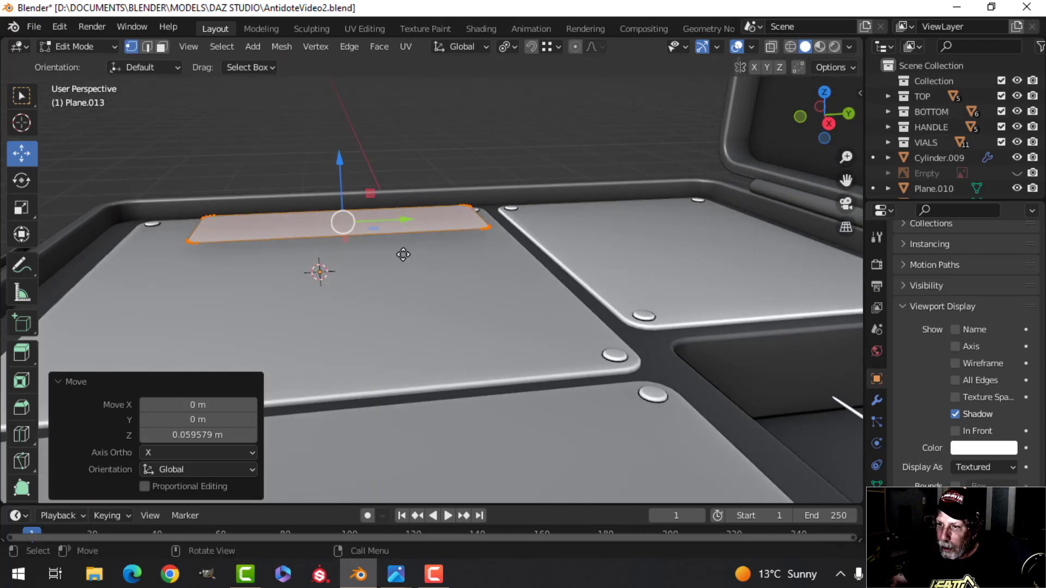
pyautogui.press('e')
pyautogui.rightClick(404, 267)
pyautogui.press('x')
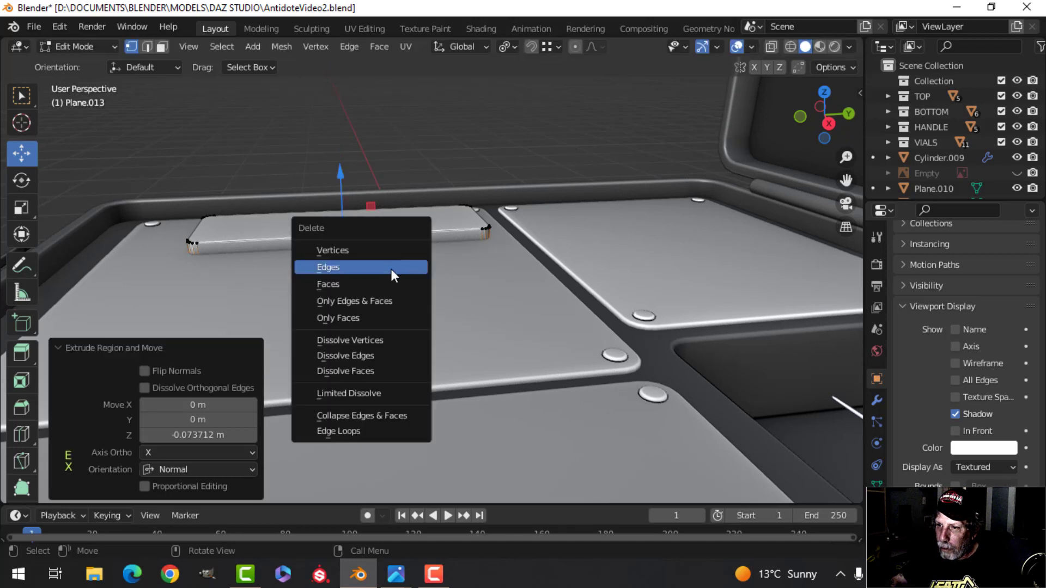
pyautogui.click(391, 269)
pyautogui.hotkey('ctrl', 'z')
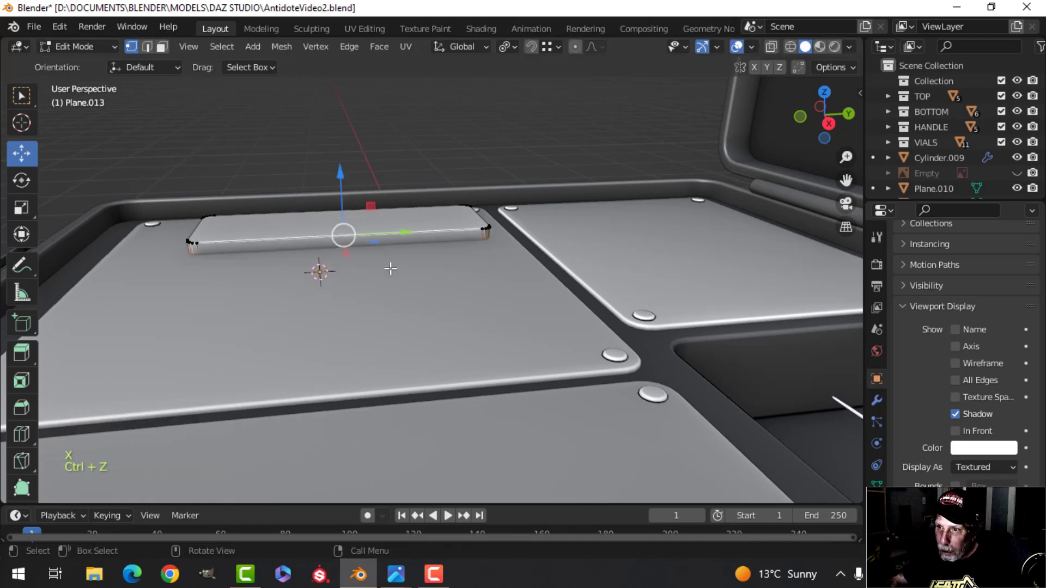
# Step: Delete the block's bottom face and raise the whole block about 0.077 m along Z
pyautogui.press('x')
pyautogui.click(356, 290)
pyautogui.press('a')
pyautogui.moveTo(343, 189); pyautogui.dragTo(344, 176)
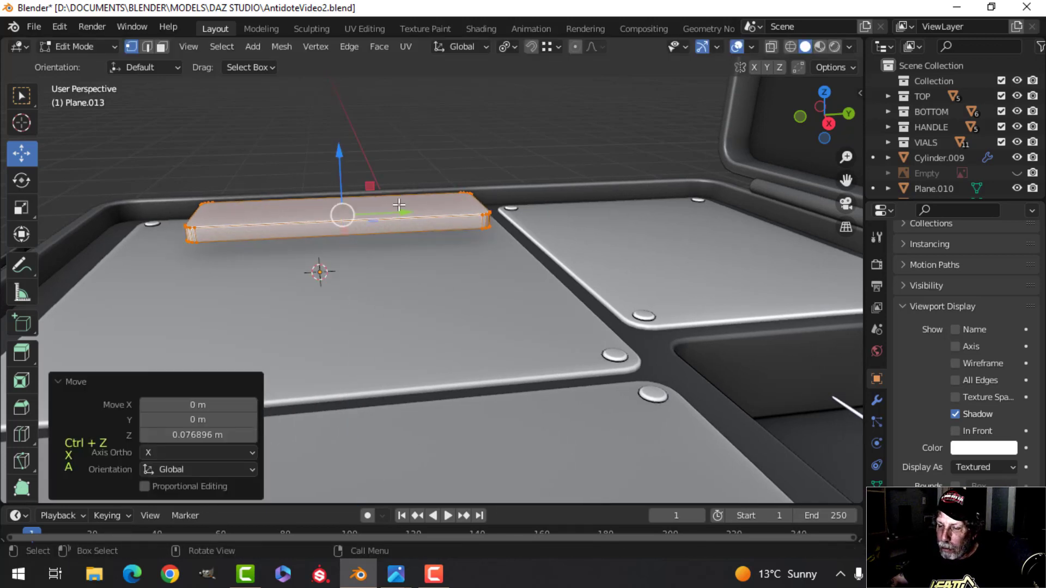
# Step: Select the block's top face and inset it about 0.025 m
pyautogui.hotkey('alt', 'a')
pyautogui.press('3')
pyautogui.click(458, 225)
pyautogui.moveTo(459, 224); pyautogui.dragTo(480, 243, button='middle')
pyautogui.scroll(3, 463, 321)
pyautogui.press('i')
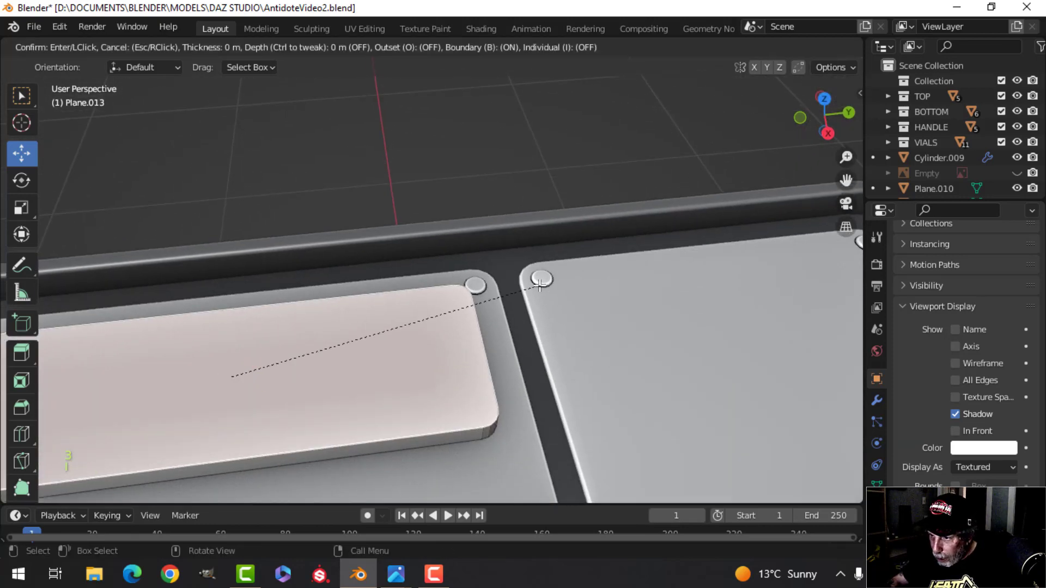
pyautogui.click(458, 309)
# Step: Extrude the inset top face about 0.045 m upward to form a second tier
pyautogui.scroll(-5, 458, 308)
pyautogui.keyDown('shift'); pyautogui.moveTo(458, 309); pyautogui.dragTo(648, 272, button='middle'); pyautogui.keyUp('shift')
pyautogui.moveTo(649, 271); pyautogui.dragTo(589, 273, button='middle')
pyautogui.keyDown('shift'); pyautogui.moveTo(589, 274); pyautogui.dragTo(521, 275, button='middle'); pyautogui.keyUp('shift')
pyautogui.scroll(2, 526, 288)
pyautogui.press('e')
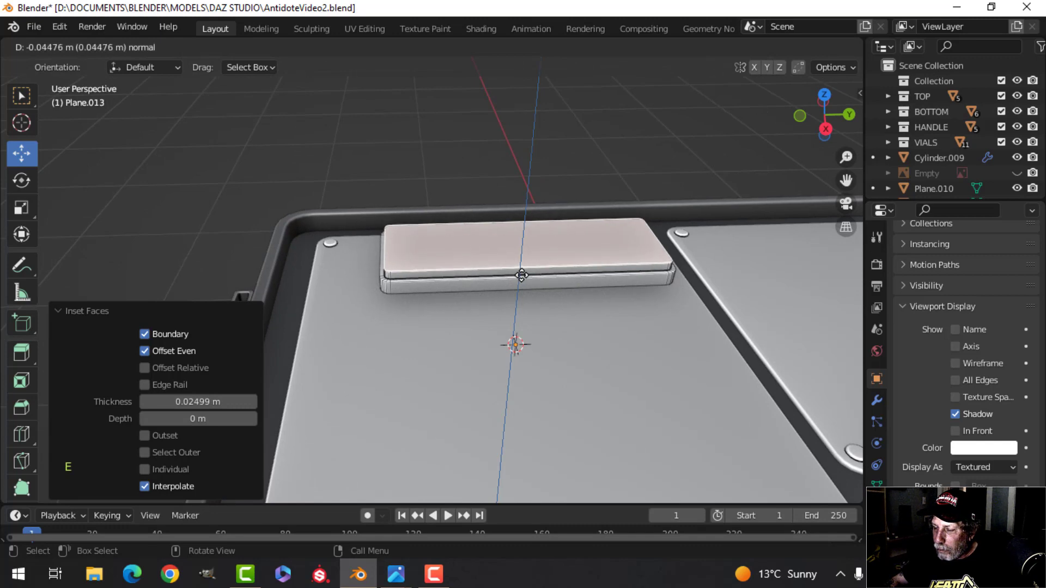
pyautogui.click(522, 275)
# Step: Nudge the whole two-tier block slightly down along Z, then leave edit mode and deselect it
pyautogui.hotkey('alt', 'a')
pyautogui.moveTo(522, 275)
pyautogui.mouseDown(button='middle')
pyautogui.moveTo(557, 286)
pyautogui.moveTo(535, 276)
pyautogui.mouseUp(button='middle')
pyautogui.press('Tab')
pyautogui.press('Tab')
pyautogui.press('a')
pyautogui.moveTo(522, 186); pyautogui.dragTo(516, 188)
pyautogui.press('Tab')
pyautogui.scroll(5, 485, 285)
pyautogui.hotkey('alt', 'a')
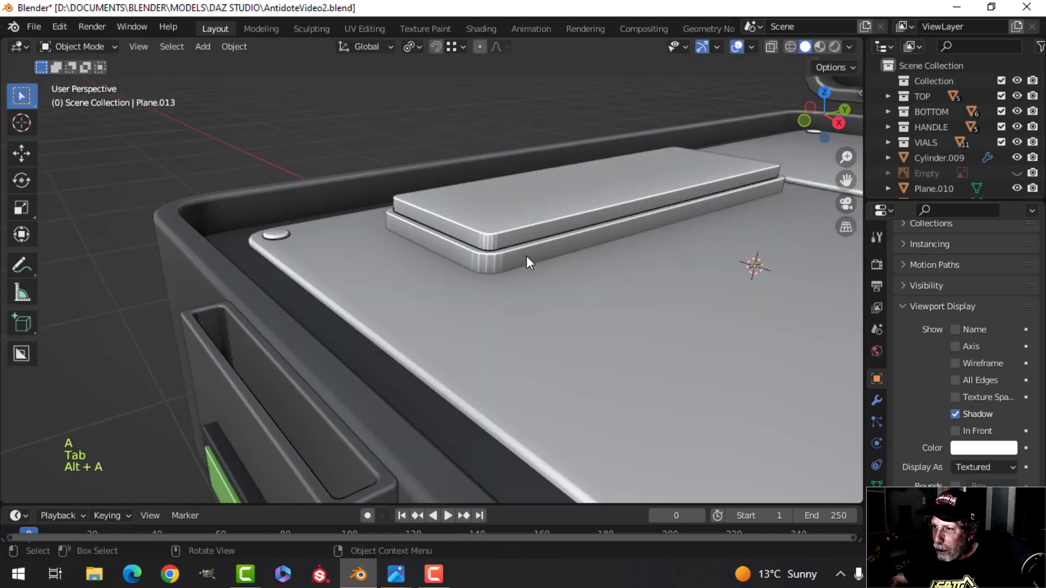
# Step: Duplicate the two-tier block twice along X, spacing the copies about 0.63 m apart across the square plate
pyautogui.scroll(-4, 527, 256)
pyautogui.keyDown('shift'); pyautogui.moveTo(566, 211); pyautogui.dragTo(491, 281, button='middle'); pyautogui.keyUp('shift')
pyautogui.keyDown('shift'); pyautogui.moveTo(491, 281); pyautogui.dragTo(426, 287, button='middle'); pyautogui.keyUp('shift')
pyautogui.scroll(4, 454, 275)
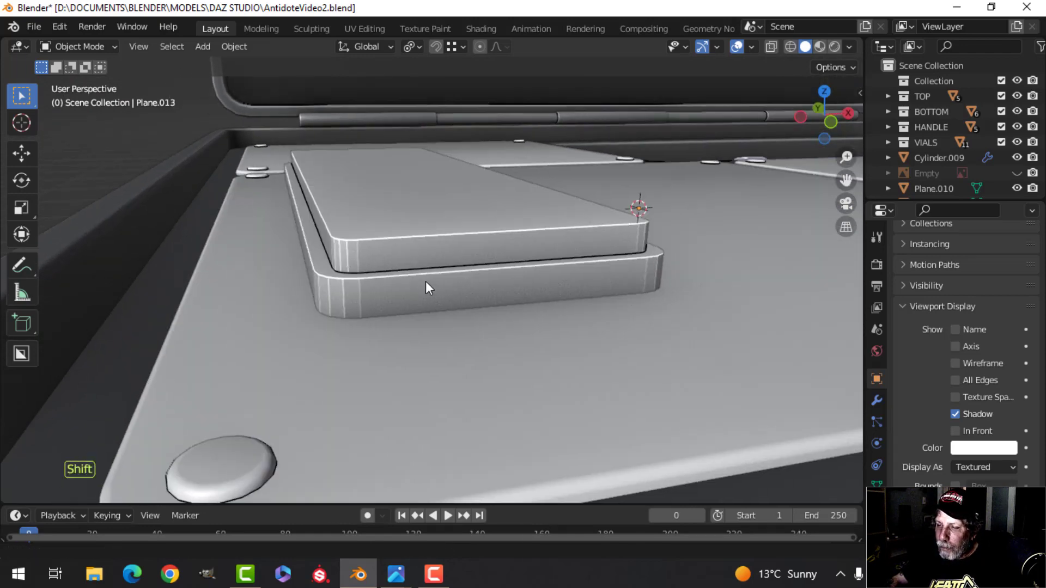
pyautogui.moveTo(434, 247)
pyautogui.mouseDown(button='middle')
pyautogui.moveTo(427, 267)
pyautogui.moveTo(424, 249)
pyautogui.moveTo(420, 290)
pyautogui.moveTo(437, 283)
pyautogui.moveTo(432, 314)
pyautogui.moveTo(457, 223)
pyautogui.moveTo(433, 265)
pyautogui.mouseUp(button='middle')
pyautogui.scroll(-4, 420, 290)
pyautogui.click(433, 265)
pyautogui.press('KP_7')
pyautogui.press('Tab')
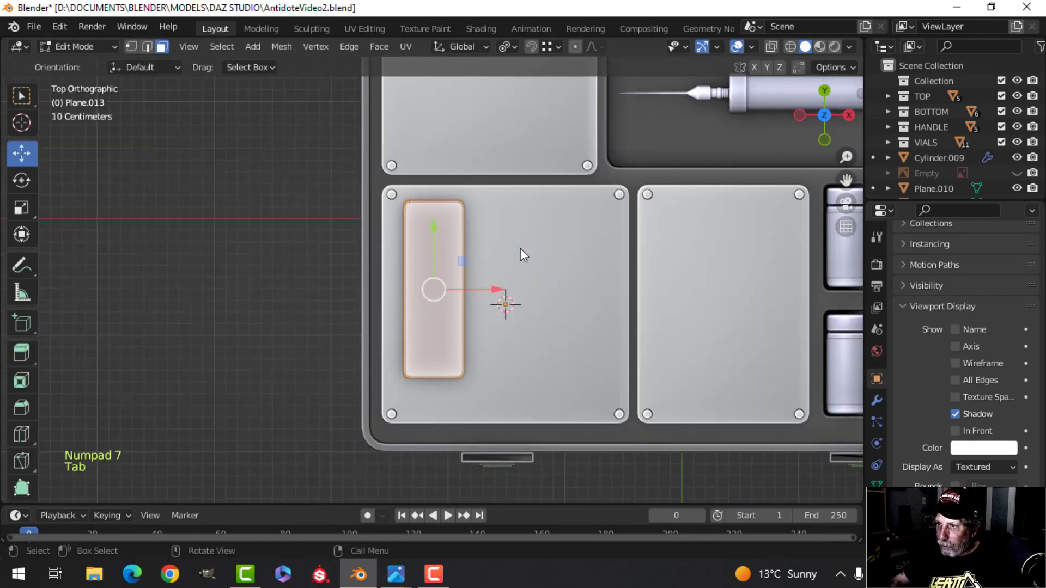
pyautogui.press('Tab')
pyautogui.hotkey('shift', 'd')
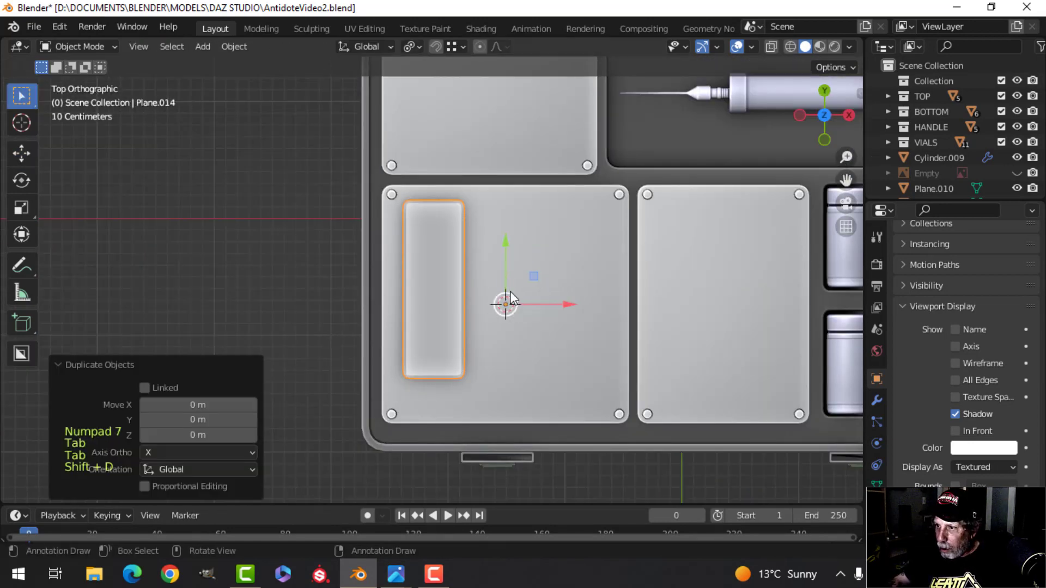
pyautogui.moveTo(561, 305); pyautogui.dragTo(718, 299)
pyautogui.hotkey('shift', 'd')
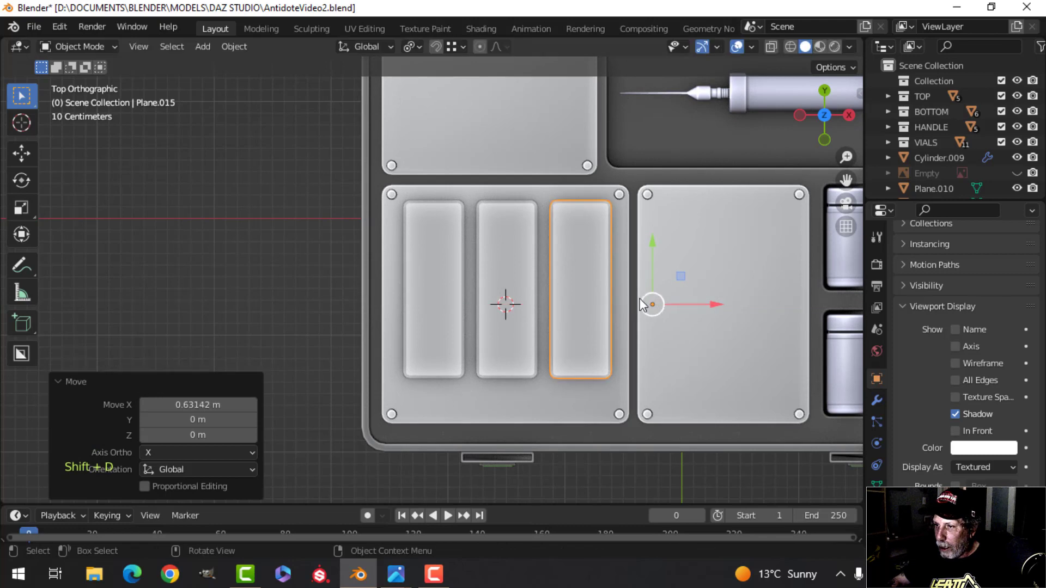
pyautogui.moveTo(642, 304); pyautogui.dragTo(408, 293, button='middle')
pyautogui.hotkey('alt', 'a')
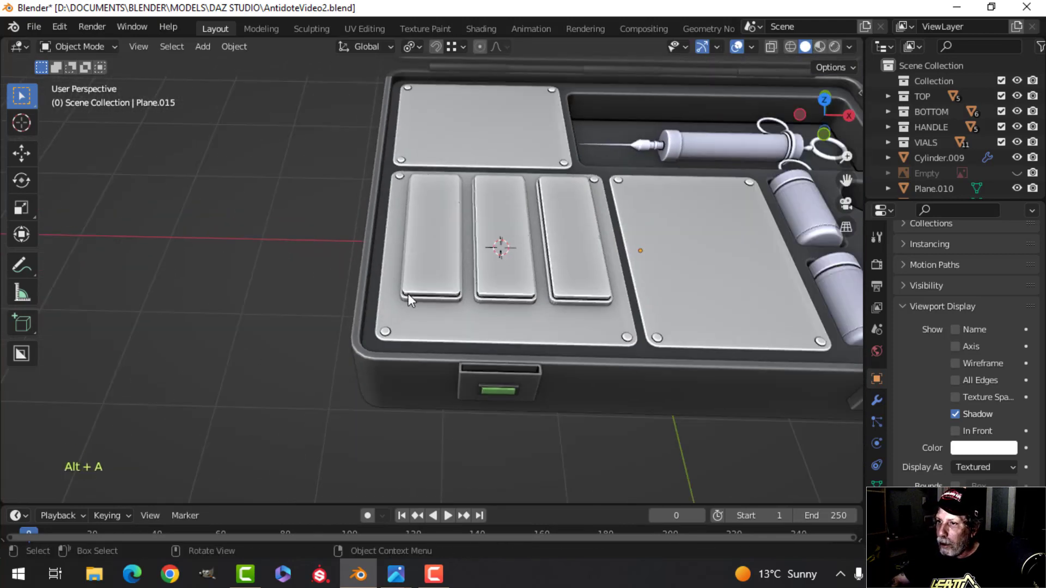
# Step: Separate the outer side faces and top ledge of the leftmost block's lower tier into their own object
pyautogui.moveTo(485, 256); pyautogui.dragTo(509, 251, button='middle')
pyautogui.scroll(5, 421, 318)
pyautogui.scroll(4, 414, 268)
pyautogui.click(439, 227)
pyautogui.press('Tab')
pyautogui.hotkey('alt', 'a')
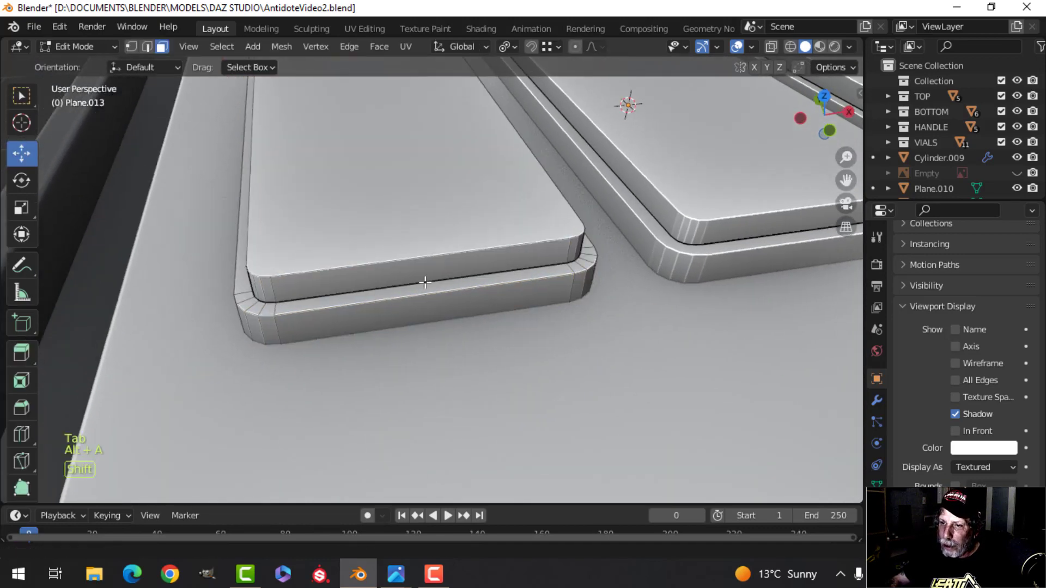
pyautogui.moveTo(439, 227); pyautogui.dragTo(441, 268, button='middle')
pyautogui.keyDown('alt'); pyautogui.click(460, 233); pyautogui.keyUp('alt')
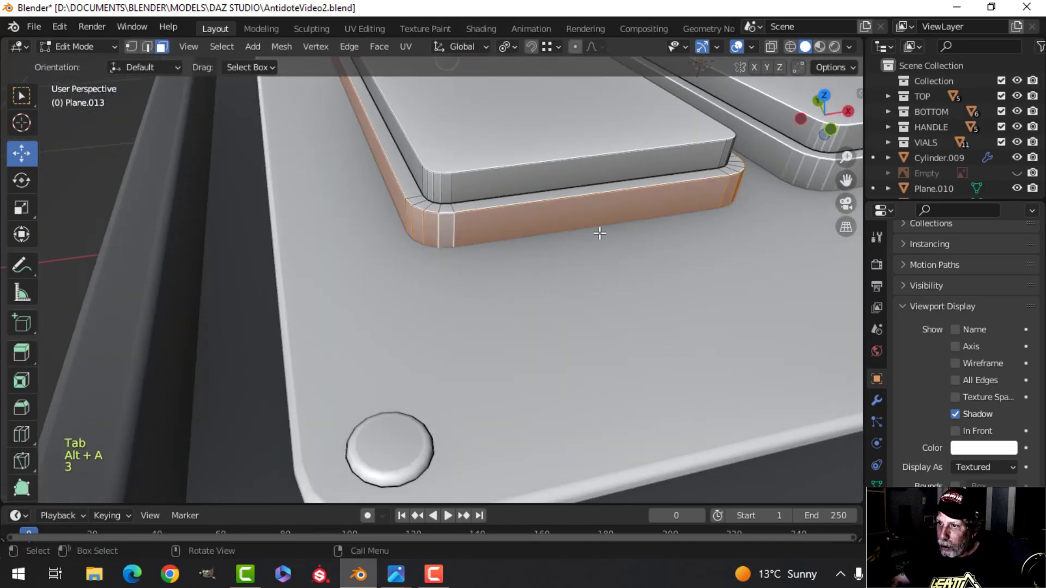
pyautogui.press('ctrl+KP_Add')
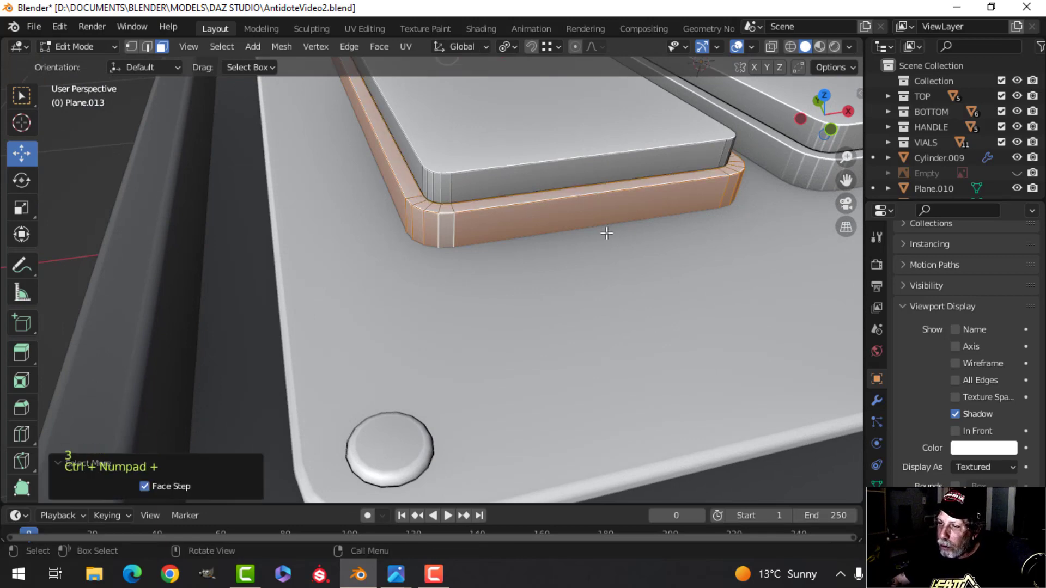
pyautogui.scroll(-4, 600, 235)
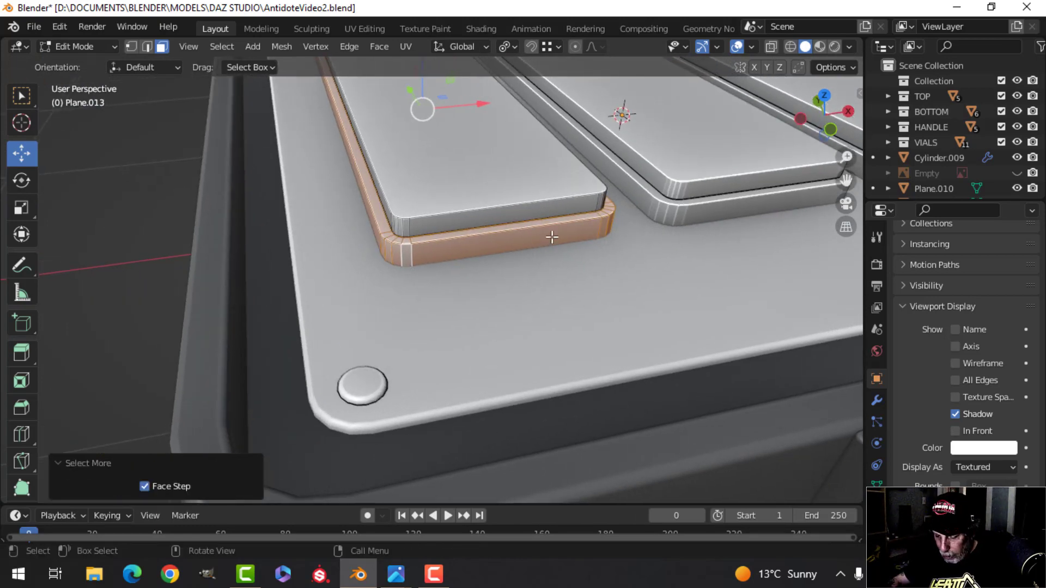
pyautogui.press('p')
pyautogui.click(551, 236)
pyautogui.press('Tab')
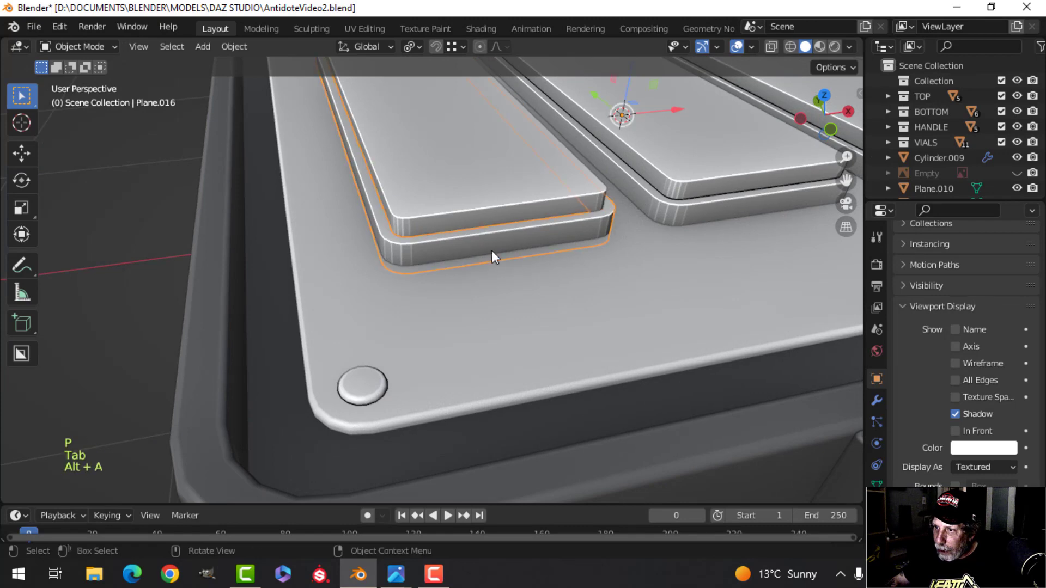
# Step: Delete the other two two-tier blocks, leaving only the leftmost one on the square plate
pyautogui.scroll(-5, 697, 218)
pyautogui.keyDown('shift'); pyautogui.click(662, 212); pyautogui.keyUp('shift')
pyautogui.press('x')
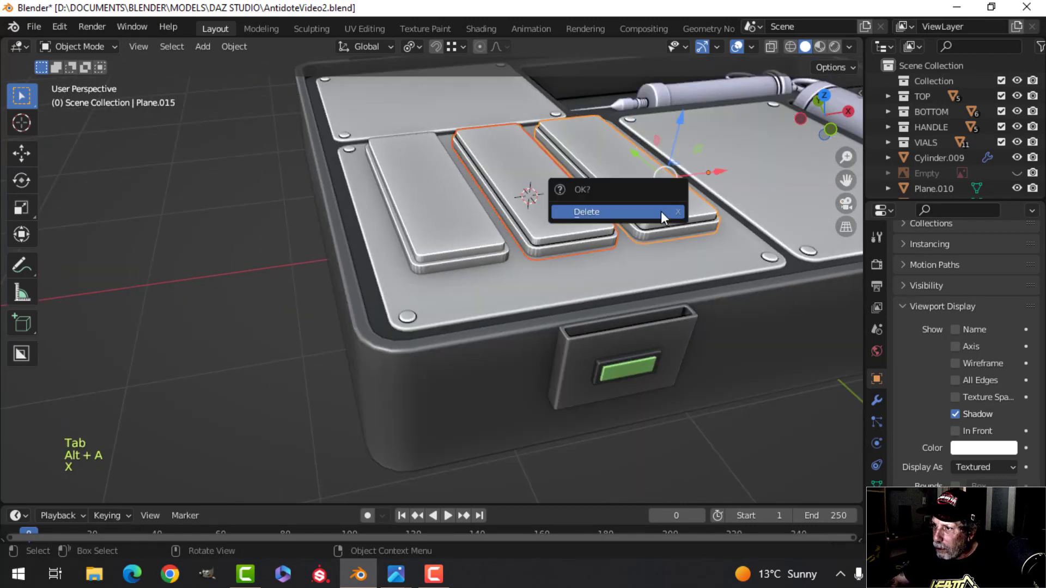
pyautogui.click(661, 211)
# Step: Bevel the top outer edge loop of the separated lower tier by about 0.008 m
pyautogui.scroll(5, 494, 249)
pyautogui.keyDown('shift'); pyautogui.click(450, 249); pyautogui.keyUp('shift')
pyautogui.scroll(3, 452, 252)
pyautogui.press('Tab')
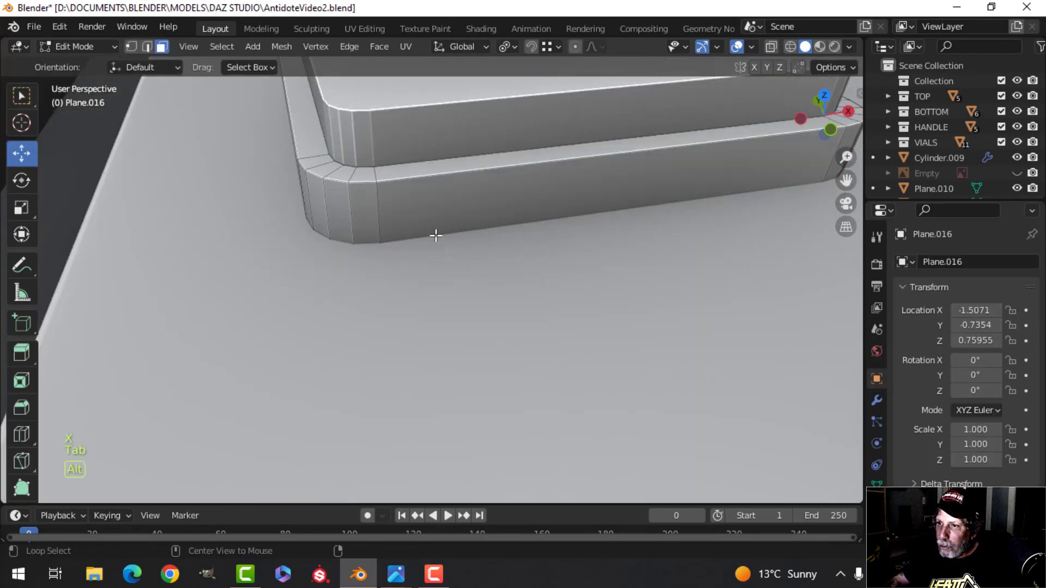
pyautogui.keyDown('alt'); pyautogui.click(425, 185); pyautogui.keyUp('alt')
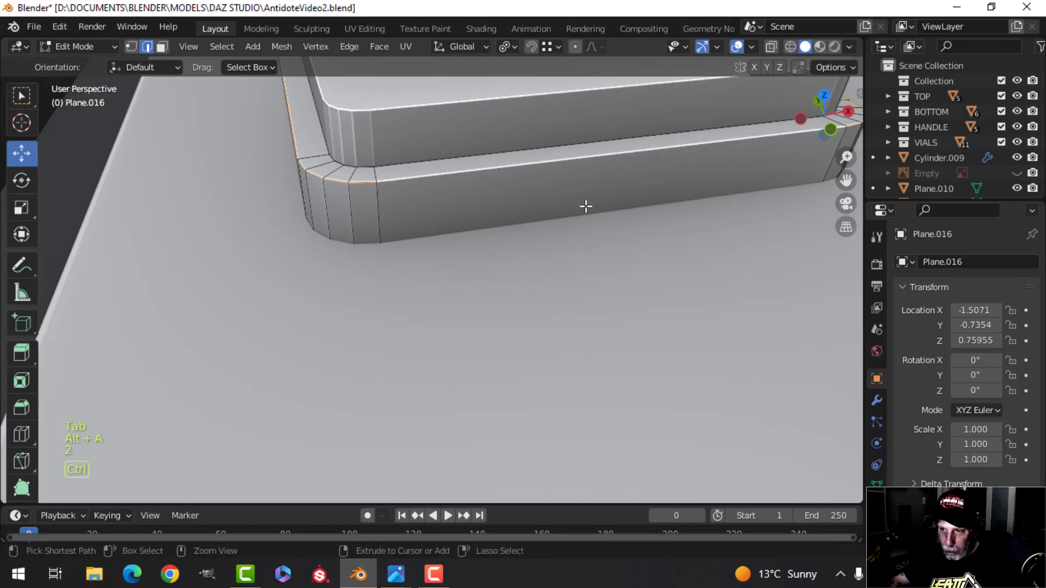
pyautogui.hotkey('ctrl', 'b')
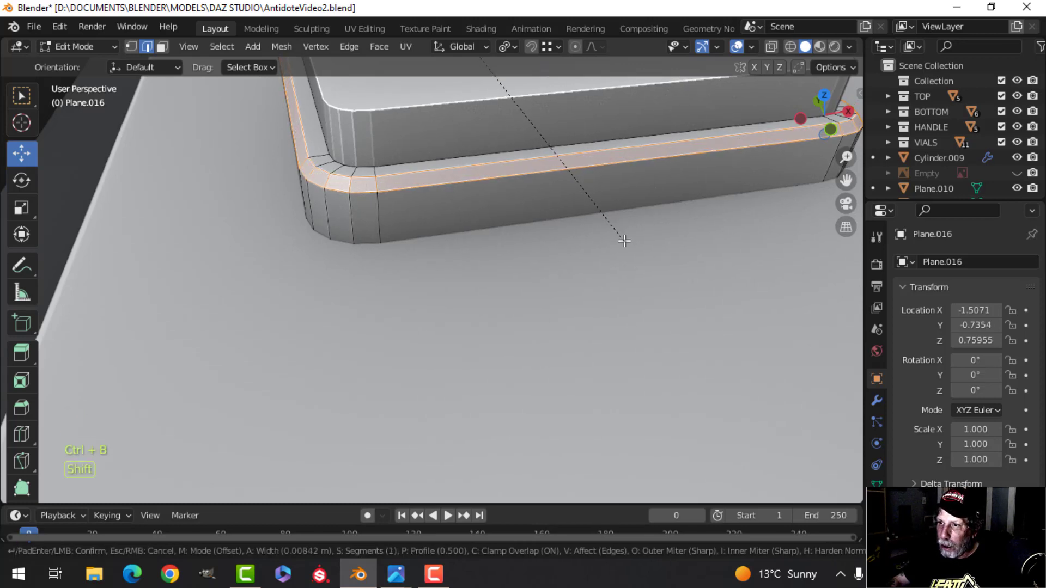
pyautogui.click(621, 236)
# Step: Leave edit mode, shade the lower tier smooth and deselect it
pyautogui.press('Tab')
pyautogui.rightClick(439, 198)
pyautogui.moveTo(430, 194)
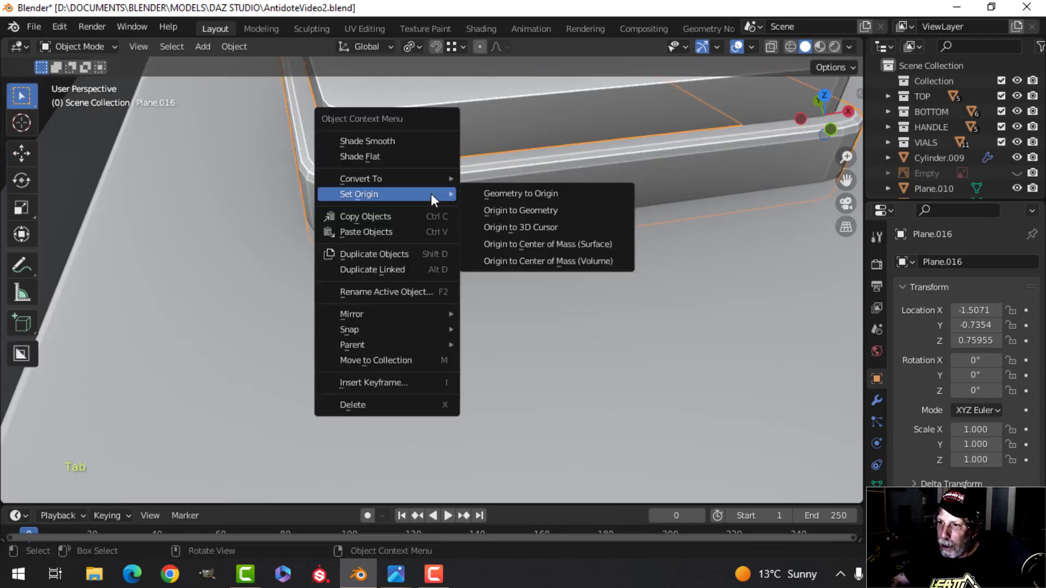
pyautogui.click(396, 141)
pyautogui.scroll(-3, 436, 182)
pyautogui.scroll(2, 456, 231)
pyautogui.hotkey('alt', 'a')
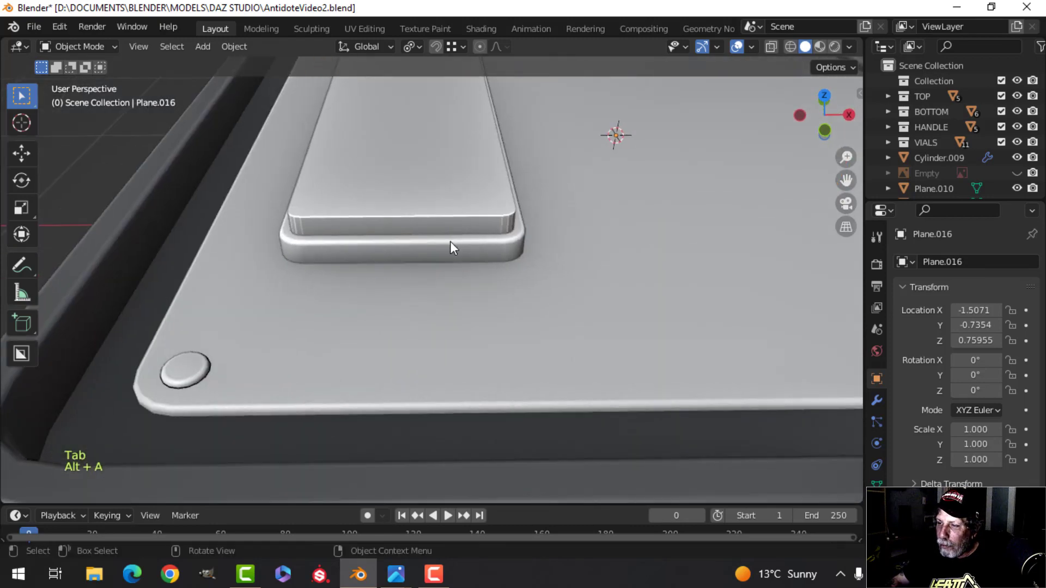
# Step: Copy the viewport display color hex 464646 from the dark frame around the green latch button
pyautogui.click(450, 240)
pyautogui.scroll(-6, 490, 250)
pyautogui.keyDown('shift'); pyautogui.moveTo(617, 270); pyautogui.dragTo(431, 182, button='middle'); pyautogui.keyUp('shift')
pyautogui.scroll(4, 414, 218)
pyautogui.keyDown('shift'); pyautogui.moveTo(272, 264); pyautogui.dragTo(434, 258, button='middle'); pyautogui.keyUp('shift')
pyautogui.scroll(2, 434, 258)
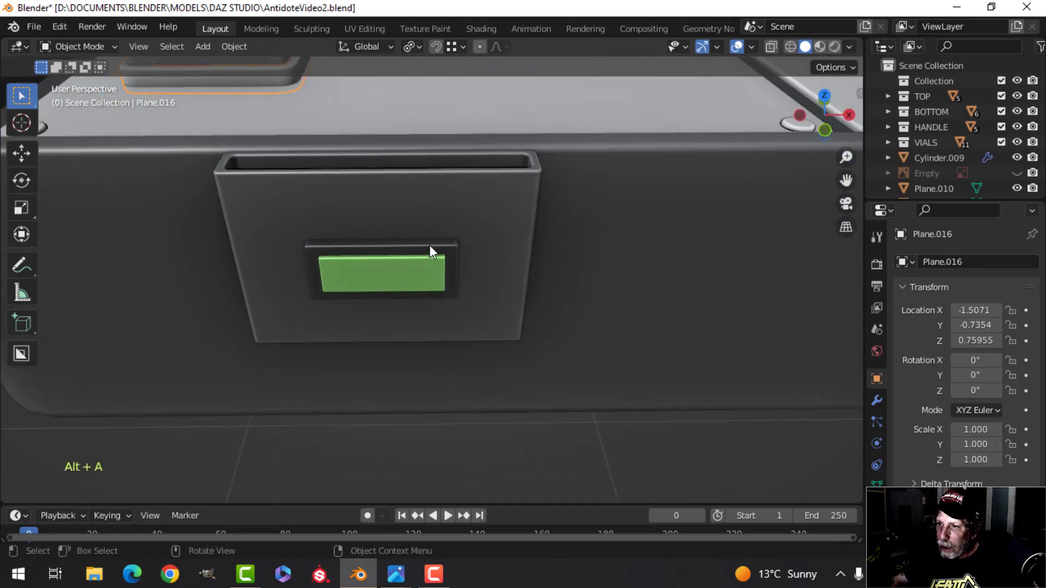
pyautogui.click(429, 245)
pyautogui.click(949, 379)
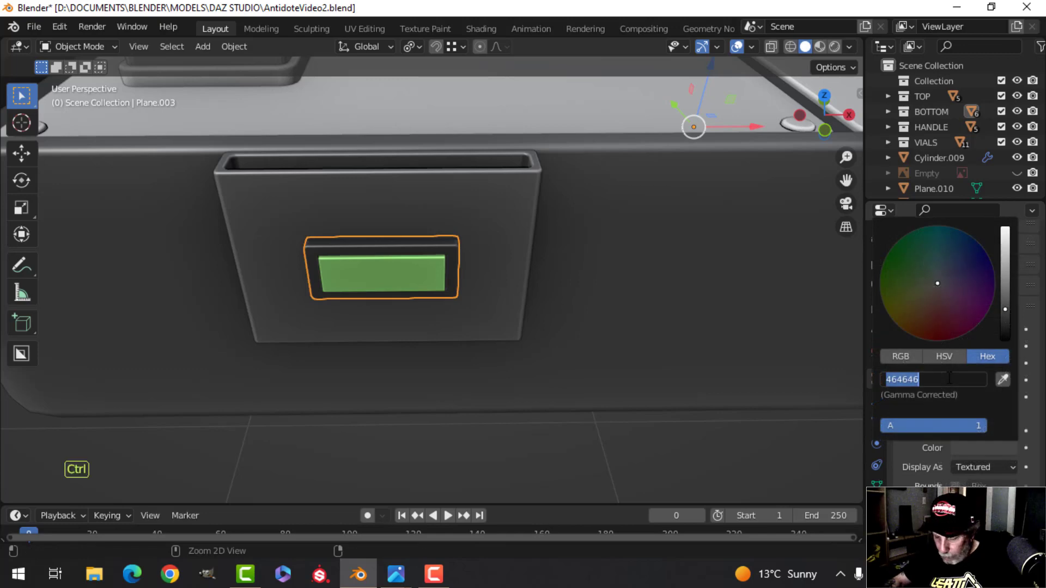
pyautogui.press('Return')
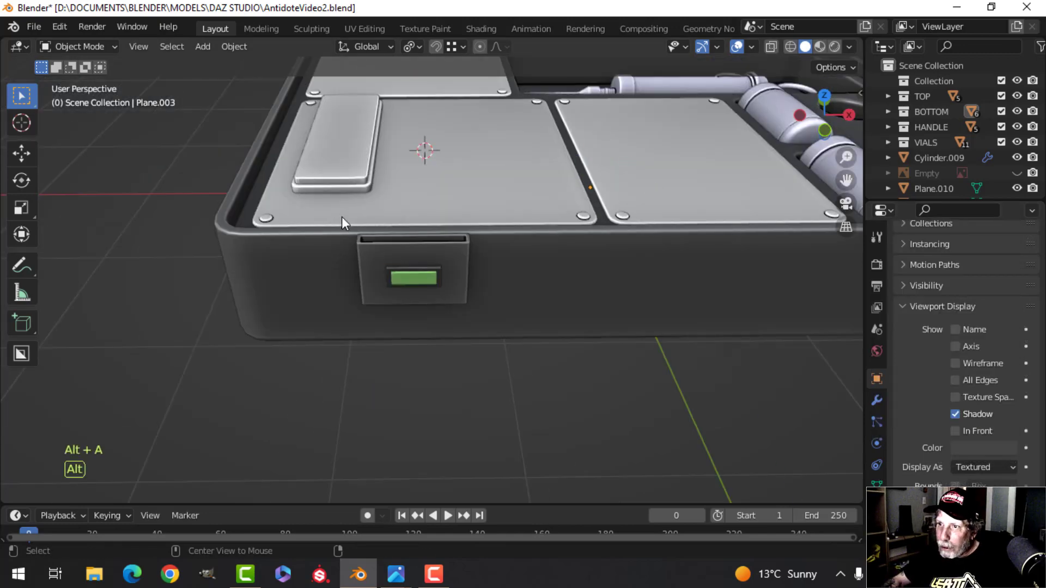
pyautogui.scroll(3, 342, 217)
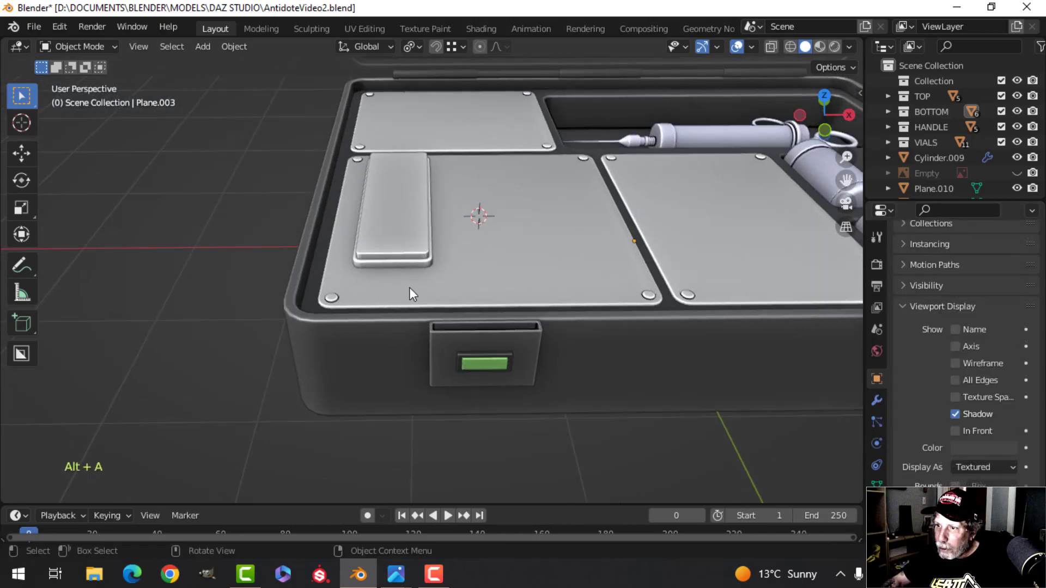
# Step: Set the lower tier's viewport display color to hex 464646, then deselect it
pyautogui.scroll(3, 410, 286)
pyautogui.click(405, 256)
pyautogui.click(969, 449)
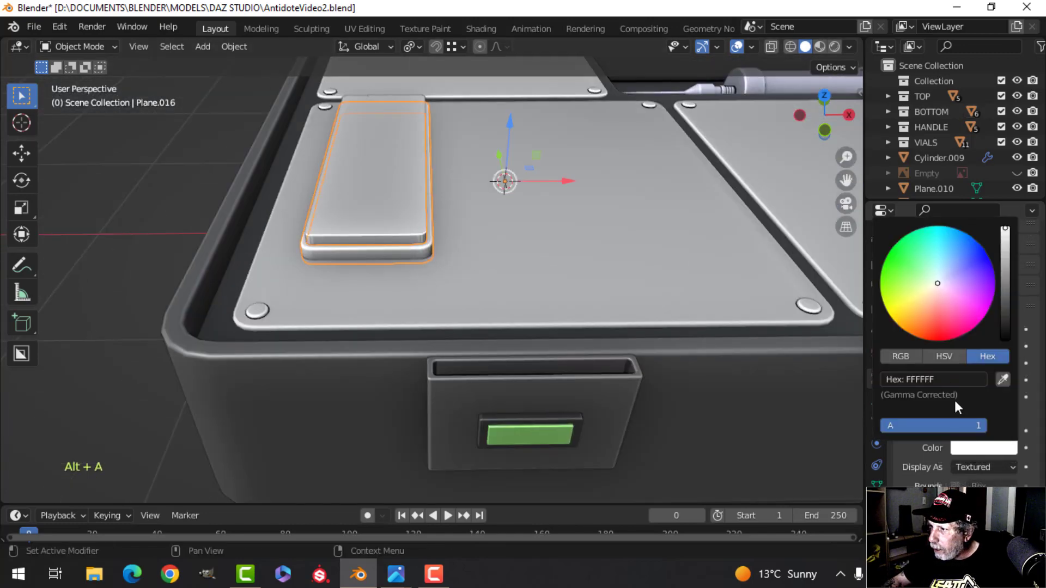
pyautogui.click(933, 379)
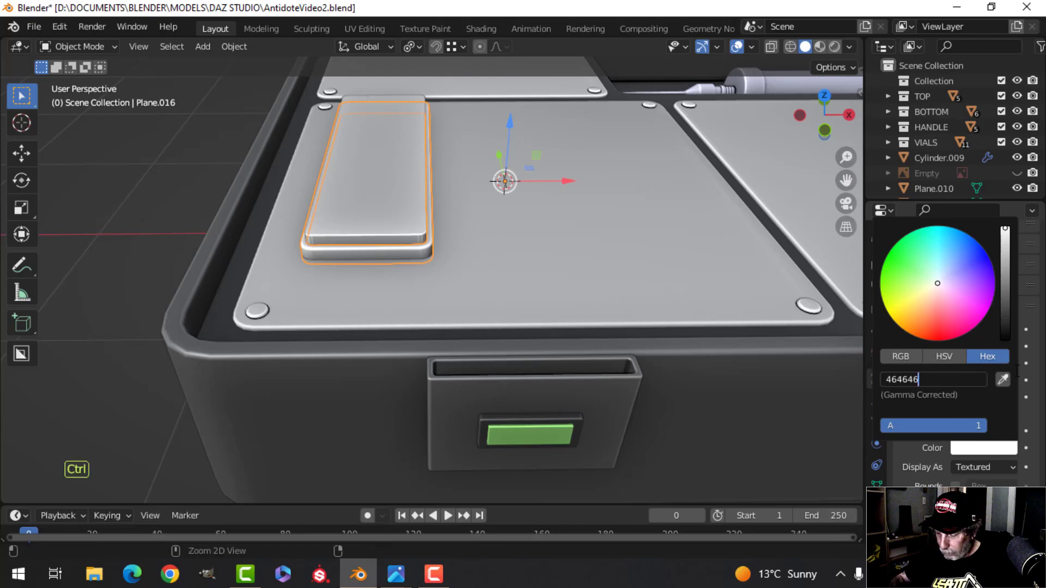
pyautogui.press('Return')
pyautogui.hotkey('alt', 'a')
pyautogui.scroll(-3, 424, 240)
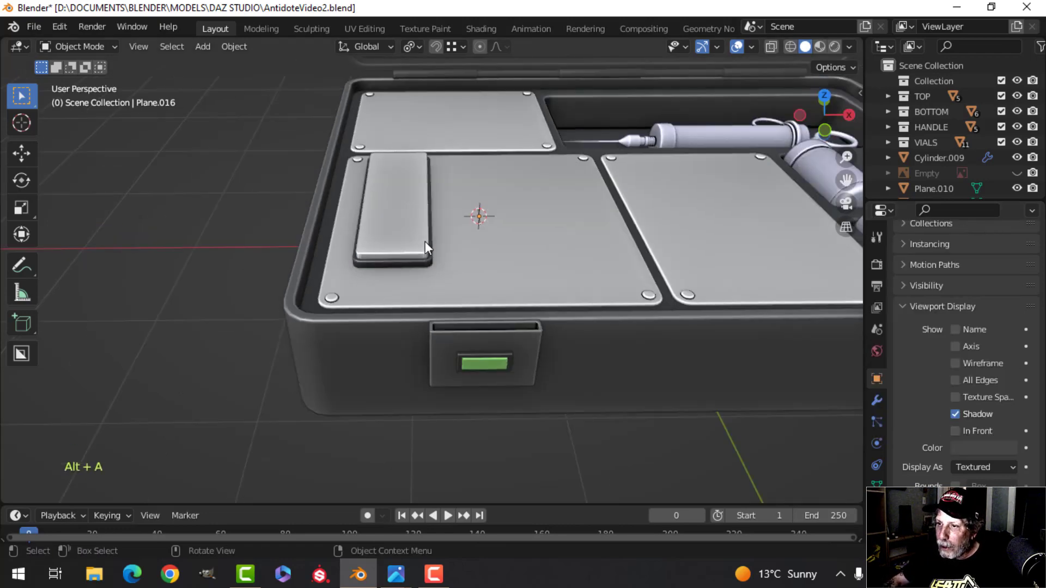
# Step: Copy the display color of a lavender vial and apply it, hex E6E8FF, to the block's upper tier
pyautogui.moveTo(425, 241); pyautogui.dragTo(413, 287, button='middle')
pyautogui.click(410, 266)
pyautogui.keyDown('shift'); pyautogui.moveTo(566, 243); pyautogui.dragTo(440, 257, button='middle'); pyautogui.keyUp('shift')
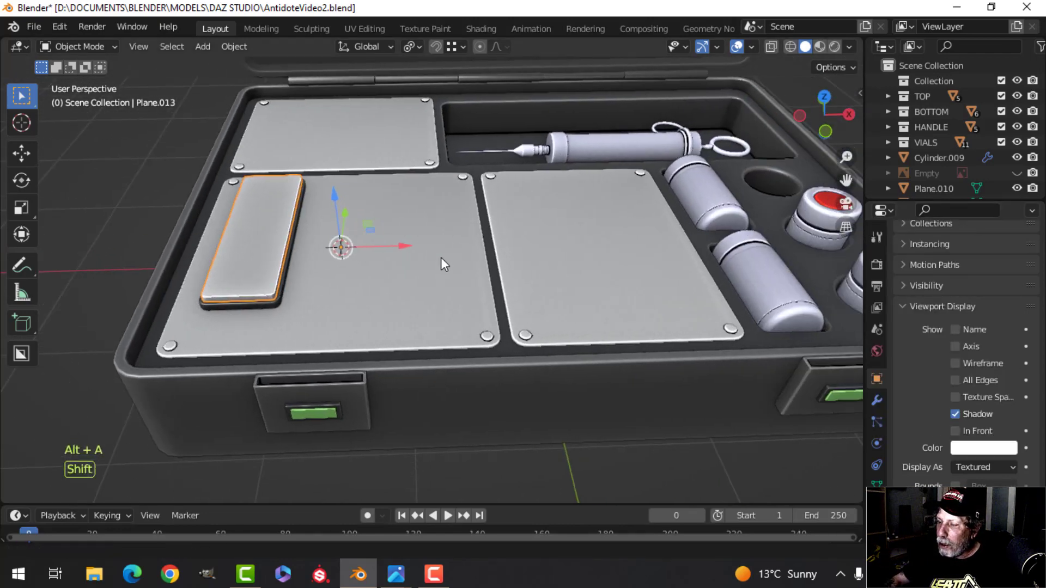
pyautogui.click(692, 212)
pyautogui.click(959, 448)
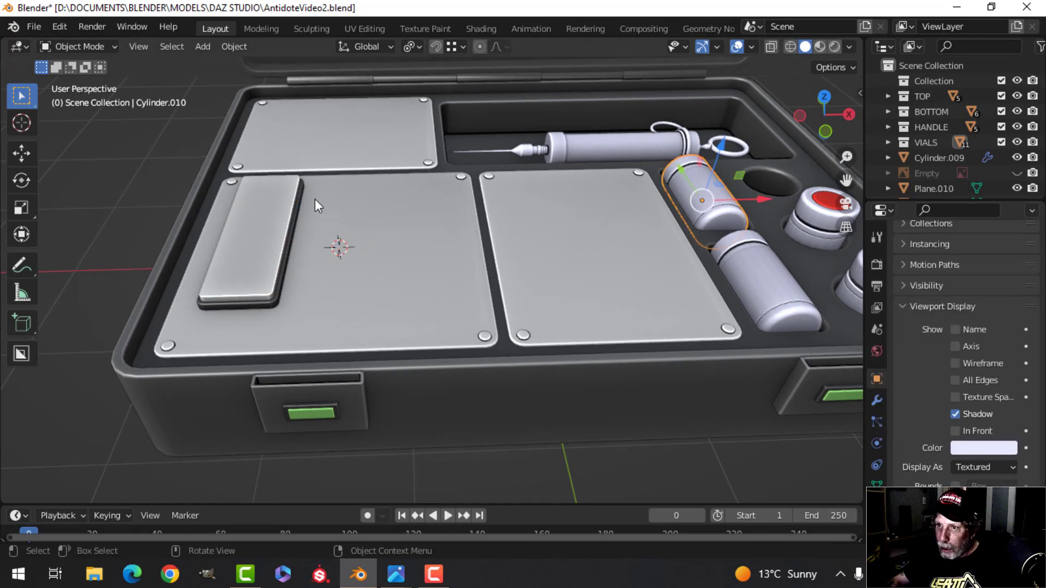
pyautogui.click(410, 226)
pyautogui.click(983, 448)
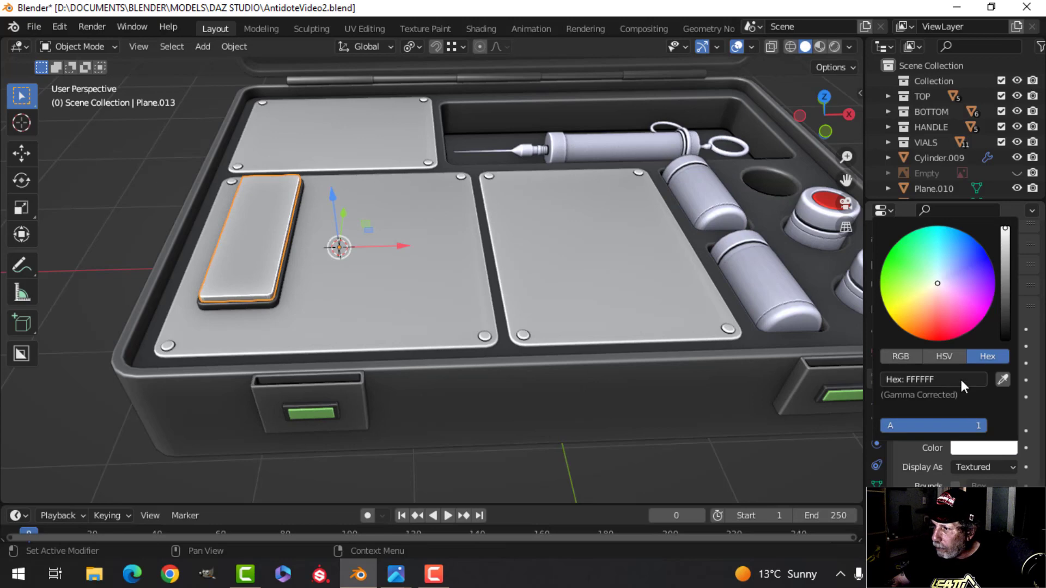
pyautogui.write('E6E8FF')
pyautogui.press('Return')
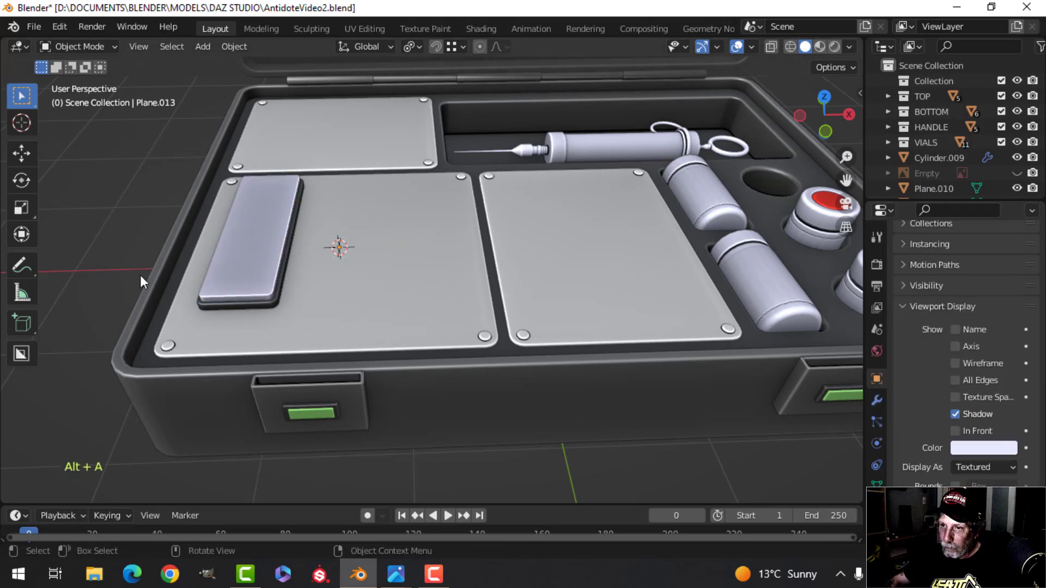
# Step: Bevel the top edge loop of the block's upper tier slightly
pyautogui.scroll(-3, 140, 277)
pyautogui.keyDown('shift'); pyautogui.moveTo(278, 297); pyautogui.dragTo(283, 326, button='middle'); pyautogui.keyUp('shift')
pyautogui.moveTo(305, 326); pyautogui.dragTo(442, 309, button='middle')
pyautogui.scroll(3, 334, 369)
pyautogui.scroll(4, 448, 258)
pyautogui.scroll(4, 410, 287)
pyautogui.click(371, 270)
pyautogui.press('Tab')
pyautogui.scroll(4, 375, 270)
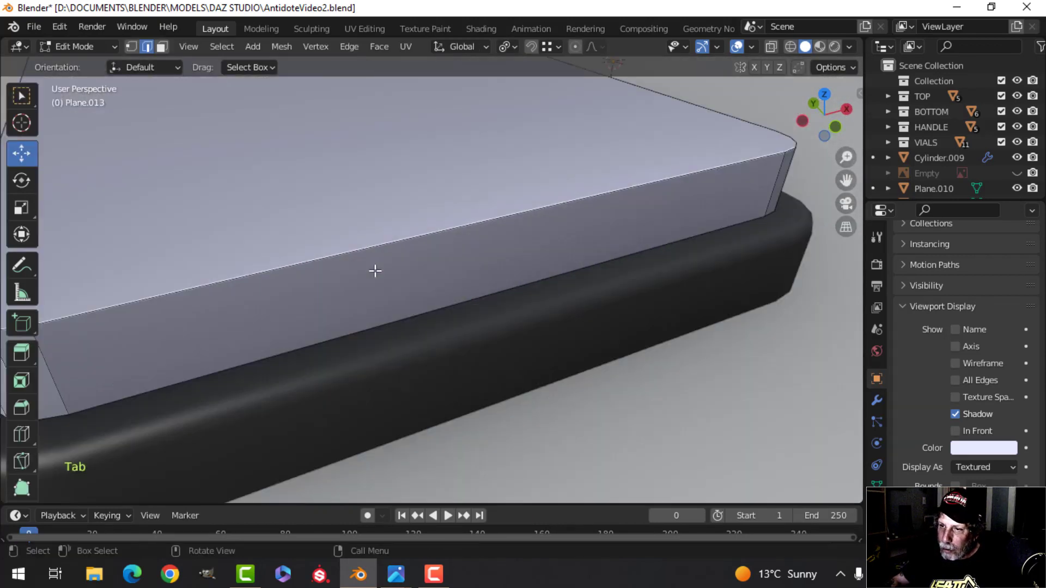
pyautogui.hotkey('alt', 'a')
pyautogui.scroll(-5, 375, 271)
pyautogui.keyDown('alt'); pyautogui.keyDown('shift'); pyautogui.click(451, 277); pyautogui.keyUp('shift'); pyautogui.keyUp('alt')
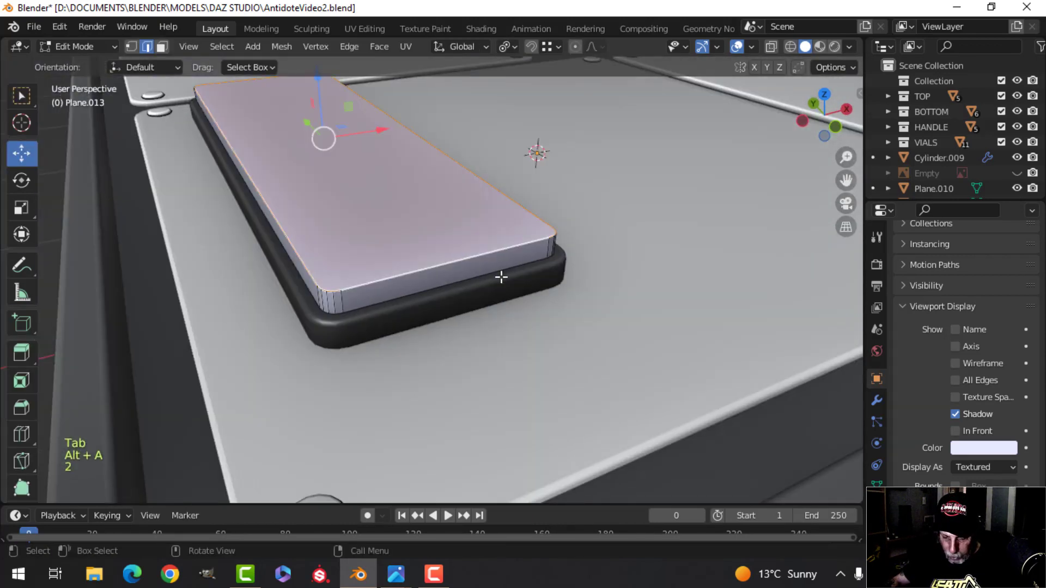
pyautogui.hotkey('ctrl', 'b')
pyautogui.click(544, 286)
# Step: Flatten the whole upper tier to about 0.53 along Z, lower it onto the dark base and leave edit mode
pyautogui.press('a')
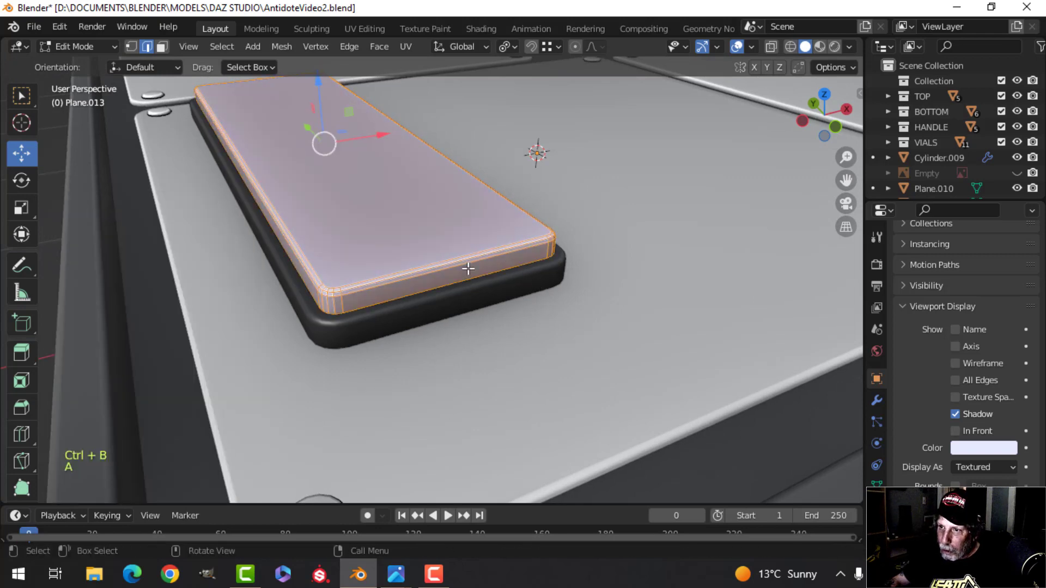
pyautogui.moveTo(467, 268)
pyautogui.keyDown('shift'); pyautogui.mouseDown(button='middle')
pyautogui.moveTo(493, 277)
pyautogui.moveTo(456, 243)
pyautogui.moveTo(484, 266)
pyautogui.mouseUp(button='middle'); pyautogui.keyUp('shift')
pyautogui.moveTo(483, 267); pyautogui.dragTo(482, 249, button='middle')
pyautogui.press('s')
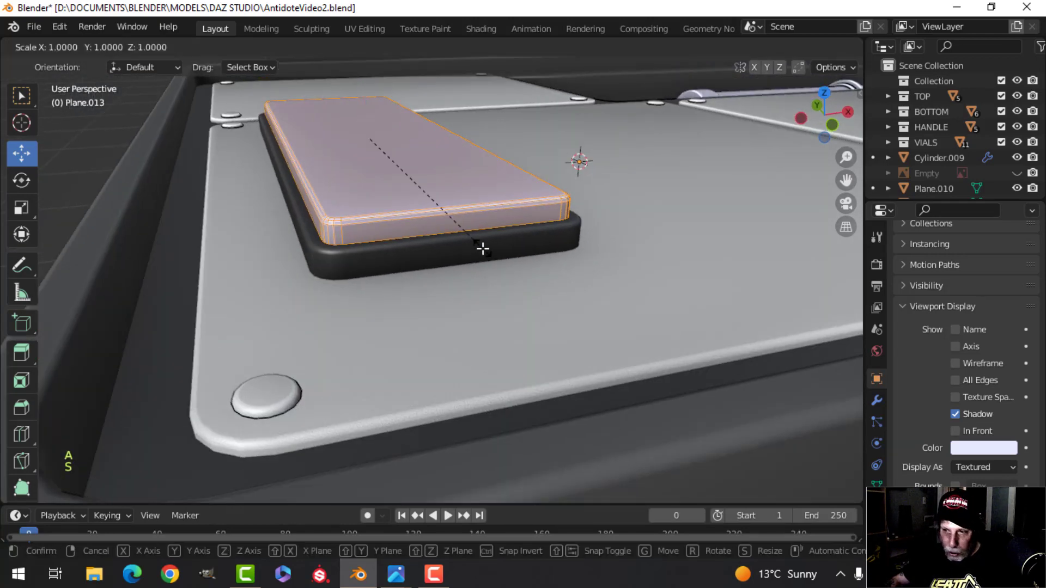
pyautogui.press('z')
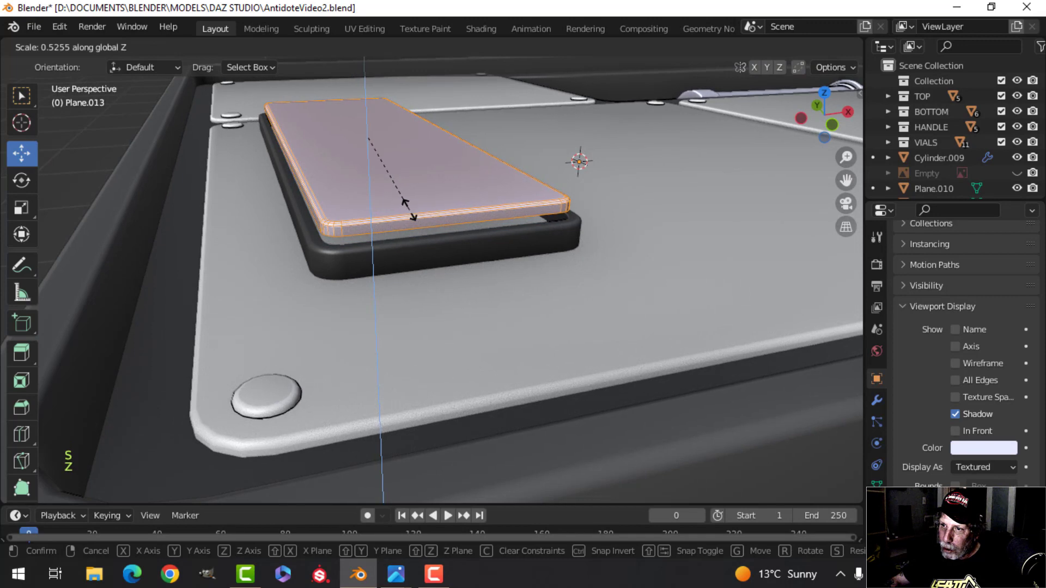
pyautogui.click(409, 208)
pyautogui.moveTo(366, 87); pyautogui.dragTo(367, 89)
pyautogui.press('Tab')
pyautogui.scroll(-4, 437, 162)
pyautogui.hotkey('alt', 'a')
# Step: Duplicate the upper tier's entire mesh in place and raise the copy along Z above the block
pyautogui.moveTo(437, 162); pyautogui.dragTo(423, 293, button='middle')
pyautogui.scroll(3, 423, 292)
pyautogui.keyDown('shift'); pyautogui.moveTo(419, 231); pyautogui.dragTo(456, 151, button='middle'); pyautogui.keyUp('shift')
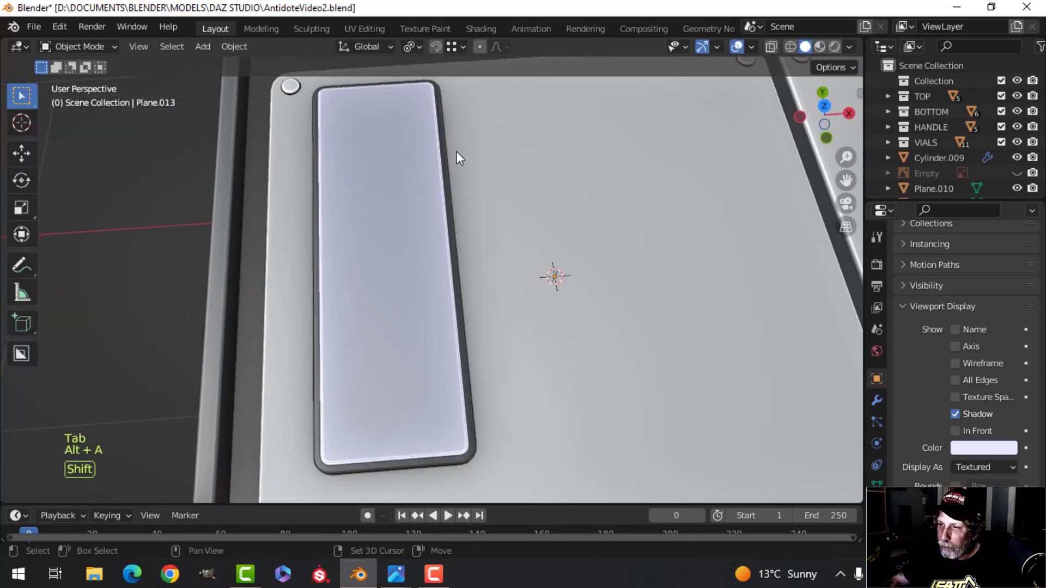
pyautogui.scroll(-4, 456, 151)
pyautogui.keyDown('shift'); pyautogui.moveTo(450, 197); pyautogui.dragTo(488, 157, button='middle'); pyautogui.keyUp('shift')
pyautogui.moveTo(481, 177); pyautogui.dragTo(550, 180, button='middle')
pyautogui.scroll(3, 545, 181)
pyautogui.keyDown('shift'); pyautogui.moveTo(436, 183); pyautogui.dragTo(505, 238, button='middle'); pyautogui.keyUp('shift')
pyautogui.click(487, 201)
pyautogui.keyDown('shift'); pyautogui.moveTo(487, 201); pyautogui.dragTo(491, 234, button='middle'); pyautogui.keyUp('shift')
pyautogui.moveTo(490, 233); pyautogui.dragTo(494, 208, button='middle')
pyautogui.press('Tab')
pyautogui.press('a')
pyautogui.scroll(-4, 481, 240)
pyautogui.scroll(2, 490, 207)
pyautogui.hotkey('shift', 'd')
pyautogui.rightClick(493, 208)
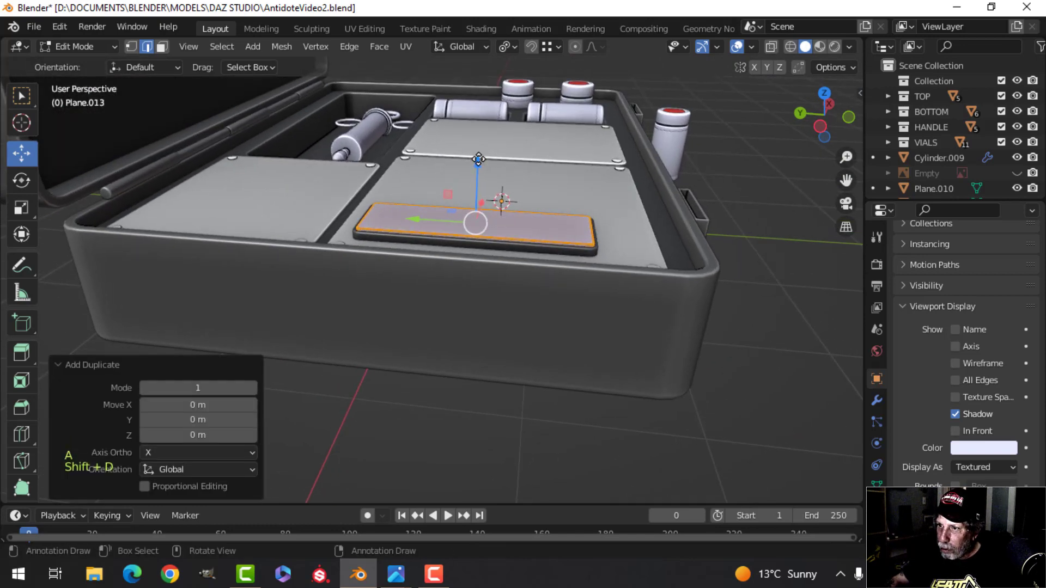
pyautogui.moveTo(478, 158); pyautogui.dragTo(601, 161)
# Step: Separate the raised copy into its own object and return to object mode
pyautogui.press('p')
pyautogui.click(638, 163)
pyautogui.press('Tab')
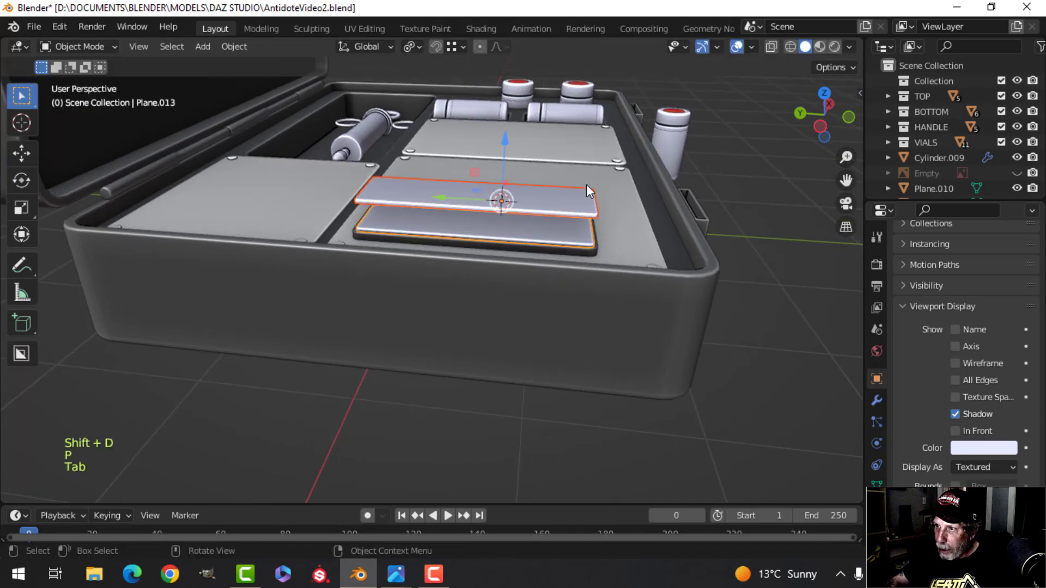
# Step: In wireframe top view, scale the raised copy's entire mesh uniformly to 0.9
pyautogui.press('Tab')
pyautogui.press('a')
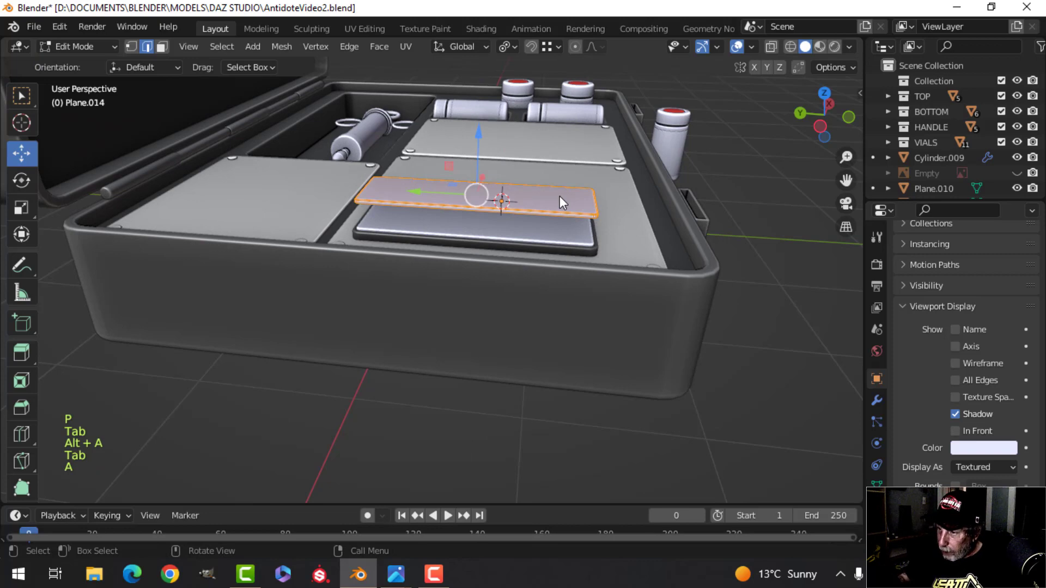
pyautogui.press('KP_7')
pyautogui.press('z')
pyautogui.click(414, 194)
pyautogui.scroll(3, 451, 232)
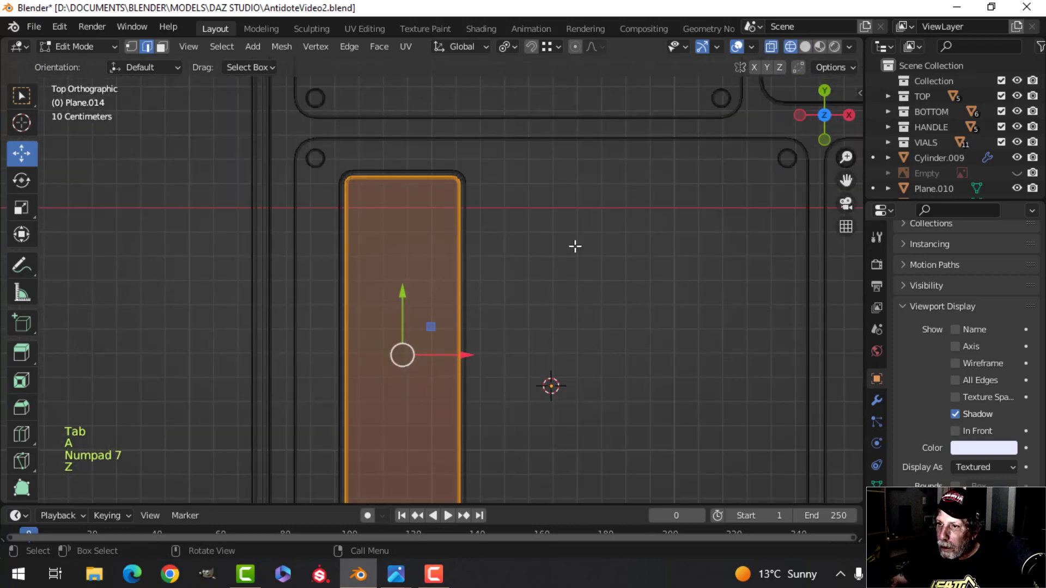
pyautogui.press('s')
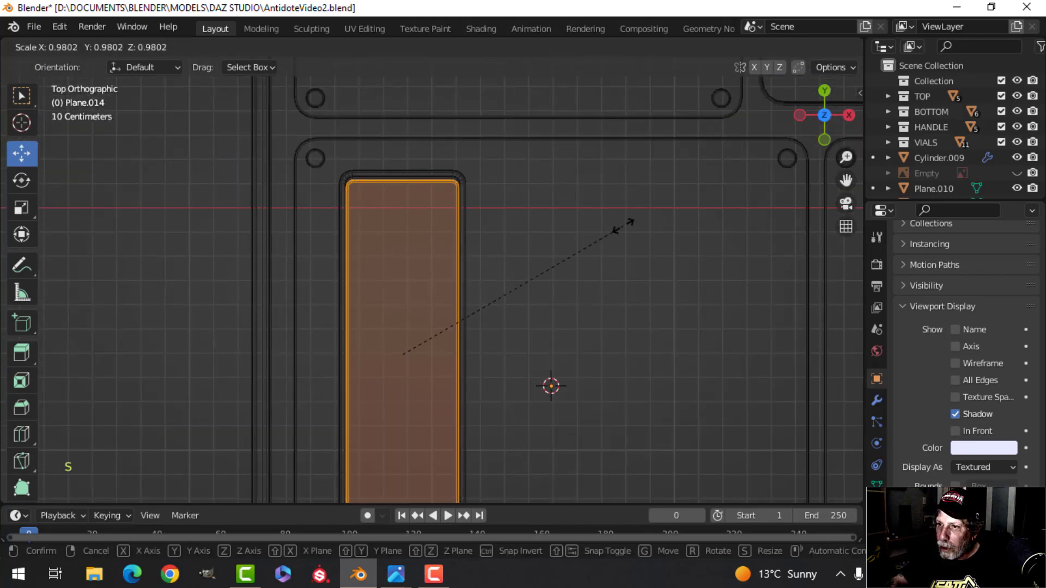
pyautogui.click(596, 221)
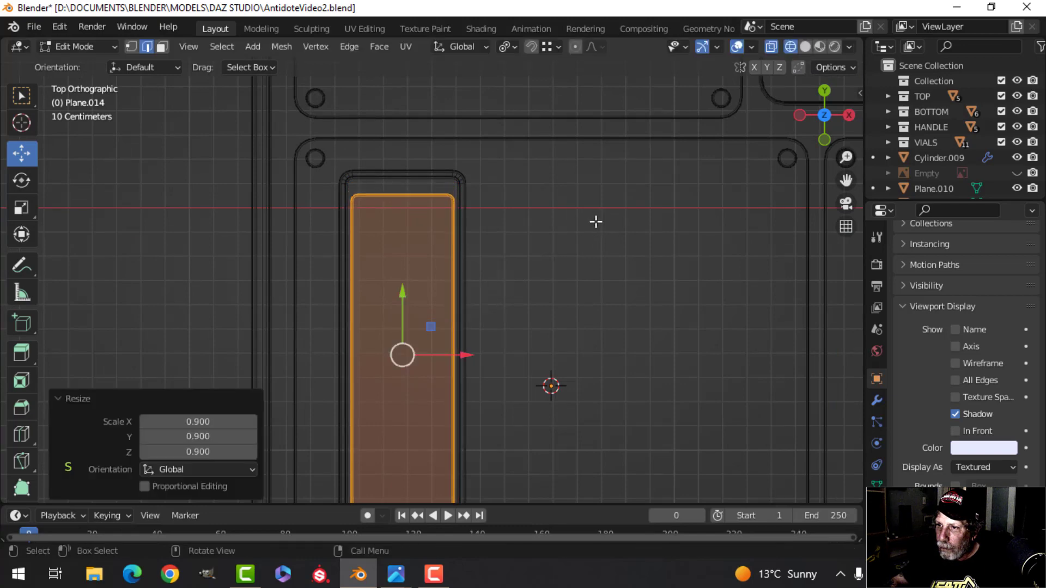
# Step: Shorten the raised copy by moving its lower end's edges about 1.15 m along Y toward its upper end
pyautogui.scroll(-2, 434, 180)
pyautogui.keyDown('shift'); pyautogui.scroll(-1, 500, 226); pyautogui.keyUp('shift')
pyautogui.hotkey('alt', 'a')
pyautogui.press('b')
pyautogui.moveTo(320, 367); pyautogui.dragTo(541, 443)
pyautogui.moveTo(406, 357); pyautogui.dragTo(447, 161)
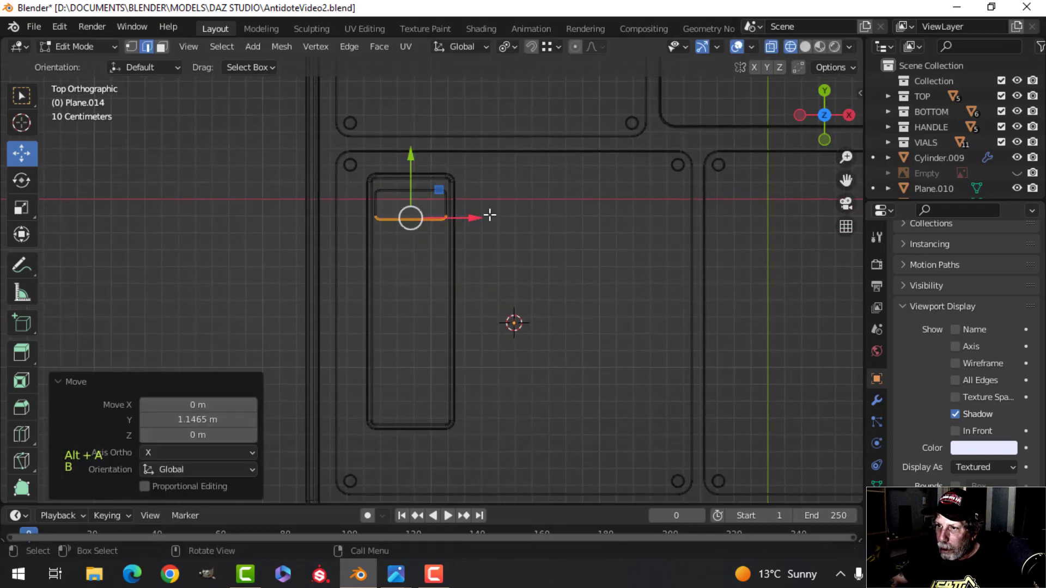
# Step: Scale the shortened piece's entire mesh uniformly to about 0.94 and move it about 0.02 m along Y
pyautogui.press('a')
pyautogui.scroll(3, 523, 235)
pyautogui.keyDown('shift'); pyautogui.moveTo(541, 245); pyautogui.dragTo(560, 306, button='middle'); pyautogui.keyUp('shift')
pyautogui.press('s')
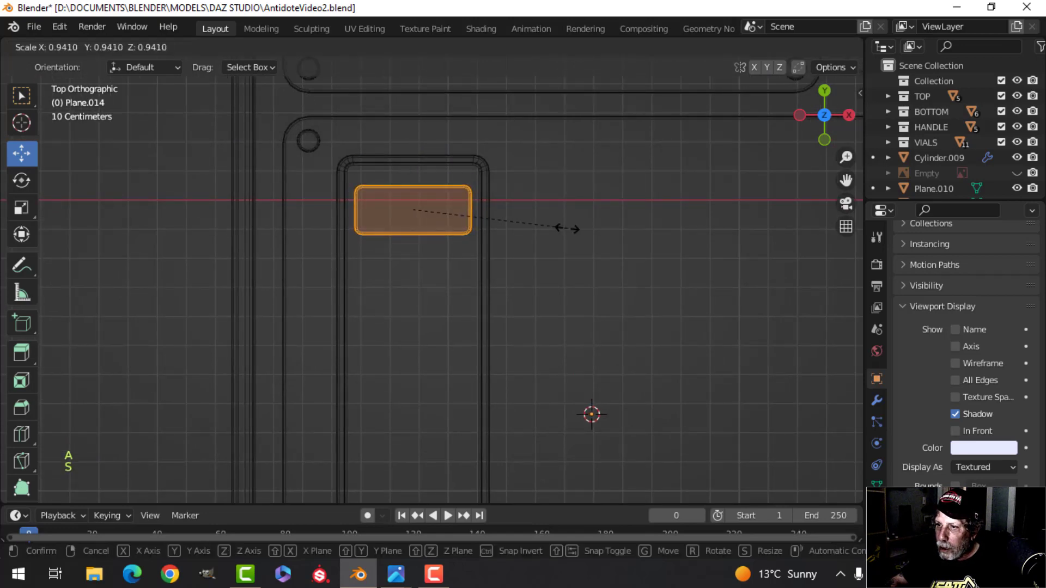
pyautogui.click(564, 227)
pyautogui.moveTo(423, 161); pyautogui.dragTo(420, 154)
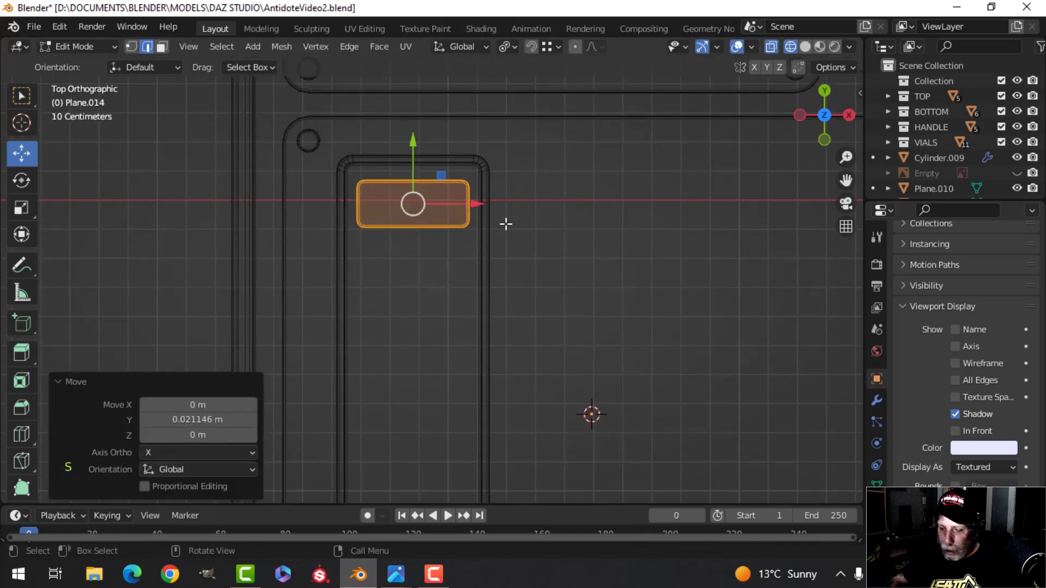
# Step: In solid view, lower the small piece about 0.17 m along Z onto the block, nudge it along Y and return to object mode
pyautogui.press('z')
pyautogui.click(564, 226)
pyautogui.moveTo(564, 227); pyautogui.dragTo(431, 250, button='middle')
pyautogui.press('g')
pyautogui.press('z')
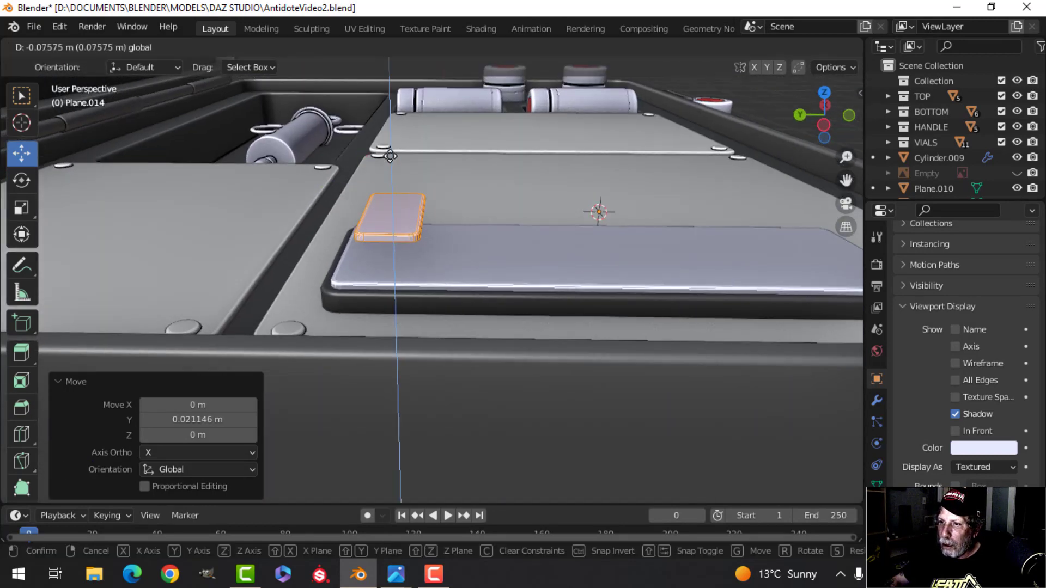
pyautogui.click(381, 186)
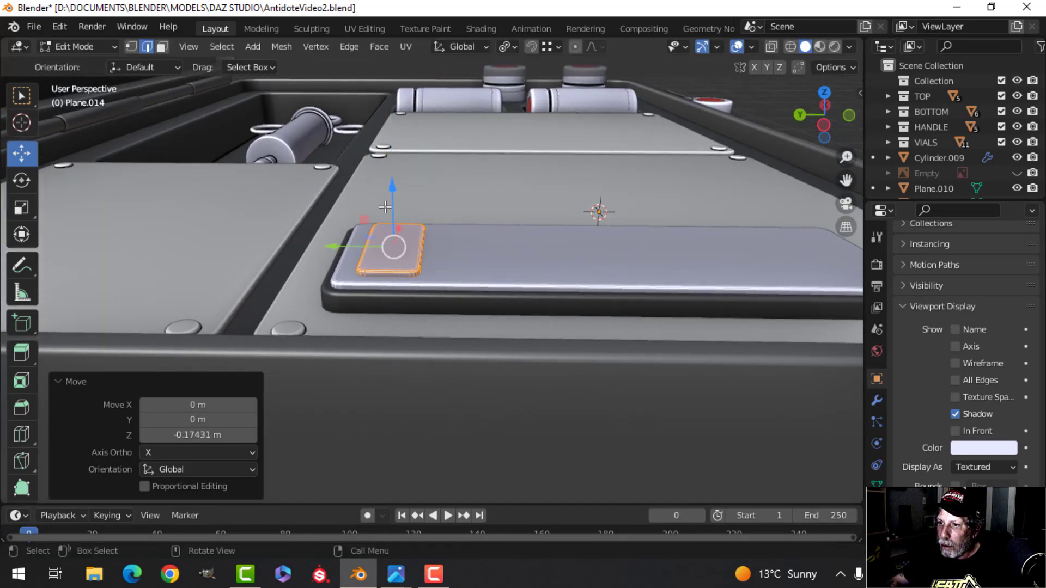
pyautogui.moveTo(334, 245); pyautogui.dragTo(329, 241)
pyautogui.moveTo(328, 242); pyautogui.dragTo(442, 197, button='middle')
pyautogui.press('Tab')
# Step: Examine the small raised piece's fit on the block and within the briefcase from several angles
pyautogui.scroll(-1, 363, 258)
pyautogui.scroll(-4, 364, 260)
pyautogui.hotkey('alt', 'a')
pyautogui.scroll(2, 375, 299)
pyautogui.moveTo(429, 289); pyautogui.dragTo(436, 309, button='middle')
pyautogui.scroll(-3, 436, 308)
pyautogui.keyDown('shift'); pyautogui.moveTo(440, 266); pyautogui.dragTo(449, 213, button='middle'); pyautogui.keyUp('shift')
pyautogui.moveTo(451, 240); pyautogui.dragTo(467, 201, button='middle')
pyautogui.scroll(3, 469, 210)
pyautogui.keyDown('shift'); pyautogui.moveTo(471, 215); pyautogui.dragTo(444, 246, button='middle'); pyautogui.keyUp('shift')
pyautogui.moveTo(445, 216); pyautogui.dragTo(434, 210, button='middle')
pyautogui.scroll(-1, 453, 234)
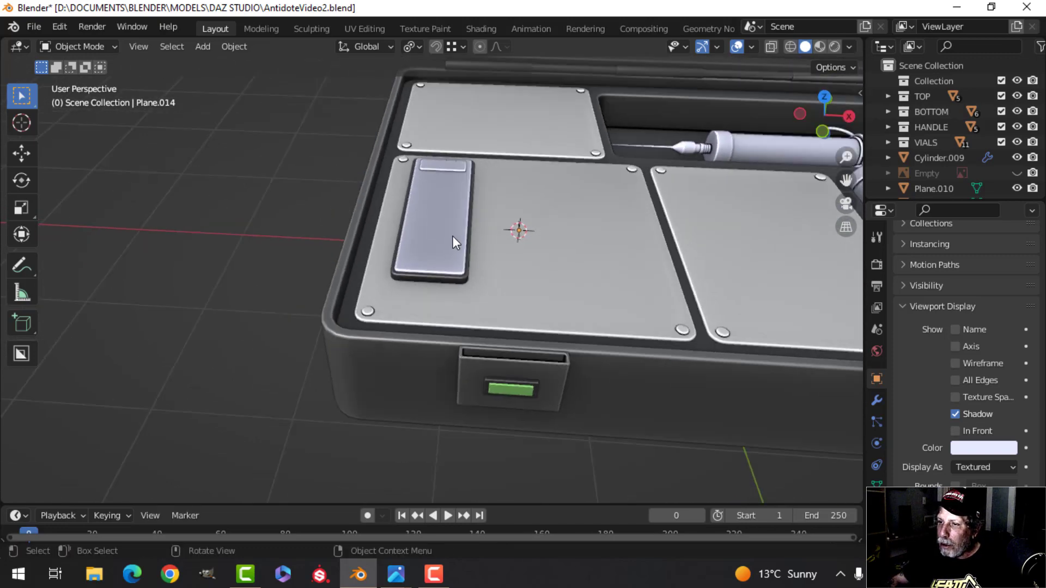
pyautogui.scroll(-1, 453, 237)
pyautogui.keyDown('shift'); pyautogui.moveTo(456, 245); pyautogui.dragTo(474, 283, button='middle'); pyautogui.keyUp('shift')
# Step: Place the 3D cursor at the centre of the block's upper tier mesh
pyautogui.click(448, 249)
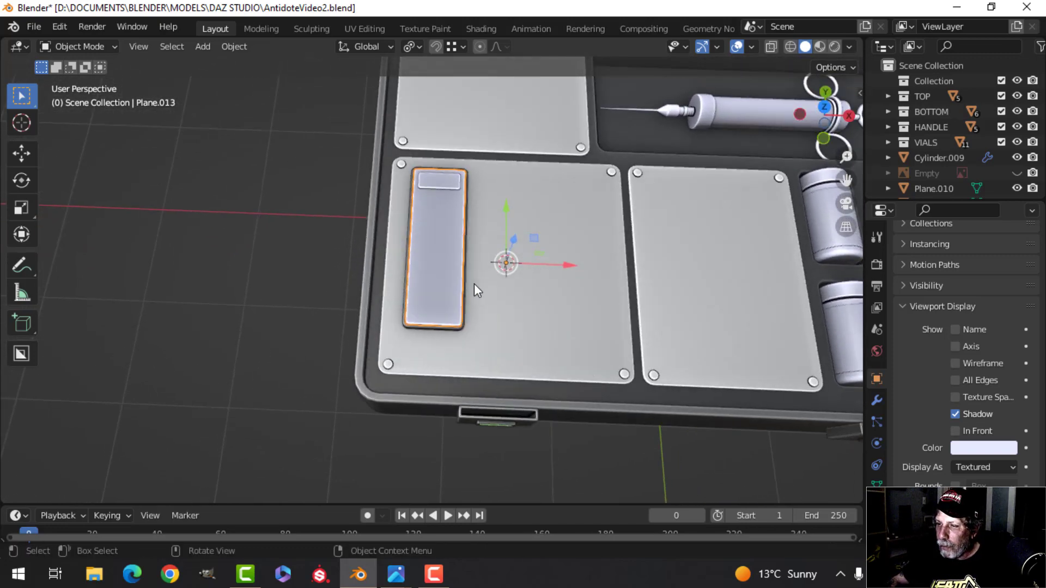
pyautogui.press('Tab')
pyautogui.press('a')
pyautogui.hotkey('shift', 's')
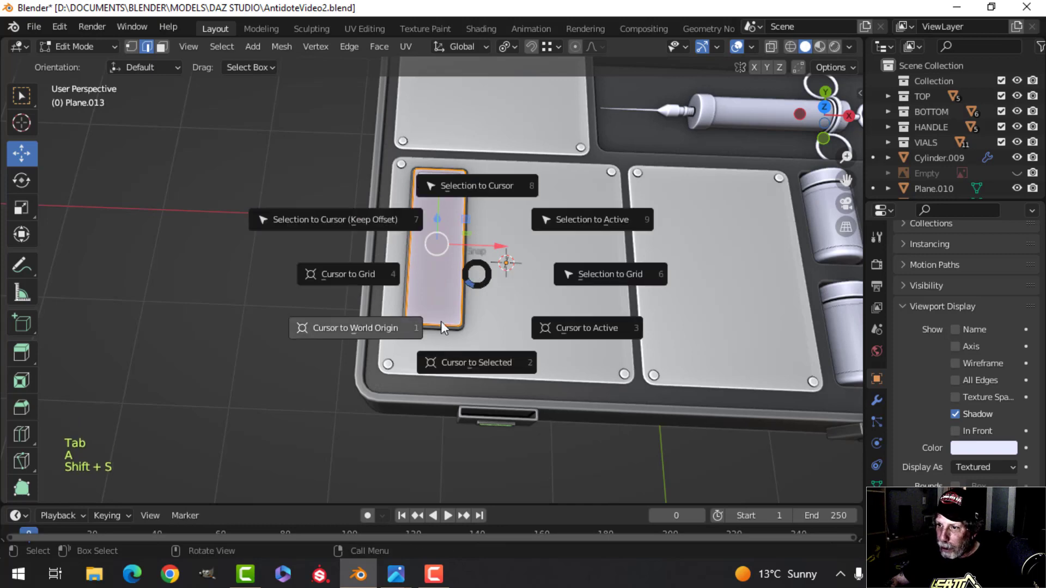
pyautogui.click(480, 362)
pyautogui.press('Tab')
# Step: Add a mesh plane at the 3D cursor and scale its mesh uniformly to 0.126
pyautogui.hotkey('shift', 'a')
pyautogui.moveTo(460, 233)
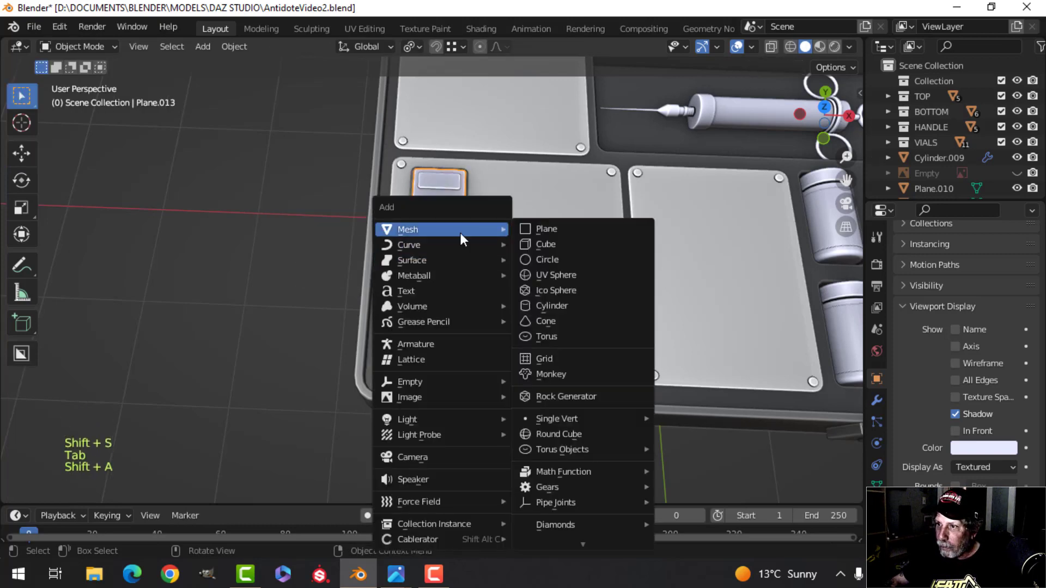
pyautogui.click(553, 225)
pyautogui.press('s')
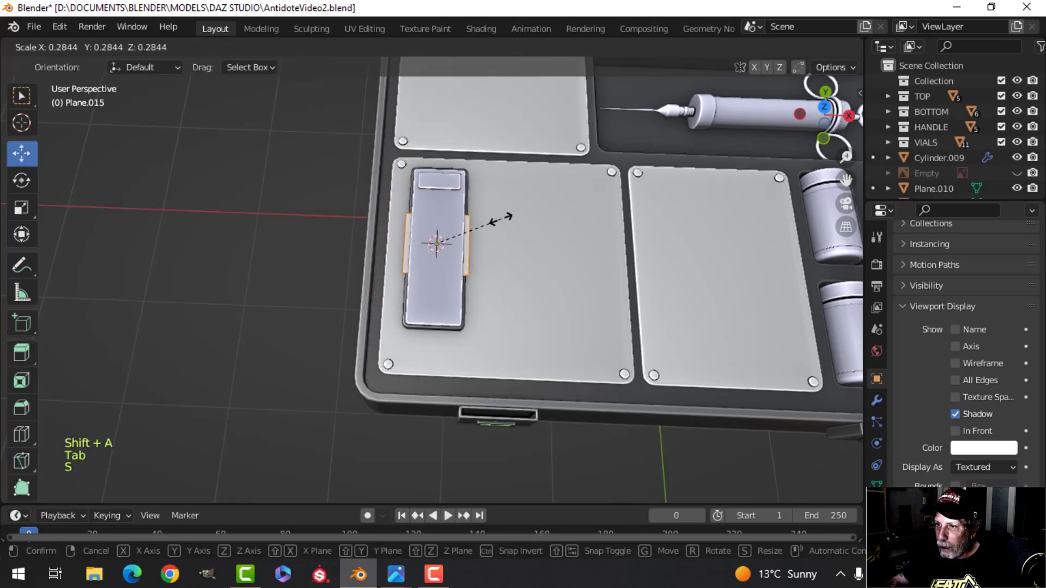
pyautogui.click(469, 226)
# Step: Raise the small plane about 0.21 m along Z so it sits above the block
pyautogui.moveTo(470, 227)
pyautogui.mouseDown(button='middle')
pyautogui.moveTo(476, 187)
pyautogui.moveTo(478, 215)
pyautogui.mouseUp(button='middle')
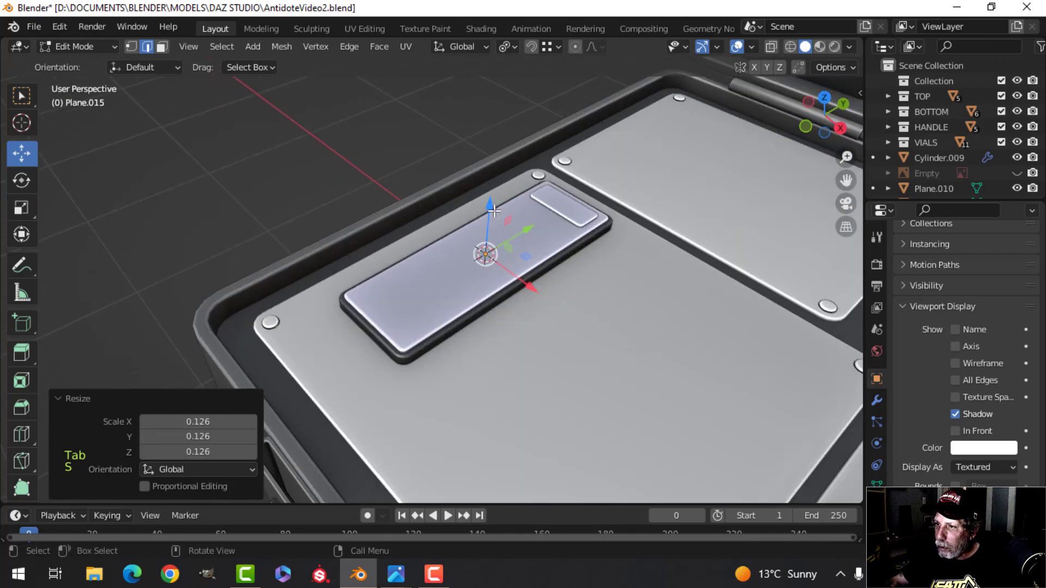
pyautogui.moveTo(494, 211); pyautogui.dragTo(493, 192)
pyautogui.moveTo(493, 192); pyautogui.dragTo(576, 260, button='middle')
# Step: In top view, scale the plane to about 0.33 along X and about 3.86 along Y to form a narrow strip
pyautogui.press('KP_7')
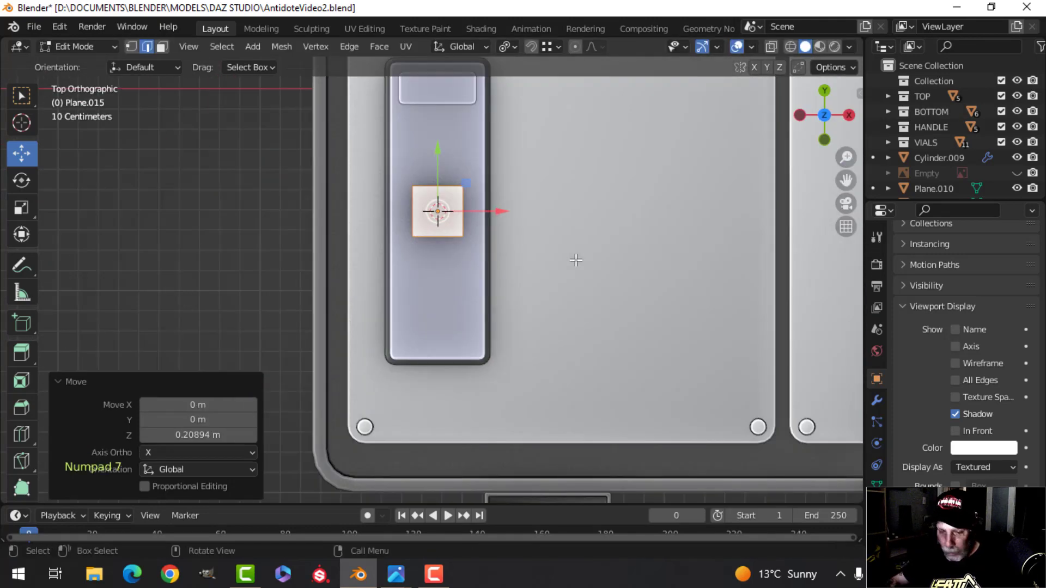
pyautogui.press('s')
pyautogui.press('x')
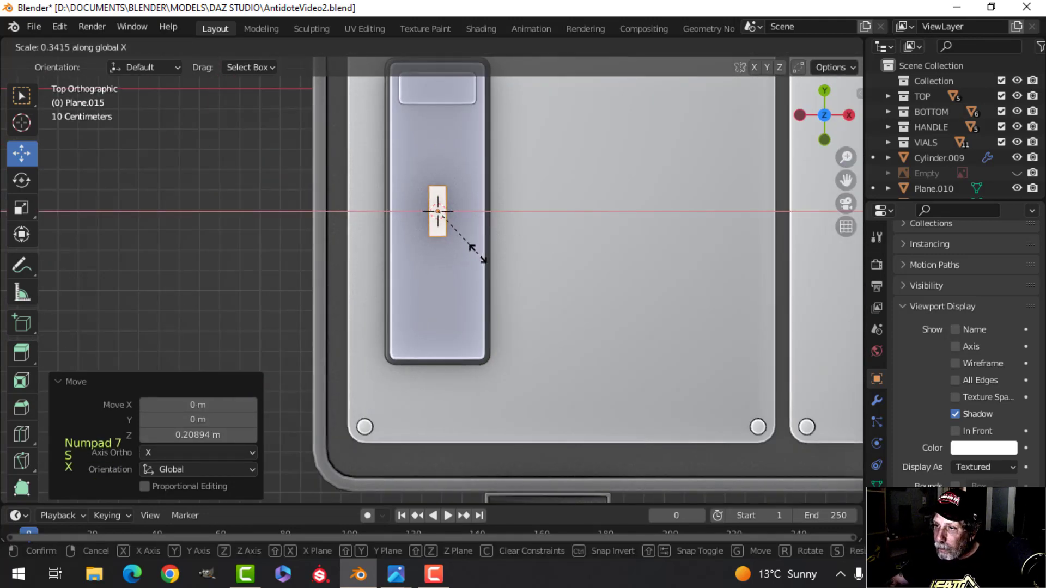
pyautogui.click(484, 240)
pyautogui.press('s')
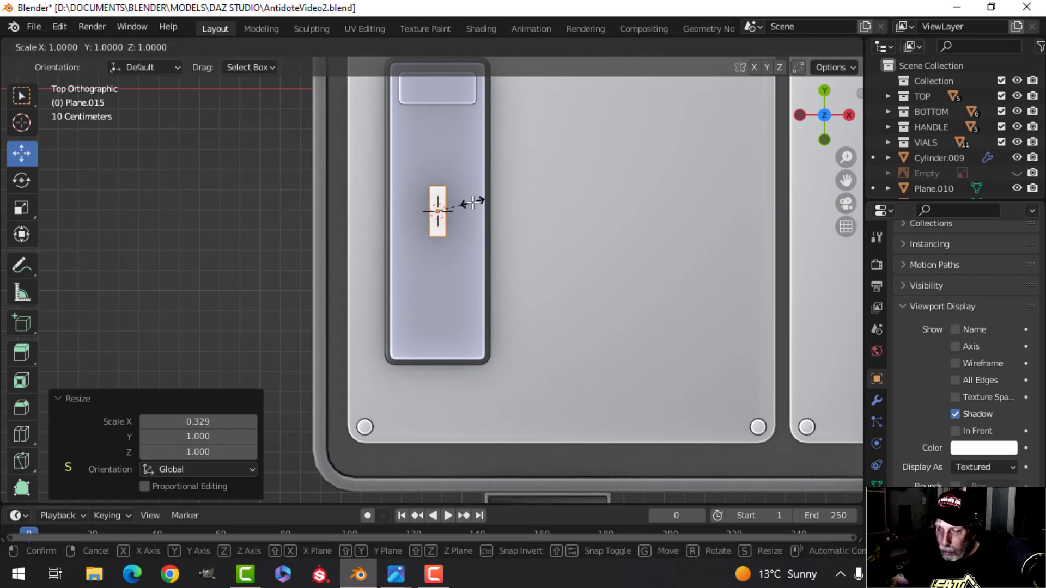
pyautogui.press('y')
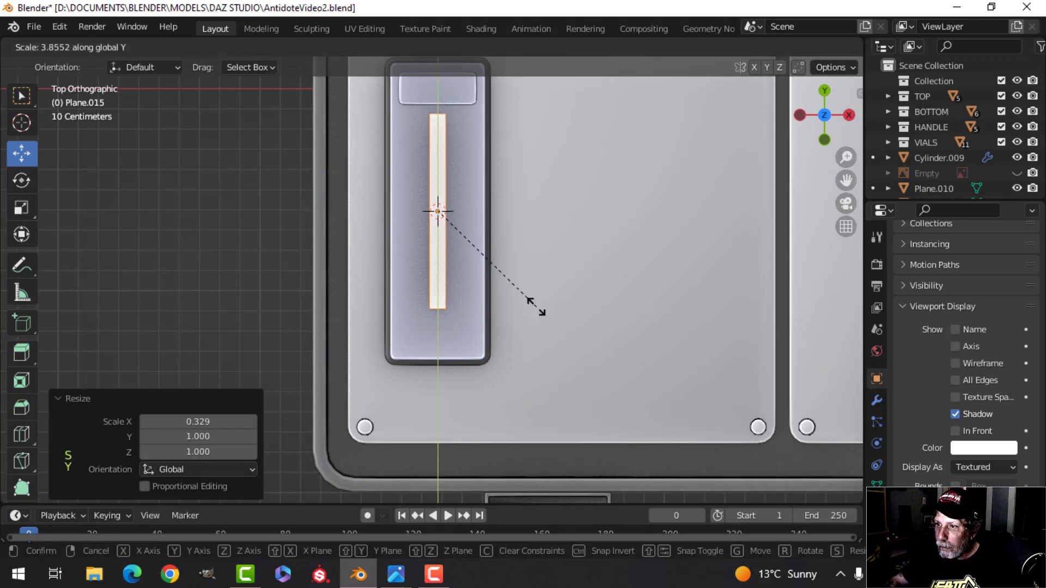
pyautogui.click(539, 309)
# Step: Move the strip about 0.09 m in the negative Y direction and scale it to 1.13 along Y
pyautogui.moveTo(442, 156); pyautogui.dragTo(443, 173)
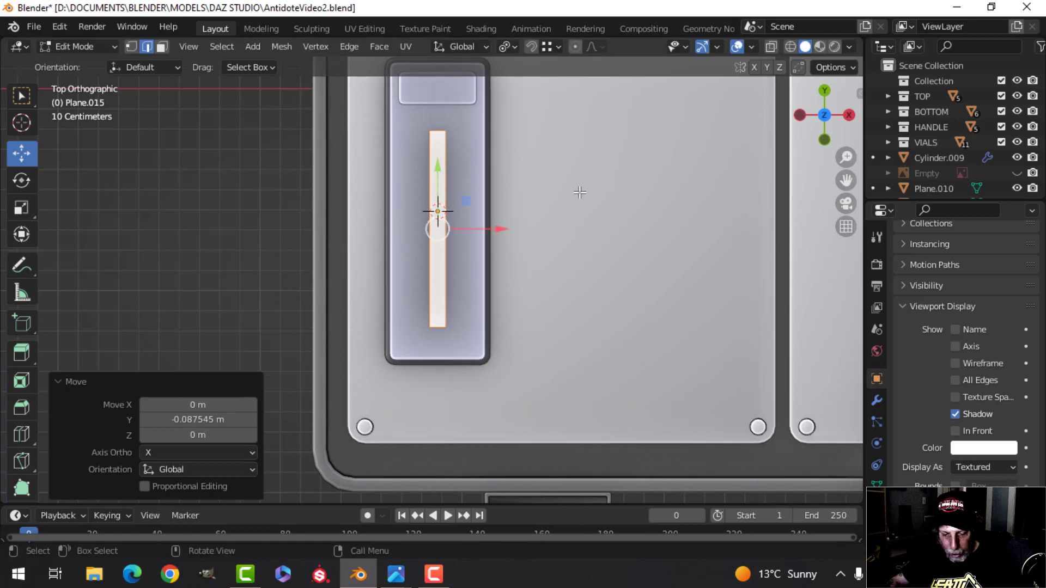
pyautogui.press('s')
pyautogui.press('y')
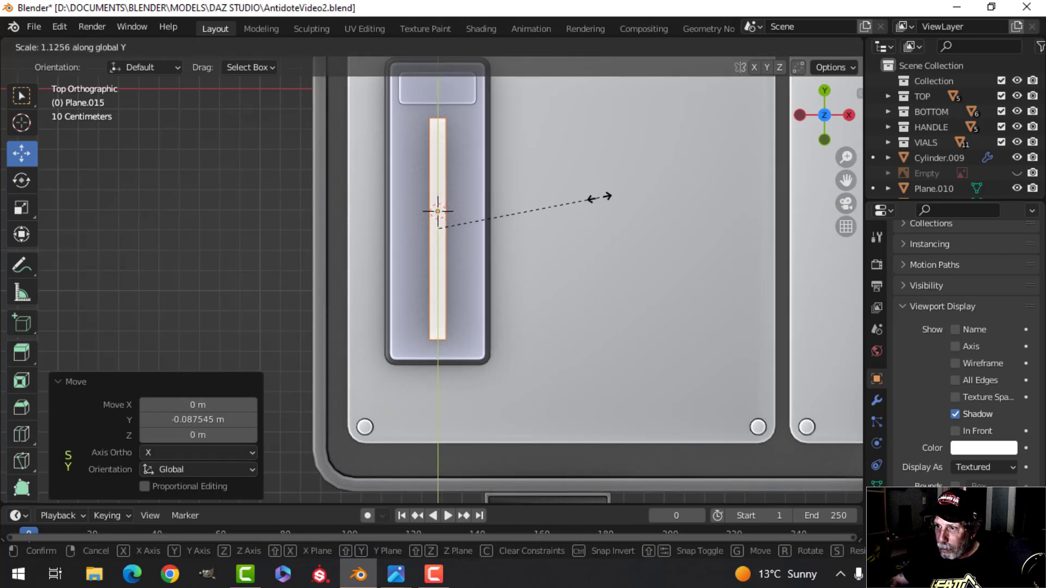
pyautogui.click(601, 197)
# Step: Lower the strip about 0.17 m along Z to just above the block's upper tier
pyautogui.scroll(-1, 367, 376)
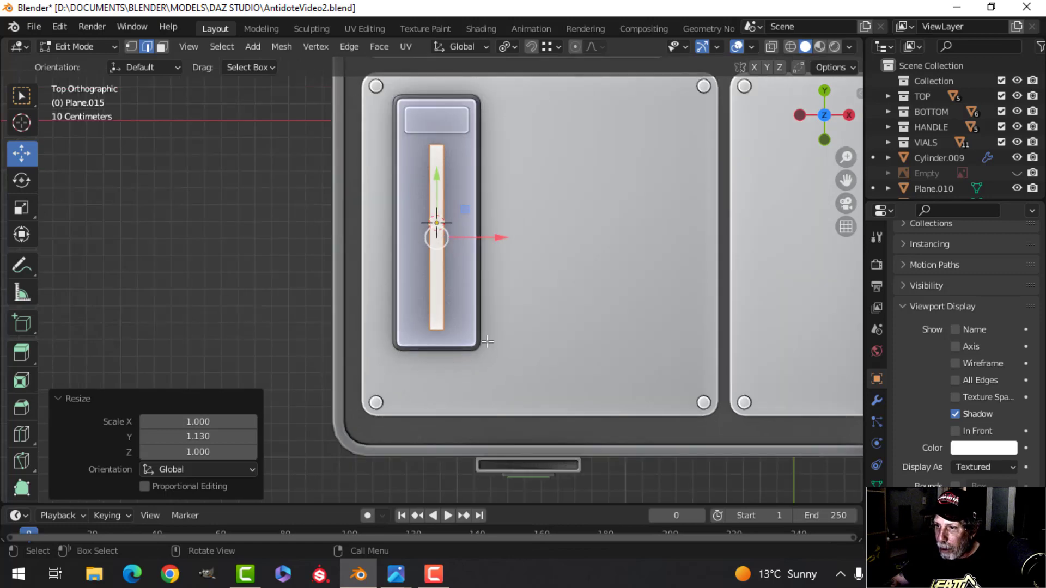
pyautogui.moveTo(487, 341); pyautogui.dragTo(511, 185, button='middle')
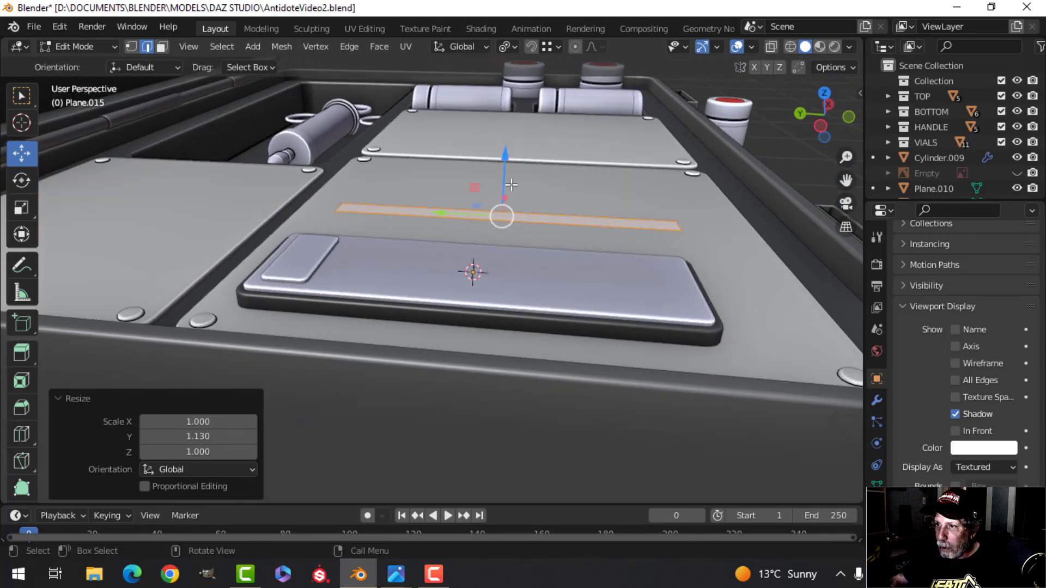
pyautogui.moveTo(511, 185); pyautogui.dragTo(490, 207)
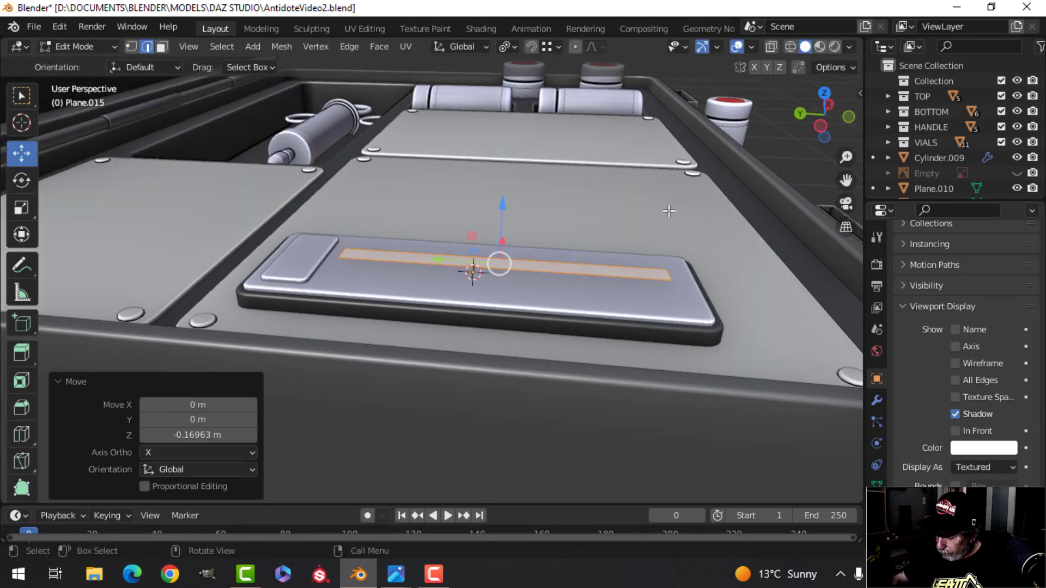
# Step: In top view, narrow the strip by scaling it to 0.877 along X
pyautogui.press('KP_7')
pyautogui.scroll(3, 624, 217)
pyautogui.scroll(-3, 502, 231)
pyautogui.keyDown('shift'); pyautogui.moveTo(498, 230); pyautogui.dragTo(424, 109, button='middle'); pyautogui.keyUp('shift')
pyautogui.press('s')
pyautogui.press('x')
pyautogui.click(555, 195)
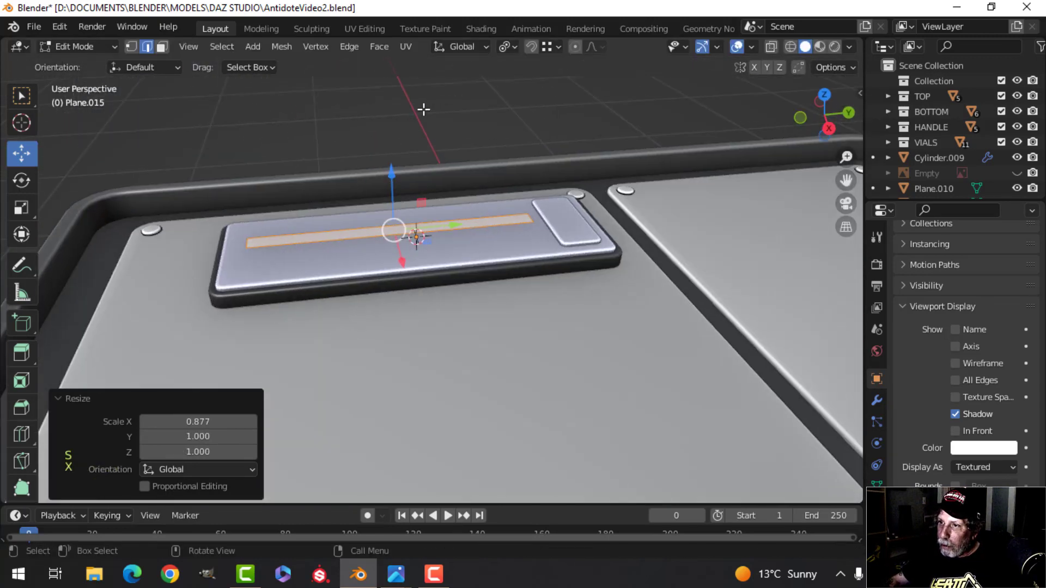
# Step: Extrude the strip upward into a tall bar and recalculate its normals to face outside
pyautogui.scroll(-2, 420, 188)
pyautogui.moveTo(418, 196); pyautogui.dragTo(406, 226, button='middle')
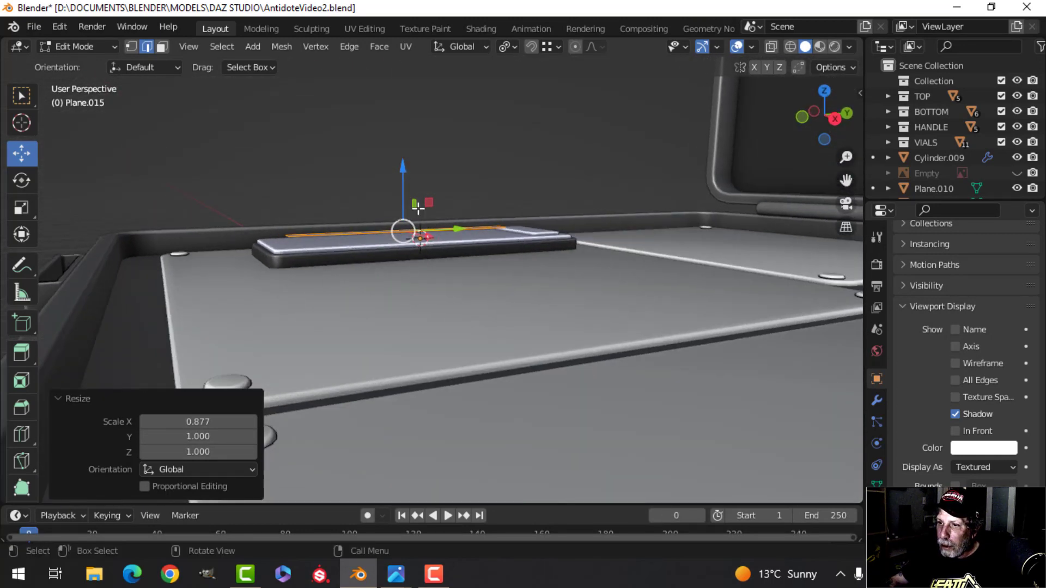
pyautogui.press('e')
pyautogui.click(414, 139)
pyautogui.moveTo(409, 133); pyautogui.dragTo(399, 173, button='middle')
pyautogui.hotkey('alt', 'n')
pyautogui.click(521, 168)
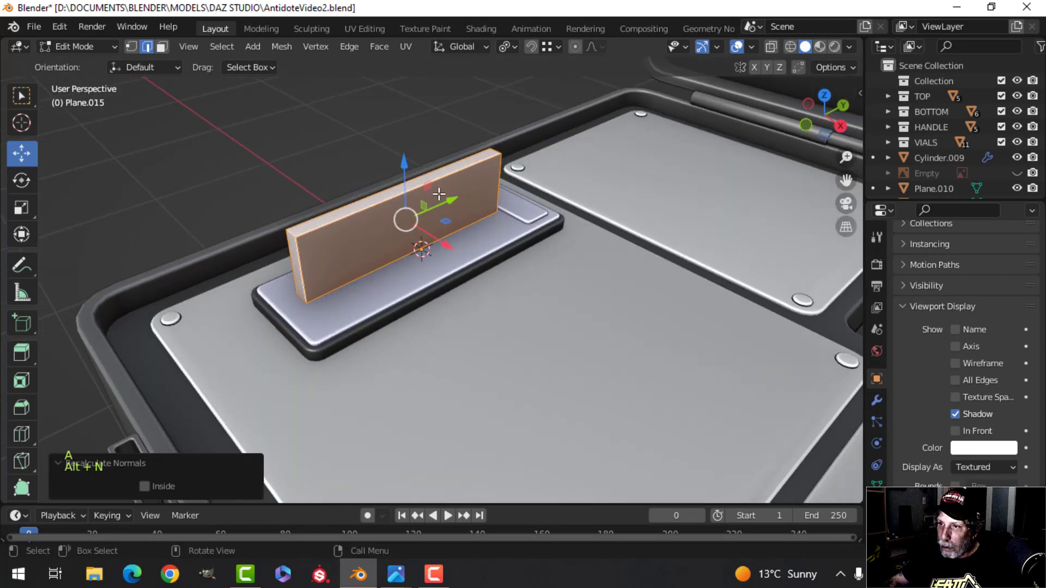
# Step: Lower the whole bar about 0.14 m along Z so it cuts into the block's upper tier
pyautogui.press('g')
pyautogui.press('z')
pyautogui.keyDown('shift'); pyautogui.moveTo(391, 238); pyautogui.dragTo(451, 203, button='middle'); pyautogui.keyUp('shift')
pyautogui.scroll(4, 450, 203)
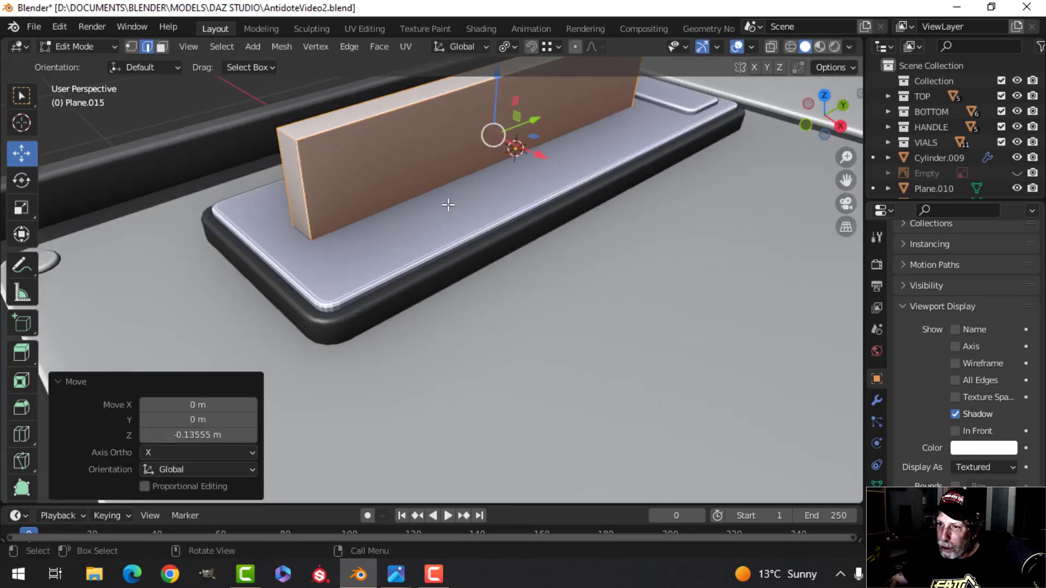
# Step: Bevel the bar's vertical corner edges about 0.006 m wide with three segments and return to object mode
pyautogui.hotkey('alt', 'a')
pyautogui.keyDown('shift'); pyautogui.moveTo(314, 231); pyautogui.dragTo(392, 239, button='middle'); pyautogui.keyUp('shift')
pyautogui.press('2')
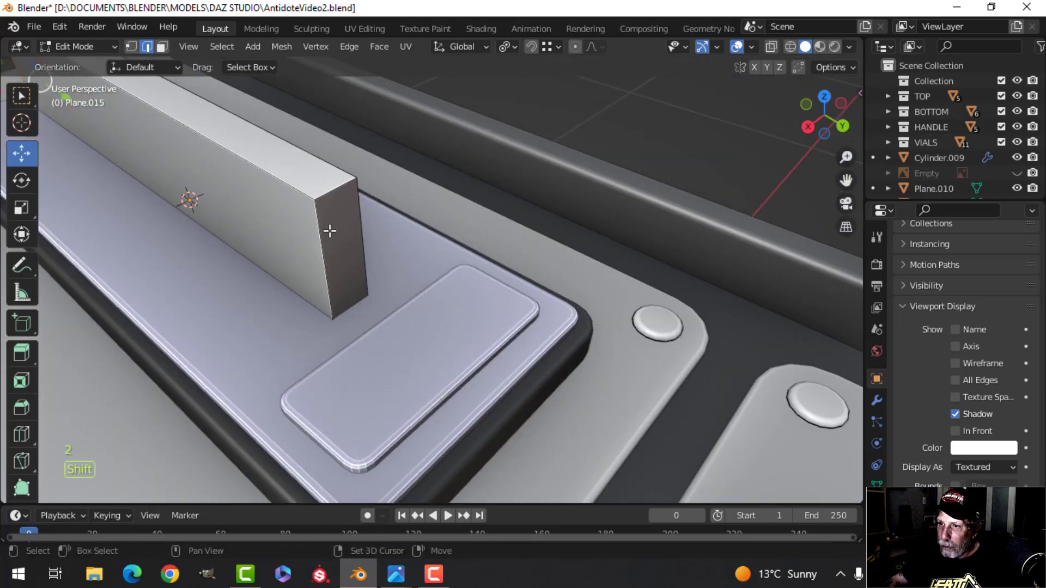
pyautogui.scroll(4, 370, 218)
pyautogui.hotkey('ctrl', 'b')
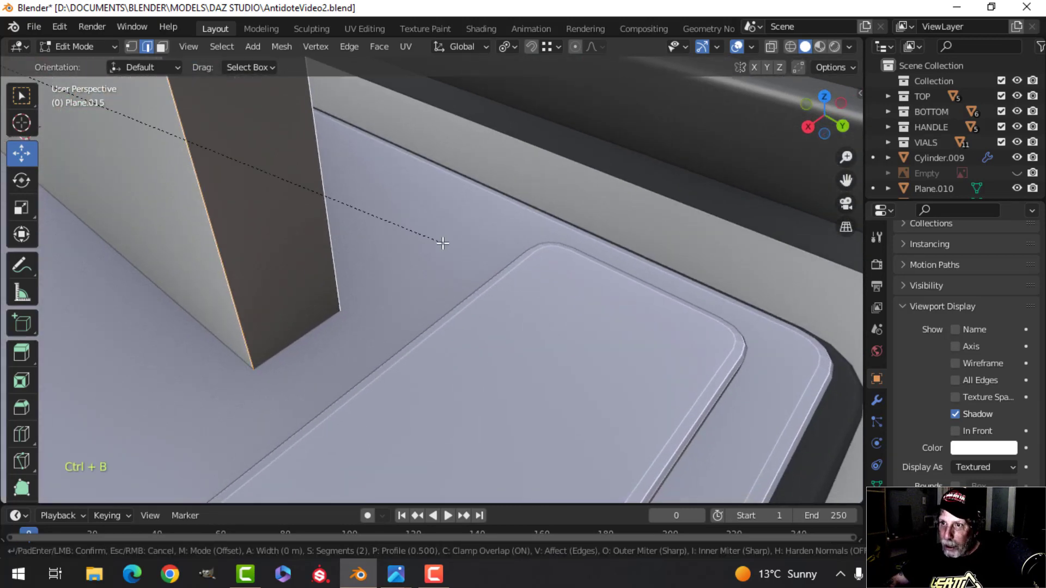
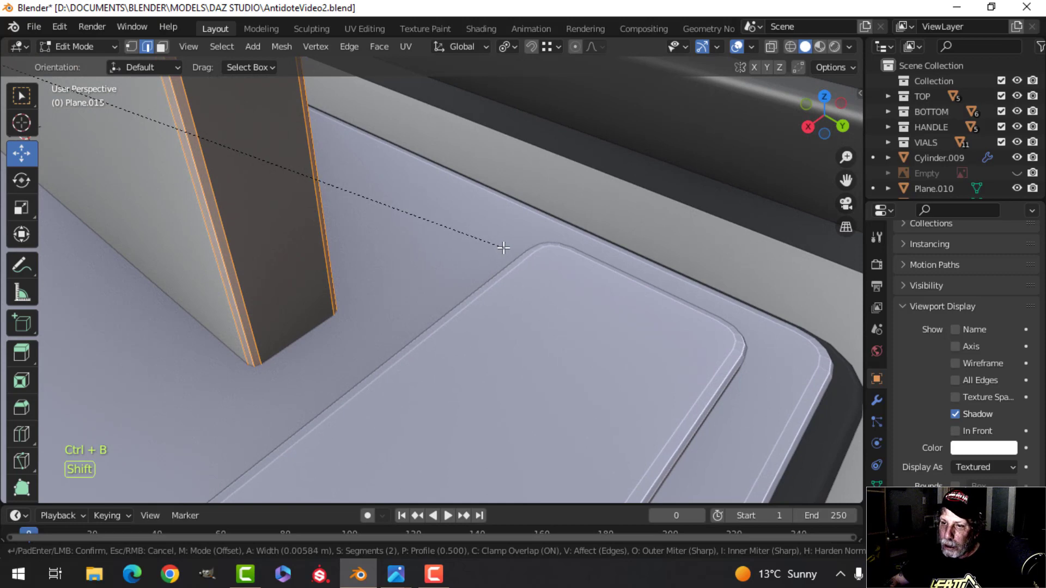
pyautogui.scroll(1, 502, 247)
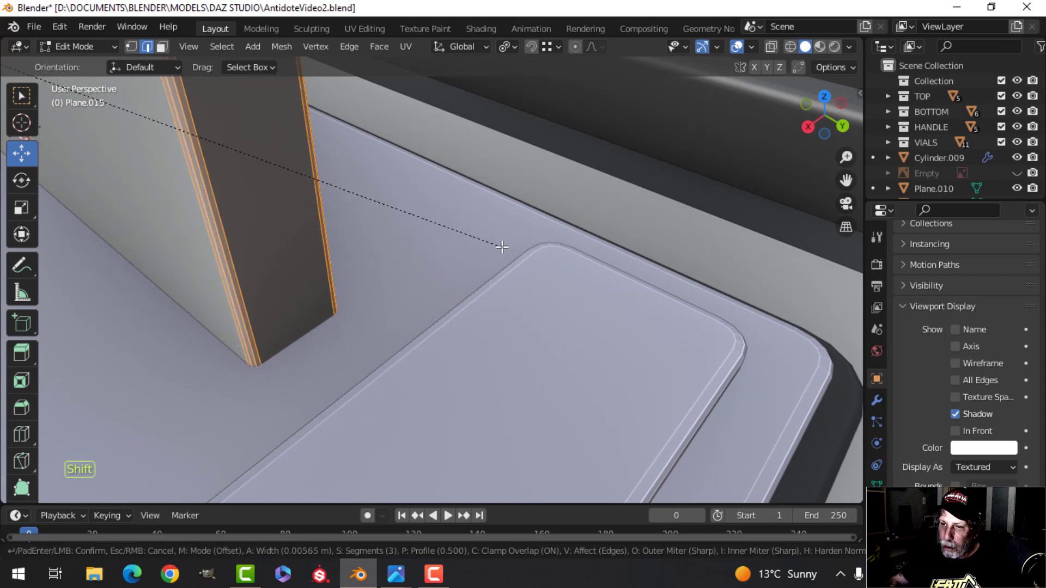
pyautogui.click(505, 244)
pyautogui.press('Tab')
# Step: Cut a slot in the block's upper tier with a Boolean Difference modifier using the bar, and apply the modifier
pyautogui.scroll(-8, 384, 254)
pyautogui.hotkey('alt', 'a')
pyautogui.moveTo(381, 254); pyautogui.dragTo(326, 227, button='middle')
pyautogui.moveTo(327, 228); pyautogui.dragTo(366, 215, button='middle')
pyautogui.click(366, 214)
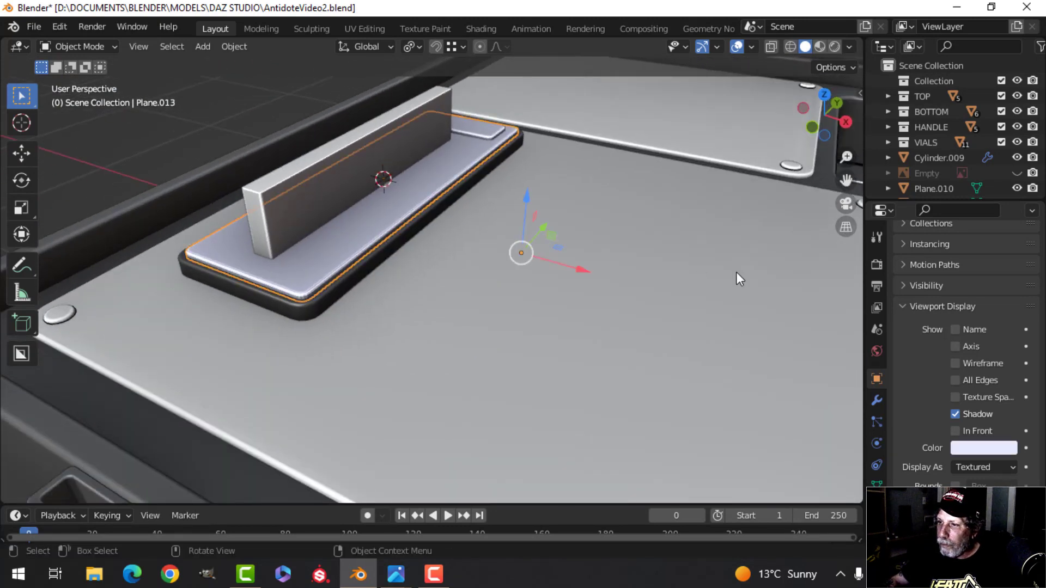
pyautogui.click(877, 399)
pyautogui.click(920, 262)
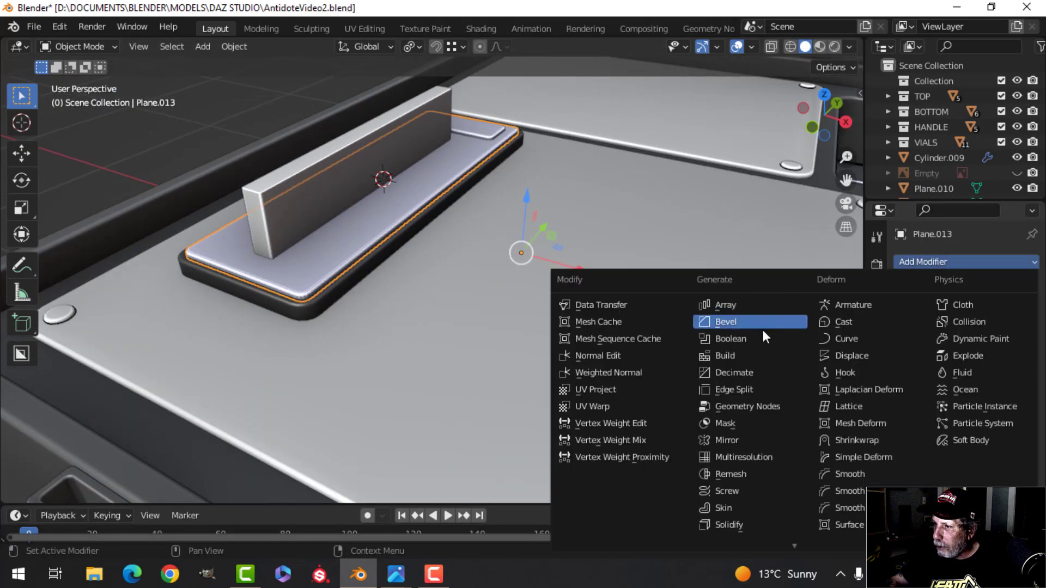
pyautogui.click(730, 338)
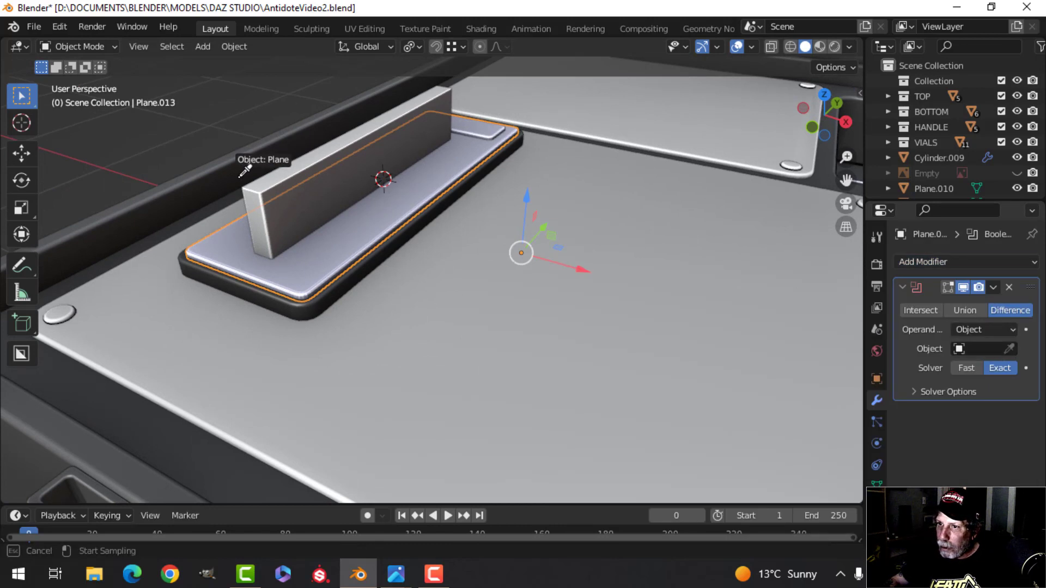
pyautogui.click(306, 193)
pyautogui.click(992, 287)
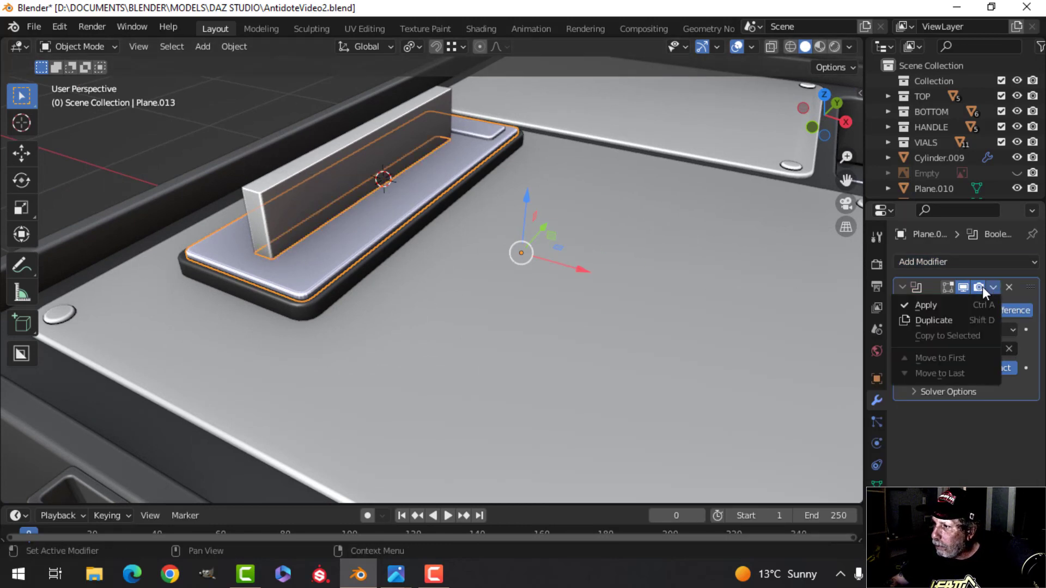
pyautogui.click(923, 303)
# Step: Delete the bar used as the cutter
pyautogui.click(333, 174)
pyautogui.press('x')
pyautogui.click(329, 188)
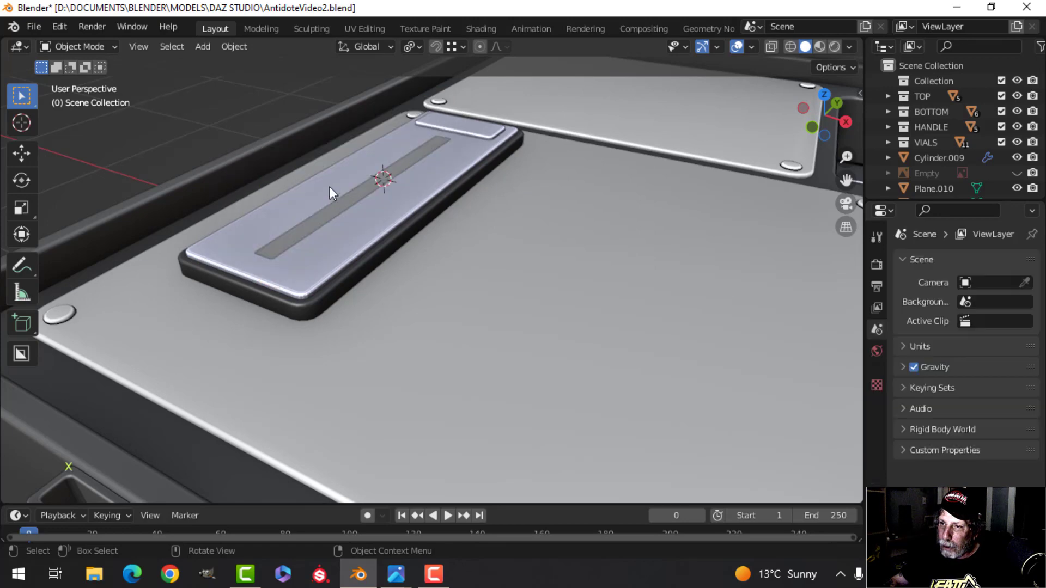
# Step: Extrude the slot's edge loop in the block's upper tier downward about 0.06 m to give the slot side walls
pyautogui.moveTo(361, 241); pyautogui.dragTo(491, 199, button='middle')
pyautogui.click(362, 252)
pyautogui.press('Tab')
pyautogui.scroll(5, 374, 240)
pyautogui.hotkey('alt', 'a')
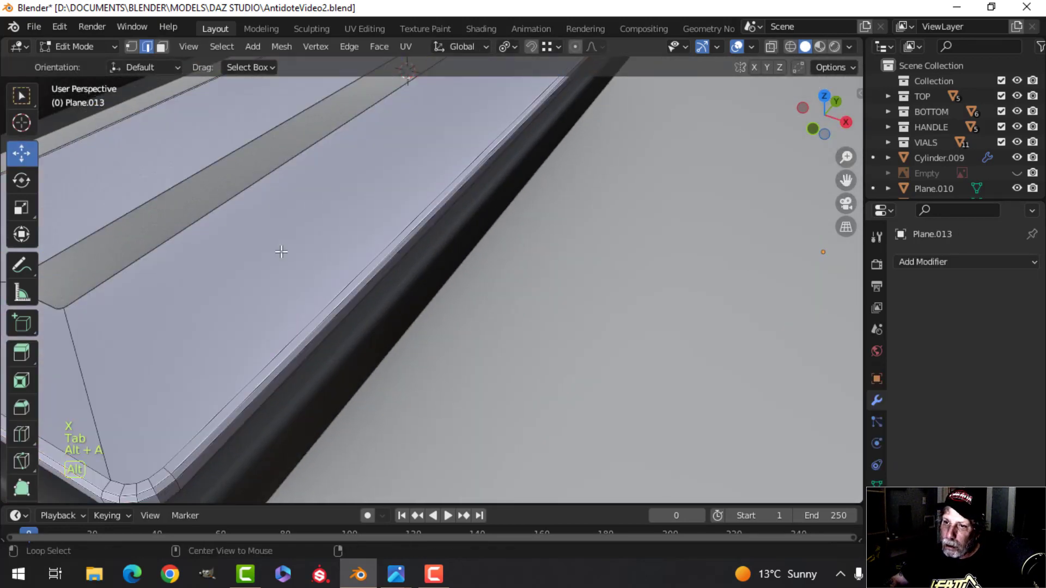
pyautogui.scroll(-5, 332, 239)
pyautogui.scroll(3, 332, 239)
pyautogui.press('2')
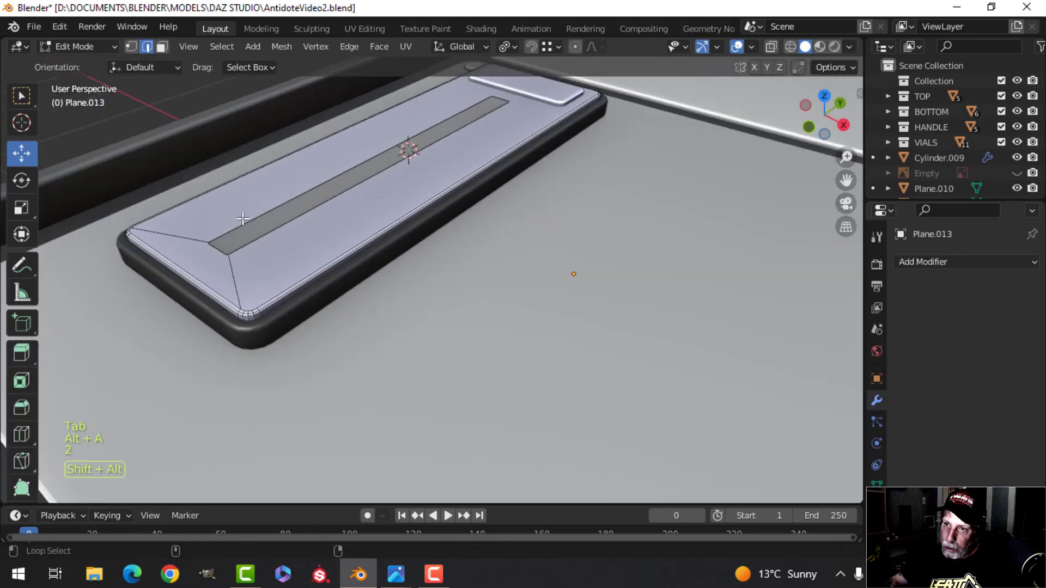
pyautogui.keyDown('shift'); pyautogui.moveTo(433, 185); pyautogui.dragTo(362, 234, button='middle'); pyautogui.keyUp('shift')
pyautogui.scroll(2, 226, 259)
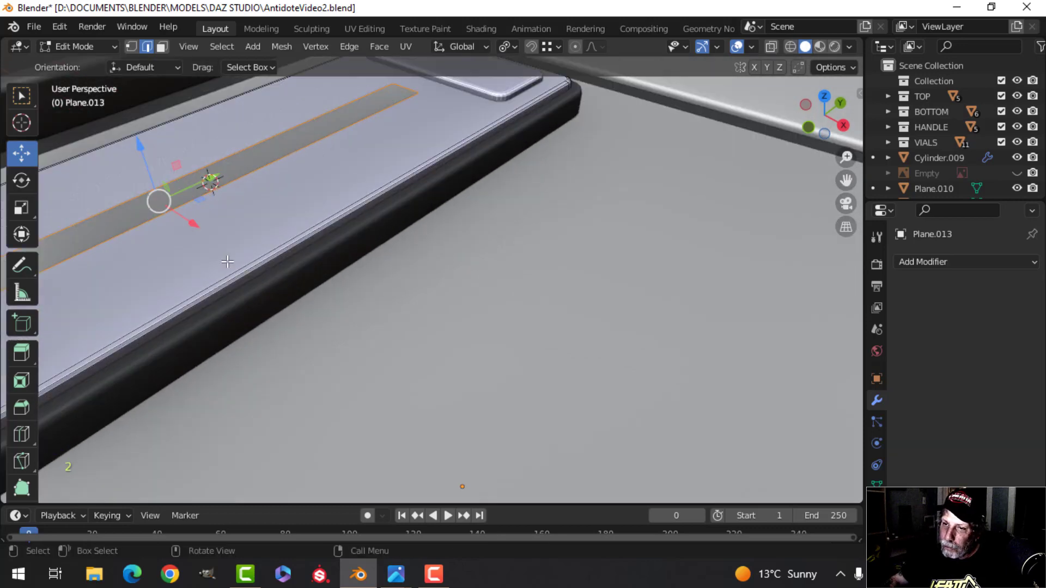
pyautogui.keyDown('shift'); pyautogui.moveTo(227, 259); pyautogui.dragTo(370, 176, button='middle'); pyautogui.keyUp('shift')
pyautogui.scroll(-5, 329, 193)
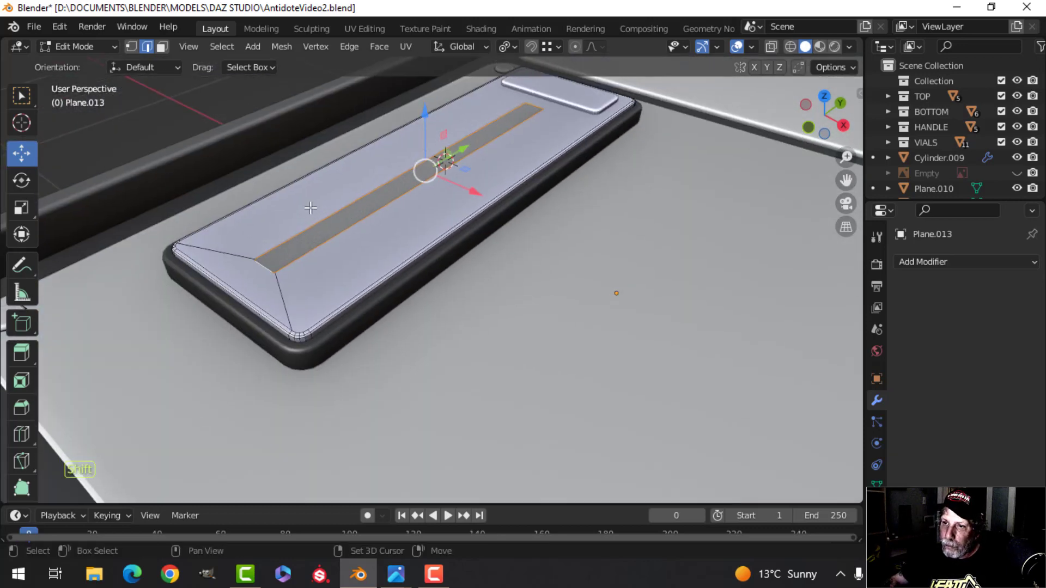
pyautogui.press('e')
pyautogui.rightClick(351, 212)
pyautogui.press('e')
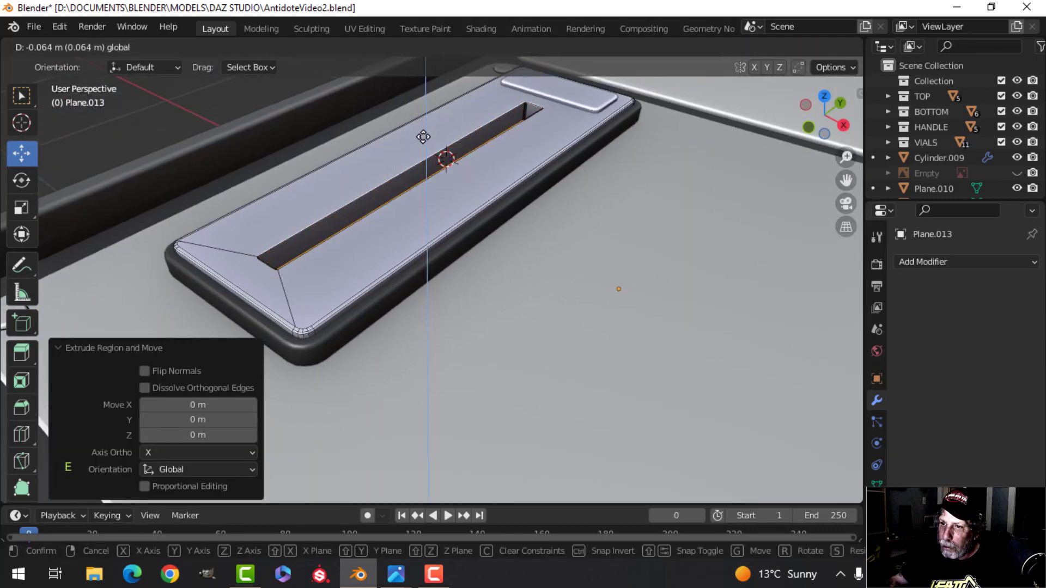
pyautogui.click(424, 142)
# Step: Bevel the slot's upper rim edges with four segments and return to object mode
pyautogui.scroll(-3, 430, 158)
pyautogui.moveTo(469, 236); pyautogui.dragTo(327, 246, button='middle')
pyautogui.scroll(3, 327, 246)
pyautogui.hotkey('alt', 'a')
pyautogui.keyDown('shift'); pyautogui.moveTo(177, 174); pyautogui.dragTo(306, 259, button='middle'); pyautogui.keyUp('shift')
pyautogui.scroll(6, 306, 260)
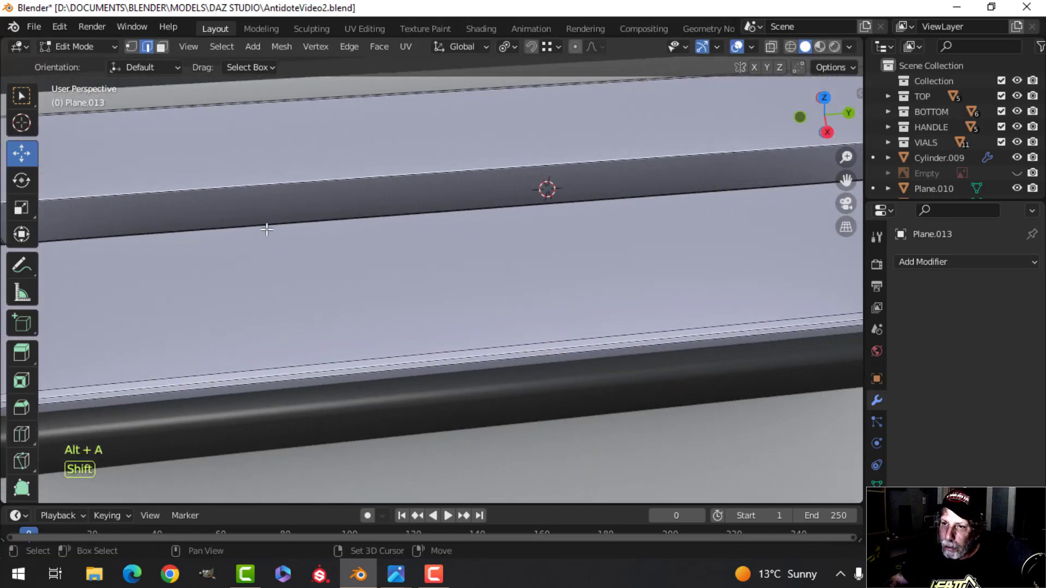
pyautogui.moveTo(266, 227); pyautogui.dragTo(284, 233, button='middle')
pyautogui.click(283, 234)
pyautogui.scroll(-5, 275, 246)
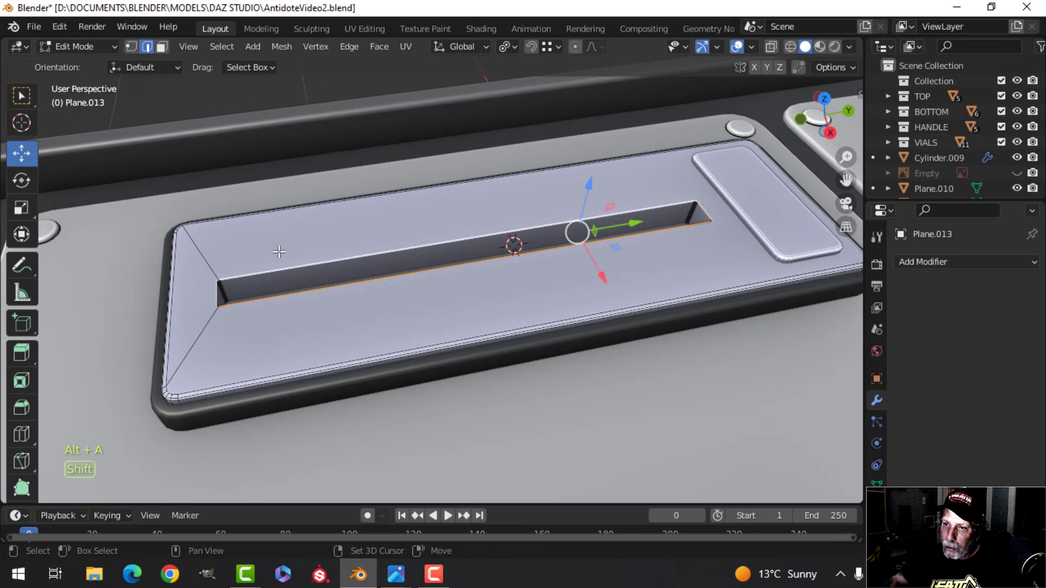
pyautogui.keyDown('alt'); pyautogui.keyDown('shift'); pyautogui.click(207, 287); pyautogui.keyUp('shift'); pyautogui.keyUp('alt')
pyautogui.scroll(5, 288, 292)
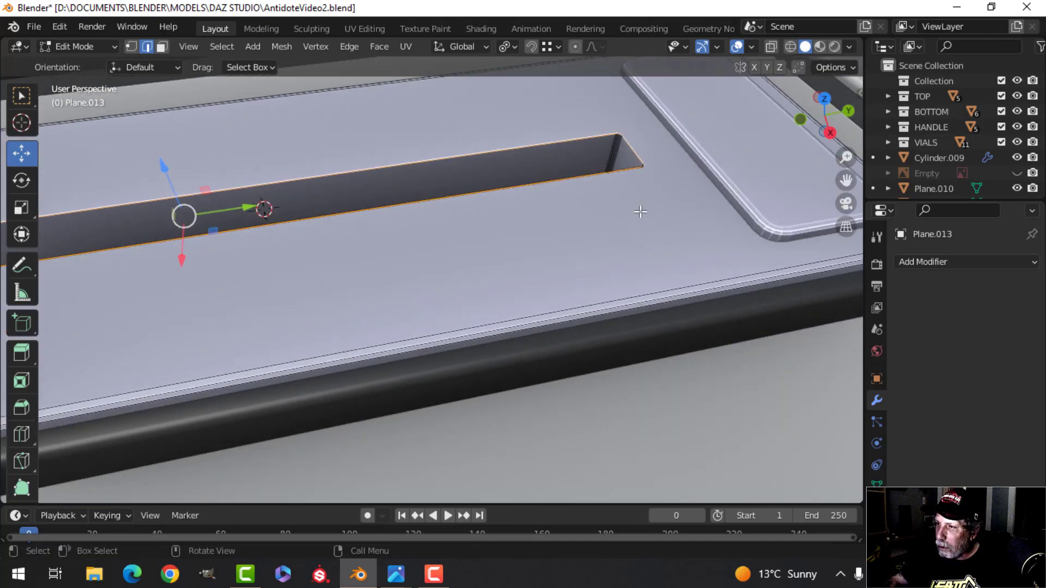
pyautogui.keyDown('shift'); pyautogui.moveTo(640, 212); pyautogui.dragTo(506, 205, button='middle'); pyautogui.keyUp('shift')
pyautogui.keyDown('shift'); pyautogui.moveTo(294, 316); pyautogui.dragTo(455, 231, button='middle'); pyautogui.keyUp('shift')
pyautogui.scroll(-3, 440, 245)
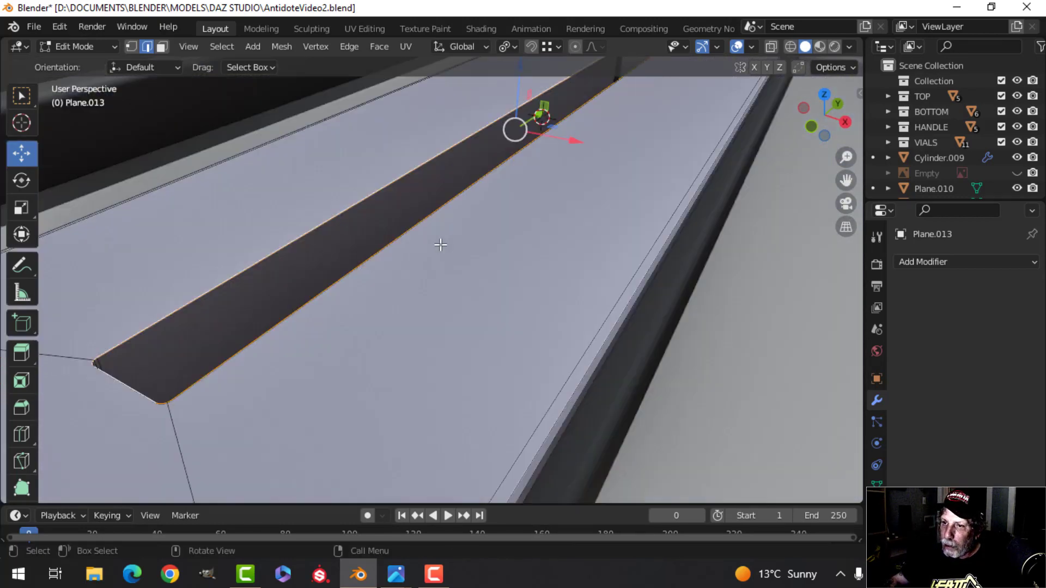
pyautogui.scroll(-4, 440, 244)
pyautogui.keyDown('shift'); pyautogui.moveTo(409, 275); pyautogui.dragTo(454, 249, button='middle'); pyautogui.keyUp('shift')
pyautogui.scroll(3, 441, 245)
pyautogui.hotkey('ctrl', 'b')
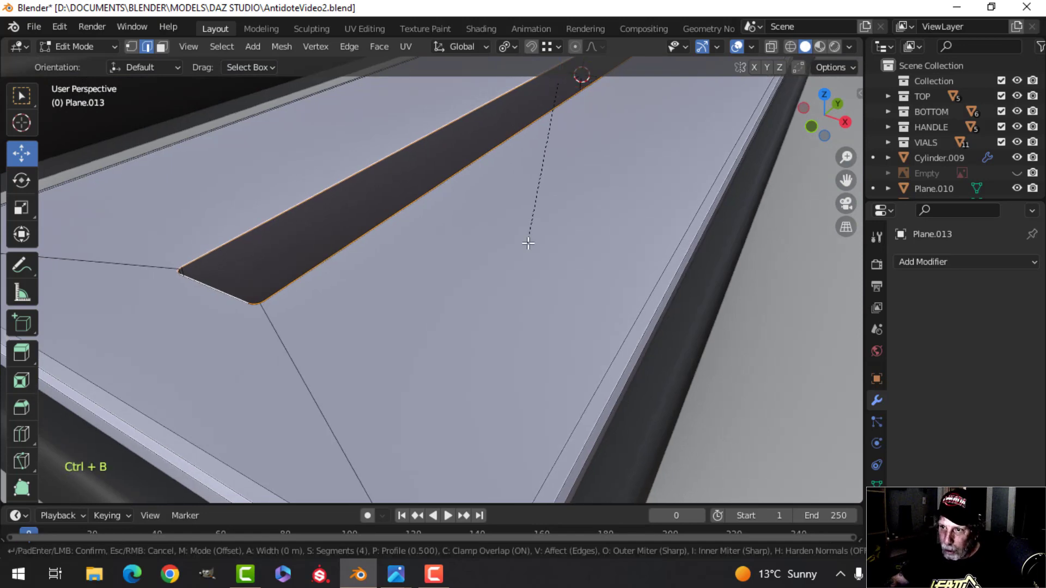
pyautogui.click(475, 294)
pyautogui.press('Tab')
pyautogui.scroll(-6, 482, 246)
pyautogui.hotkey('alt', 'a')
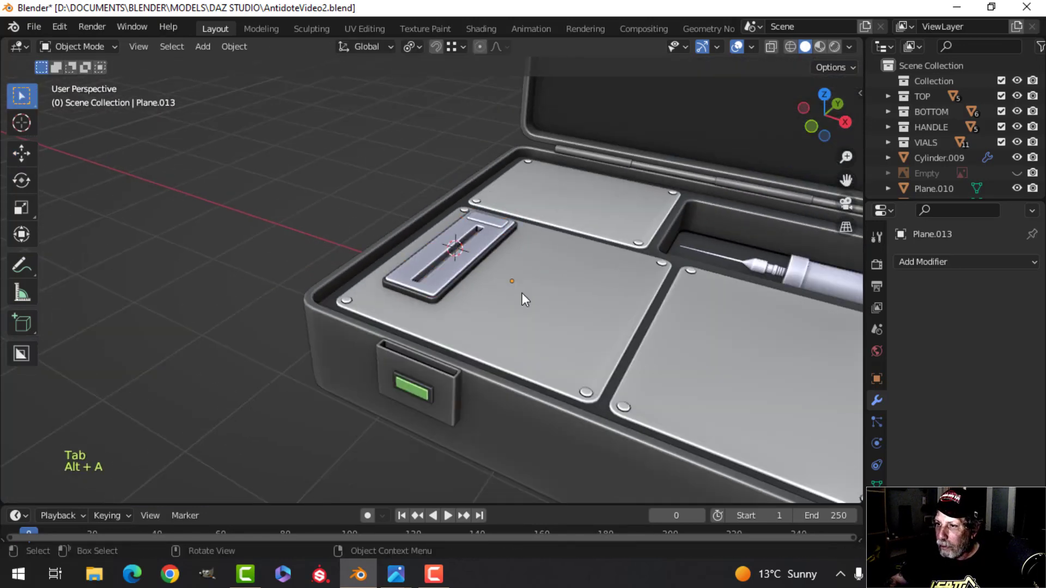
# Step: Examine the slotted block and its fit on the square plate from several angles
pyautogui.moveTo(522, 292); pyautogui.dragTo(457, 213, button='middle')
pyautogui.scroll(5, 498, 302)
pyautogui.scroll(-5, 499, 297)
pyautogui.moveTo(456, 213); pyautogui.dragTo(482, 231, button='middle')
pyautogui.scroll(2, 447, 229)
pyautogui.keyDown('shift'); pyautogui.moveTo(409, 229); pyautogui.dragTo(419, 180, button='middle'); pyautogui.keyUp('shift')
pyautogui.moveTo(418, 180); pyautogui.dragTo(397, 233, button='middle')
pyautogui.scroll(-2, 387, 192)
pyautogui.scroll(-1, 387, 191)
pyautogui.moveTo(396, 233)
pyautogui.mouseDown(button='middle')
pyautogui.moveTo(479, 199)
pyautogui.moveTo(410, 234)
pyautogui.mouseUp(button='middle')
pyautogui.scroll(4, 468, 201)
pyautogui.scroll(-1, 404, 202)
pyautogui.keyDown('shift'); pyautogui.moveTo(387, 197); pyautogui.dragTo(413, 235, button='middle'); pyautogui.keyUp('shift')
pyautogui.scroll(-2, 421, 224)
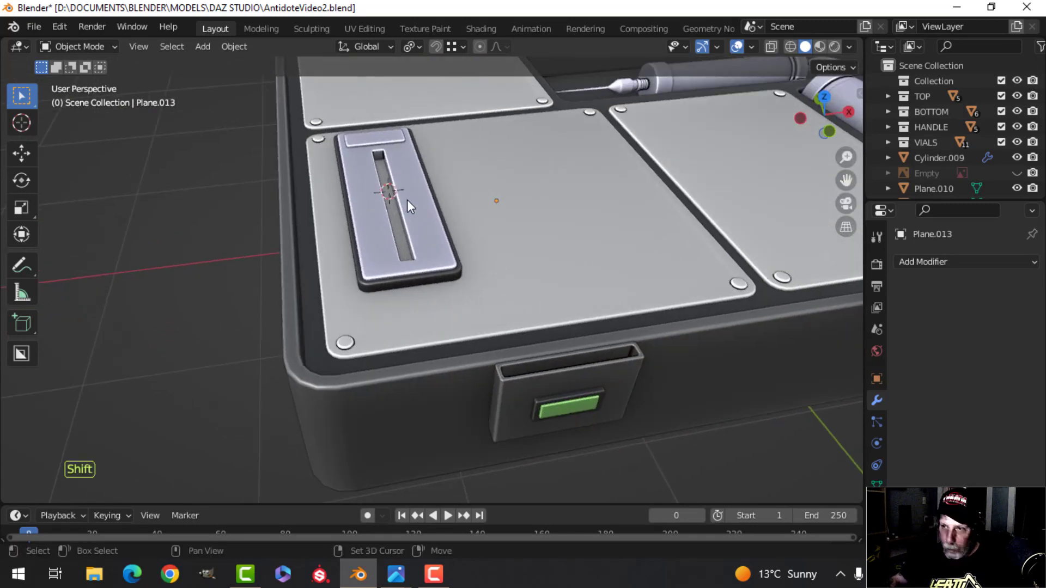
# Step: Add a plane at the 3D cursor, scale it down to fit the block, and raise it about 0.12 m along Z
pyautogui.hotkey('shift', 'a')
pyautogui.moveTo(388, 199)
pyautogui.click(463, 200)
pyautogui.press('Tab')
pyautogui.press('s')
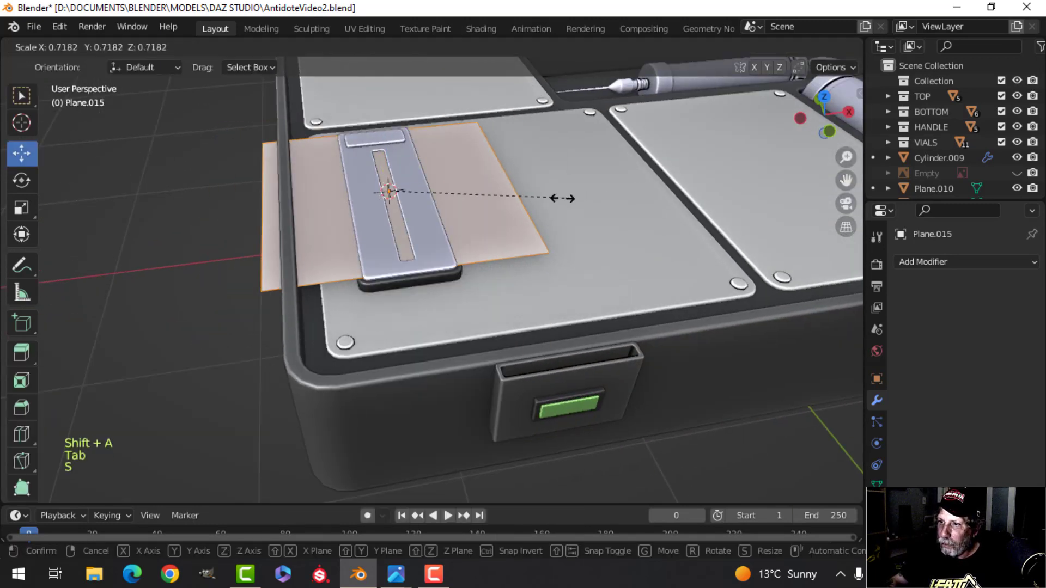
pyautogui.click(411, 197)
pyautogui.moveTo(384, 138); pyautogui.dragTo(388, 110)
# Step: Scale the plane to about 0.46 along Y, and enlarge it uniformly by about 1.04
pyautogui.moveTo(401, 158); pyautogui.dragTo(551, 263, button='middle')
pyautogui.scroll(4, 550, 263)
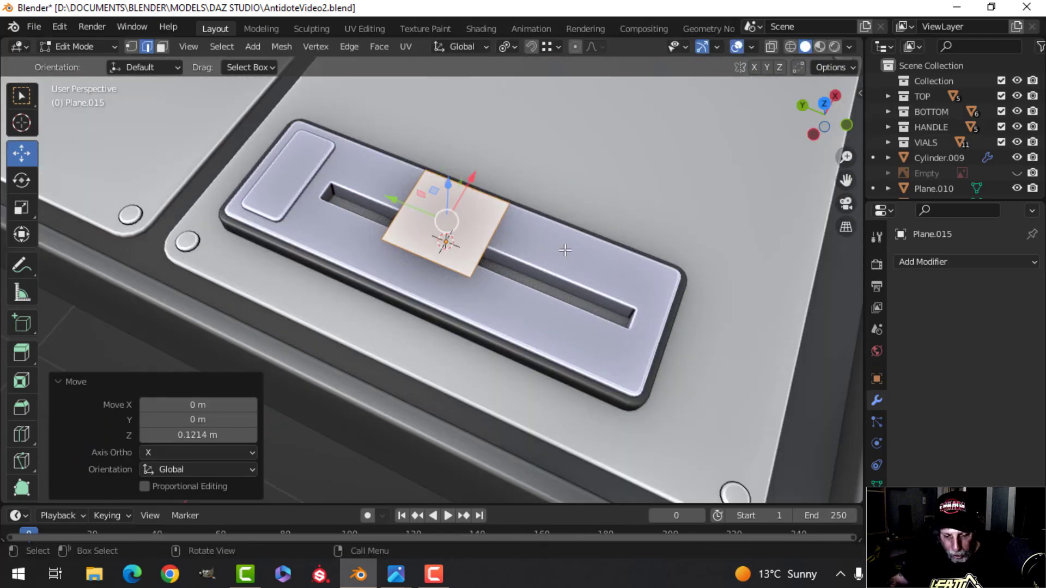
pyautogui.press('s')
pyautogui.press('y')
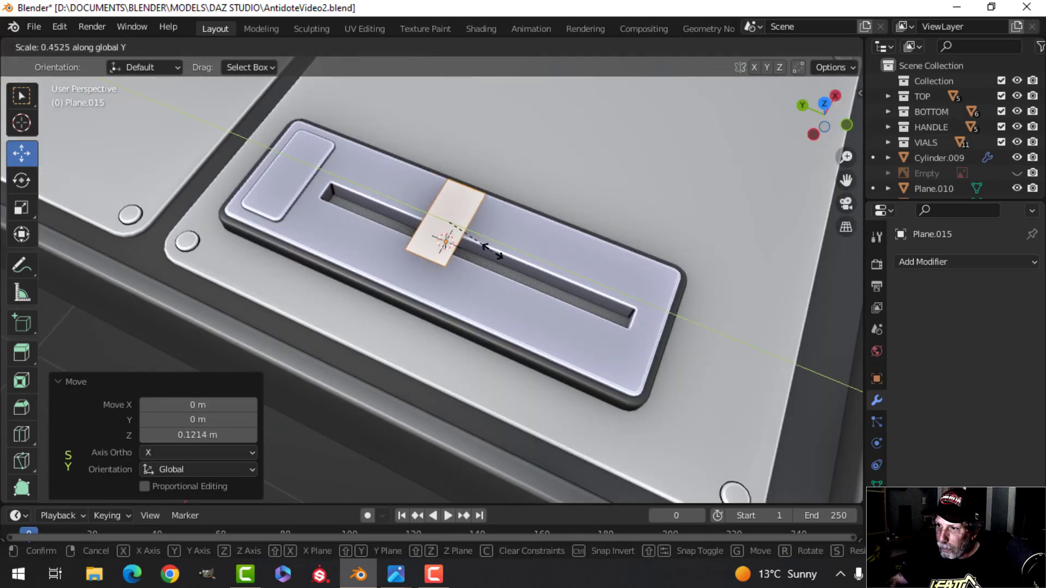
pyautogui.click(493, 251)
pyautogui.press('KP_7')
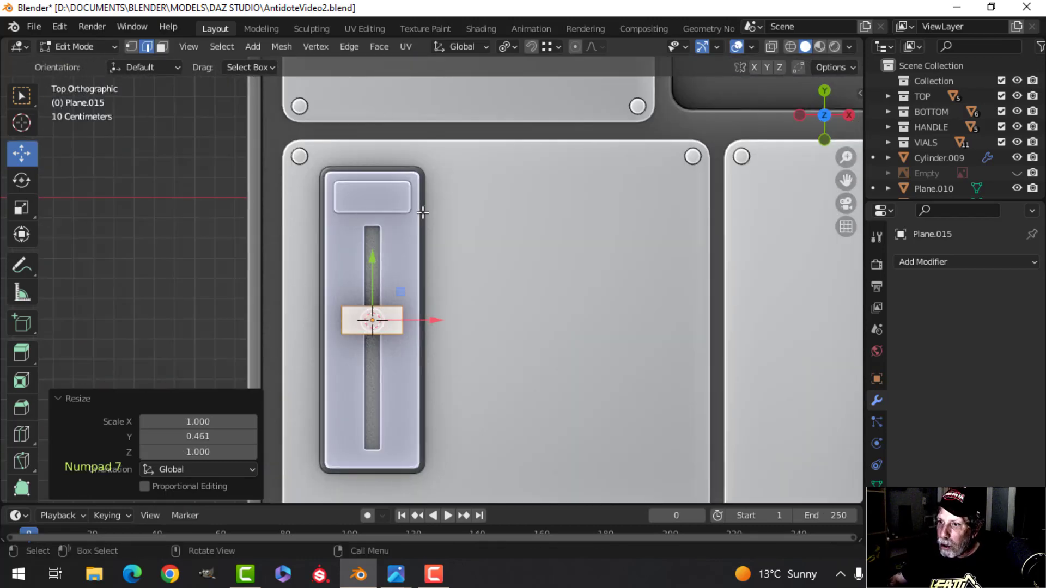
pyautogui.press('s')
pyautogui.click(434, 206)
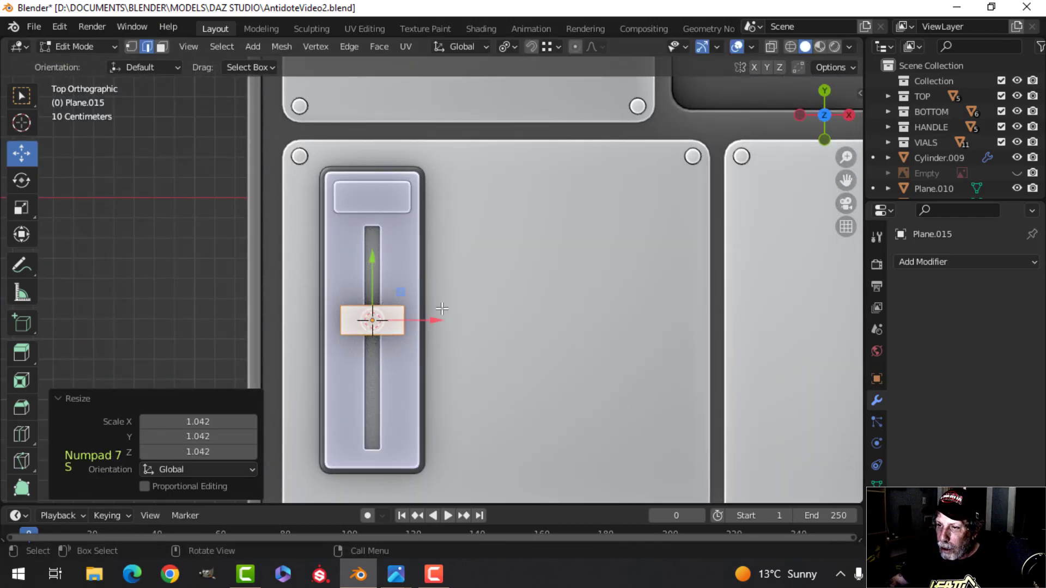
# Step: Extrude the plane up about 0.14 m and lower the resulting top face about 0.045 m along Z
pyautogui.moveTo(442, 307); pyautogui.dragTo(457, 341, button='middle')
pyautogui.keyDown('shift'); pyautogui.moveTo(378, 278); pyautogui.dragTo(364, 341, button='middle'); pyautogui.keyUp('shift')
pyautogui.press('e')
pyautogui.click(371, 292)
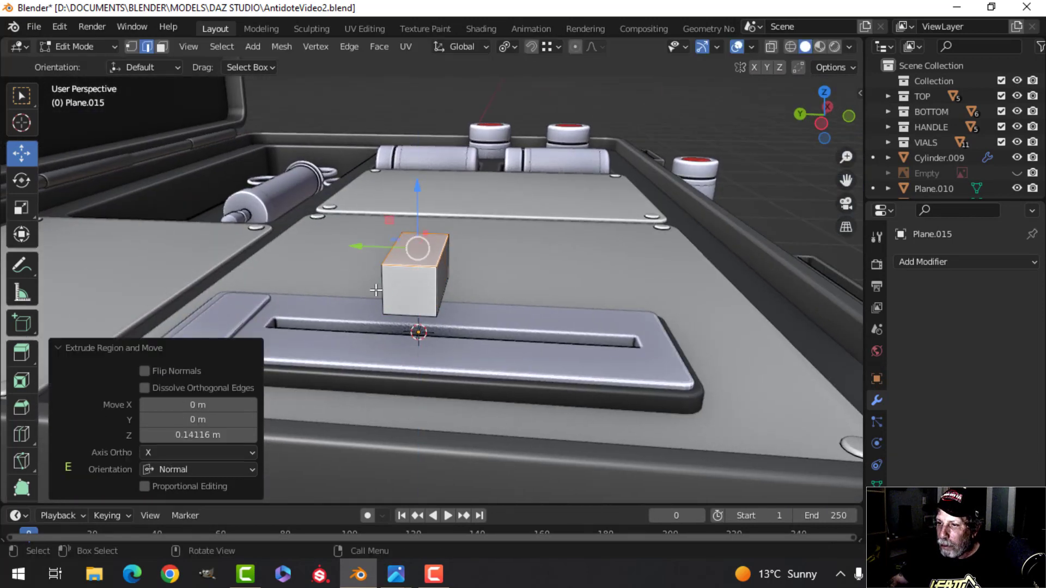
pyautogui.moveTo(482, 277); pyautogui.dragTo(497, 306, button='middle')
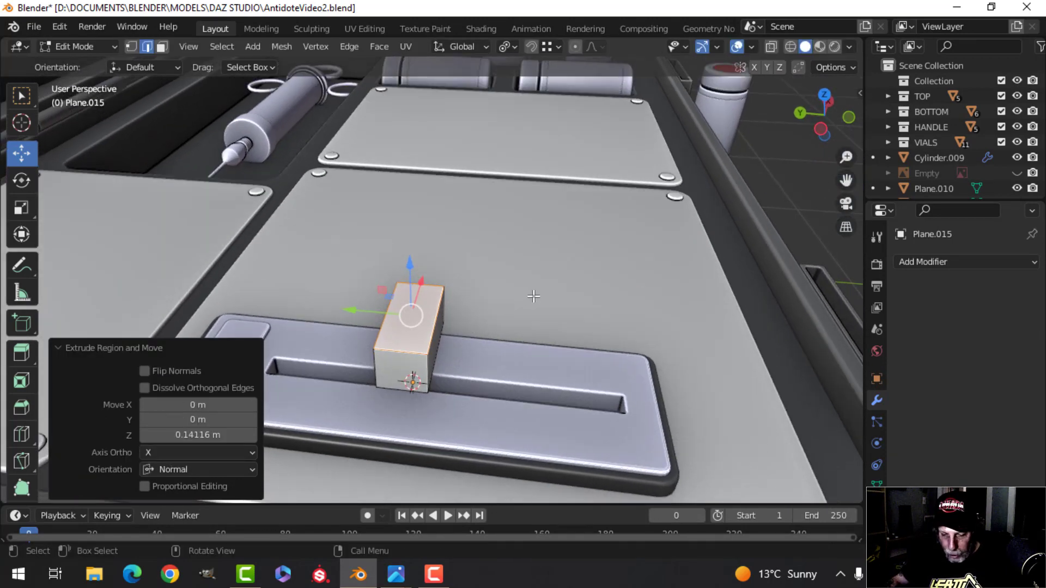
pyautogui.moveTo(411, 265); pyautogui.dragTo(412, 283)
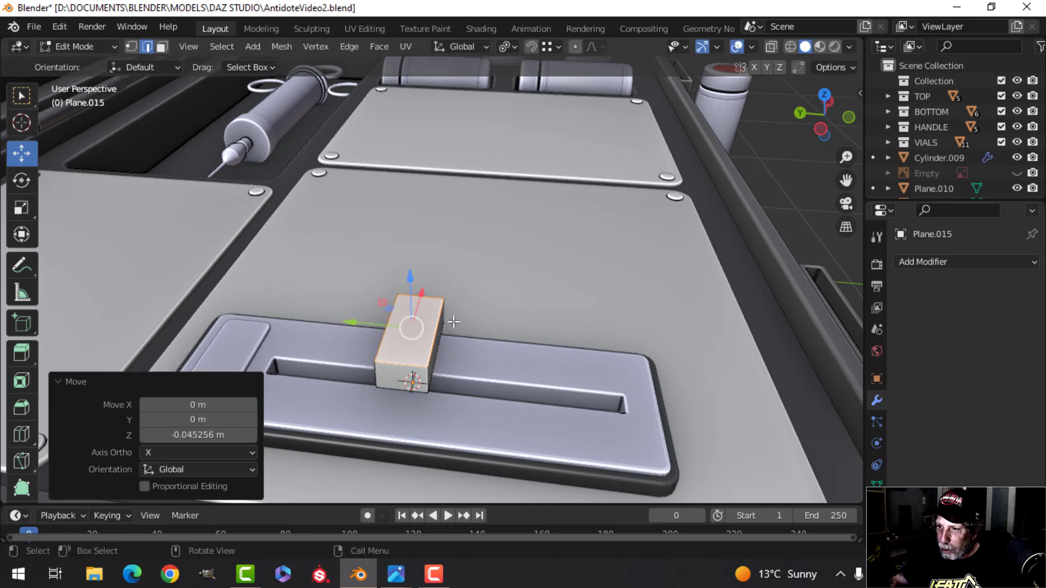
# Step: Extrude the bar's top face up another 0.07 m or so and narrow it along Y to taper the upper part
pyautogui.moveTo(412, 283); pyautogui.dragTo(455, 299, button='middle')
pyautogui.moveTo(424, 241); pyautogui.dragTo(429, 229)
pyautogui.press('e')
pyautogui.click(427, 249)
pyautogui.moveTo(472, 273); pyautogui.dragTo(561, 306, button='middle')
pyautogui.press('ctrl+KP_3')
pyautogui.press('s')
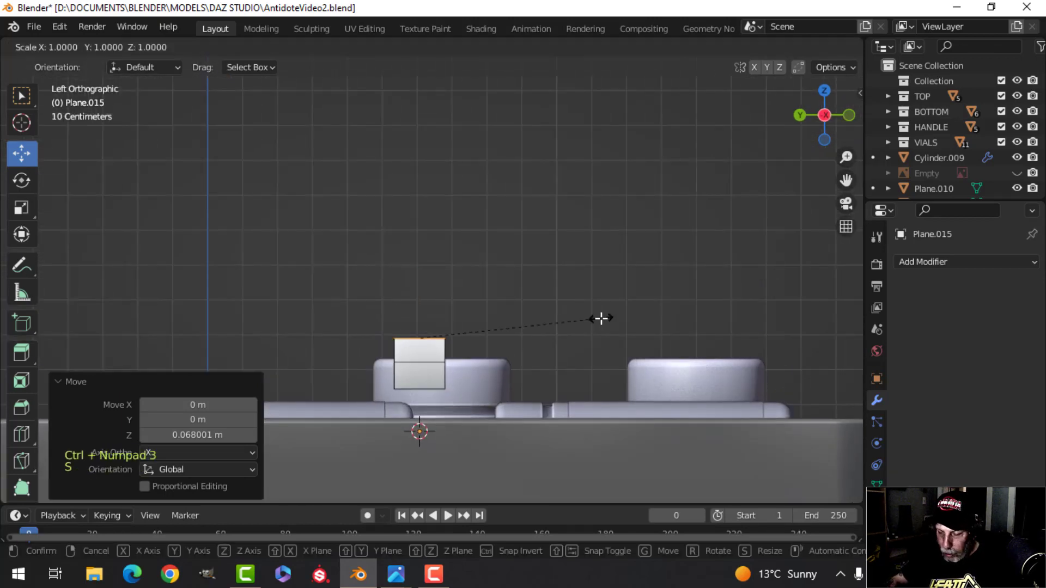
pyautogui.press('y')
pyautogui.click(485, 337)
# Step: Lower the whole tapered bar about 0.25 m along Z and scale it to about 0.75 along Y
pyautogui.moveTo(485, 337); pyautogui.dragTo(381, 393, button='middle')
pyautogui.scroll(-2, 392, 348)
pyautogui.keyDown('shift'); pyautogui.moveTo(414, 306); pyautogui.dragTo(457, 255, button='middle'); pyautogui.keyUp('shift')
pyautogui.scroll(2, 436, 284)
pyautogui.keyDown('shift'); pyautogui.moveTo(378, 358); pyautogui.dragTo(416, 270, button='middle'); pyautogui.keyUp('shift')
pyautogui.hotkey('alt', 'a')
pyautogui.moveTo(396, 311); pyautogui.dragTo(441, 284, button='middle')
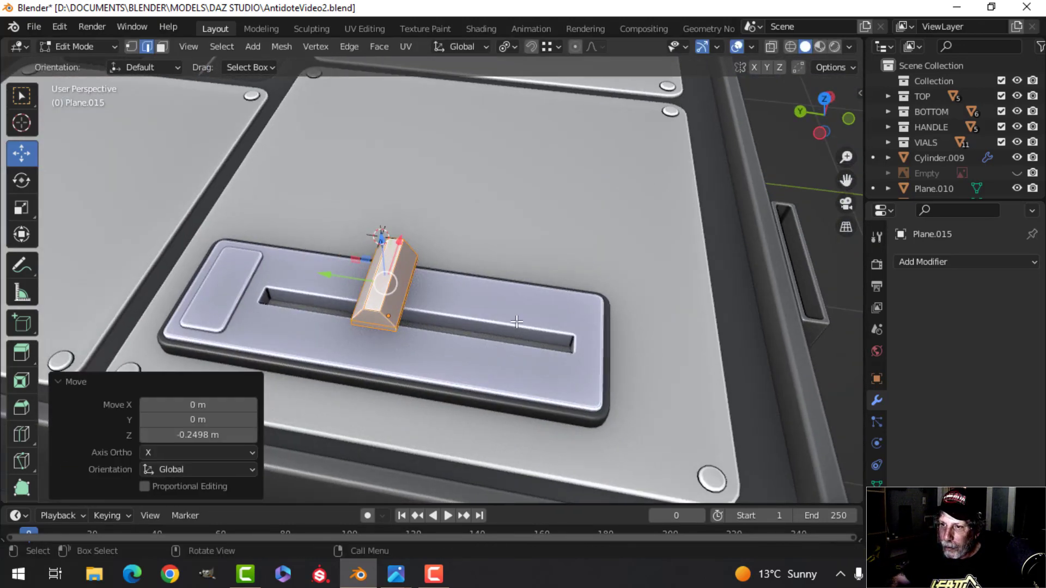
pyautogui.press('a')
pyautogui.press('s')
pyautogui.press('y')
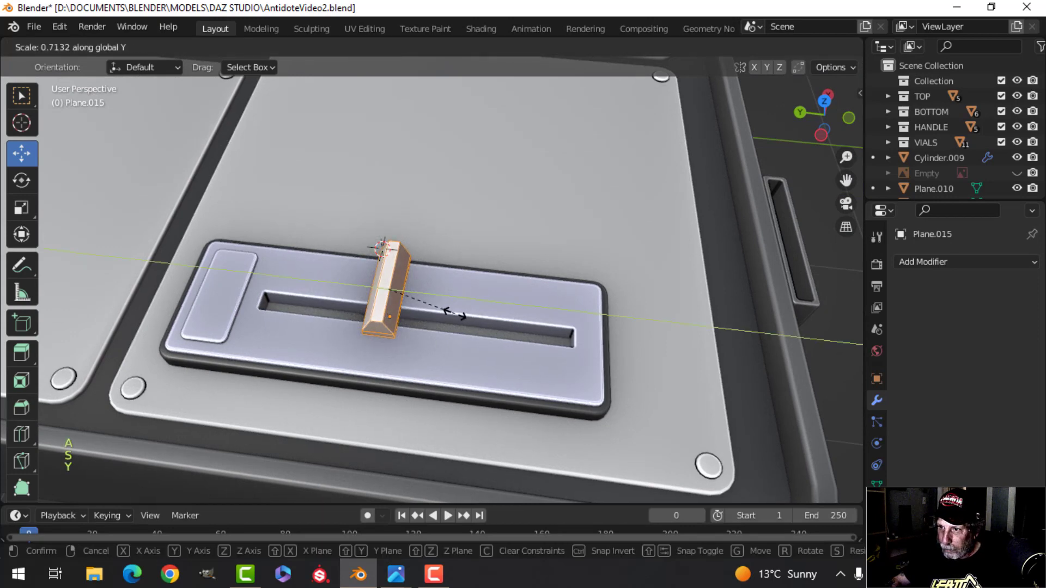
pyautogui.click(459, 314)
# Step: Resize the whole tapered bar along X to suit the block's width
pyautogui.moveTo(459, 315); pyautogui.dragTo(359, 263, button='middle')
pyautogui.scroll(2, 435, 269)
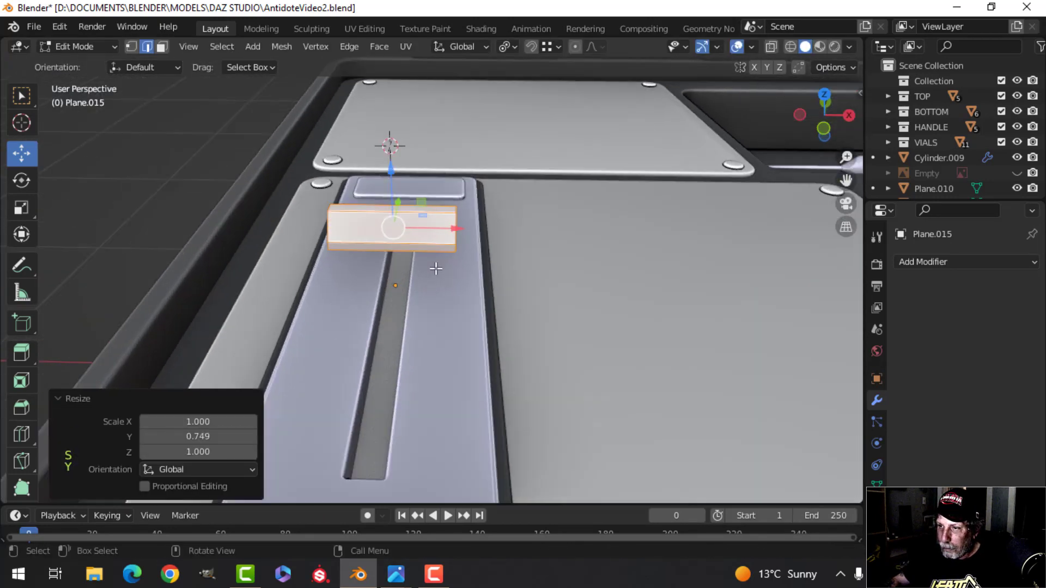
pyautogui.moveTo(434, 268); pyautogui.dragTo(388, 305, button='middle')
pyautogui.press('s')
pyautogui.press('x')
pyautogui.click(513, 293)
pyautogui.scroll(2, 392, 352)
pyautogui.hotkey('alt', 'a')
# Step: Duplicate the tapered bar's bottom face and lower the copy about 0.08 m along Z
pyautogui.moveTo(378, 377); pyautogui.dragTo(508, 317, button='middle')
pyautogui.scroll(-3, 394, 302)
pyautogui.scroll(-4, 469, 323)
pyautogui.moveTo(442, 333); pyautogui.dragTo(498, 289, button='middle')
pyautogui.scroll(4, 452, 349)
pyautogui.scroll(2, 486, 289)
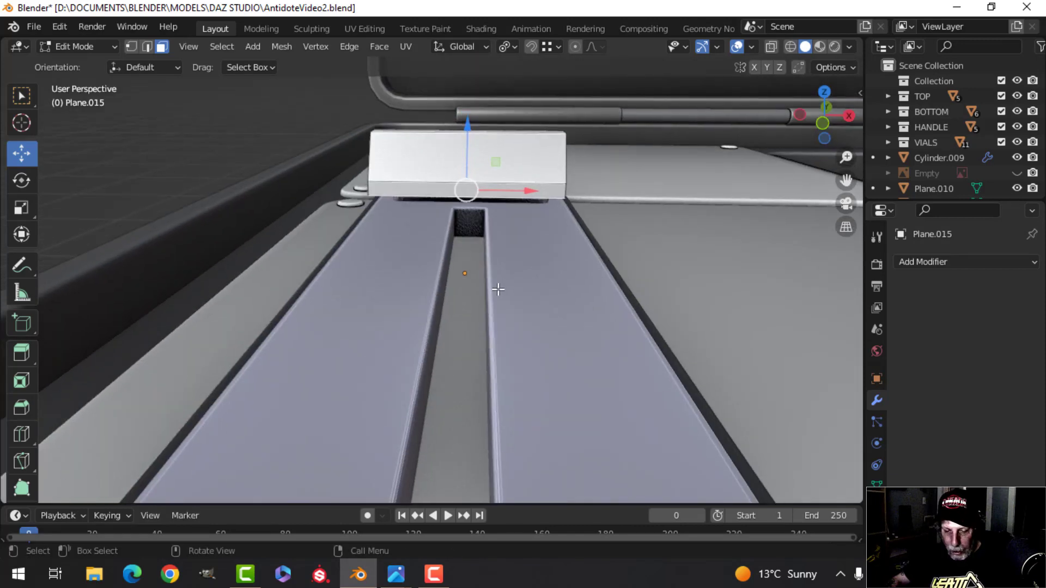
pyautogui.hotkey('shift', 'd')
pyautogui.rightClick(498, 289)
pyautogui.moveTo(466, 130); pyautogui.dragTo(486, 186)
pyautogui.moveTo(556, 307); pyautogui.dragTo(556, 320, button='middle')
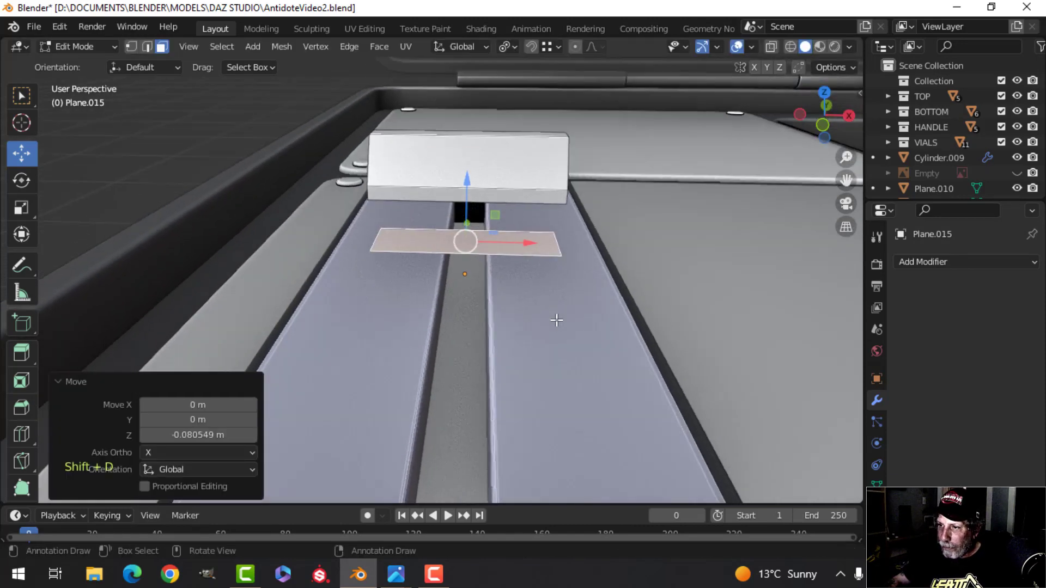
# Step: Narrow the duplicated face along X to about the slot's width and extrude it down into the slot as a stem
pyautogui.press('s')
pyautogui.press('x')
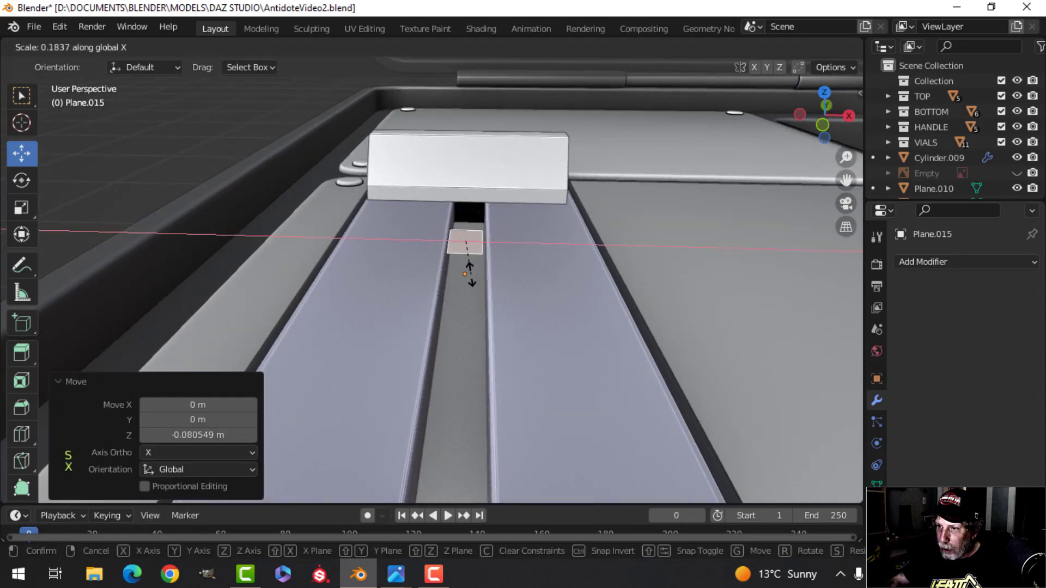
pyautogui.click(452, 269)
pyautogui.moveTo(451, 264); pyautogui.dragTo(450, 236, button='middle')
pyautogui.press('e')
pyautogui.click(471, 309)
# Step: Select the whole linked stem and narrow it along Y
pyautogui.moveTo(479, 310); pyautogui.dragTo(401, 293, button='middle')
pyautogui.press('a')
pyautogui.moveTo(472, 289); pyautogui.dragTo(470, 286, button='middle')
pyautogui.hotkey('alt', 'a')
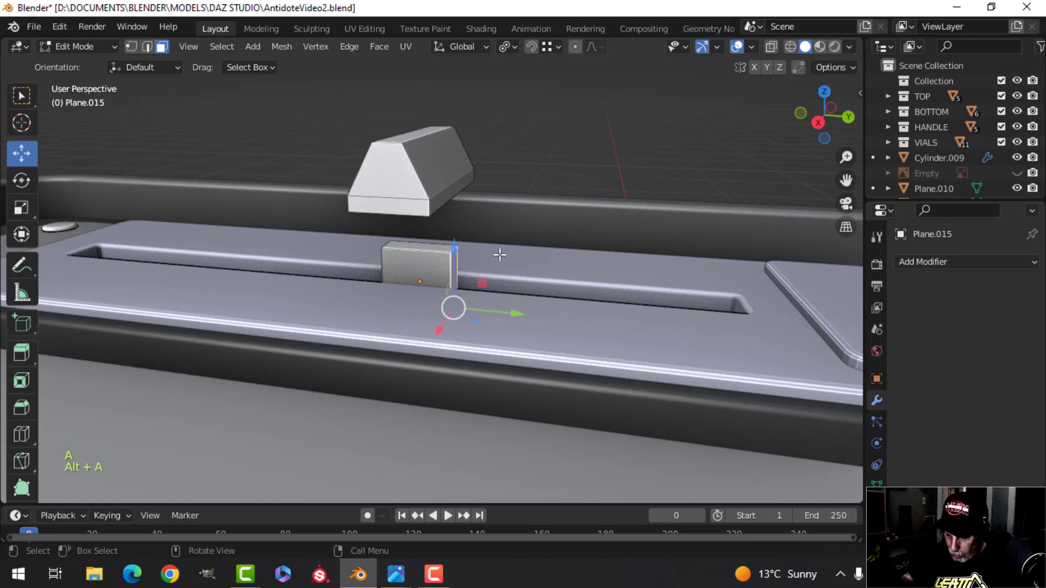
pyautogui.hotkey('ctrl', 'l')
pyautogui.press('s')
pyautogui.press('y')
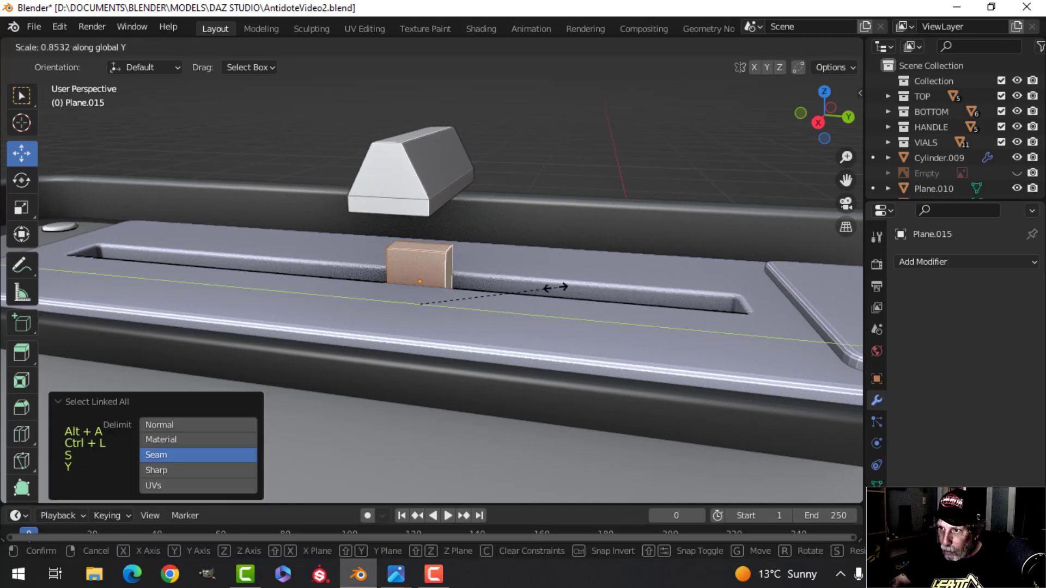
pyautogui.click(509, 287)
pyautogui.hotkey('alt', 'a')
# Step: Raise the stem's top face slightly along Z and delete that face
pyautogui.moveTo(497, 292); pyautogui.dragTo(393, 295, button='middle')
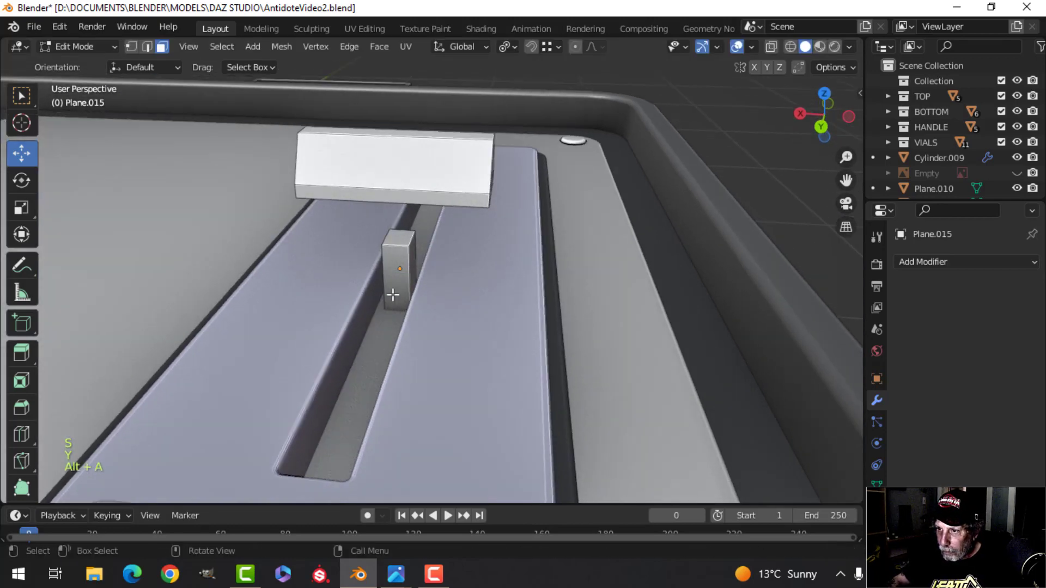
pyautogui.click(392, 238)
pyautogui.scroll(-3, 392, 238)
pyautogui.moveTo(394, 240); pyautogui.dragTo(404, 211, button='middle')
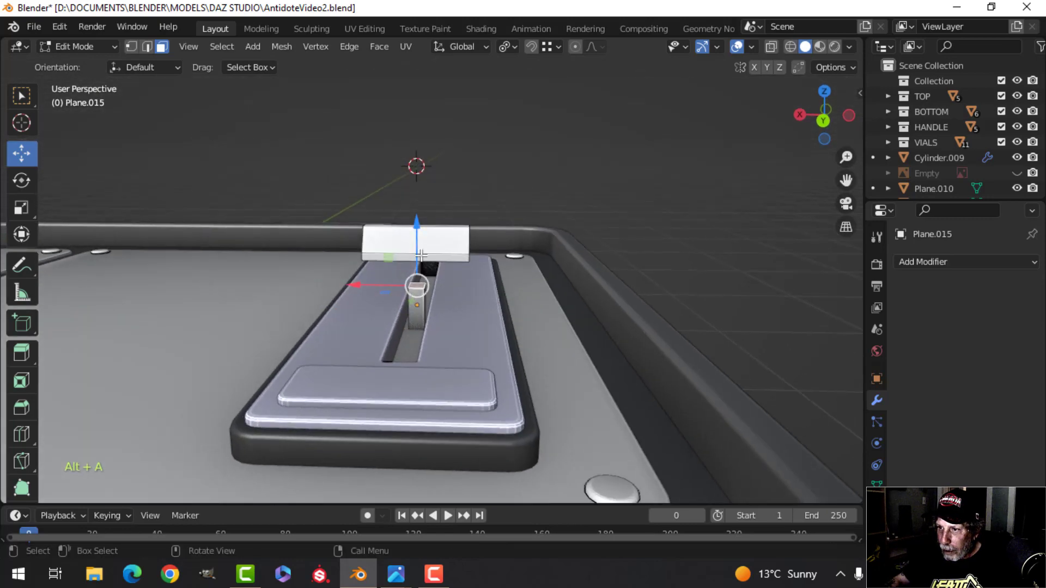
pyautogui.moveTo(418, 243); pyautogui.dragTo(424, 215)
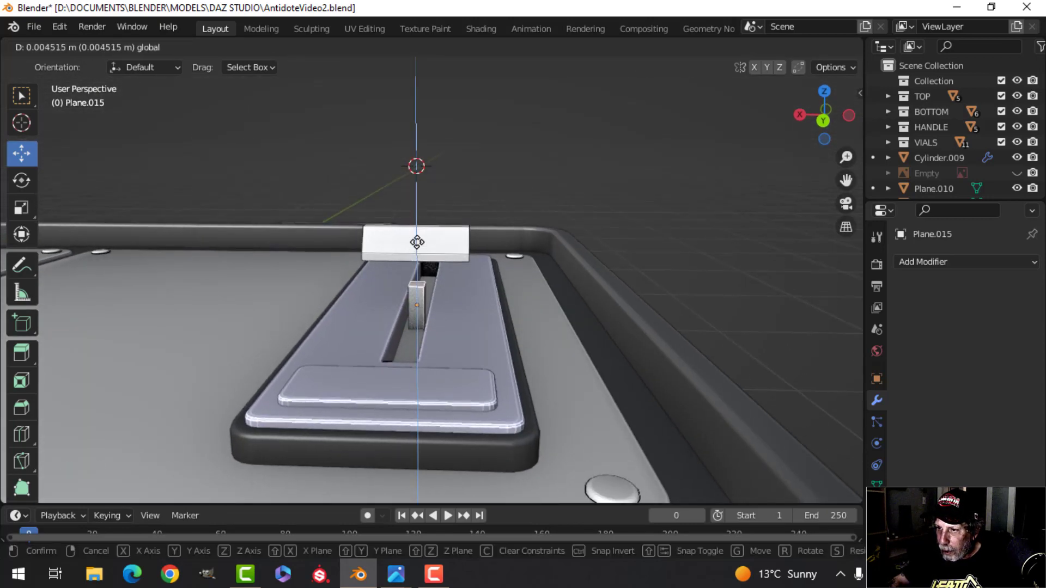
pyautogui.moveTo(417, 242); pyautogui.dragTo(417, 240)
pyautogui.moveTo(418, 240); pyautogui.dragTo(426, 289, button='middle')
pyautogui.scroll(2, 423, 298)
pyautogui.moveTo(435, 234); pyautogui.dragTo(435, 227)
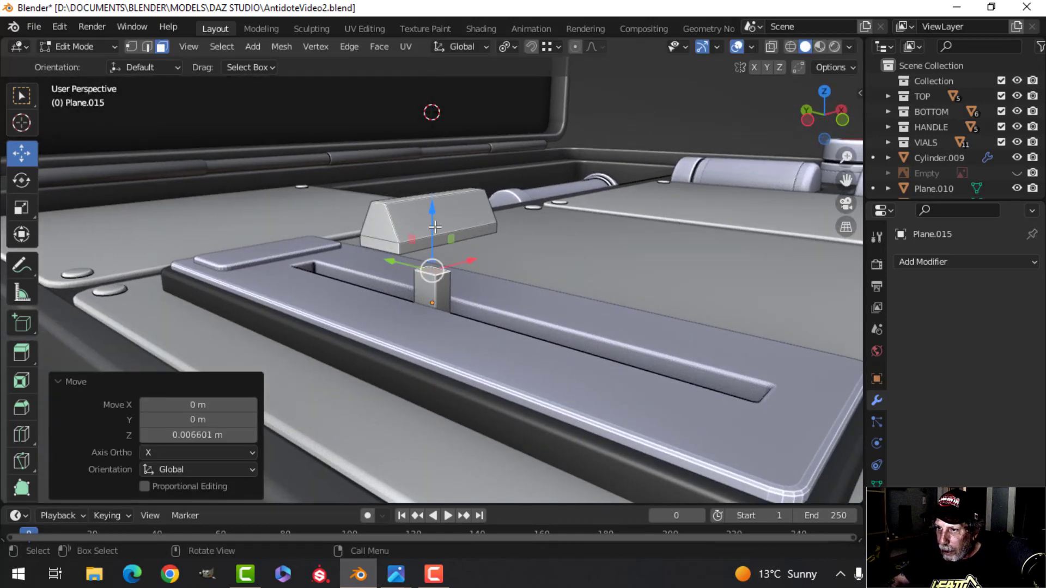
pyautogui.press('x')
pyautogui.click(429, 230)
pyautogui.moveTo(483, 269); pyautogui.dragTo(445, 282, button='middle')
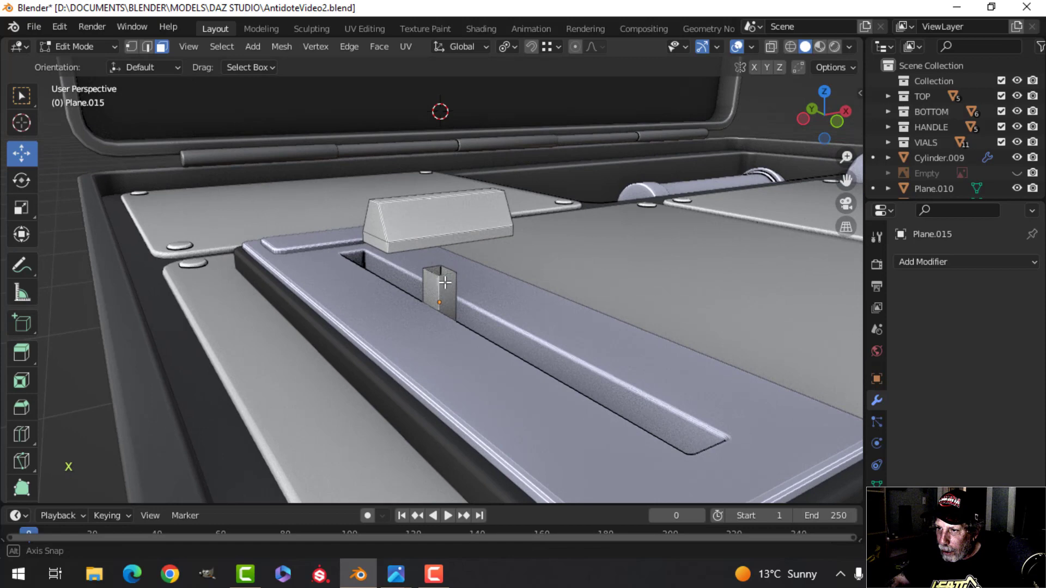
# Step: Select the whole linked tapered knob and lower it along Z to sit just above the stem's top
pyautogui.click(416, 221)
pyautogui.hotkey('ctrl', 'l')
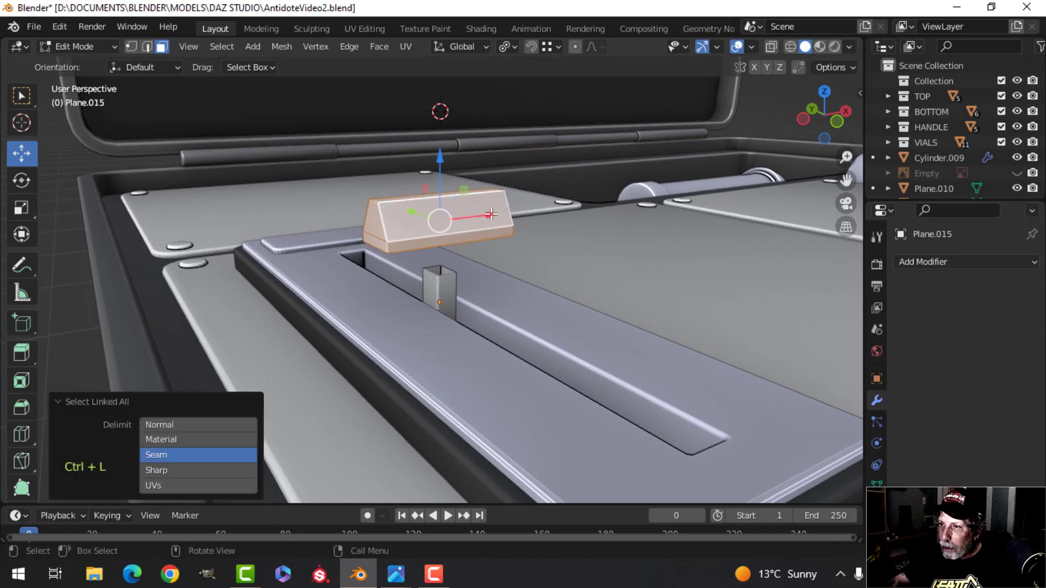
pyautogui.moveTo(440, 159); pyautogui.dragTo(435, 200)
pyautogui.moveTo(439, 234); pyautogui.dragTo(518, 308, button='middle')
pyautogui.scroll(3, 467, 324)
pyautogui.scroll(1, 518, 309)
pyautogui.moveTo(481, 191); pyautogui.dragTo(488, 165)
pyautogui.moveTo(488, 165); pyautogui.dragTo(482, 318, button='middle')
# Step: Bevel the stem's vertical corner edges about 0.0037 m wide with 2 segments
pyautogui.press('Tab')
pyautogui.press('Tab')
pyautogui.press('a')
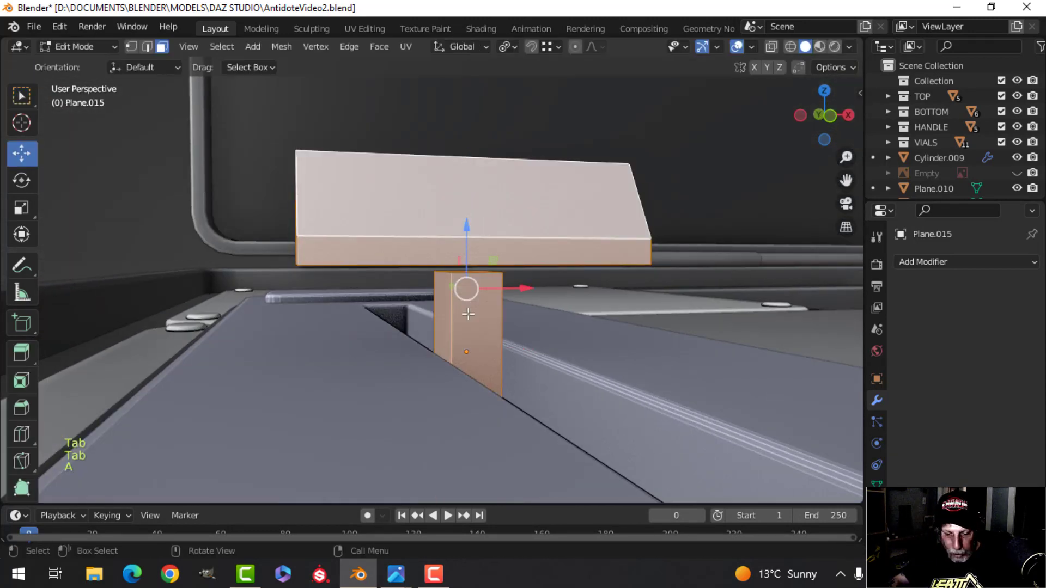
pyautogui.hotkey('alt', 'a')
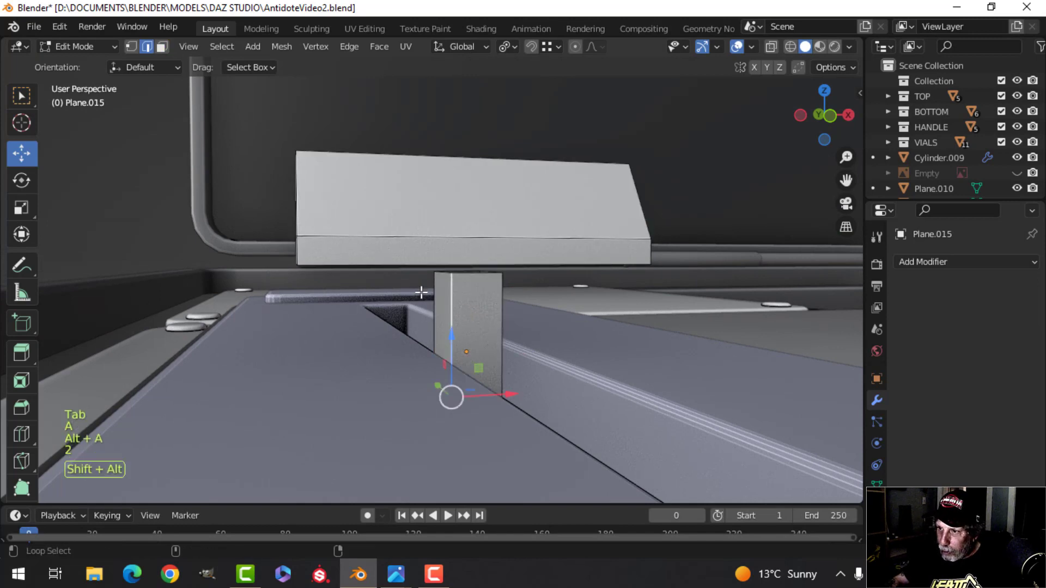
pyautogui.moveTo(523, 311); pyautogui.dragTo(471, 322, button='middle')
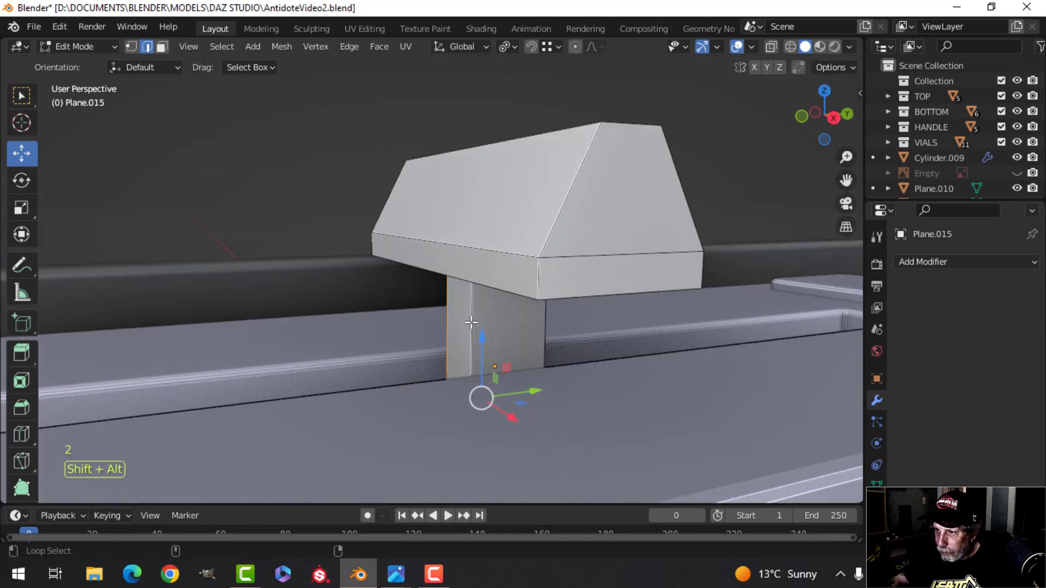
pyautogui.keyDown('alt'); pyautogui.keyDown('shift'); pyautogui.click(538, 331); pyautogui.keyUp('shift'); pyautogui.keyUp('alt')
pyautogui.moveTo(539, 330); pyautogui.dragTo(574, 377, button='middle')
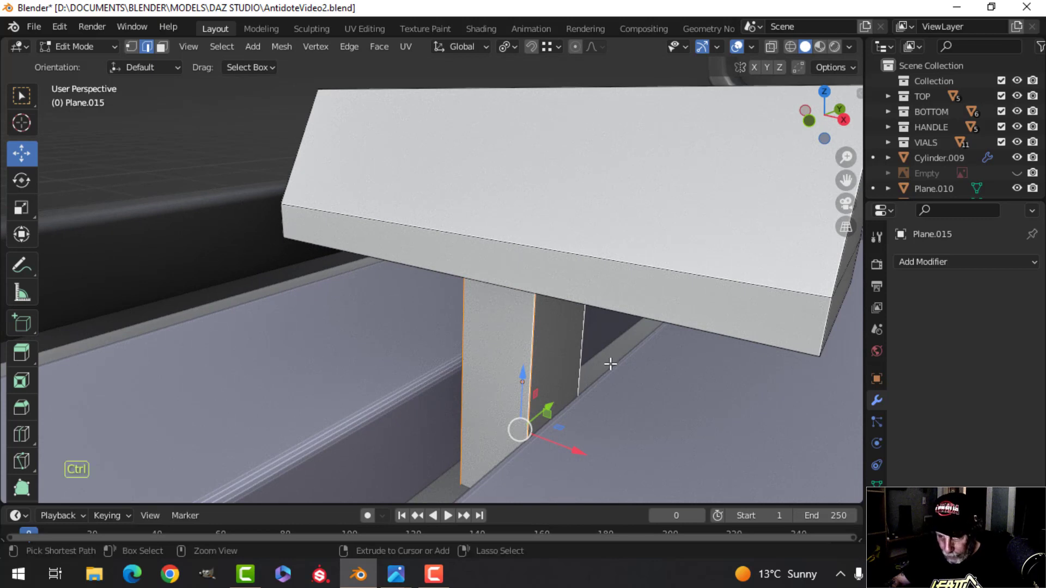
pyautogui.hotkey('ctrl', 'b')
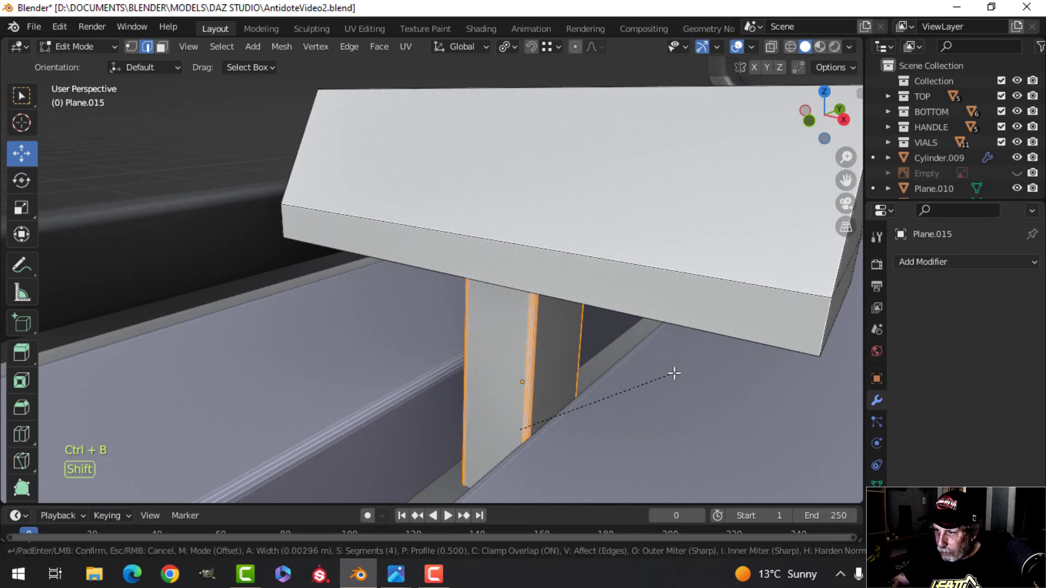
pyautogui.click(684, 369)
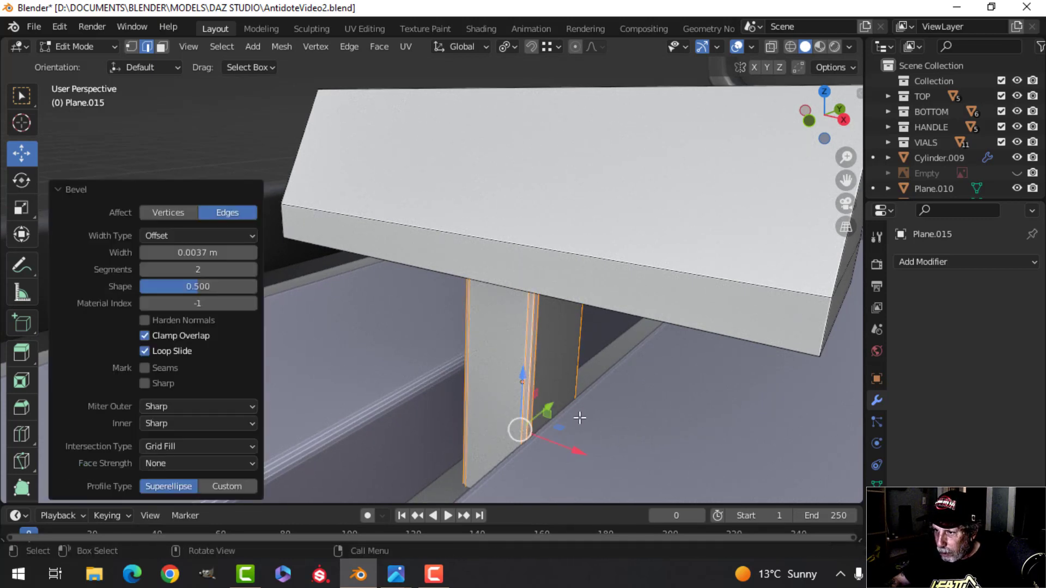
pyautogui.hotkey('alt', 'a')
pyautogui.press('Tab')
pyautogui.hotkey('alt', 'a')
# Step: Reposition the stem's bottom face along Z within the slot and delete that face
pyautogui.scroll(-4, 564, 423)
pyautogui.moveTo(564, 424); pyautogui.dragTo(537, 273, button='middle')
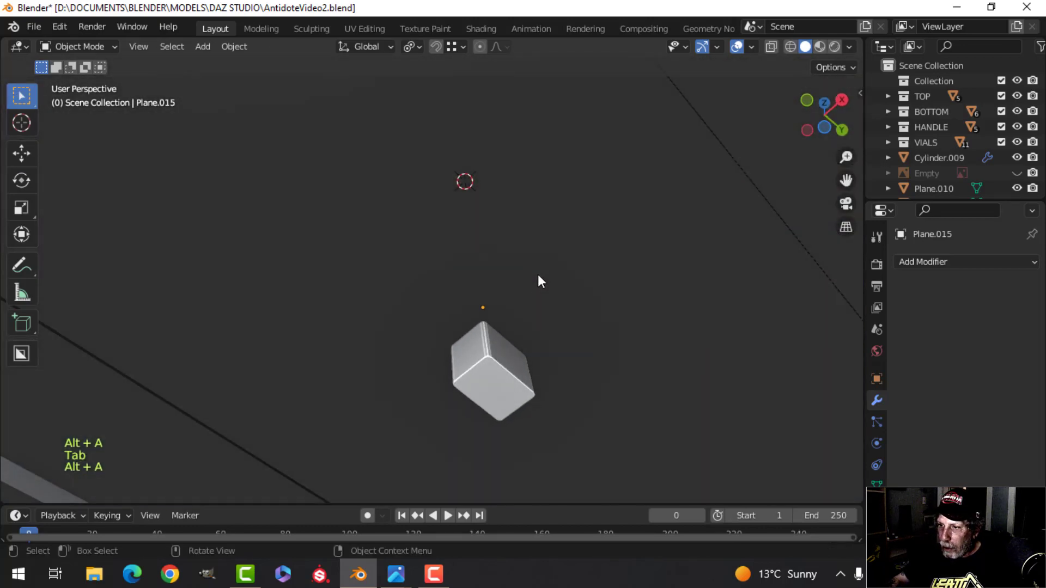
pyautogui.press('Tab')
pyautogui.press('3')
pyautogui.click(498, 392)
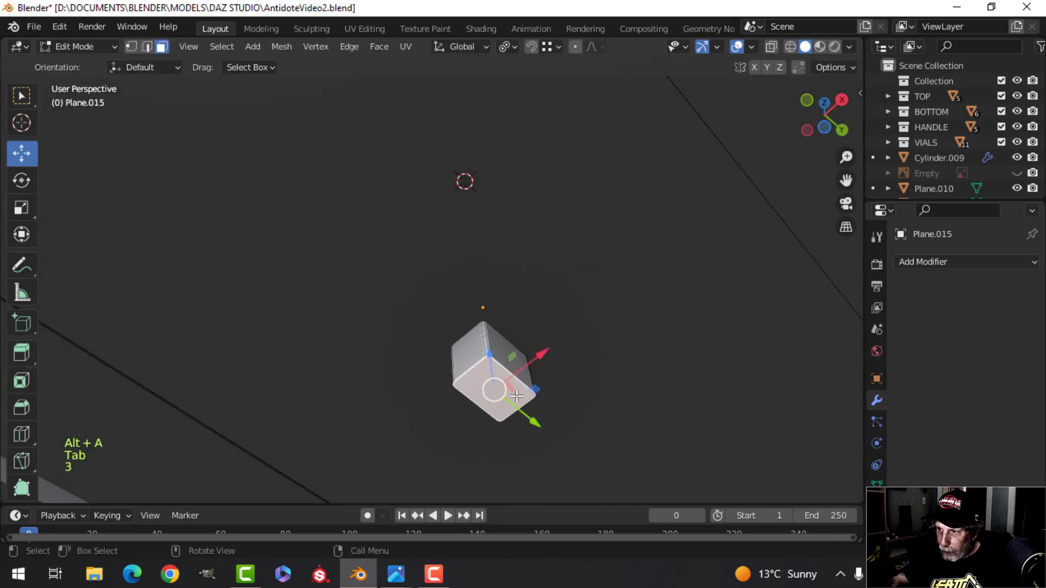
pyautogui.moveTo(498, 391); pyautogui.dragTo(492, 453, button='middle')
pyautogui.press('g')
pyautogui.press('z')
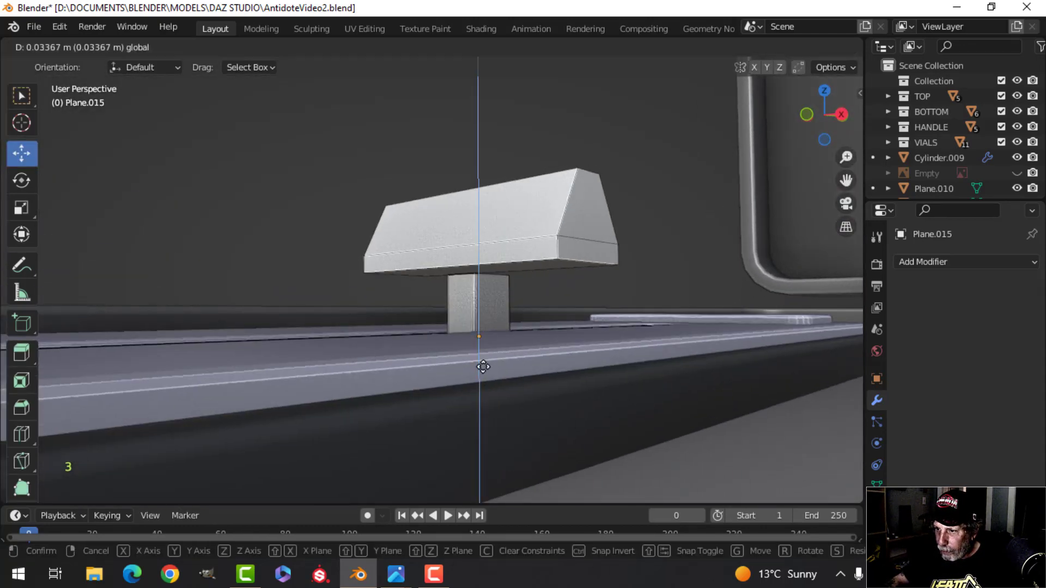
pyautogui.click(490, 417)
pyautogui.moveTo(491, 417); pyautogui.dragTo(499, 349, button='middle')
pyautogui.moveTo(542, 380); pyautogui.dragTo(370, 303, button='middle')
pyautogui.press('g')
pyautogui.press('z')
pyautogui.click(473, 343)
pyautogui.press('x')
pyautogui.click(464, 344)
pyautogui.press('Tab')
pyautogui.hotkey('alt', 'a')
pyautogui.press('Tab')
pyautogui.press('Tab')
pyautogui.hotkey('alt', 'a')
pyautogui.press('Tab')
pyautogui.hotkey('alt', 'a')
# Step: Bevel the knob's four sloping corner edges about 0.0043 m wide with 3 segments
pyautogui.scroll(2, 400, 303)
pyautogui.press('2')
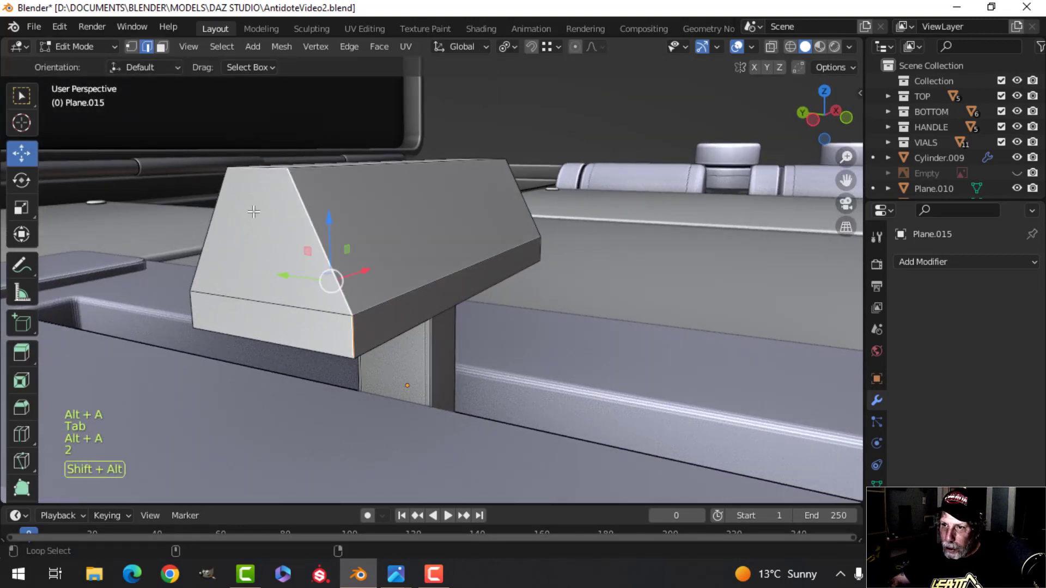
pyautogui.keyDown('alt'); pyautogui.keyDown('shift'); pyautogui.click(229, 189); pyautogui.keyUp('shift'); pyautogui.keyUp('alt')
pyautogui.moveTo(229, 190); pyautogui.dragTo(600, 347, button='middle')
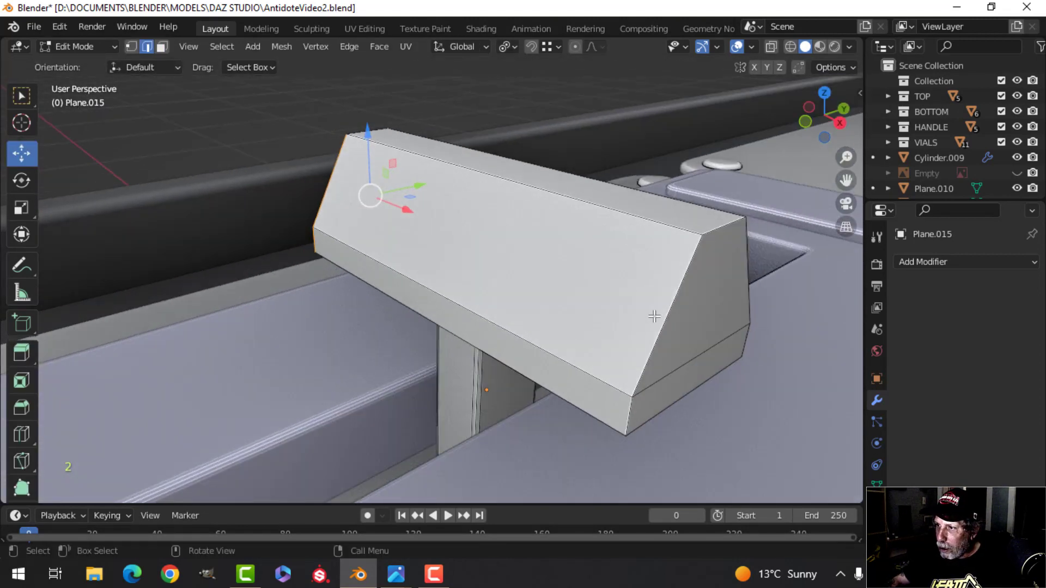
pyautogui.moveTo(768, 323); pyautogui.dragTo(546, 341, button='middle')
pyautogui.hotkey('ctrl', 'b')
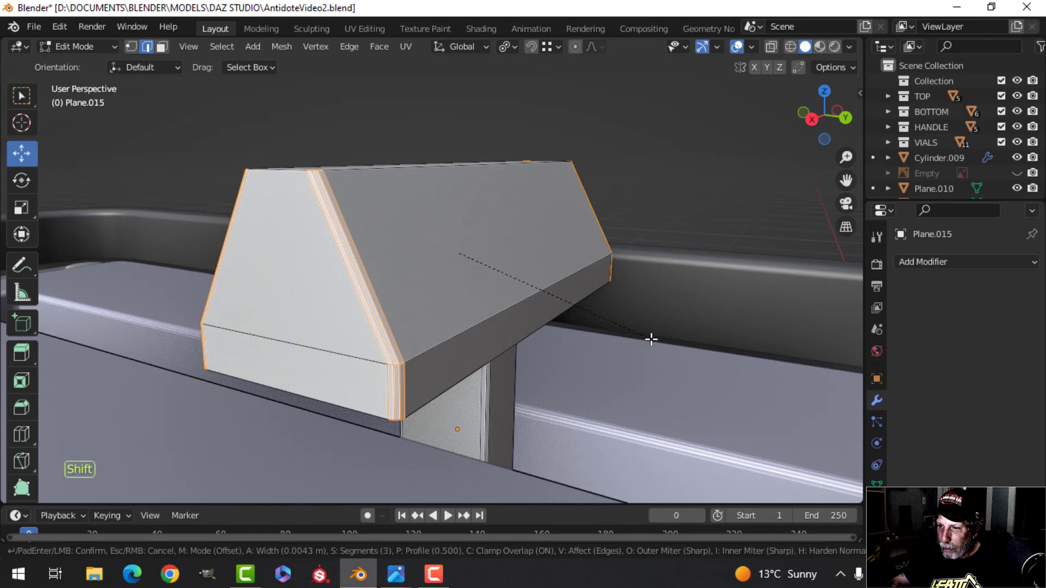
pyautogui.keyDown('shift'); pyautogui.click(651, 339); pyautogui.keyUp('shift')
# Step: Bevel the edge loop around the knob's top face about 0.0022 m wide with 3 segments
pyautogui.hotkey('alt', 'a')
pyautogui.moveTo(493, 279); pyautogui.dragTo(484, 306, button='middle')
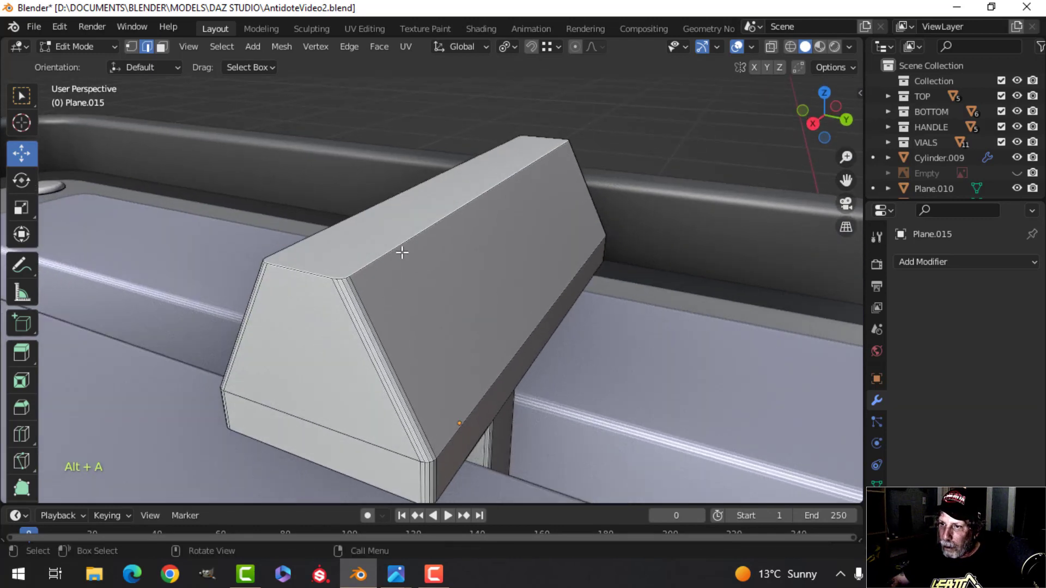
pyautogui.keyDown('alt'); pyautogui.keyDown('shift'); pyautogui.click(402, 251); pyautogui.keyUp('shift'); pyautogui.keyUp('alt')
pyautogui.hotkey('ctrl', 'b')
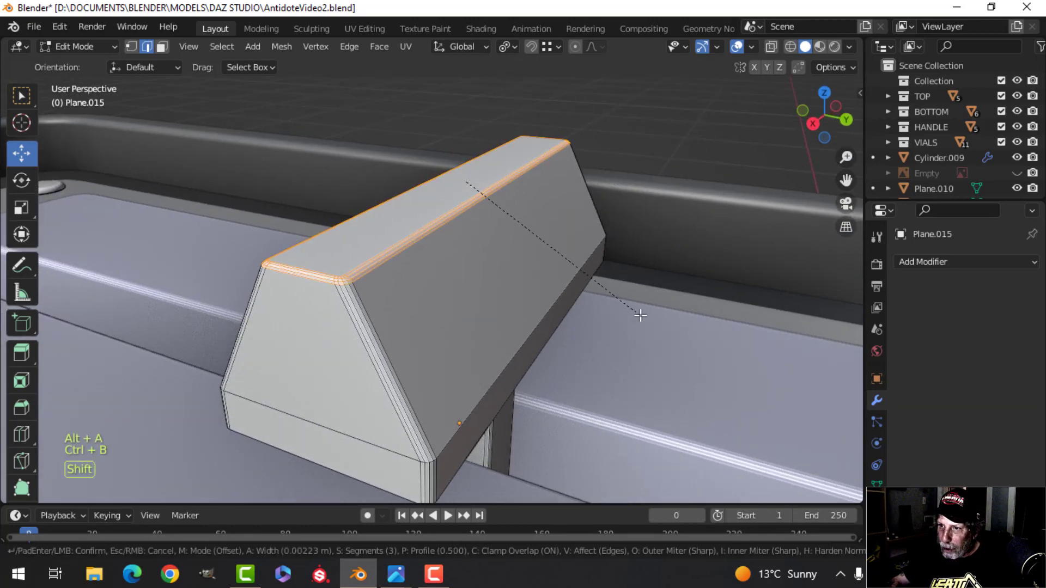
pyautogui.click(640, 316)
# Step: Bevel the edge loop around the knob's underside about 0.0036 m wide with 2 segments
pyautogui.press('a')
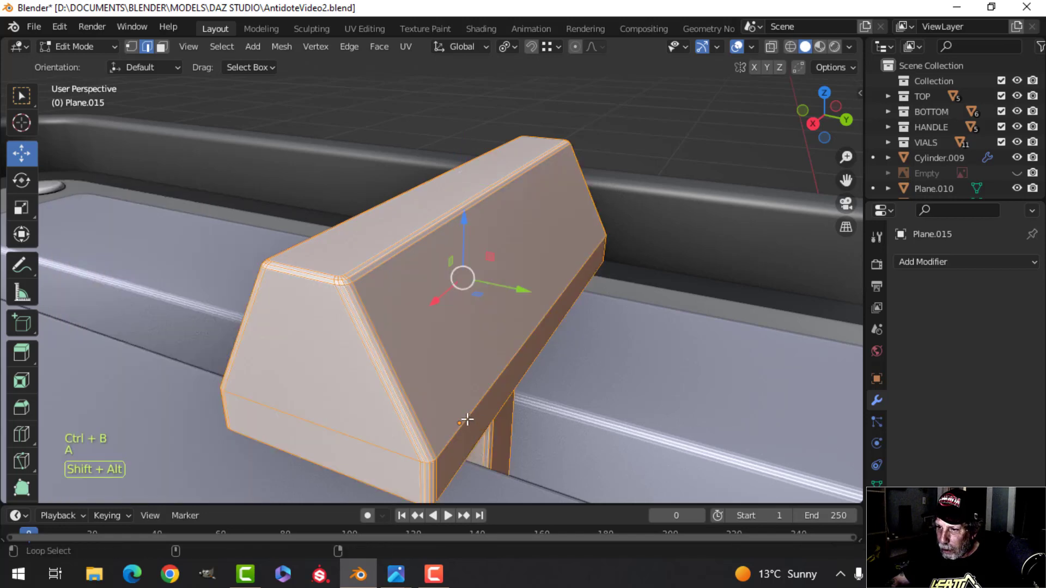
pyautogui.hotkey('alt', 'a')
pyautogui.moveTo(525, 377); pyautogui.dragTo(466, 270, button='middle')
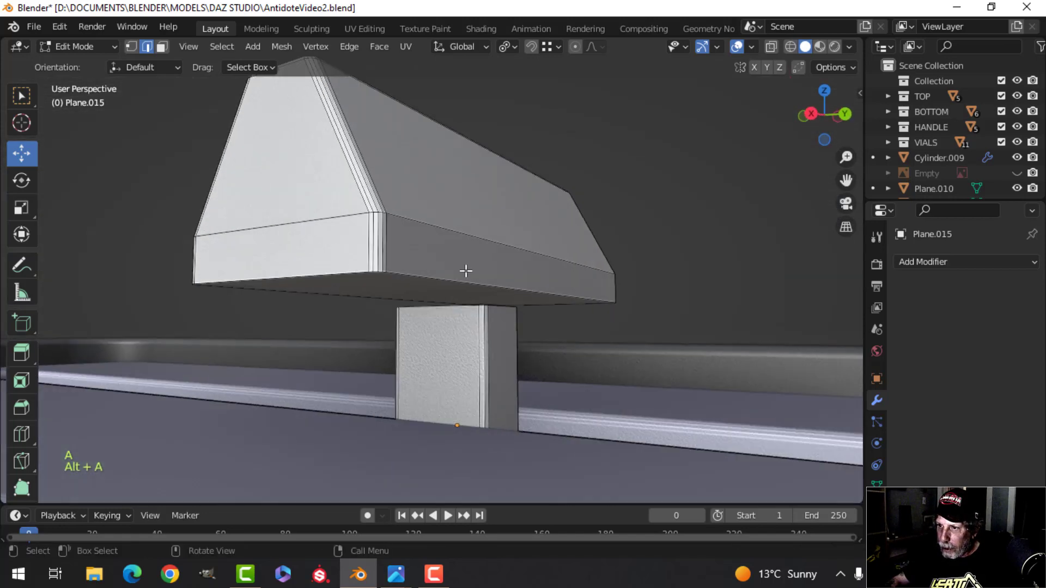
pyautogui.keyDown('alt'); pyautogui.keyDown('shift'); pyautogui.click(435, 268); pyautogui.keyUp('shift'); pyautogui.keyUp('alt')
pyautogui.hotkey('ctrl', 'b')
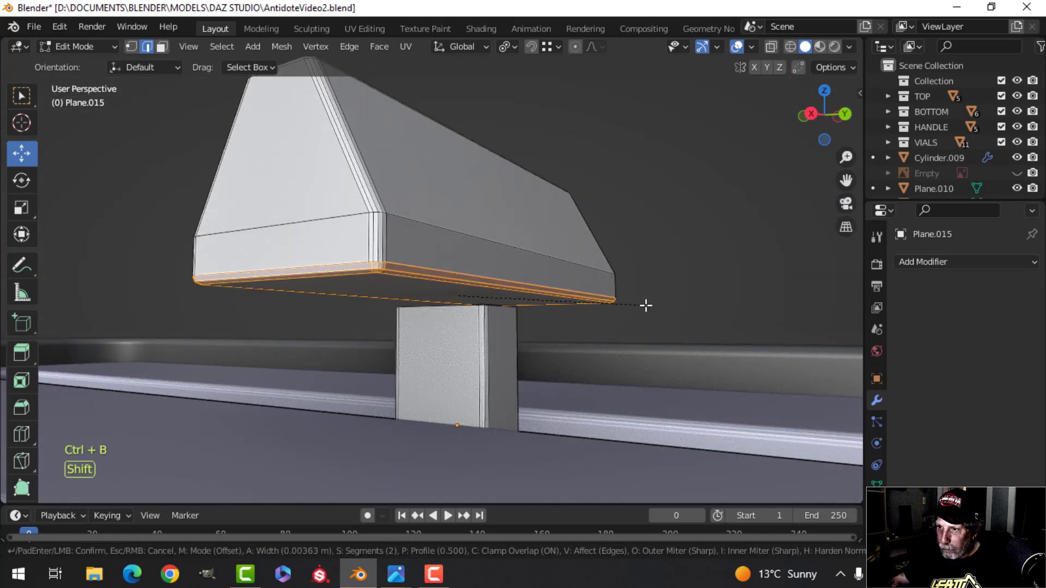
pyautogui.click(645, 305)
# Step: Bevel the edge loop between the knob's sloped sides and straight base 0.00225 m wide with 2 segments
pyautogui.hotkey('alt', 'a')
pyautogui.keyDown('alt'); pyautogui.click(572, 260); pyautogui.keyUp('alt')
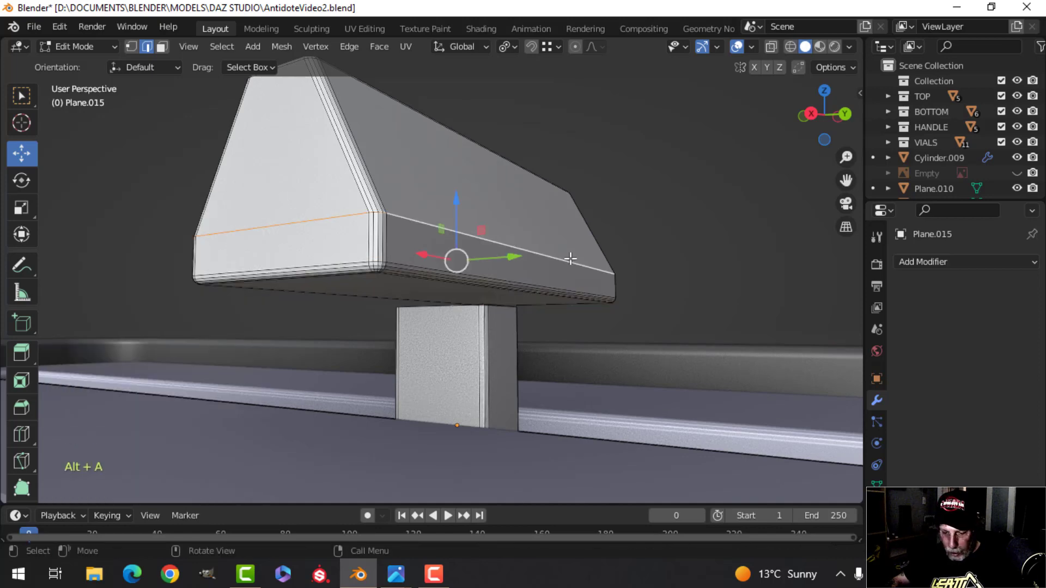
pyautogui.hotkey('ctrl', 'b')
pyautogui.click(515, 284)
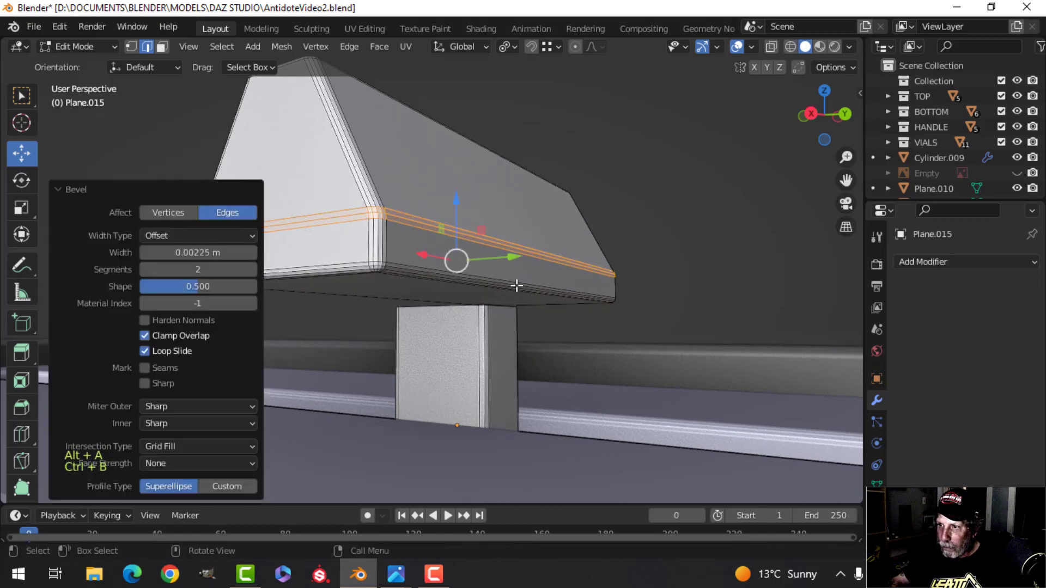
# Step: Shade the knob and stem object smooth
pyautogui.press('Tab')
pyautogui.scroll(-4, 418, 278)
pyautogui.hotkey('alt', 'a')
pyautogui.moveTo(417, 273); pyautogui.dragTo(676, 350, button='middle')
pyautogui.click(503, 253)
pyautogui.rightClick(504, 253)
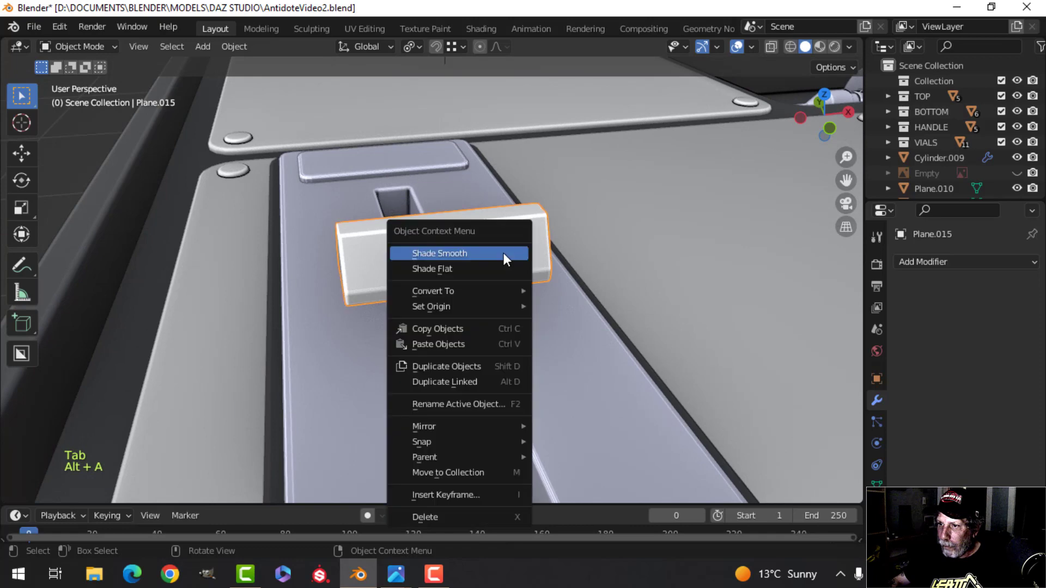
pyautogui.click(507, 252)
# Step: Recalculate the normals of the whole knob and stem mesh and merge its vertices by distance
pyautogui.hotkey('alt', 'a')
pyautogui.moveTo(499, 270); pyautogui.dragTo(456, 302, button='middle')
pyautogui.click(457, 302)
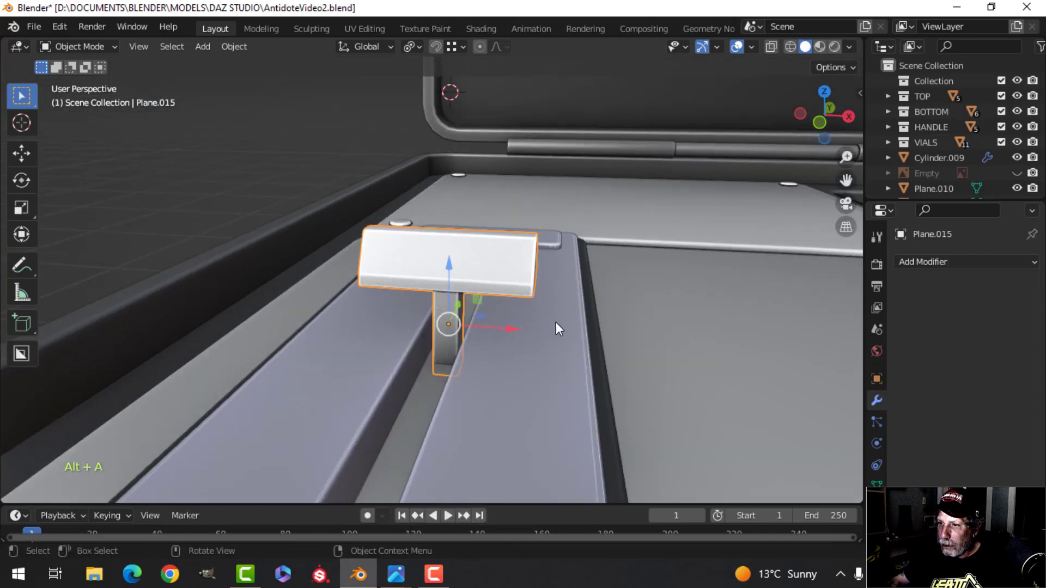
pyautogui.press('Tab')
pyautogui.press('a')
pyautogui.hotkey('alt', 'n')
pyautogui.click(571, 319)
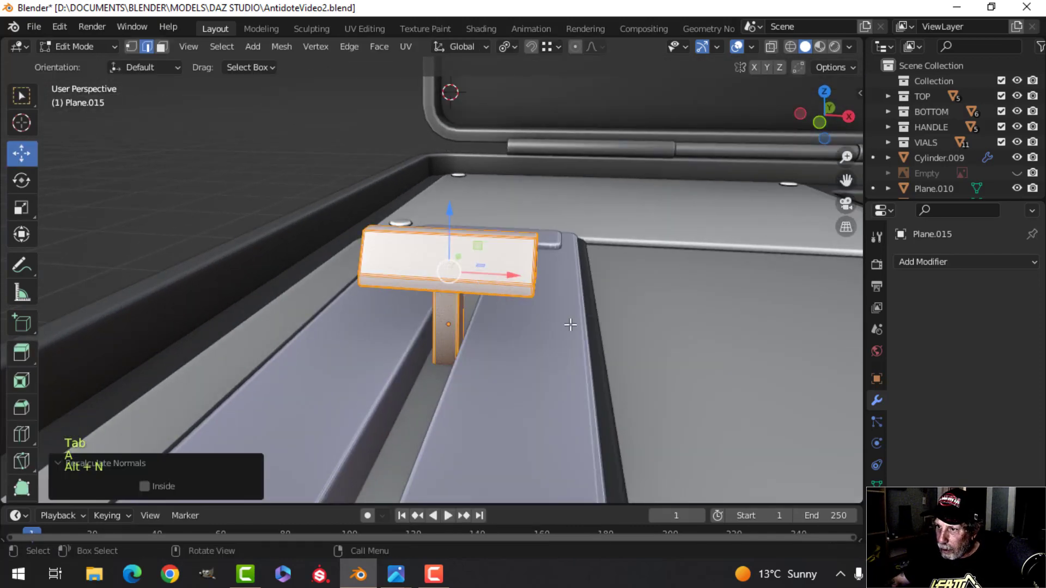
pyautogui.press('m')
pyautogui.click(569, 325)
pyautogui.press('Tab')
pyautogui.scroll(-3, 547, 328)
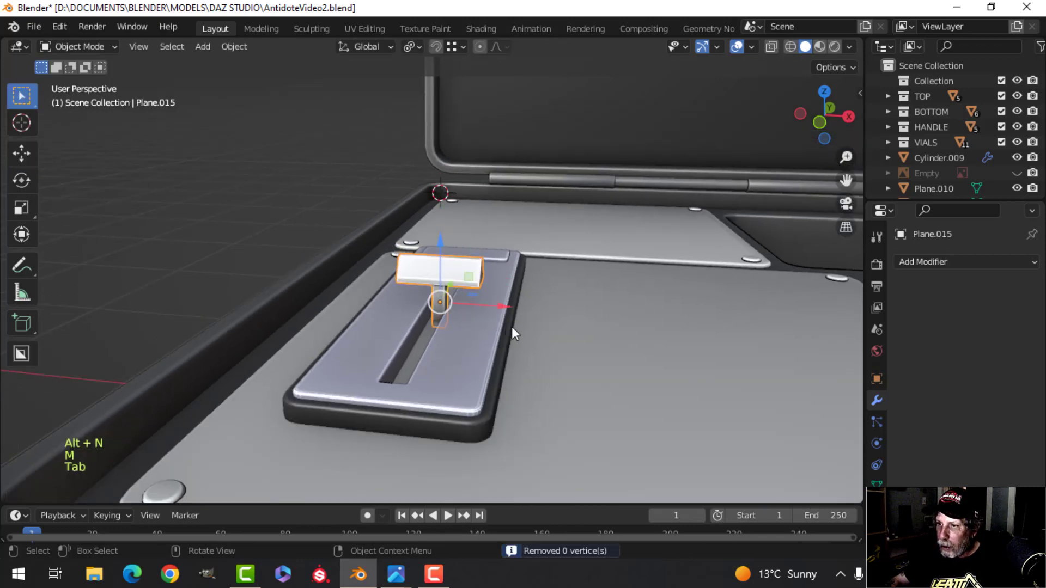
# Step: Examine the shading and bevelled edges of the knob and stem from several sides
pyautogui.hotkey('alt', 'a')
pyautogui.moveTo(511, 326); pyautogui.dragTo(463, 335, button='middle')
pyautogui.scroll(3, 493, 394)
pyautogui.click(515, 310)
pyautogui.scroll(3, 467, 343)
pyautogui.press('Tab')
pyautogui.scroll(-2, 485, 374)
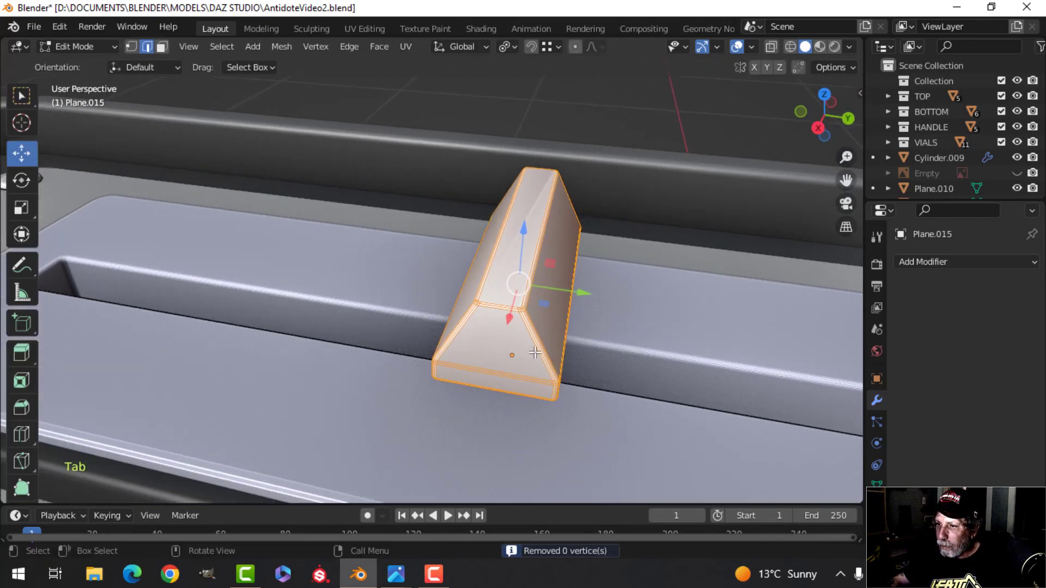
pyautogui.hotkey('alt', 'a')
pyautogui.moveTo(485, 374); pyautogui.dragTo(525, 270, button='middle')
pyautogui.press('Tab')
pyautogui.scroll(-2, 571, 365)
# Step: Add a Weighted Normal modifier to the knob object and enable Auto Smooth at 30°
pyautogui.click(934, 263)
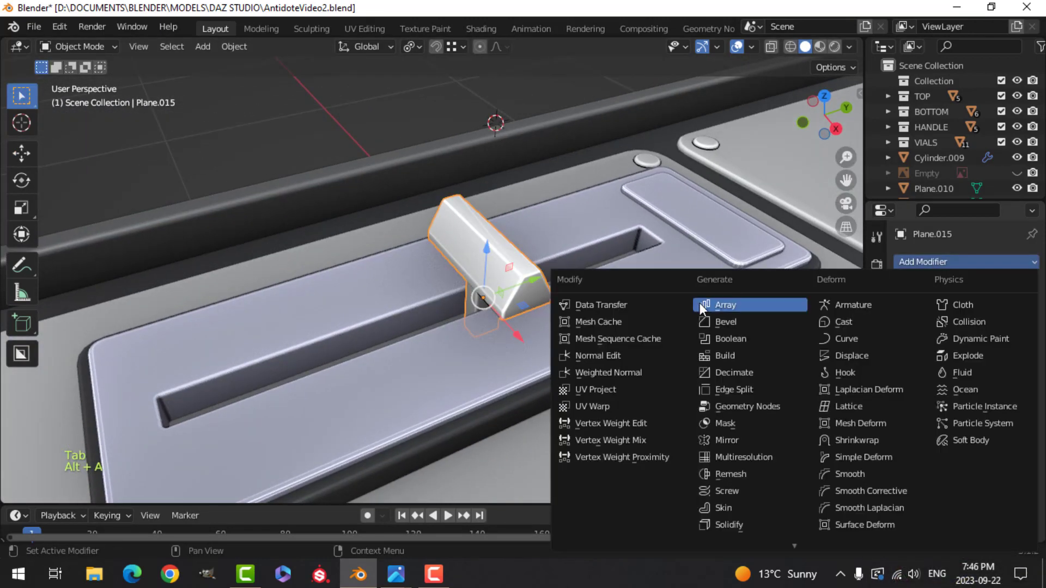
pyautogui.click(615, 365)
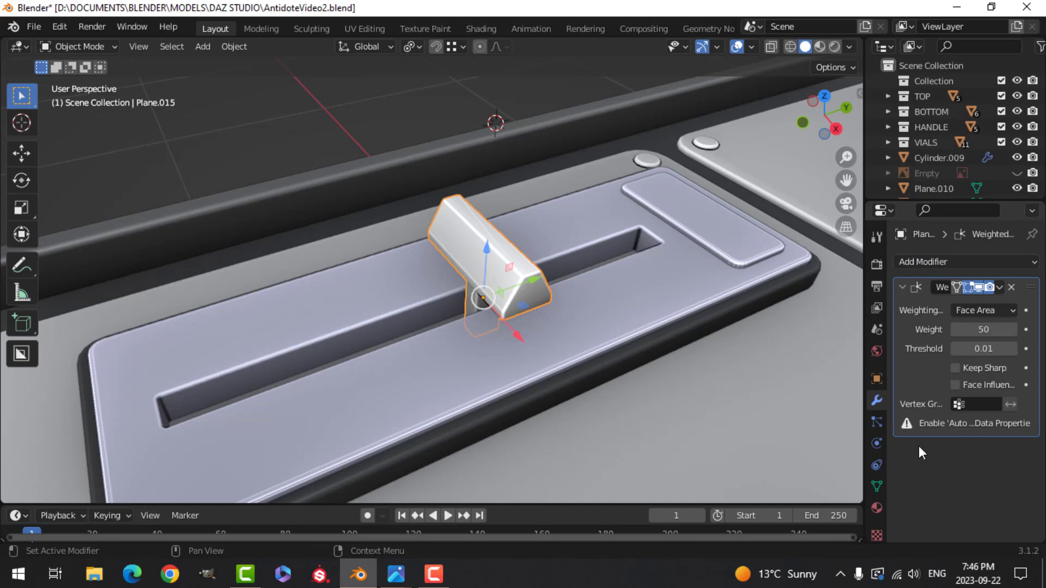
pyautogui.click(877, 487)
pyautogui.scroll(-3, 917, 523)
pyautogui.click(954, 521)
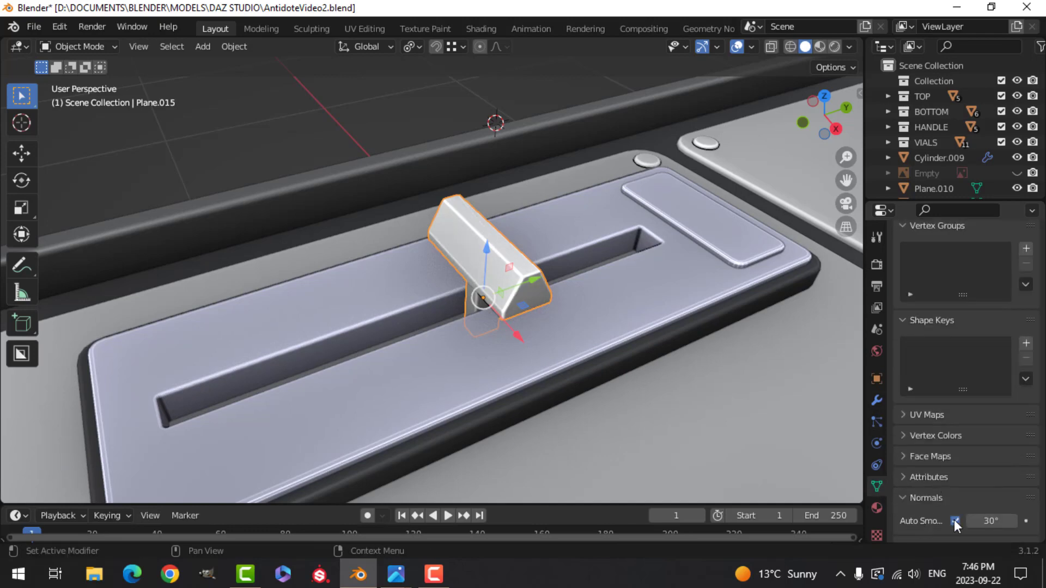
pyautogui.scroll(-4, 465, 358)
# Step: Scale the entire knob and stem mesh slightly in Edit Mode
pyautogui.hotkey('alt', 'a')
pyautogui.moveTo(431, 341); pyautogui.dragTo(567, 349, button='middle')
pyautogui.scroll(4, 488, 318)
pyautogui.click(564, 235)
pyautogui.press('Tab')
pyautogui.press('a')
pyautogui.press('s')
pyautogui.click(590, 306)
pyautogui.scroll(-4, 455, 349)
pyautogui.press('Tab')
pyautogui.hotkey('alt', 'a')
pyautogui.keyDown('shift'); pyautogui.moveTo(449, 296); pyautogui.dragTo(461, 332, button='middle'); pyautogui.keyUp('shift')
# Step: Copy the hex value 464646 from the viewport display colour of the slider's dark base
pyautogui.click(438, 283)
pyautogui.scroll(-5, 502, 307)
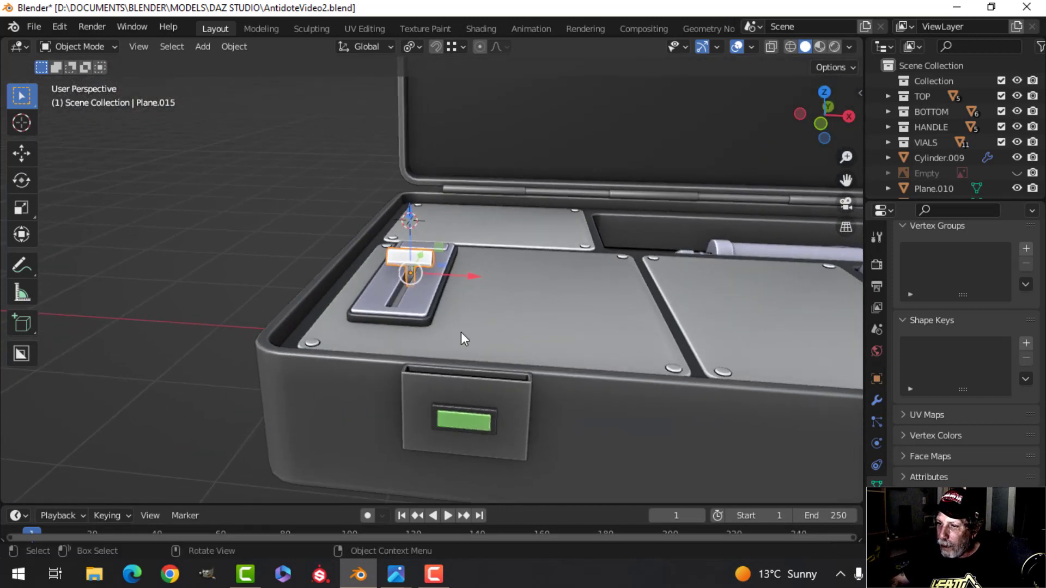
pyautogui.click(426, 322)
pyautogui.scroll(-4, 945, 433)
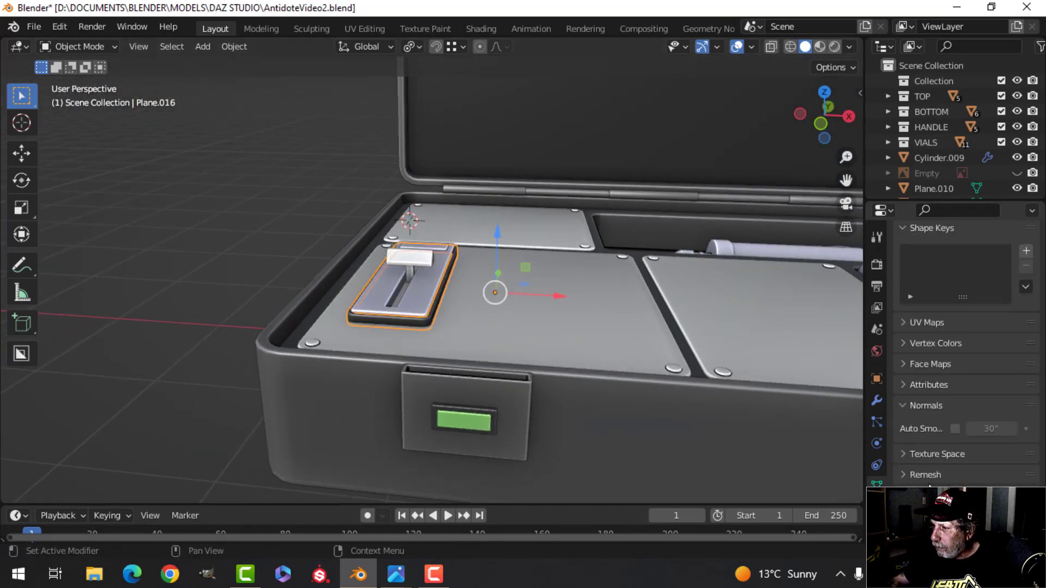
pyautogui.click(877, 380)
pyautogui.scroll(-2, 979, 449)
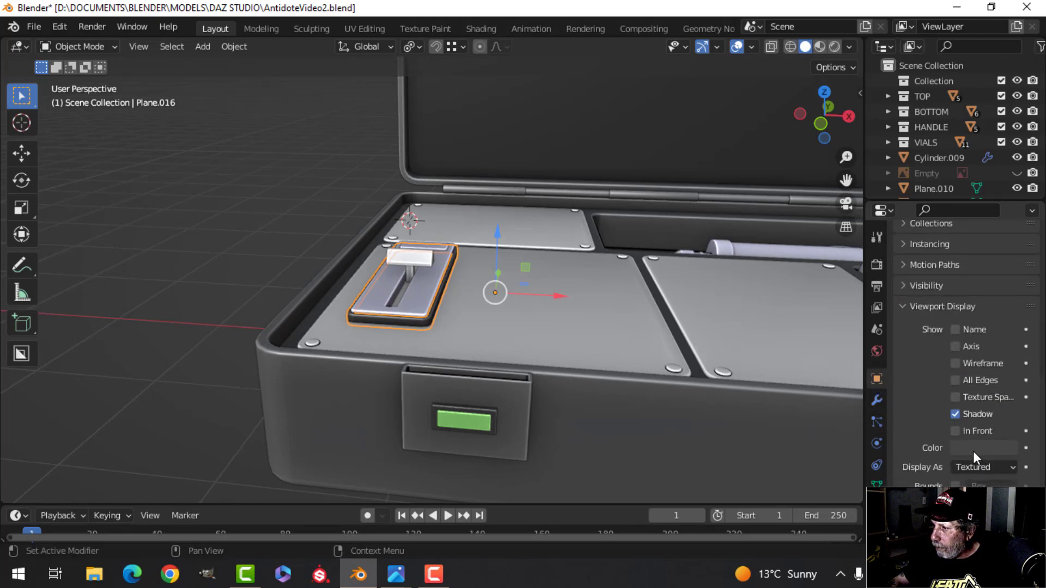
pyautogui.click(974, 448)
pyautogui.click(934, 377)
pyautogui.hotkey('ctrl', 'c')
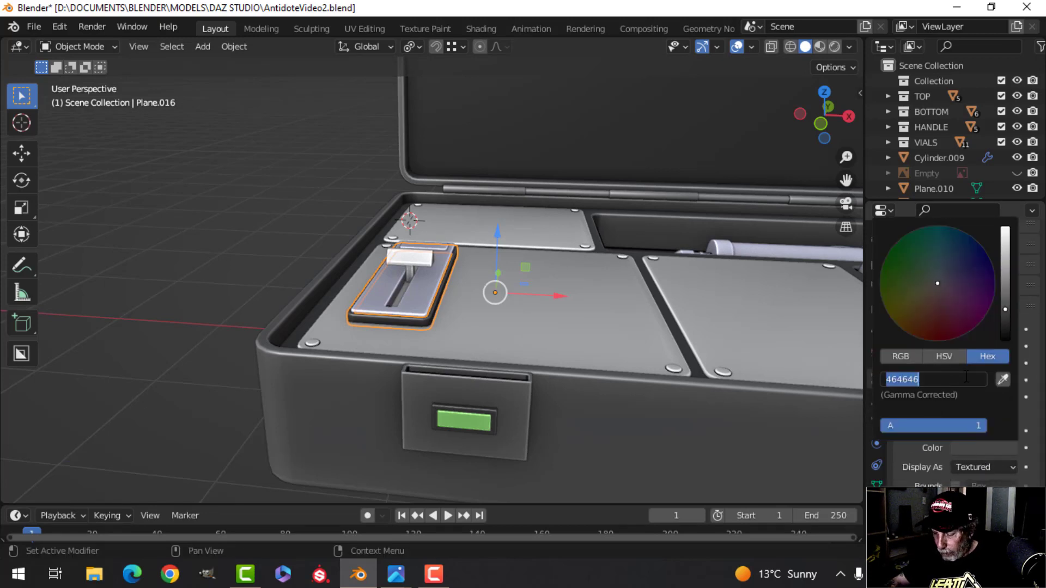
# Step: Set the knob object's viewport display colour to the copied hex value 464646
pyautogui.click(523, 258)
pyautogui.click(413, 257)
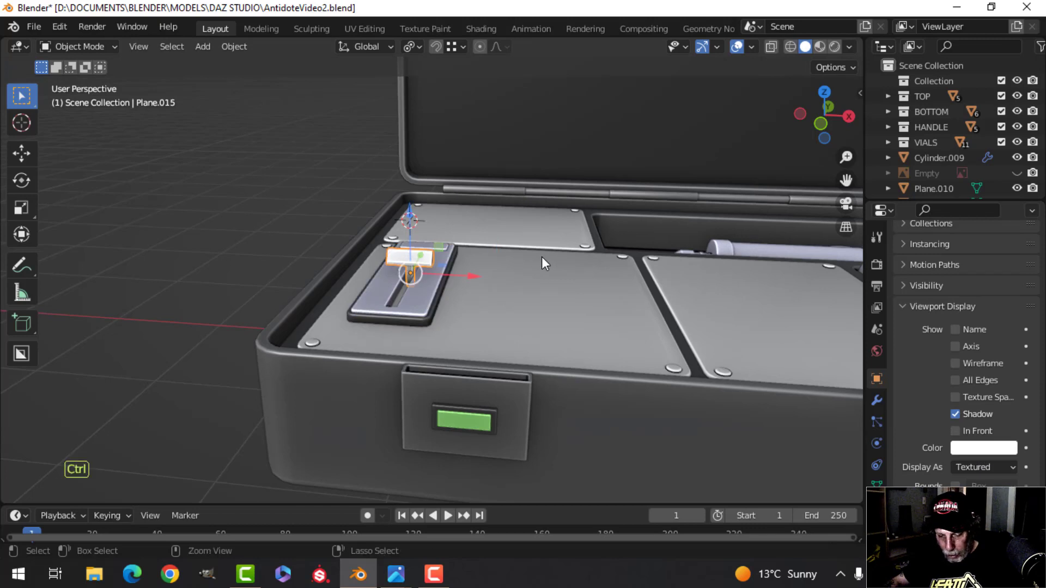
pyautogui.hotkey('ctrl', 'v')
pyautogui.click(978, 447)
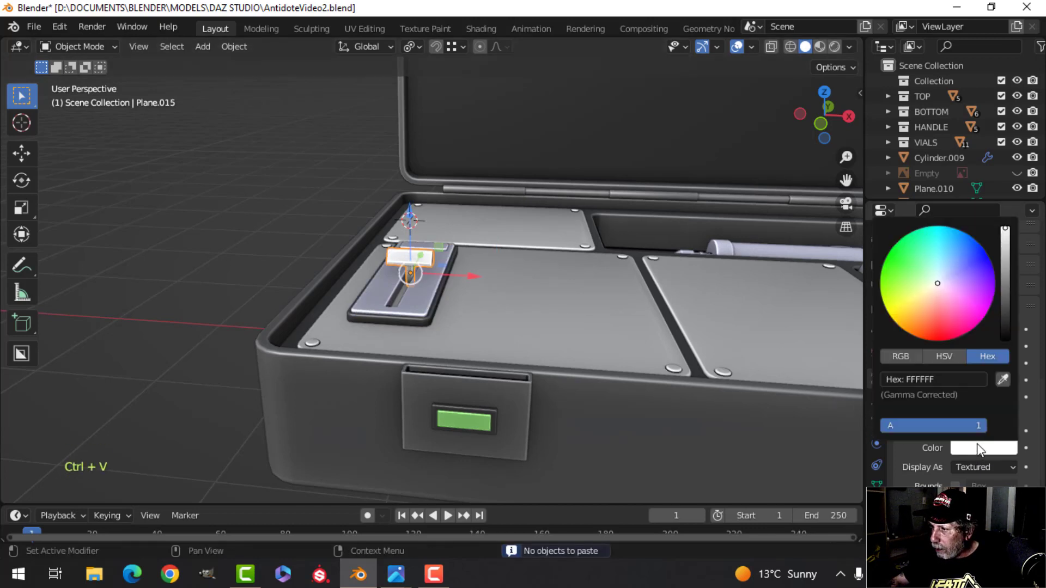
pyautogui.click(953, 380)
pyautogui.hotkey('ctrl', 'v')
pyautogui.press('Return')
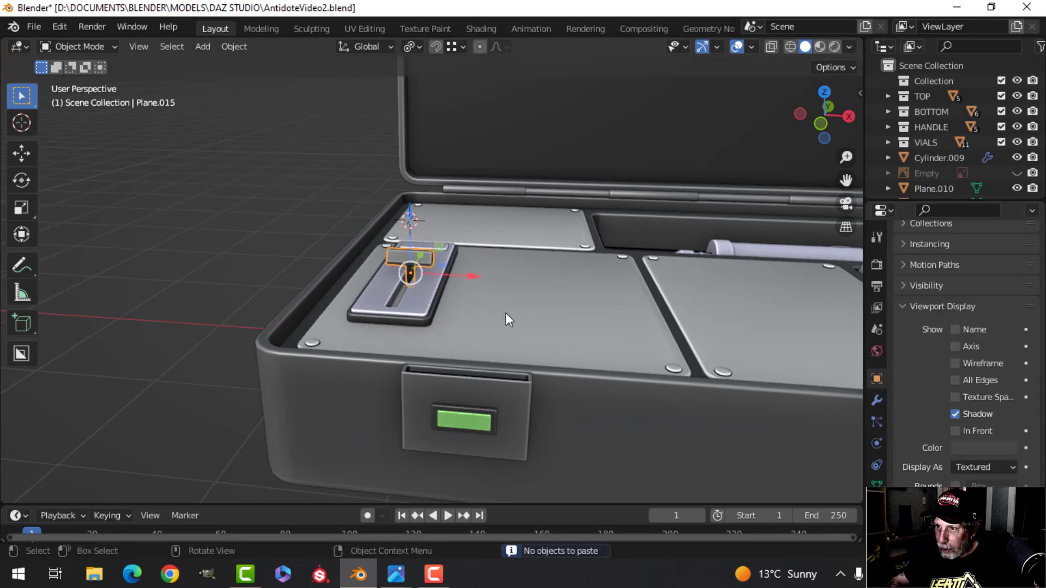
# Step: Slide the slider knob's whole mesh along the slot towards its front end in Edit Mode
pyautogui.hotkey('alt', 'a')
pyautogui.moveTo(448, 303); pyautogui.dragTo(440, 331, button='middle')
pyautogui.scroll(3, 488, 335)
pyautogui.click(401, 296)
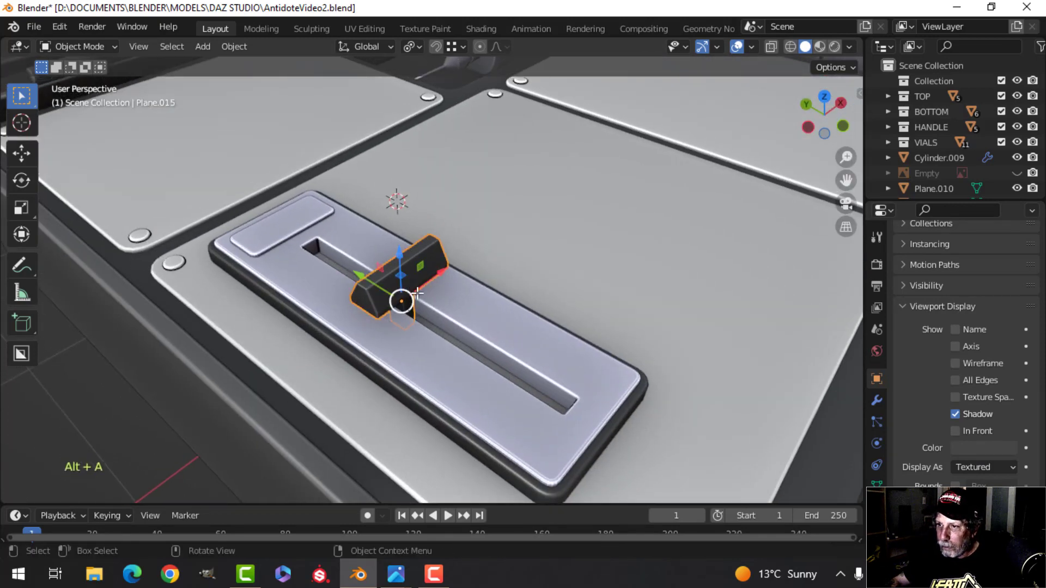
pyautogui.press('Tab')
pyautogui.press('a')
pyautogui.scroll(2, 380, 282)
pyautogui.moveTo(377, 281); pyautogui.dragTo(531, 334)
pyautogui.press('Tab')
pyautogui.hotkey('alt', 'a')
pyautogui.scroll(-4, 586, 333)
pyautogui.moveTo(586, 333); pyautogui.dragTo(446, 259, button='middle')
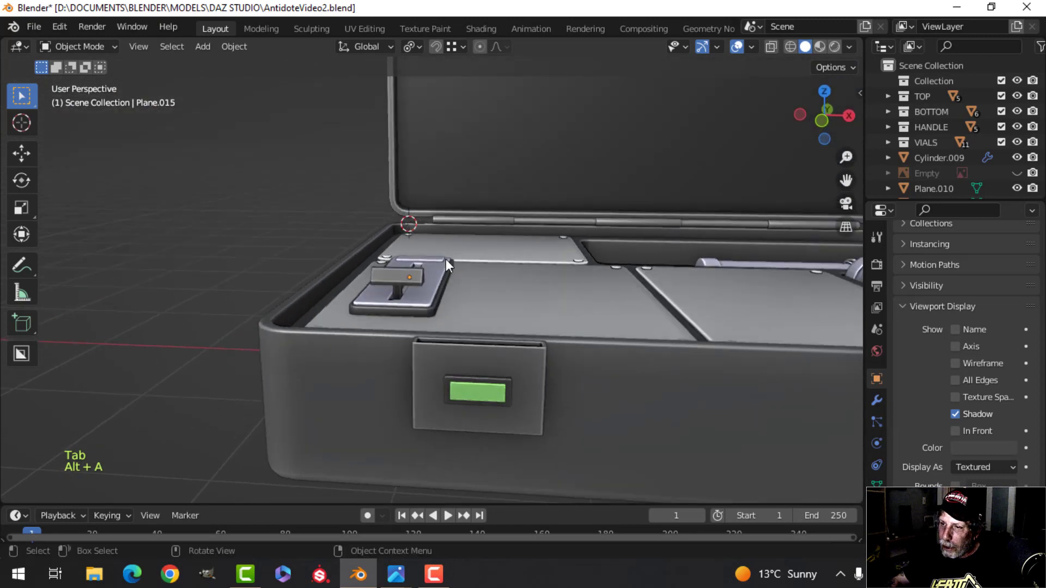
# Step: Lower the whole knob mesh slightly along Z so it sits closer to the slotted block
pyautogui.scroll(4, 446, 259)
pyautogui.click(393, 269)
pyautogui.press('Tab')
pyautogui.press('a')
pyautogui.moveTo(414, 316); pyautogui.dragTo(415, 273, button='middle')
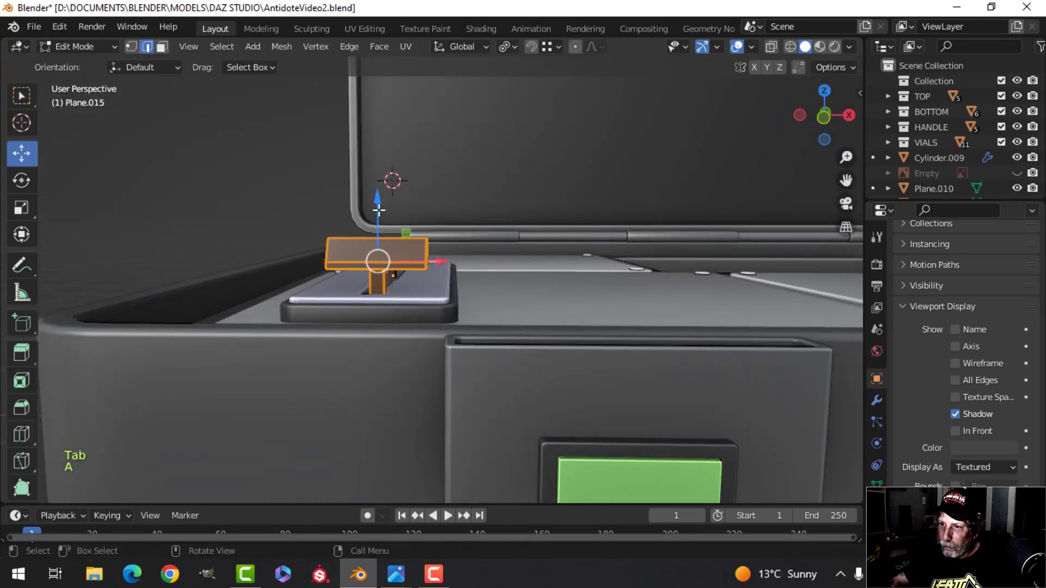
pyautogui.moveTo(379, 209); pyautogui.dragTo(379, 227)
pyautogui.press('Tab')
pyautogui.hotkey('alt', 'a')
pyautogui.scroll(-4, 396, 251)
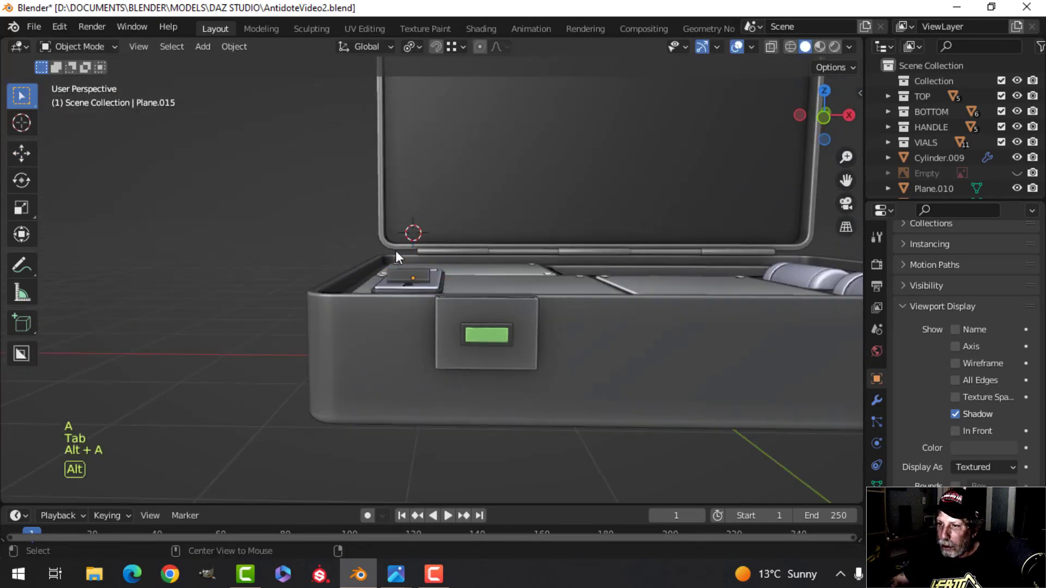
# Step: Examine the repositioned knob and the slotted block from above and at close range
pyautogui.moveTo(395, 251); pyautogui.dragTo(476, 390, button='middle')
pyautogui.scroll(2, 453, 373)
pyautogui.scroll(-4, 423, 352)
pyautogui.keyDown('shift'); pyautogui.moveTo(422, 331); pyautogui.dragTo(469, 326, button='middle'); pyautogui.keyUp('shift')
pyautogui.scroll(3, 446, 407)
pyautogui.scroll(3, 442, 378)
pyautogui.scroll(2, 536, 358)
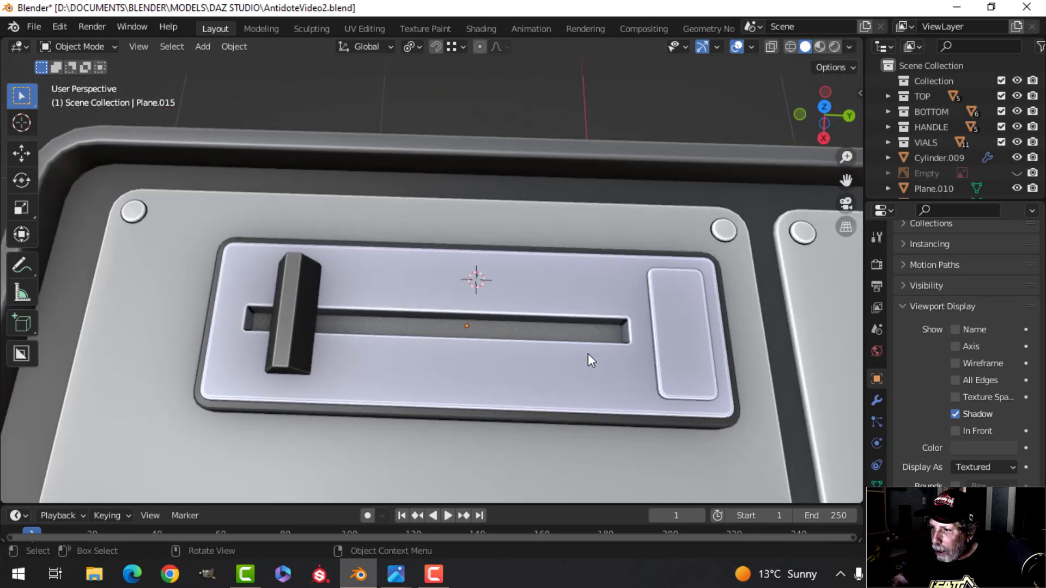
pyautogui.keyDown('shift'); pyautogui.moveTo(587, 355); pyautogui.dragTo(459, 362, button='middle'); pyautogui.keyUp('shift')
pyautogui.keyDown('shift'); pyautogui.moveTo(340, 409); pyautogui.dragTo(452, 391, button='middle'); pyautogui.keyUp('shift')
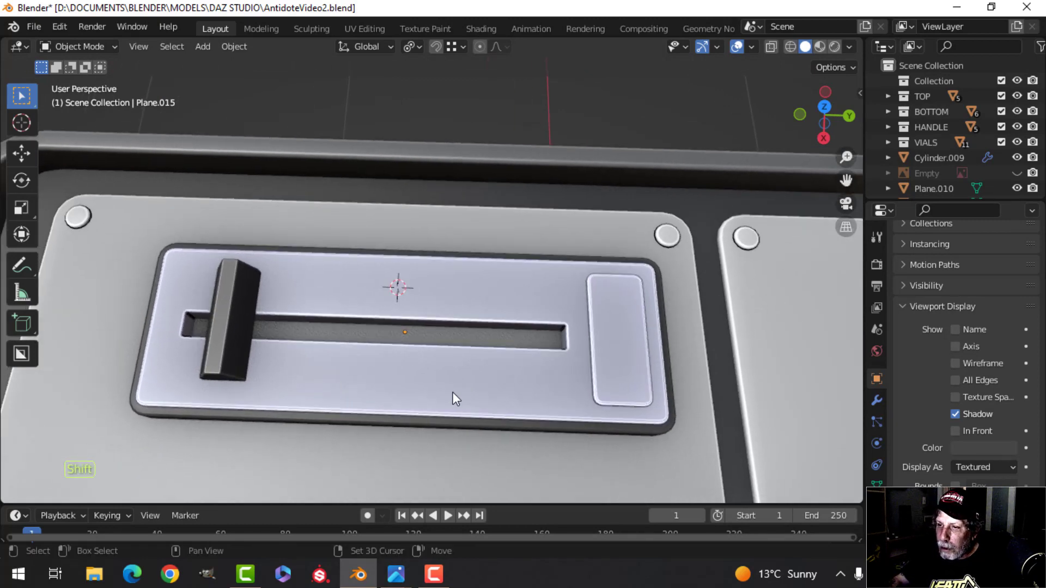
pyautogui.scroll(-1, 394, 389)
pyautogui.moveTo(376, 392); pyautogui.dragTo(381, 389, button='middle')
pyautogui.keyDown('shift'); pyautogui.moveTo(381, 389); pyautogui.dragTo(440, 377, button='middle'); pyautogui.keyUp('shift')
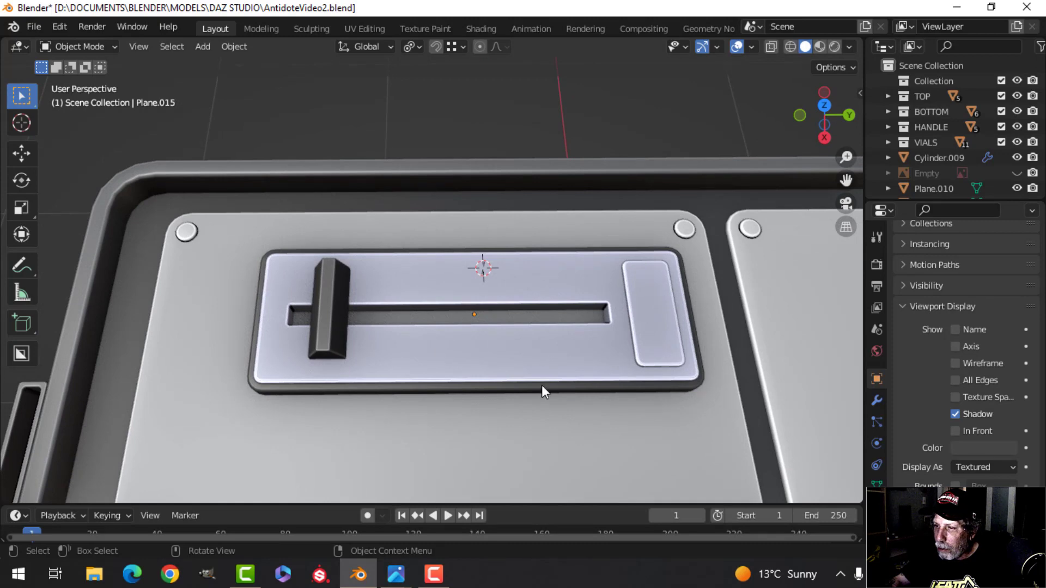
pyautogui.keyDown('shift'); pyautogui.moveTo(493, 357); pyautogui.dragTo(440, 361, button='middle'); pyautogui.keyUp('shift')
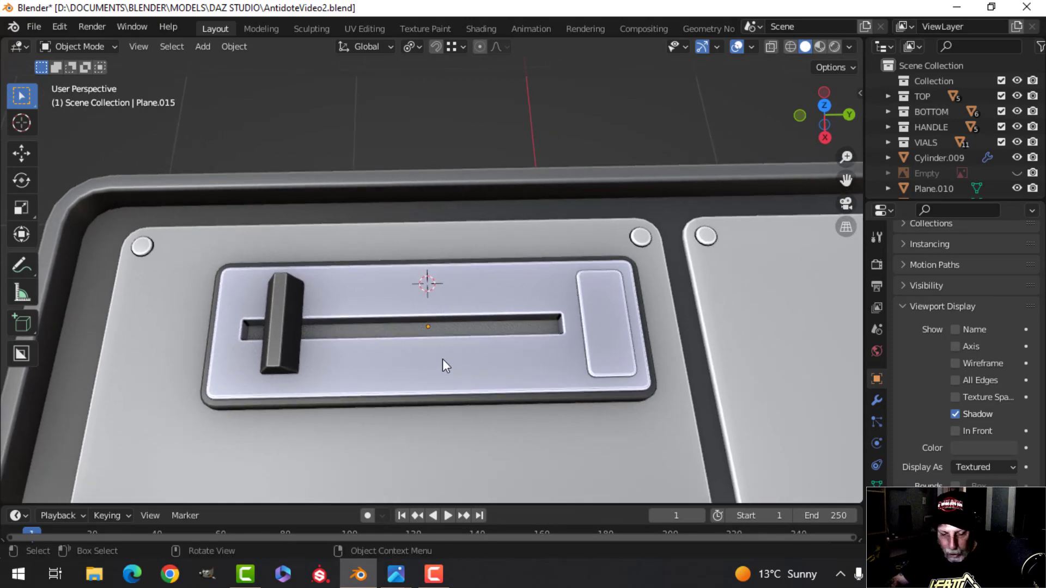
# Step: Add a plane at the 3D cursor and scale its mesh down, narrowing it to about 0.48 along Y
pyautogui.hotkey('shift', 'a')
pyautogui.moveTo(403, 231)
pyautogui.click(502, 226)
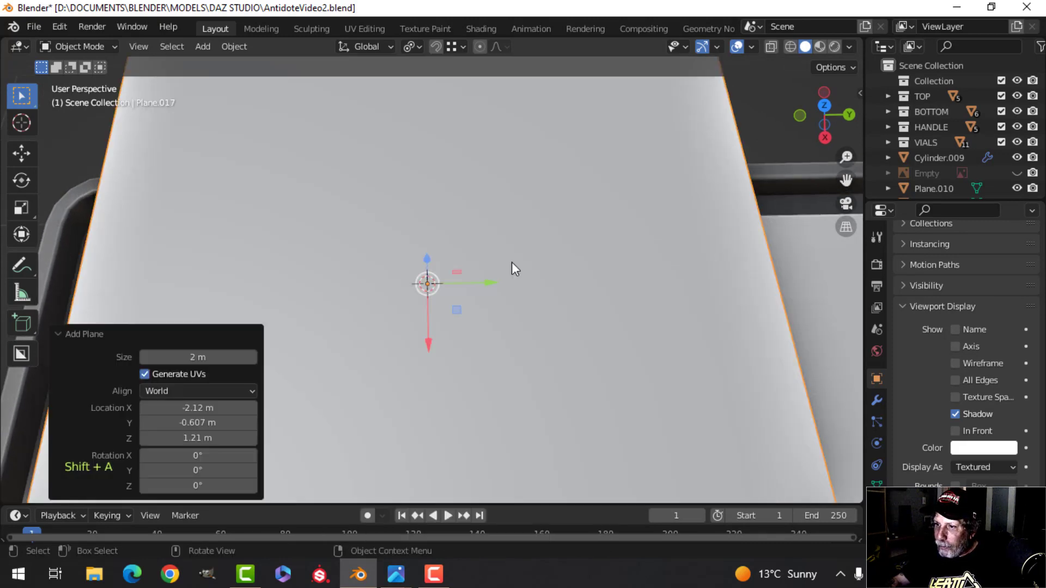
pyautogui.scroll(-3, 512, 264)
pyautogui.press('Tab')
pyautogui.press('s')
pyautogui.press('s')
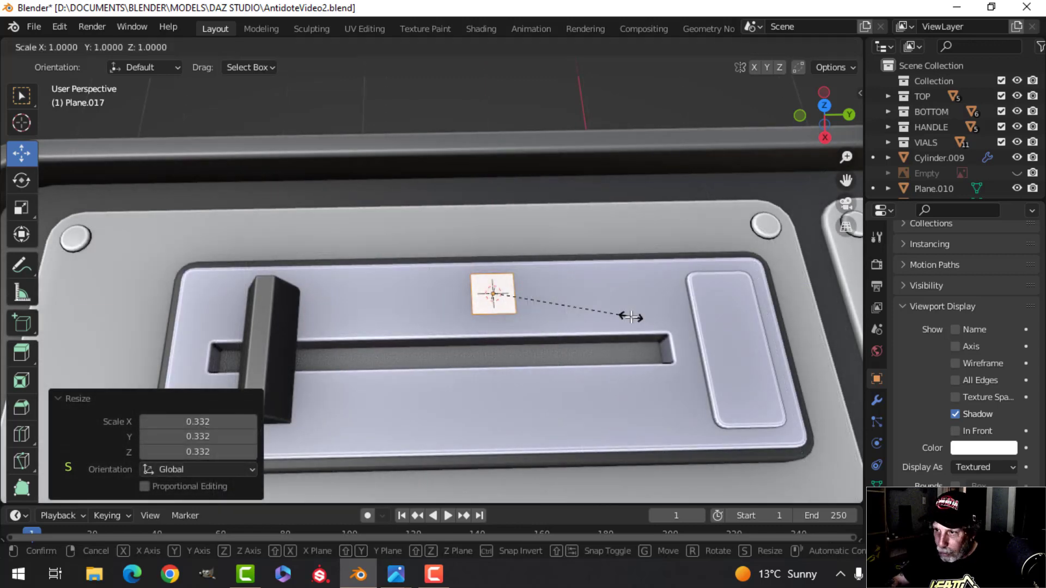
pyautogui.press('y')
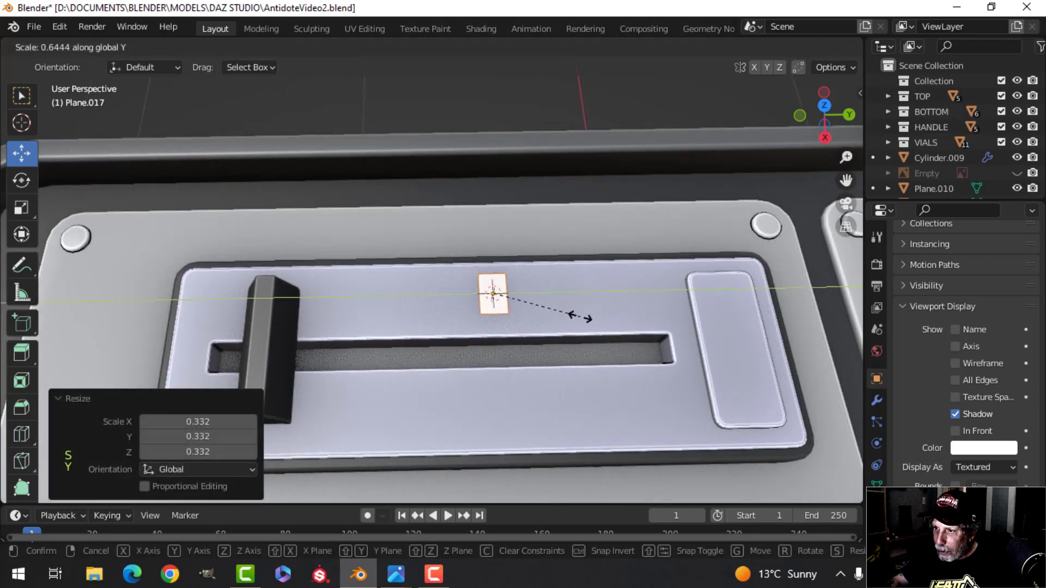
pyautogui.click(556, 311)
# Step: Lower the small plane about 0.306 m along Z and place it beside the slot, next to the knob
pyautogui.moveTo(529, 297); pyautogui.dragTo(507, 263, button='middle')
pyautogui.moveTo(467, 187); pyautogui.dragTo(485, 255)
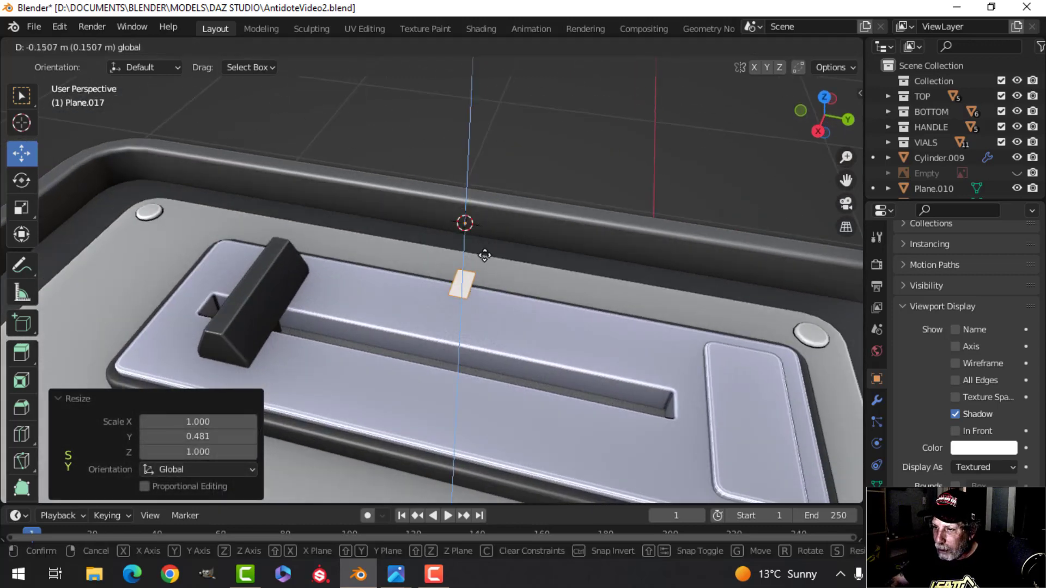
pyautogui.moveTo(482, 297); pyautogui.dragTo(483, 297)
pyautogui.press('KP_7')
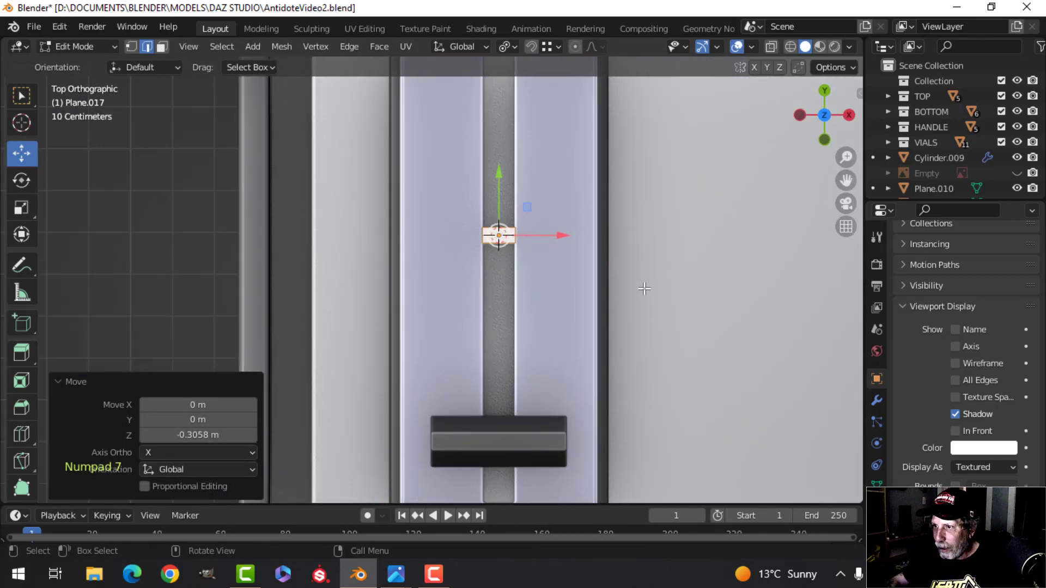
pyautogui.press('g')
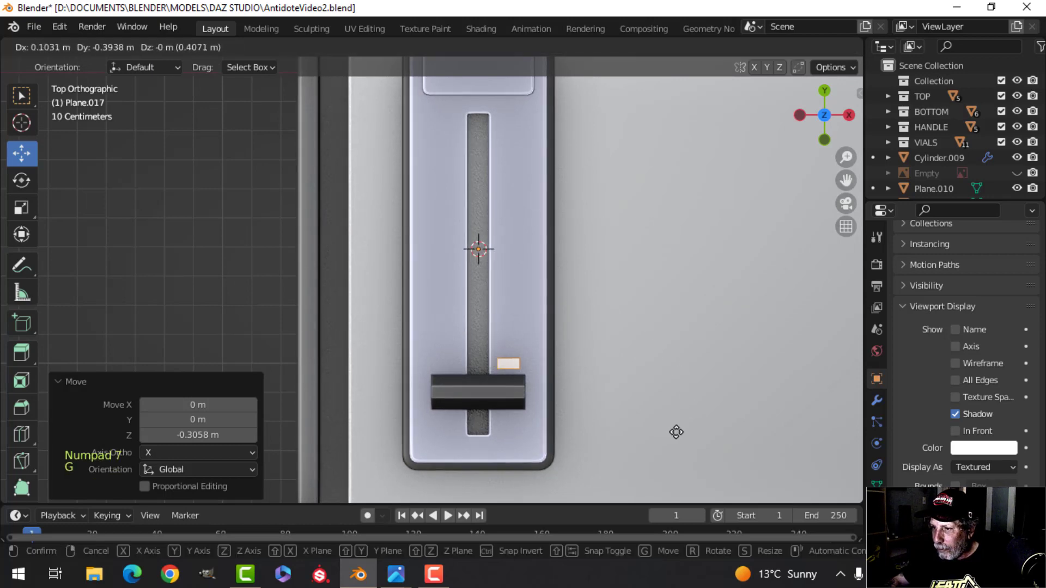
pyautogui.click(676, 432)
# Step: Scale the small plane along Y into a thinner tick-mark strip
pyautogui.scroll(3, 593, 380)
pyautogui.keyDown('shift'); pyautogui.moveTo(584, 339); pyautogui.dragTo(473, 272, button='middle'); pyautogui.keyUp('shift')
pyautogui.moveTo(473, 289); pyautogui.dragTo(342, 264, button='middle')
pyautogui.scroll(3, 381, 259)
pyautogui.keyDown('shift'); pyautogui.moveTo(402, 254); pyautogui.dragTo(502, 200, button='middle'); pyautogui.keyUp('shift')
pyautogui.scroll(3, 452, 282)
pyautogui.keyDown('shift'); pyautogui.moveTo(521, 285); pyautogui.dragTo(460, 301, button='middle'); pyautogui.keyUp('shift')
pyautogui.moveTo(461, 302); pyautogui.dragTo(358, 266, button='middle')
pyautogui.press('s')
pyautogui.press('y')
pyautogui.click(490, 296)
# Step: Round the strip's four corners with a two-segment vertex bevel
pyautogui.press('1')
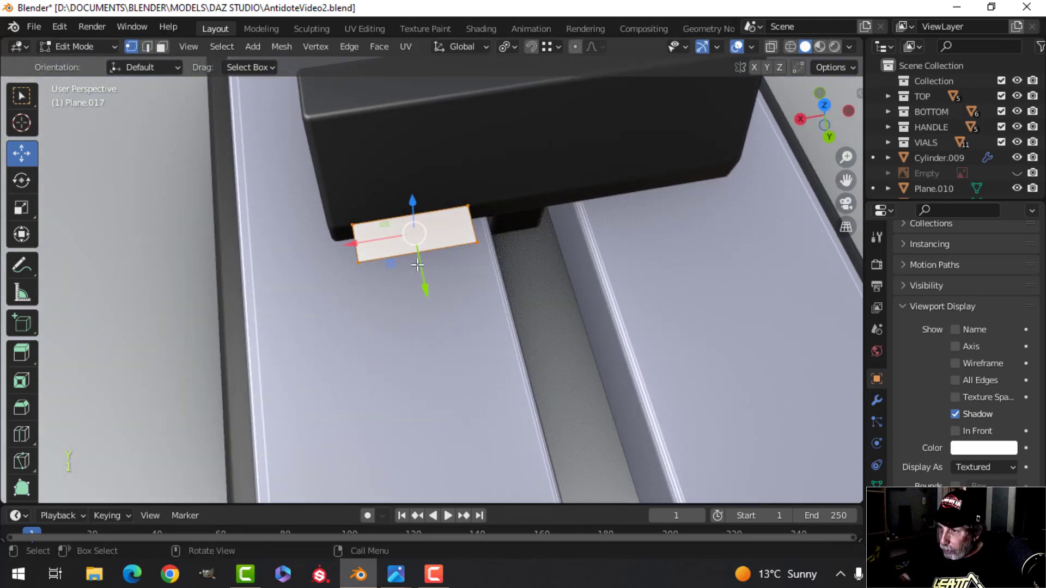
pyautogui.press('KP_7')
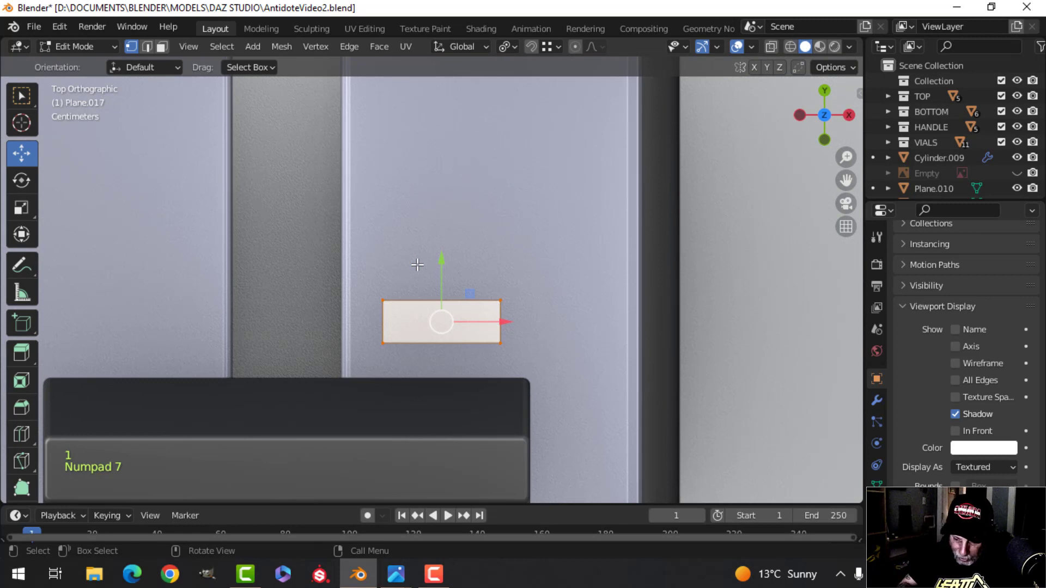
pyautogui.hotkey('ctrl', 'shift', 'b')
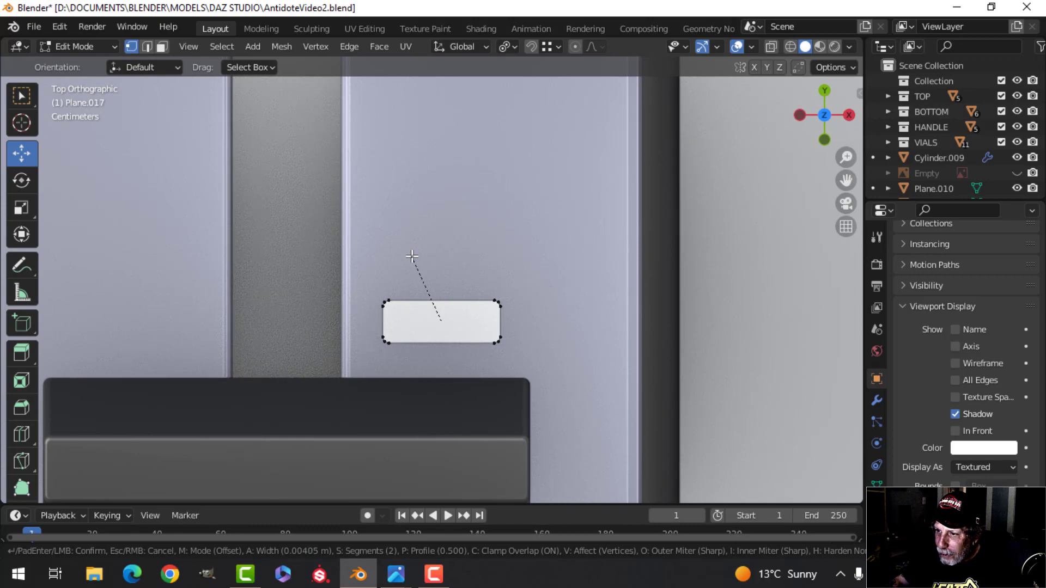
pyautogui.click(413, 256)
# Step: Extrude the rounded strip about 0.006 m along its normal and delete the extruded face
pyautogui.press('a')
pyautogui.scroll(-3, 502, 269)
pyautogui.moveTo(502, 268); pyautogui.dragTo(453, 150, button='middle')
pyautogui.scroll(3, 408, 176)
pyautogui.press('e')
pyautogui.click(451, 156)
pyautogui.press('x')
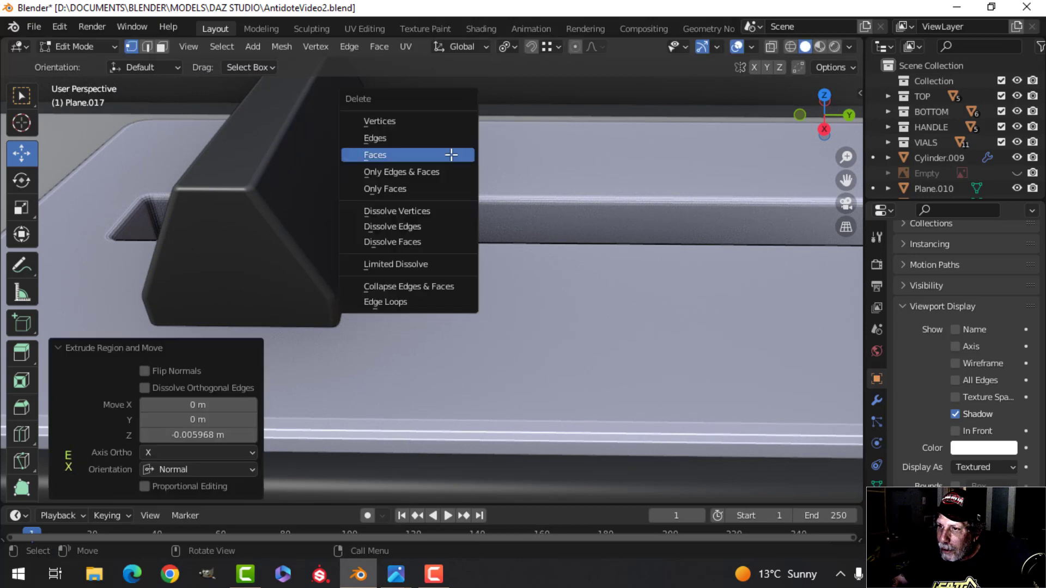
pyautogui.click(424, 158)
# Step: Scale the whole tick slab down to about 0.85 and lower it about 0.069 m onto the block's surface
pyautogui.moveTo(445, 217); pyautogui.dragTo(455, 214, button='middle')
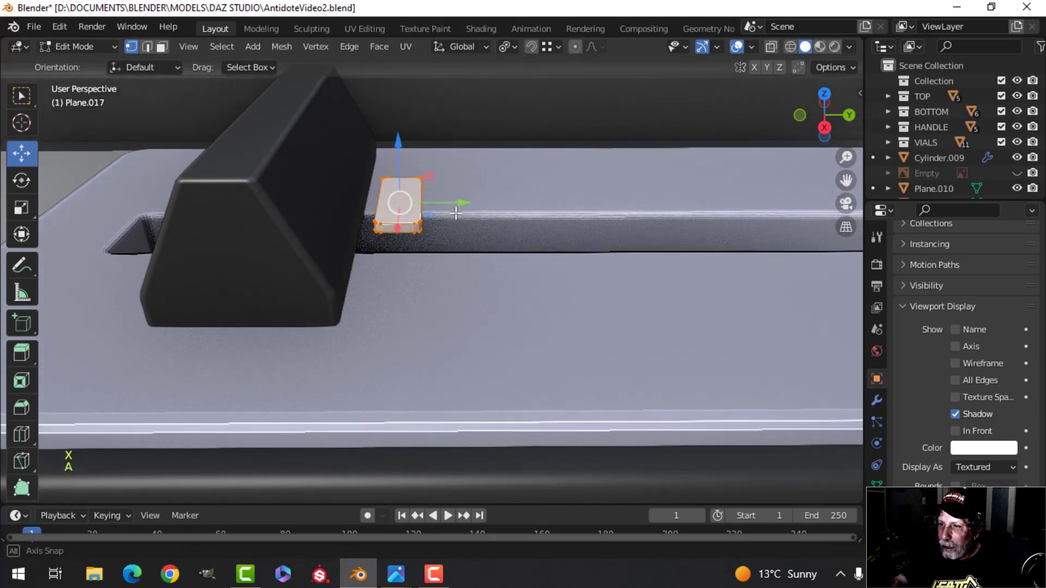
pyautogui.press('s')
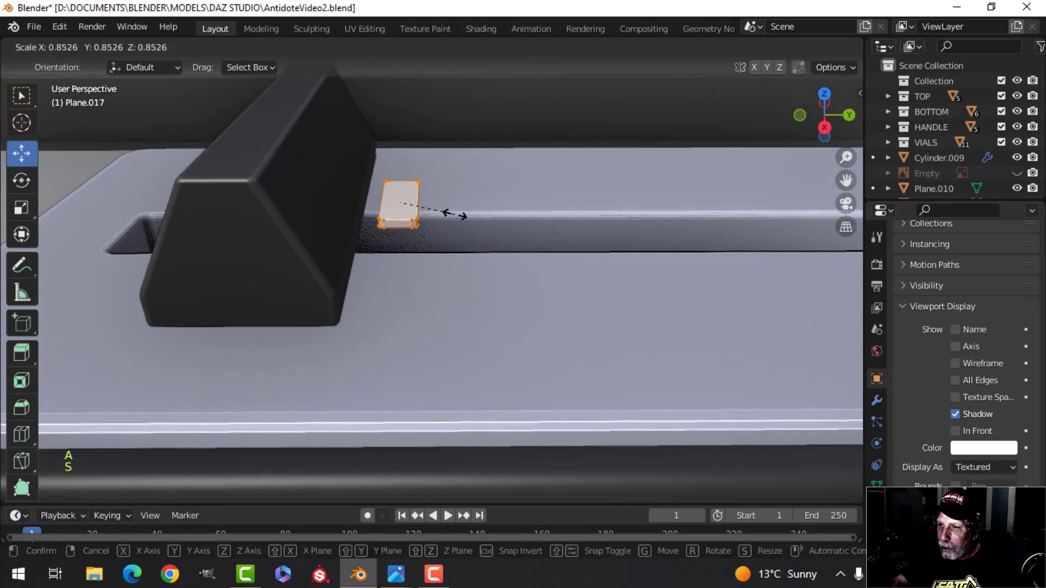
pyautogui.click(455, 213)
pyautogui.moveTo(399, 141); pyautogui.dragTo(409, 228)
pyautogui.scroll(4, 446, 262)
pyautogui.keyDown('shift'); pyautogui.moveTo(445, 261); pyautogui.dragTo(439, 168, button='middle'); pyautogui.keyUp('shift')
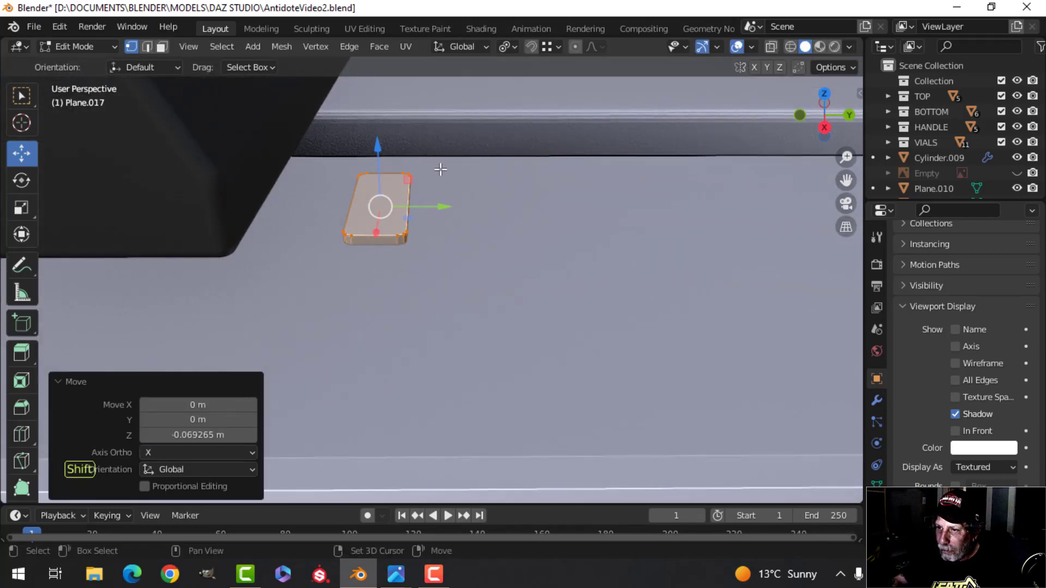
# Step: Bevel the edges of the tick slab's top face with two segments
pyautogui.hotkey('alt', 'a')
pyautogui.scroll(2, 404, 198)
pyautogui.press('3')
pyautogui.click(375, 199)
pyautogui.hotkey('ctrl', 'b')
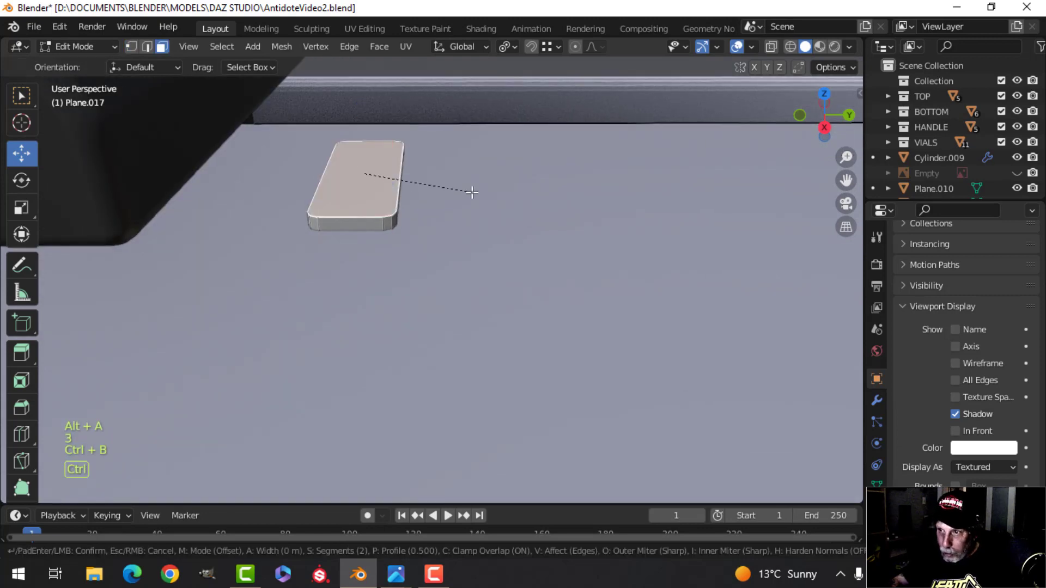
pyautogui.click(508, 211)
pyautogui.press('Tab')
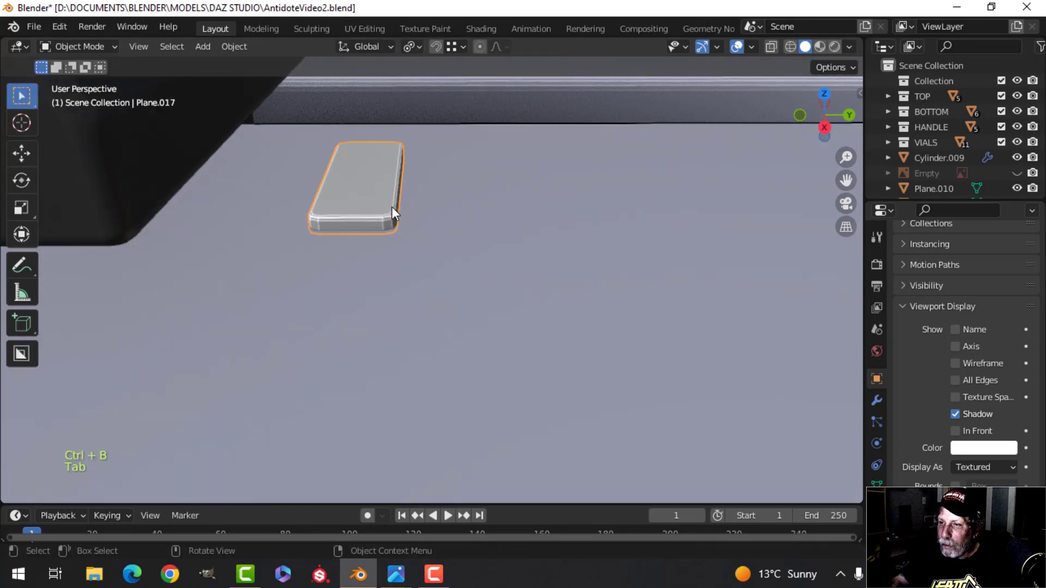
# Step: Apply smooth shading to the tick slab
pyautogui.scroll(-4, 391, 207)
pyautogui.hotkey('alt', 'a')
pyautogui.moveTo(392, 207); pyautogui.dragTo(453, 300, button='middle')
pyautogui.click(401, 237)
pyautogui.rightClick(401, 237)
pyautogui.click(401, 237)
pyautogui.scroll(-3, 408, 215)
pyautogui.scroll(4, 461, 310)
pyautogui.scroll(3, 461, 309)
# Step: Move the tick slab's mesh closer to the slot and along to its front end in Edit Mode
pyautogui.press('Tab')
pyautogui.press('a')
pyautogui.moveTo(454, 301); pyautogui.dragTo(434, 301)
pyautogui.keyDown('shift'); pyautogui.moveTo(453, 279); pyautogui.dragTo(238, 210, button='middle'); pyautogui.keyUp('shift')
pyautogui.scroll(-2, 329, 186)
pyautogui.scroll(-2, 329, 186)
pyautogui.moveTo(426, 213); pyautogui.dragTo(374, 235)
pyautogui.press('Tab')
pyautogui.scroll(-1, 464, 235)
pyautogui.hotkey('alt', 'a')
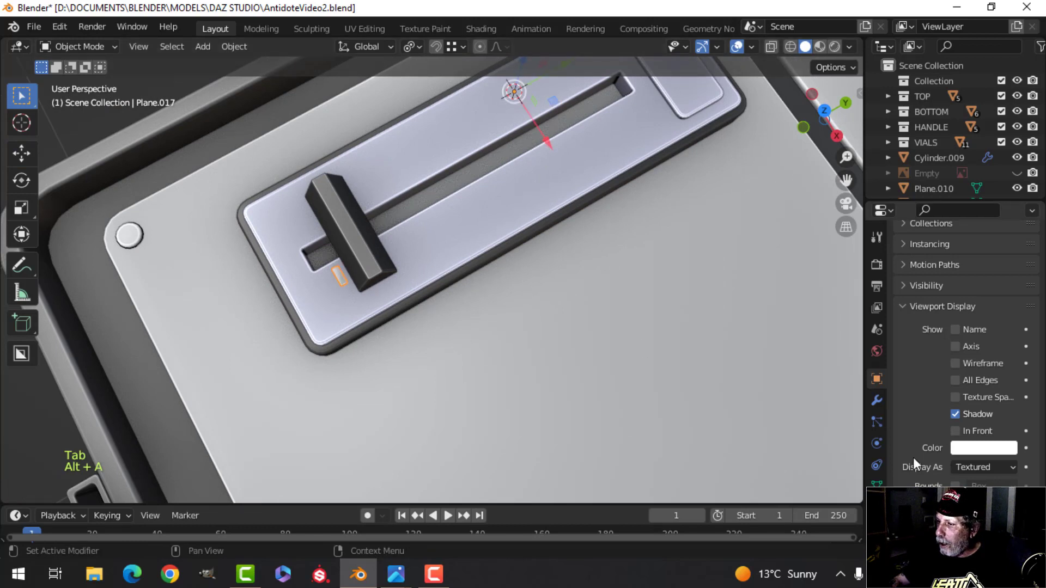
# Step: Add an Array modifier to the tick slab with a count of 18 and relative offset X 0, Y 2.8
pyautogui.click(875, 401)
pyautogui.click(928, 262)
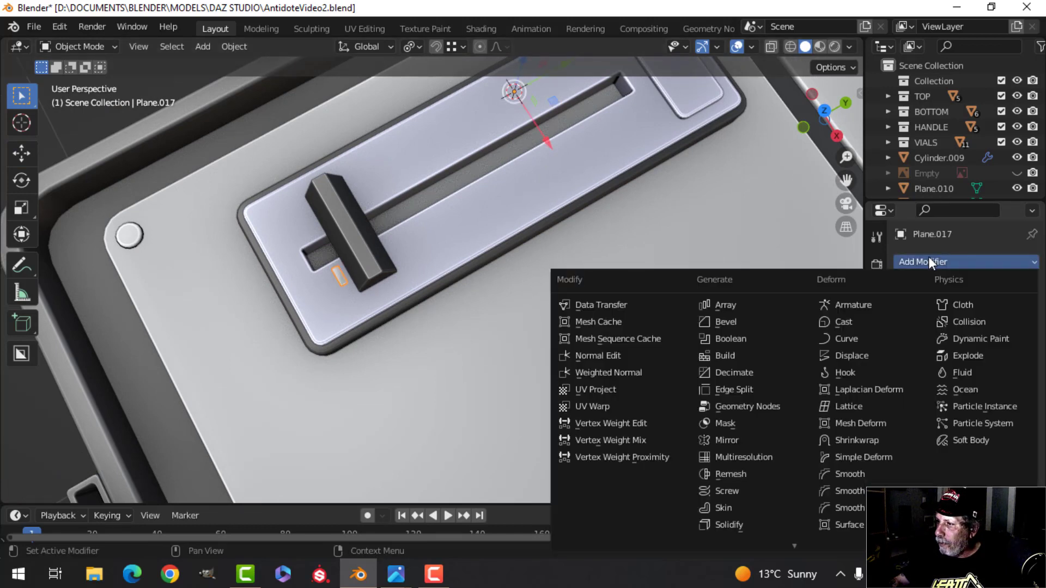
pyautogui.click(757, 305)
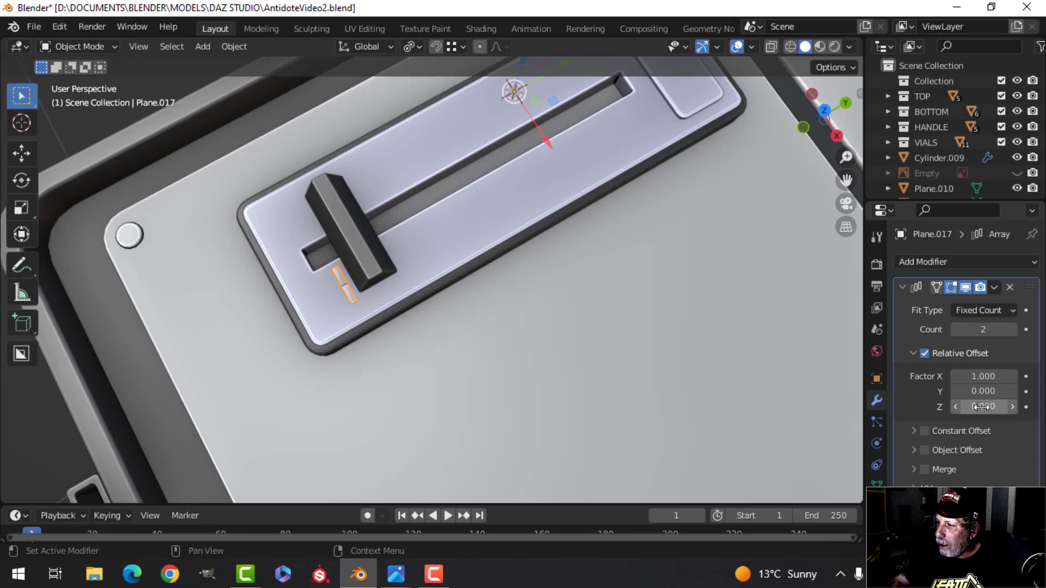
pyautogui.moveTo(983, 391); pyautogui.dragTo(1014, 391)
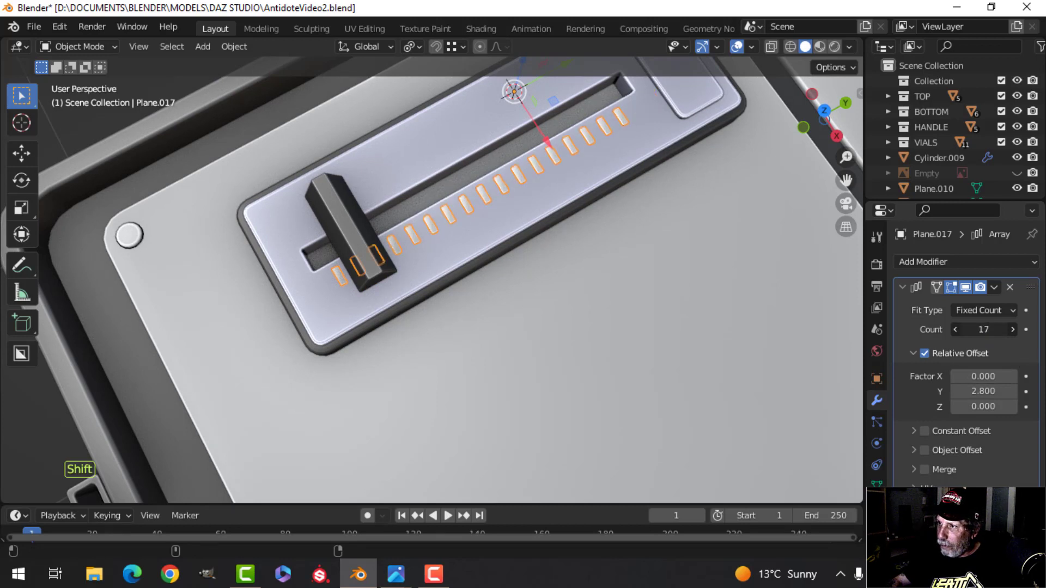
pyautogui.click(1014, 329)
pyautogui.scroll(-2, 651, 303)
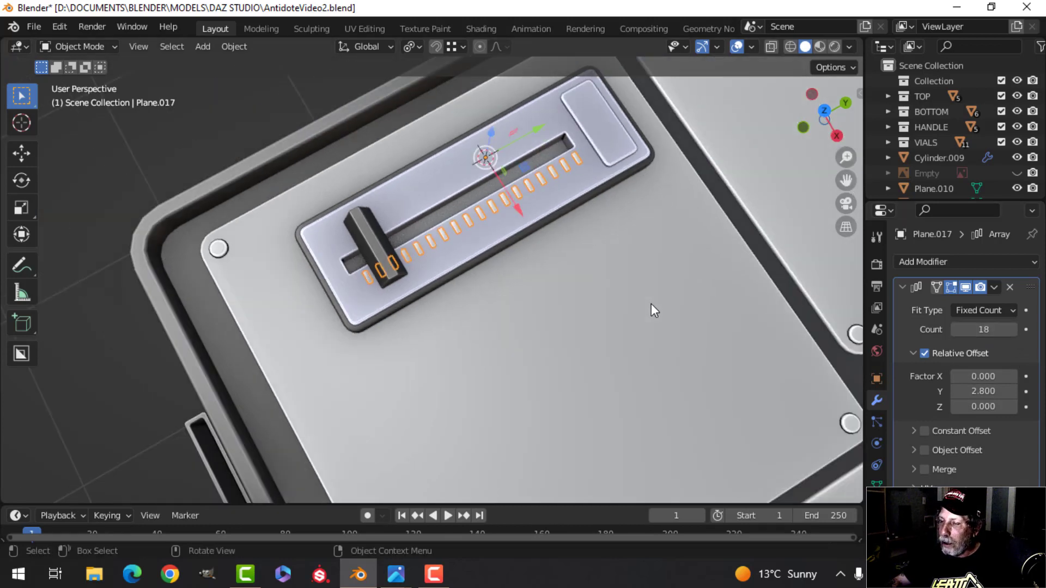
# Step: Shift the row of tick marks about 0.011 m along negative Y to align it with the slot
pyautogui.hotkey('alt', 'a')
pyautogui.moveTo(605, 306); pyautogui.dragTo(555, 345, button='middle')
pyautogui.scroll(-2, 545, 302)
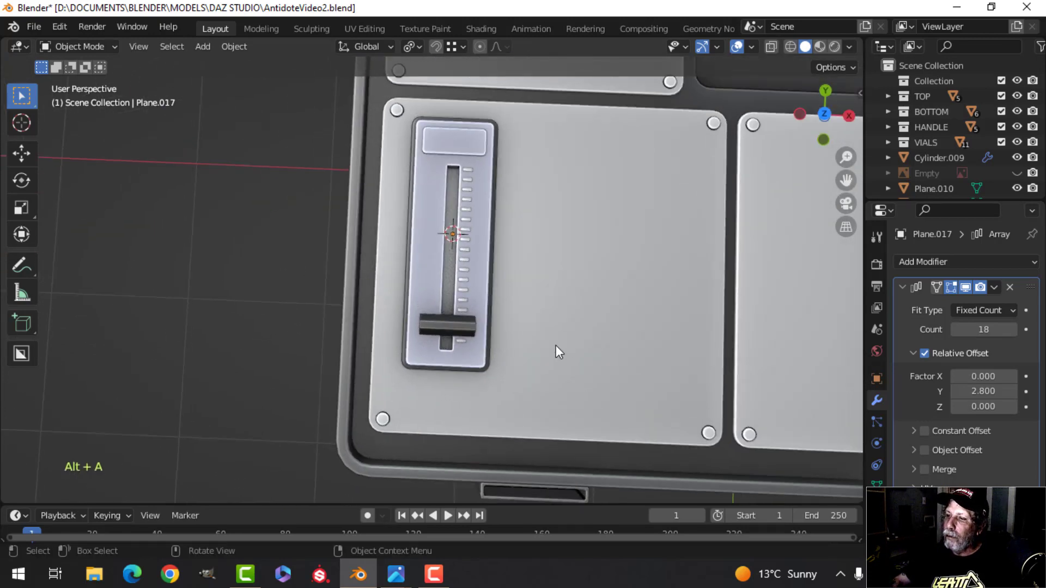
pyautogui.scroll(2, 512, 316)
pyautogui.click(483, 240)
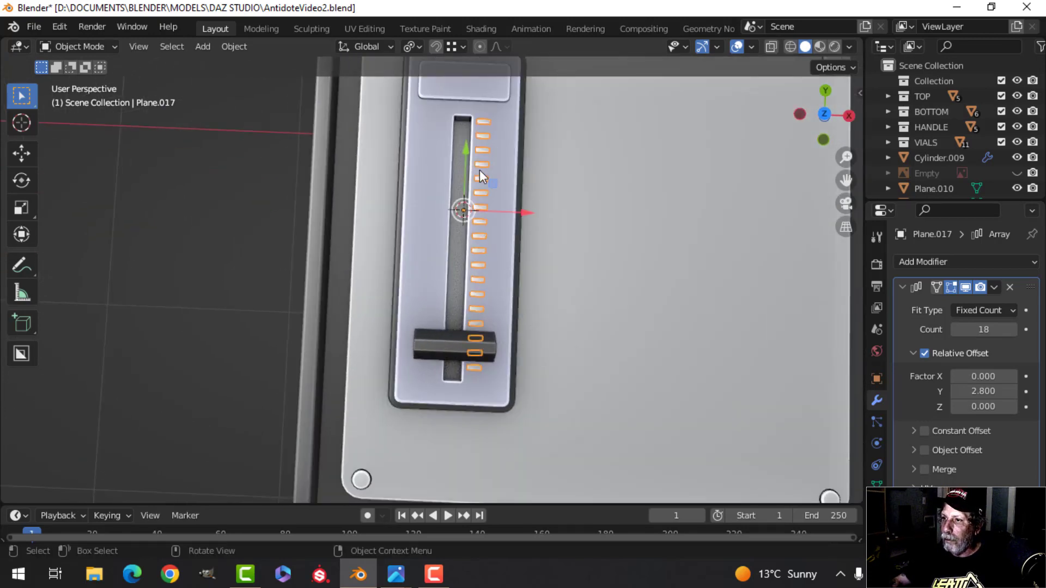
pyautogui.moveTo(466, 148); pyautogui.dragTo(478, 163)
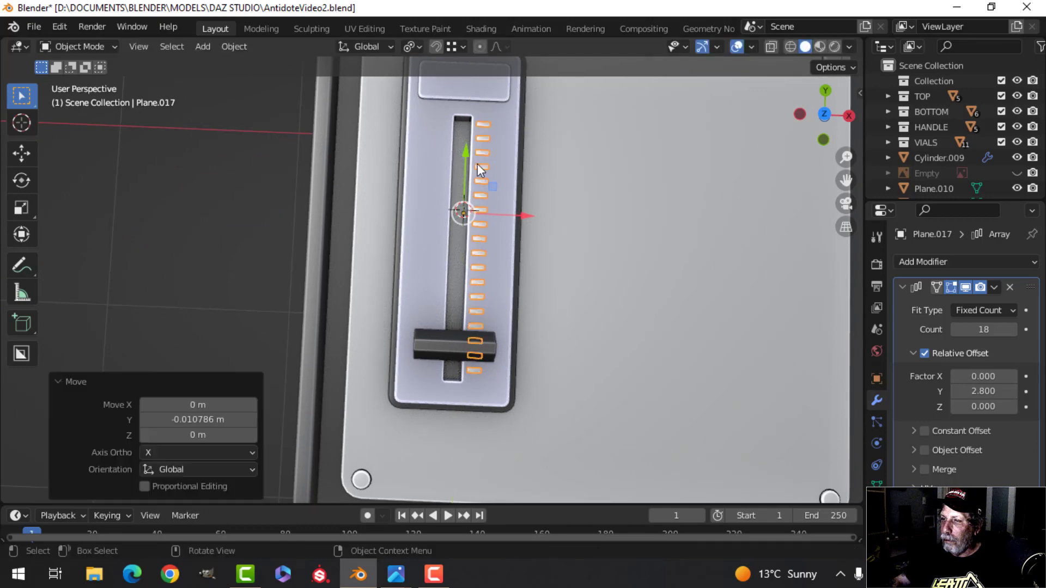
# Step: Recalculate the normals of the entire tick slab mesh to face outside
pyautogui.moveTo(555, 216); pyautogui.dragTo(549, 240, button='middle')
pyautogui.press('Tab')
pyautogui.press('a')
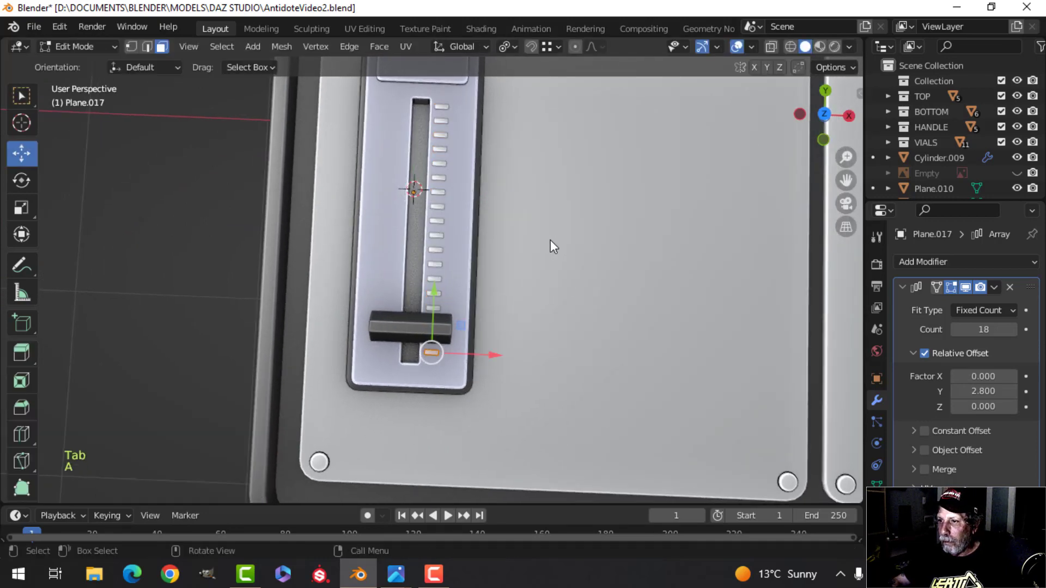
pyautogui.hotkey('alt', 'n')
pyautogui.click(550, 239)
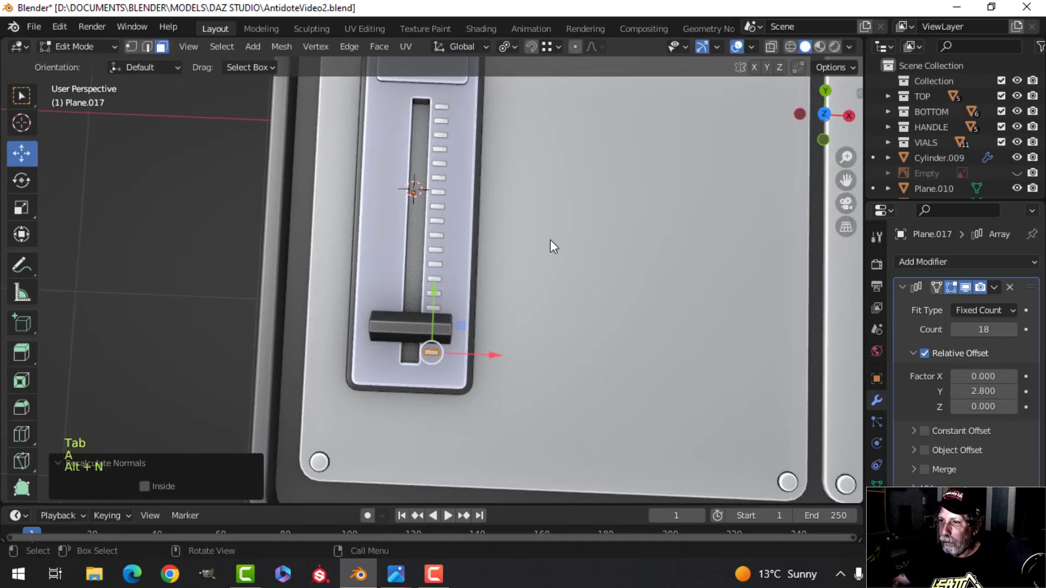
pyautogui.press('Tab')
pyautogui.scroll(-3, 547, 244)
pyautogui.hotkey('alt', 'a')
pyautogui.scroll(4, 544, 240)
pyautogui.scroll(-4, 539, 263)
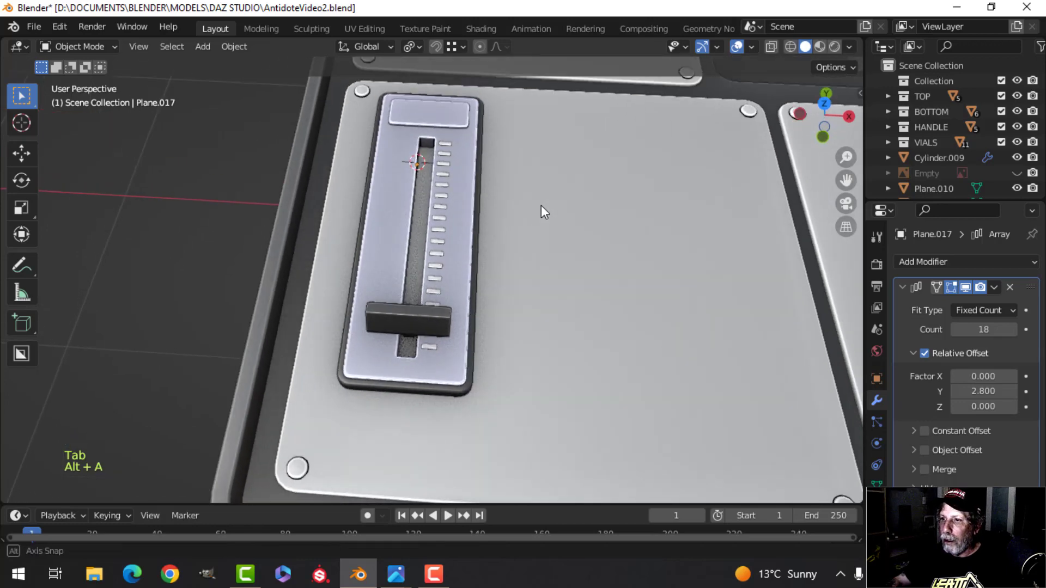
# Step: Move the row of tick marks about 0.015 m along positive X, away from the slot
pyautogui.click(444, 217)
pyautogui.click(451, 218)
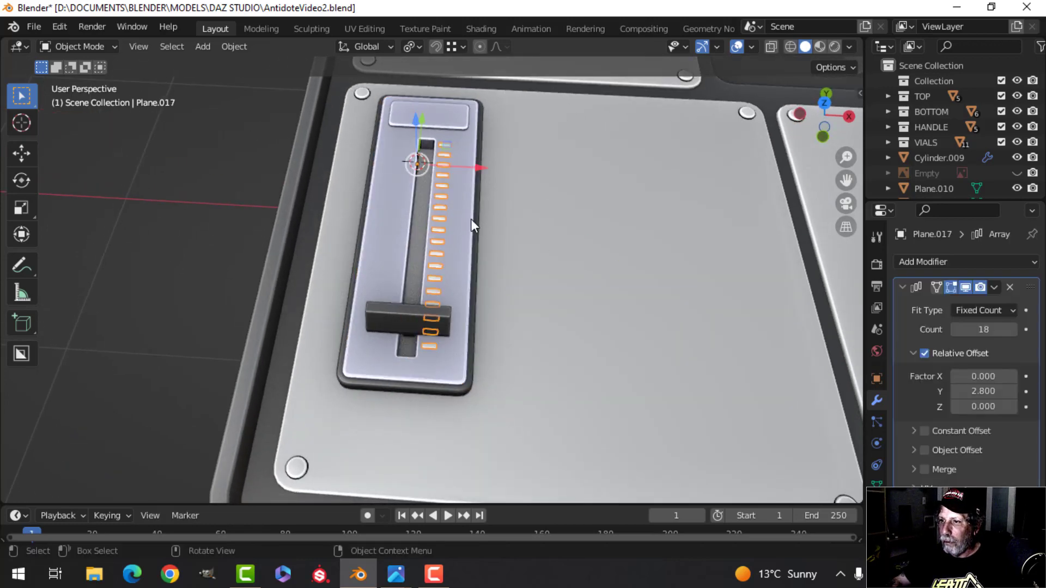
pyautogui.moveTo(481, 169); pyautogui.dragTo(491, 181)
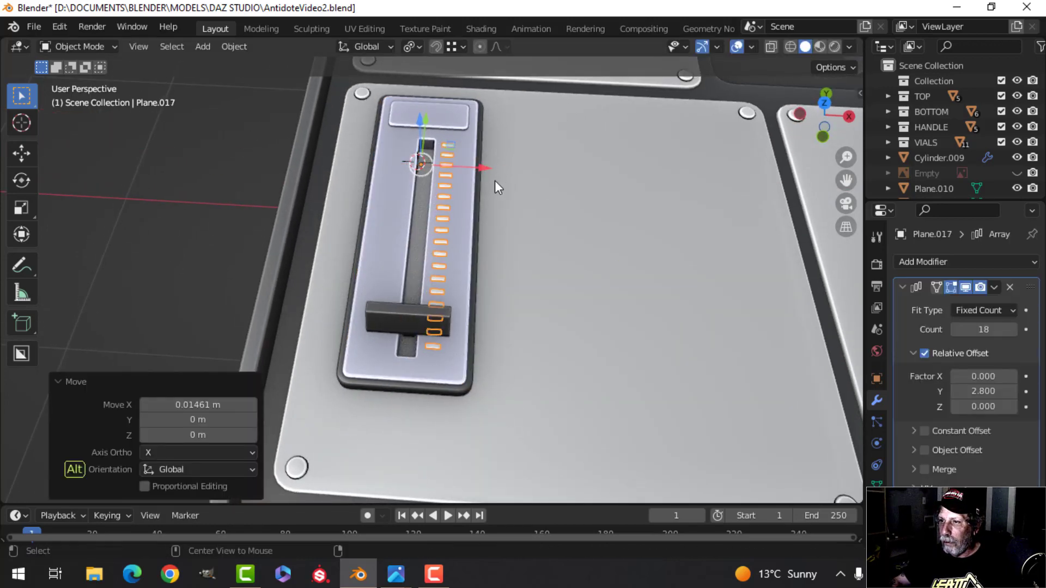
pyautogui.hotkey('alt', 'a')
# Step: Apply the Array modifier on the row of tick marks
pyautogui.moveTo(491, 182); pyautogui.dragTo(459, 237, button='middle')
pyautogui.scroll(2, 463, 240)
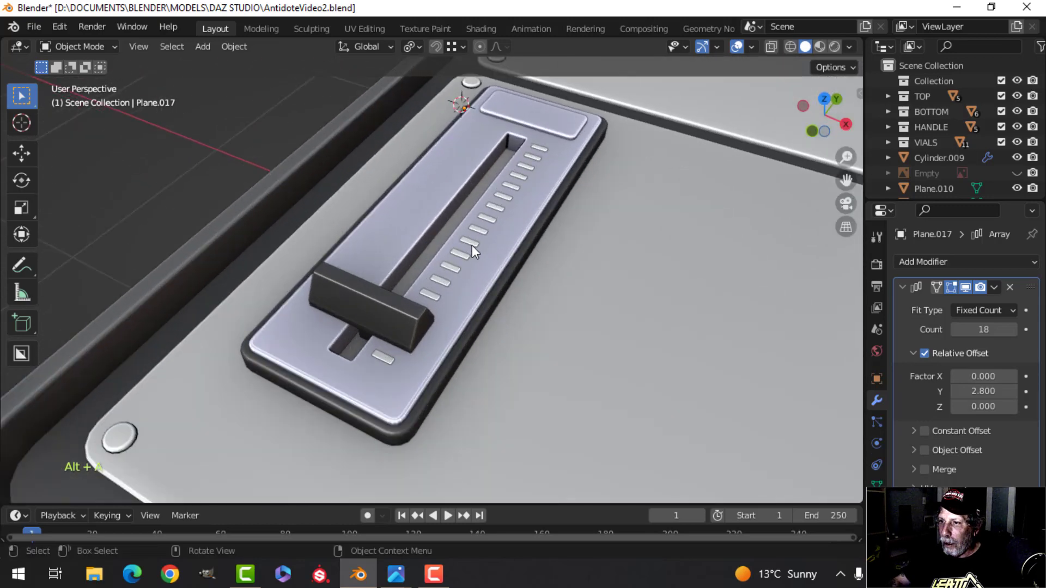
pyautogui.click(472, 244)
pyautogui.click(477, 236)
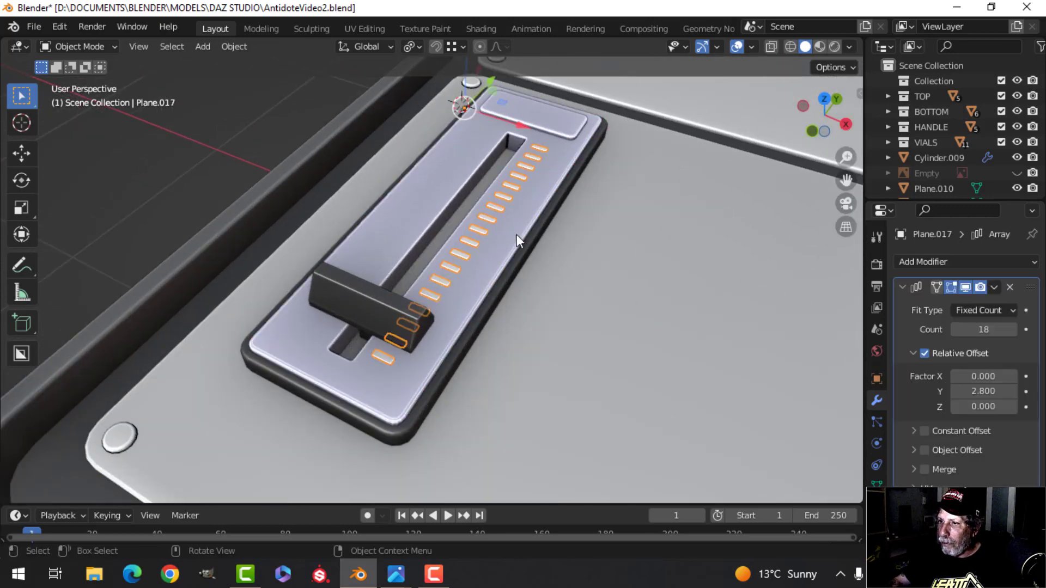
pyautogui.click(998, 286)
pyautogui.click(974, 302)
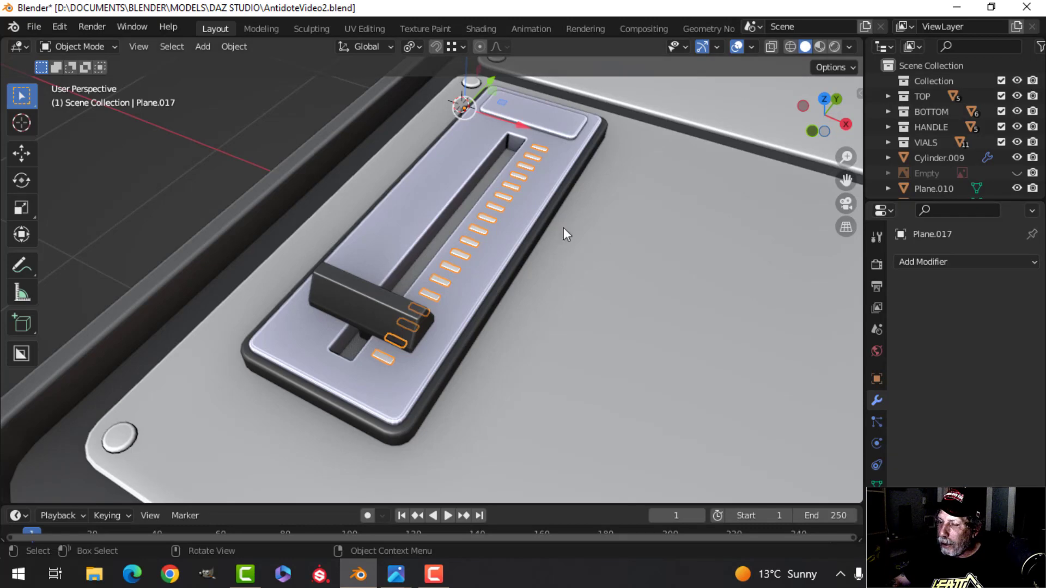
pyautogui.keyDown('shift'); pyautogui.click(522, 216); pyautogui.keyUp('shift')
pyautogui.hotkey('alt', 'a')
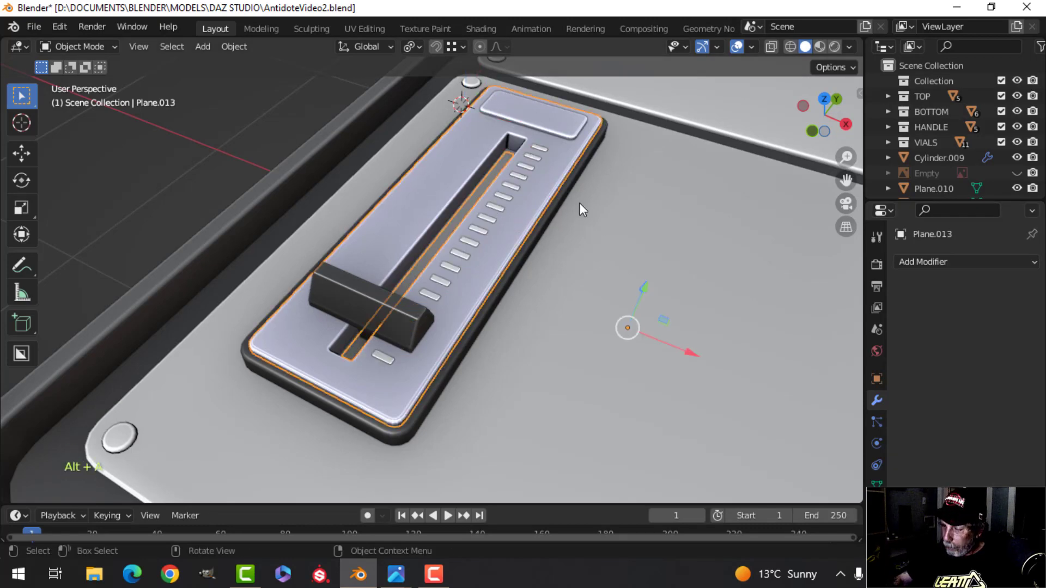
pyautogui.hotkey('alt', 'a')
# Step: Duplicate all the tick marks in Edit Mode and place the copy about 0.2055 m along negative X, across the slot
pyautogui.click(493, 211)
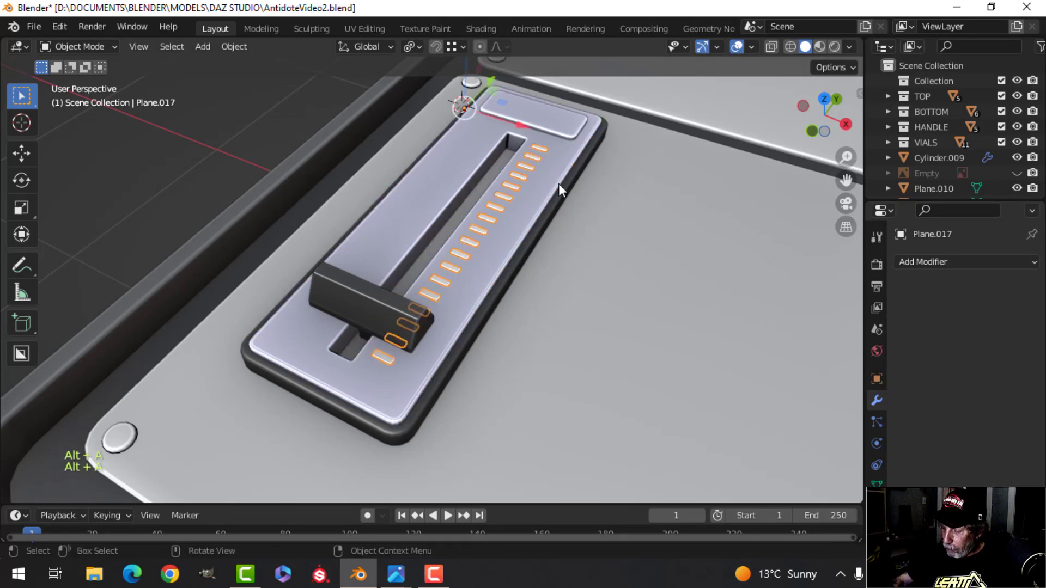
pyautogui.press('KP_7')
pyautogui.scroll(-3, 558, 184)
pyautogui.keyDown('shift'); pyautogui.moveTo(569, 240); pyautogui.dragTo(581, 260, button='middle'); pyautogui.keyUp('shift')
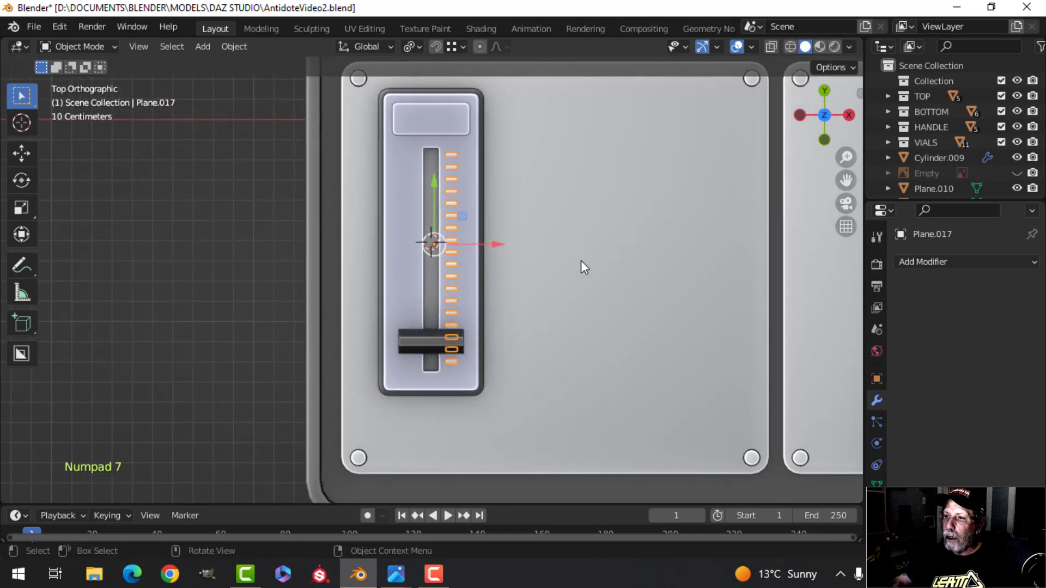
pyautogui.press('Tab')
pyautogui.press('a')
pyautogui.hotkey('shift', 'd')
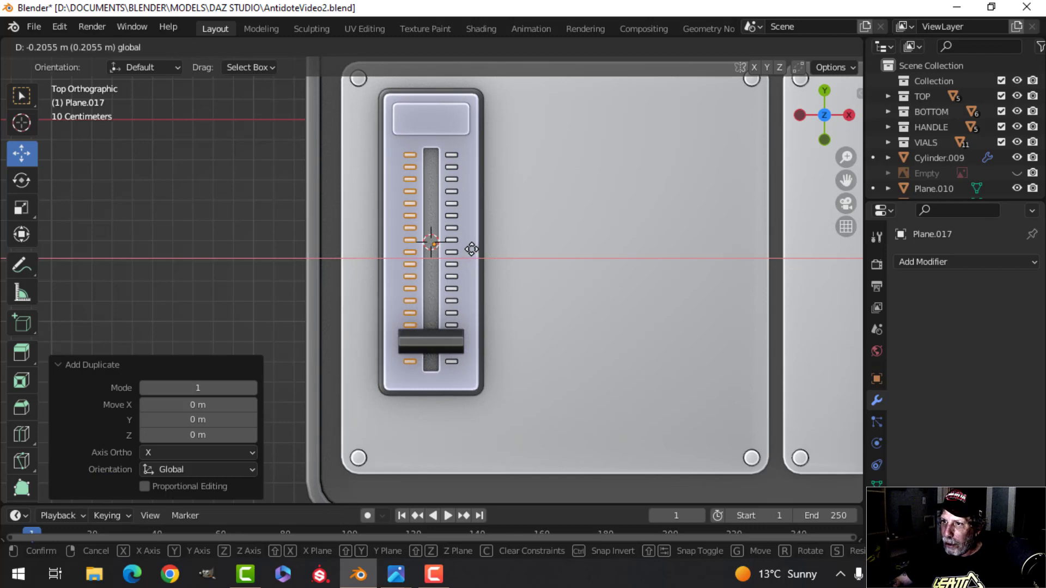
pyautogui.click(471, 249)
pyautogui.press('Tab')
pyautogui.hotkey('alt', 'a')
# Step: Join both rows of tick marks into the slotted faceplate object
pyautogui.scroll(2, 493, 248)
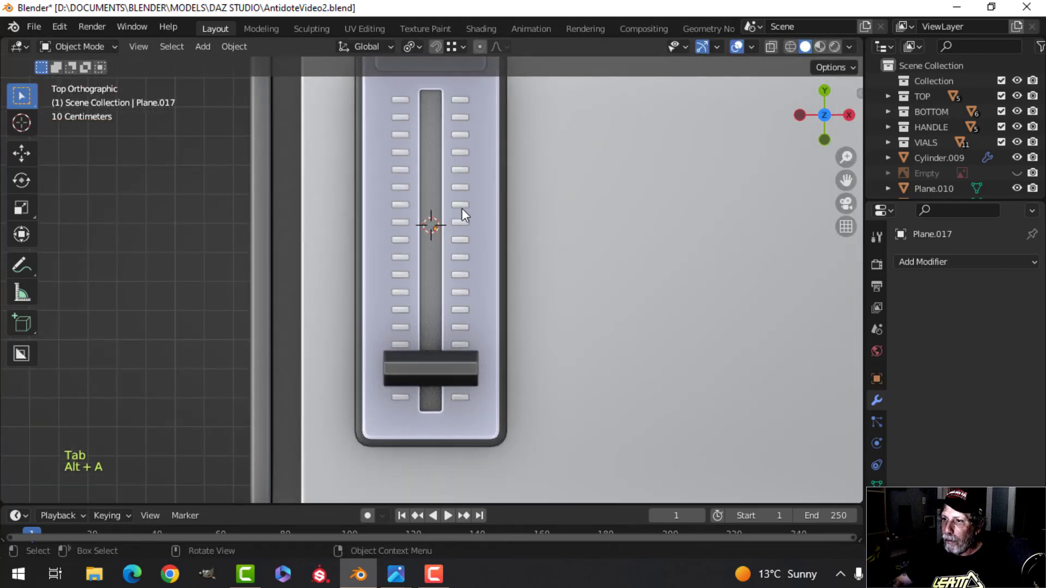
pyautogui.click(461, 206)
pyautogui.keyDown('shift'); pyautogui.click(484, 202); pyautogui.keyUp('shift')
pyautogui.hotkey('ctrl', 'j')
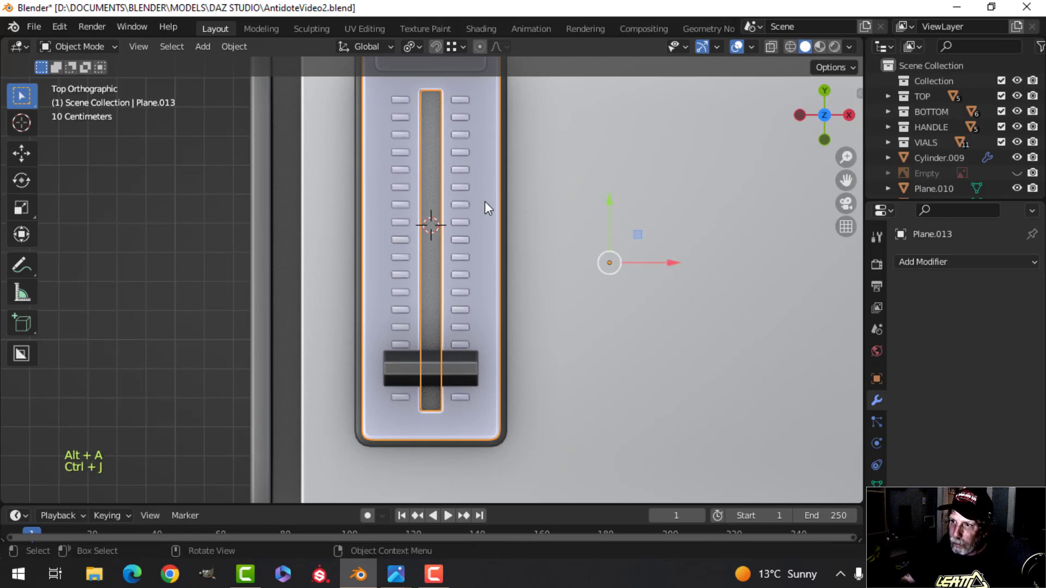
pyautogui.scroll(-4, 492, 191)
pyautogui.hotkey('alt', 'a')
# Step: Raise the dark slider knob's entire mesh slightly in Edit Mode
pyautogui.moveTo(488, 218); pyautogui.dragTo(521, 253, button='middle')
pyautogui.scroll(3, 477, 259)
pyautogui.scroll(3, 506, 236)
pyautogui.scroll(-3, 505, 237)
pyautogui.scroll(3, 442, 238)
pyautogui.click(459, 255)
pyautogui.press('Tab')
pyautogui.press('a')
pyautogui.moveTo(464, 201); pyautogui.dragTo(463, 191)
pyautogui.press('Tab')
pyautogui.scroll(-4, 447, 233)
pyautogui.hotkey('alt', 'a')
pyautogui.moveTo(446, 227); pyautogui.dragTo(539, 262, button='middle')
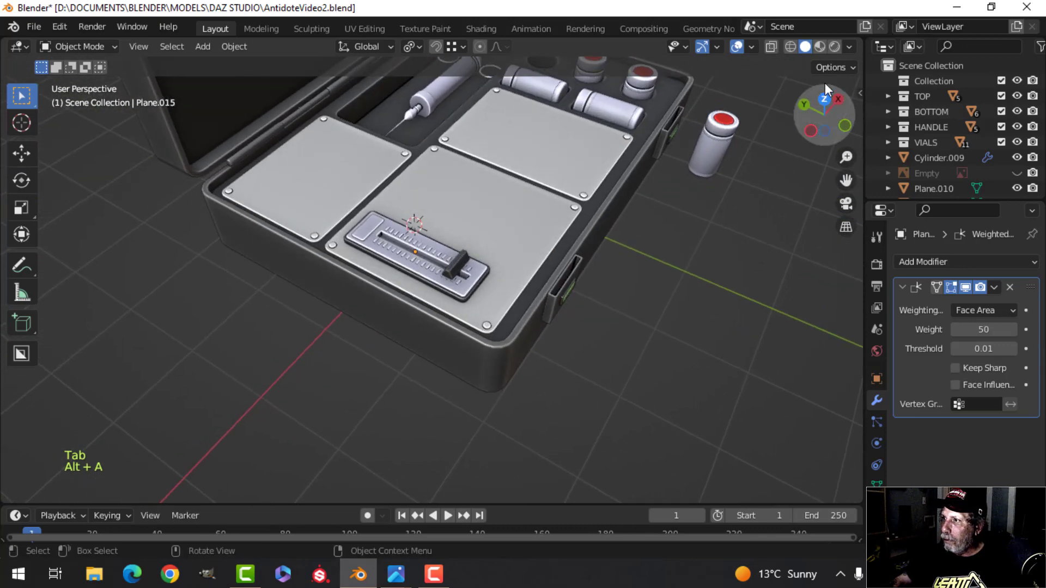
# Step: Enable Shadow in the viewport's solid shading options
pyautogui.click(849, 47)
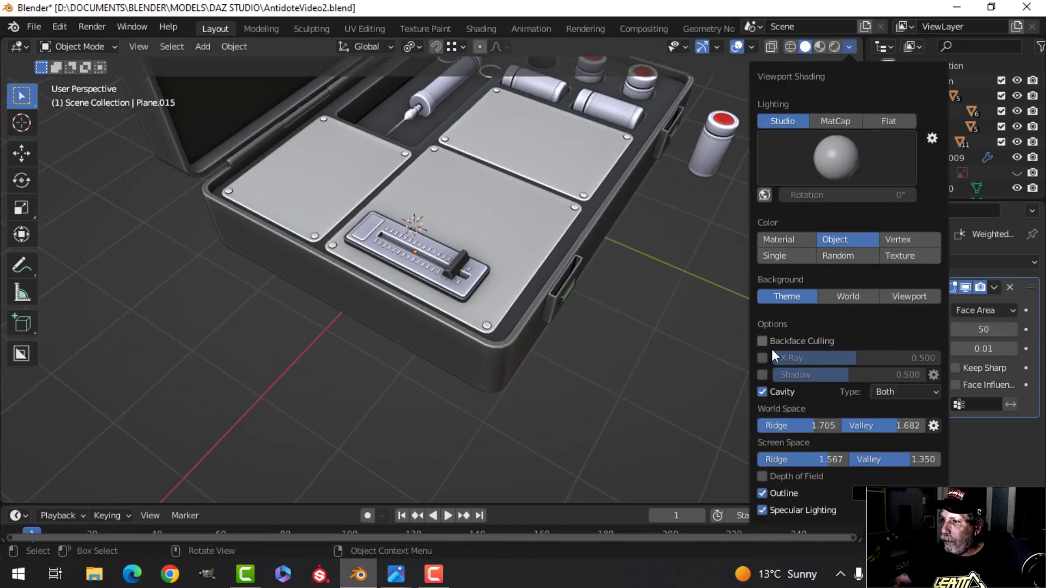
pyautogui.click(762, 375)
pyautogui.moveTo(666, 330)
pyautogui.mouseDown(button='middle')
pyautogui.moveTo(621, 315)
pyautogui.moveTo(616, 242)
pyautogui.moveTo(620, 321)
pyautogui.moveTo(608, 346)
pyautogui.moveTo(589, 329)
pyautogui.moveTo(499, 338)
pyautogui.moveTo(346, 298)
pyautogui.moveTo(325, 265)
pyautogui.mouseUp(button='middle')
pyautogui.scroll(-2, 620, 320)
pyautogui.scroll(-2, 323, 259)
pyautogui.keyDown('shift'); pyautogui.moveTo(408, 269); pyautogui.dragTo(460, 410, button='middle'); pyautogui.keyUp('shift')
pyautogui.scroll(2, 475, 303)
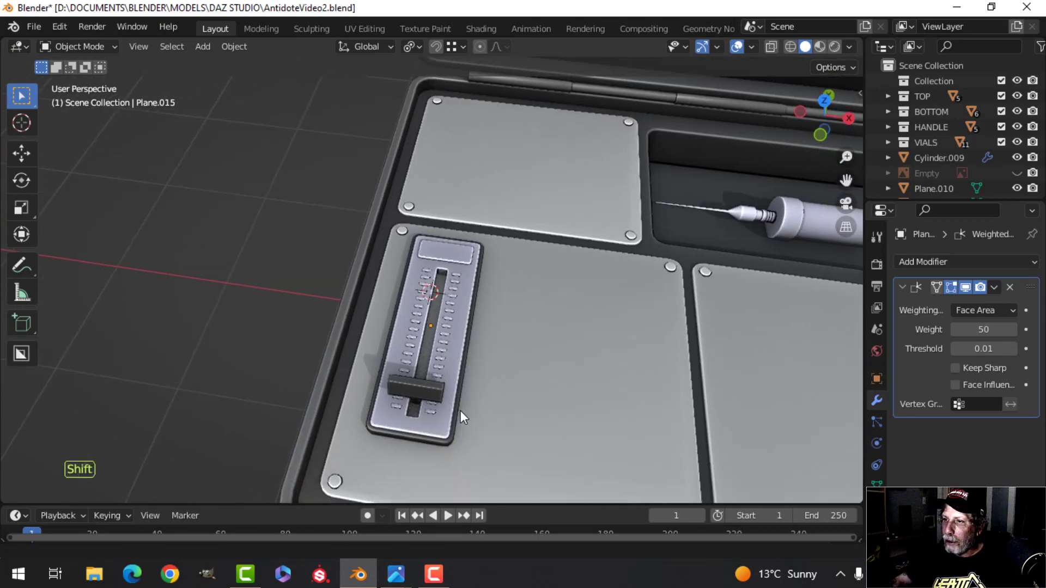
# Step: Join the raised label plate at the slider's end into the slotted faceplate object
pyautogui.scroll(3, 460, 410)
pyautogui.keyDown('shift'); pyautogui.moveTo(409, 387); pyautogui.dragTo(541, 366, button='middle'); pyautogui.keyUp('shift')
pyautogui.keyDown('shift'); pyautogui.moveTo(440, 331); pyautogui.dragTo(499, 272, button='middle'); pyautogui.keyUp('shift')
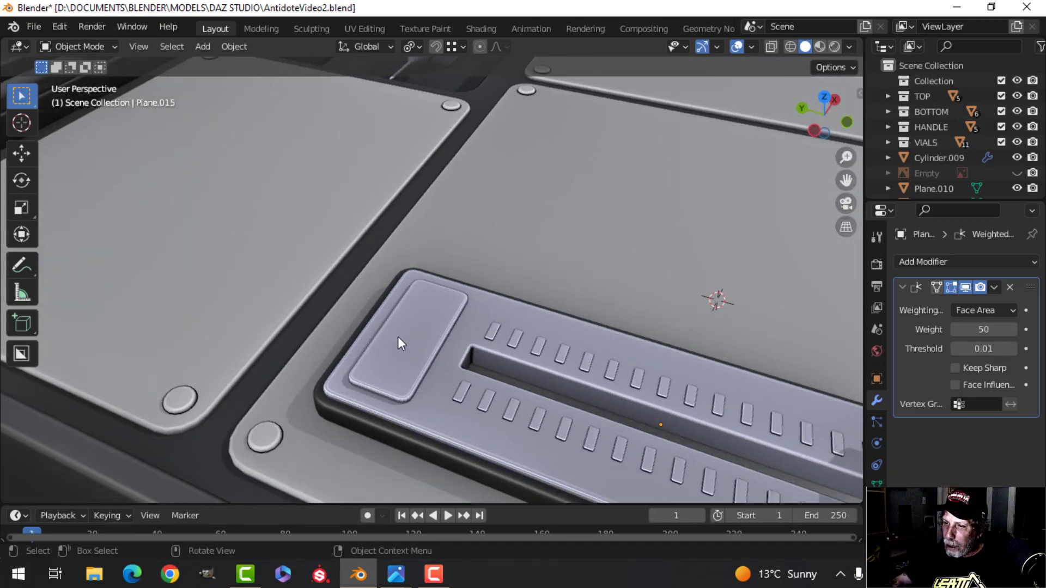
pyautogui.click(398, 337)
pyautogui.scroll(-1, 445, 398)
pyautogui.keyDown('shift'); pyautogui.moveTo(445, 397); pyautogui.dragTo(450, 342, button='middle'); pyautogui.keyUp('shift')
pyautogui.scroll(-1, 450, 342)
pyautogui.scroll(2, 446, 346)
pyautogui.keyDown('shift'); pyautogui.click(447, 346); pyautogui.keyUp('shift')
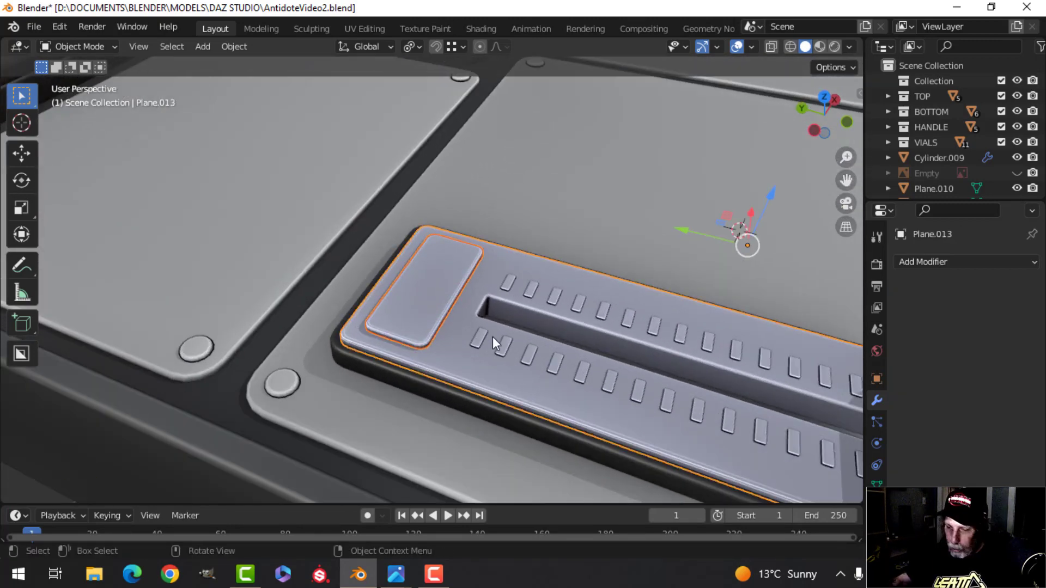
pyautogui.hotkey('ctrl', 'j')
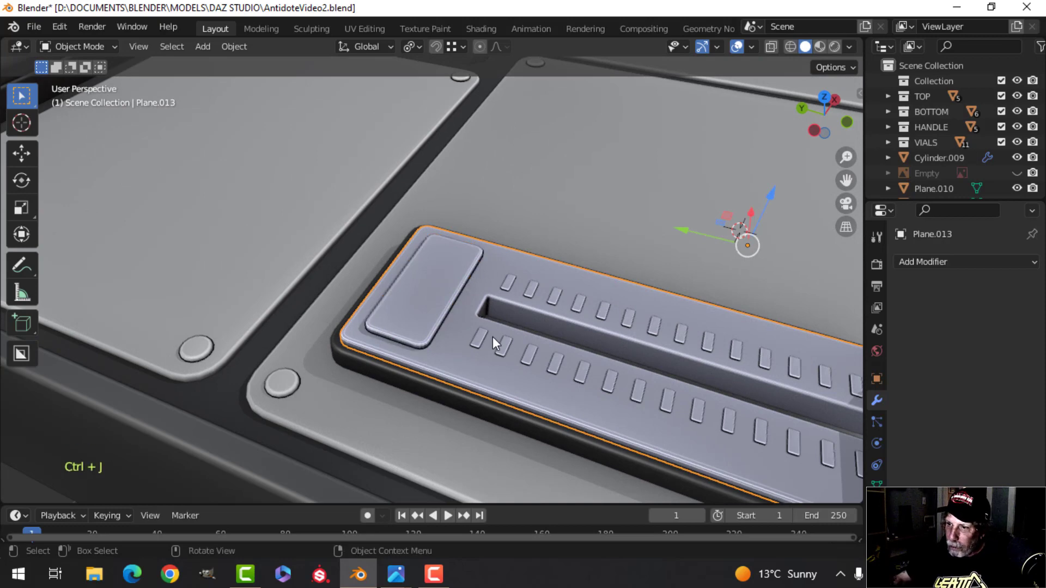
# Step: Apply smooth shading to the joined slider faceplate and deselect it
pyautogui.rightClick(400, 318)
pyautogui.click(382, 277)
pyautogui.scroll(-4, 427, 314)
pyautogui.scroll(4, 455, 327)
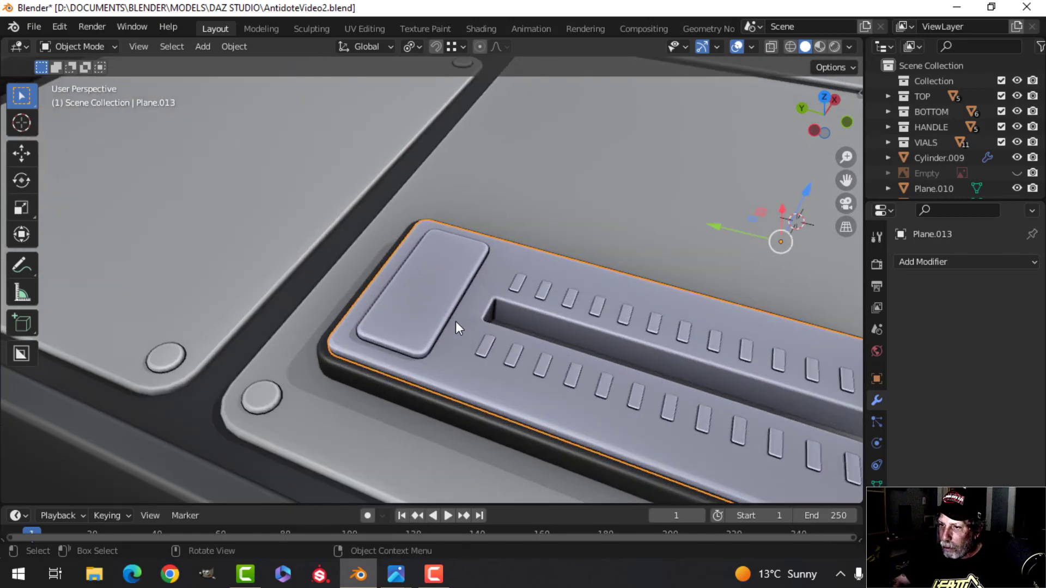
pyautogui.scroll(-3, 456, 322)
pyautogui.hotkey('alt', 'a')
# Step: Move the slider's faceplate, knob and dark base into a new collection named FADERS
pyautogui.moveTo(459, 343); pyautogui.dragTo(336, 319, button='middle')
pyautogui.scroll(3, 466, 388)
pyautogui.click(322, 286)
pyautogui.hotkey('alt', 'a')
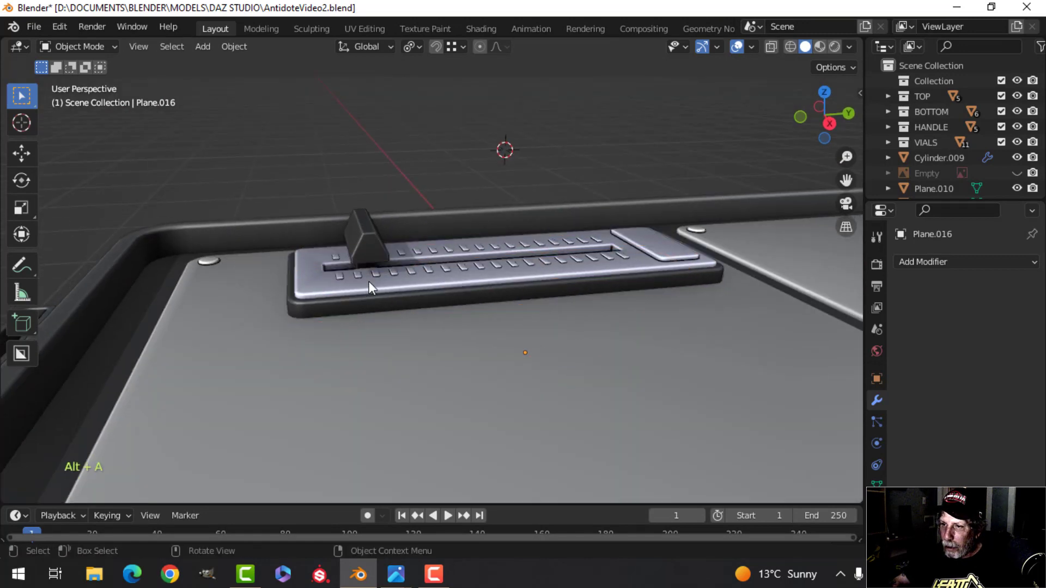
pyautogui.click(503, 264)
pyautogui.keyDown('shift'); pyautogui.click(365, 237); pyautogui.keyUp('shift')
pyautogui.moveTo(308, 283); pyautogui.dragTo(463, 380, button='middle')
pyautogui.keyDown('shift'); pyautogui.click(361, 315); pyautogui.keyUp('shift')
pyautogui.press('KP_7')
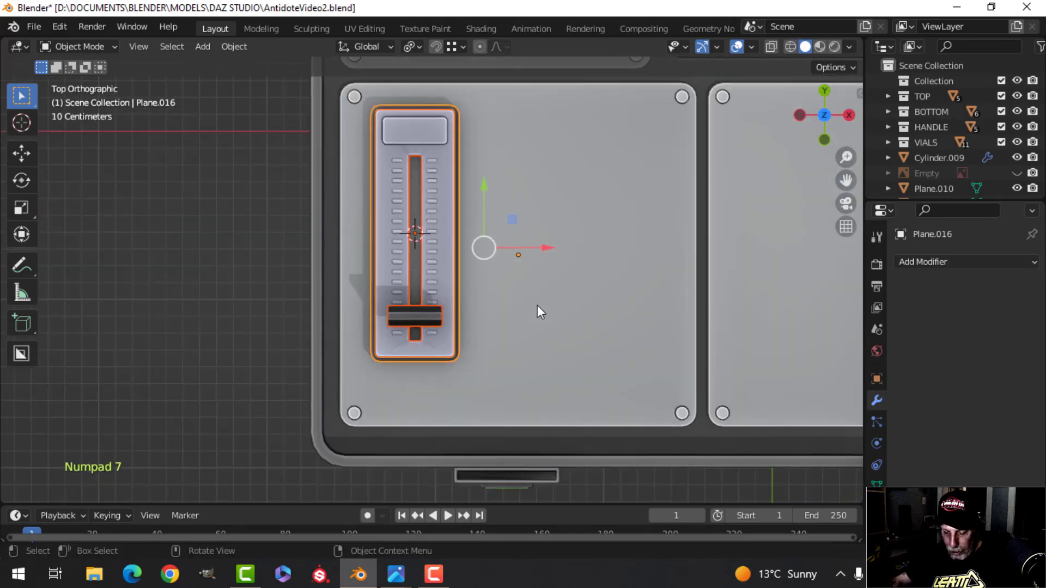
pyautogui.press('m')
pyautogui.click(537, 306)
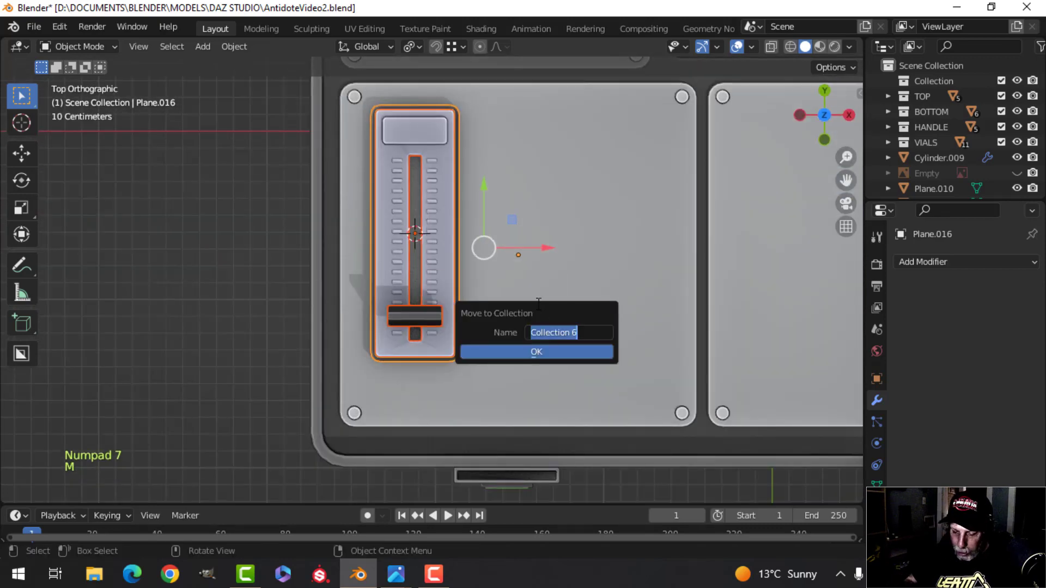
pyautogui.write('FADE')
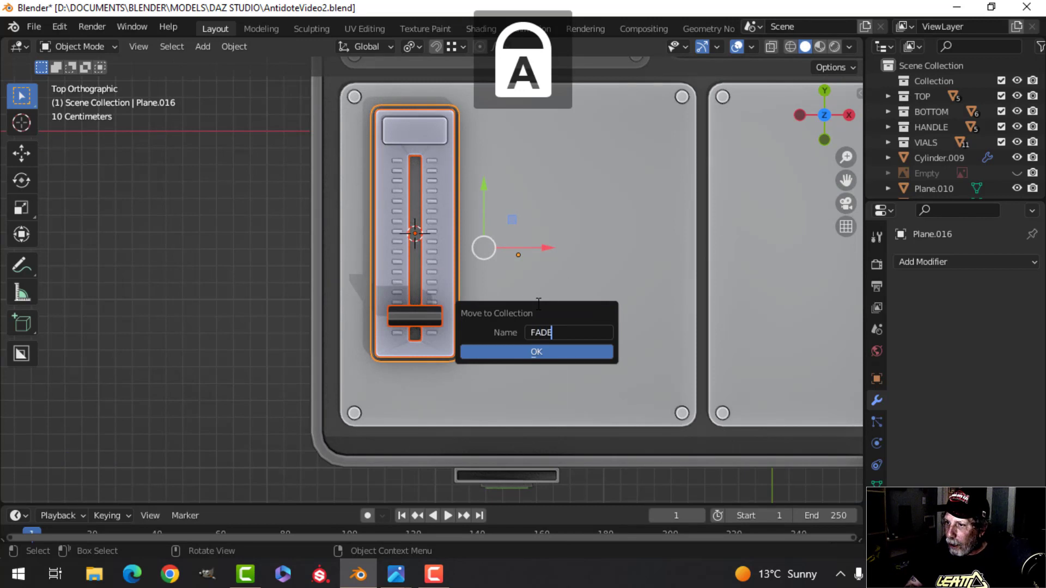
pyautogui.write('RS')
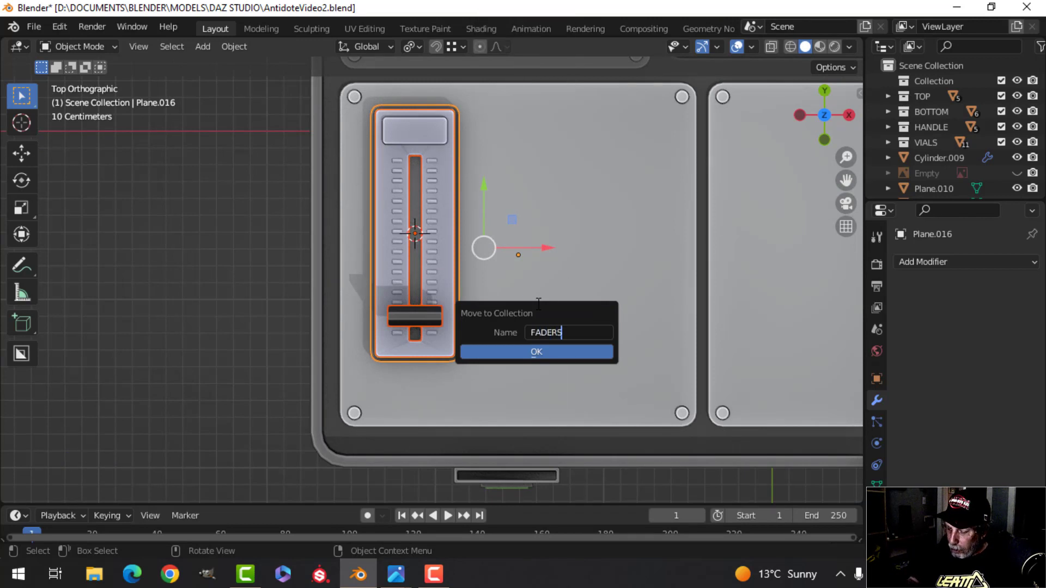
pyautogui.click(530, 348)
pyautogui.scroll(-2, 537, 316)
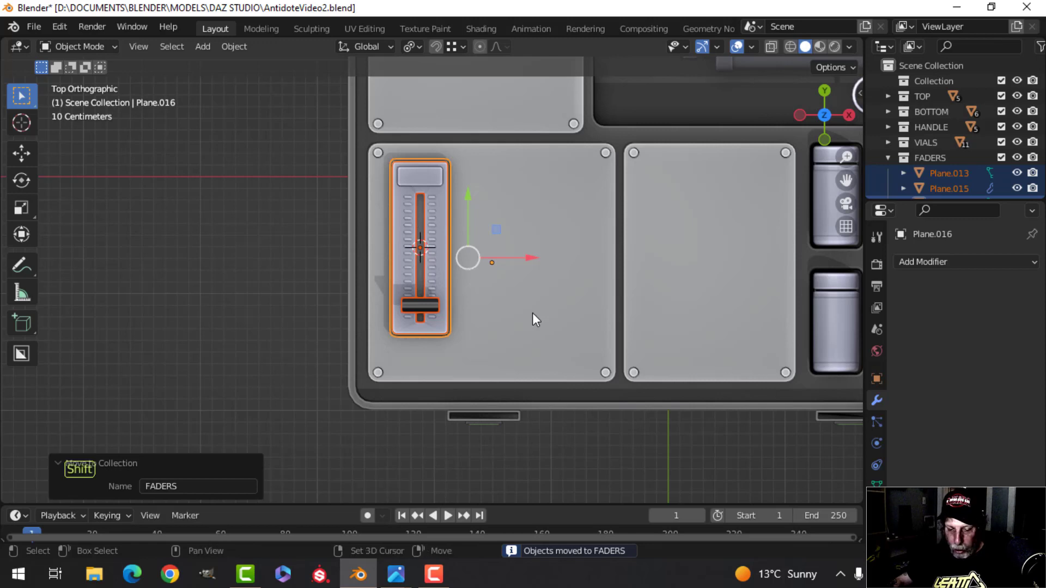
# Step: Duplicate the slider twice along X, placing the third one about 0.585 m from the second
pyautogui.hotkey('shift', 'd')
pyautogui.rightClick(527, 306)
pyautogui.moveTo(527, 256); pyautogui.dragTo(671, 251)
pyautogui.hotkey('shift', 'd')
pyautogui.rightClick(627, 254)
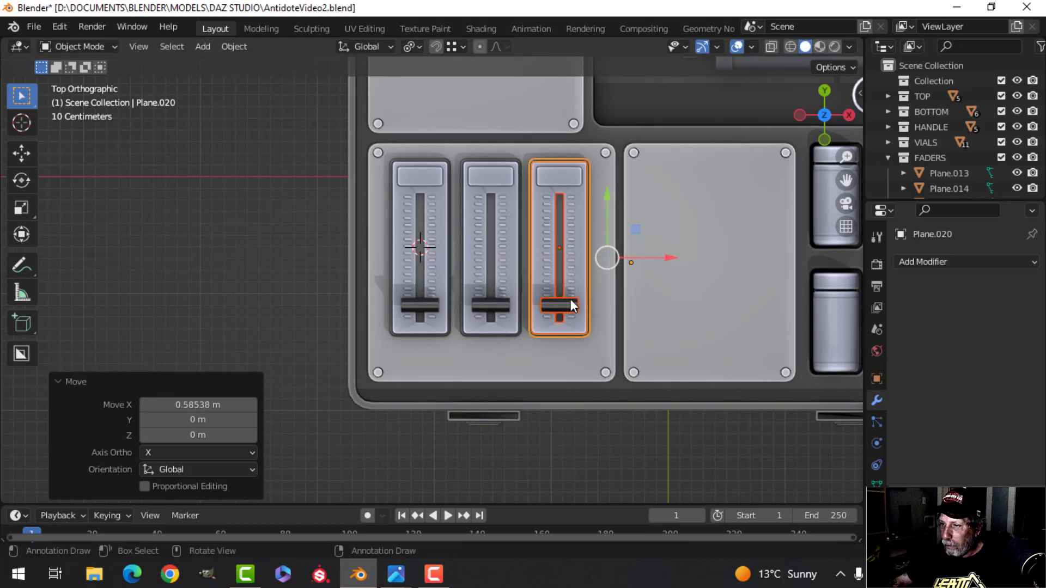
pyautogui.moveTo(648, 240); pyautogui.dragTo(543, 279, button='middle')
pyautogui.hotkey('alt', 'a')
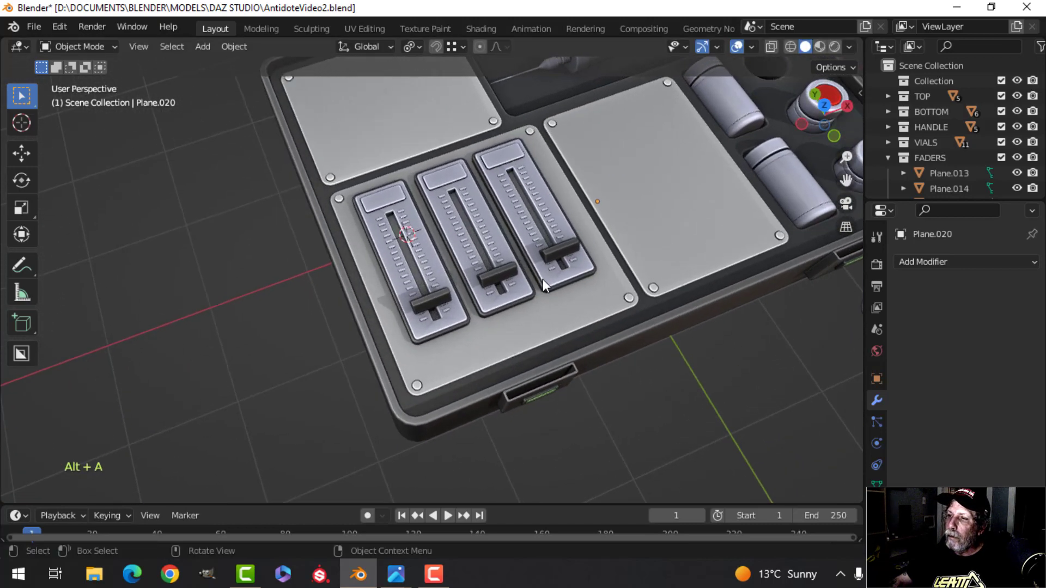
# Step: Slide the middle fader's knob about 0.756 m and the third fader's knob about 0.418 m along positive Y
pyautogui.scroll(-2, 543, 279)
pyautogui.keyDown('shift'); pyautogui.moveTo(477, 305); pyautogui.dragTo(485, 285, button='middle'); pyautogui.keyUp('shift')
pyautogui.moveTo(485, 284); pyautogui.dragTo(499, 265, button='middle')
pyautogui.scroll(3, 521, 260)
pyautogui.keyDown('shift'); pyautogui.moveTo(497, 281); pyautogui.dragTo(520, 313, button='middle'); pyautogui.keyUp('shift')
pyautogui.click(493, 266)
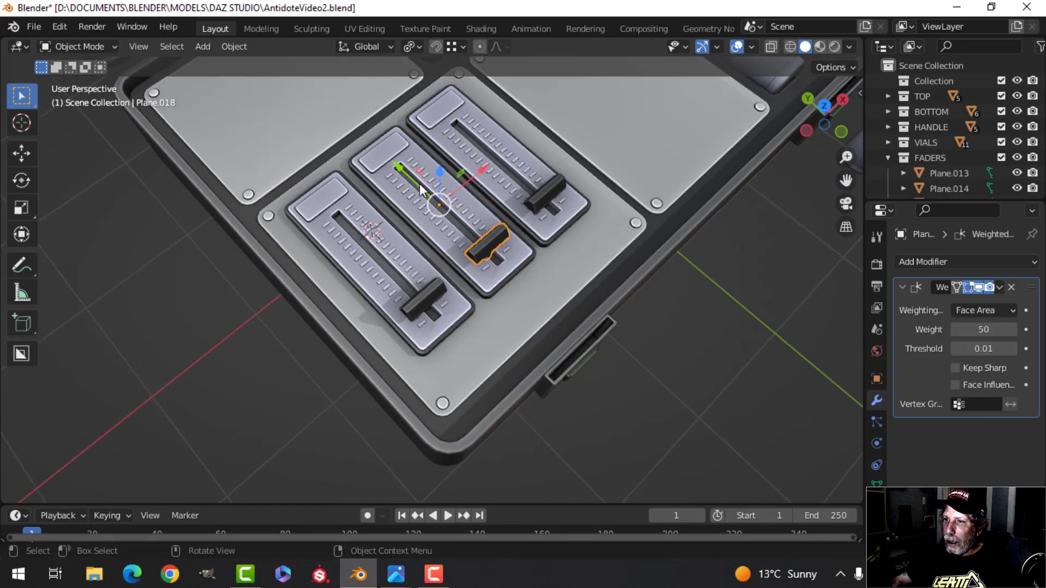
pyautogui.moveTo(404, 167); pyautogui.dragTo(328, 122)
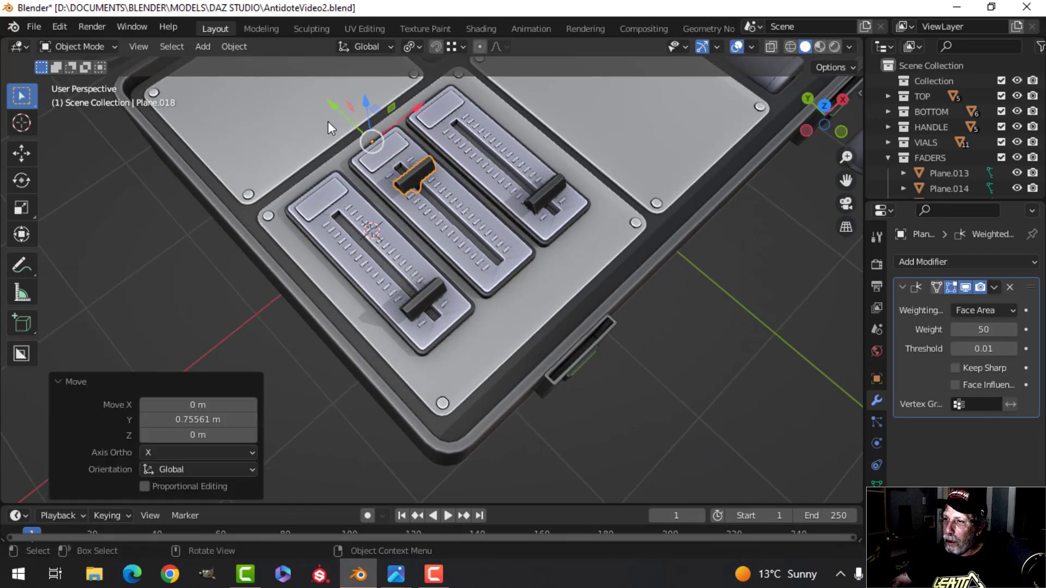
pyautogui.click(553, 184)
pyautogui.moveTo(453, 135); pyautogui.dragTo(406, 100)
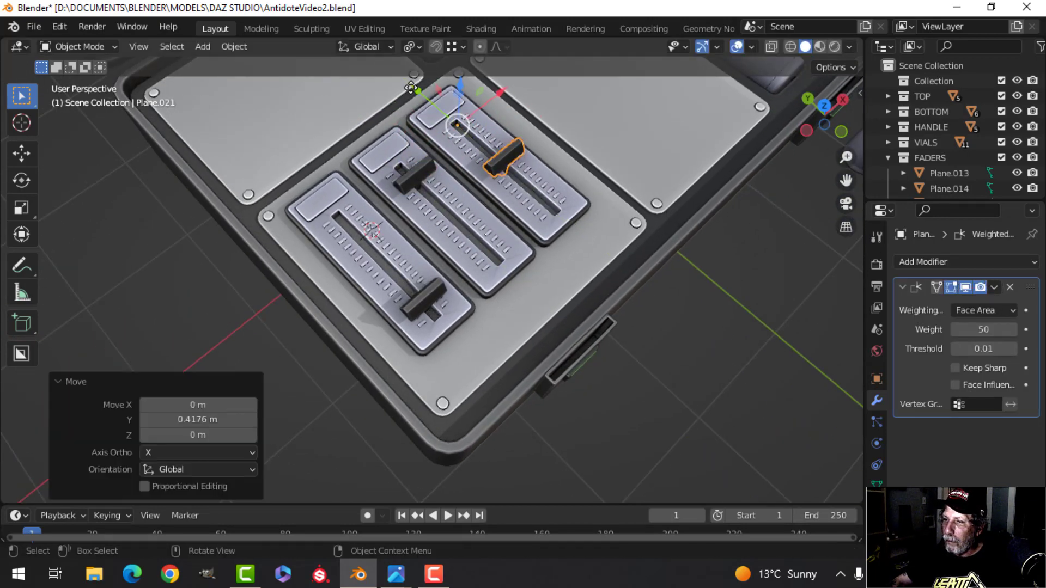
pyautogui.hotkey('alt', 'a')
# Step: Save the Blender file with the three faders in place
pyautogui.moveTo(406, 100); pyautogui.dragTo(570, 252, button='middle')
pyautogui.scroll(4, 590, 292)
pyautogui.scroll(-5, 594, 289)
pyautogui.moveTo(570, 251); pyautogui.dragTo(500, 258, button='middle')
pyautogui.hotkey('ctrl', 's')
# Step: Move the three screwed interior cover panels into a new collection named PANELS
pyautogui.scroll(-3, 575, 192)
pyautogui.scroll(3, 498, 319)
pyautogui.scroll(3, 535, 250)
pyautogui.scroll(-4, 535, 250)
pyautogui.moveTo(500, 259); pyautogui.dragTo(424, 296, button='middle')
pyautogui.scroll(-4, 474, 247)
pyautogui.scroll(4, 461, 254)
pyautogui.moveTo(461, 254); pyautogui.dragTo(459, 276, button='middle')
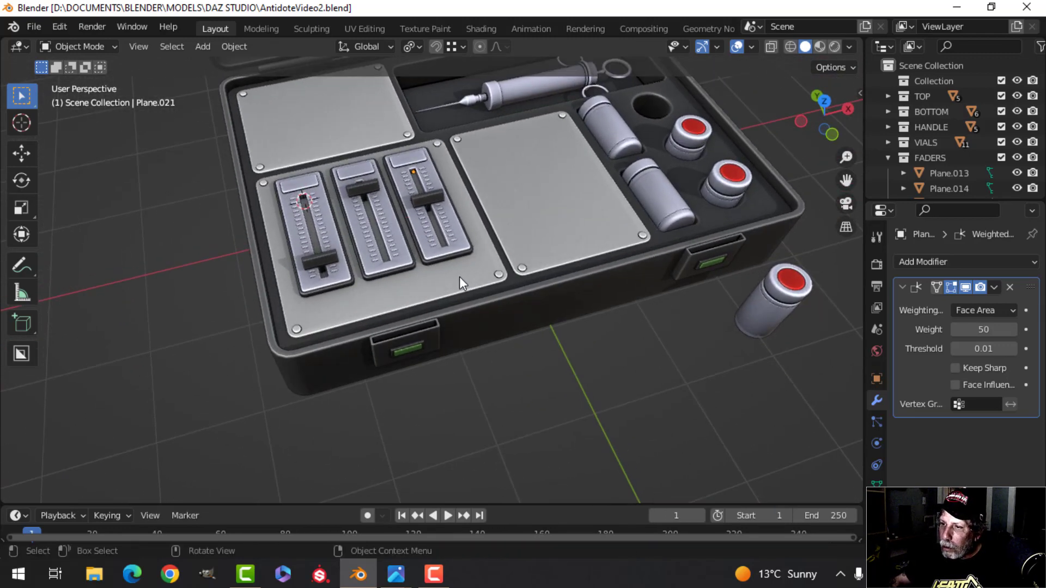
pyautogui.click(459, 276)
pyautogui.keyDown('shift'); pyautogui.click(532, 224); pyautogui.keyUp('shift')
pyautogui.keyDown('shift'); pyautogui.click(302, 105); pyautogui.keyUp('shift')
pyautogui.press('m')
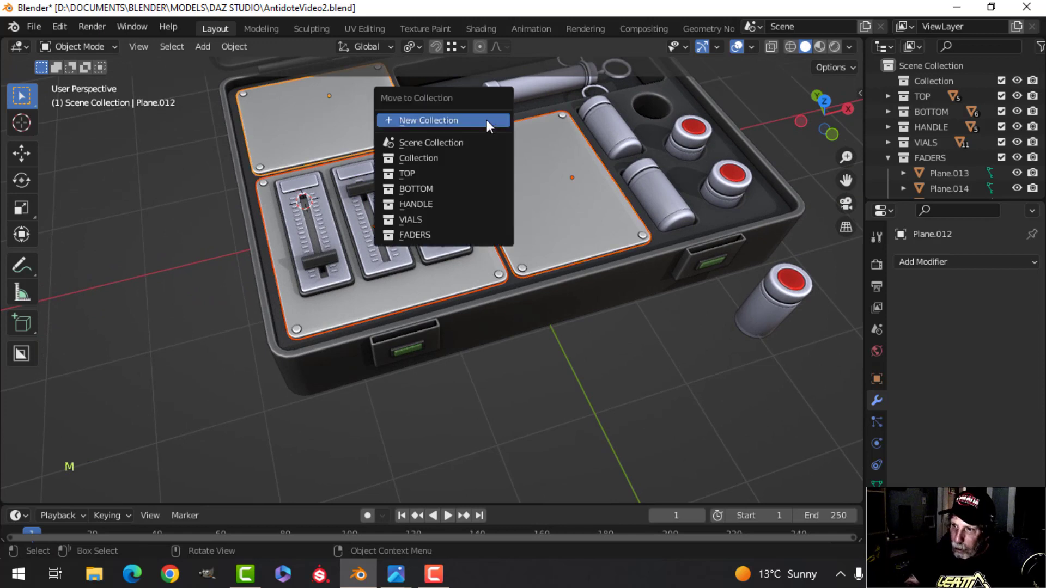
pyautogui.click(486, 120)
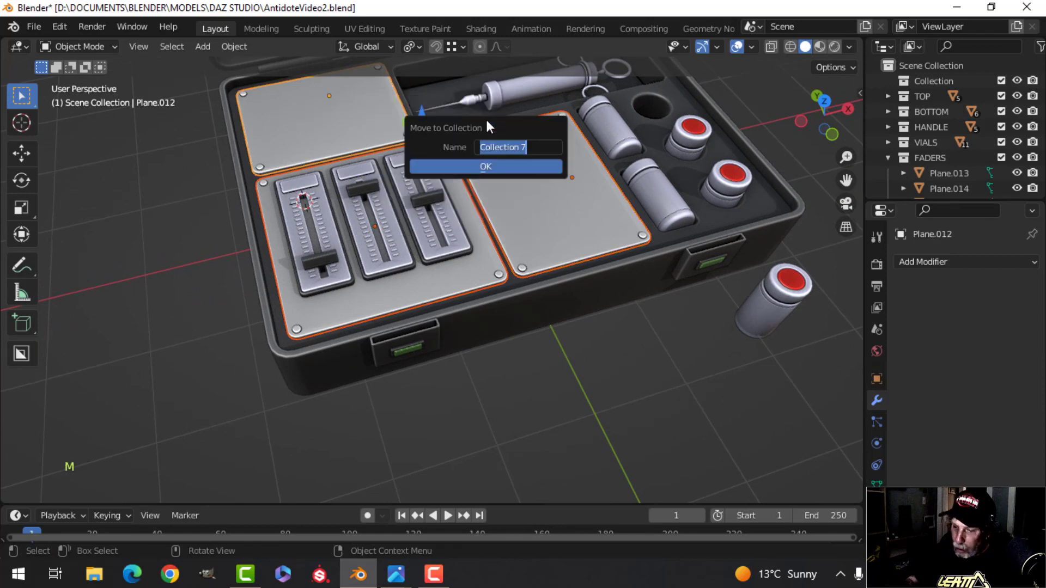
pyautogui.write('PANELS')
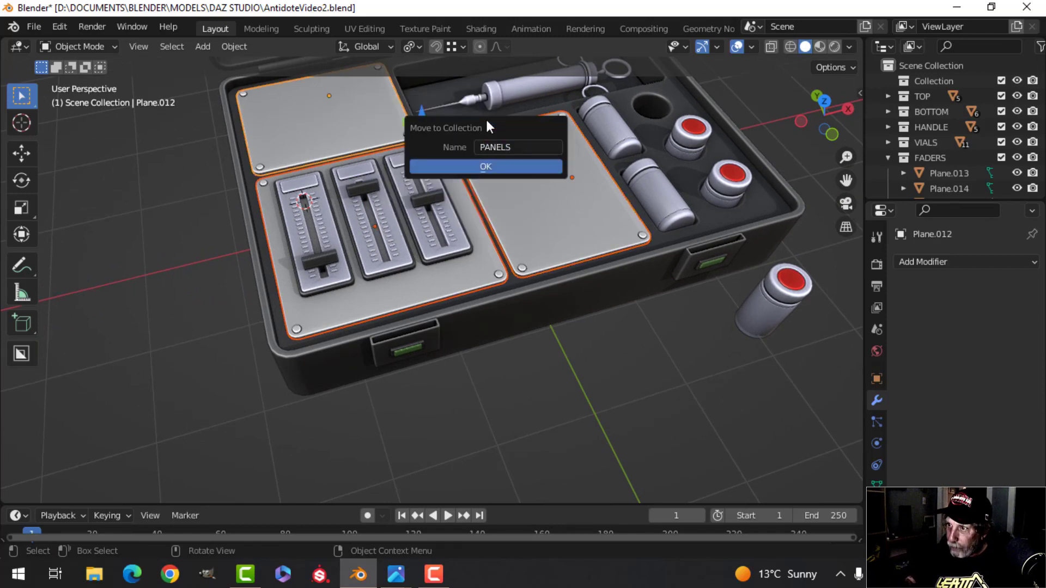
pyautogui.click(512, 166)
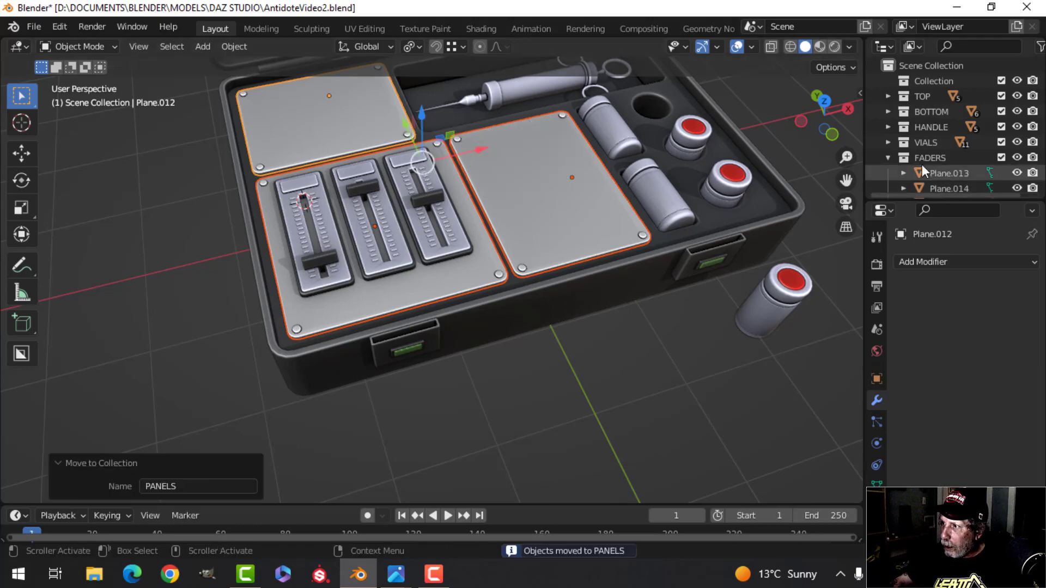
# Step: Collapse the FADERS and PANELS collections in the Outliner and deselect all objects
pyautogui.click(889, 158)
pyautogui.click(889, 173)
pyautogui.scroll(-3, 650, 214)
pyautogui.hotkey('alt', 'a')
pyautogui.scroll(4, 504, 358)
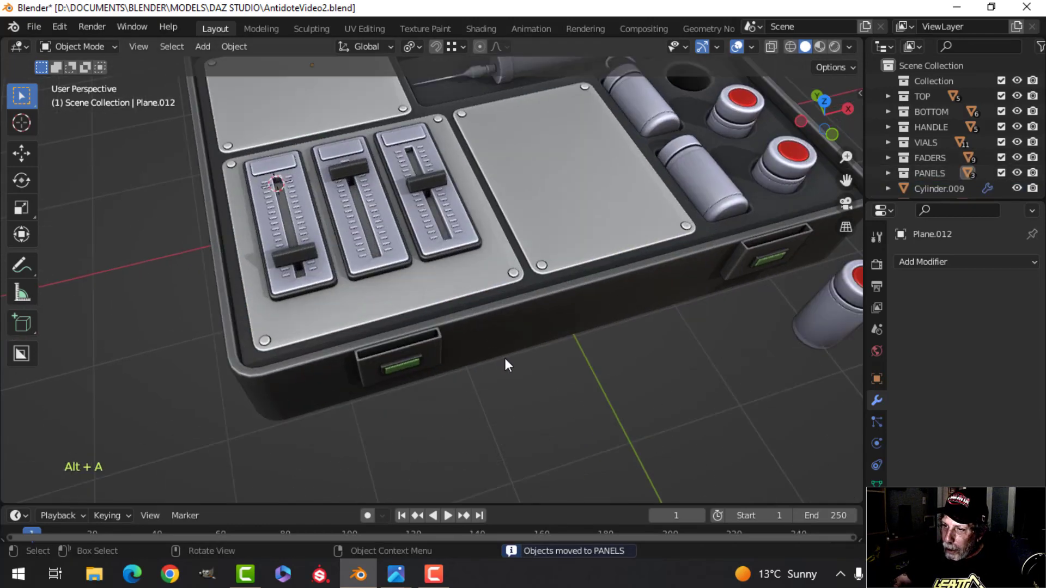
# Step: Examine the three faders and the cover panels around them in the briefcase interior
pyautogui.keyDown('shift'); pyautogui.moveTo(388, 343); pyautogui.dragTo(477, 322, button='middle'); pyautogui.keyUp('shift')
pyautogui.moveTo(423, 275); pyautogui.dragTo(400, 259, button='middle')
pyautogui.scroll(-4, 400, 259)
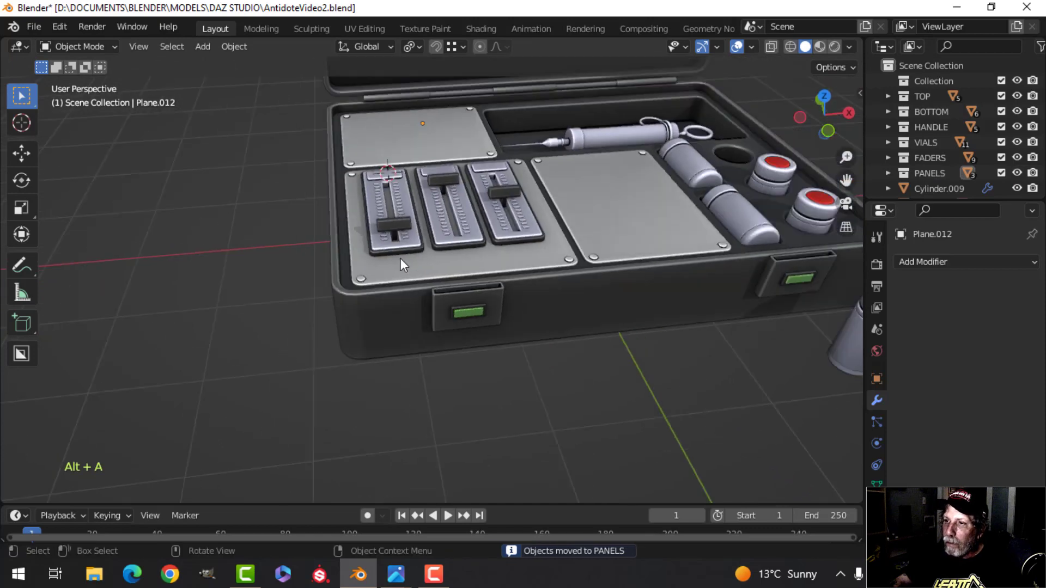
pyautogui.keyDown('shift'); pyautogui.moveTo(404, 194); pyautogui.dragTo(414, 286, button='middle'); pyautogui.keyUp('shift')
pyautogui.scroll(-3, 414, 287)
pyautogui.scroll(-1, 414, 286)
pyautogui.moveTo(422, 249)
pyautogui.keyDown('shift'); pyautogui.mouseDown(button='middle')
pyautogui.moveTo(438, 318)
pyautogui.moveTo(431, 265)
pyautogui.mouseUp(button='middle'); pyautogui.keyUp('shift')
pyautogui.scroll(4, 432, 265)
pyautogui.keyDown('shift'); pyautogui.moveTo(436, 327); pyautogui.dragTo(446, 251, button='middle'); pyautogui.keyUp('shift')
pyautogui.moveTo(453, 327); pyautogui.dragTo(456, 292, button='middle')
pyautogui.scroll(4, 456, 292)
pyautogui.keyDown('shift'); pyautogui.moveTo(470, 354); pyautogui.dragTo(498, 316, button='middle'); pyautogui.keyUp('shift')
pyautogui.scroll(-3, 499, 295)
pyautogui.keyDown('shift'); pyautogui.moveTo(499, 280); pyautogui.dragTo(478, 278, button='middle'); pyautogui.keyUp('shift')
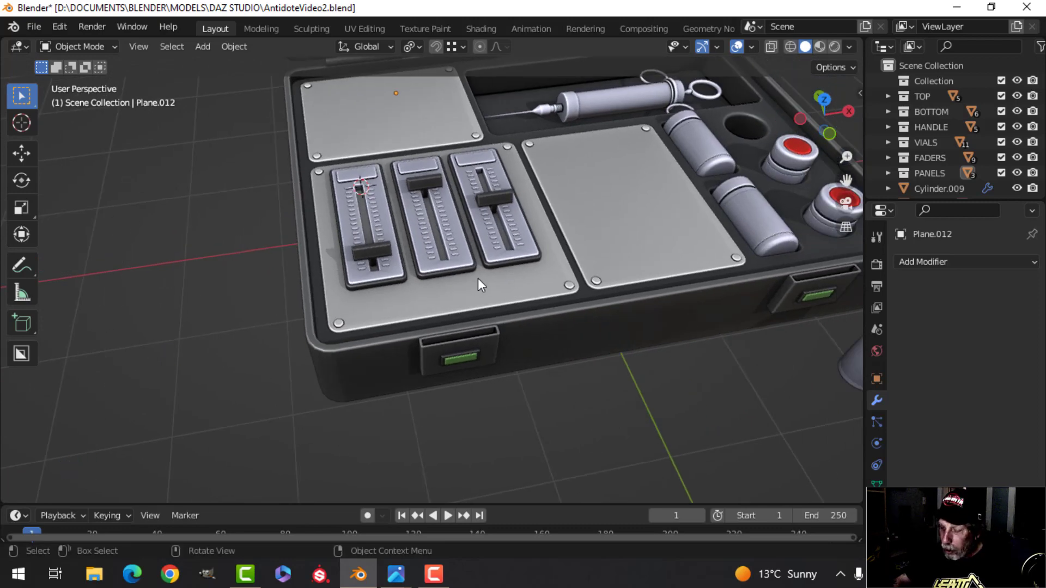
# Step: Add a plane mesh in top view and scale it down to a small square over the first fader
pyautogui.press('KP_7')
pyautogui.hotkey('shift', 'a')
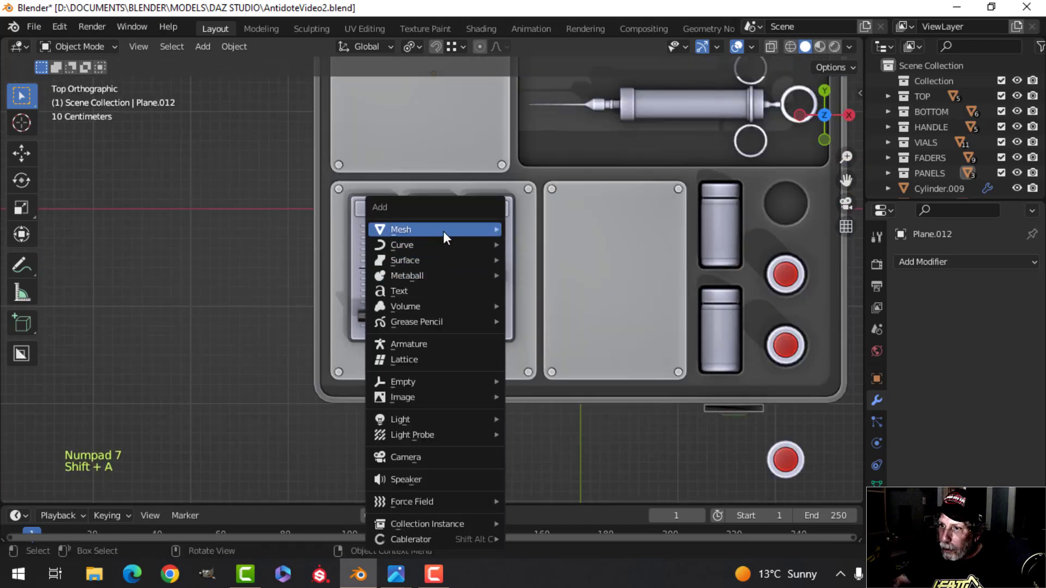
pyautogui.moveTo(443, 230)
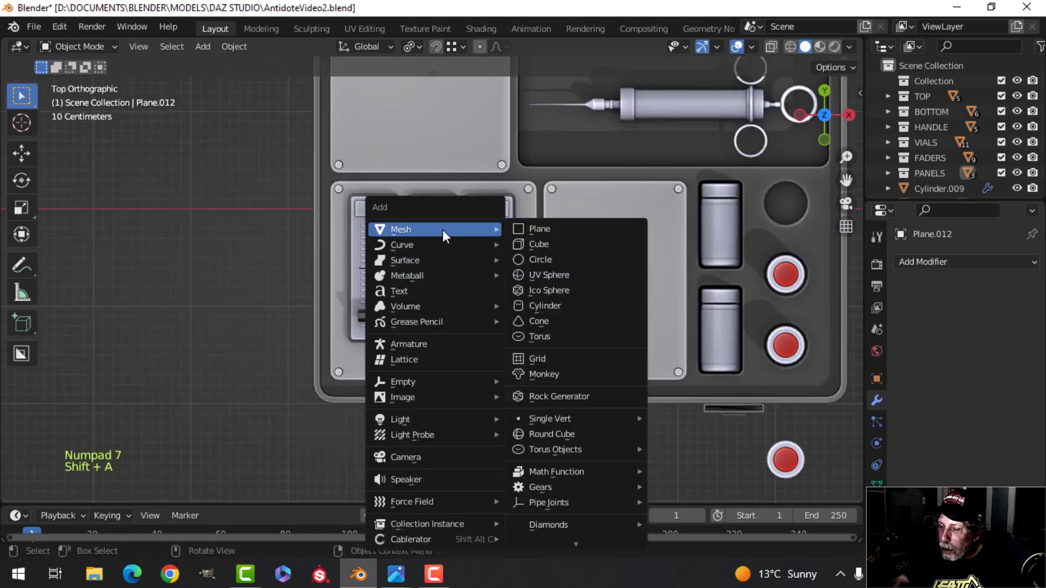
pyautogui.click(547, 227)
pyautogui.press('Tab')
pyautogui.press('s')
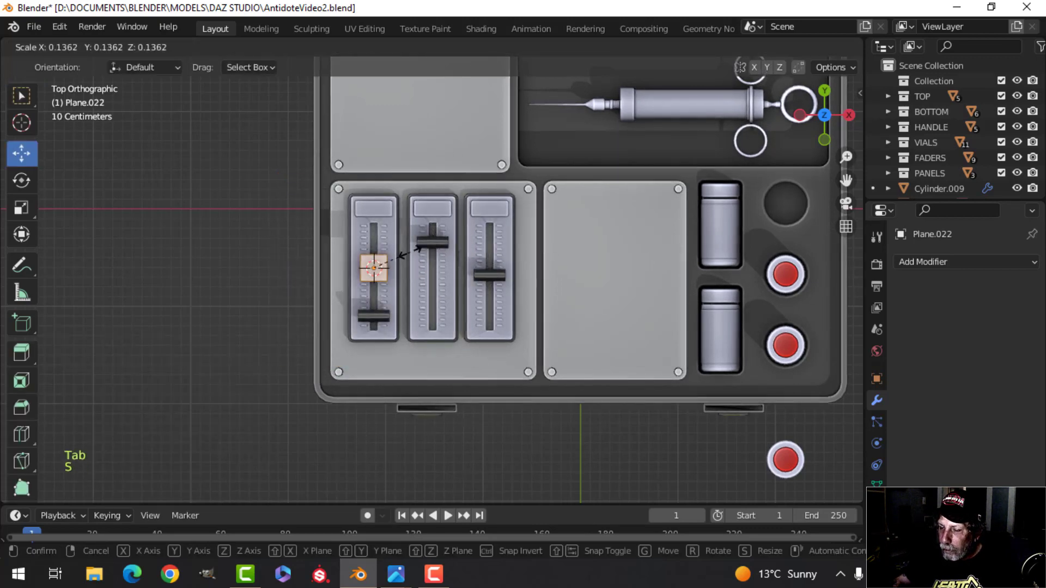
pyautogui.click(414, 261)
# Step: Move the small square to the panel area just below the first fader and fine-tune its size and position there
pyautogui.press('g')
pyautogui.click(400, 357)
pyautogui.press('s')
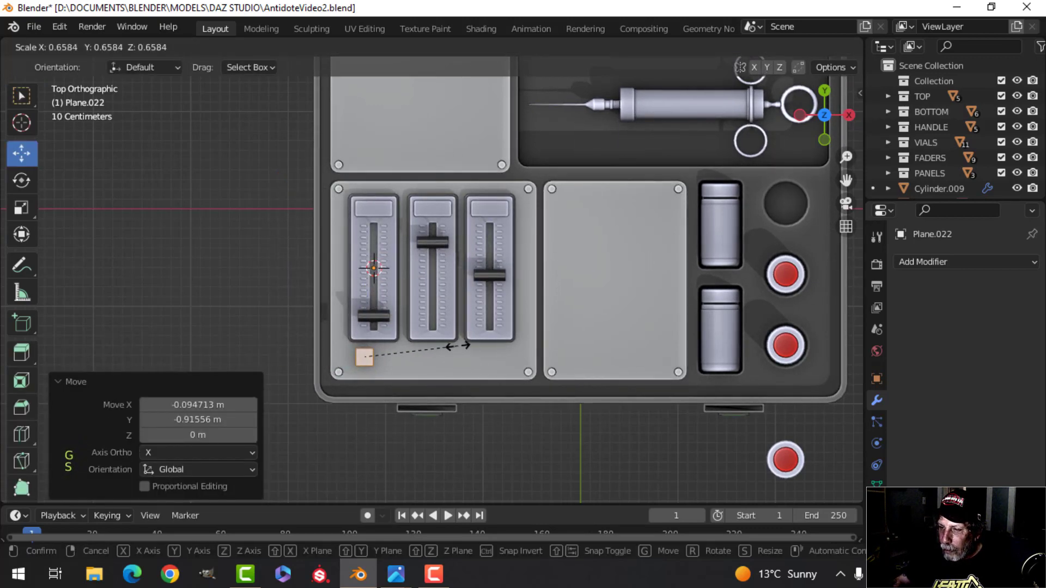
pyautogui.click(472, 342)
pyautogui.press('g')
pyautogui.click(468, 341)
pyautogui.press('s')
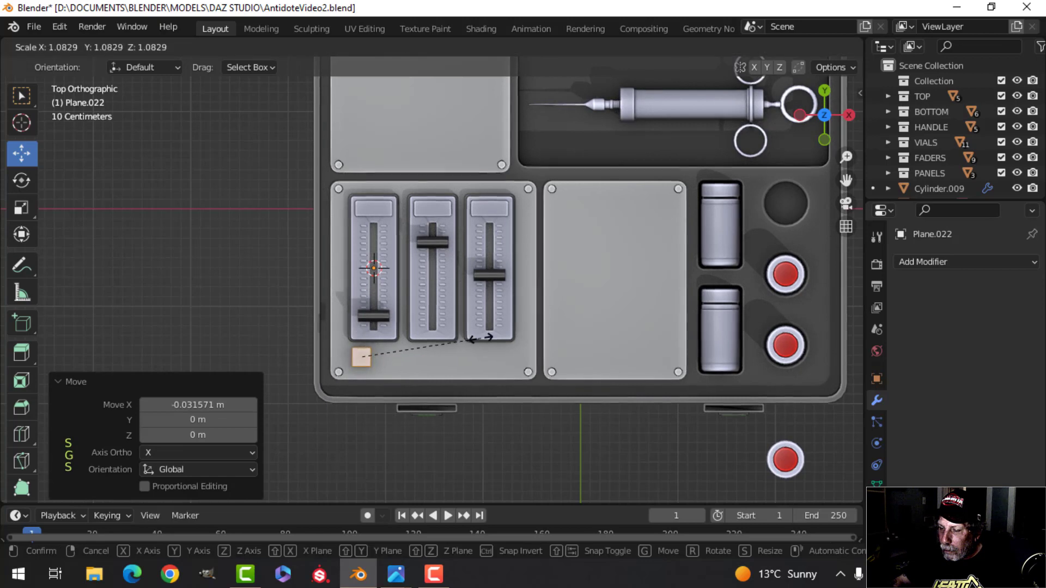
pyautogui.click(485, 336)
# Step: Set the square onto the panel surface directly in front of the first fader
pyautogui.scroll(3, 425, 348)
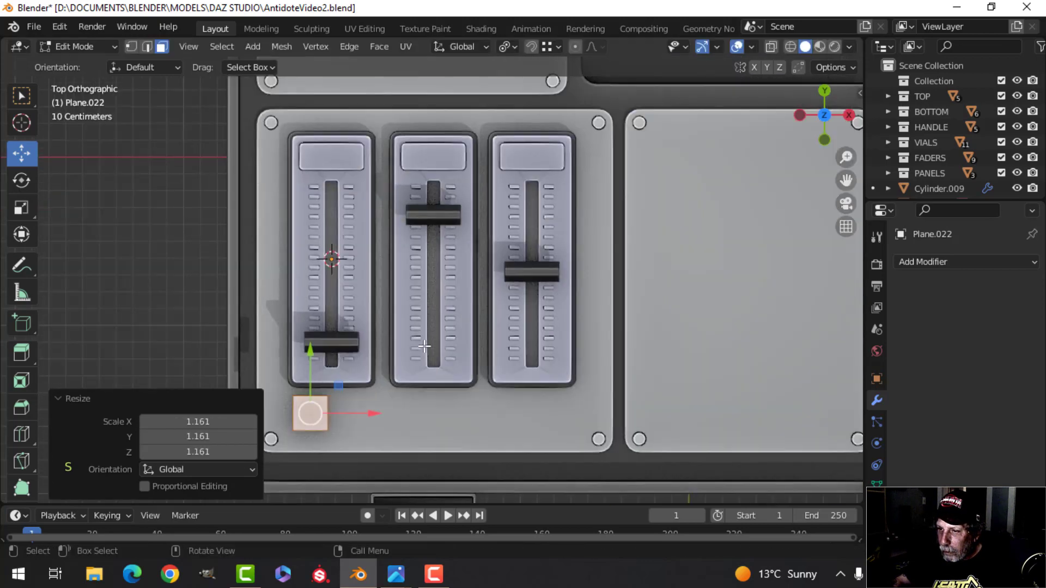
pyautogui.keyDown('shift'); pyautogui.moveTo(402, 415); pyautogui.dragTo(424, 225, button='middle'); pyautogui.keyUp('shift')
pyautogui.scroll(3, 446, 213)
pyautogui.scroll(-4, 444, 292)
pyautogui.moveTo(373, 131); pyautogui.dragTo(381, 209)
pyautogui.scroll(3, 382, 210)
pyautogui.keyDown('shift'); pyautogui.moveTo(431, 283); pyautogui.dragTo(467, 258, button='middle'); pyautogui.keyUp('shift')
pyautogui.keyDown('shift'); pyautogui.moveTo(467, 258); pyautogui.dragTo(508, 272, button='middle'); pyautogui.keyUp('shift')
pyautogui.moveTo(508, 273)
pyautogui.mouseDown(button='middle')
pyautogui.moveTo(495, 263)
pyautogui.moveTo(514, 283)
pyautogui.moveTo(502, 278)
pyautogui.mouseUp(button='middle')
# Step: Extrude the square upward about 0.029 m and inset its top face by about 0.0137 m
pyautogui.press('e')
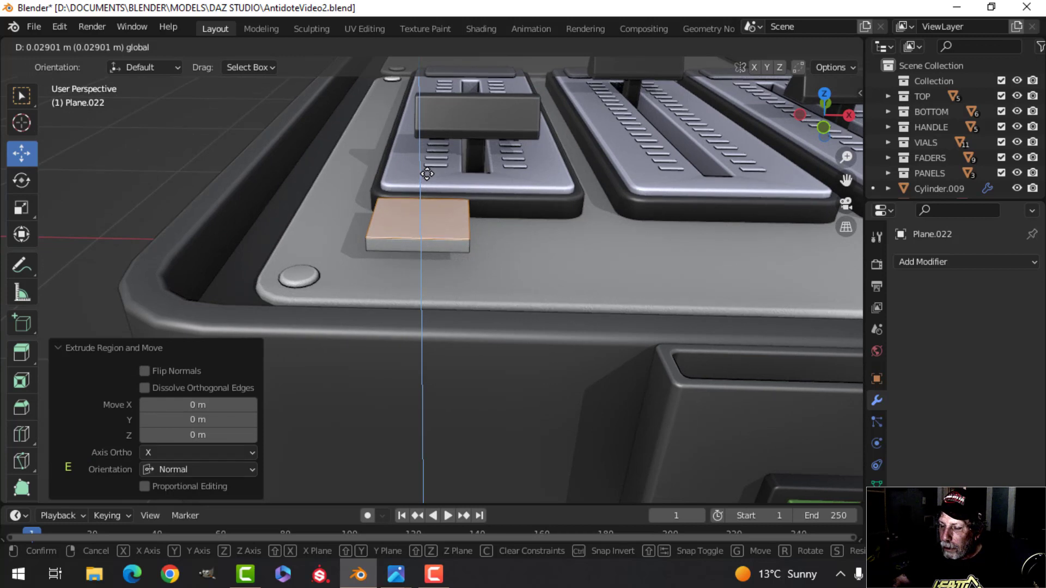
pyautogui.click(427, 173)
pyautogui.press('i')
pyautogui.press('shift')
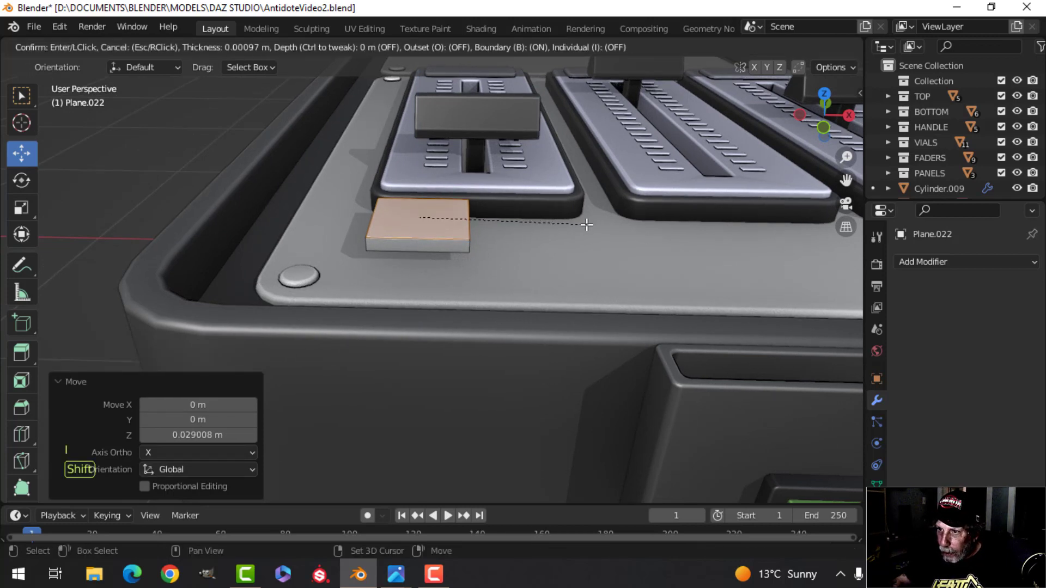
pyautogui.click(528, 229)
pyautogui.keyDown('shift'); pyautogui.moveTo(528, 229); pyautogui.dragTo(564, 277, button='middle'); pyautogui.keyUp('shift')
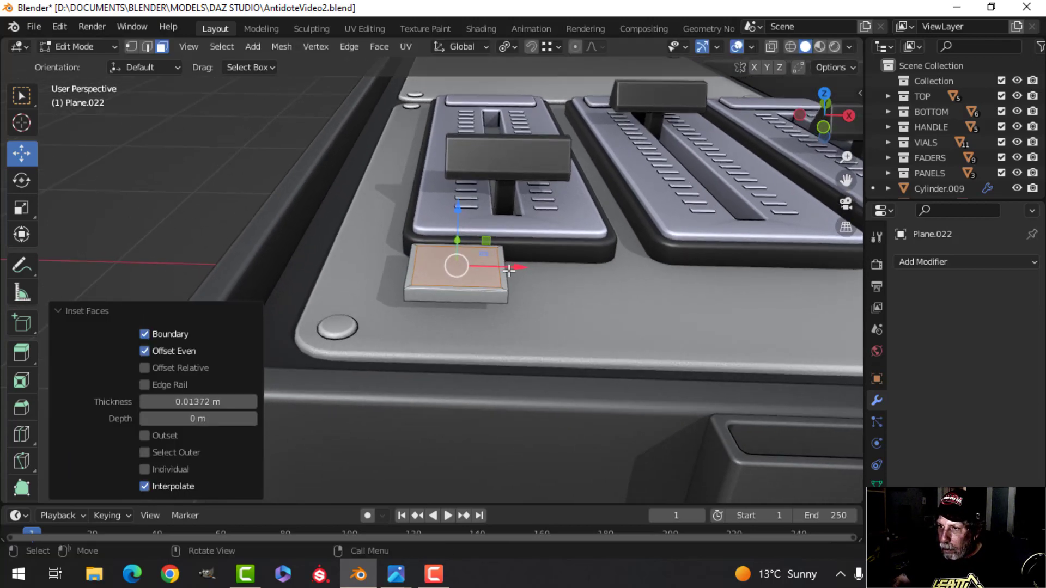
# Step: Extrude the inset face upward about 0.044 m to form the raised button block, then clear the selection
pyautogui.press('e')
pyautogui.rightClick(508, 271)
pyautogui.press('e')
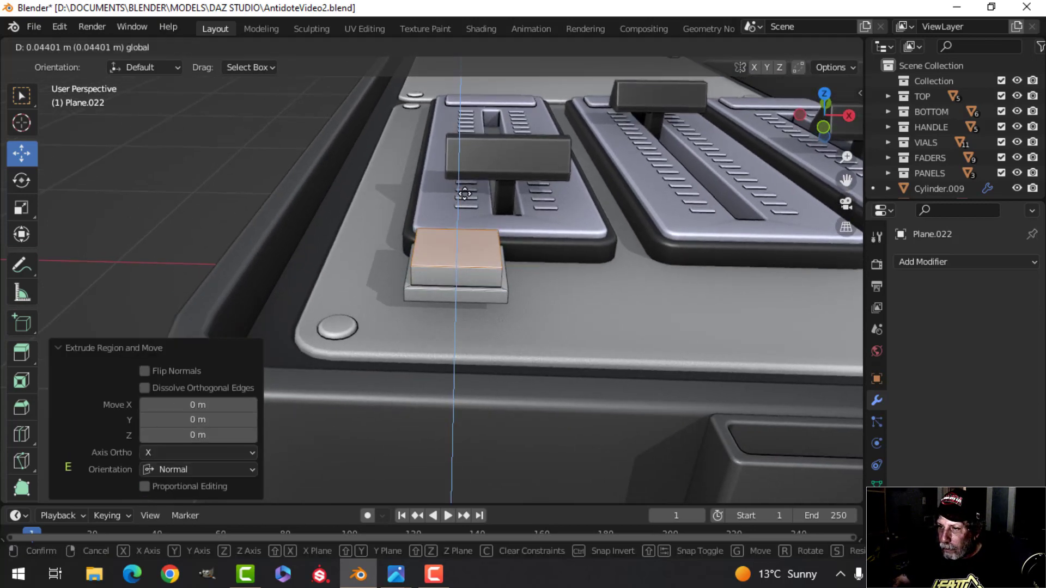
pyautogui.click(464, 188)
pyautogui.keyDown('shift'); pyautogui.moveTo(460, 240); pyautogui.dragTo(517, 298, button='middle'); pyautogui.keyUp('shift')
pyautogui.hotkey('alt', 'a')
pyautogui.scroll(-2, 556, 189)
# Step: Isolate the button object in local view and delete its bottom face
pyautogui.press('Tab')
pyautogui.press('/')
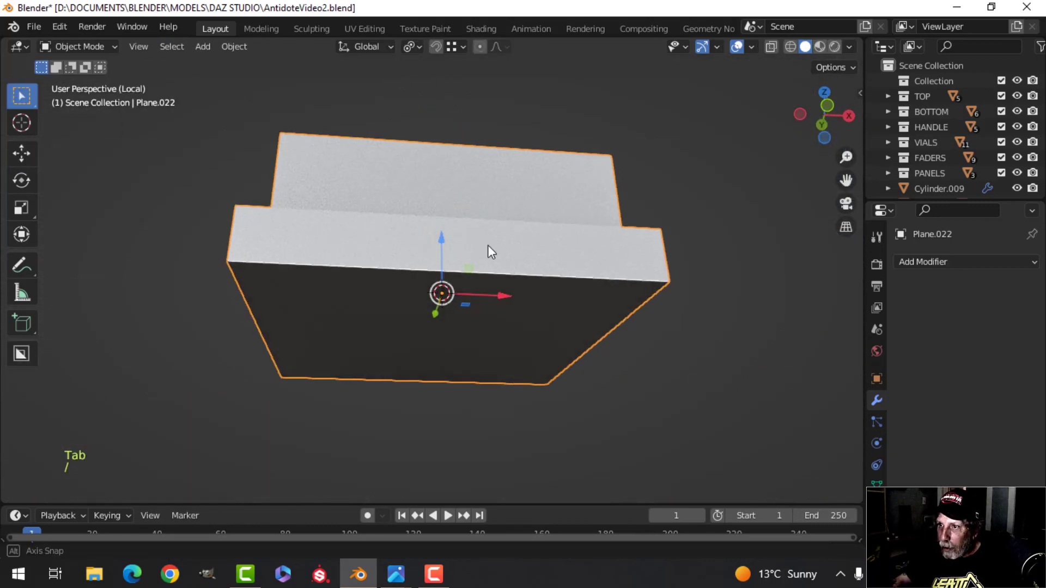
pyautogui.press('Tab')
pyautogui.click(432, 300)
pyautogui.press('x')
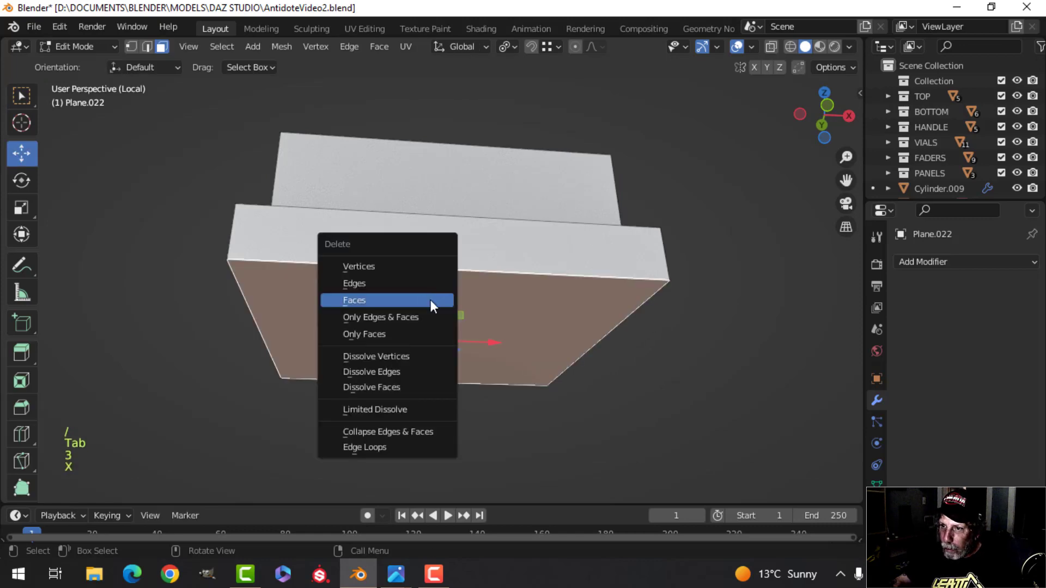
pyautogui.click(430, 300)
# Step: Bevel the vertical corner edges of the button and its base about 0.0065 m with two segments
pyautogui.moveTo(430, 299); pyautogui.dragTo(496, 358, button='middle')
pyautogui.scroll(2, 496, 357)
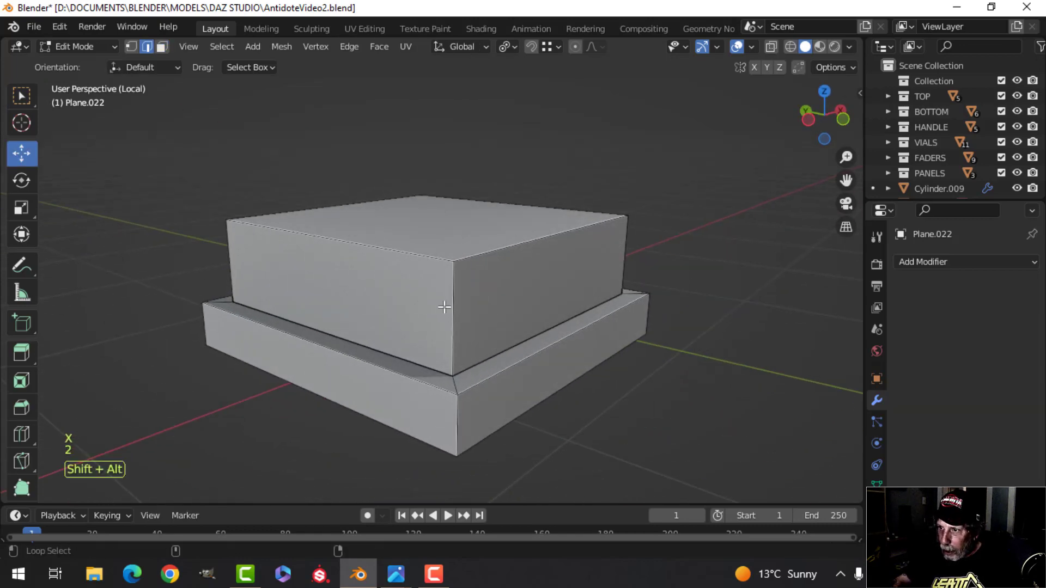
pyautogui.moveTo(632, 302); pyautogui.dragTo(504, 304, button='middle')
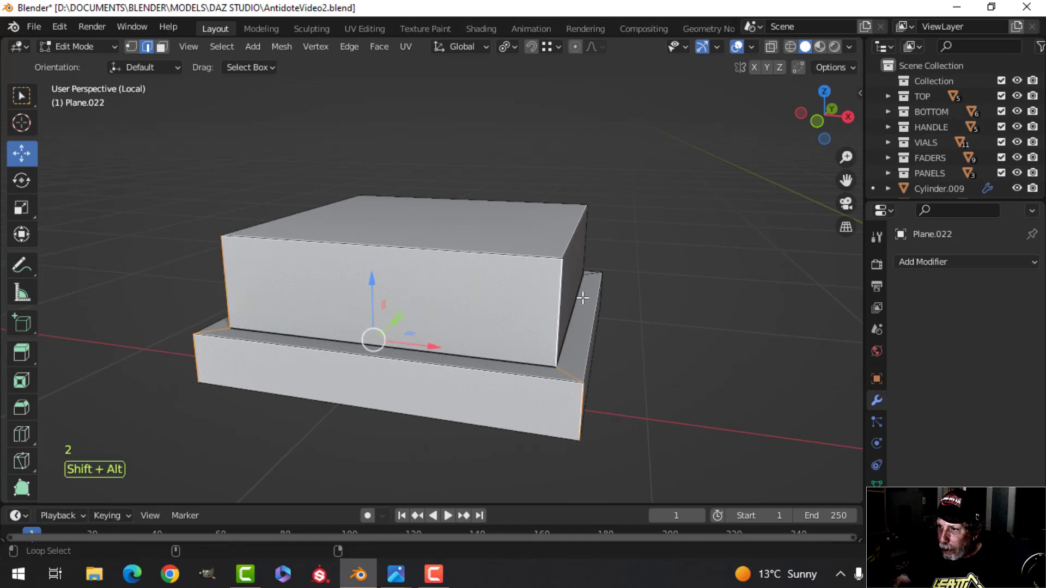
pyautogui.moveTo(583, 298); pyautogui.dragTo(559, 303, button='middle')
pyautogui.moveTo(635, 278); pyautogui.dragTo(488, 308, button='middle')
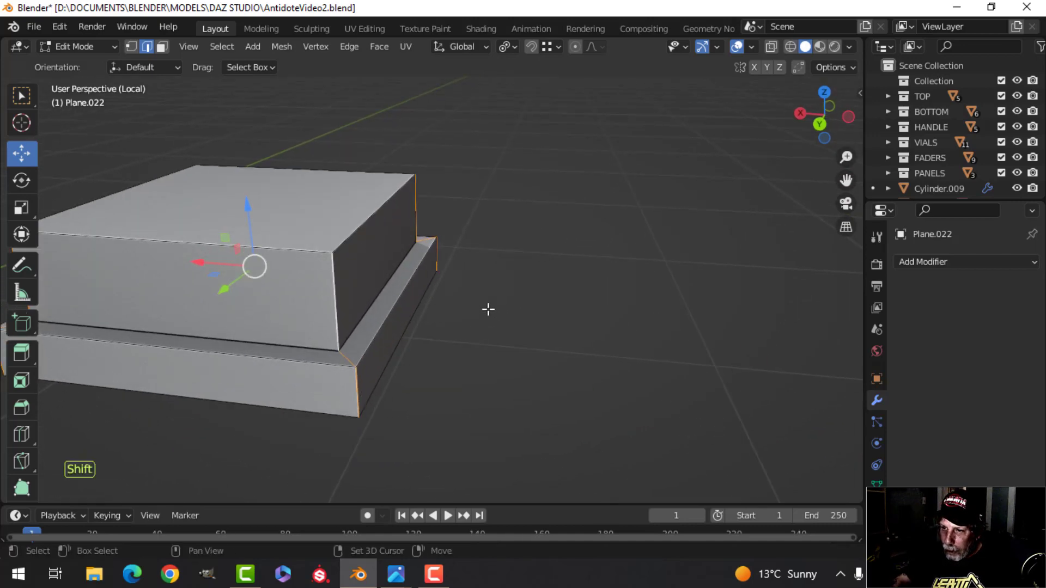
pyautogui.hotkey('ctrl', 'b')
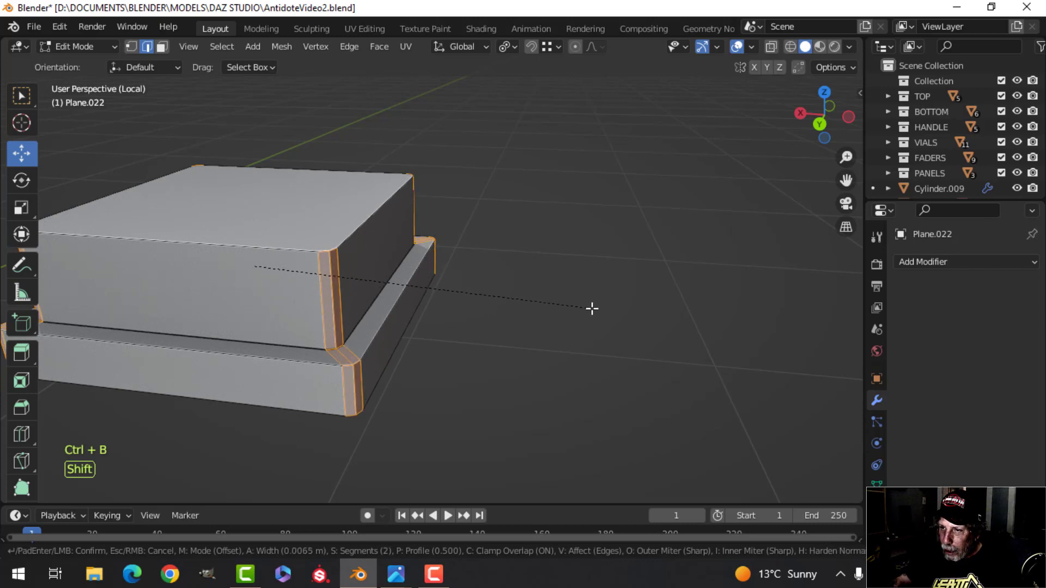
pyautogui.click(594, 309)
# Step: Bevel the base's outer top edge loop about 0.004 m with two segments
pyautogui.hotkey('alt', 'a')
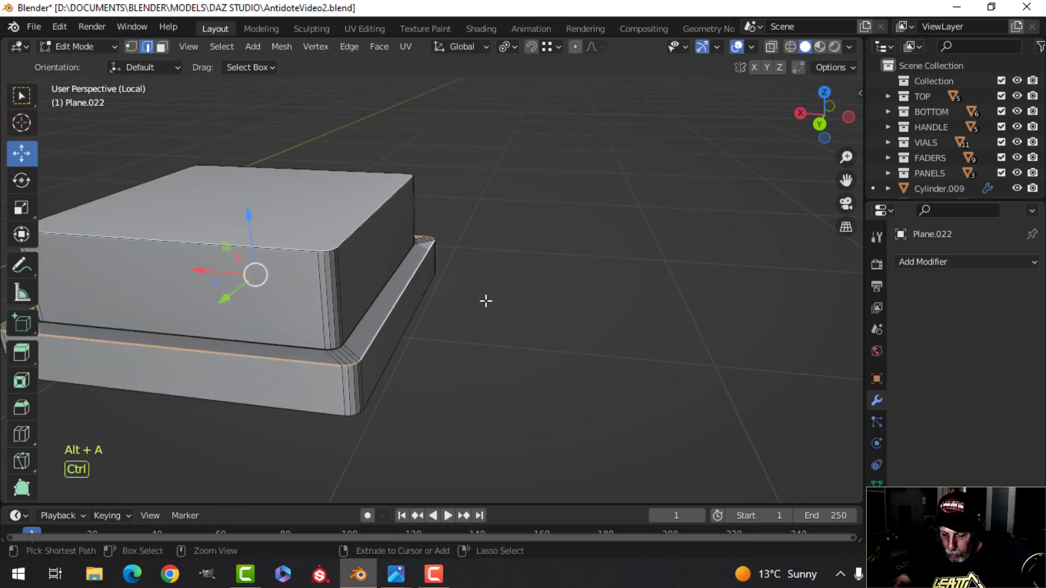
pyautogui.hotkey('ctrl', 'b')
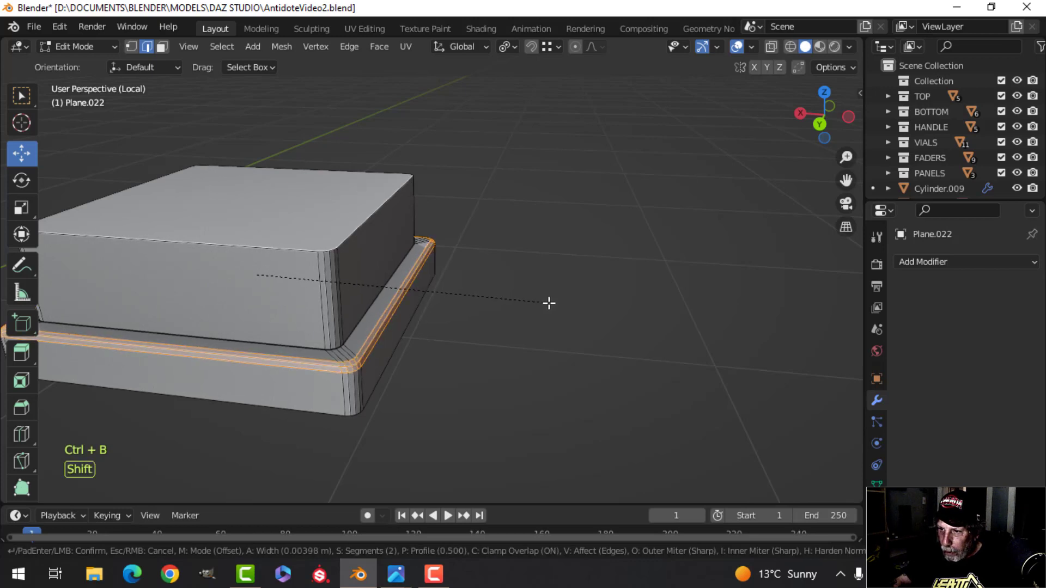
pyautogui.click(548, 302)
# Step: Bevel the top edge loop of the raised button block with four segments
pyautogui.hotkey('alt', 'a')
pyautogui.keyDown('alt'); pyautogui.keyDown('shift'); pyautogui.click(377, 211); pyautogui.keyUp('shift'); pyautogui.keyUp('alt')
pyautogui.hotkey('ctrl', 'b')
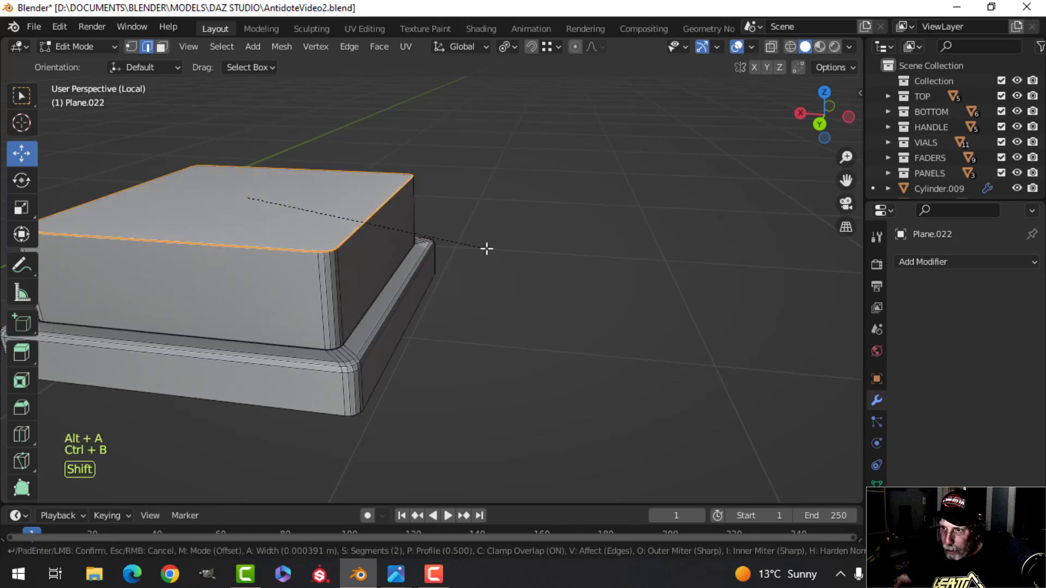
pyautogui.scroll(1, 600, 302)
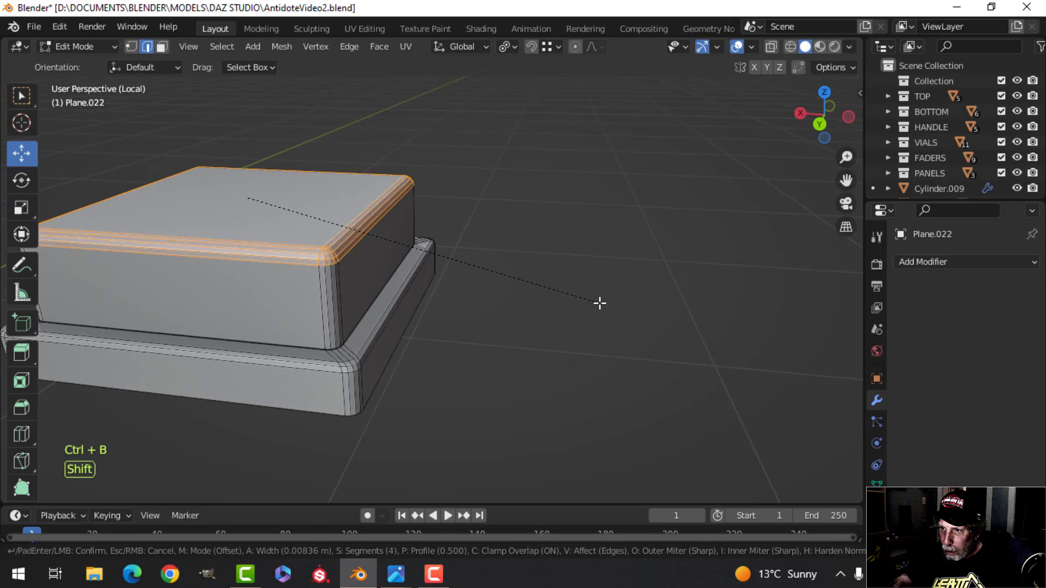
pyautogui.click(532, 304)
# Step: Separate the raised button block from its base into its own object and deselect everything
pyautogui.moveTo(414, 303)
pyautogui.mouseDown(button='middle')
pyautogui.moveTo(413, 333)
pyautogui.moveTo(430, 296)
pyautogui.moveTo(404, 310)
pyautogui.moveTo(434, 292)
pyautogui.moveTo(430, 299)
pyautogui.mouseUp(button='middle')
pyautogui.press('ctrl+KP_Add')
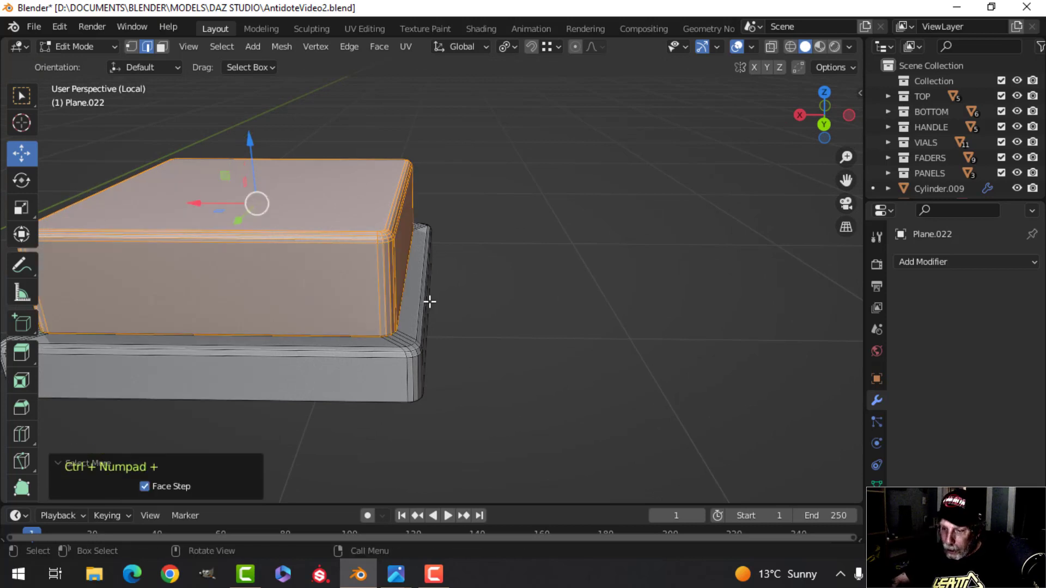
pyautogui.press('p')
pyautogui.click(428, 299)
pyautogui.press('Tab')
pyautogui.hotkey('alt', 'a')
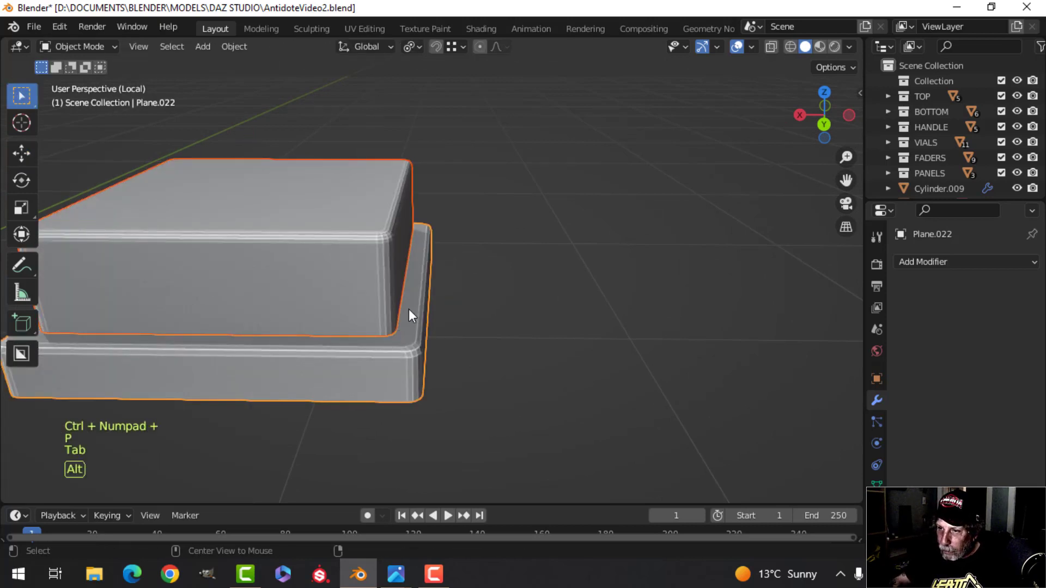
# Step: Hide the button block and scale the base frame's inner edge loop inward to widen its rim
pyautogui.click(382, 299)
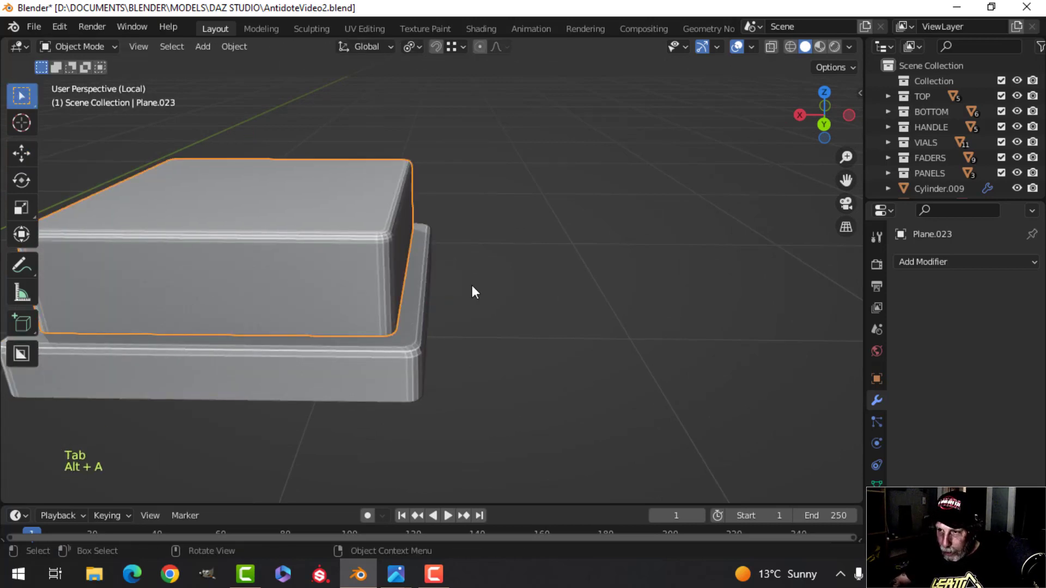
pyautogui.press('h')
pyautogui.click(410, 313)
pyautogui.press('Tab')
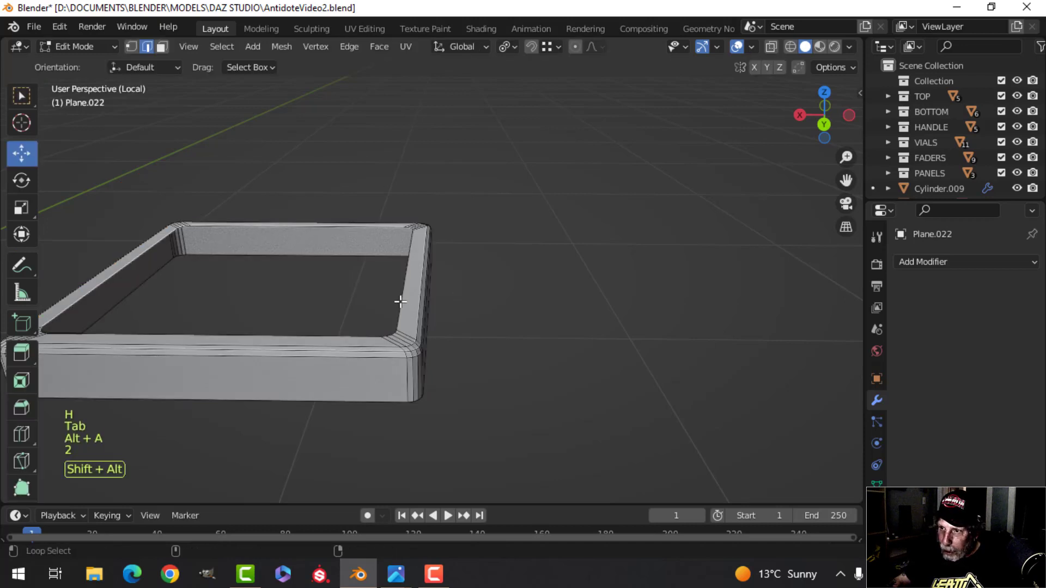
pyautogui.keyDown('alt'); pyautogui.keyDown('shift'); pyautogui.click(401, 301); pyautogui.keyUp('shift'); pyautogui.keyUp('alt')
pyautogui.press('s')
pyautogui.click(488, 295)
pyautogui.press('Tab')
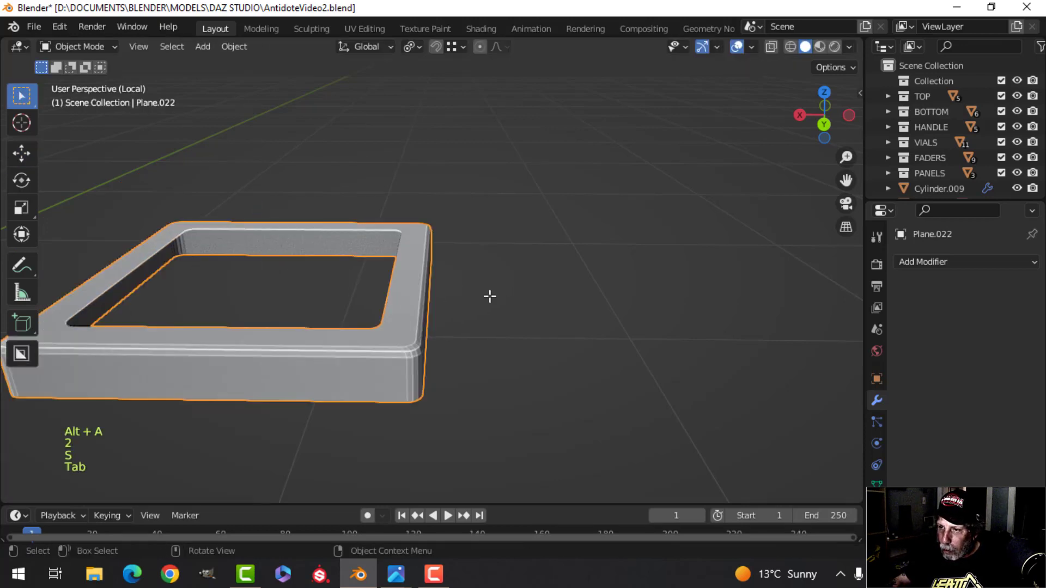
# Step: Change the base frame's viewport display color from white to dark grey
pyautogui.moveTo(490, 296); pyautogui.dragTo(382, 332, button='middle')
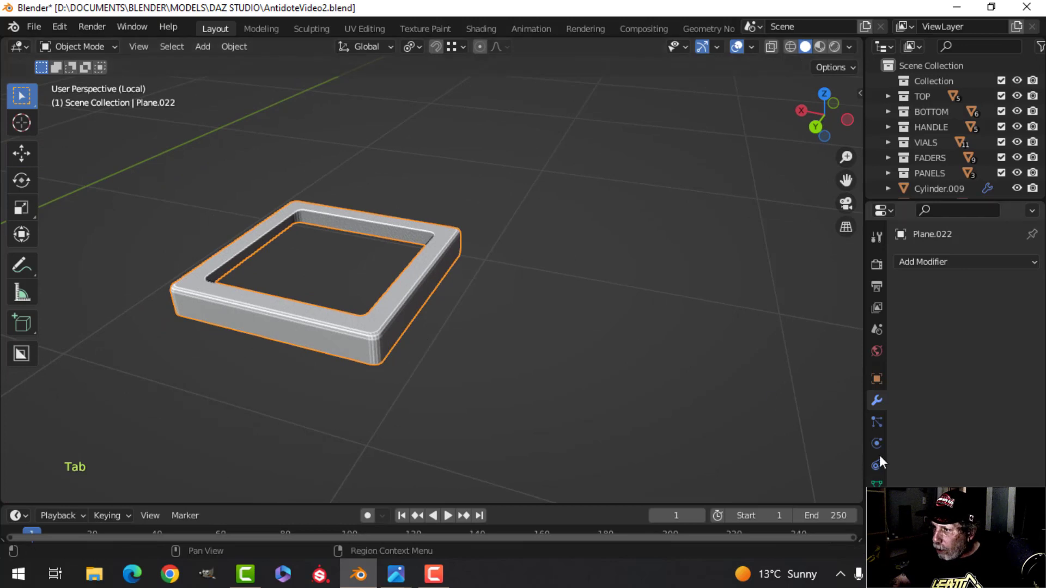
pyautogui.click(876, 378)
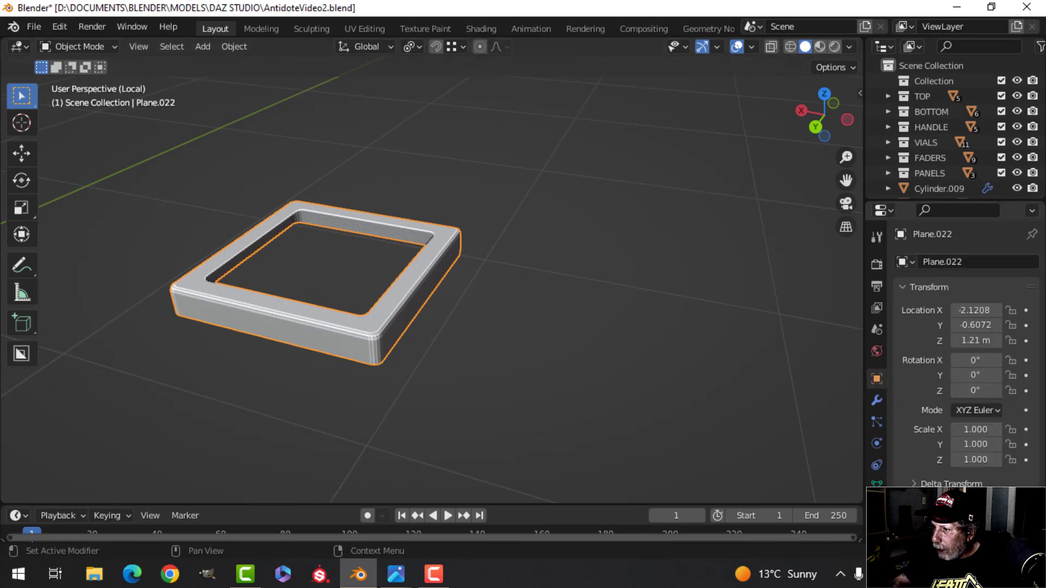
pyautogui.scroll(-5, 952, 447)
pyautogui.scroll(-7, 951, 463)
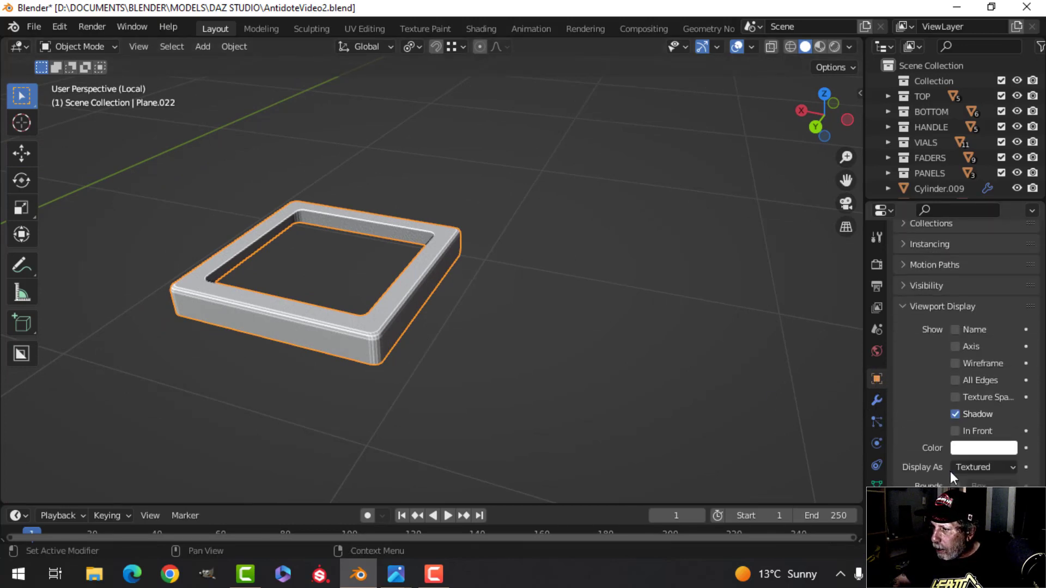
pyautogui.click(970, 452)
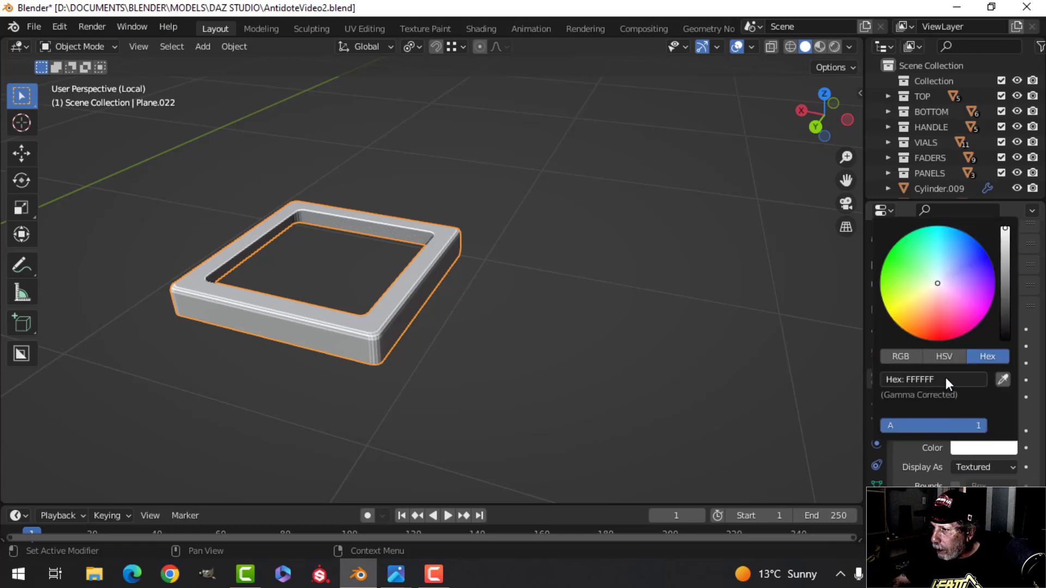
pyautogui.press('Return')
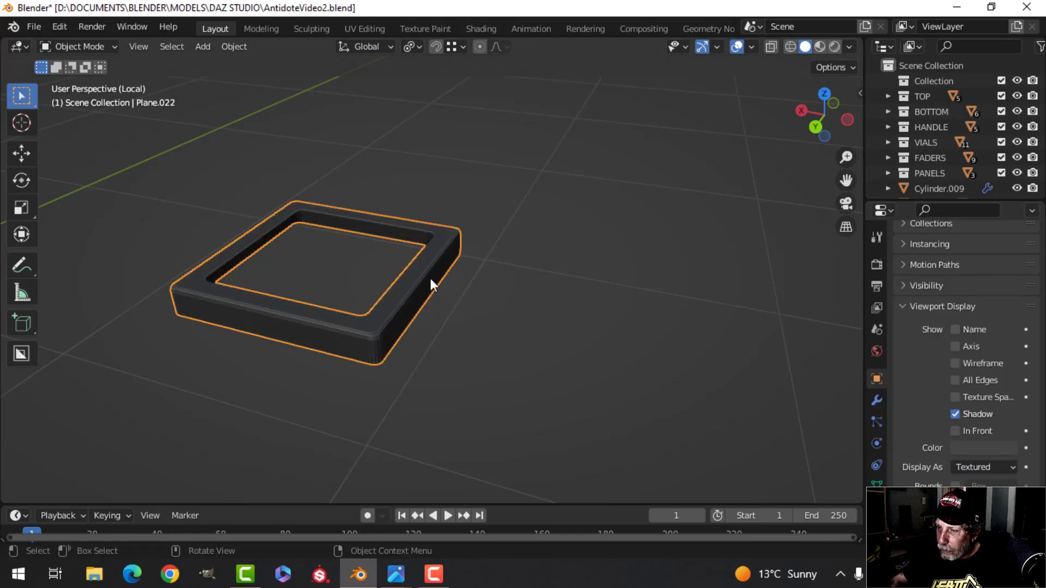
# Step: Leave local view and apply Shade Flat to the dark base frame in front of the first fader
pyautogui.hotkey('alt', 'a')
pyautogui.press('/')
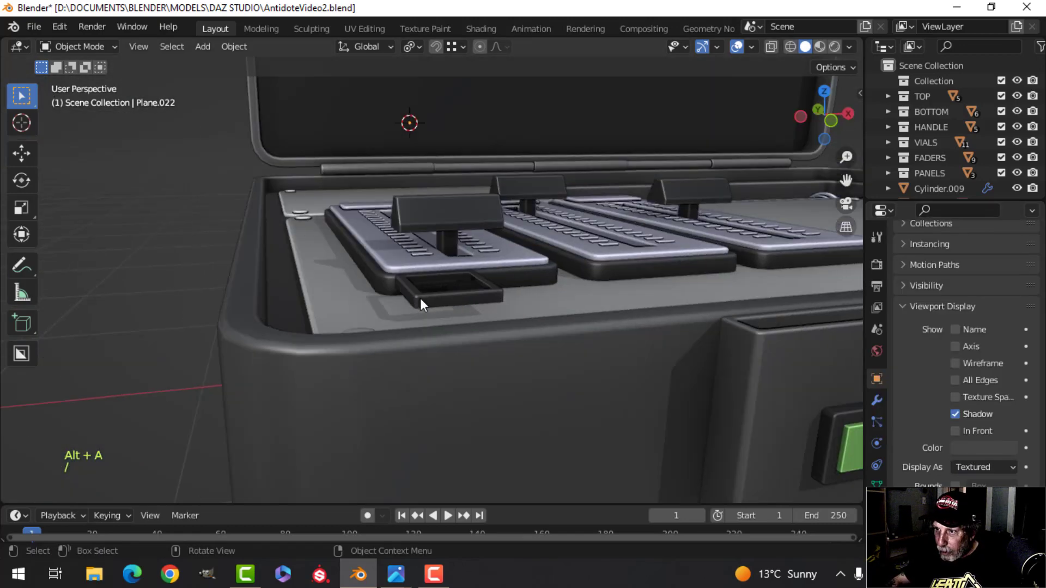
pyautogui.scroll(2, 479, 307)
pyautogui.click(474, 312)
pyautogui.rightClick(466, 311)
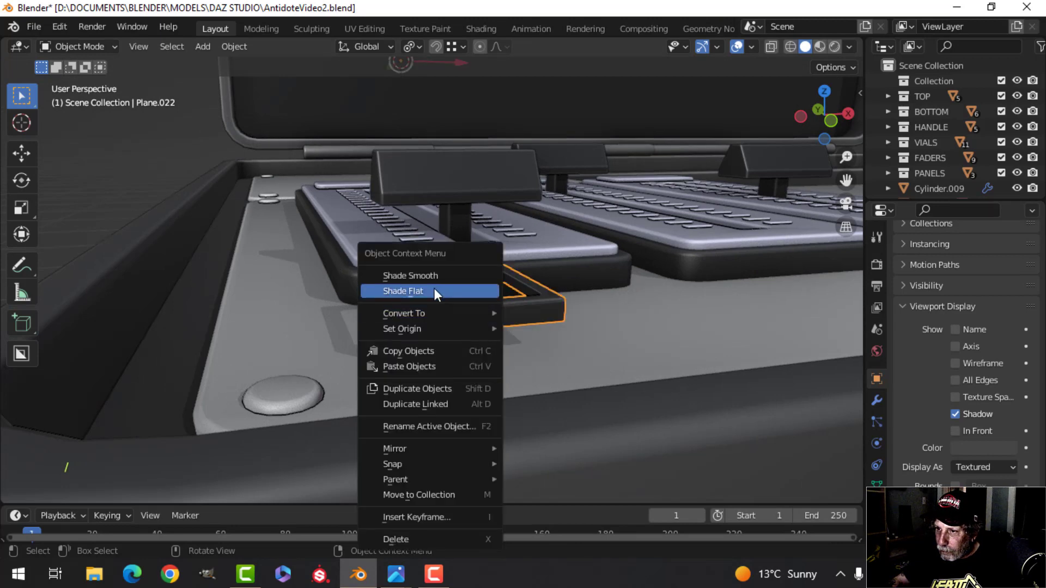
pyautogui.click(434, 291)
pyautogui.scroll(-1, 480, 294)
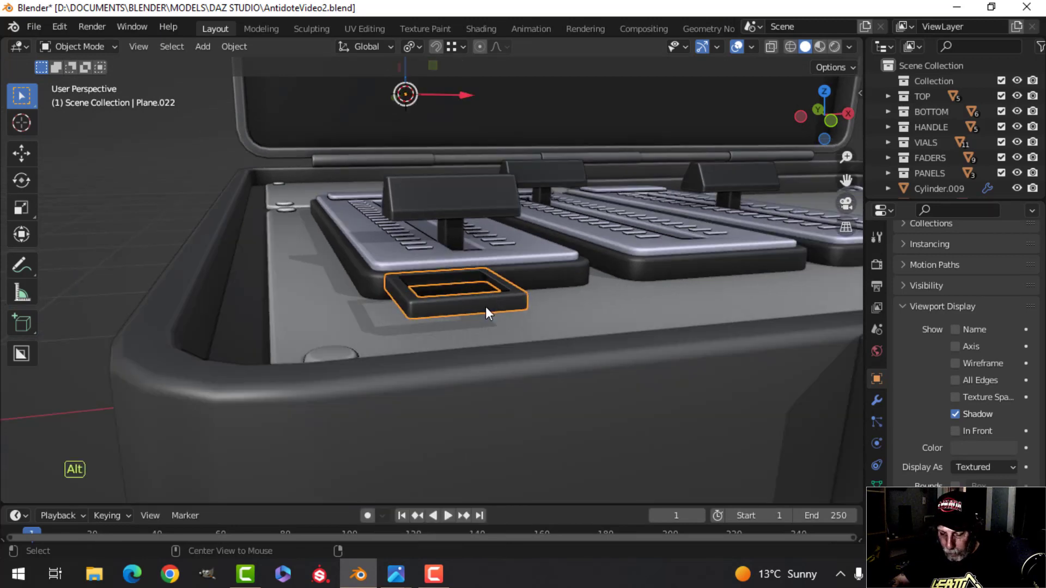
# Step: Unhide the button block above the dark base frame and apply Shade Smooth to it
pyautogui.hotkey('alt', 'h')
pyautogui.hotkey('alt', 'a')
pyautogui.scroll(2, 483, 307)
pyautogui.click(459, 271)
pyautogui.rightClick(459, 270)
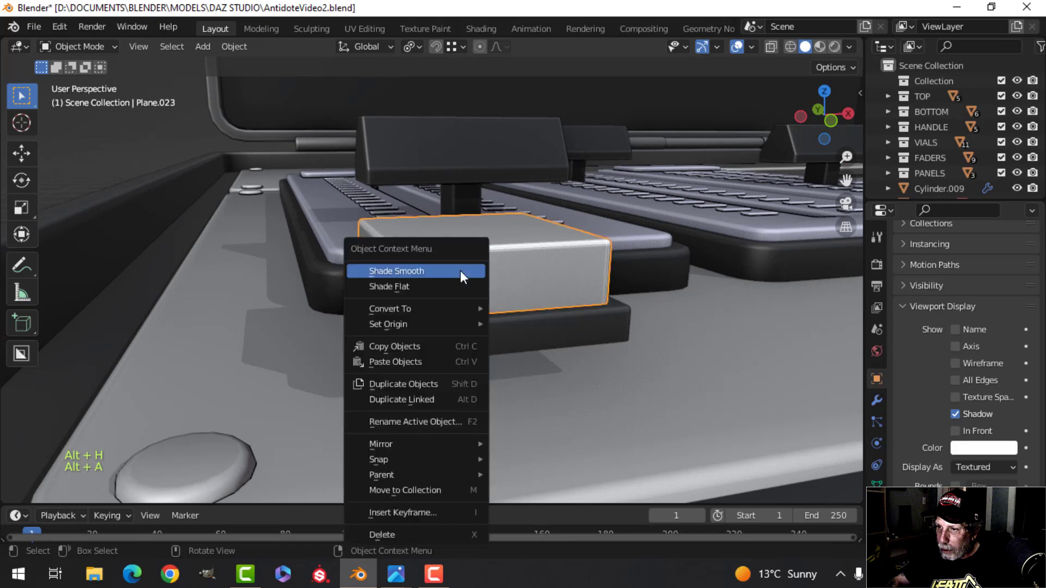
pyautogui.click(459, 270)
# Step: Lower the button block and its base frame together by about 0.047 m along Z onto the panel
pyautogui.press('Tab')
pyautogui.press('a')
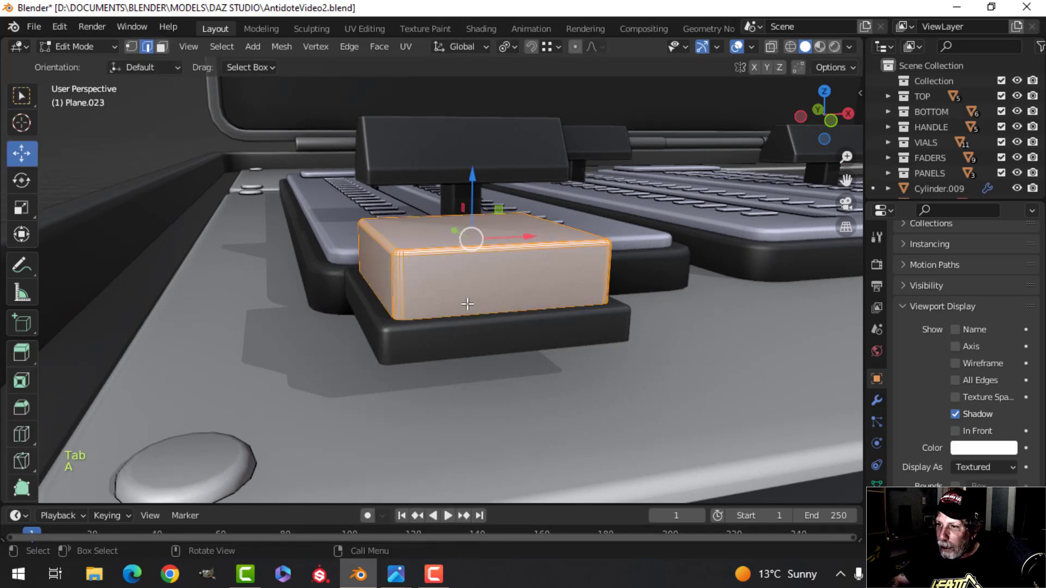
pyautogui.press('Tab')
pyautogui.keyDown('shift'); pyautogui.click(442, 329); pyautogui.keyUp('shift')
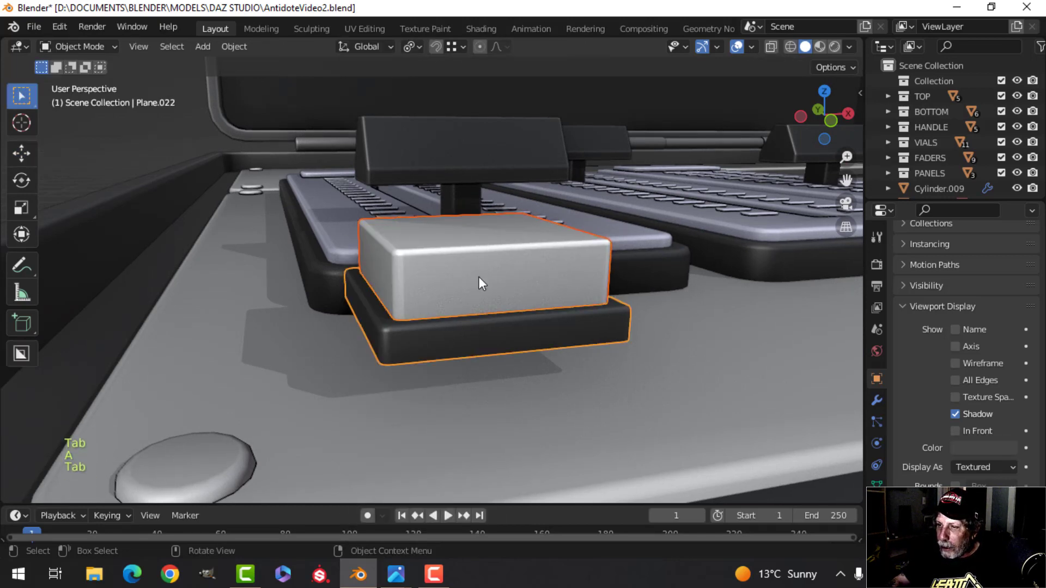
pyautogui.press('Tab')
pyautogui.press('a')
pyautogui.moveTo(475, 210); pyautogui.dragTo(474, 256)
pyautogui.scroll(-4, 474, 295)
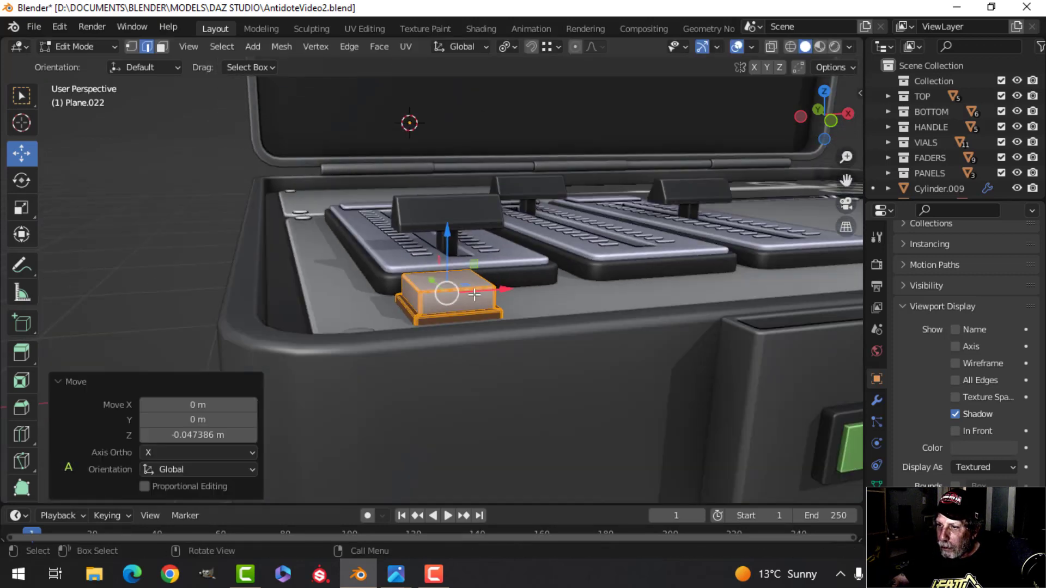
# Step: Lower the button block's mesh on its own along Z so it sits deeper in the base frame, and deselect it
pyautogui.moveTo(475, 294); pyautogui.dragTo(430, 138, button='middle')
pyautogui.scroll(4, 479, 376)
pyautogui.press('Tab')
pyautogui.hotkey('alt', 'a')
pyautogui.click(430, 181)
pyautogui.press('Tab')
pyautogui.press('a')
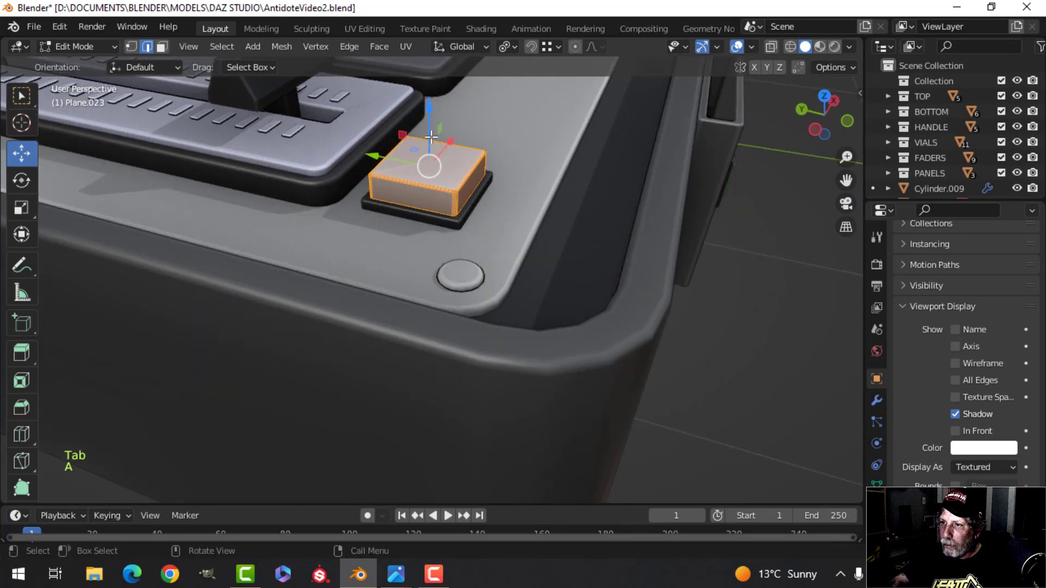
pyautogui.moveTo(430, 136)
pyautogui.mouseDown()
pyautogui.moveTo(429, 112)
pyautogui.moveTo(433, 126)
pyautogui.mouseUp()
pyautogui.press('Tab')
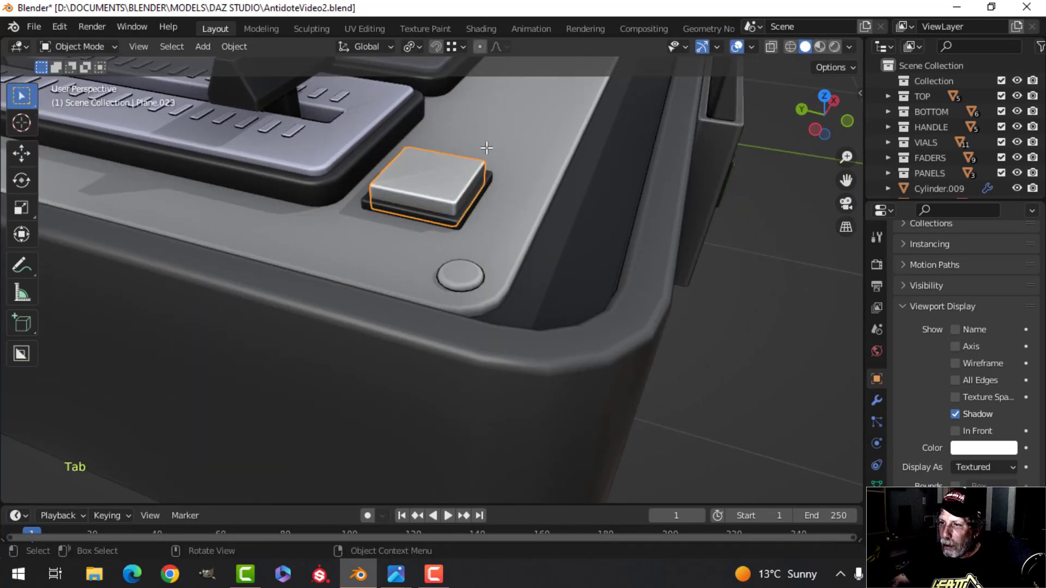
pyautogui.scroll(-4, 486, 149)
pyautogui.hotkey('alt', 'a')
# Step: Copy the loose vial cap's red viewport display color, hex FF2A17, to the white button block
pyautogui.moveTo(486, 149); pyautogui.dragTo(420, 236, button='middle')
pyautogui.scroll(2, 414, 279)
pyautogui.scroll(-4, 674, 317)
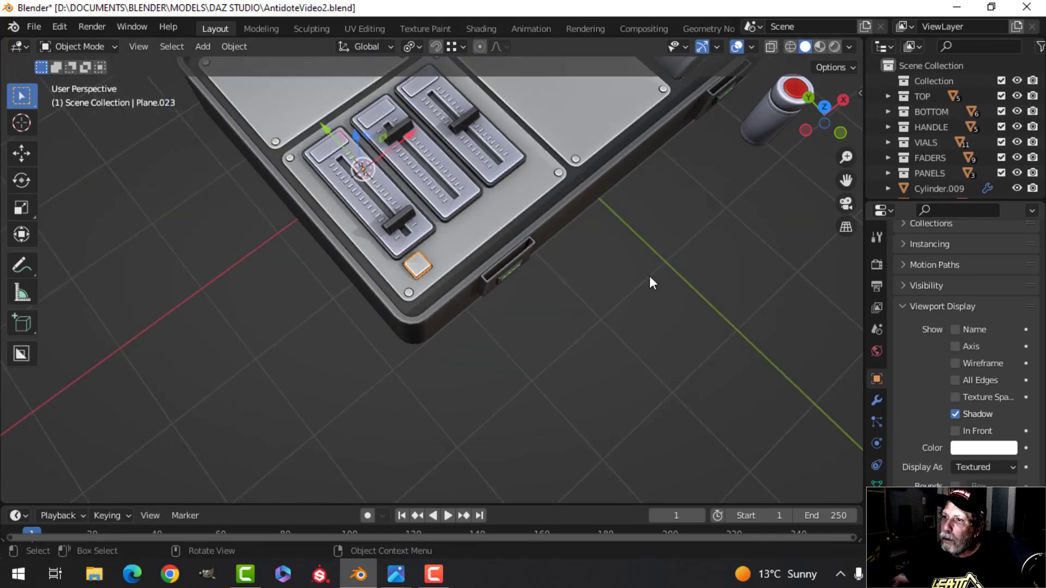
pyautogui.keyDown('shift'); pyautogui.moveTo(649, 278); pyautogui.dragTo(682, 212, button='middle'); pyautogui.keyUp('shift')
pyautogui.click(709, 129)
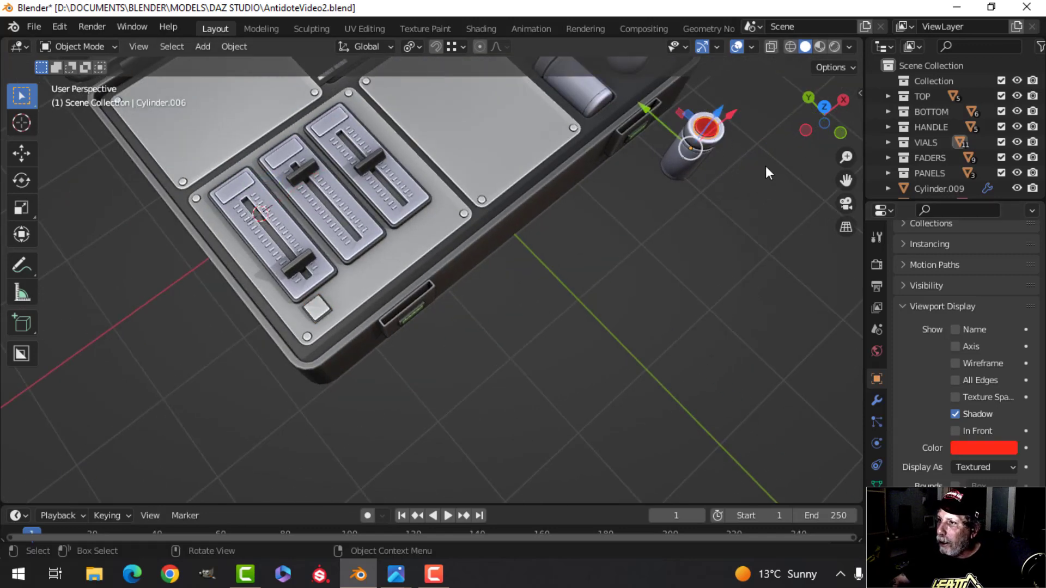
pyautogui.click(981, 449)
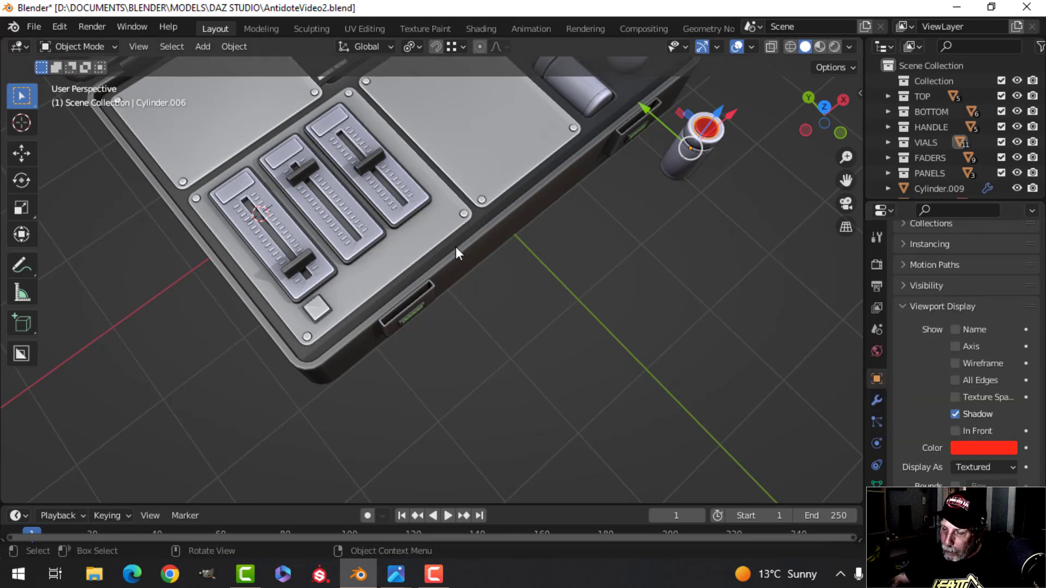
pyautogui.click(315, 308)
pyautogui.click(999, 450)
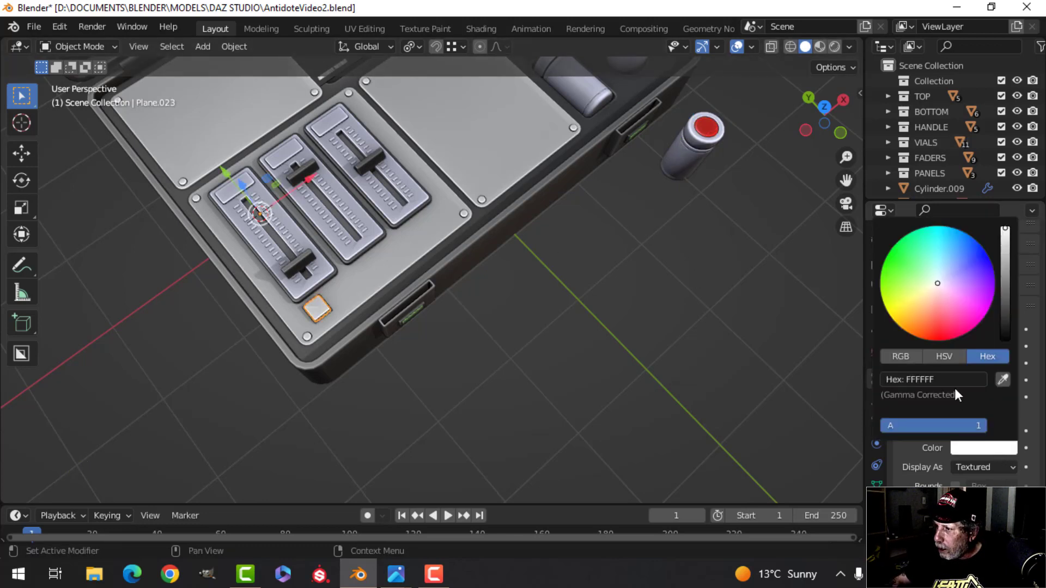
pyautogui.press('Return')
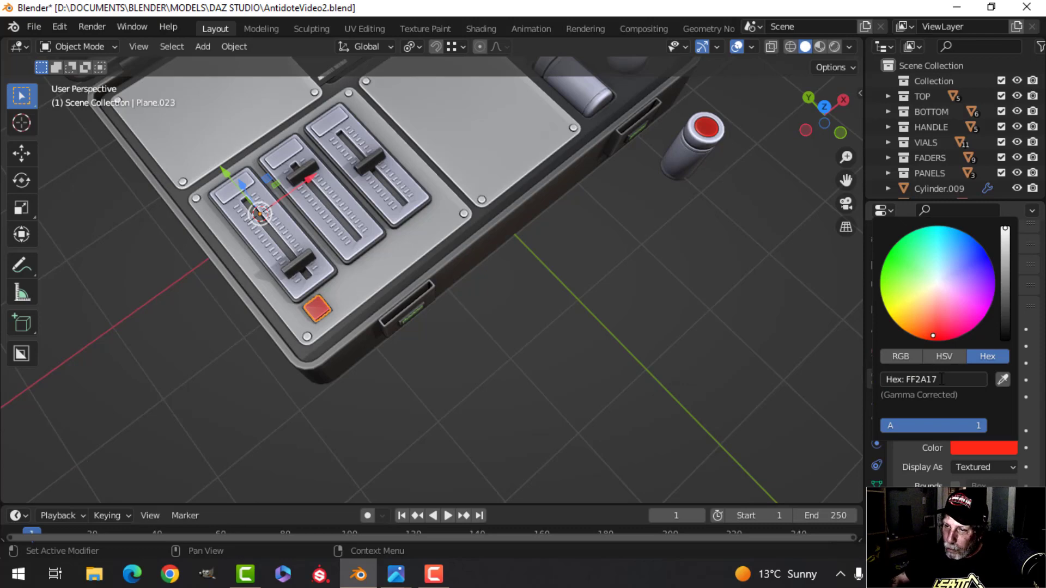
# Step: Add a Weighted Normal modifier to the red button block
pyautogui.hotkey('alt', 'a')
pyautogui.scroll(3, 380, 286)
pyautogui.keyDown('shift'); pyautogui.moveTo(379, 292); pyautogui.dragTo(475, 319, button='middle'); pyautogui.keyUp('shift')
pyautogui.moveTo(475, 319); pyautogui.dragTo(404, 278, button='middle')
pyautogui.keyDown('shift'); pyautogui.moveTo(404, 278); pyautogui.dragTo(431, 290, button='middle'); pyautogui.keyUp('shift')
pyautogui.scroll(3, 397, 281)
pyautogui.keyDown('shift'); pyautogui.moveTo(371, 277); pyautogui.dragTo(377, 307, button='middle'); pyautogui.keyUp('shift')
pyautogui.click(254, 264)
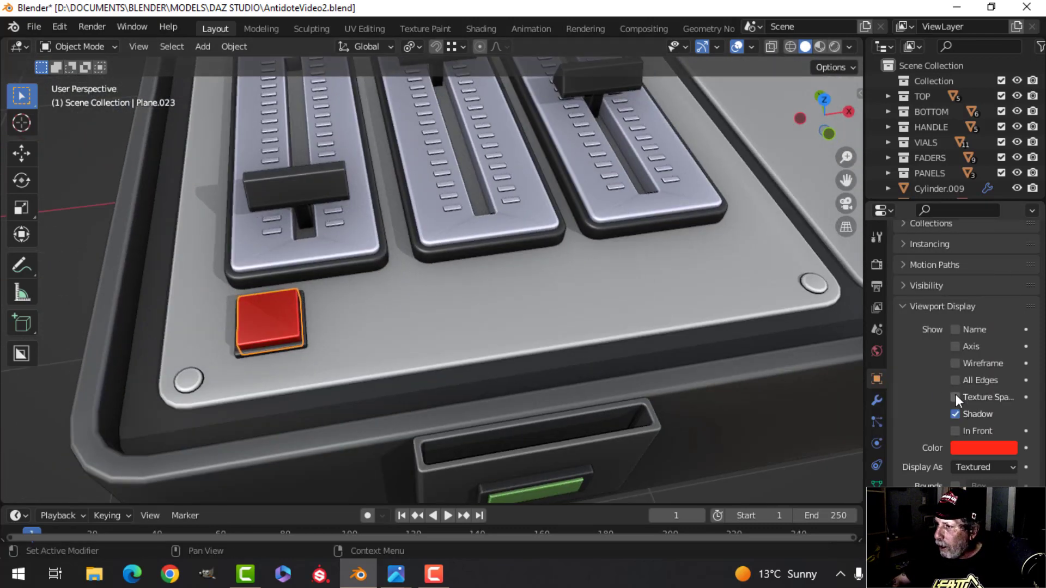
pyautogui.click(876, 407)
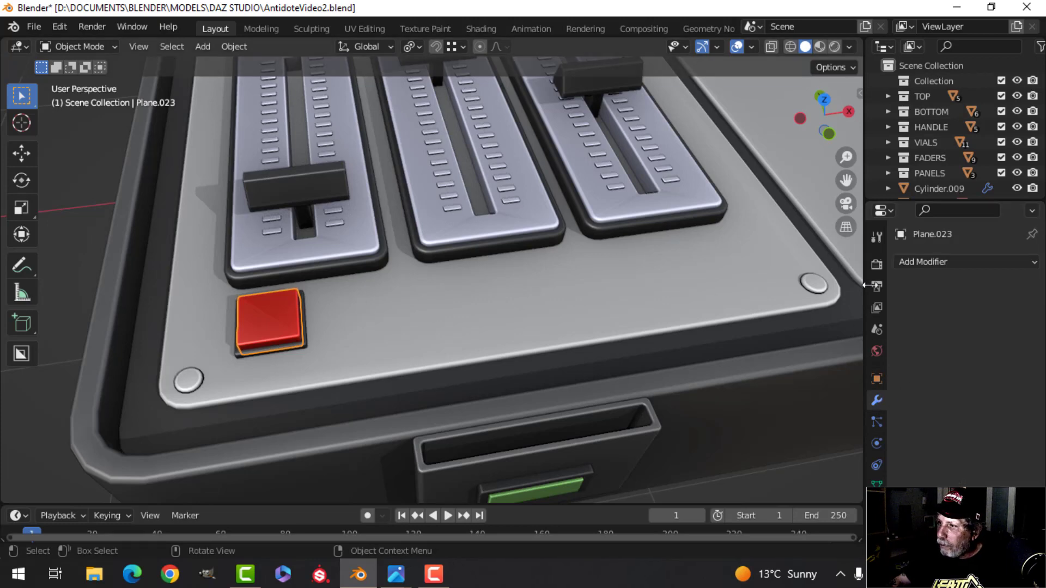
pyautogui.scroll(2, 376, 328)
pyautogui.click(920, 263)
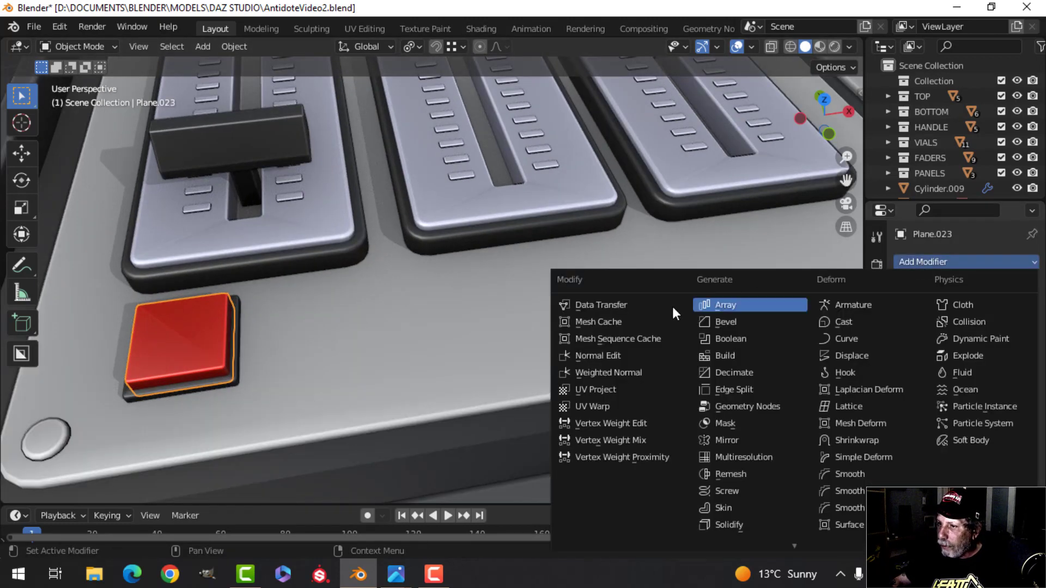
pyautogui.click(615, 372)
# Step: Enable Auto Smooth at 30° for the red button block's normals and deselect it
pyautogui.click(877, 484)
pyautogui.scroll(-5, 948, 475)
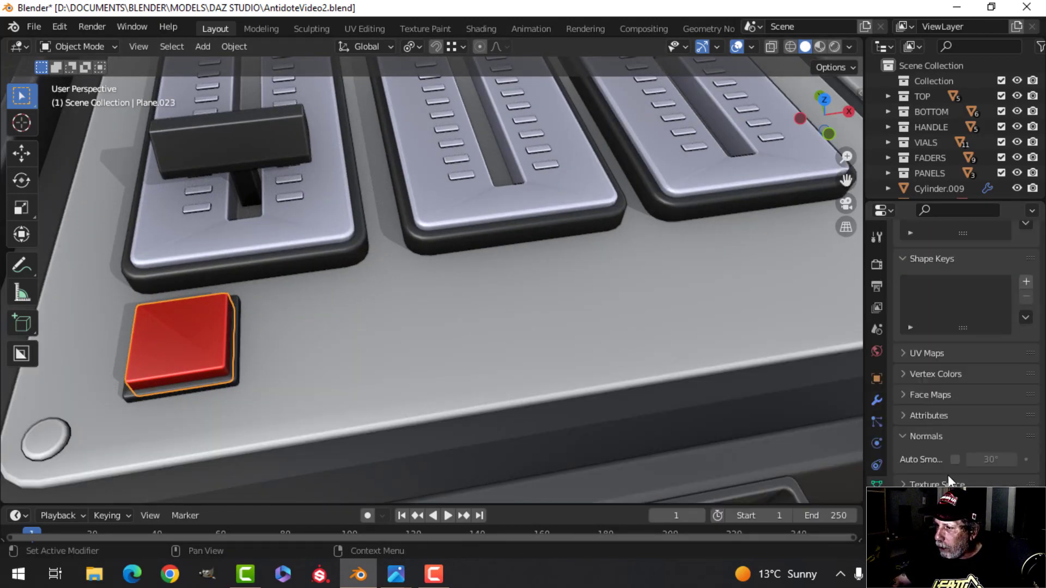
pyautogui.click(953, 429)
pyautogui.scroll(3, 264, 384)
pyautogui.hotkey('alt', 'a')
pyautogui.scroll(-5, 264, 385)
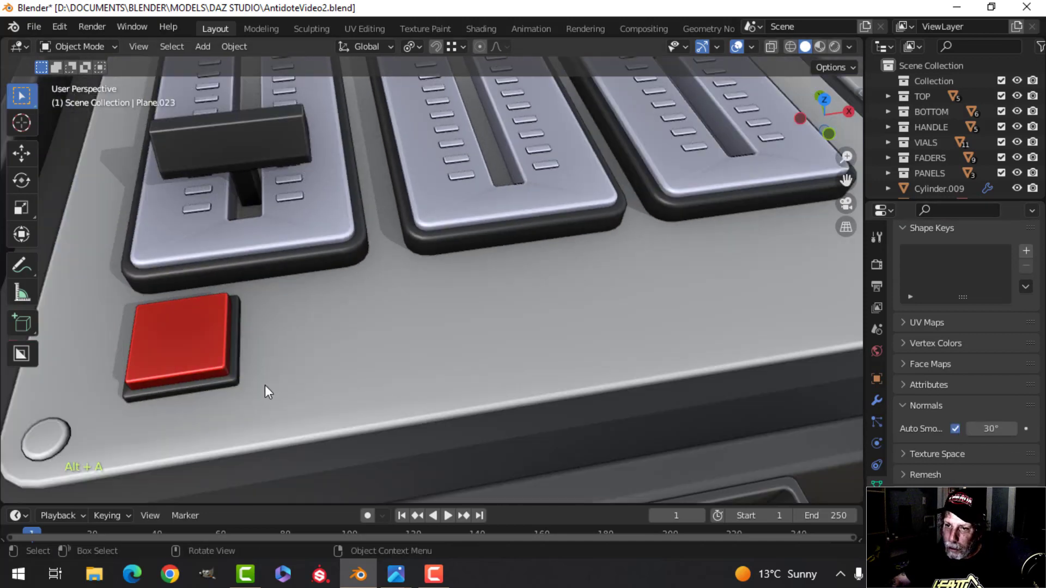
# Step: Scale the red button and its base frame together to about 0.87 and reposition them about 0.022 m closer to the first fader
pyautogui.moveTo(264, 385); pyautogui.dragTo(343, 319, button='middle')
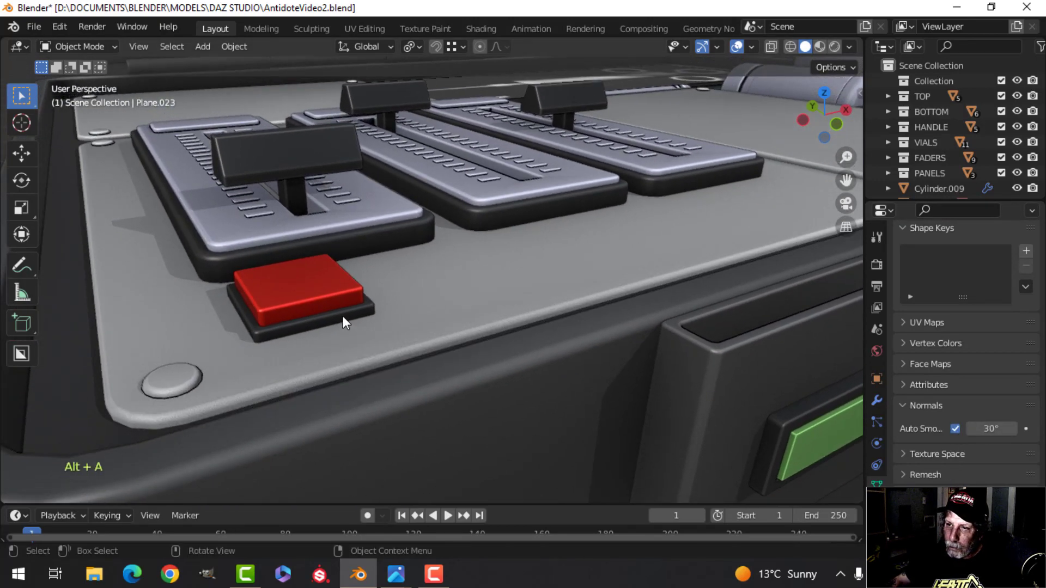
pyautogui.click(325, 300)
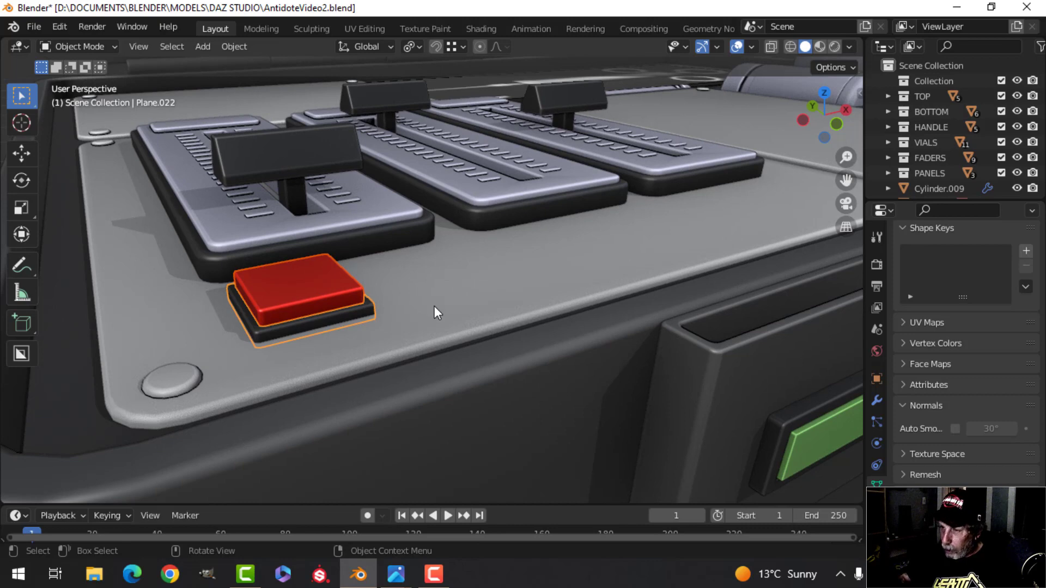
pyautogui.press('KP_7')
pyautogui.press('Tab')
pyautogui.press('a')
pyautogui.press('s')
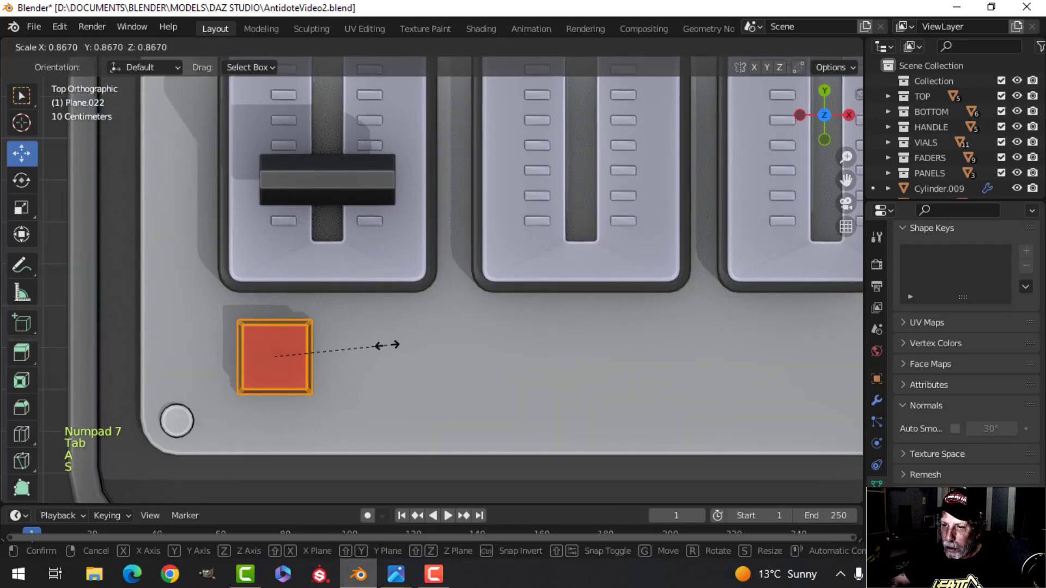
pyautogui.click(380, 345)
pyautogui.press('g')
pyautogui.click(365, 332)
# Step: Stretch the red button and its base frame along Z by about 1.449 and raise them about 0.011 m
pyautogui.moveTo(364, 332); pyautogui.dragTo(330, 169, button='middle')
pyautogui.keyDown('shift'); pyautogui.moveTo(327, 218); pyautogui.dragTo(444, 322, button='middle'); pyautogui.keyUp('shift')
pyautogui.press('s')
pyautogui.press('z')
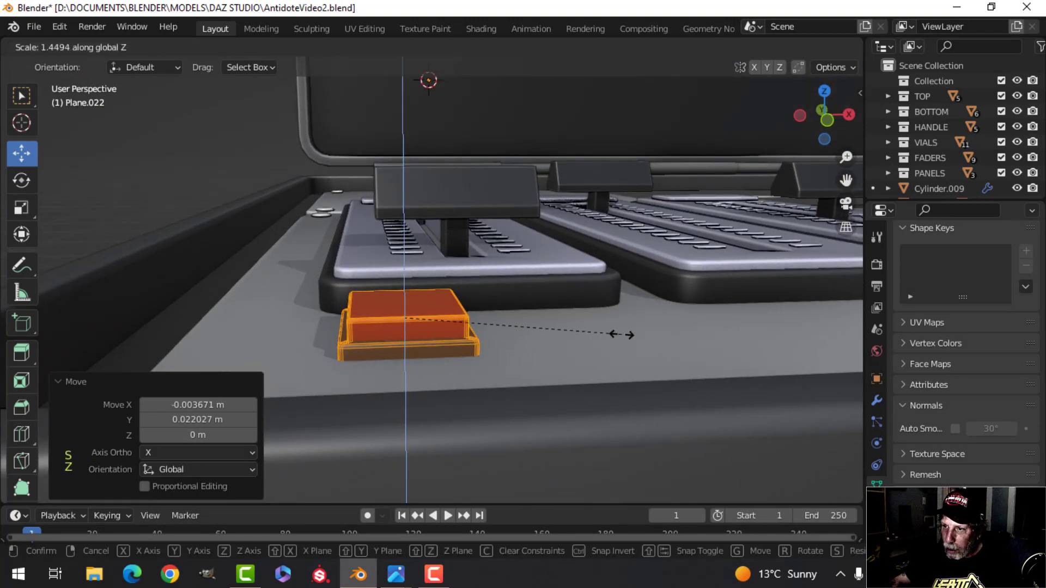
pyautogui.click(621, 334)
pyautogui.press('g')
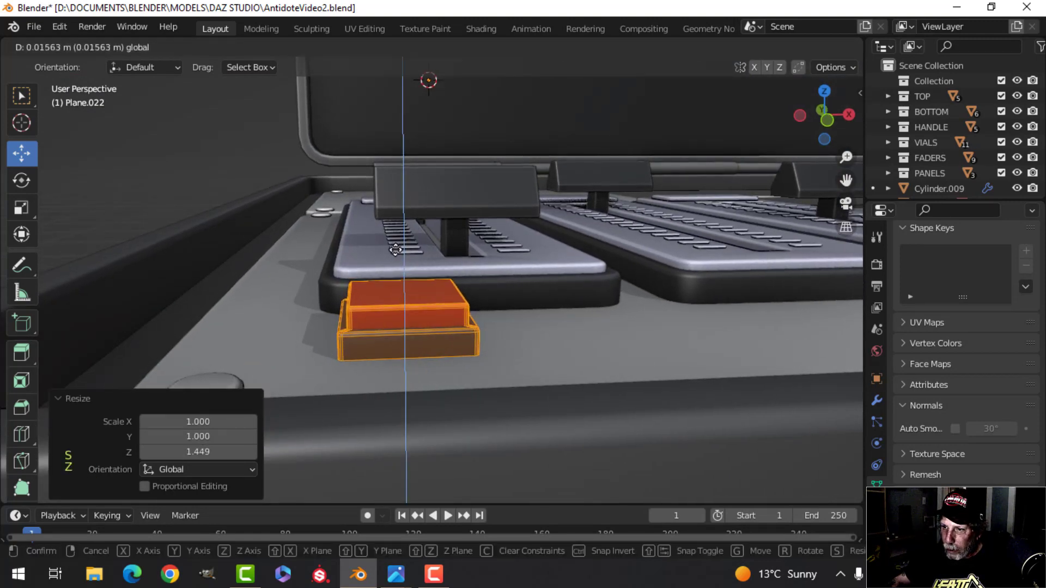
pyautogui.click(644, 257)
# Step: Duplicate the red button and its base frame and offset the copy about 0.22 m along X
pyautogui.press('KP_7')
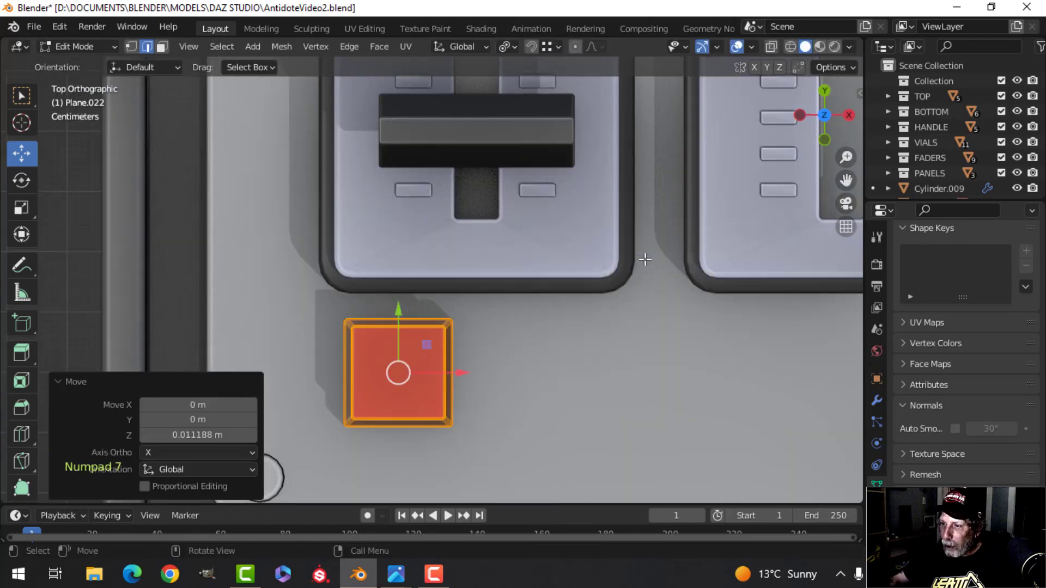
pyautogui.scroll(-5, 644, 260)
pyautogui.hotkey('shift', 'd')
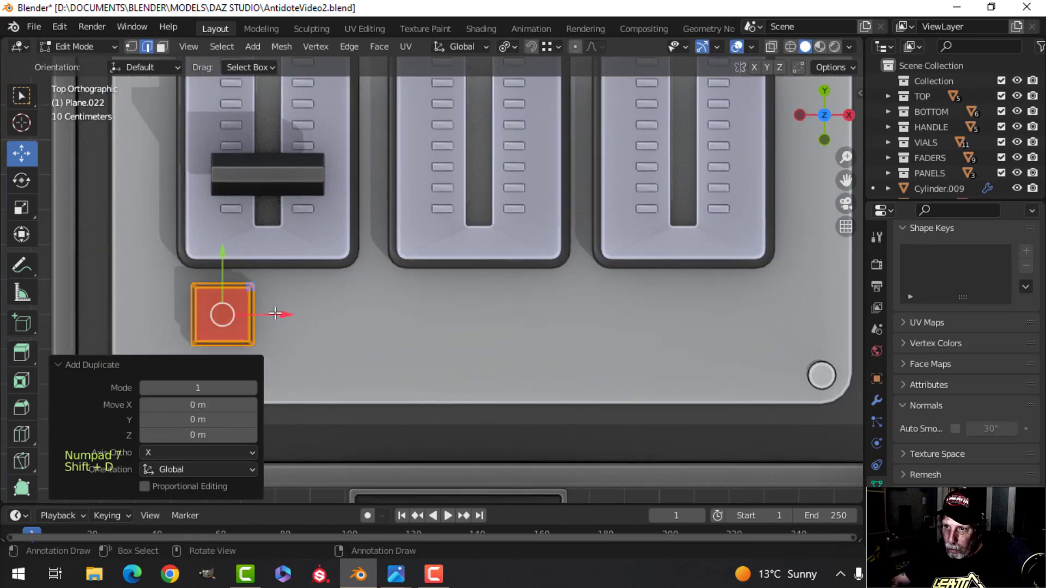
pyautogui.moveTo(275, 313); pyautogui.dragTo(356, 314)
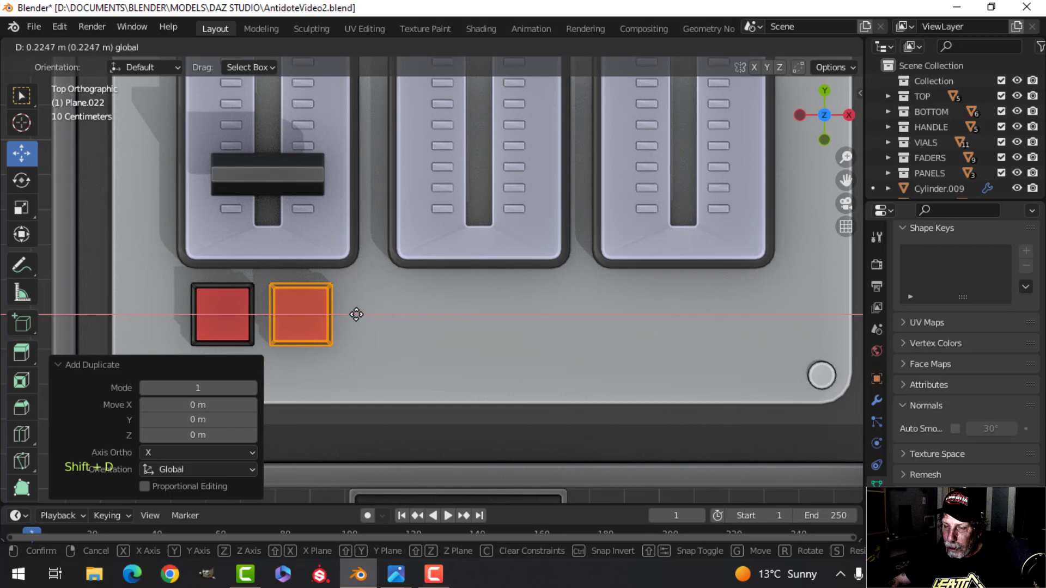
pyautogui.click(356, 314)
# Step: Separate the duplicated button and its base frame into their own objects, return to Object Mode and deselect everything
pyautogui.moveTo(378, 282); pyautogui.dragTo(385, 256, button='middle')
pyautogui.press('p')
pyautogui.click(389, 253)
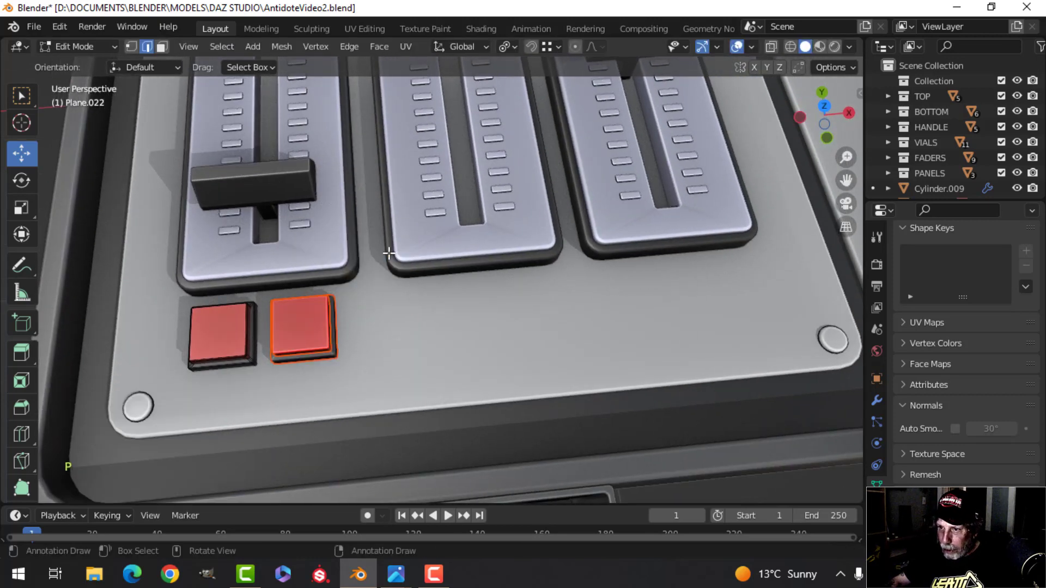
pyautogui.press('Tab')
pyautogui.hotkey('alt', 'a')
# Step: Copy the viewport display color hex ABFF8C from the green plate on the briefcase's front latch
pyautogui.click(313, 328)
pyautogui.scroll(-3, 368, 330)
pyautogui.keyDown('shift'); pyautogui.moveTo(441, 390); pyautogui.dragTo(500, 276, button='middle'); pyautogui.keyUp('shift')
pyautogui.scroll(3, 459, 324)
pyautogui.click(492, 301)
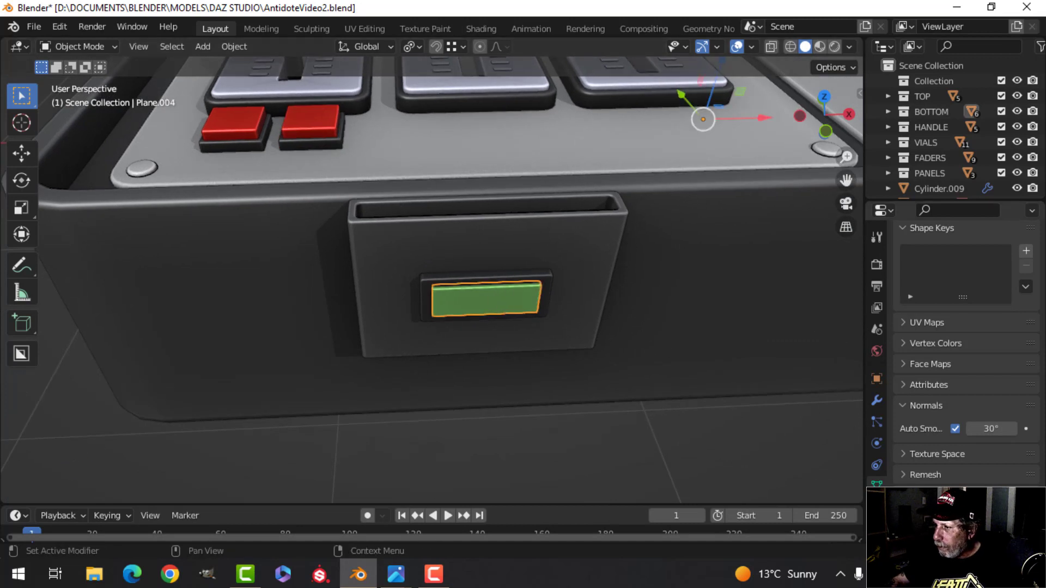
pyautogui.click(880, 381)
pyautogui.scroll(-5, 972, 423)
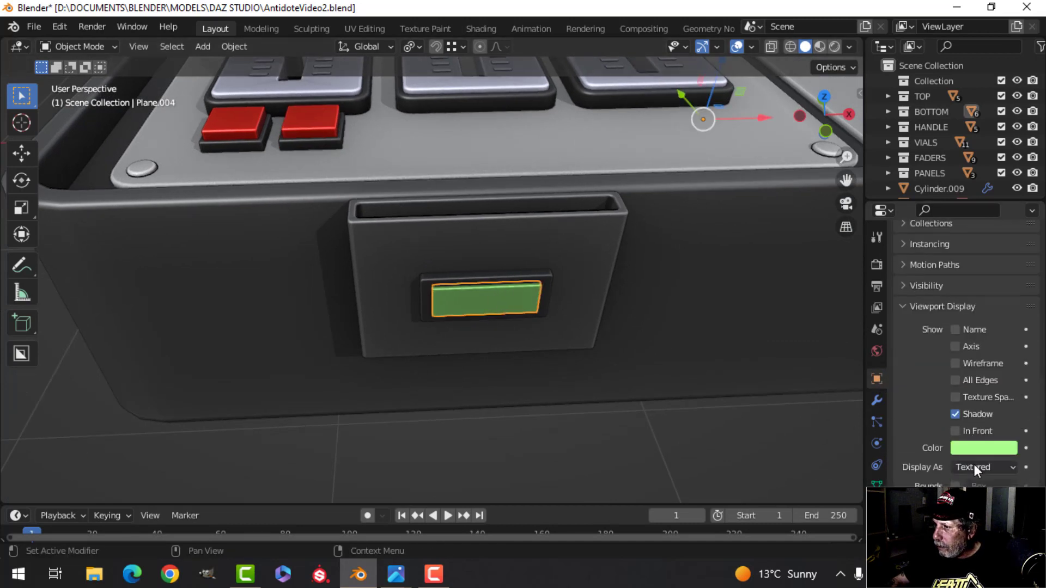
pyautogui.click(974, 448)
pyautogui.click(948, 381)
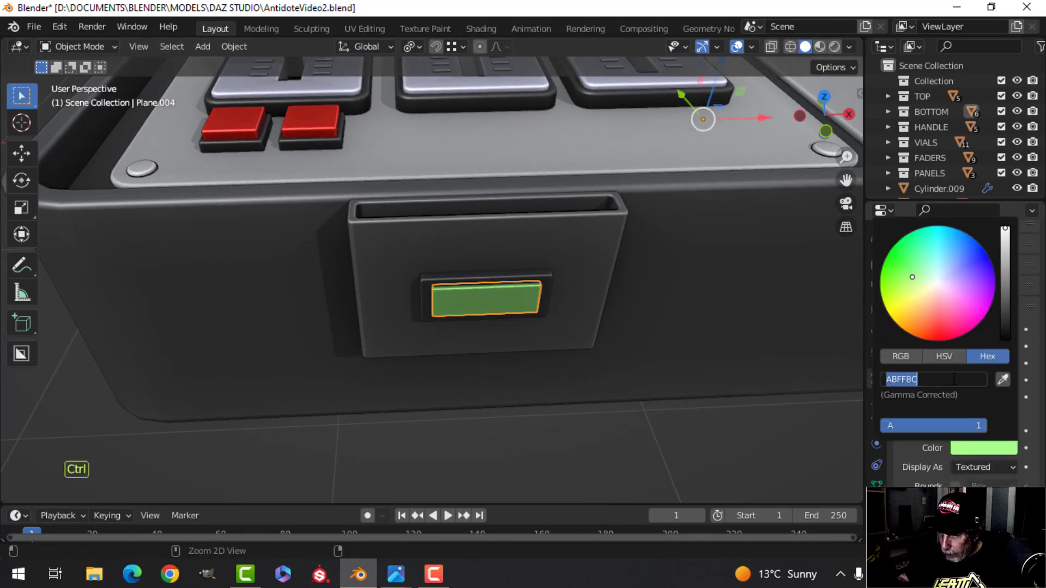
pyautogui.hotkey('ctrl', 'c')
pyautogui.press('Return')
# Step: Set the duplicated button's viewport display color to green, hex ABFF8C, and deselect it
pyautogui.click(293, 126)
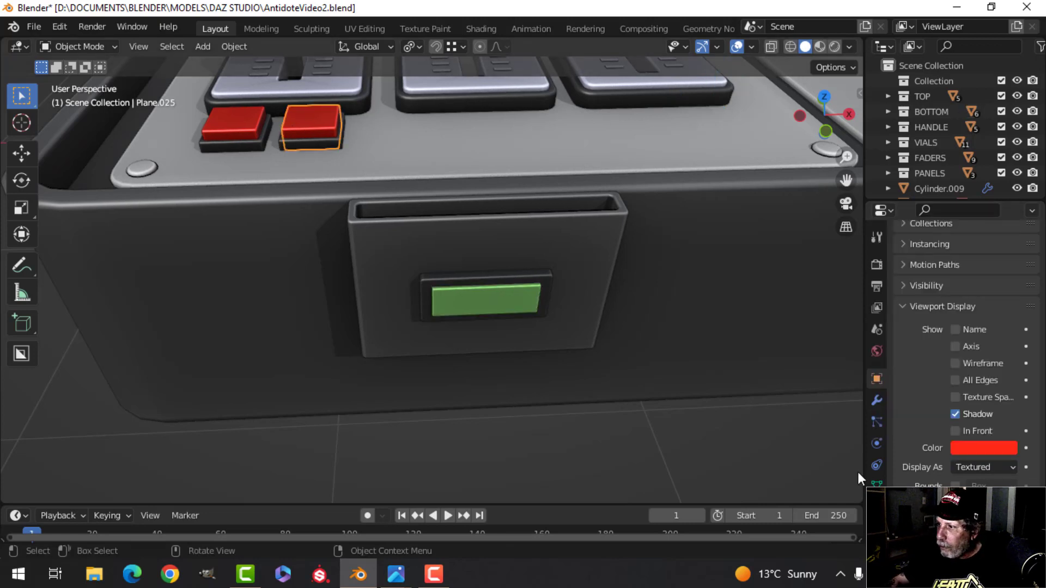
pyautogui.click(967, 448)
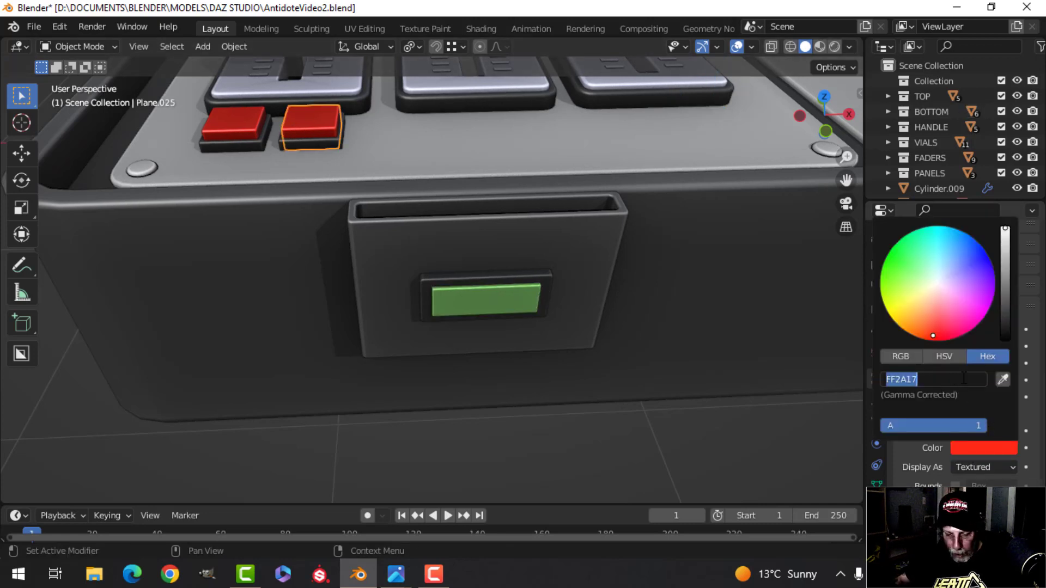
pyautogui.press('Return')
pyautogui.scroll(-2, 325, 209)
pyautogui.hotkey('alt', 'a')
# Step: Inspect the red and green buttons in the briefcase, first from afar and then close up
pyautogui.moveTo(325, 210); pyautogui.dragTo(362, 325, button='middle')
pyautogui.scroll(-2, 398, 282)
pyautogui.scroll(-2, 366, 313)
pyautogui.press('Tab')
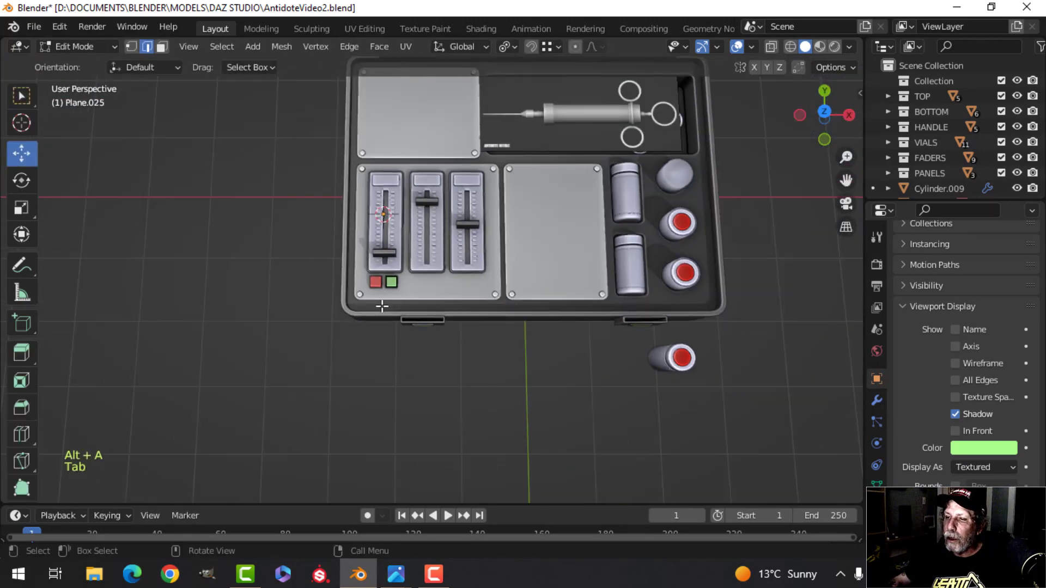
pyautogui.scroll(5, 382, 306)
pyautogui.press('Tab')
pyautogui.hotkey('alt', 'a')
pyautogui.scroll(3, 343, 300)
pyautogui.moveTo(343, 300); pyautogui.dragTo(485, 204, button='middle')
pyautogui.scroll(2, 483, 202)
pyautogui.keyDown('shift'); pyautogui.moveTo(449, 249); pyautogui.dragTo(483, 263, button='middle'); pyautogui.keyUp('shift')
pyautogui.moveTo(483, 263); pyautogui.dragTo(453, 255, button='middle')
pyautogui.scroll(2, 455, 253)
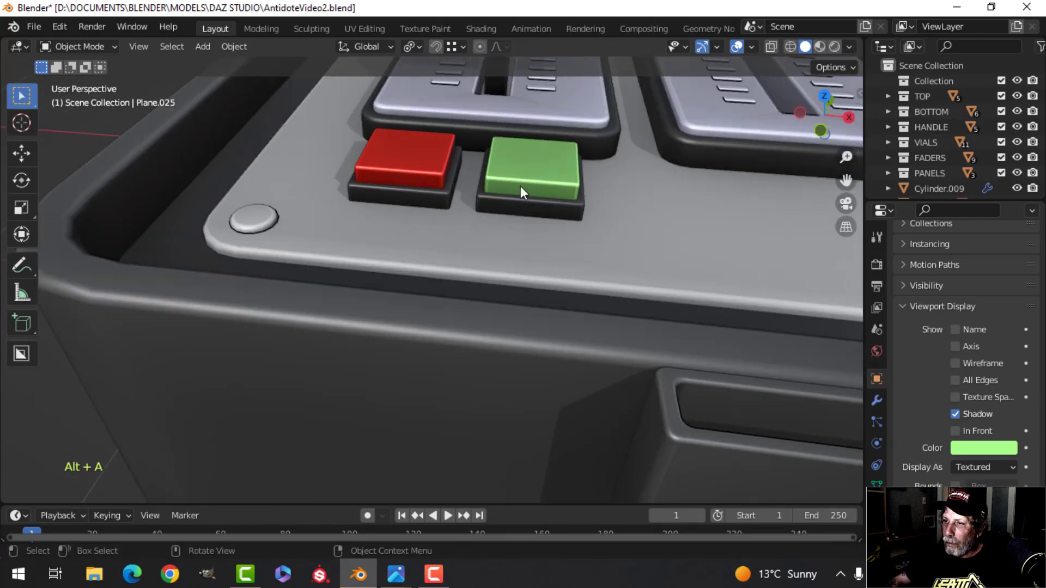
# Step: Move the red and green buttons and their dark bases to the FADERS collection
pyautogui.keyDown('shift'); pyautogui.click(496, 207); pyautogui.keyUp('shift')
pyautogui.keyDown('shift'); pyautogui.click(423, 172); pyautogui.keyUp('shift')
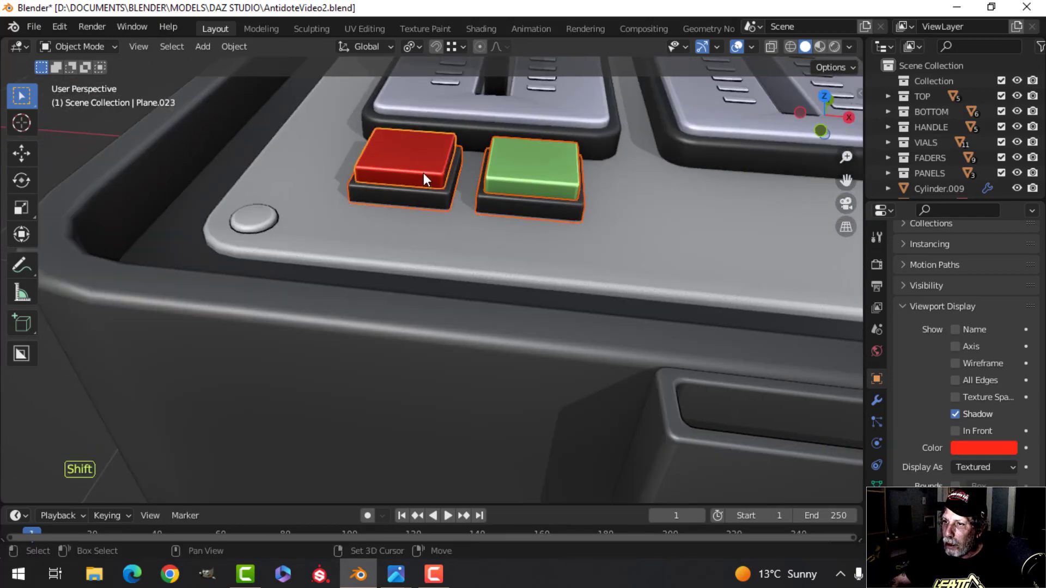
pyautogui.scroll(-3, 471, 188)
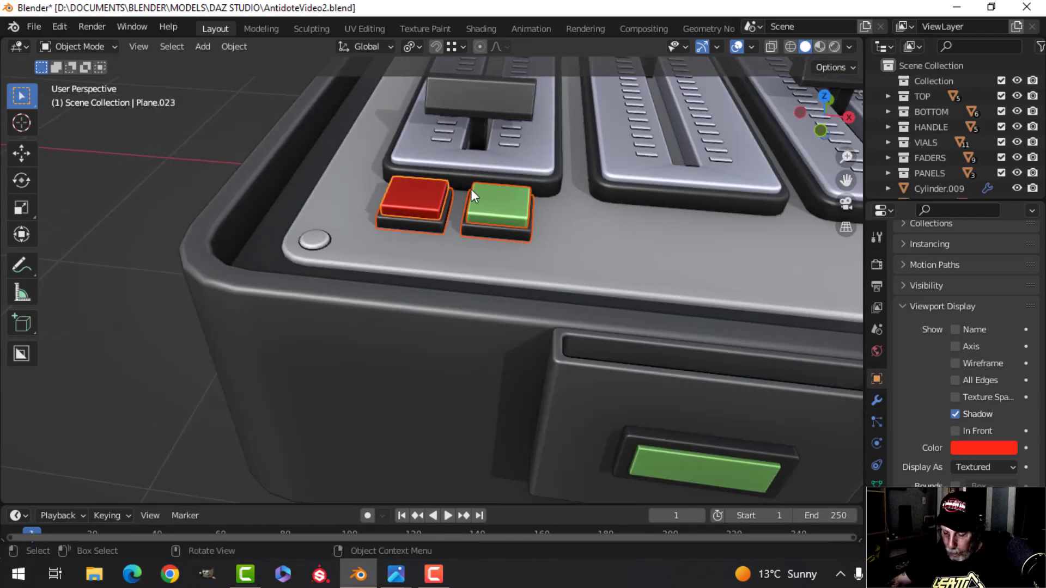
pyautogui.press('m')
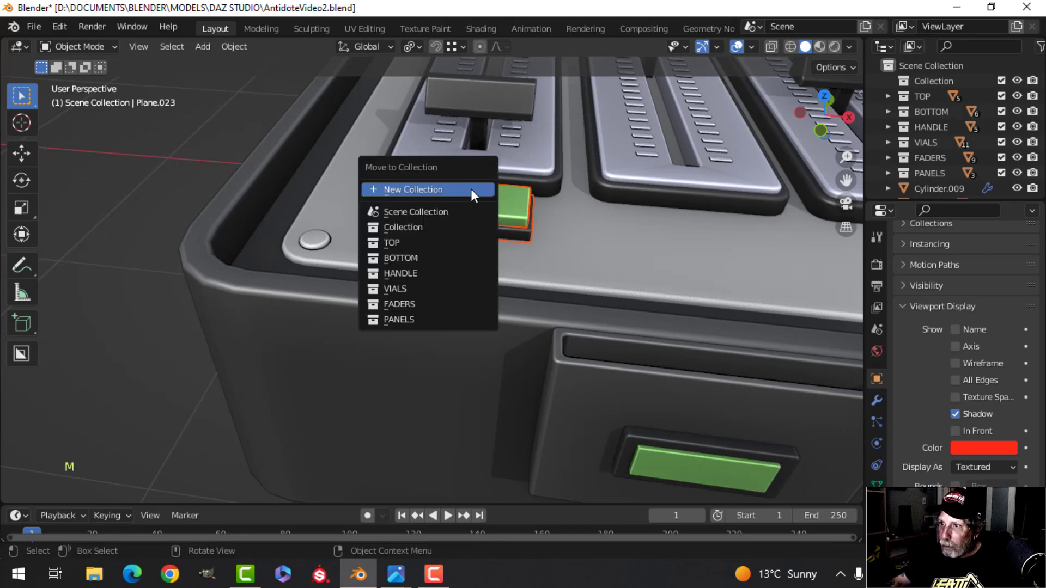
pyautogui.click(426, 301)
# Step: In top view, nudge the button pair about 0.018 m in X and -0.002 m in Y to center it below the first fader
pyautogui.press('KP_7')
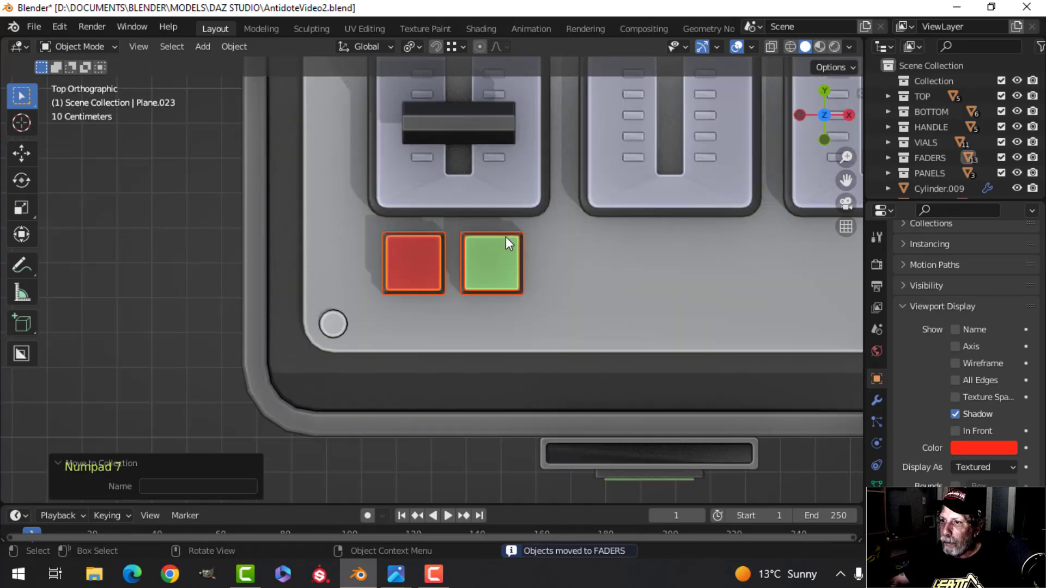
pyautogui.press('g')
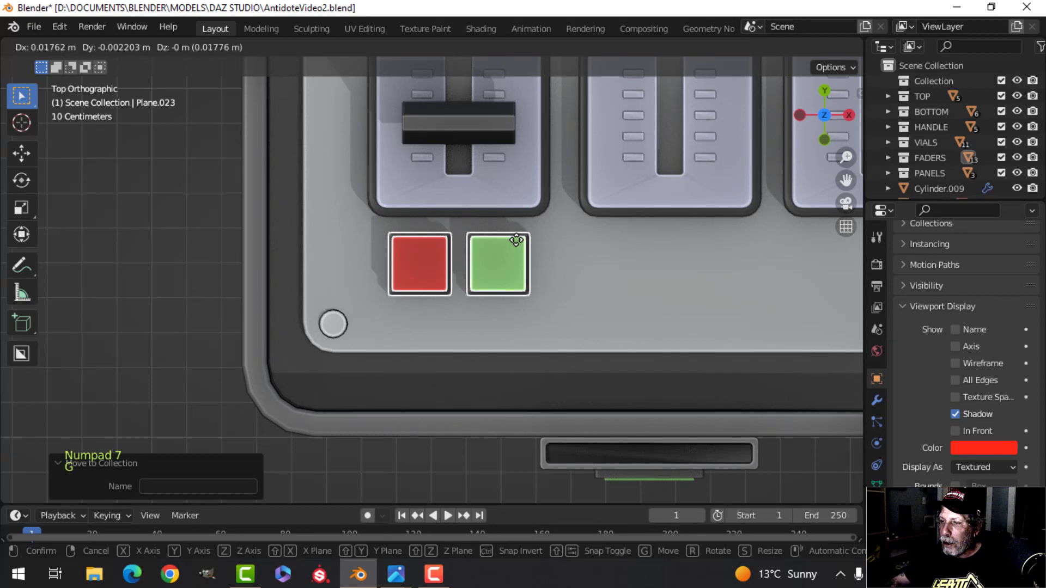
pyautogui.click(515, 241)
# Step: Duplicate the button pair and move the copy about 0.603 m along X, below the second fader
pyautogui.scroll(-4, 573, 253)
pyautogui.keyDown('shift'); pyautogui.moveTo(573, 253); pyautogui.dragTo(479, 244, button='middle'); pyautogui.keyUp('shift')
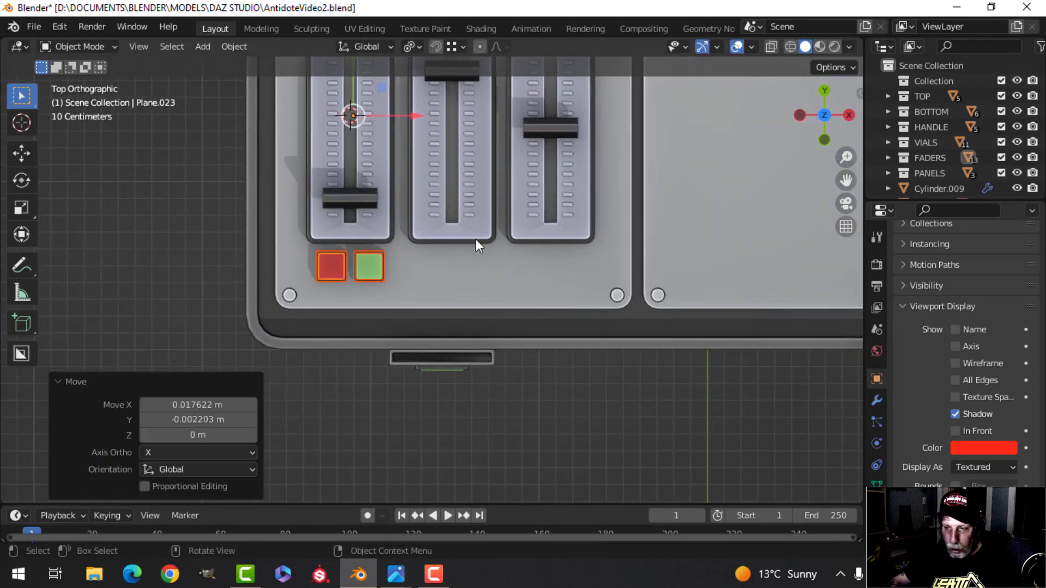
pyautogui.hotkey('shift', 'd')
pyautogui.rightClick(429, 129)
pyautogui.press('g')
pyautogui.press('x')
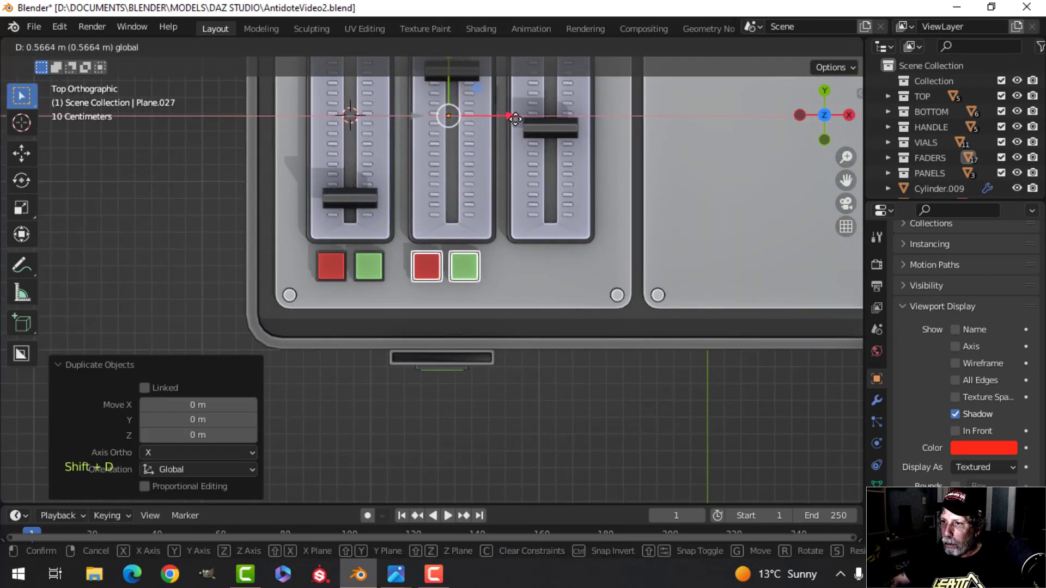
pyautogui.click(520, 117)
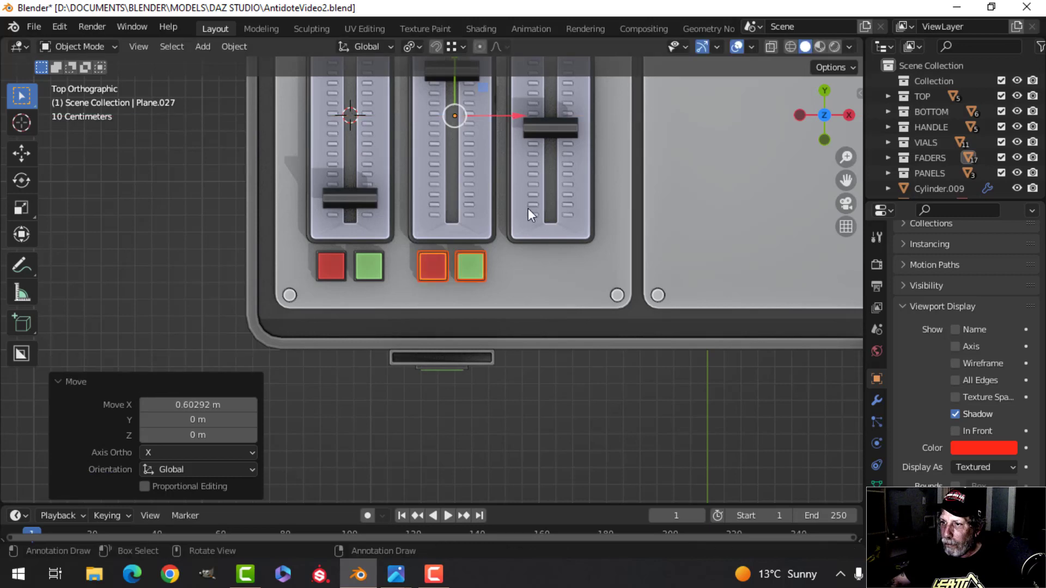
# Step: Duplicate the second button pair, move the copy about 0.598 m along X below the third fader, and deselect it
pyautogui.hotkey('shift', 'd')
pyautogui.rightClick(504, 169)
pyautogui.press('g')
pyautogui.press('x')
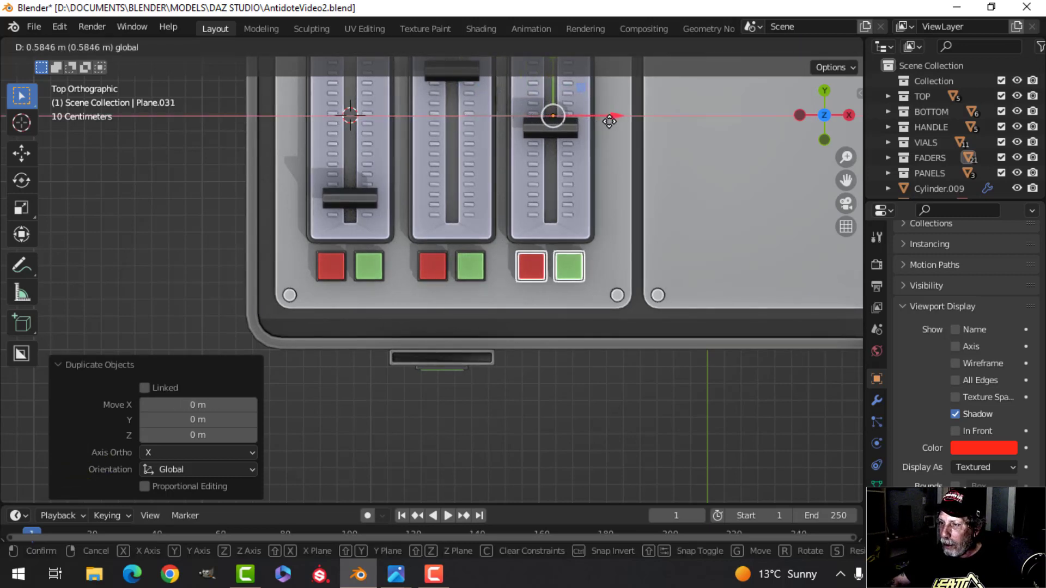
pyautogui.click(610, 121)
pyautogui.scroll(-4, 542, 194)
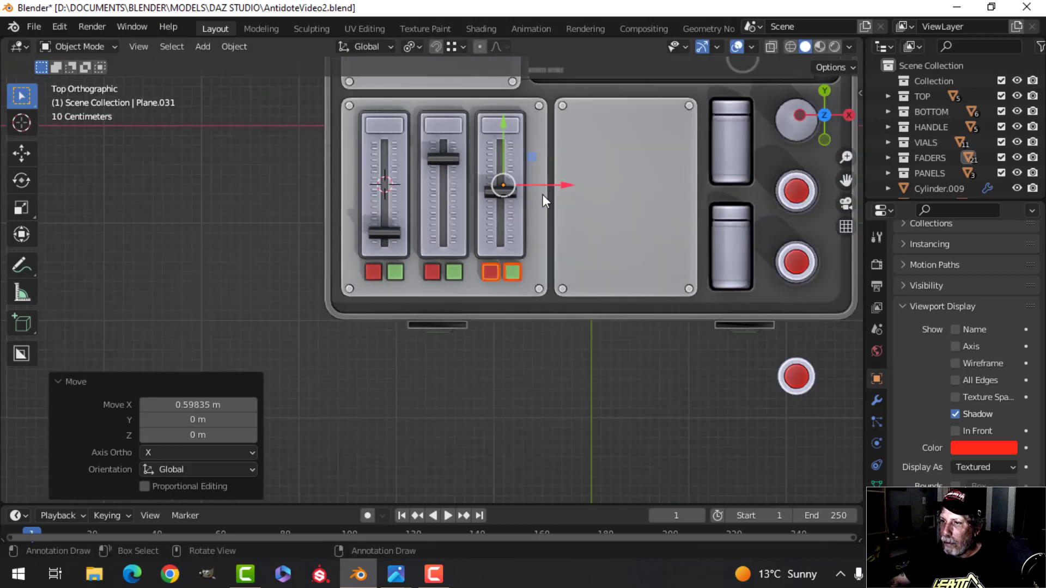
pyautogui.hotkey('alt', 'a')
# Step: Select all six buttons with their bases, move them about -0.03 m along Y away from the faders, and deselect them
pyautogui.moveTo(542, 195); pyautogui.dragTo(550, 165, button='middle')
pyautogui.scroll(4, 545, 185)
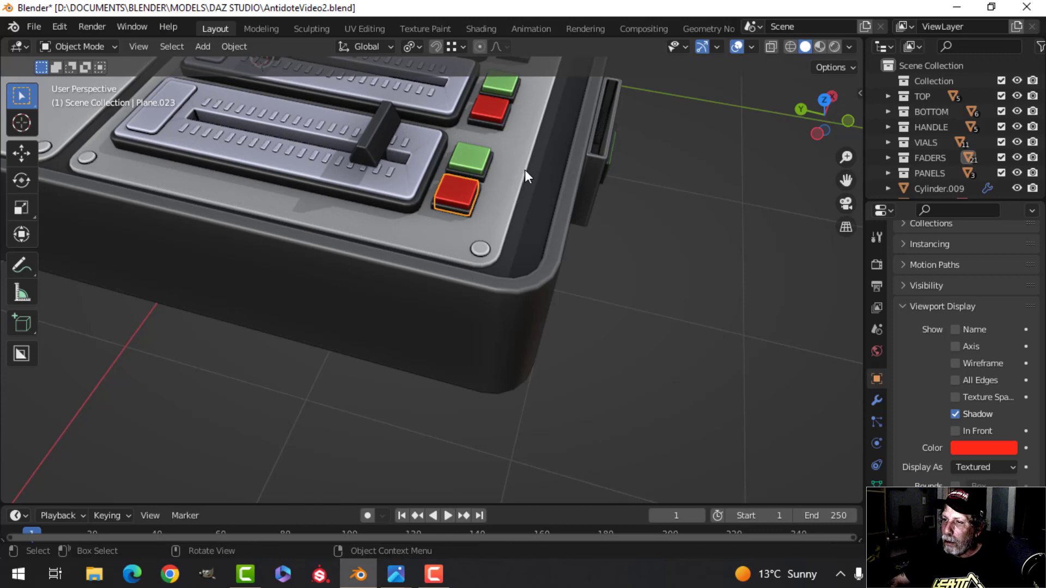
pyautogui.hotkey('alt', 'a')
pyautogui.moveTo(538, 187); pyautogui.dragTo(459, 202, button='middle')
pyautogui.scroll(3, 459, 202)
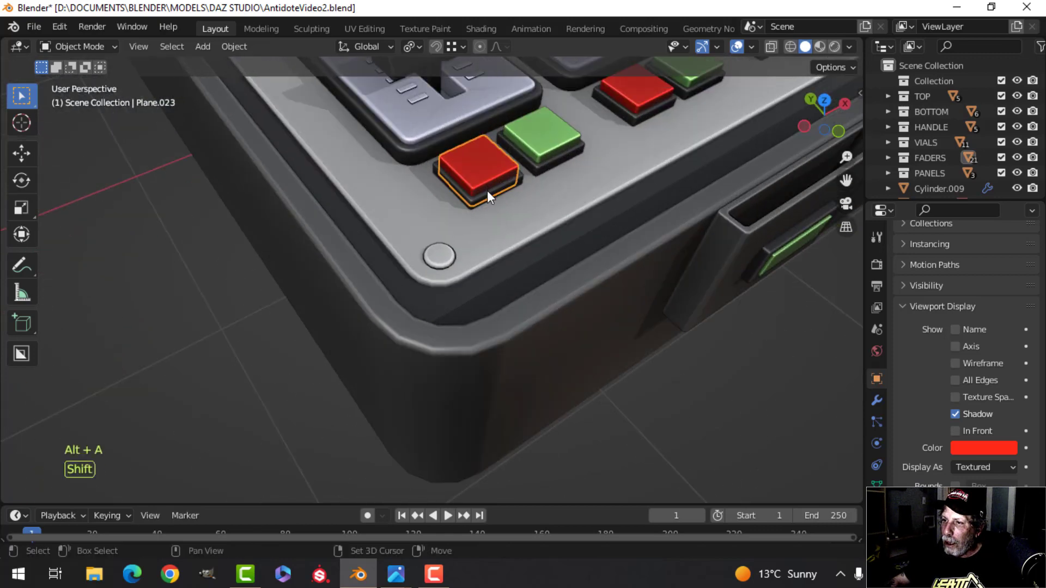
pyautogui.keyDown('shift'); pyautogui.click(488, 191); pyautogui.keyUp('shift')
pyautogui.keyDown('shift'); pyautogui.click(544, 149); pyautogui.keyUp('shift')
pyautogui.keyDown('shift'); pyautogui.click(556, 165); pyautogui.keyUp('shift')
pyautogui.keyDown('shift'); pyautogui.moveTo(610, 172); pyautogui.dragTo(487, 235, button='middle'); pyautogui.keyUp('shift')
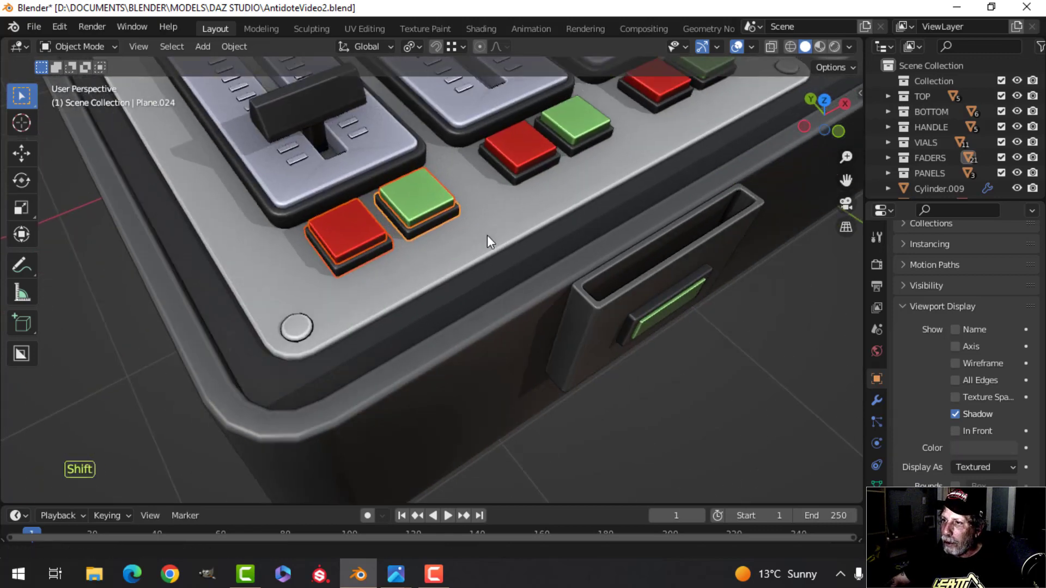
pyautogui.keyDown('shift'); pyautogui.click(506, 160); pyautogui.keyUp('shift')
pyautogui.keyDown('shift'); pyautogui.click(513, 174); pyautogui.keyUp('shift')
pyautogui.keyDown('shift'); pyautogui.click(545, 133); pyautogui.keyUp('shift')
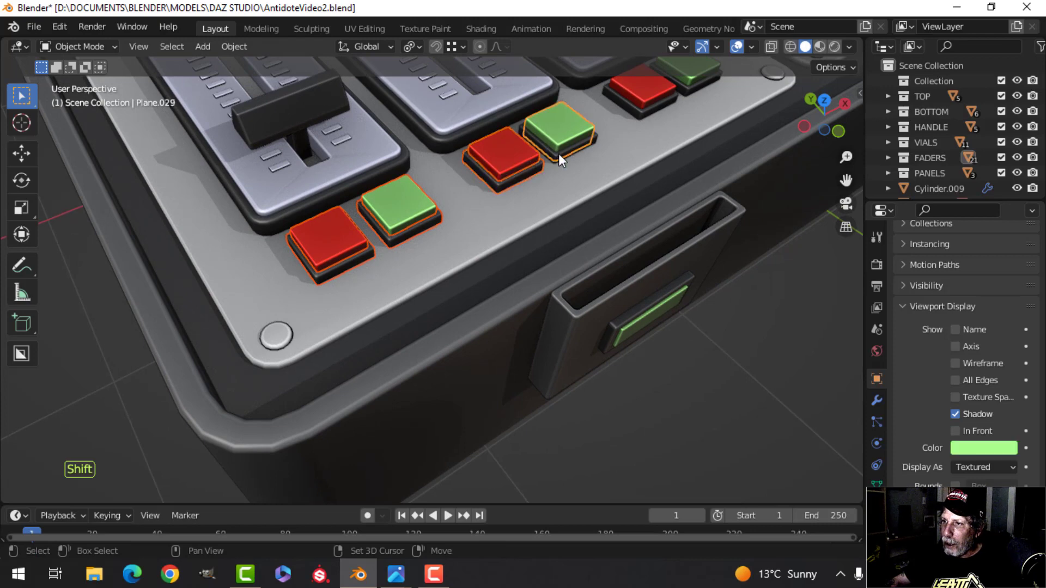
pyautogui.keyDown('shift'); pyautogui.click(558, 154); pyautogui.keyUp('shift')
pyautogui.keyDown('shift'); pyautogui.moveTo(558, 154); pyautogui.dragTo(440, 182, button='middle'); pyautogui.keyUp('shift')
pyautogui.keyDown('shift'); pyautogui.click(456, 195); pyautogui.keyUp('shift')
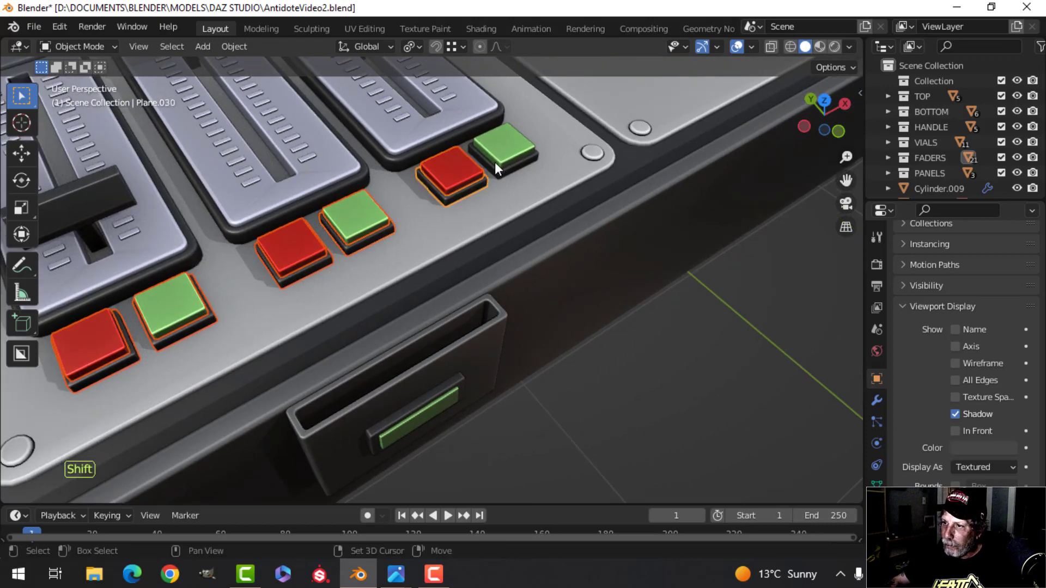
pyautogui.keyDown('shift'); pyautogui.click(498, 160); pyautogui.keyUp('shift')
pyautogui.keyDown('shift'); pyautogui.click(504, 171); pyautogui.keyUp('shift')
pyautogui.scroll(-2, 473, 229)
pyautogui.keyDown('shift'); pyautogui.moveTo(435, 253); pyautogui.dragTo(517, 252, button='middle'); pyautogui.keyUp('shift')
pyautogui.press('g')
pyautogui.press('y')
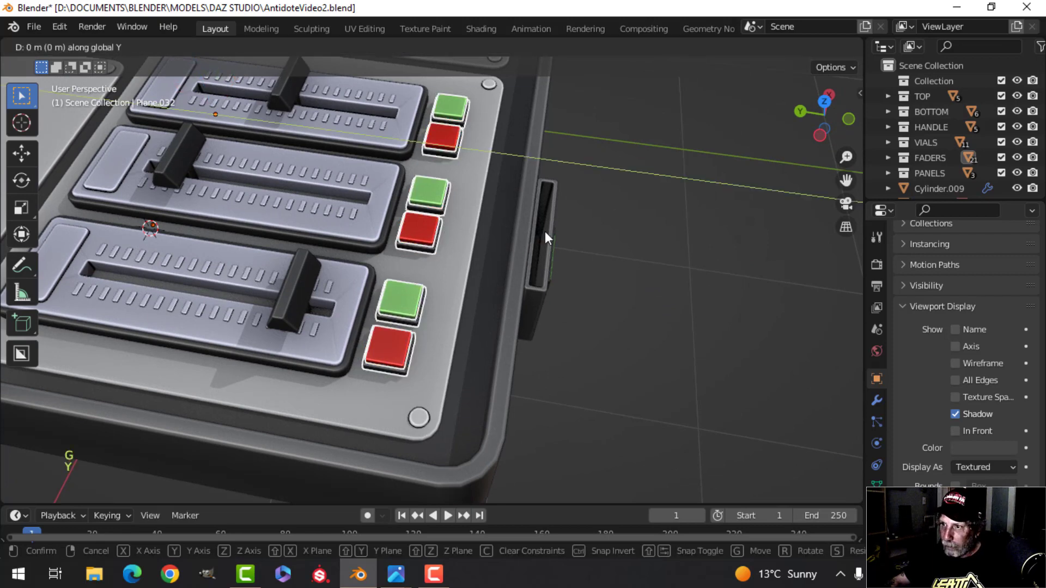
pyautogui.click(551, 242)
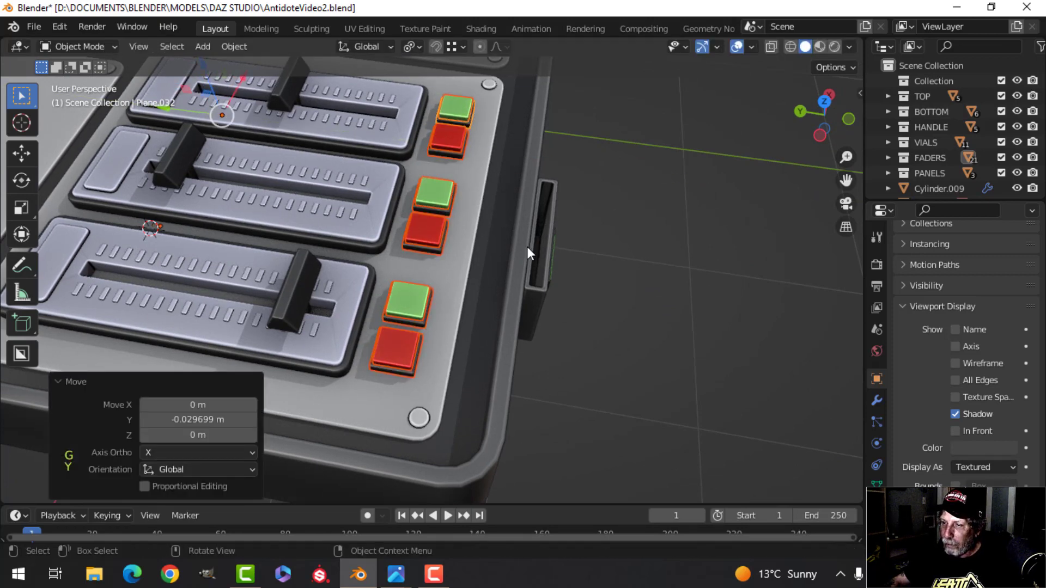
pyautogui.scroll(-3, 590, 227)
pyautogui.hotkey('alt', 'a')
# Step: Delete the object covering the syringe compartment in the briefcase and save the file
pyautogui.moveTo(590, 228); pyautogui.dragTo(468, 256, button='middle')
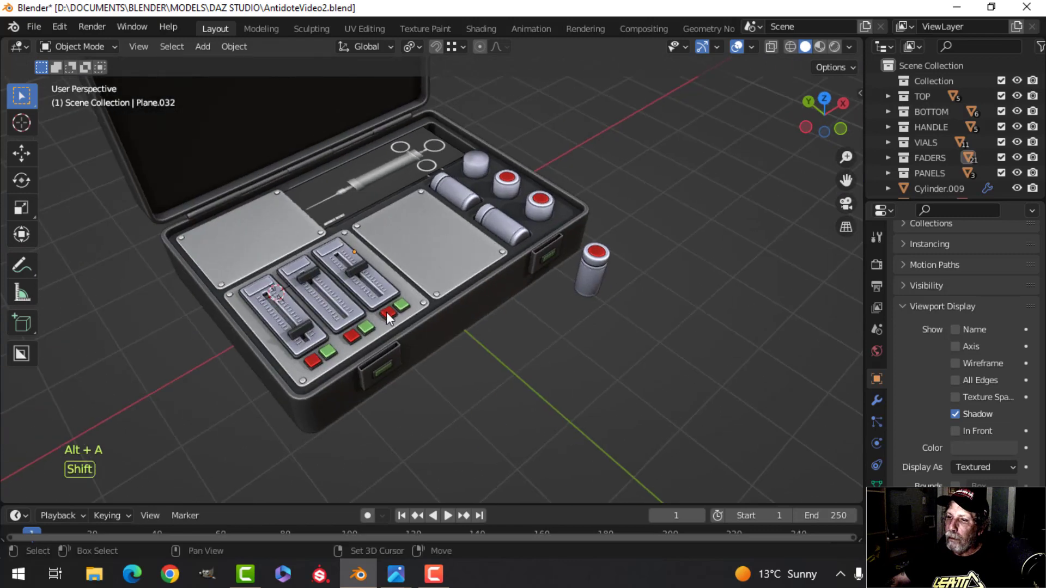
pyautogui.keyDown('shift'); pyautogui.moveTo(387, 312); pyautogui.dragTo(436, 270, button='middle'); pyautogui.keyUp('shift')
pyautogui.moveTo(455, 279); pyautogui.dragTo(472, 276, button='middle')
pyautogui.scroll(2, 459, 269)
pyautogui.keyDown('shift'); pyautogui.moveTo(401, 139); pyautogui.dragTo(408, 224, button='middle'); pyautogui.keyUp('shift')
pyautogui.click(370, 120)
pyautogui.press('x')
pyautogui.click(370, 120)
pyautogui.scroll(-2, 373, 181)
pyautogui.scroll(1, 439, 198)
pyautogui.scroll(-1, 439, 198)
pyautogui.moveTo(408, 225); pyautogui.dragTo(493, 214, button='middle')
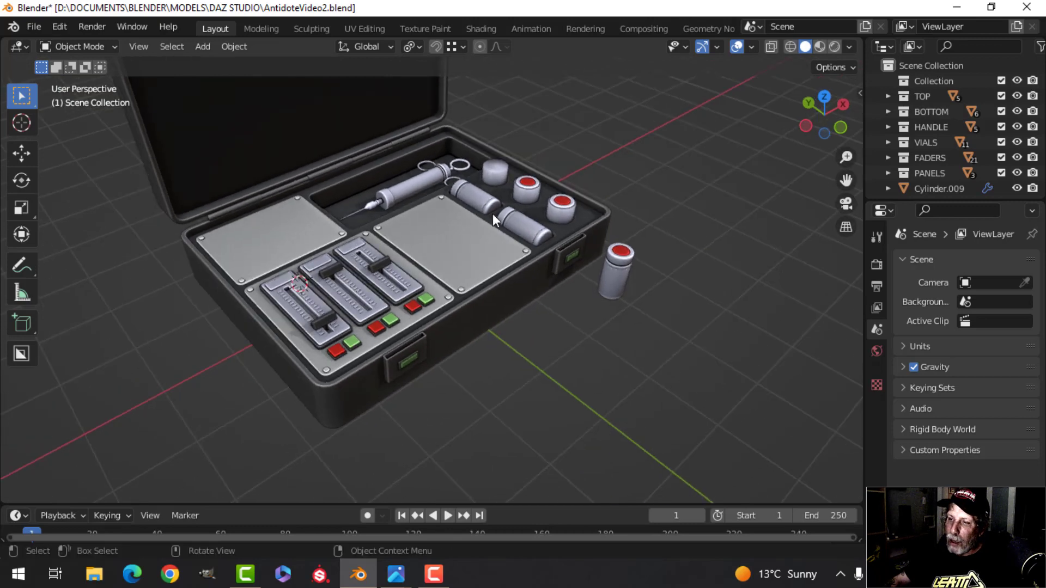
pyautogui.hotkey('ctrl', 's')
# Step: Copy the viewport display color hex E6E8FF from the lower vial lying beside the large blank panel
pyautogui.keyDown('shift'); pyautogui.moveTo(411, 268); pyautogui.dragTo(443, 247, button='middle'); pyautogui.keyUp('shift')
pyautogui.click(496, 245)
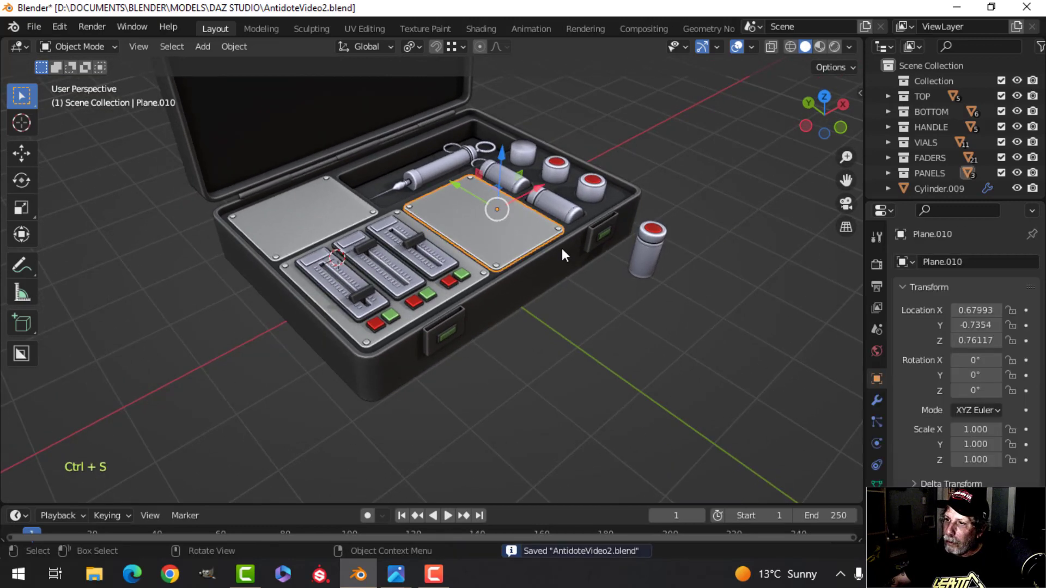
pyautogui.moveTo(561, 247); pyautogui.dragTo(492, 293, button='middle')
pyautogui.keyDown('shift'); pyautogui.moveTo(591, 275); pyautogui.dragTo(485, 279, button='middle'); pyautogui.keyUp('shift')
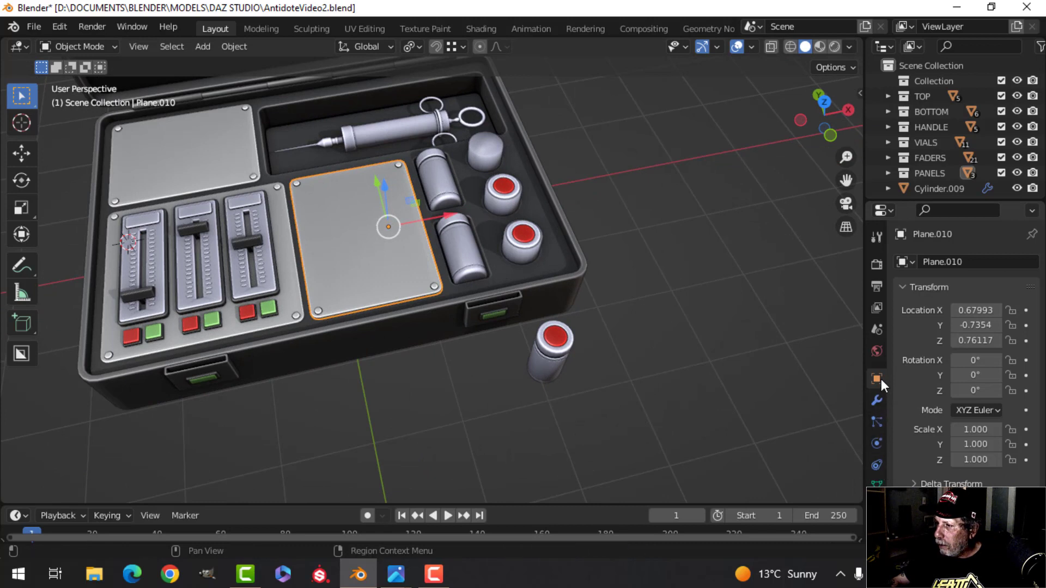
pyautogui.scroll(-10, 994, 443)
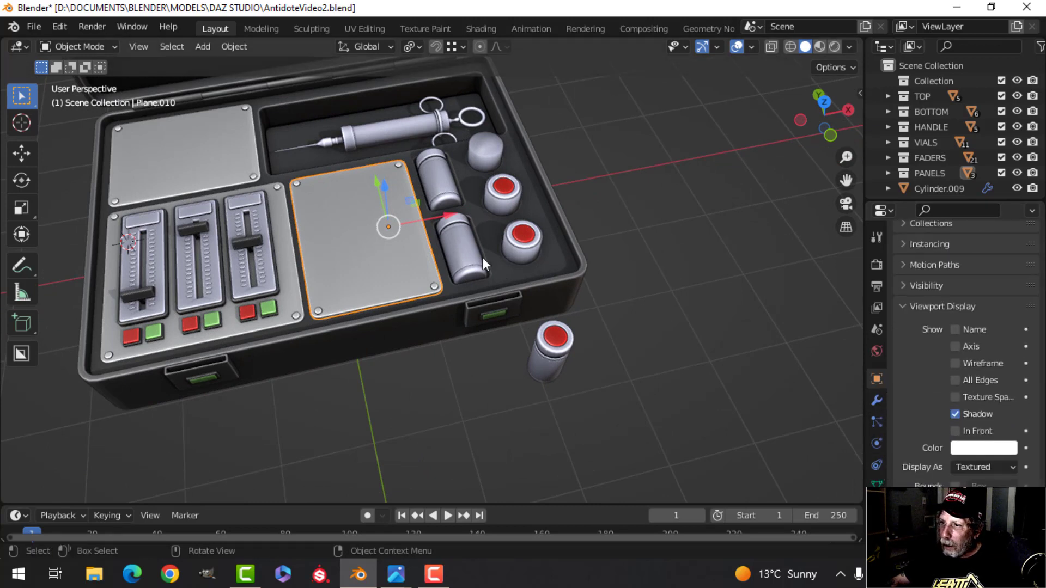
pyautogui.click(468, 247)
pyautogui.click(976, 448)
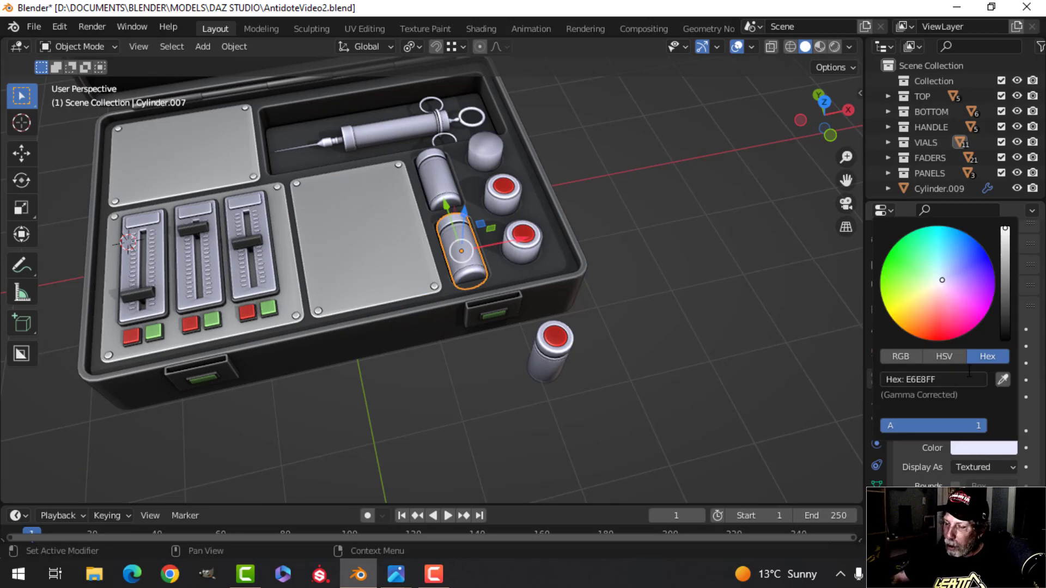
# Step: Set the large blank panel's viewport display color to hex E6E8FF and deselect it
pyautogui.click(361, 249)
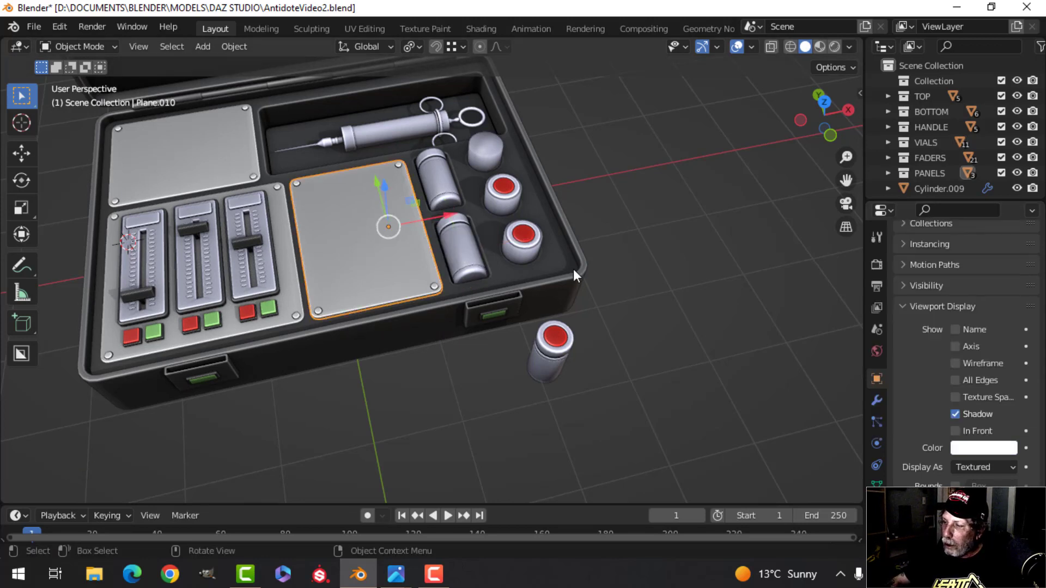
pyautogui.click(984, 449)
pyautogui.click(946, 376)
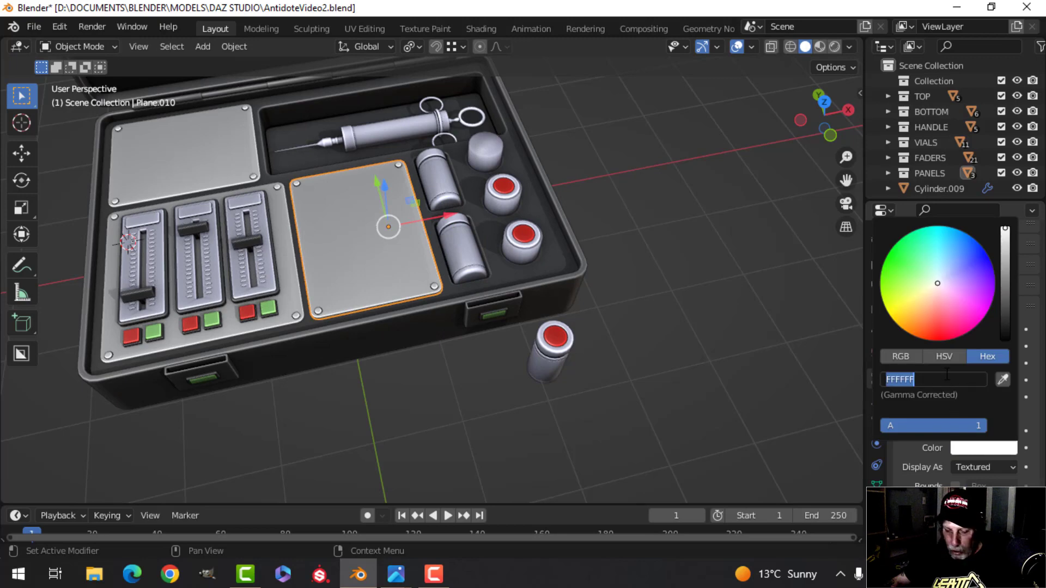
pyautogui.hotkey('ctrl', 'v')
pyautogui.press('Return')
pyautogui.hotkey('alt', 'a')
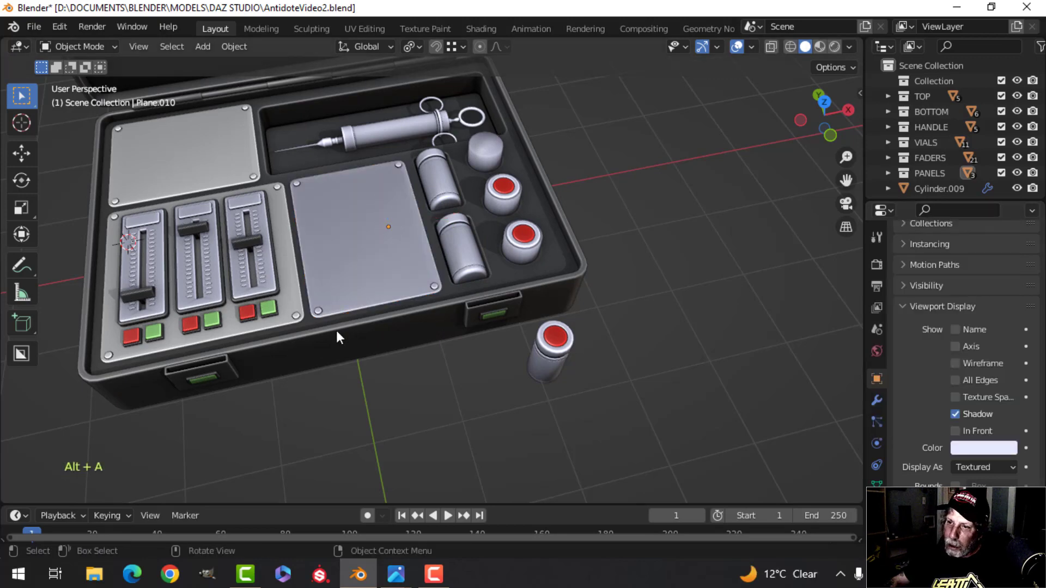
# Step: Set the viewport display color of the panel under the faders to hex E6E8FF and deselect it
pyautogui.moveTo(335, 330); pyautogui.dragTo(332, 315, button='middle')
pyautogui.click(294, 295)
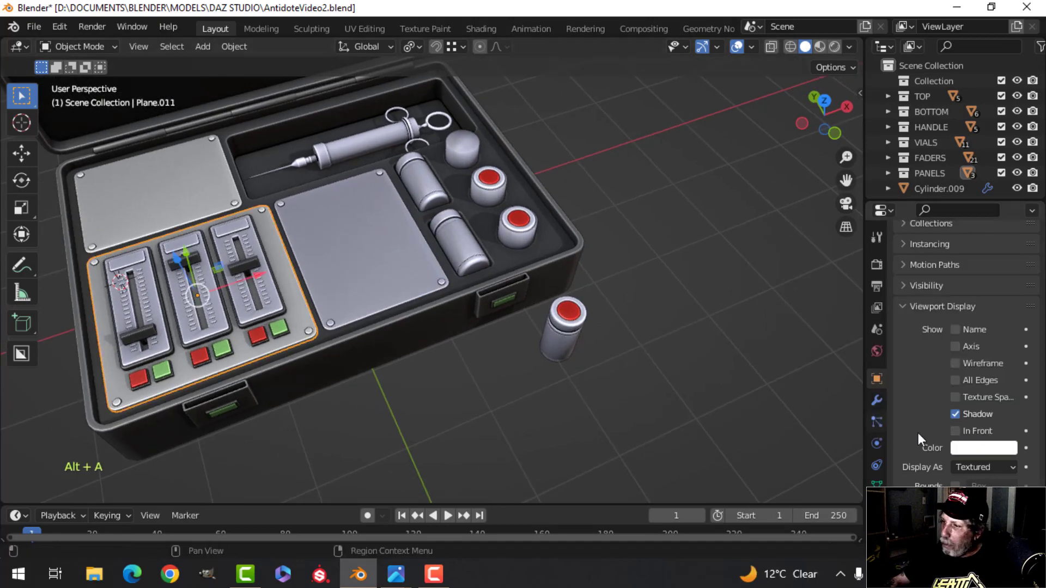
pyautogui.click(965, 451)
pyautogui.click(933, 380)
pyautogui.hotkey('ctrl', 'v')
pyautogui.press('Return')
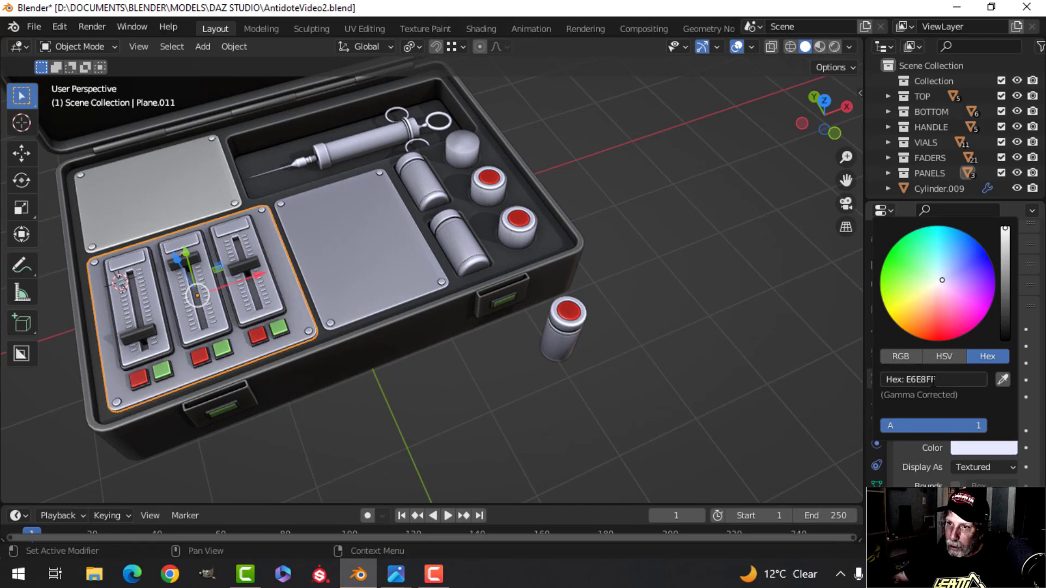
pyautogui.hotkey('alt', 'a')
# Step: Apply the copied lavender viewport display color, hex E6E8FF, to the blank panel behind the faders
pyautogui.keyDown('shift'); pyautogui.moveTo(299, 289); pyautogui.dragTo(268, 195, button='middle'); pyautogui.keyUp('shift')
pyautogui.click(268, 195)
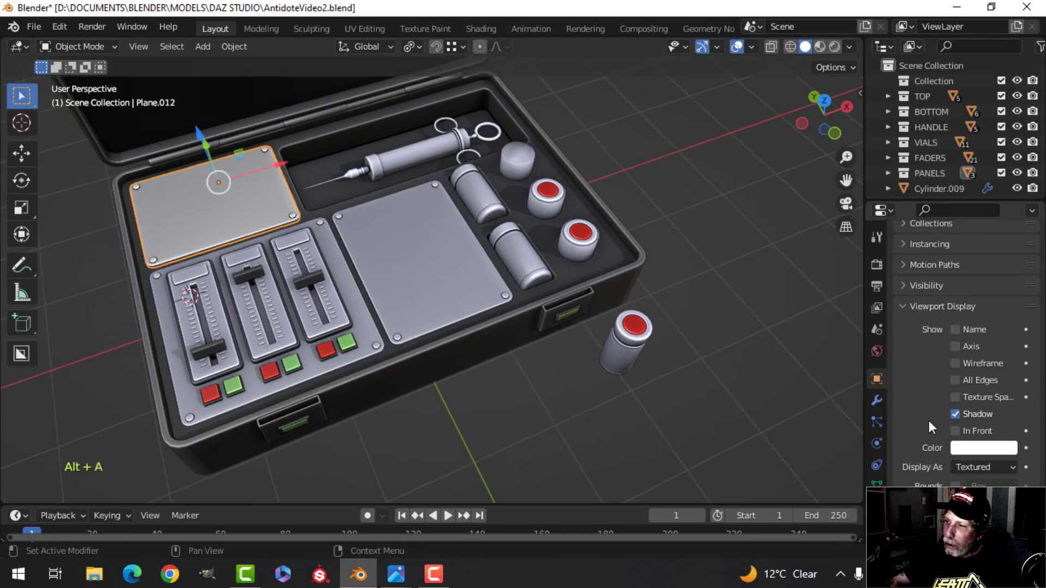
pyautogui.click(1007, 452)
pyautogui.click(933, 380)
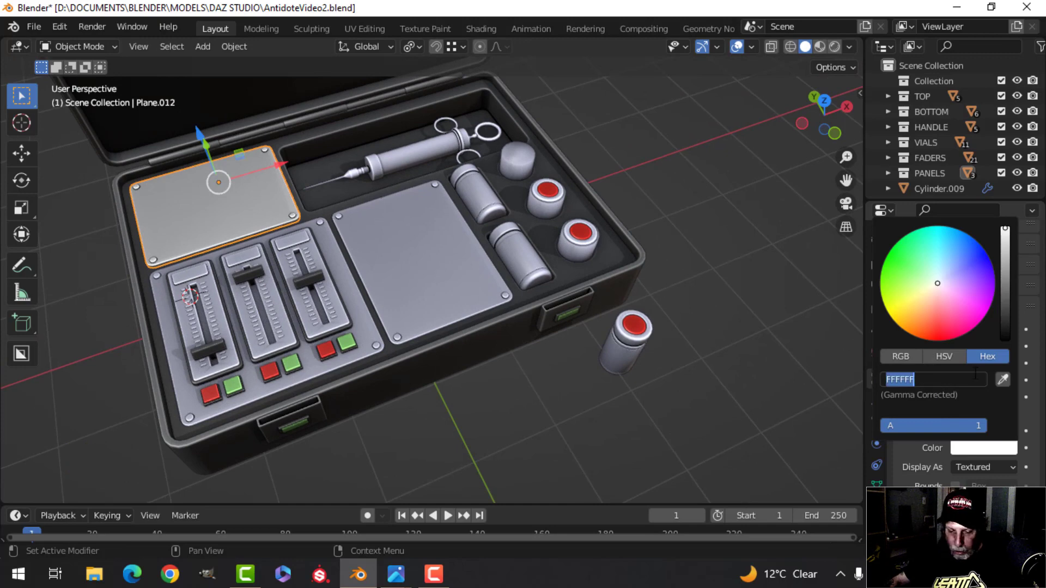
pyautogui.write('E6E6FA')
pyautogui.press('Return')
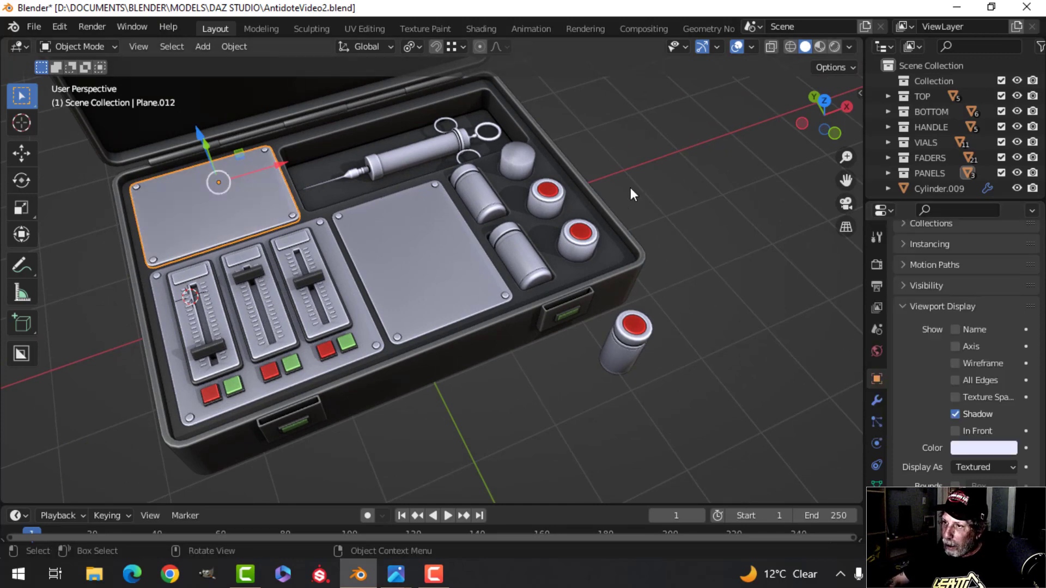
# Step: Delete the upright vial without a red top, leaving its hole in the case empty
pyautogui.click(520, 153)
pyautogui.press('x')
pyautogui.press('Return')
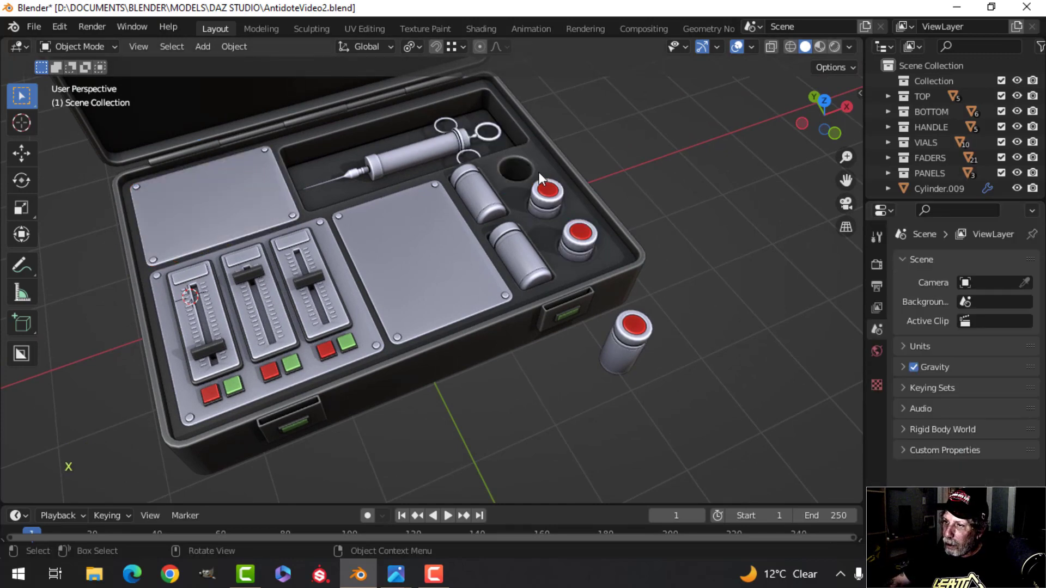
# Step: Tint the large blank panel beside the faders pale cyan, viewport display color hex E0FCFF
pyautogui.scroll(2, 575, 188)
pyautogui.moveTo(575, 187); pyautogui.dragTo(514, 248, button='middle')
pyautogui.scroll(-4, 506, 220)
pyautogui.moveTo(515, 249); pyautogui.dragTo(527, 207, button='middle')
pyautogui.scroll(-3, 523, 209)
pyautogui.keyDown('shift'); pyautogui.moveTo(450, 222); pyautogui.dragTo(469, 305, button='middle'); pyautogui.keyUp('shift')
pyautogui.scroll(4, 471, 344)
pyautogui.keyDown('shift'); pyautogui.moveTo(471, 344); pyautogui.dragTo(452, 298, button='middle'); pyautogui.keyUp('shift')
pyautogui.click(452, 298)
pyautogui.scroll(2, 453, 299)
pyautogui.click(877, 378)
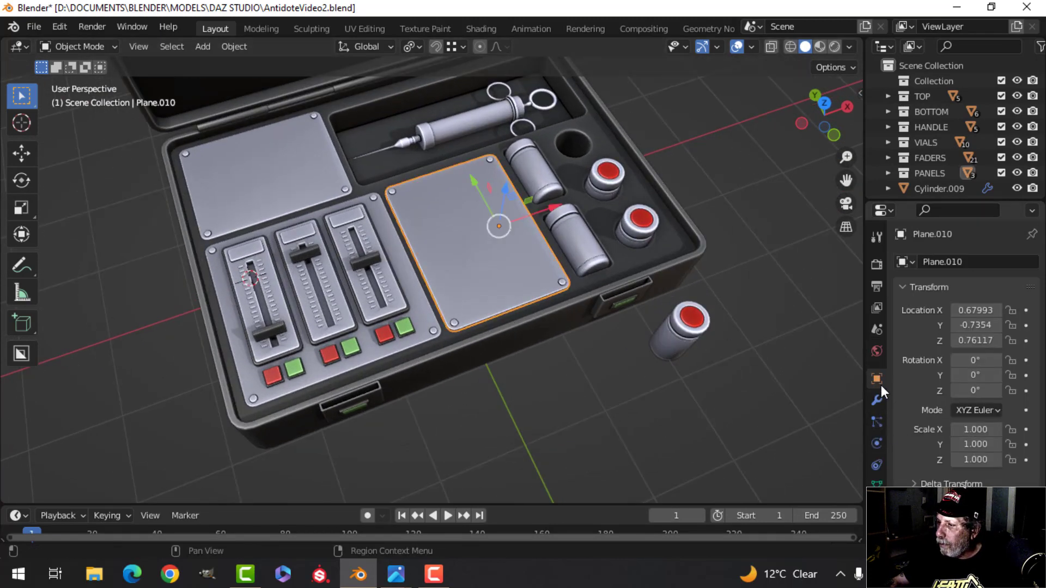
pyautogui.scroll(-10, 901, 410)
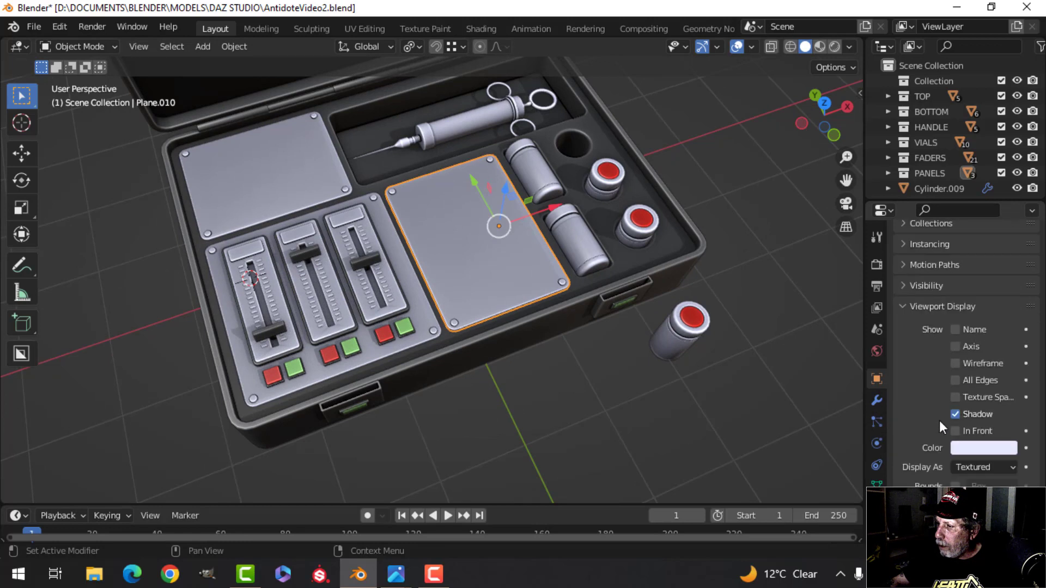
pyautogui.click(971, 448)
pyautogui.moveTo(943, 280); pyautogui.dragTo(938, 276)
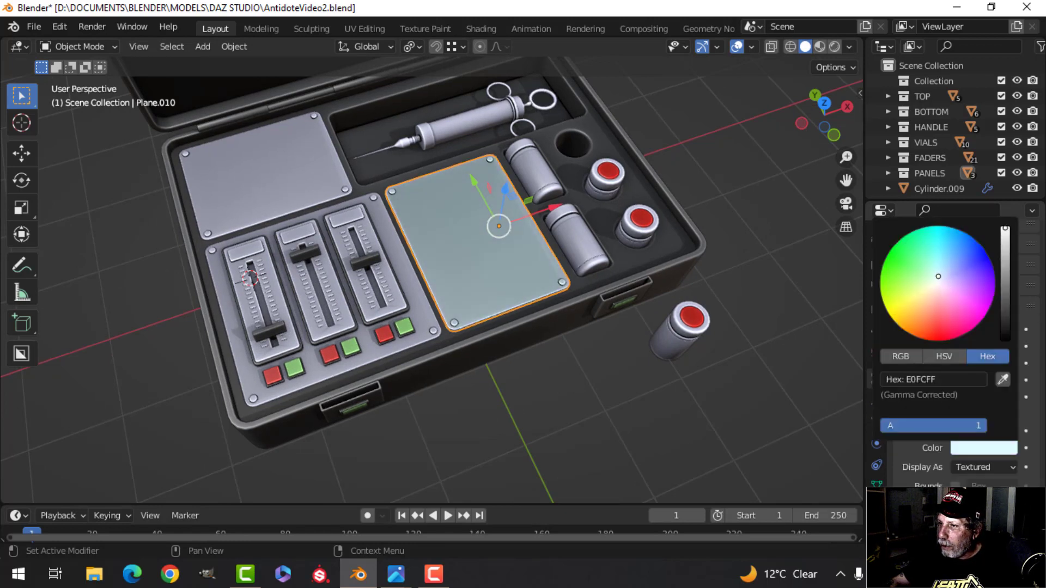
# Step: Undo the pale cyan tint on the large blank panel beside the faders and deselect it
pyautogui.hotkey('ctrl', 'z')
pyautogui.hotkey('alt', 'a')
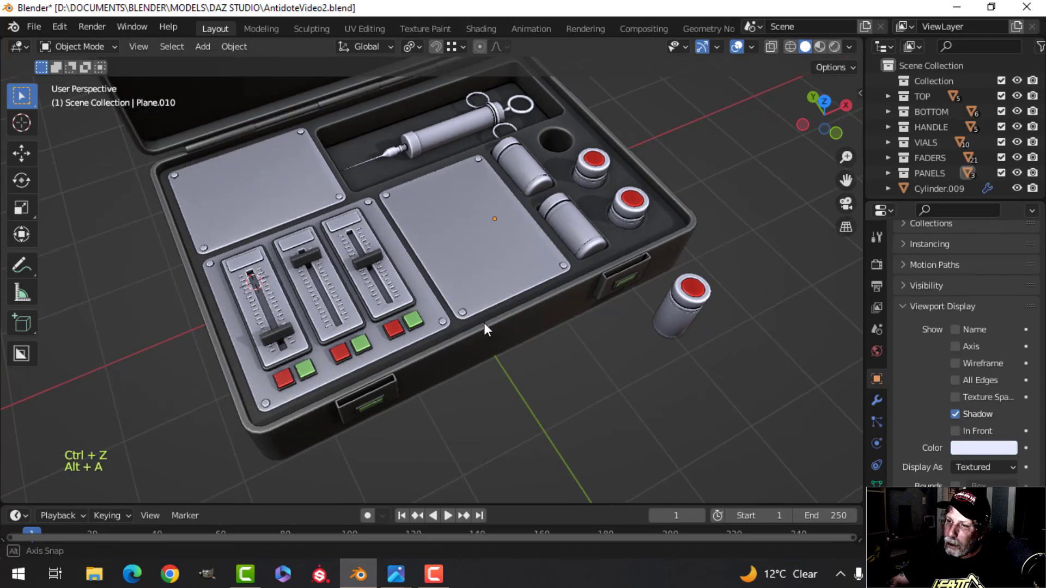
# Step: Examine the open briefcase's interior from several angles, up close and as a whole, checking the faders, colored buttons and blank panels
pyautogui.scroll(-3, 483, 331)
pyautogui.scroll(5, 470, 345)
pyautogui.scroll(5, 471, 349)
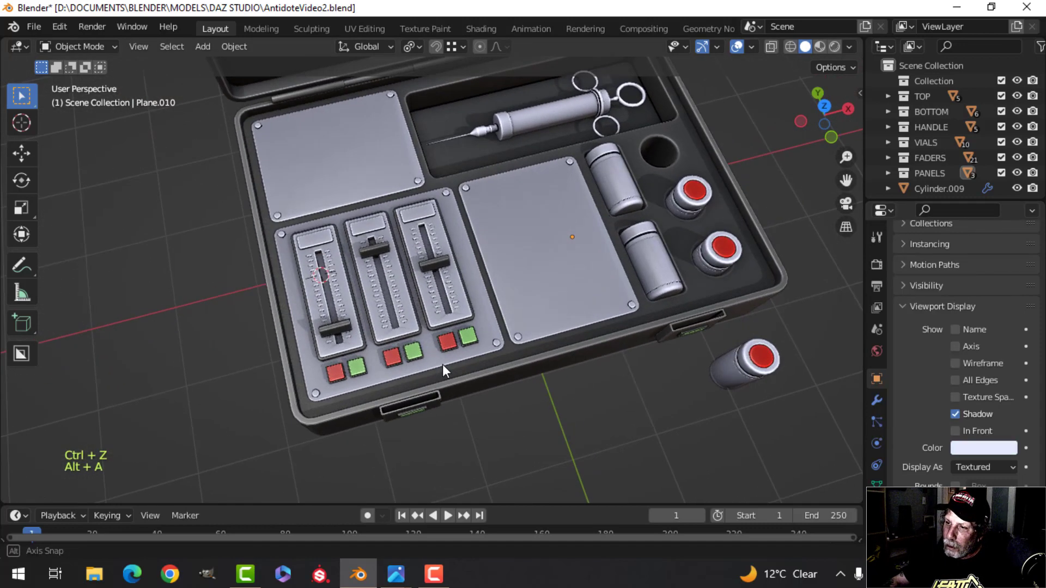
pyautogui.scroll(-6, 451, 347)
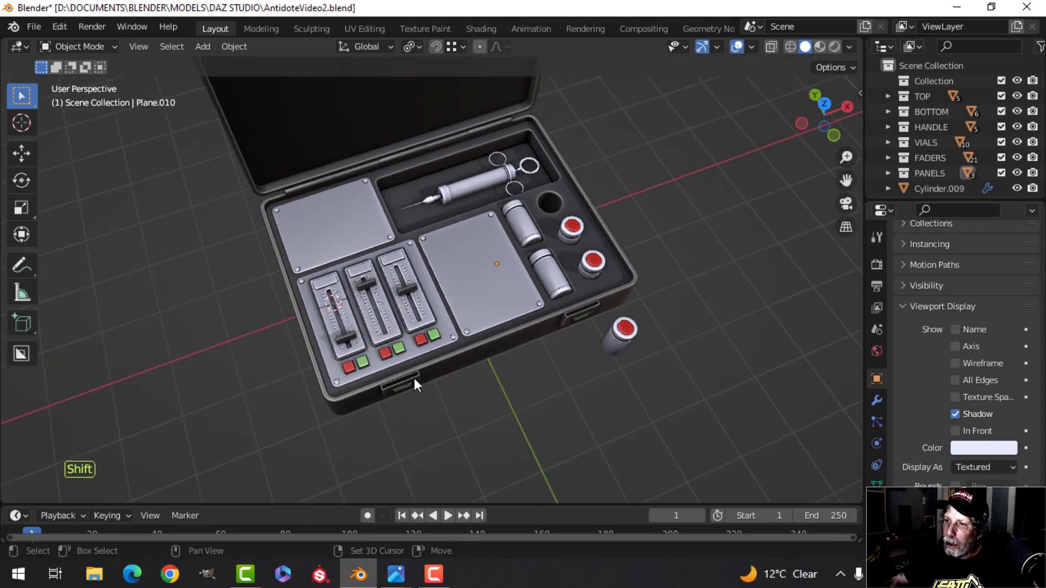
pyautogui.moveTo(414, 378)
pyautogui.keyDown('shift'); pyautogui.mouseDown(button='middle')
pyautogui.moveTo(428, 352)
pyautogui.moveTo(503, 377)
pyautogui.moveTo(439, 361)
pyautogui.moveTo(420, 369)
pyautogui.mouseUp(button='middle'); pyautogui.keyUp('shift')
pyautogui.scroll(1, 492, 362)
pyautogui.moveTo(463, 356)
pyautogui.mouseDown(button='middle')
pyautogui.moveTo(456, 347)
pyautogui.moveTo(481, 365)
pyautogui.mouseUp(button='middle')
pyautogui.scroll(-1, 461, 342)
pyautogui.moveTo(481, 365); pyautogui.dragTo(514, 333, button='middle')
pyautogui.scroll(2, 462, 348)
pyautogui.scroll(2, 521, 338)
pyautogui.scroll(1, 440, 342)
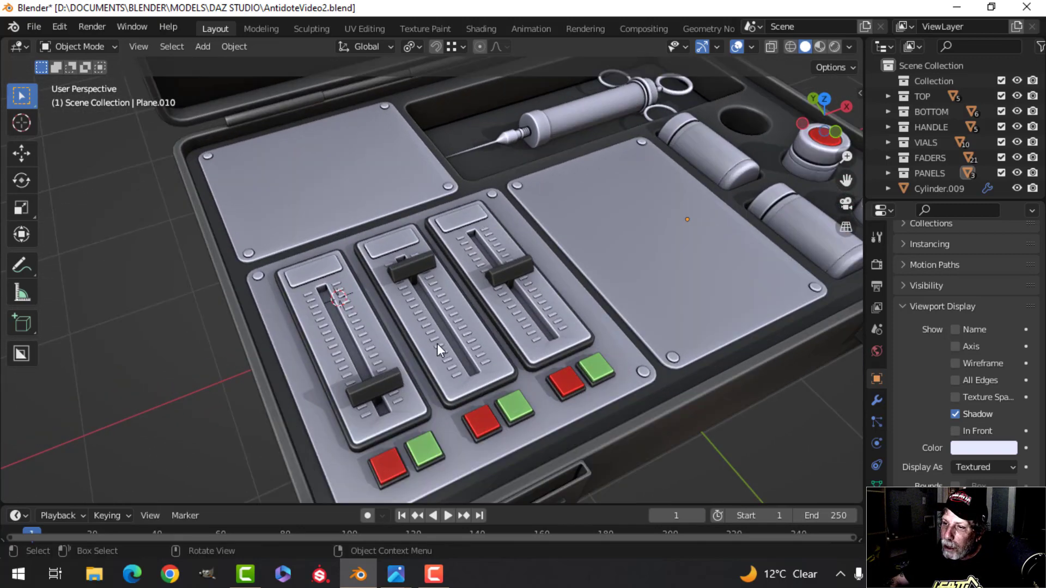
pyautogui.scroll(-1, 436, 344)
pyautogui.keyDown('shift'); pyautogui.moveTo(444, 345); pyautogui.dragTo(445, 309, button='middle'); pyautogui.keyUp('shift')
pyautogui.moveTo(445, 309); pyautogui.dragTo(446, 312, button='middle')
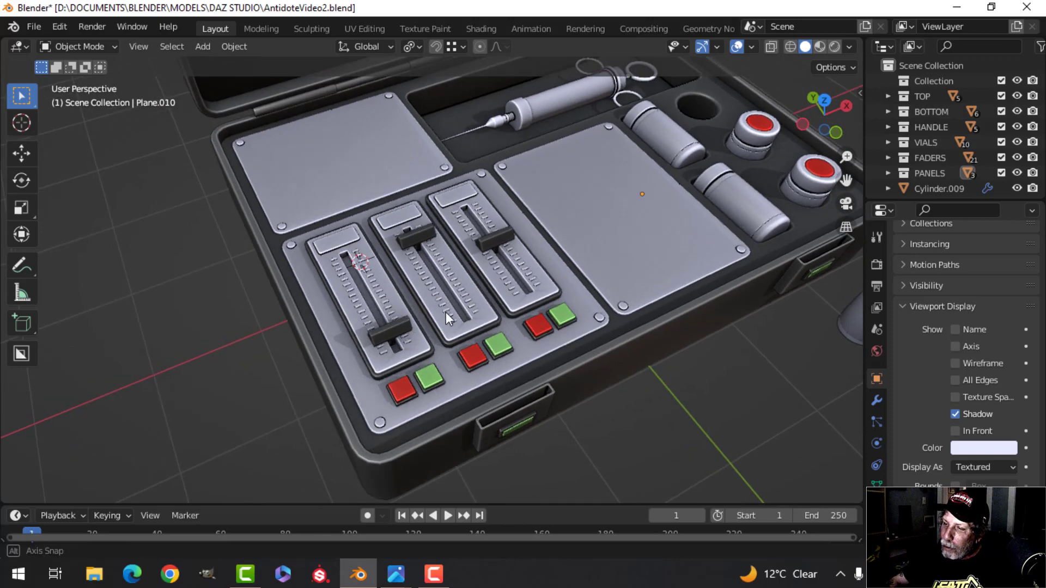
pyautogui.moveTo(534, 315); pyautogui.dragTo(491, 322, button='middle')
pyautogui.scroll(3, 564, 275)
pyautogui.scroll(-4, 487, 324)
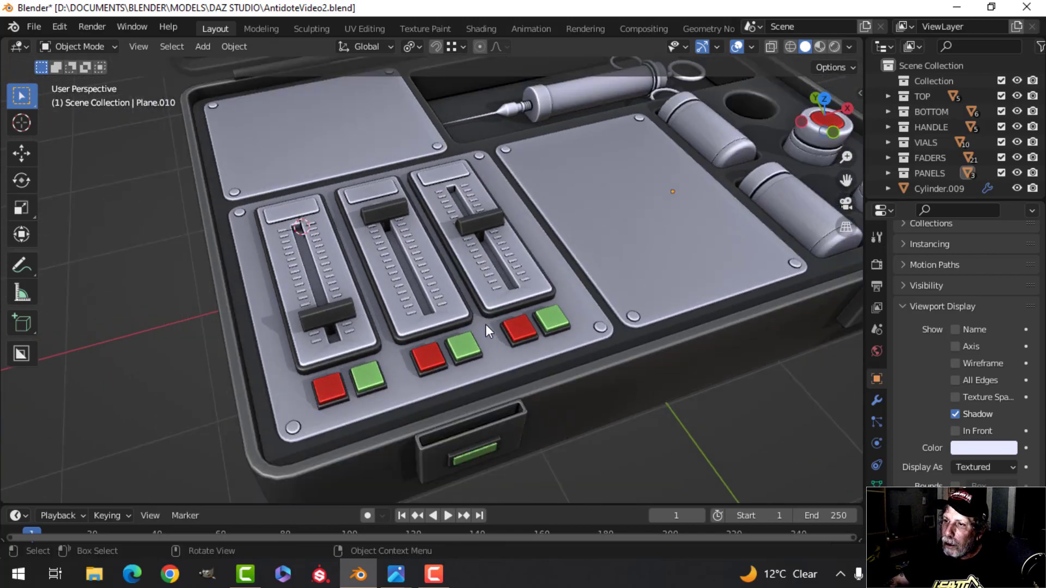
pyautogui.keyDown('shift'); pyautogui.moveTo(514, 266); pyautogui.dragTo(479, 293, button='middle'); pyautogui.keyUp('shift')
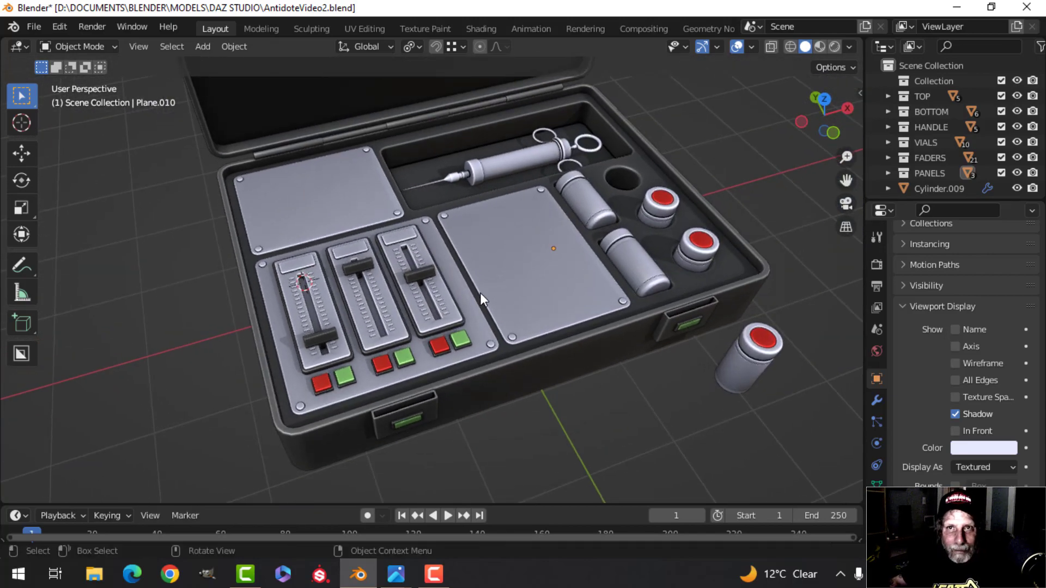